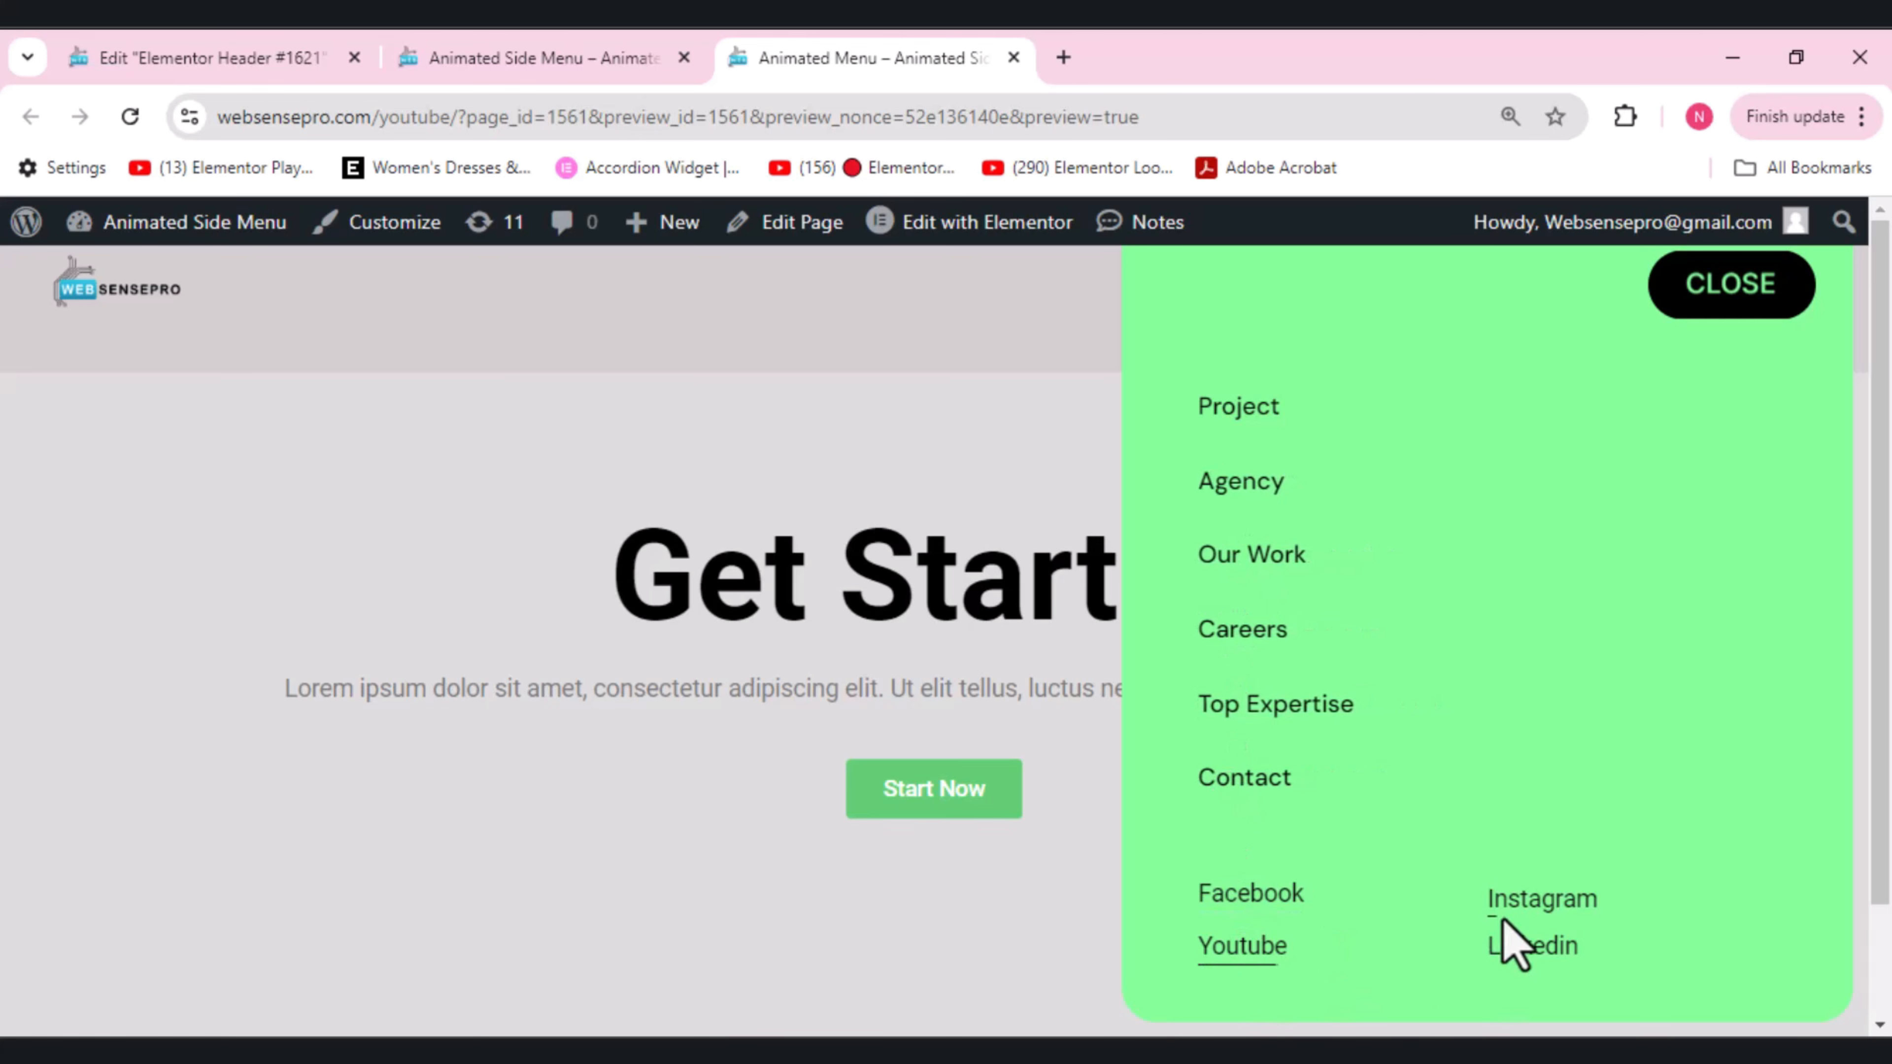
- Open and close the animated side menu on the preview page to examine how it behaves
click(1729, 279)
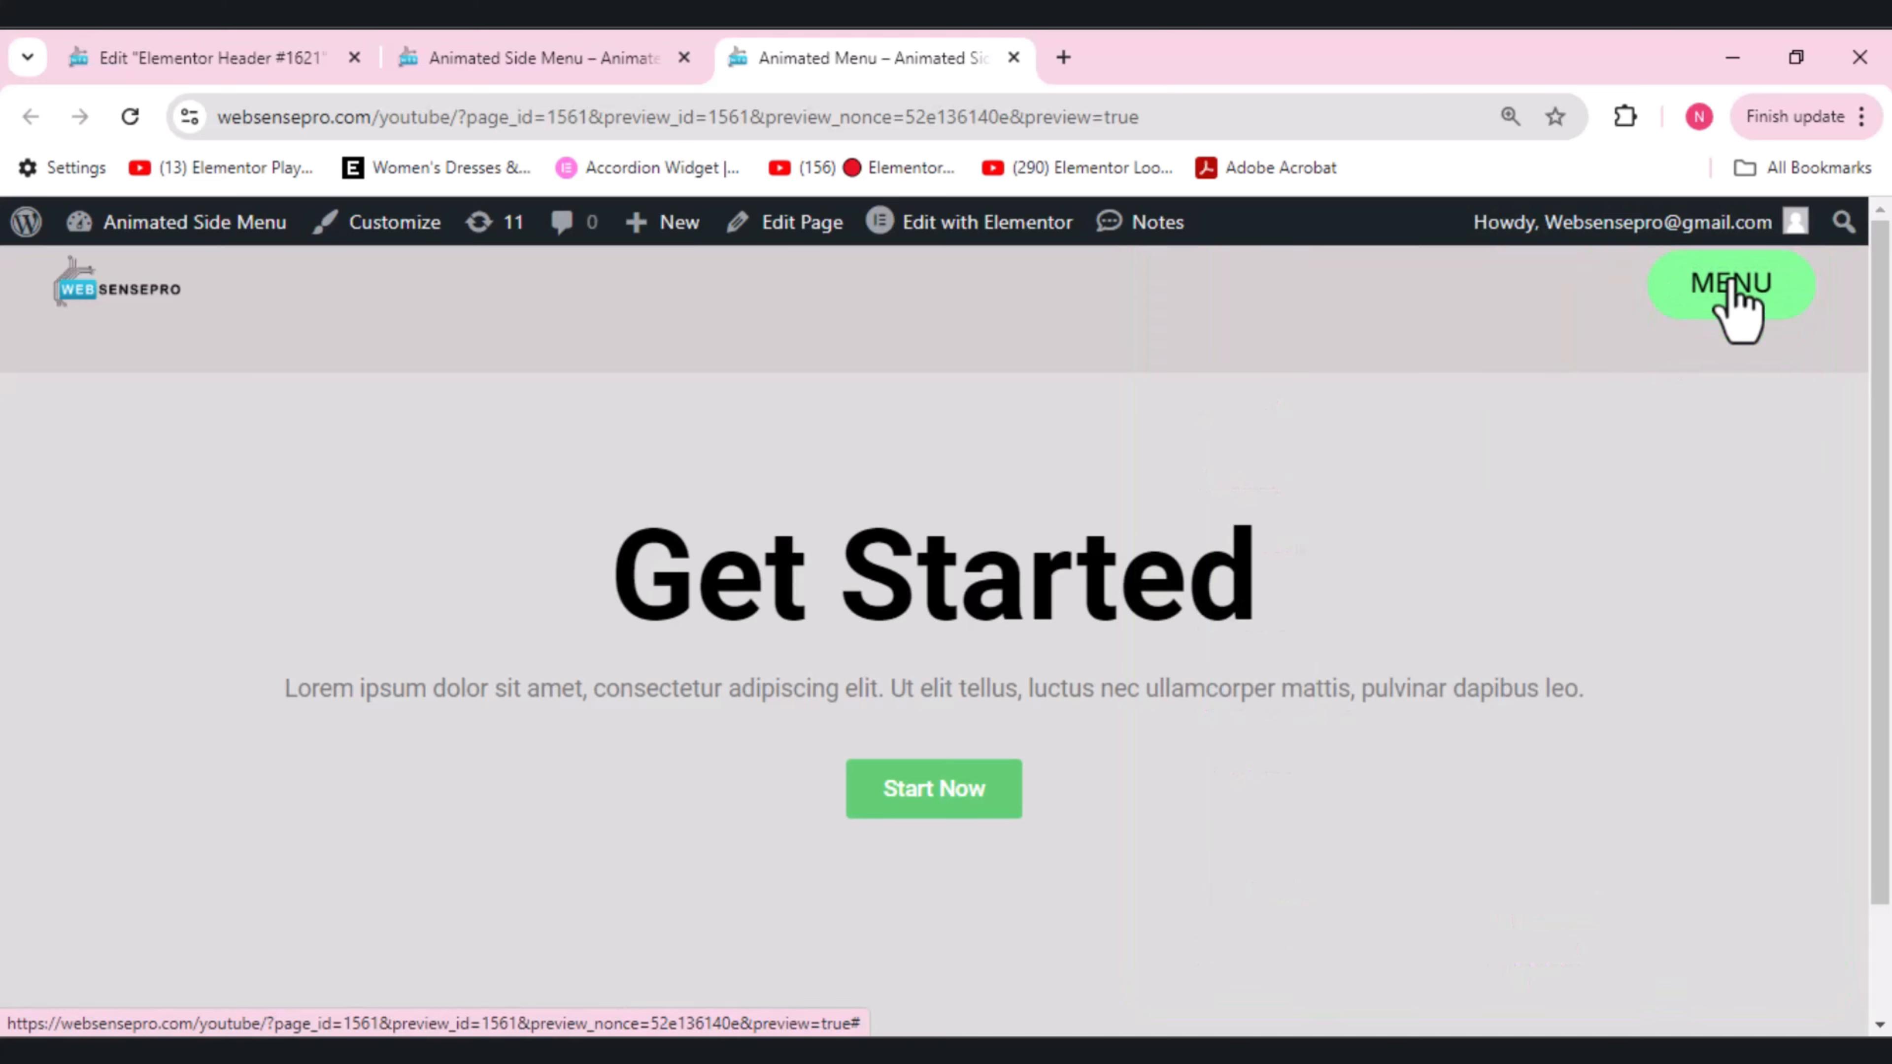
click(1730, 286)
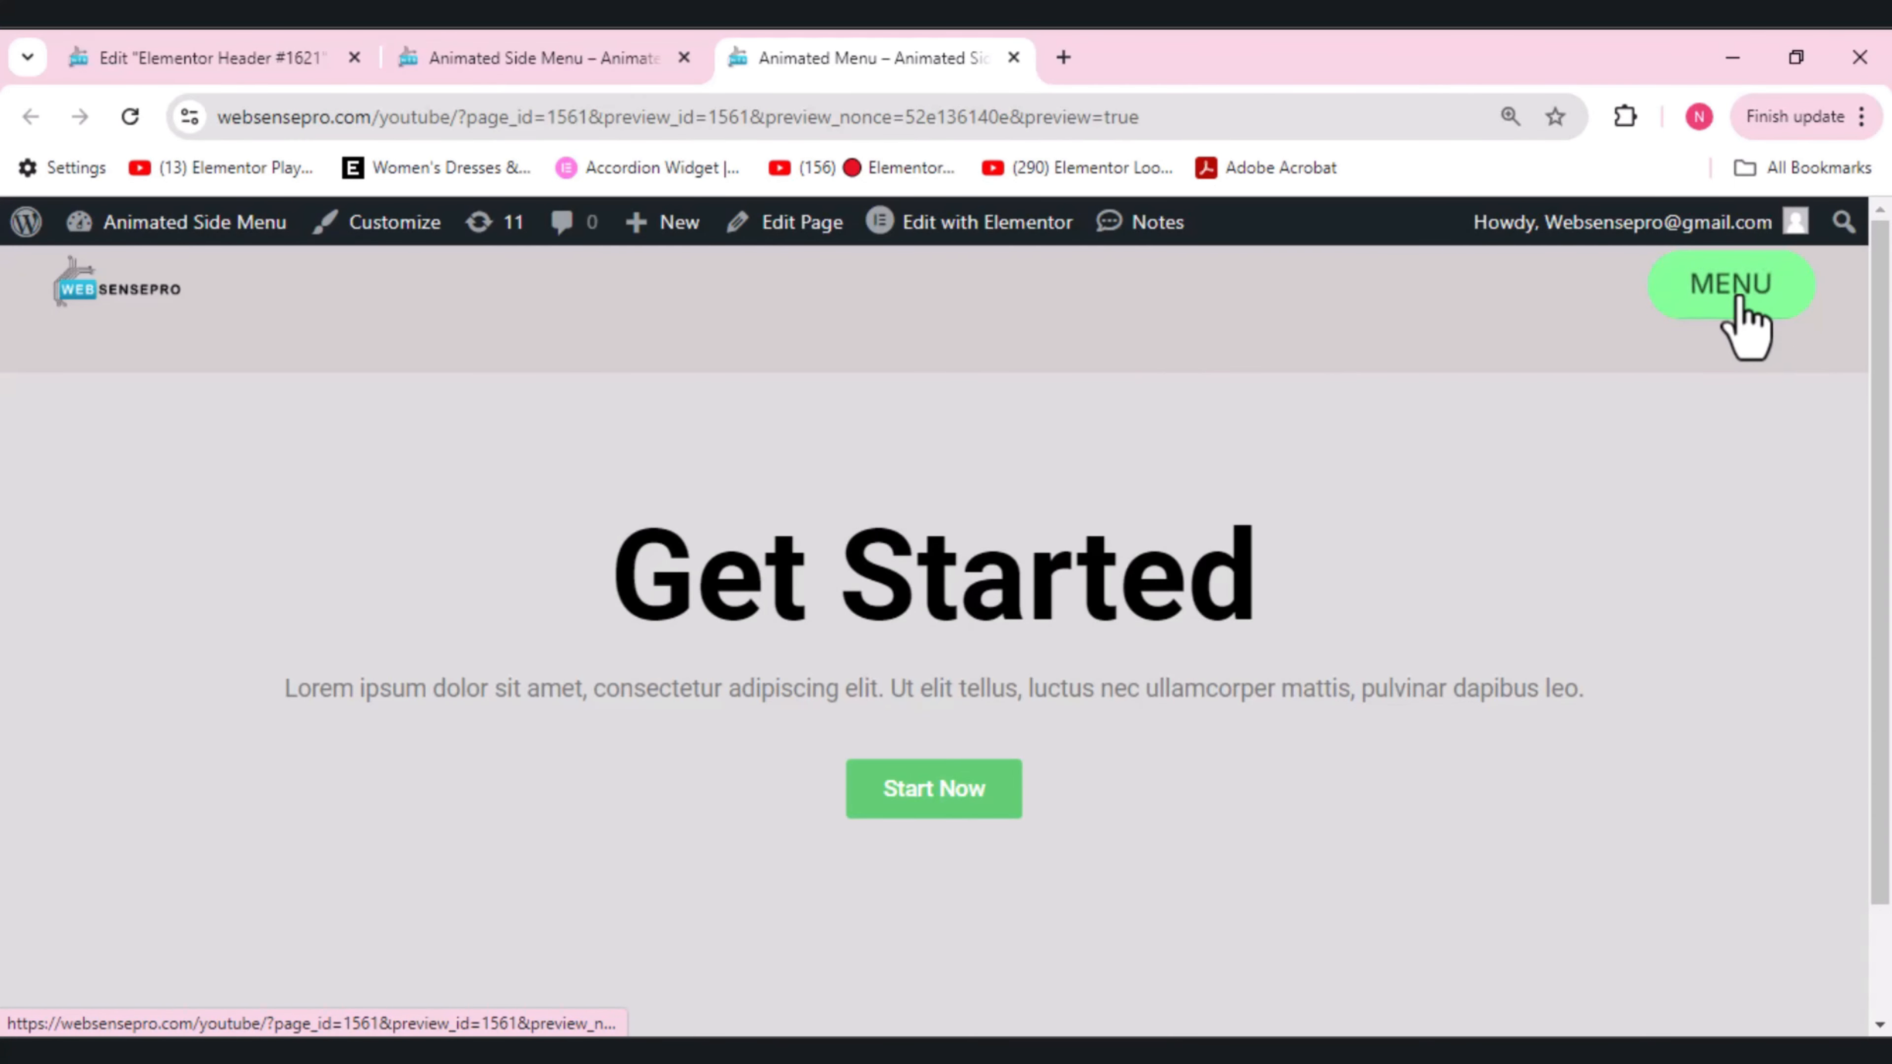
click(1736, 287)
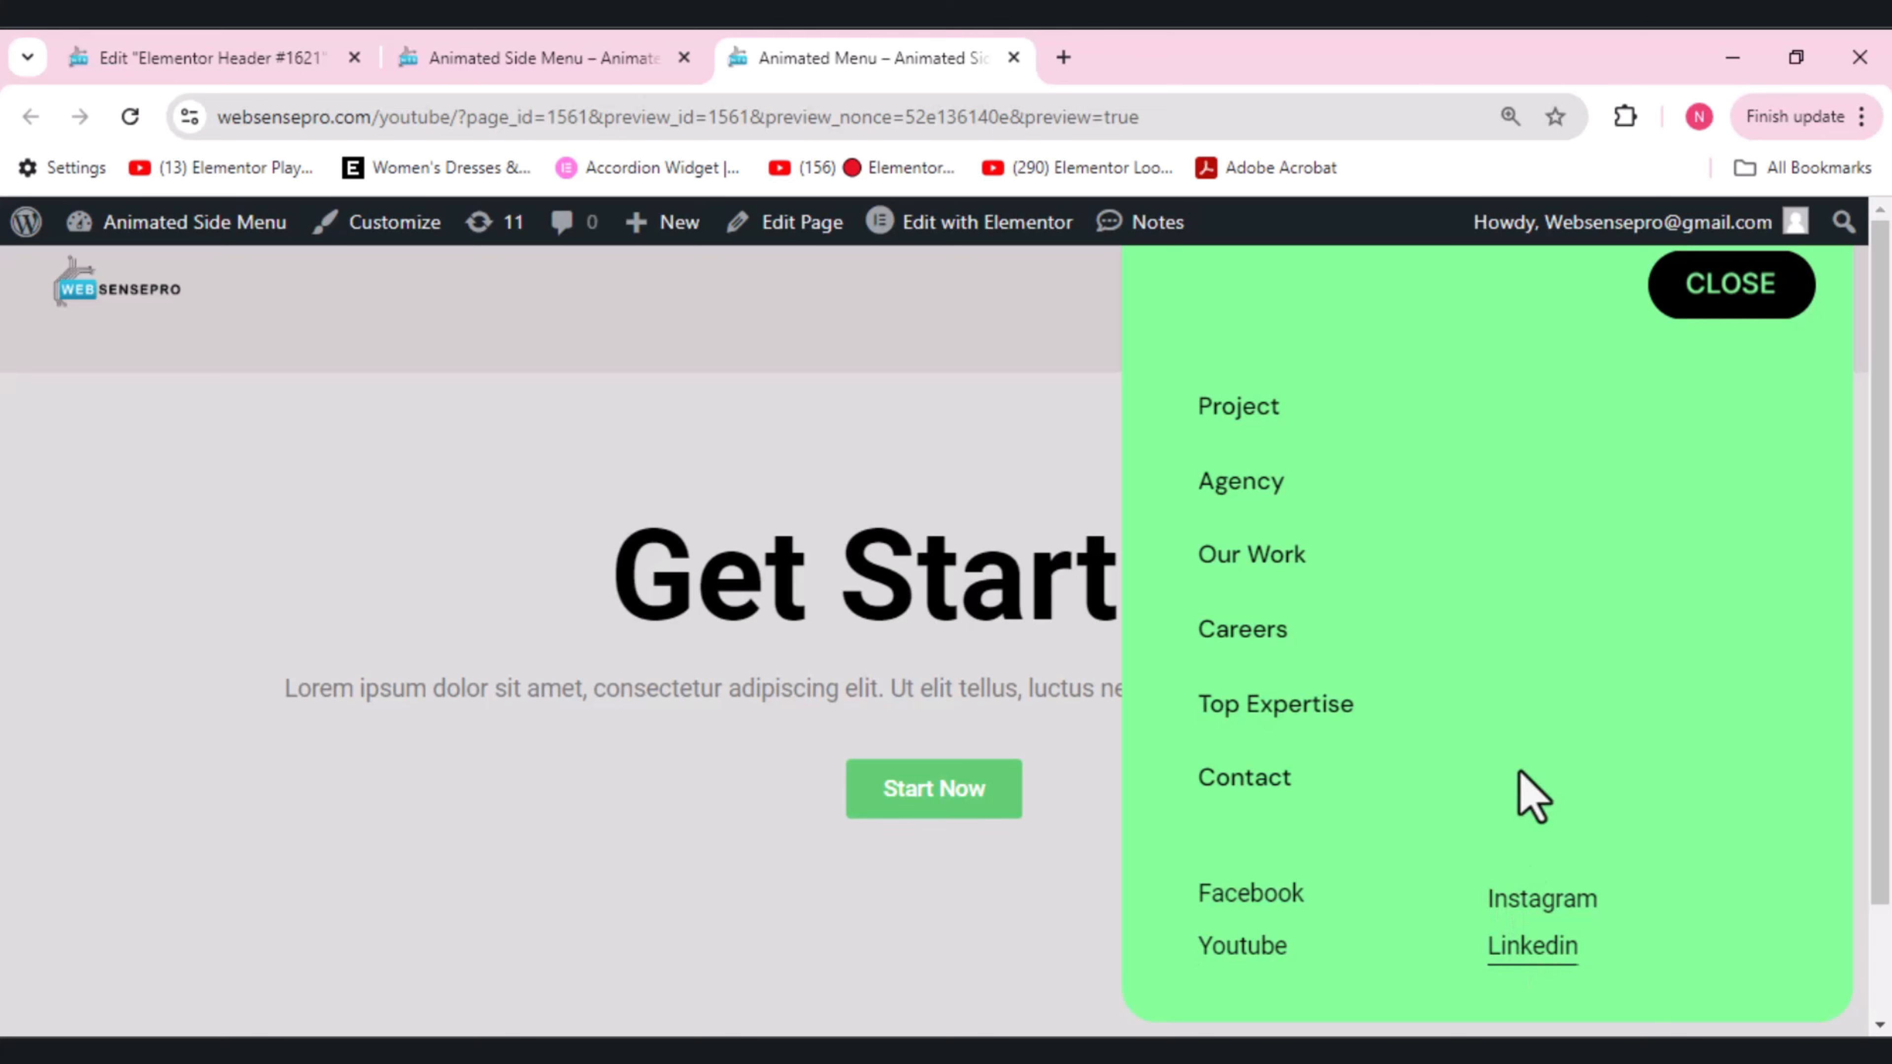
click(1729, 279)
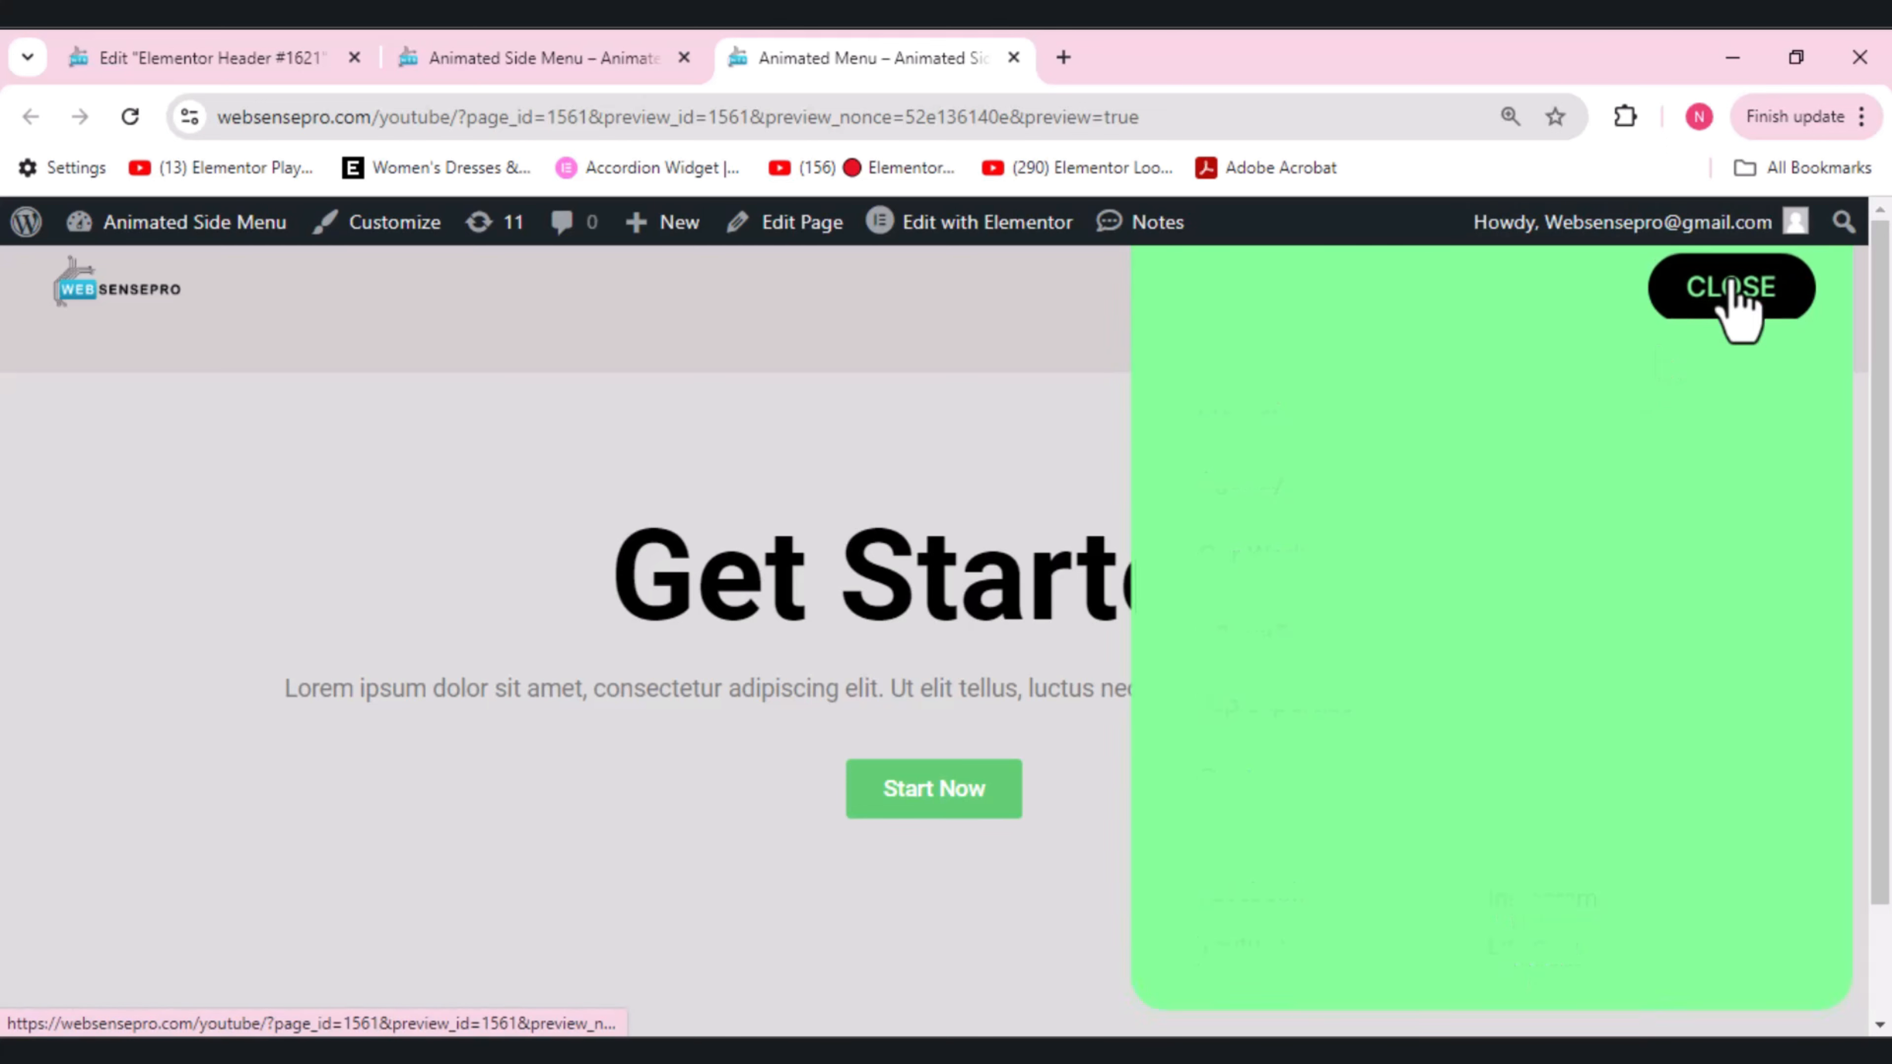
click(1730, 285)
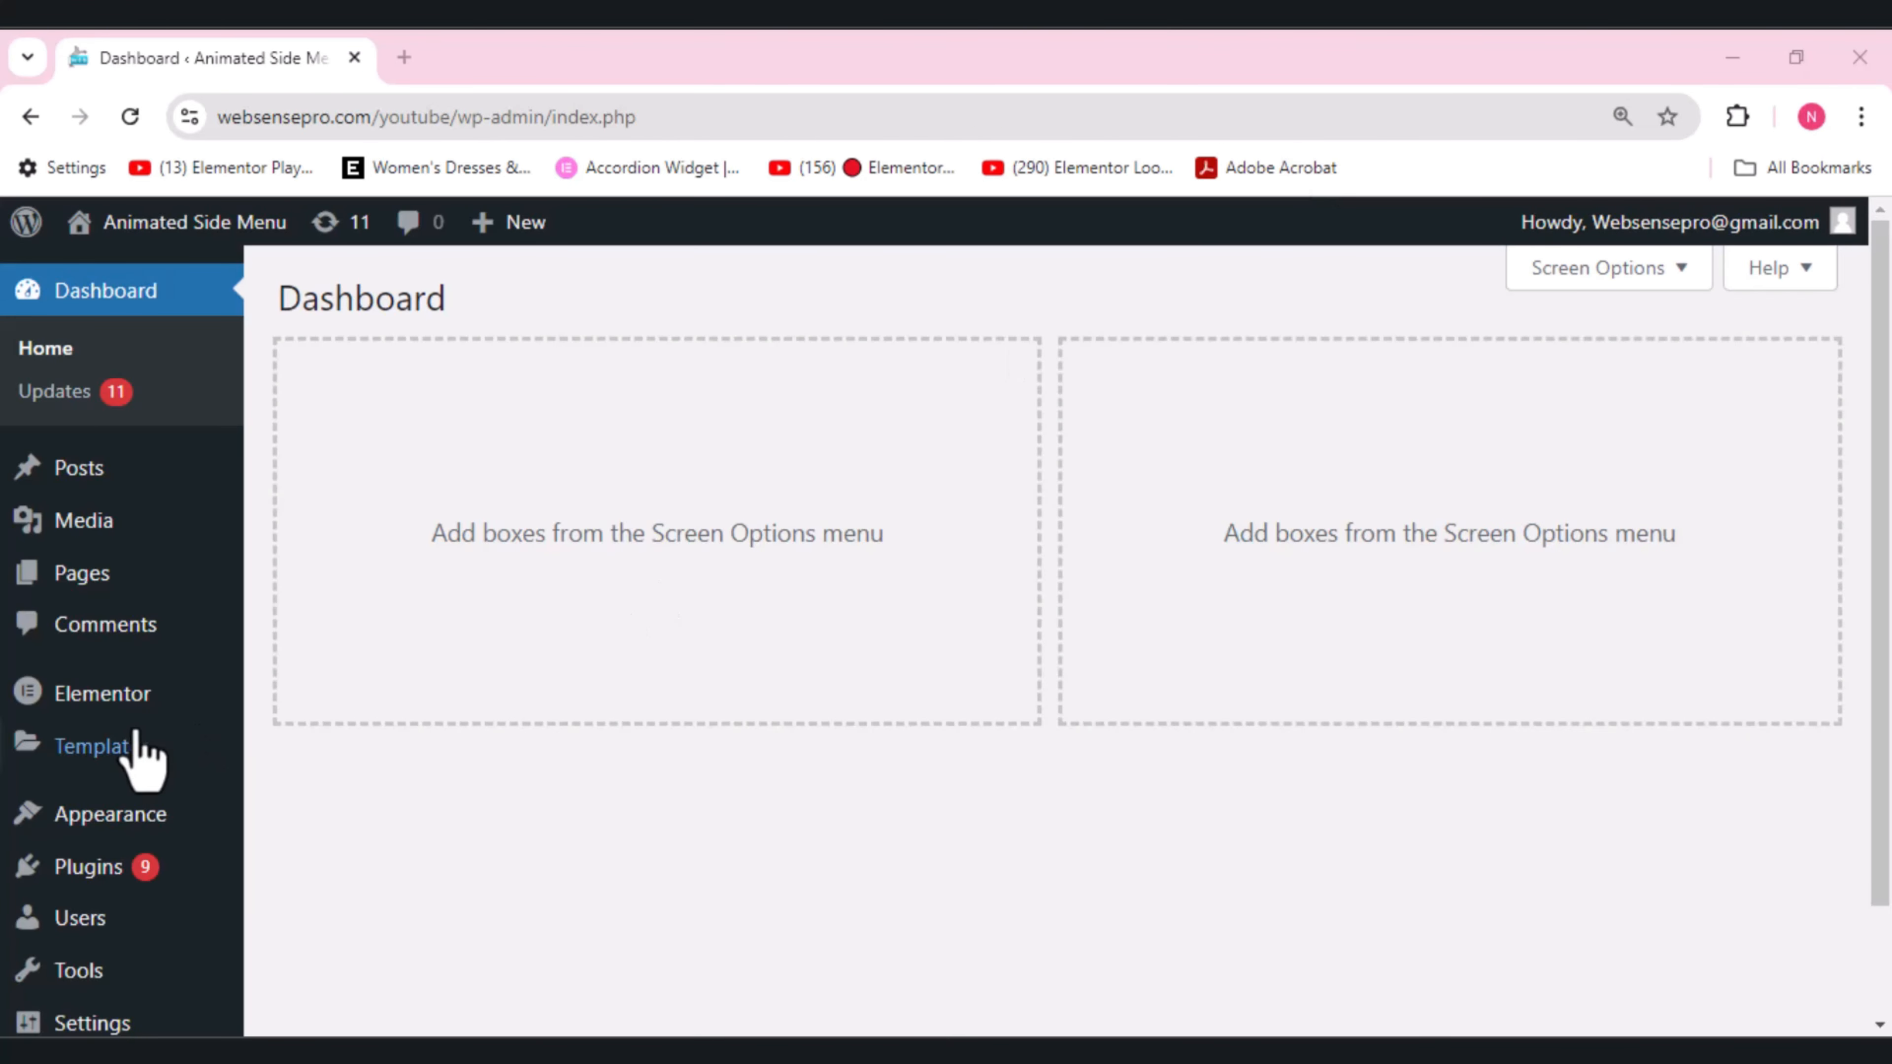
- Open the Theme Builder from the WordPress dashboard and start a new header template
mouse_move(82, 749)
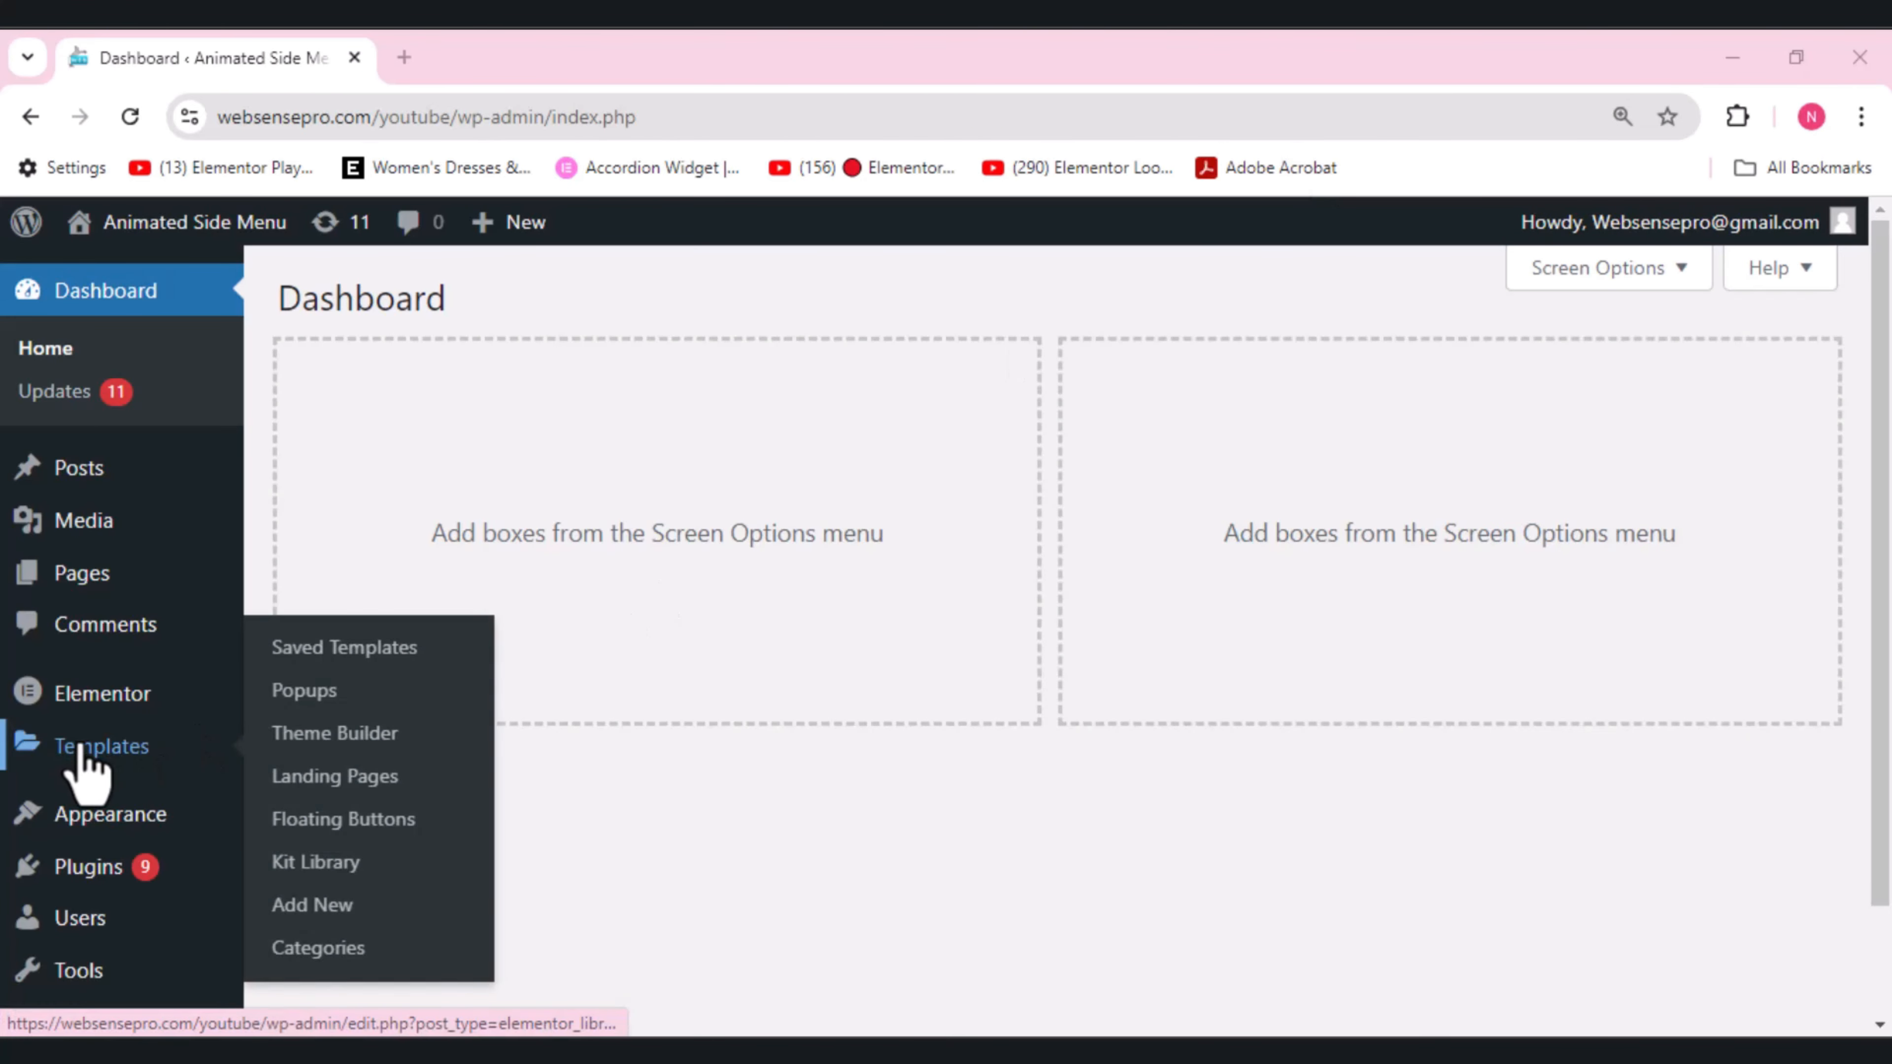
click(301, 753)
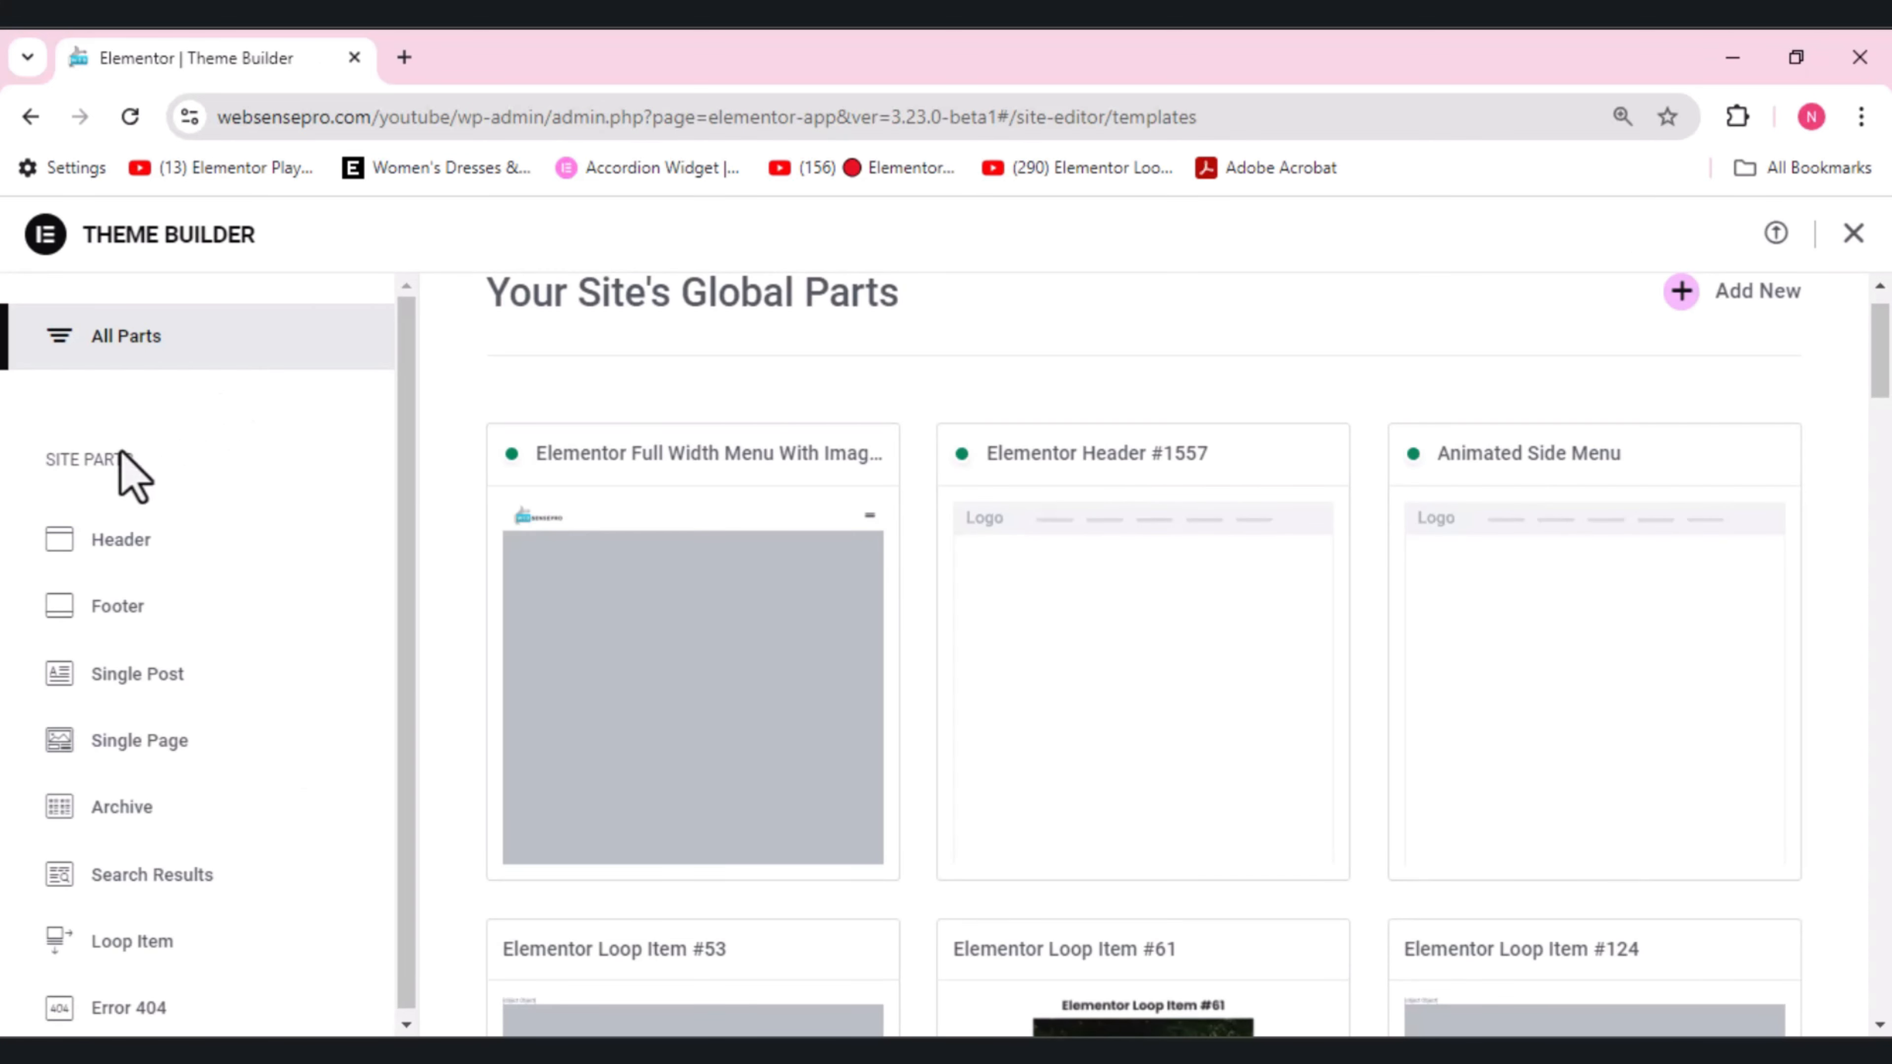
mouse_move(158, 544)
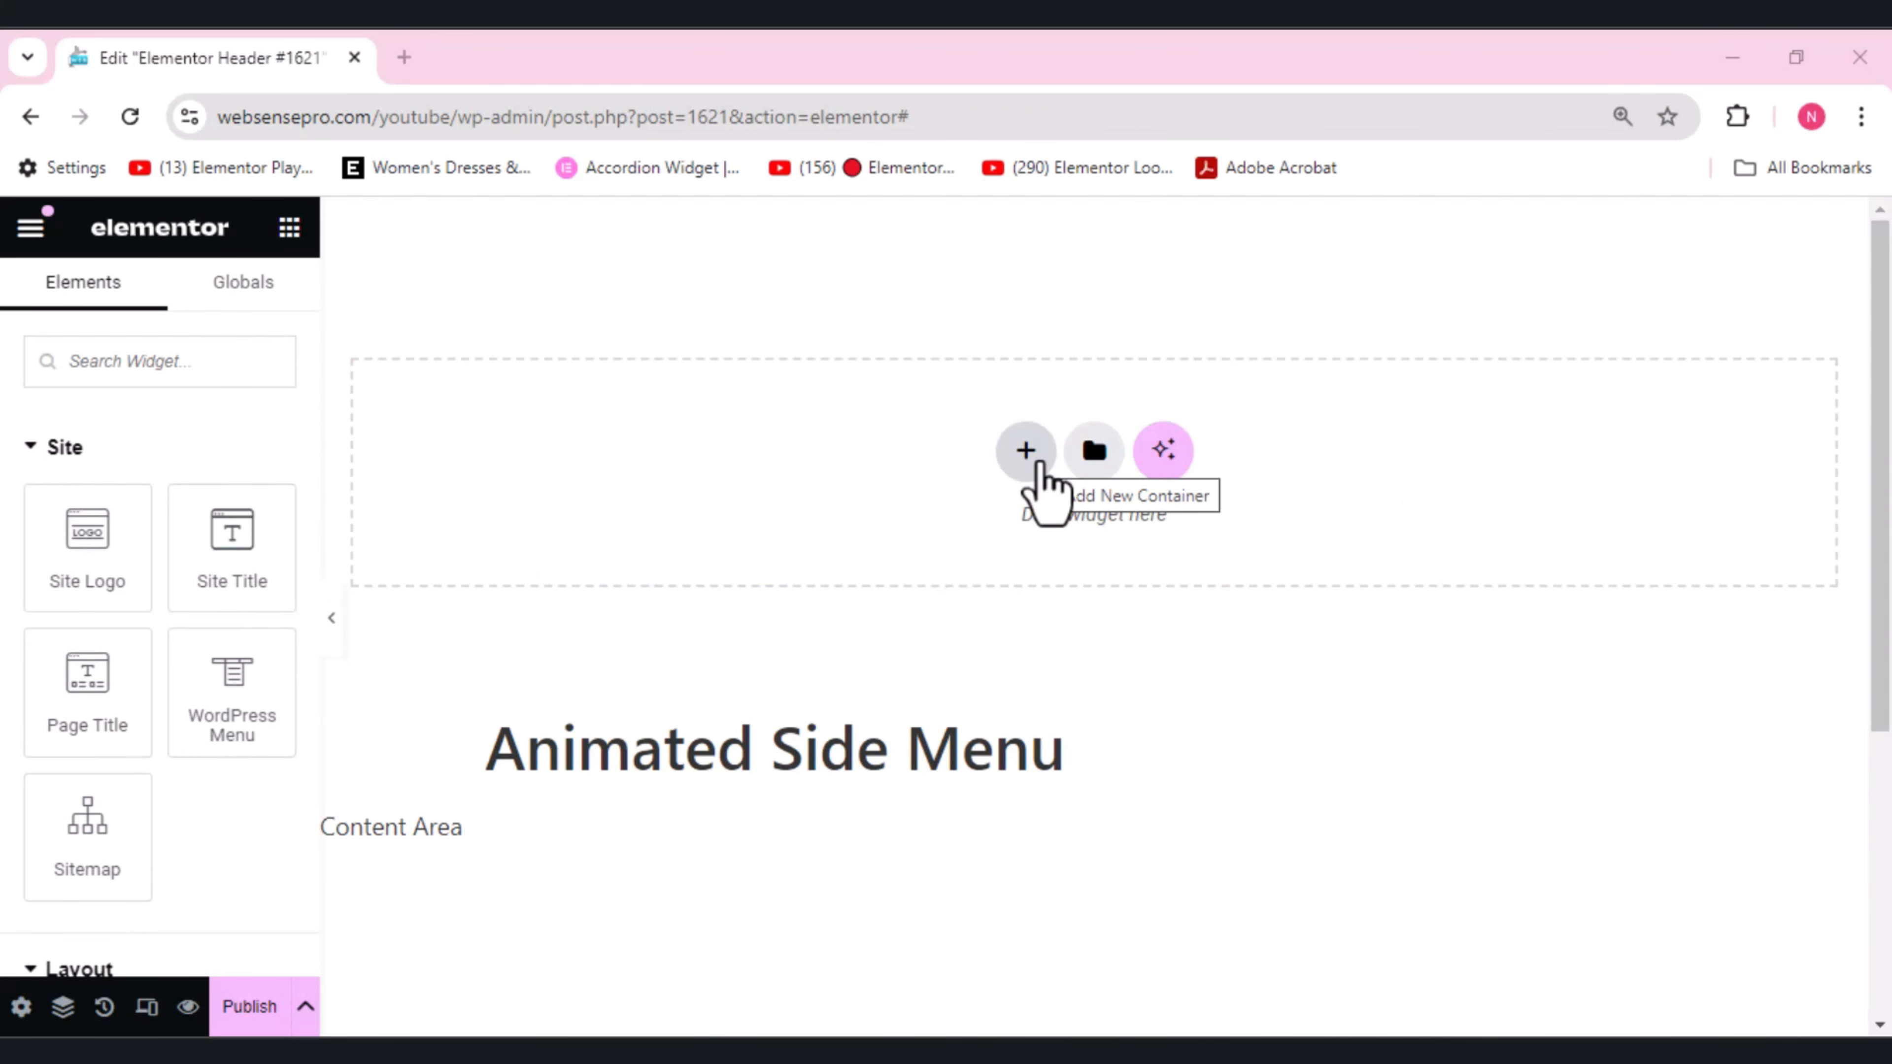
- Add a Flexbox container with a single, downward-direction structure to the empty header template
click(1038, 463)
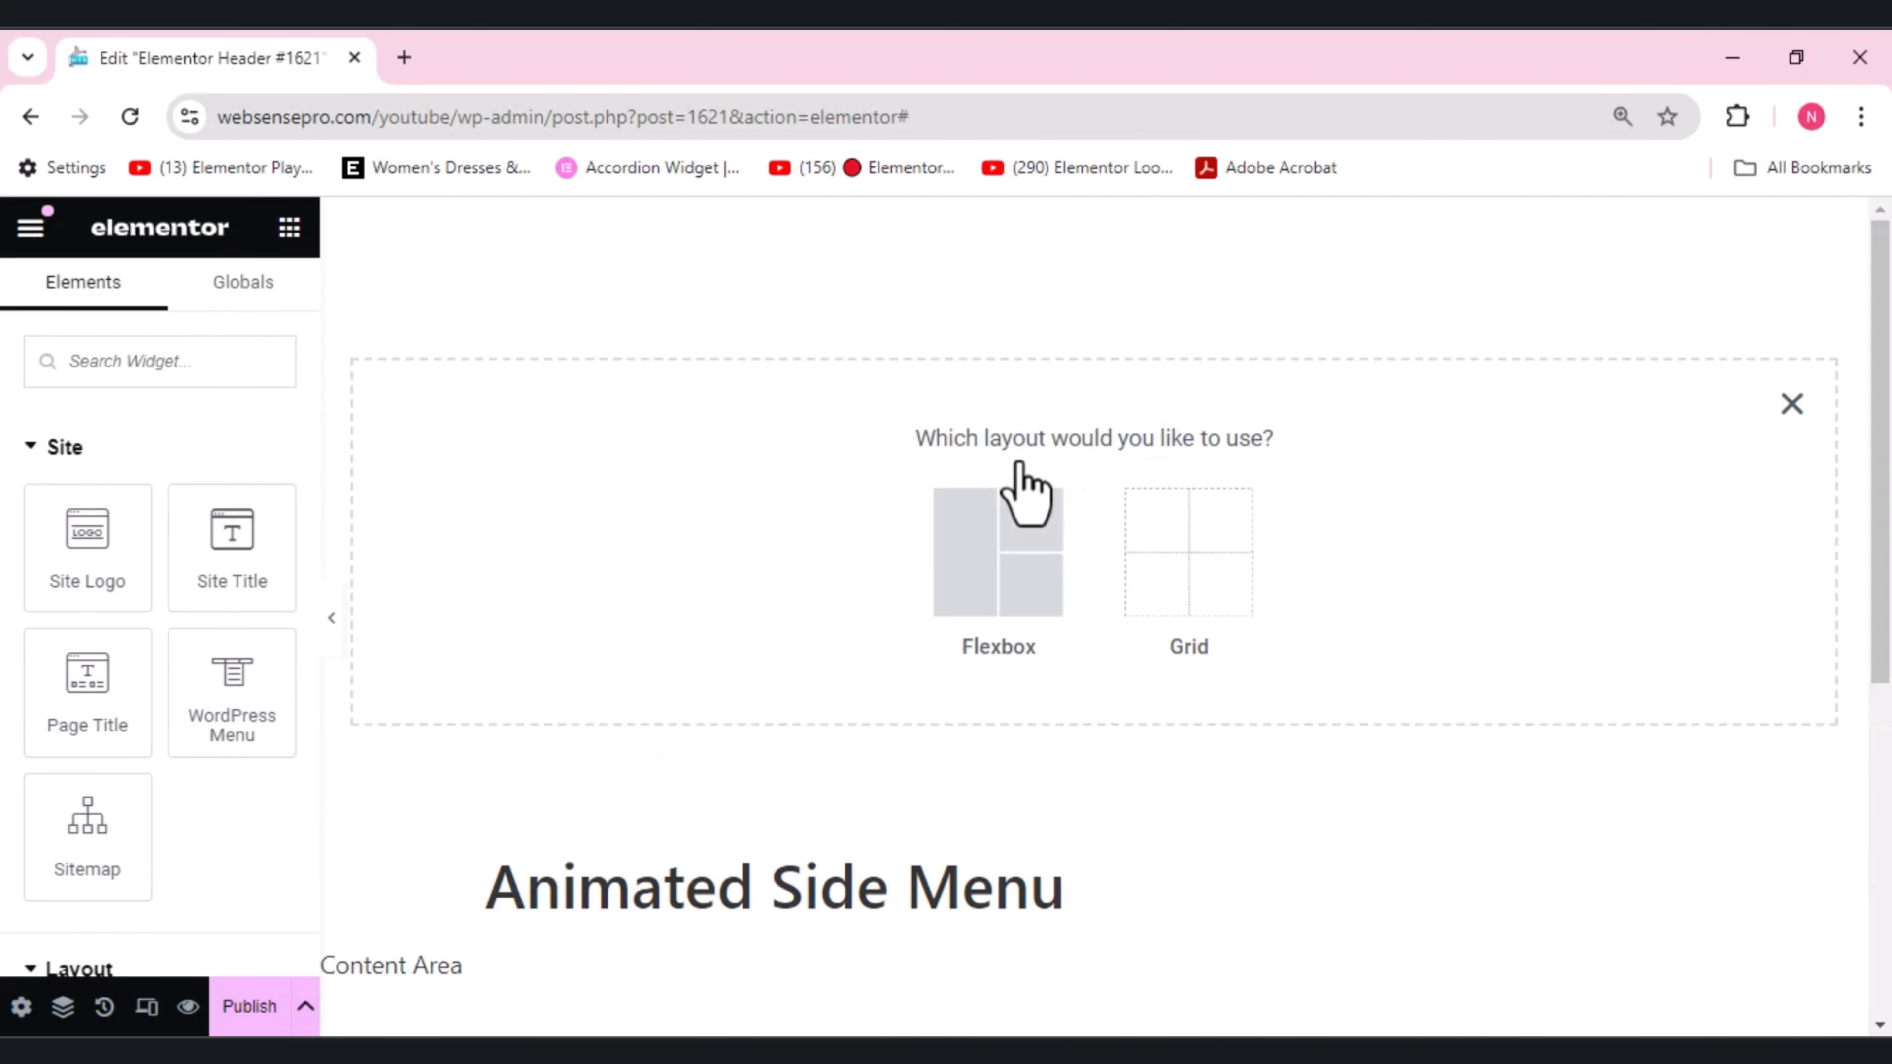
click(985, 566)
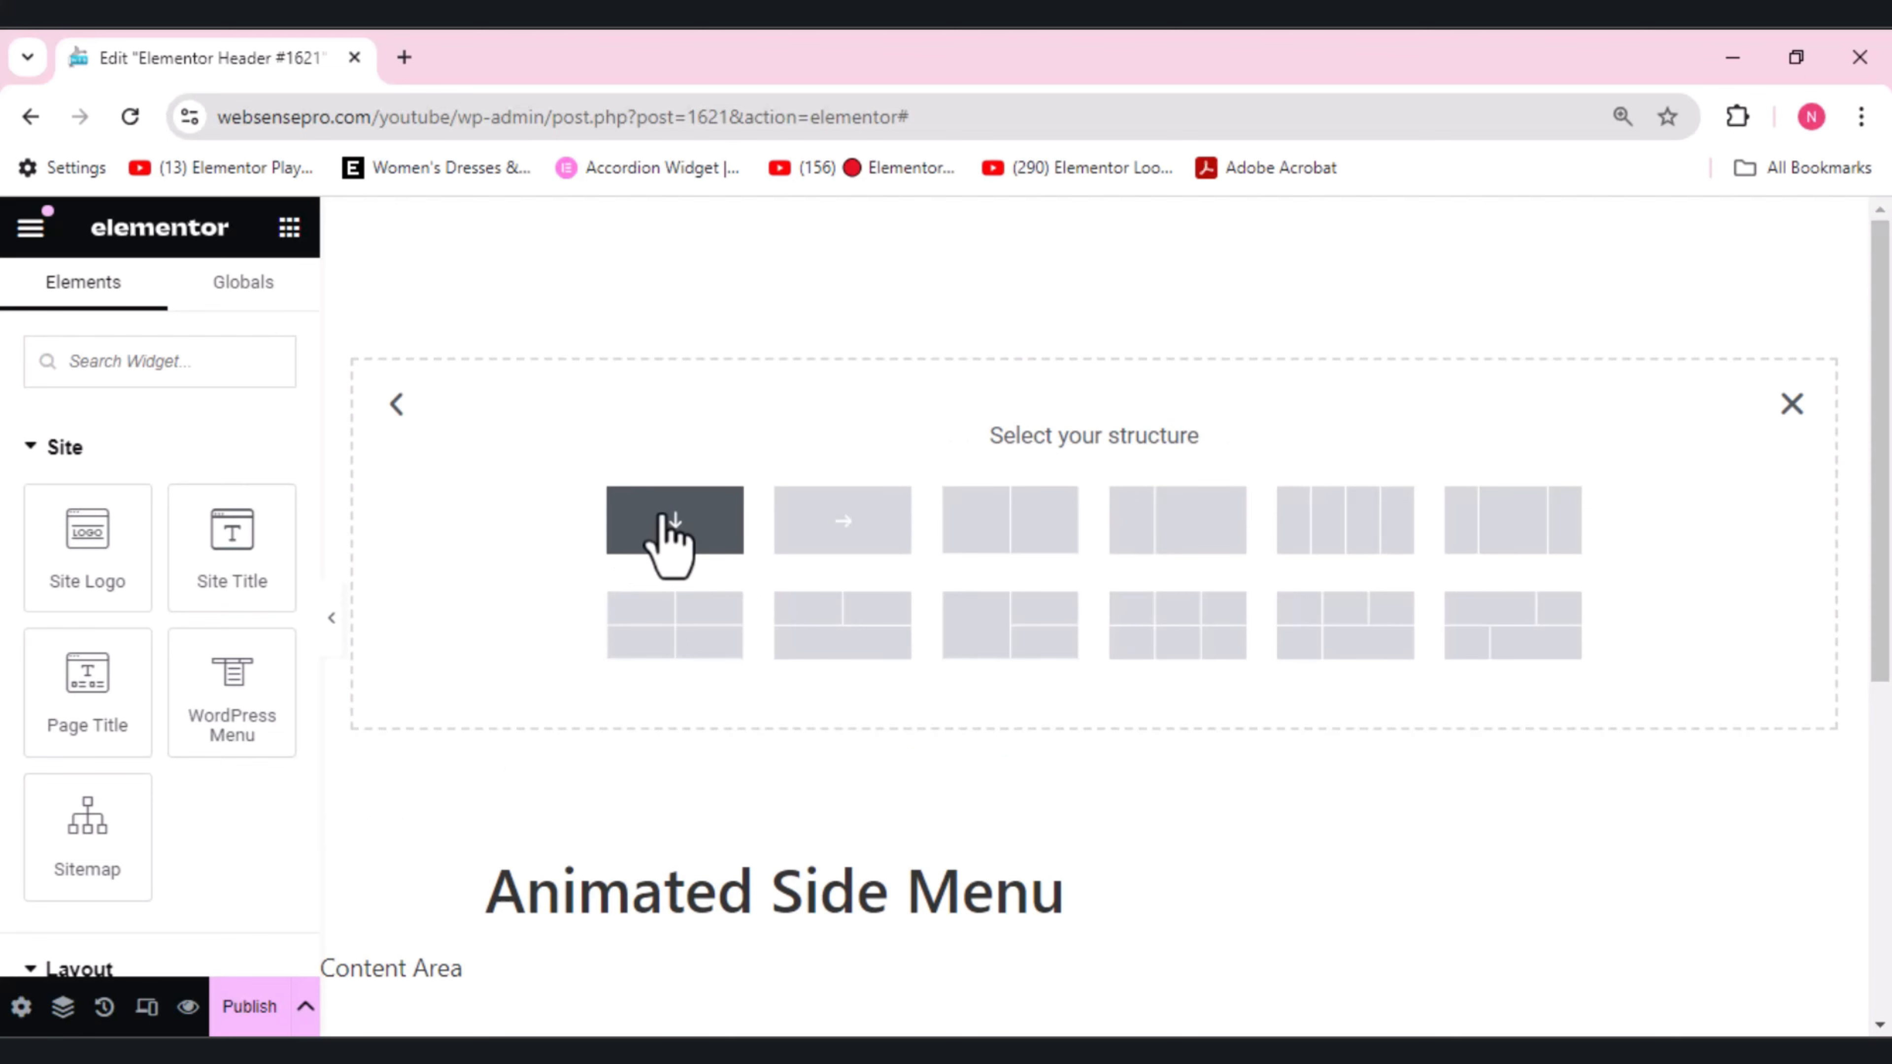
click(663, 522)
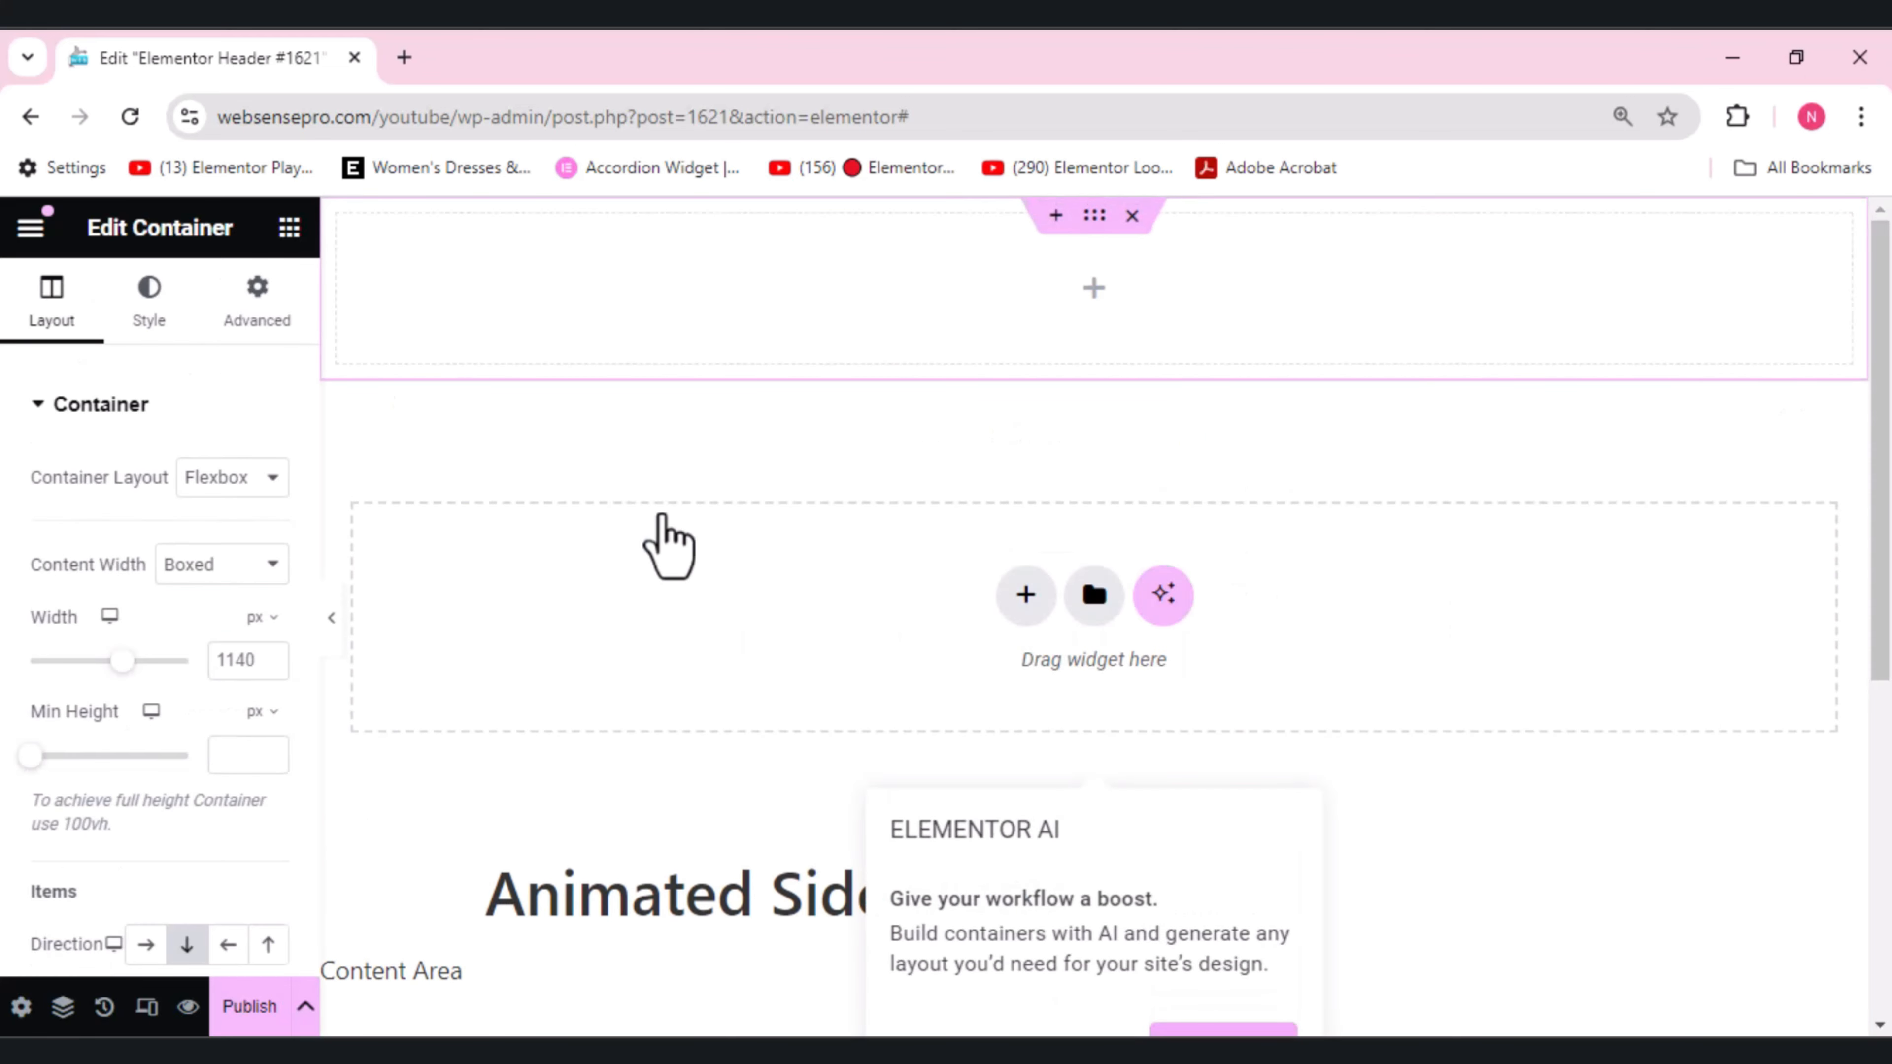
- Set the header container's content width to Full Width and its minimum height to 115 px
click(212, 563)
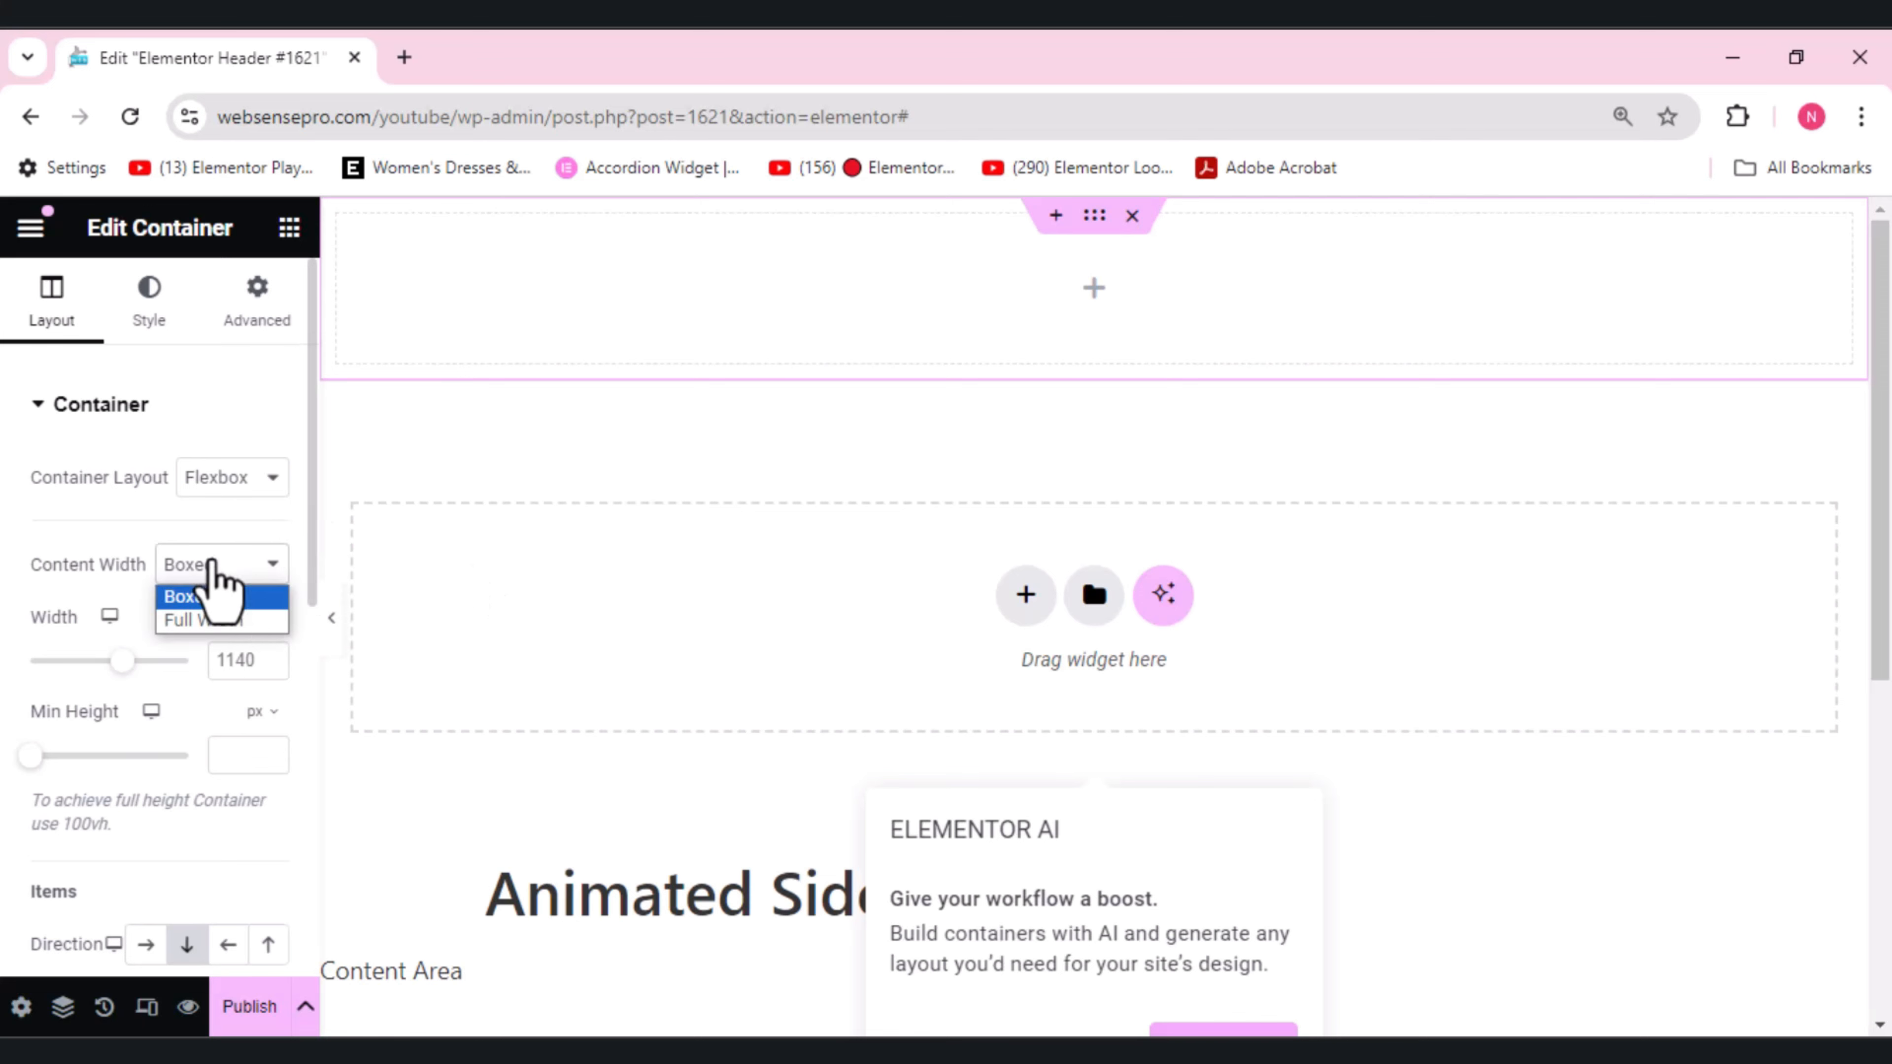
click(212, 622)
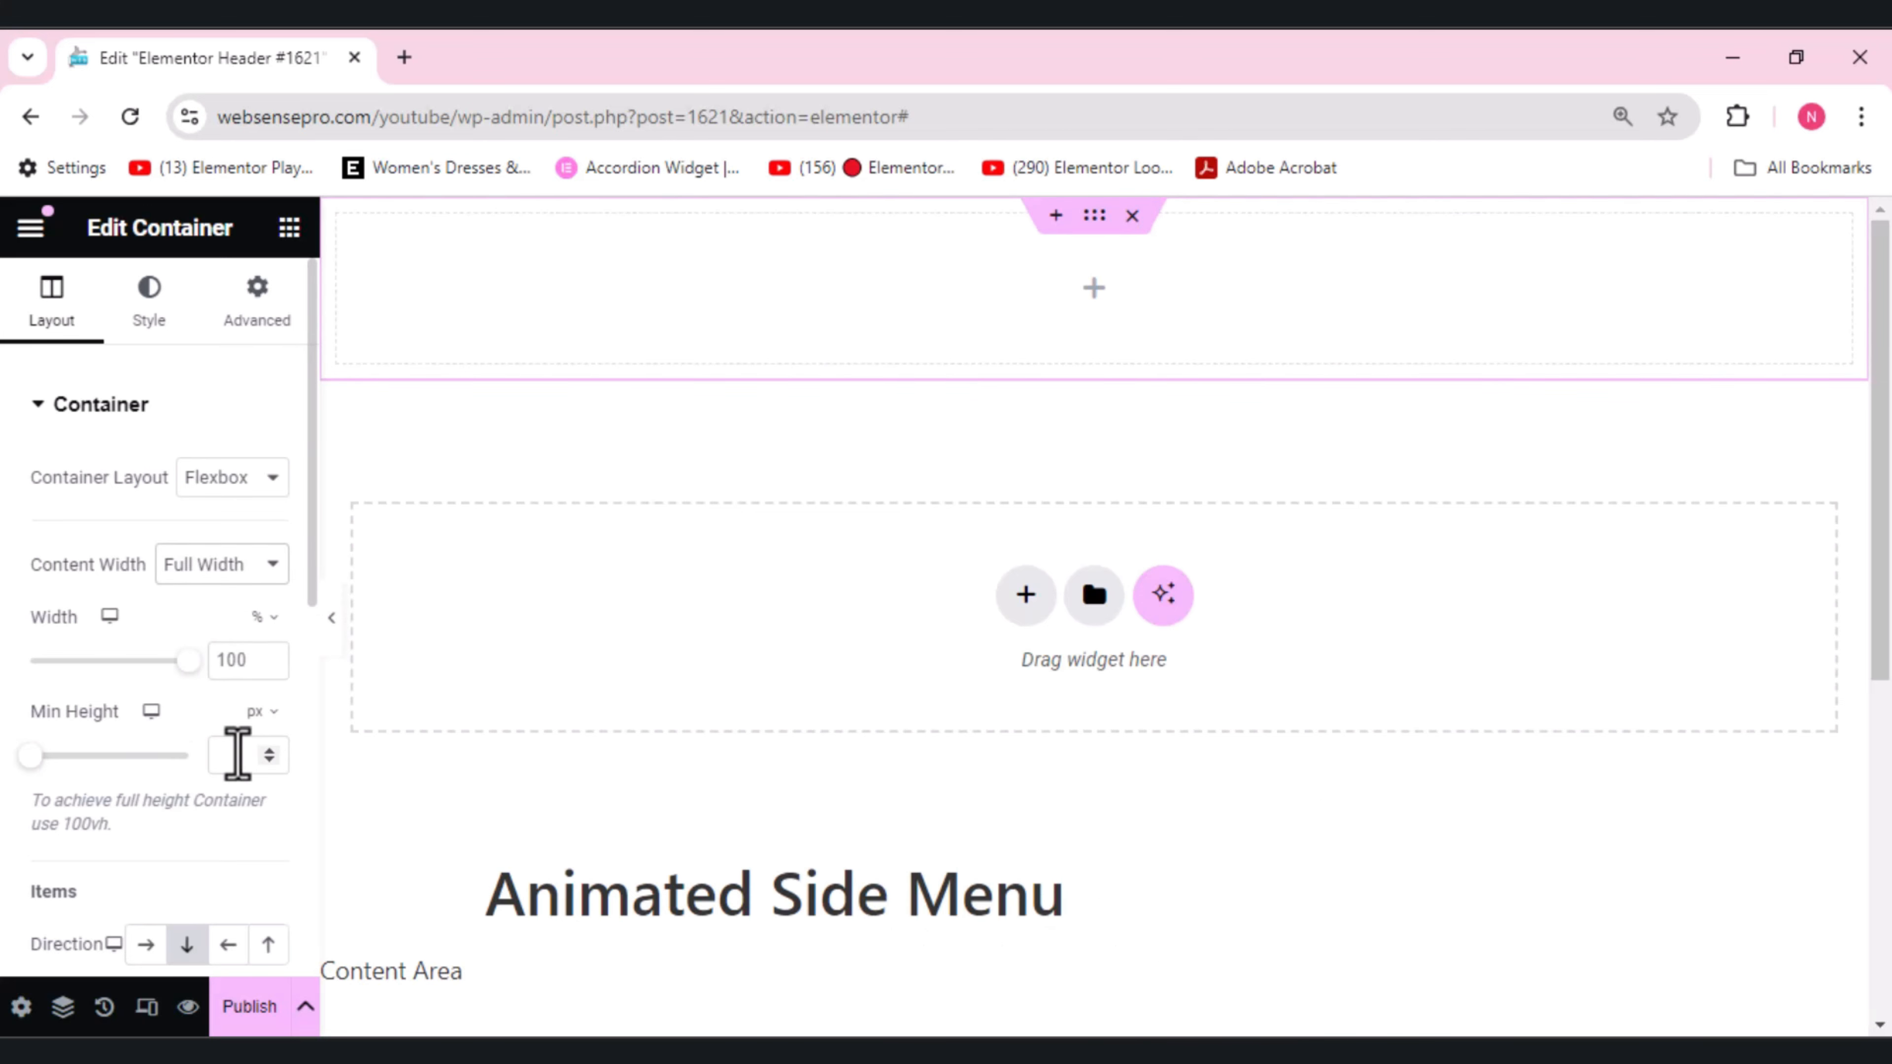
text(11)
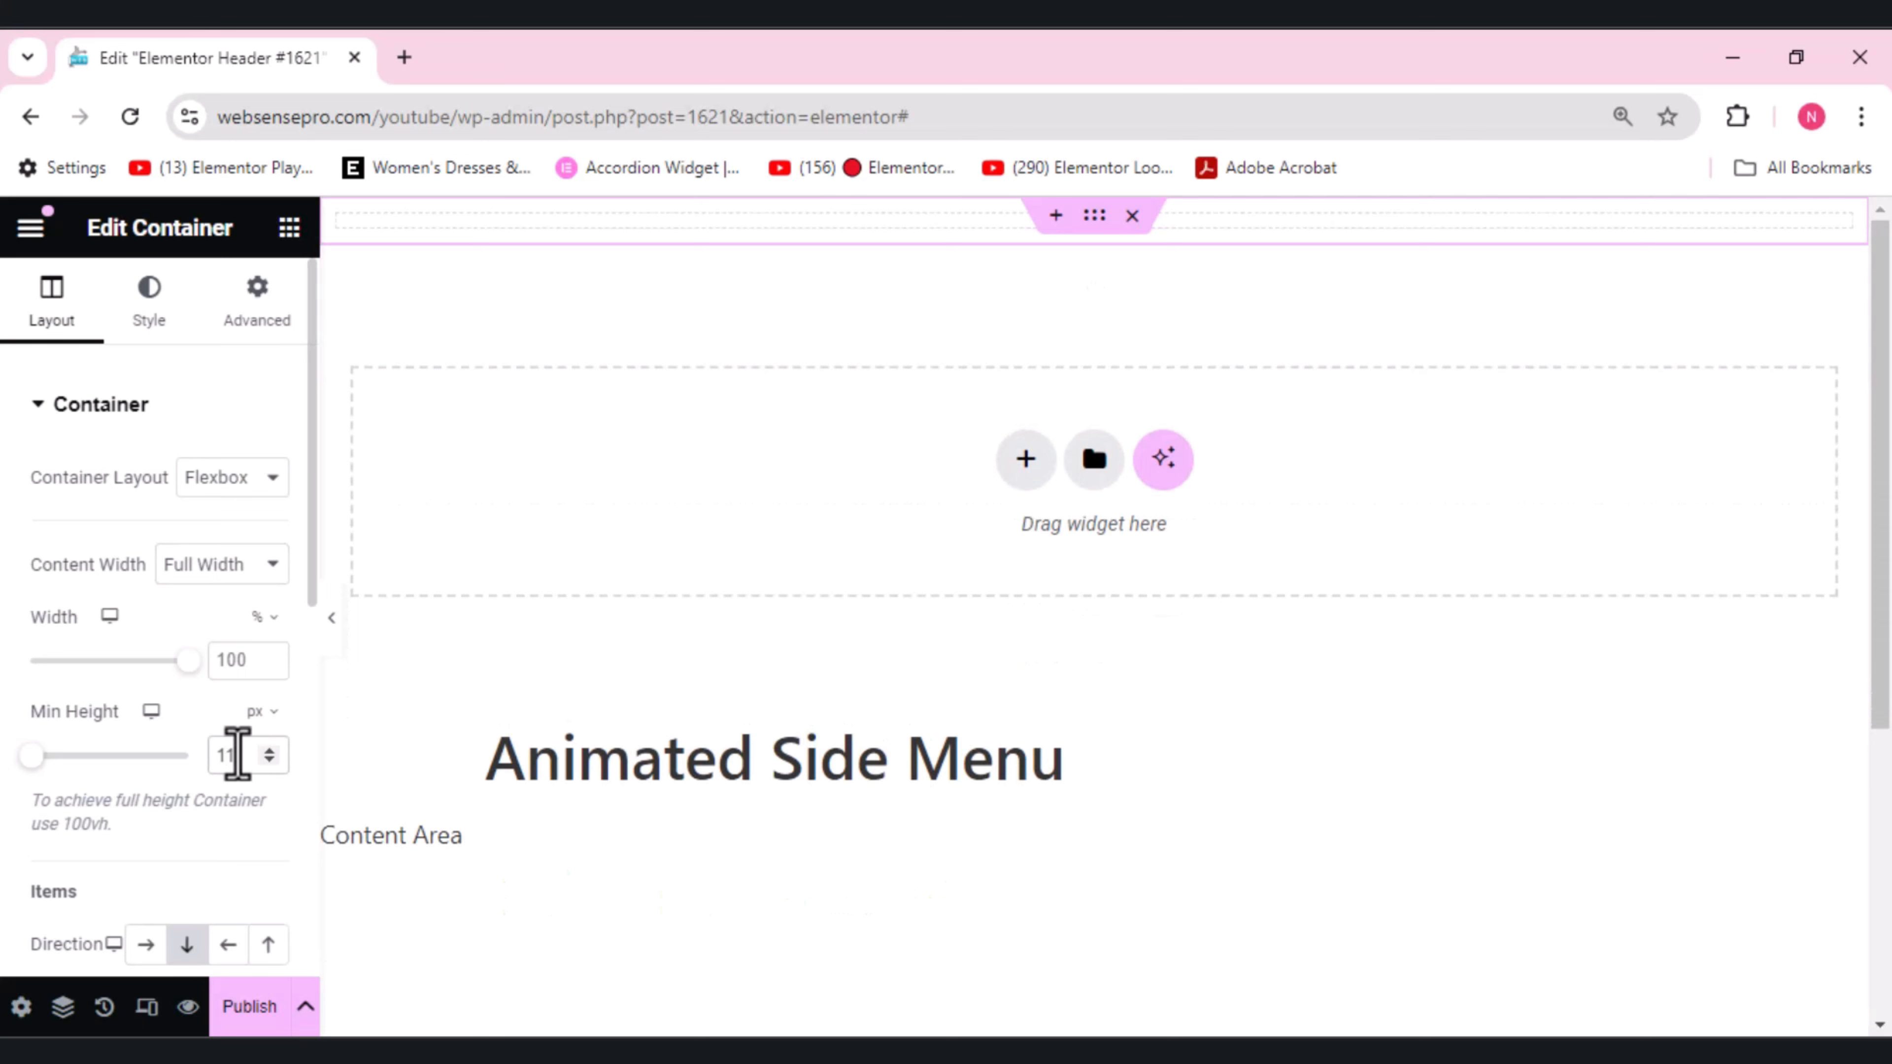
text(0)
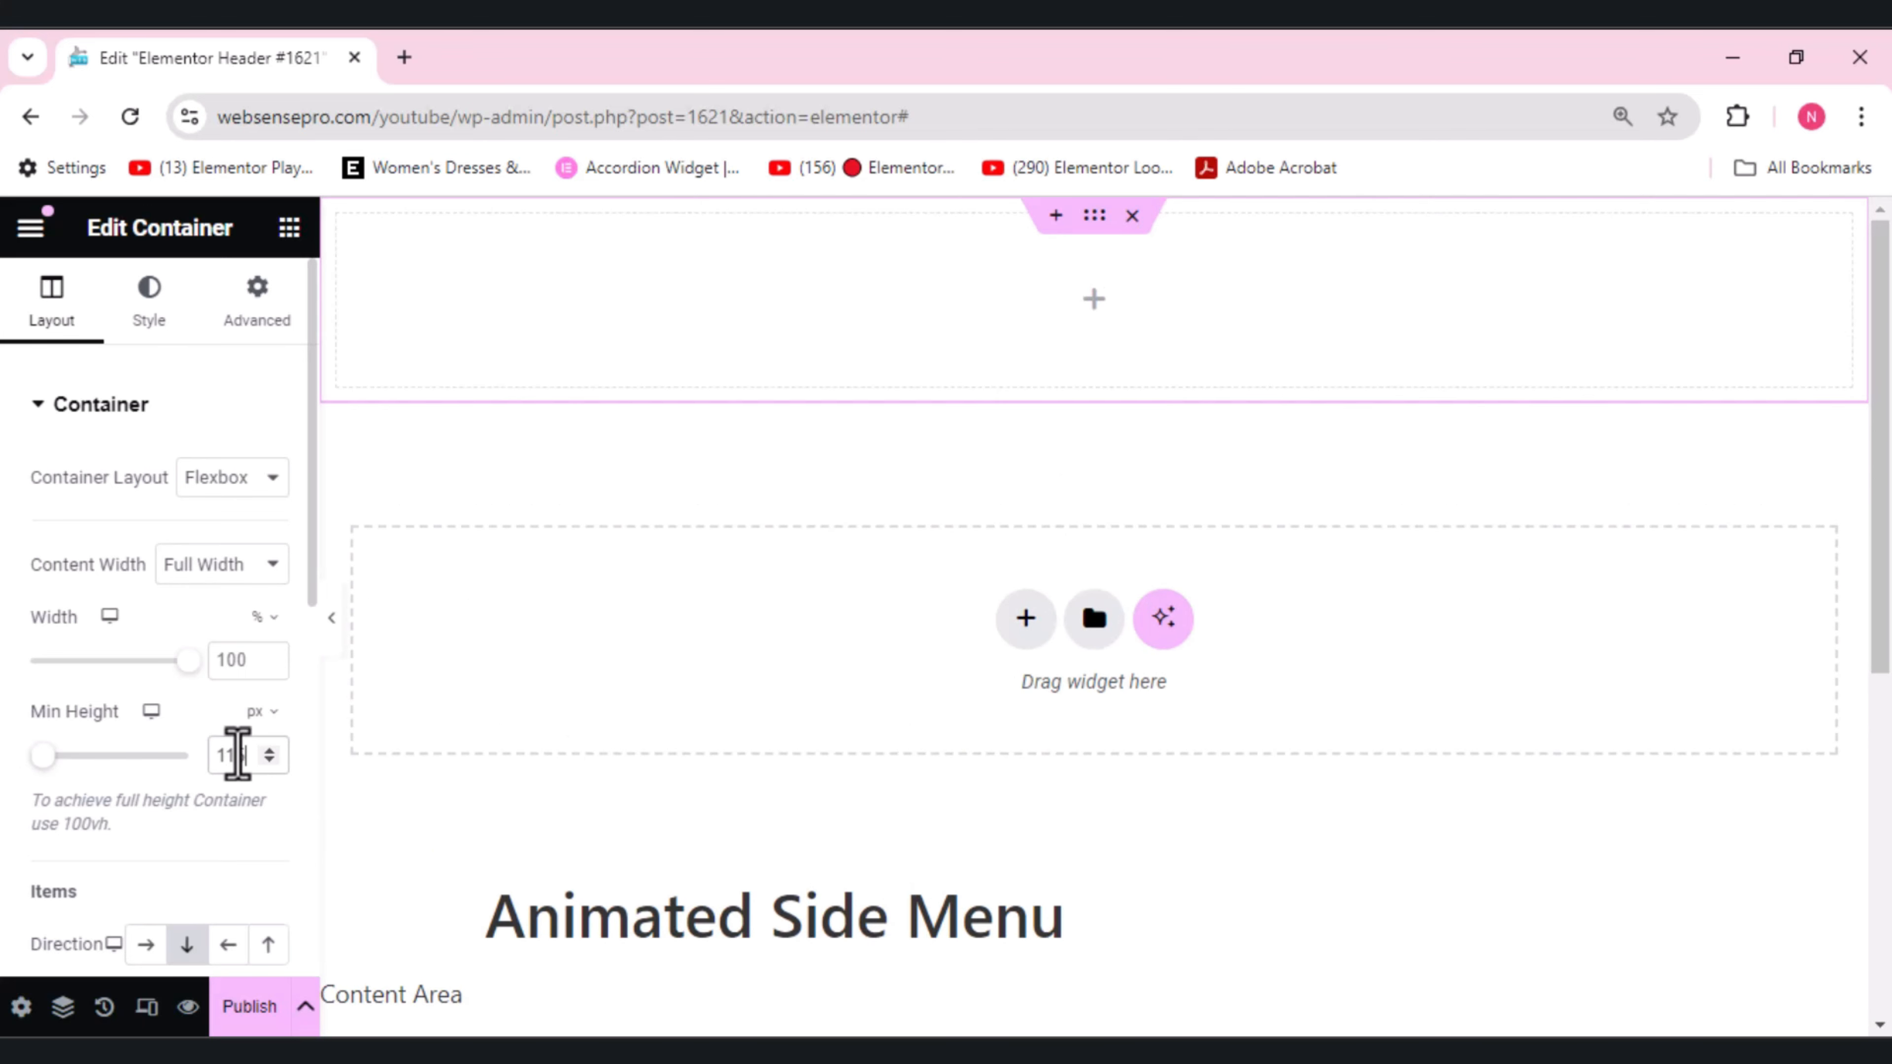
drag(310, 526, 310, 536)
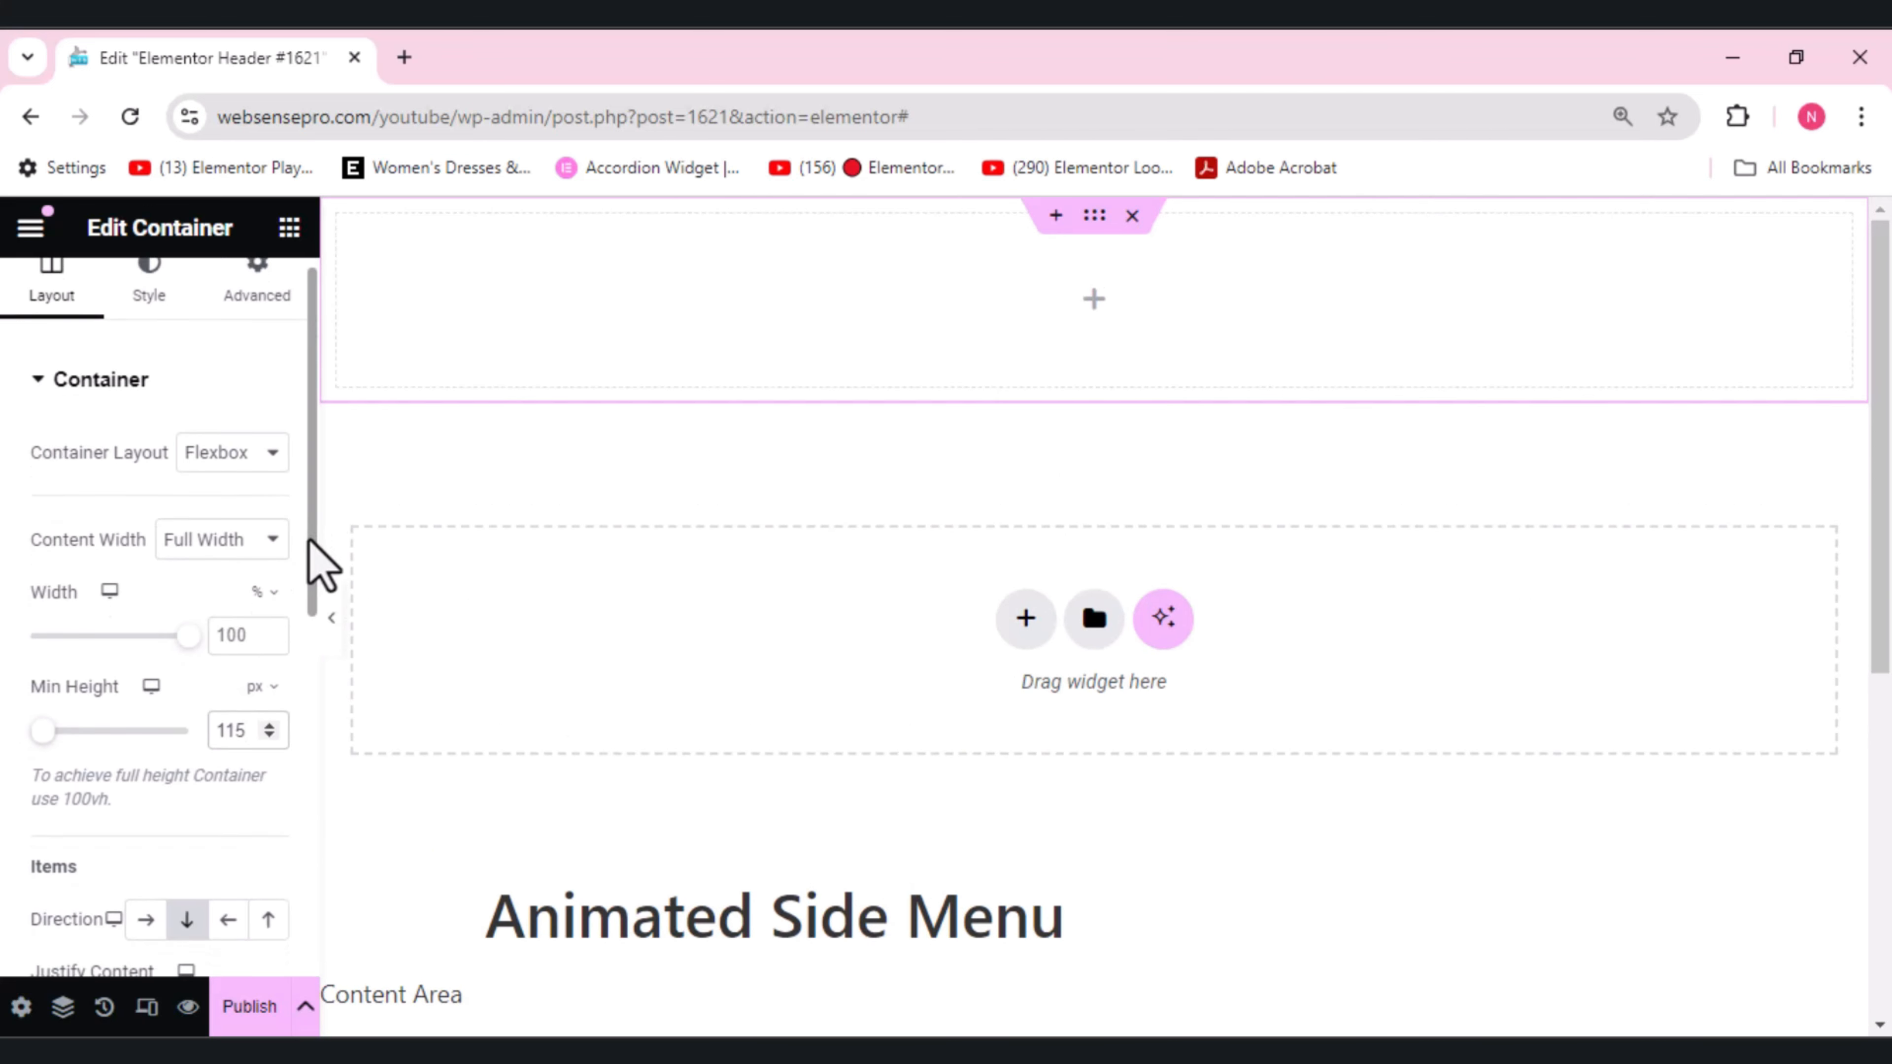
- Add an Image widget to the header container and assign black-logo.png from the media library to it
click(289, 227)
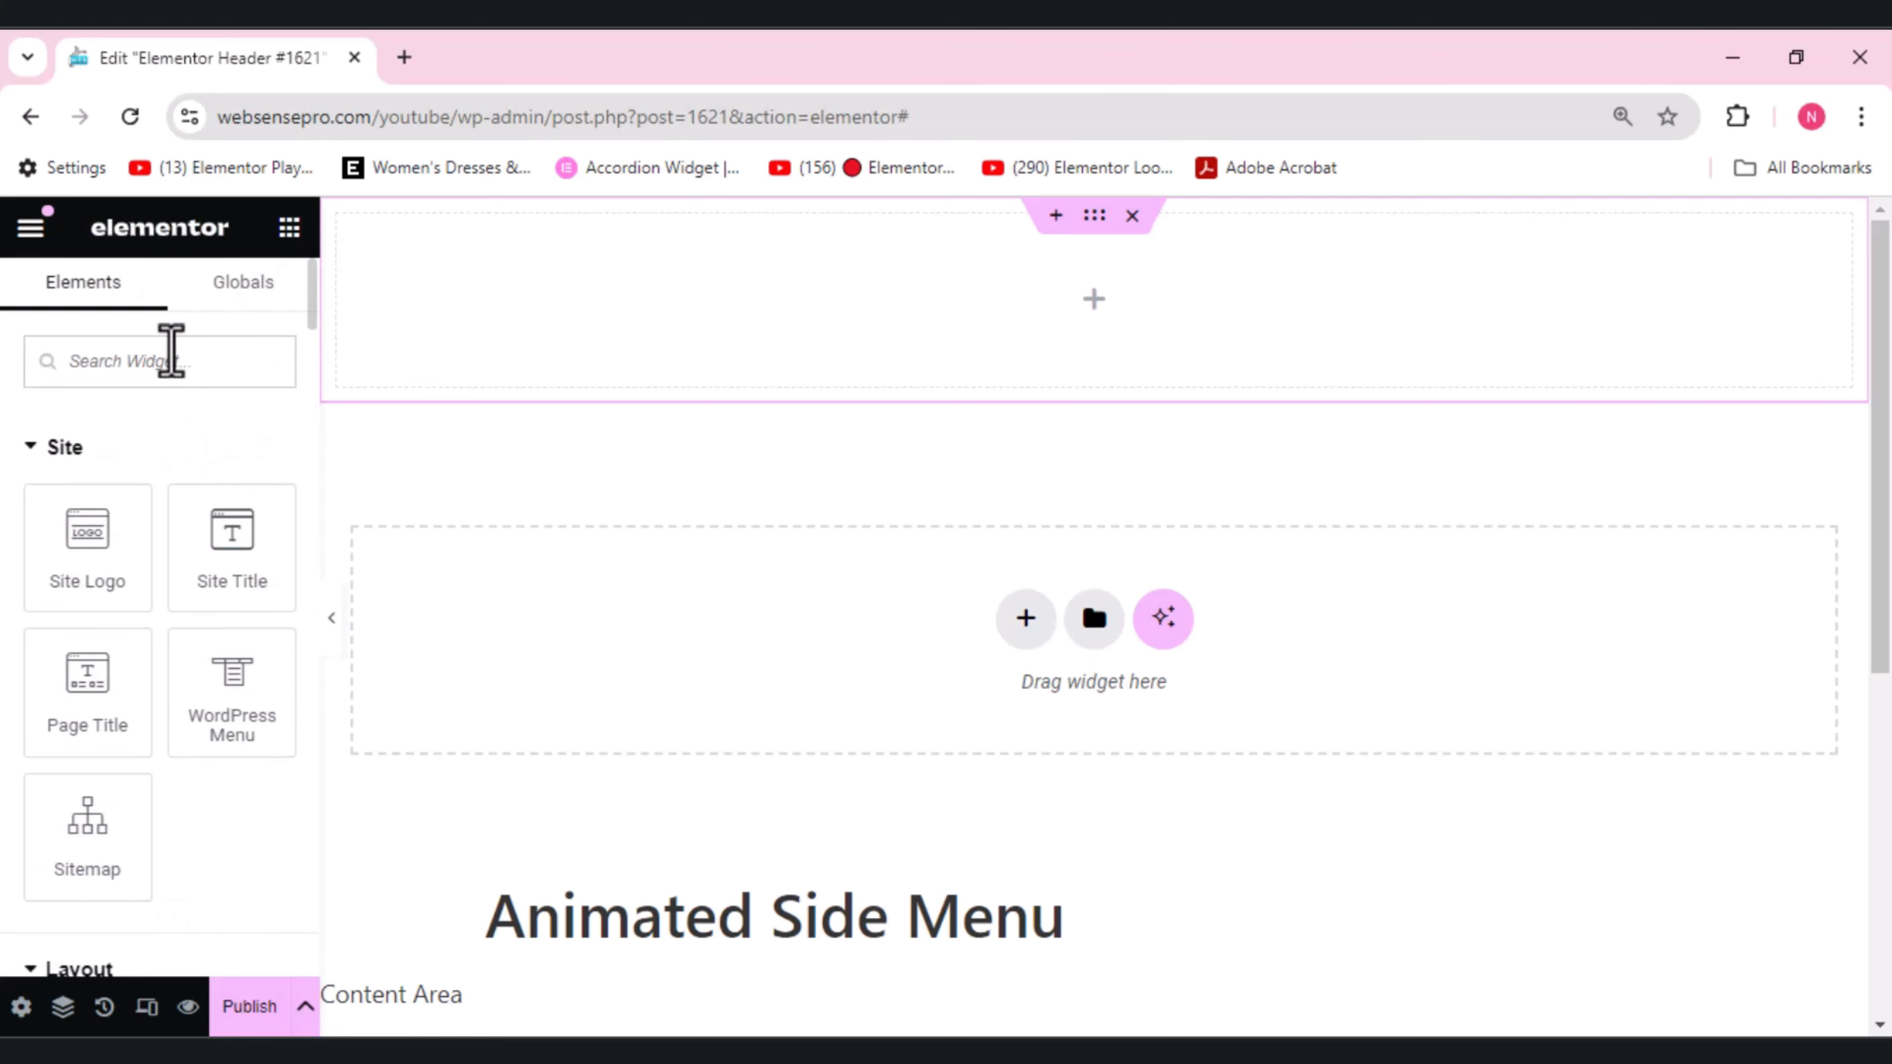
text(ima)
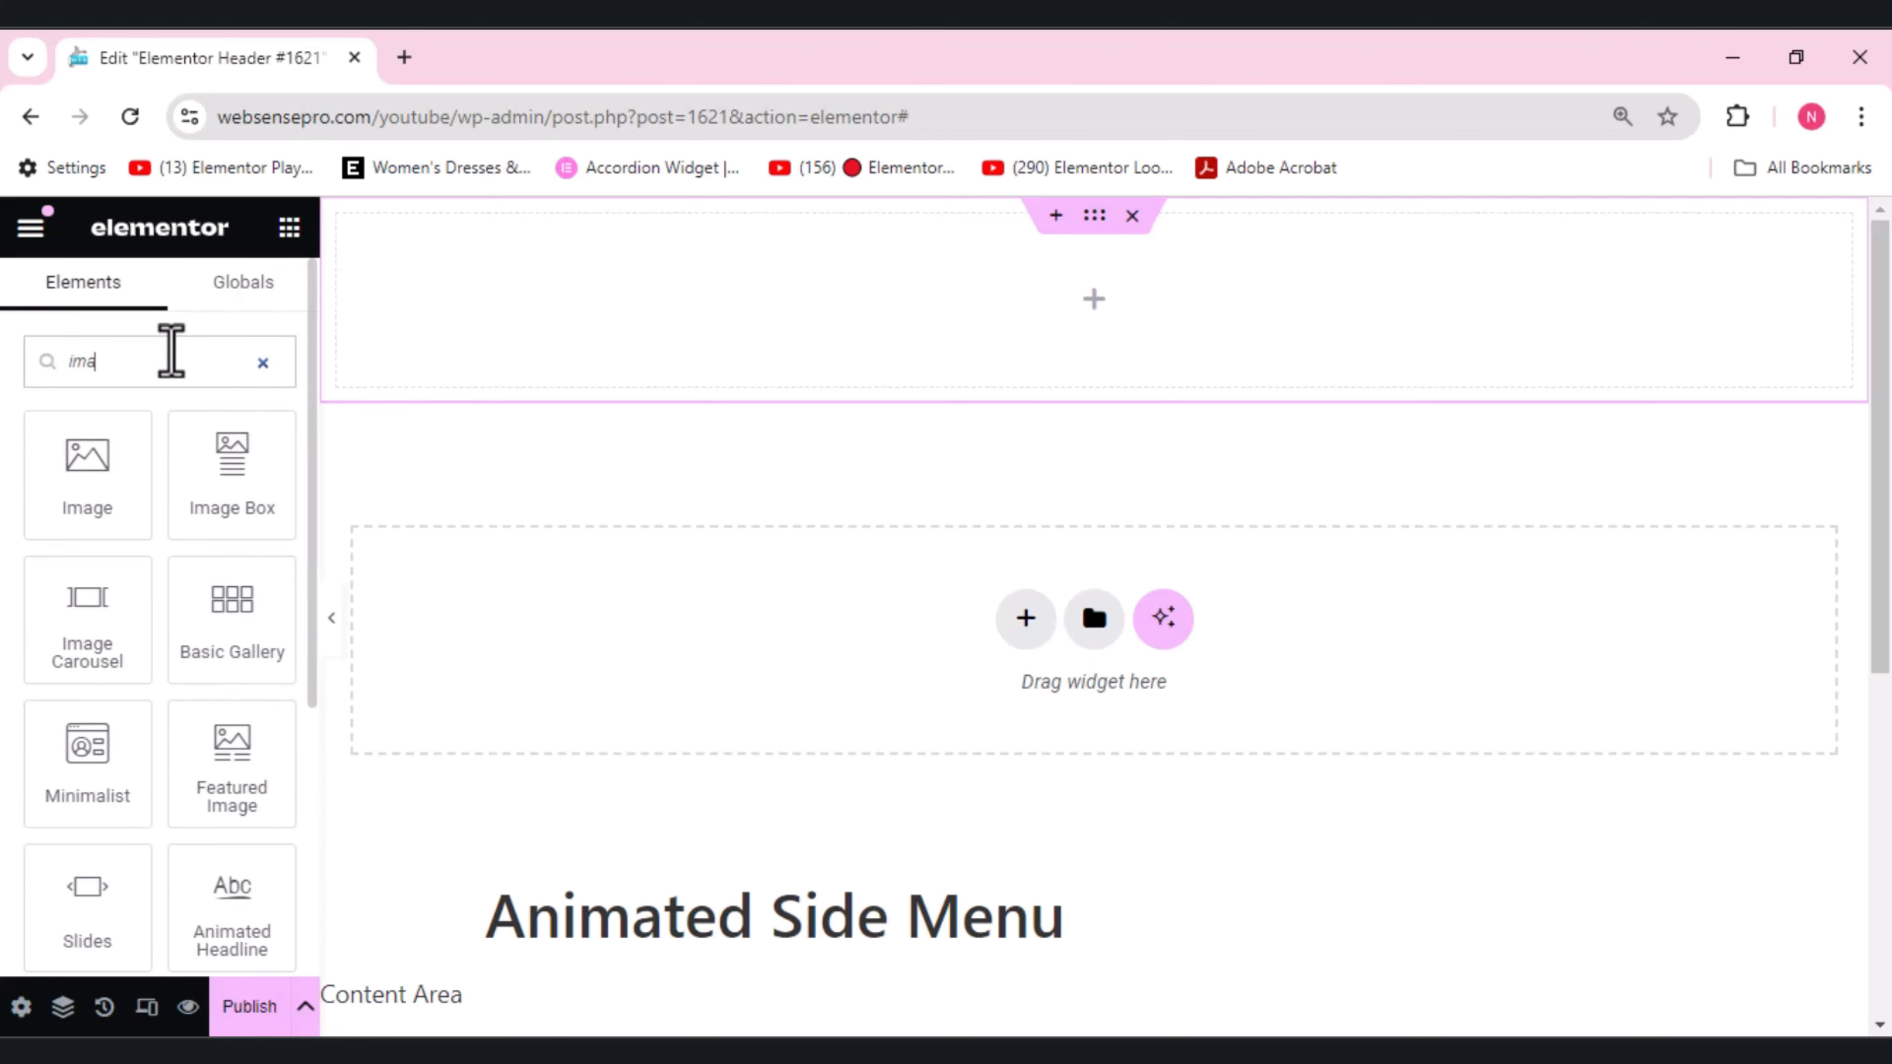
drag(76, 478, 505, 312)
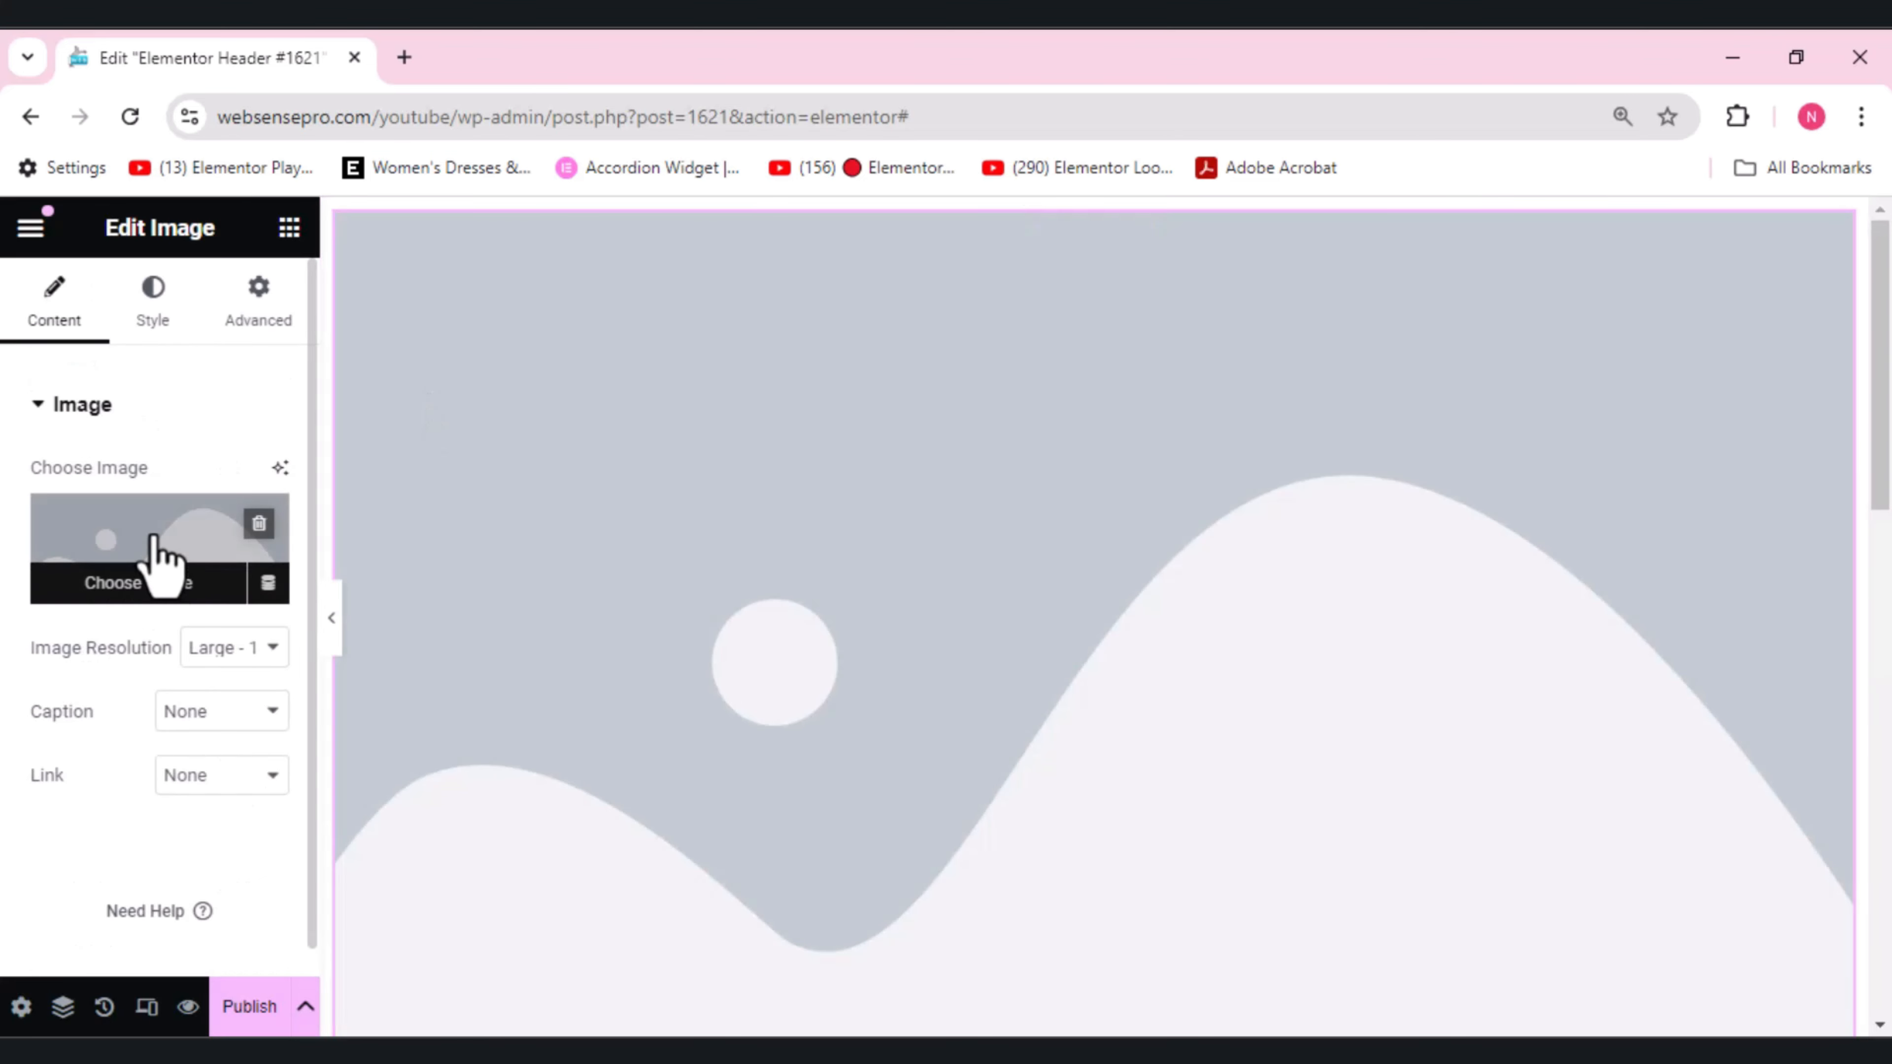
click(155, 557)
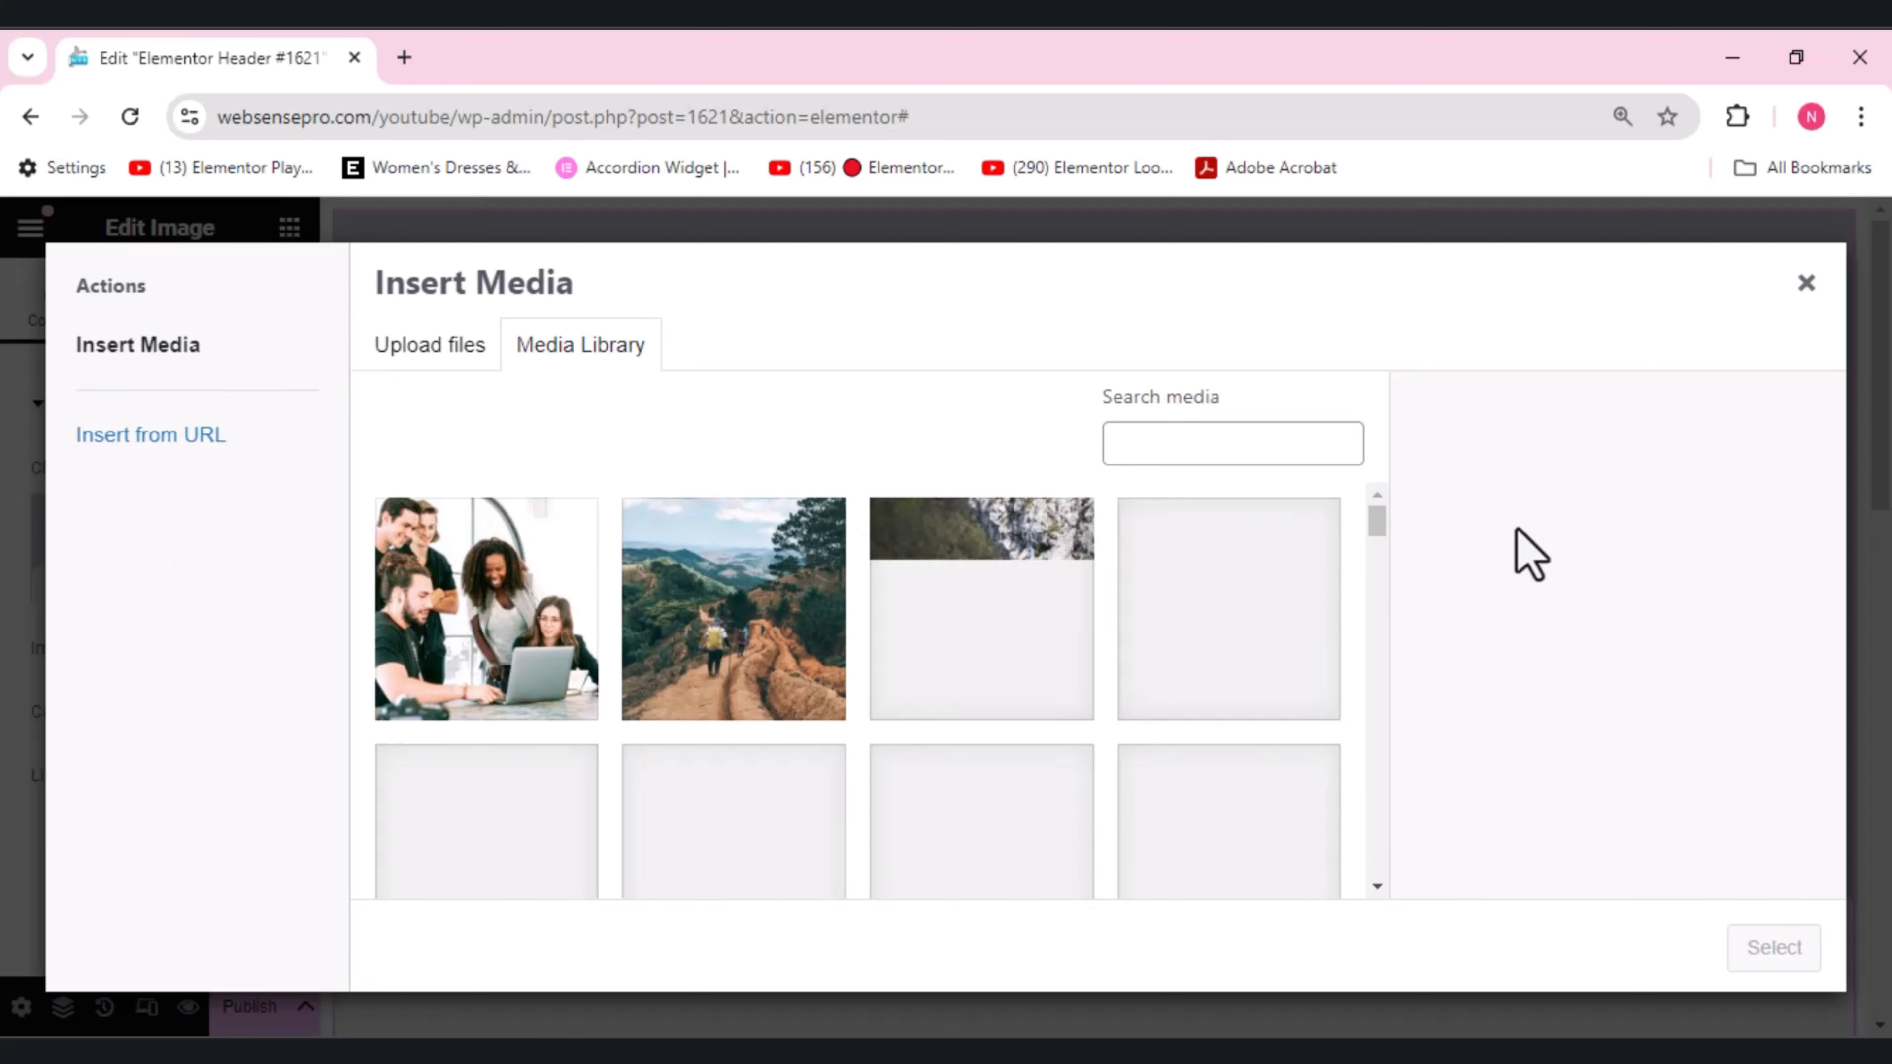
drag(1377, 520, 1394, 921)
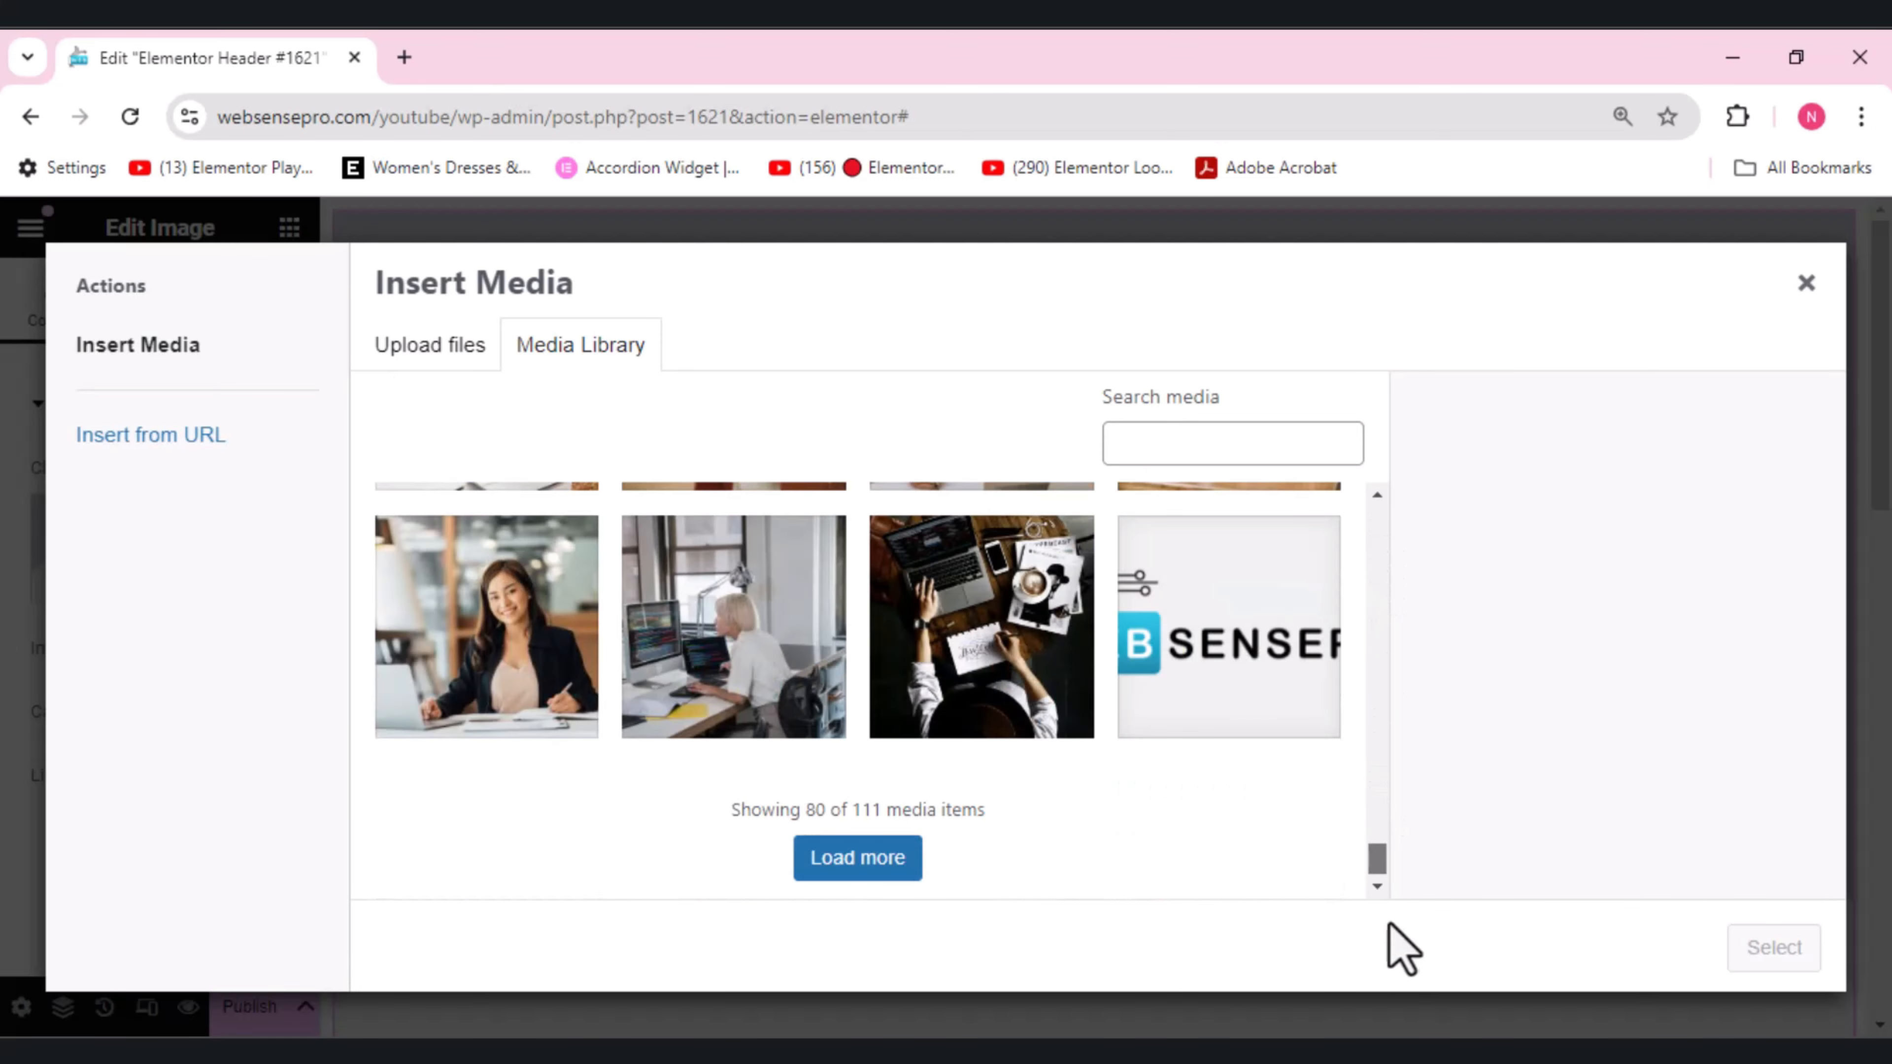
click(1206, 693)
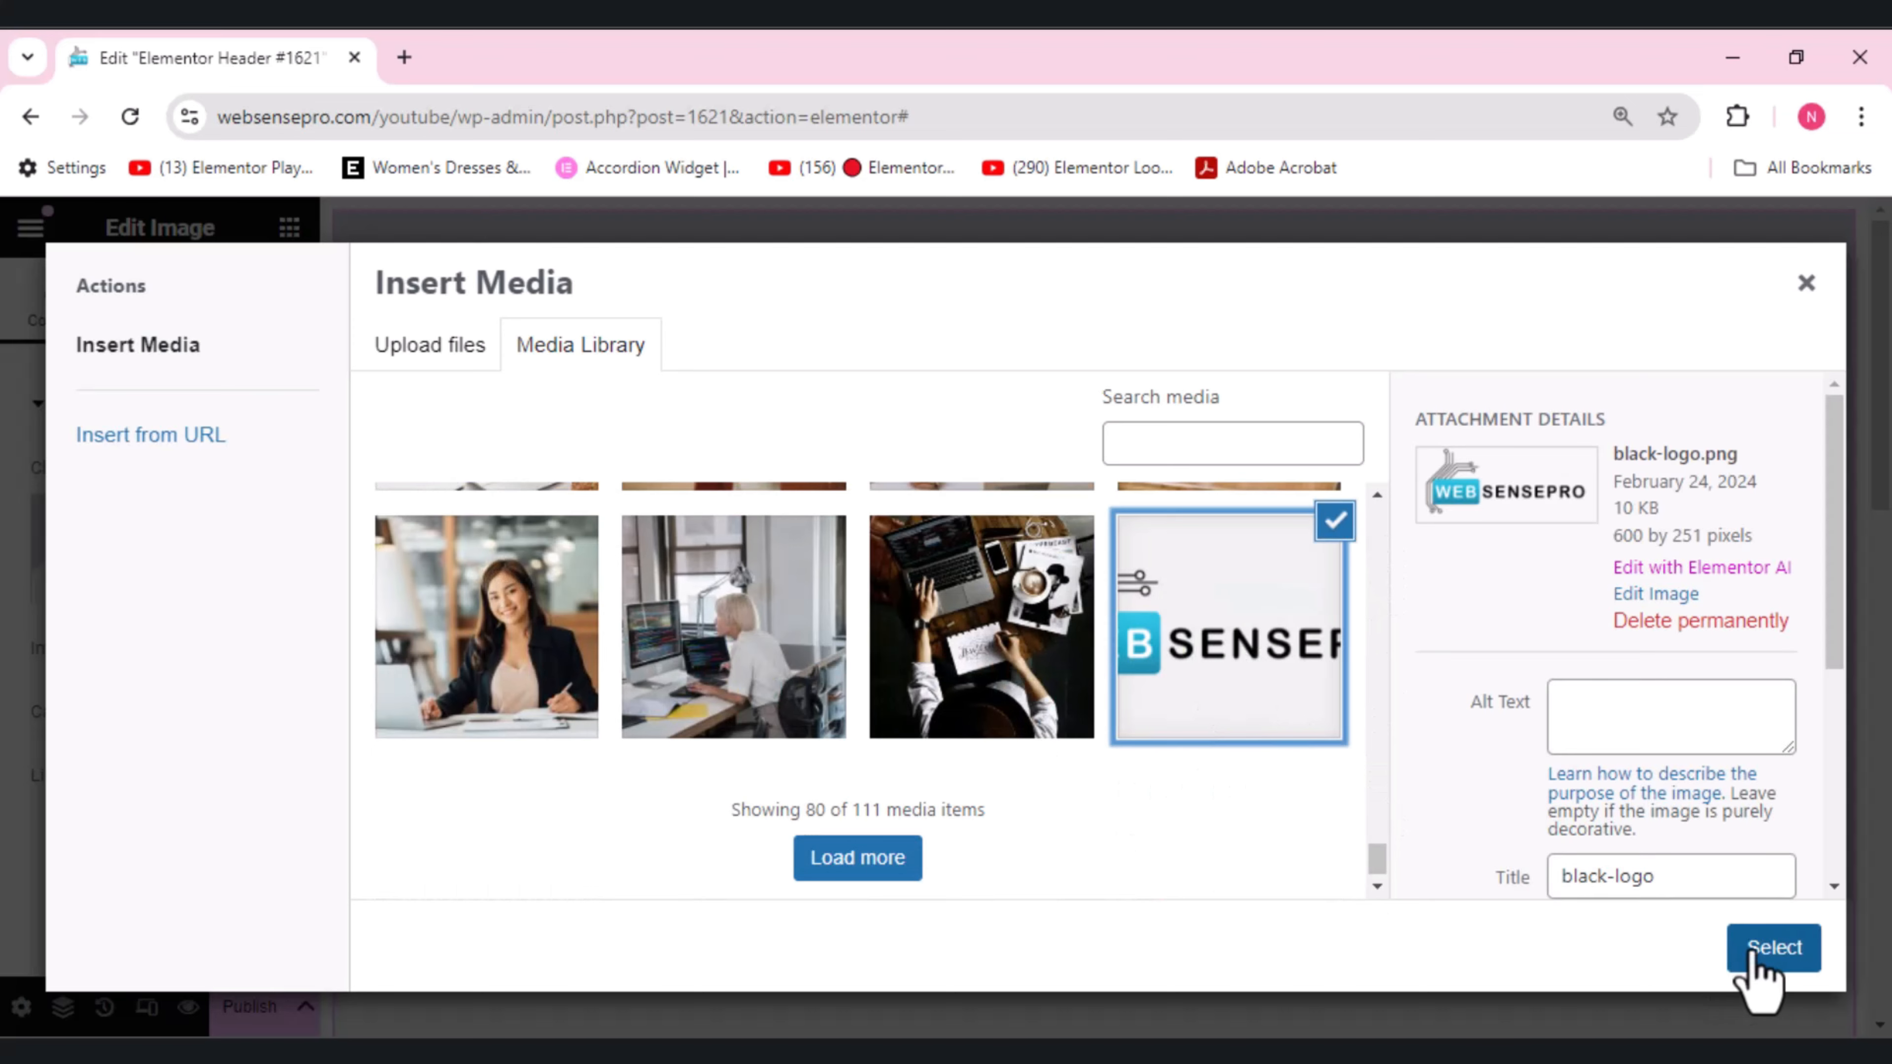
click(1766, 950)
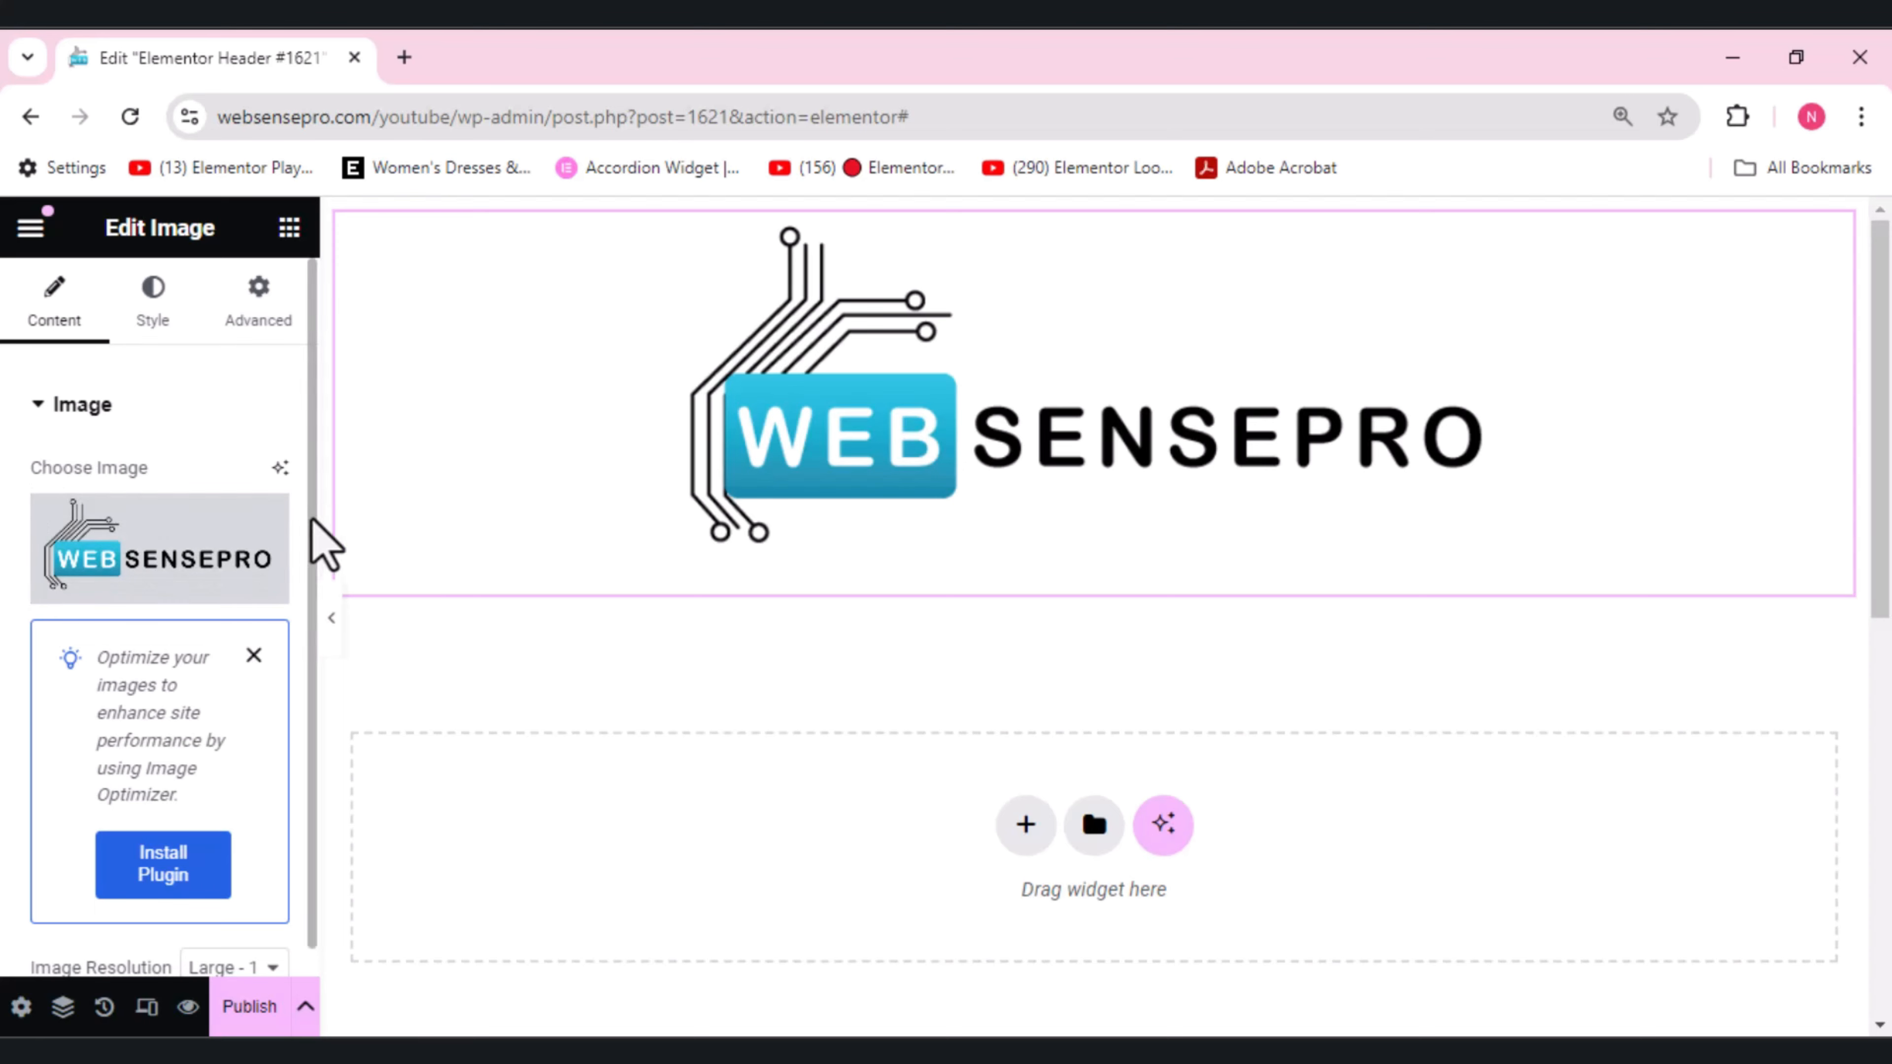
- Link the logo image to a custom URL that uses the dynamic Site URL
scroll(317, 668, down, 5)
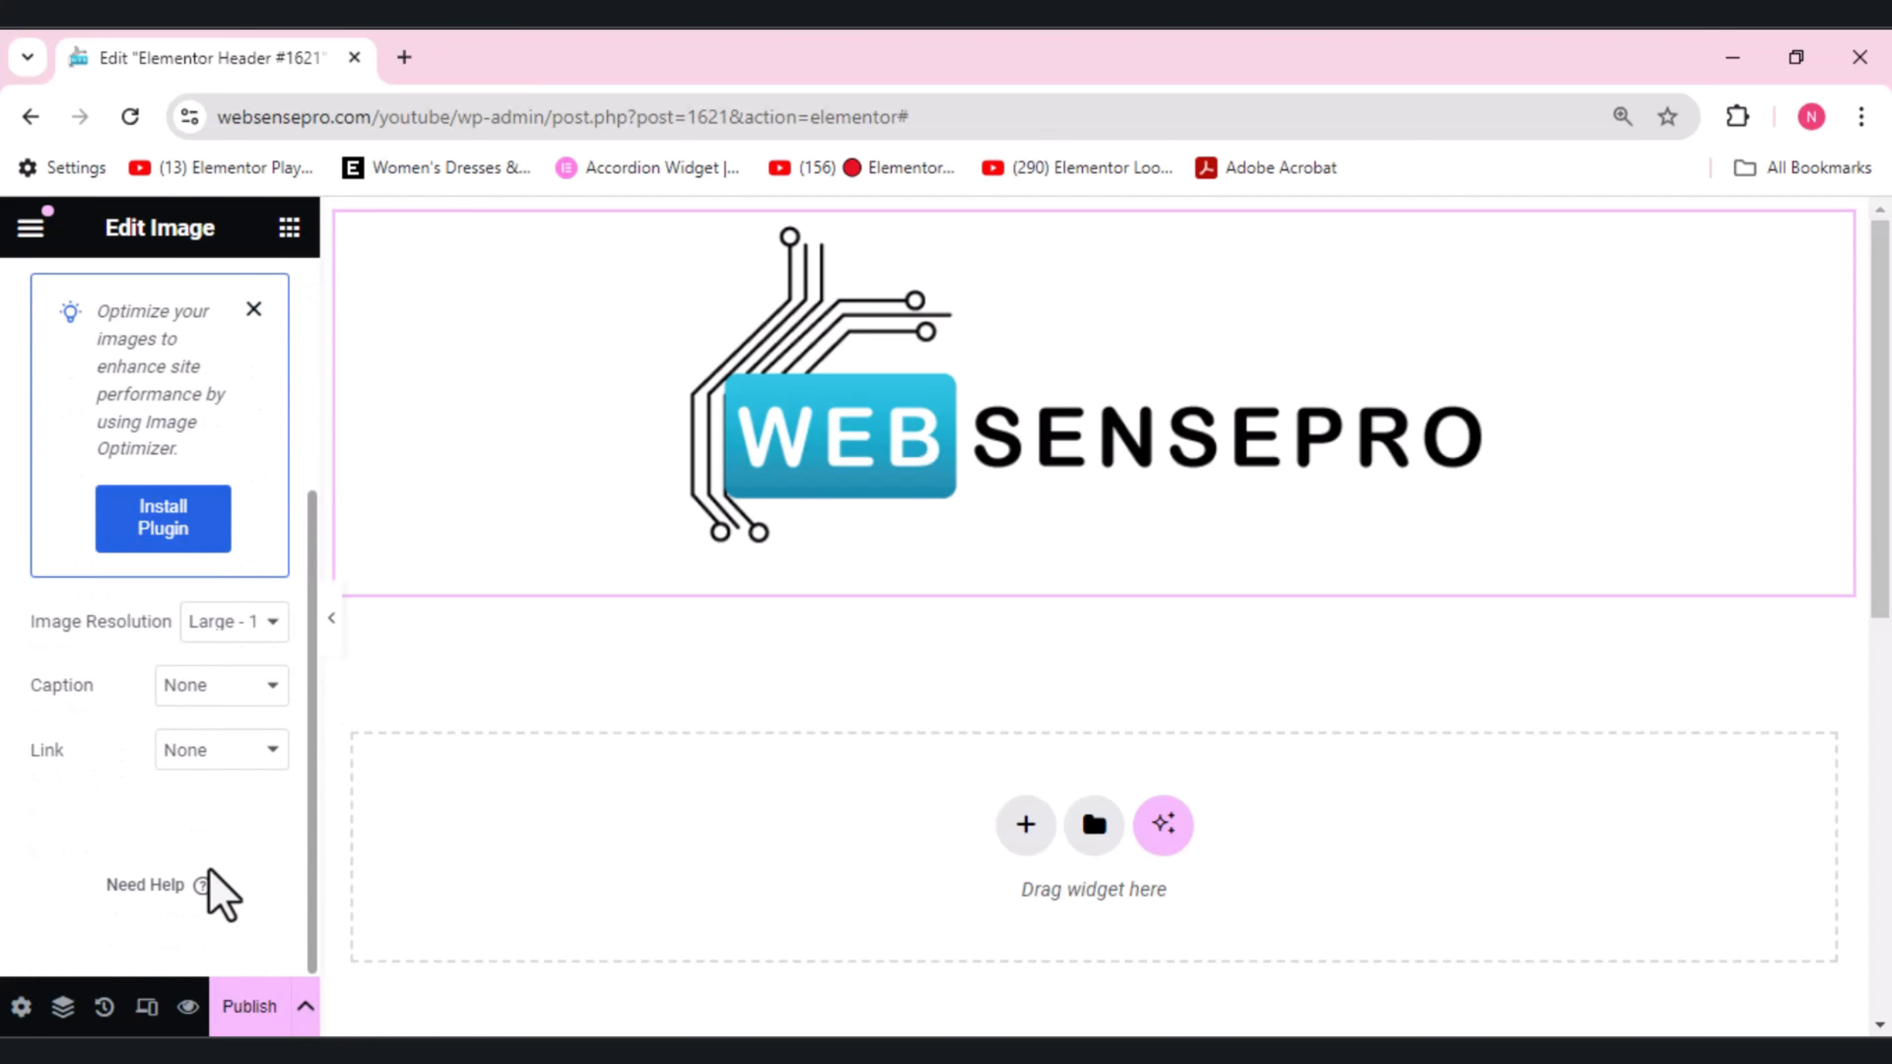
scroll(215, 790, up, 2)
scroll(223, 820, down, 1)
scroll(227, 834, up, 1)
click(223, 813)
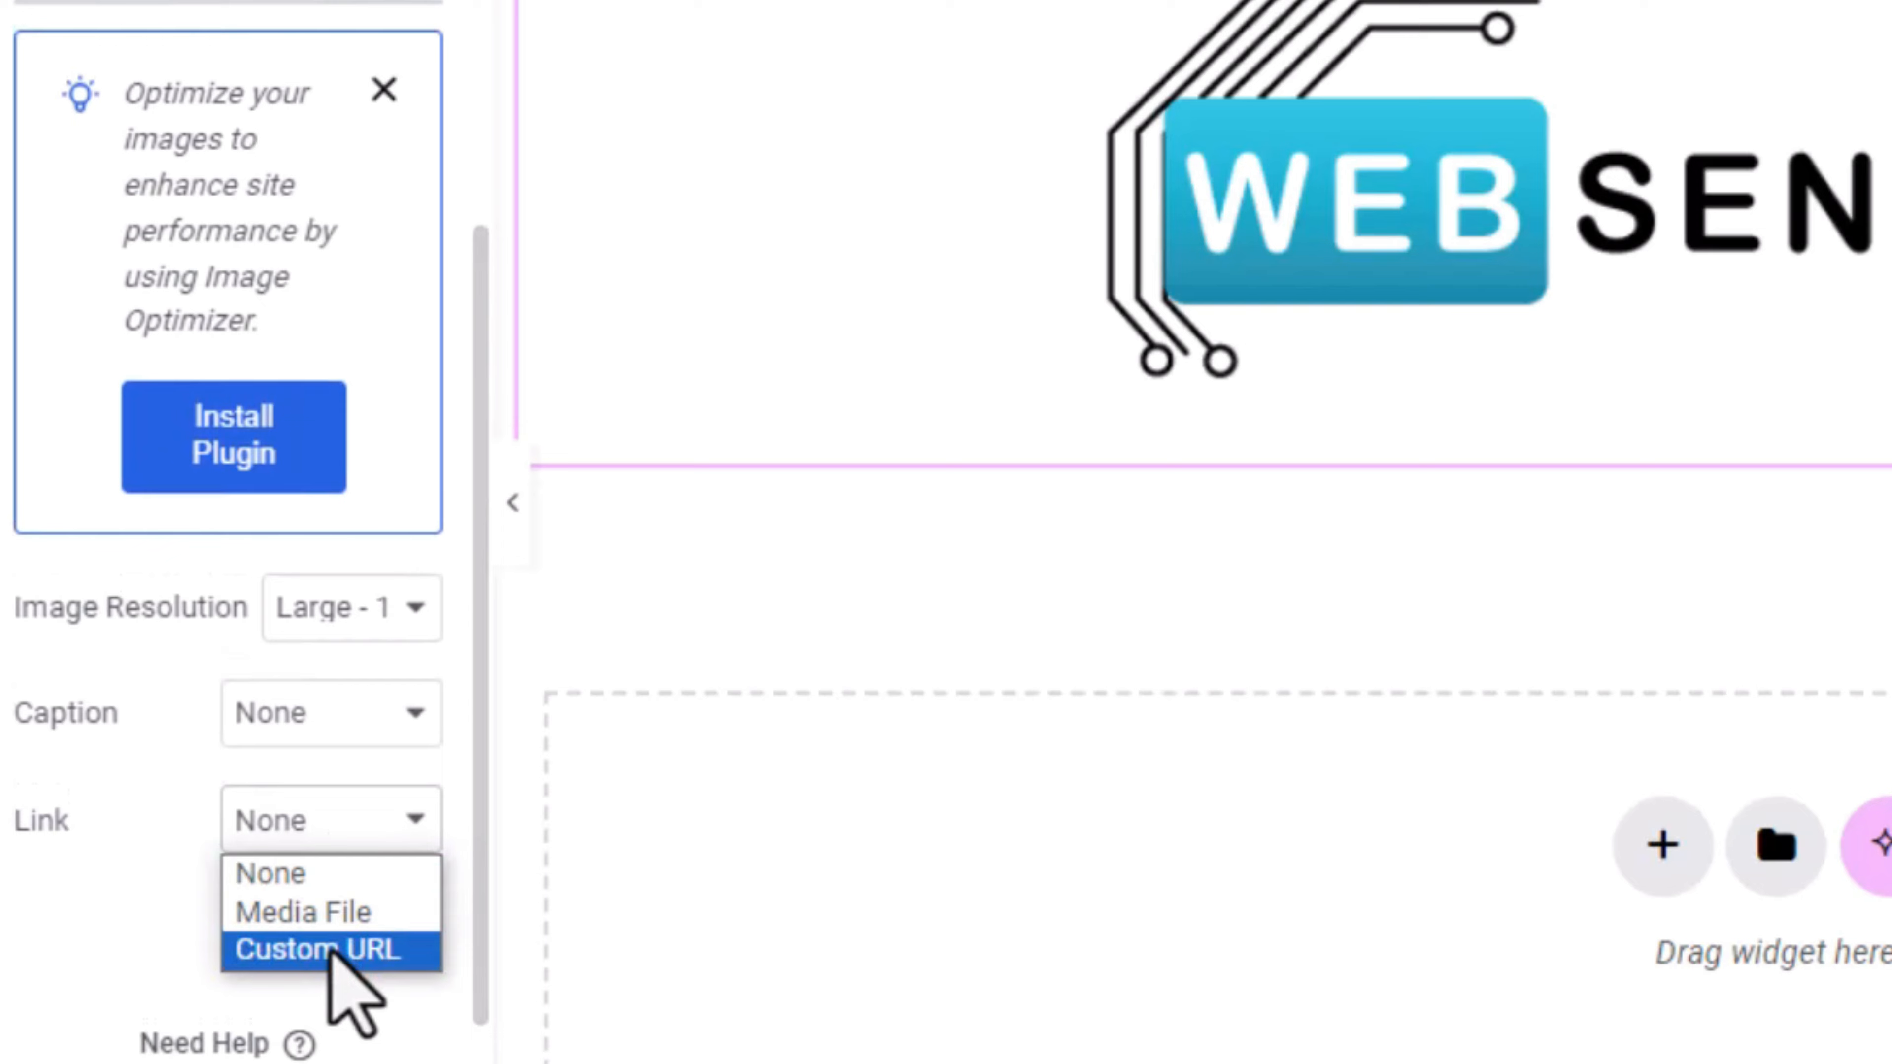
click(332, 951)
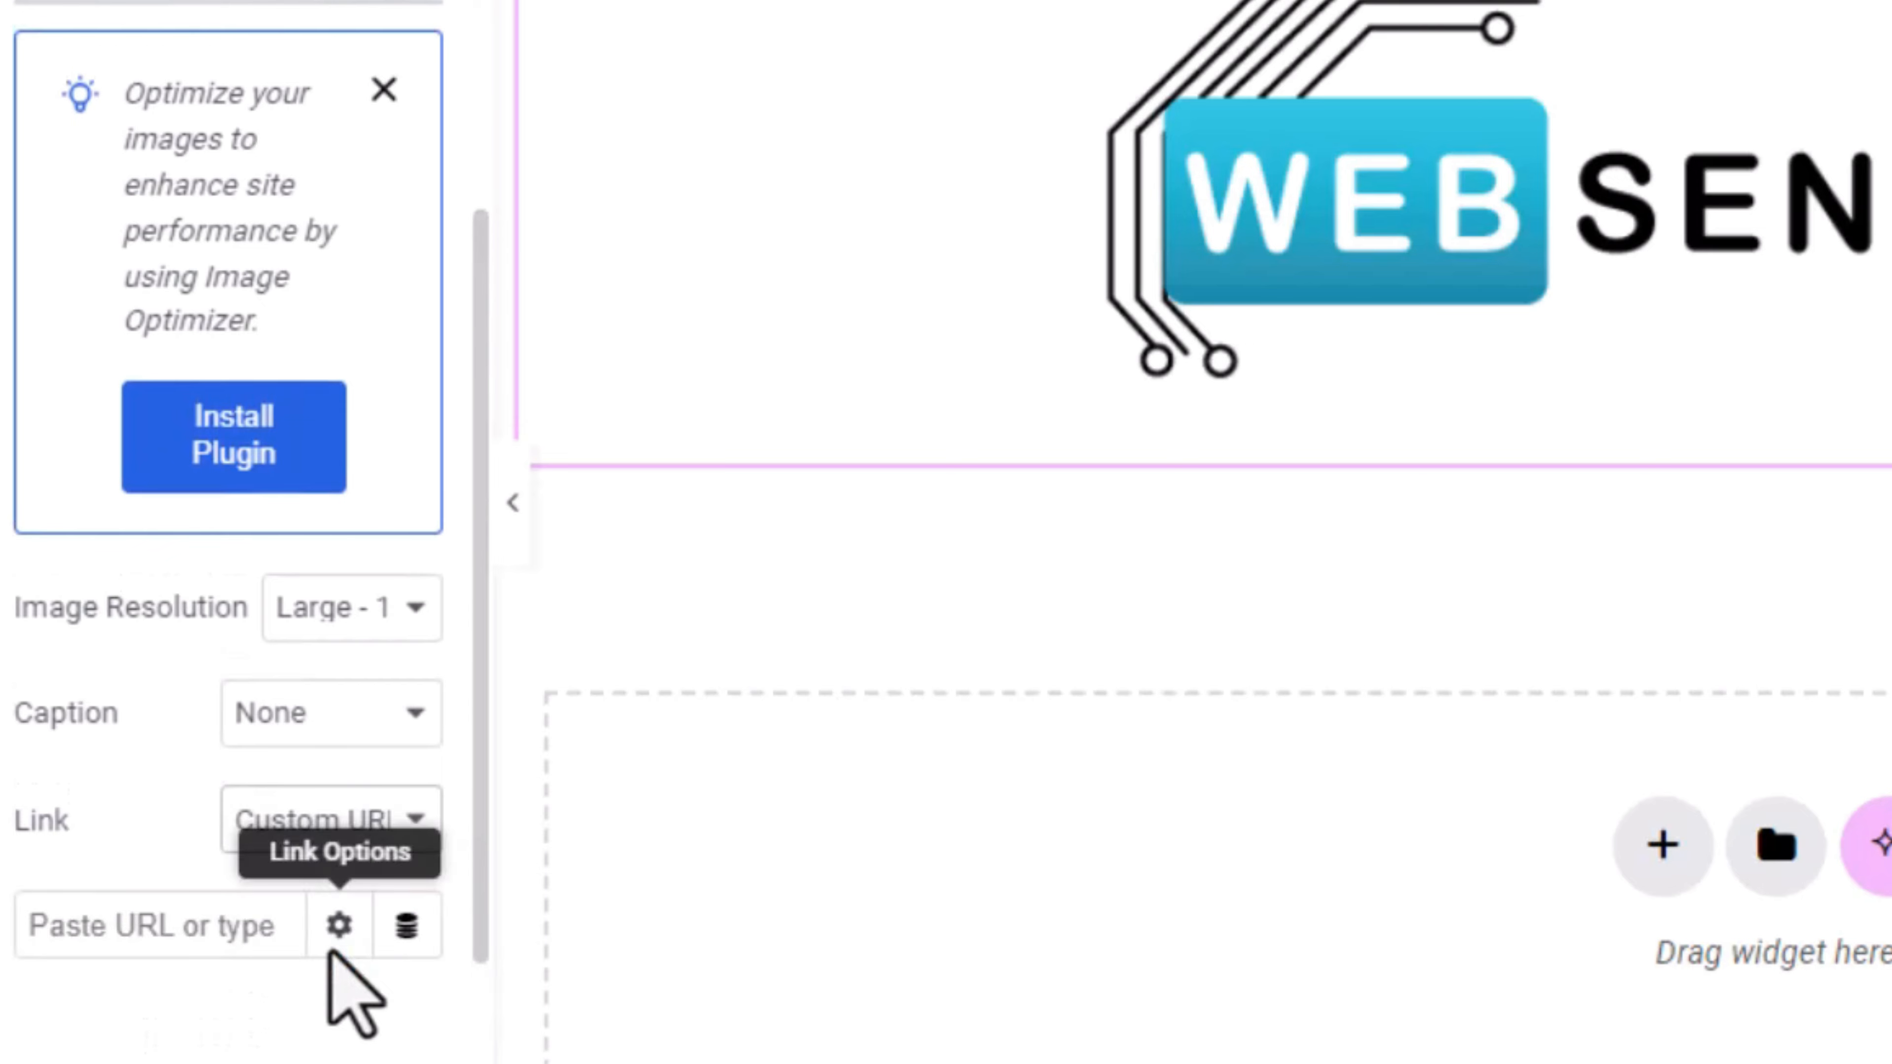
click(406, 940)
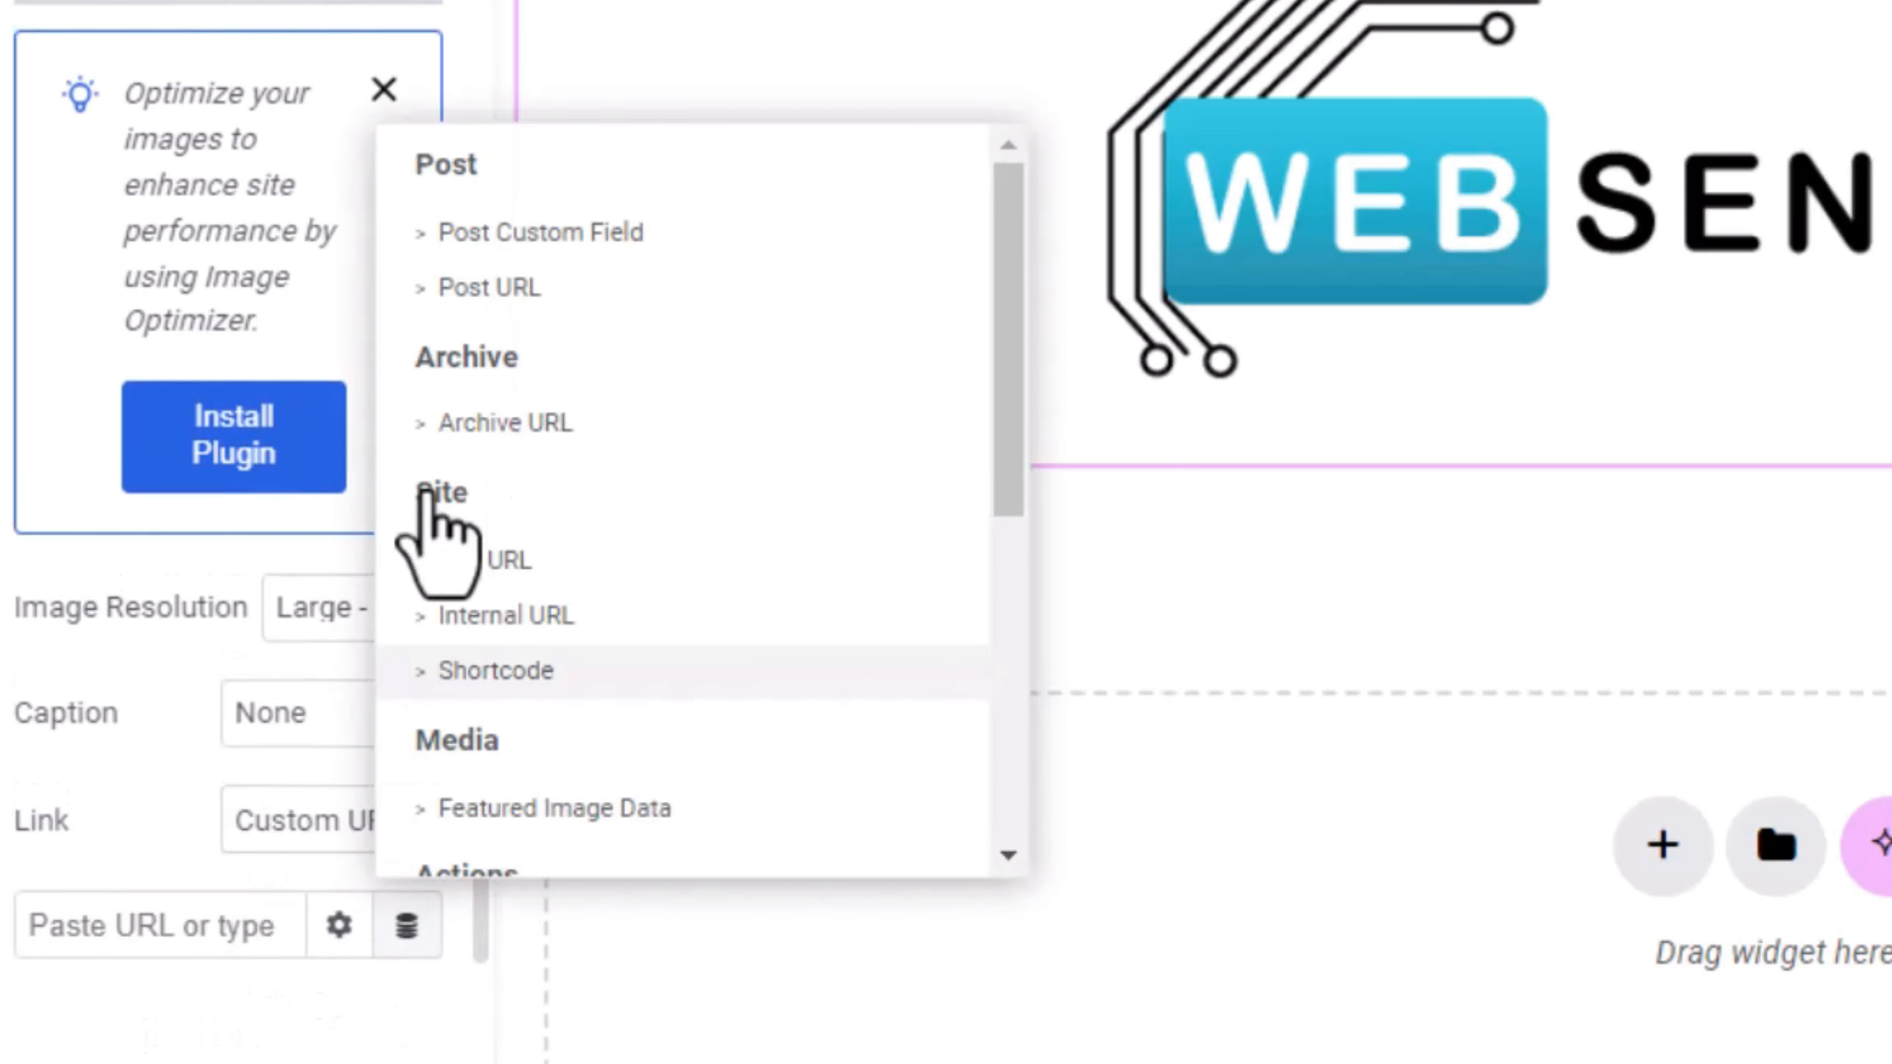
click(495, 563)
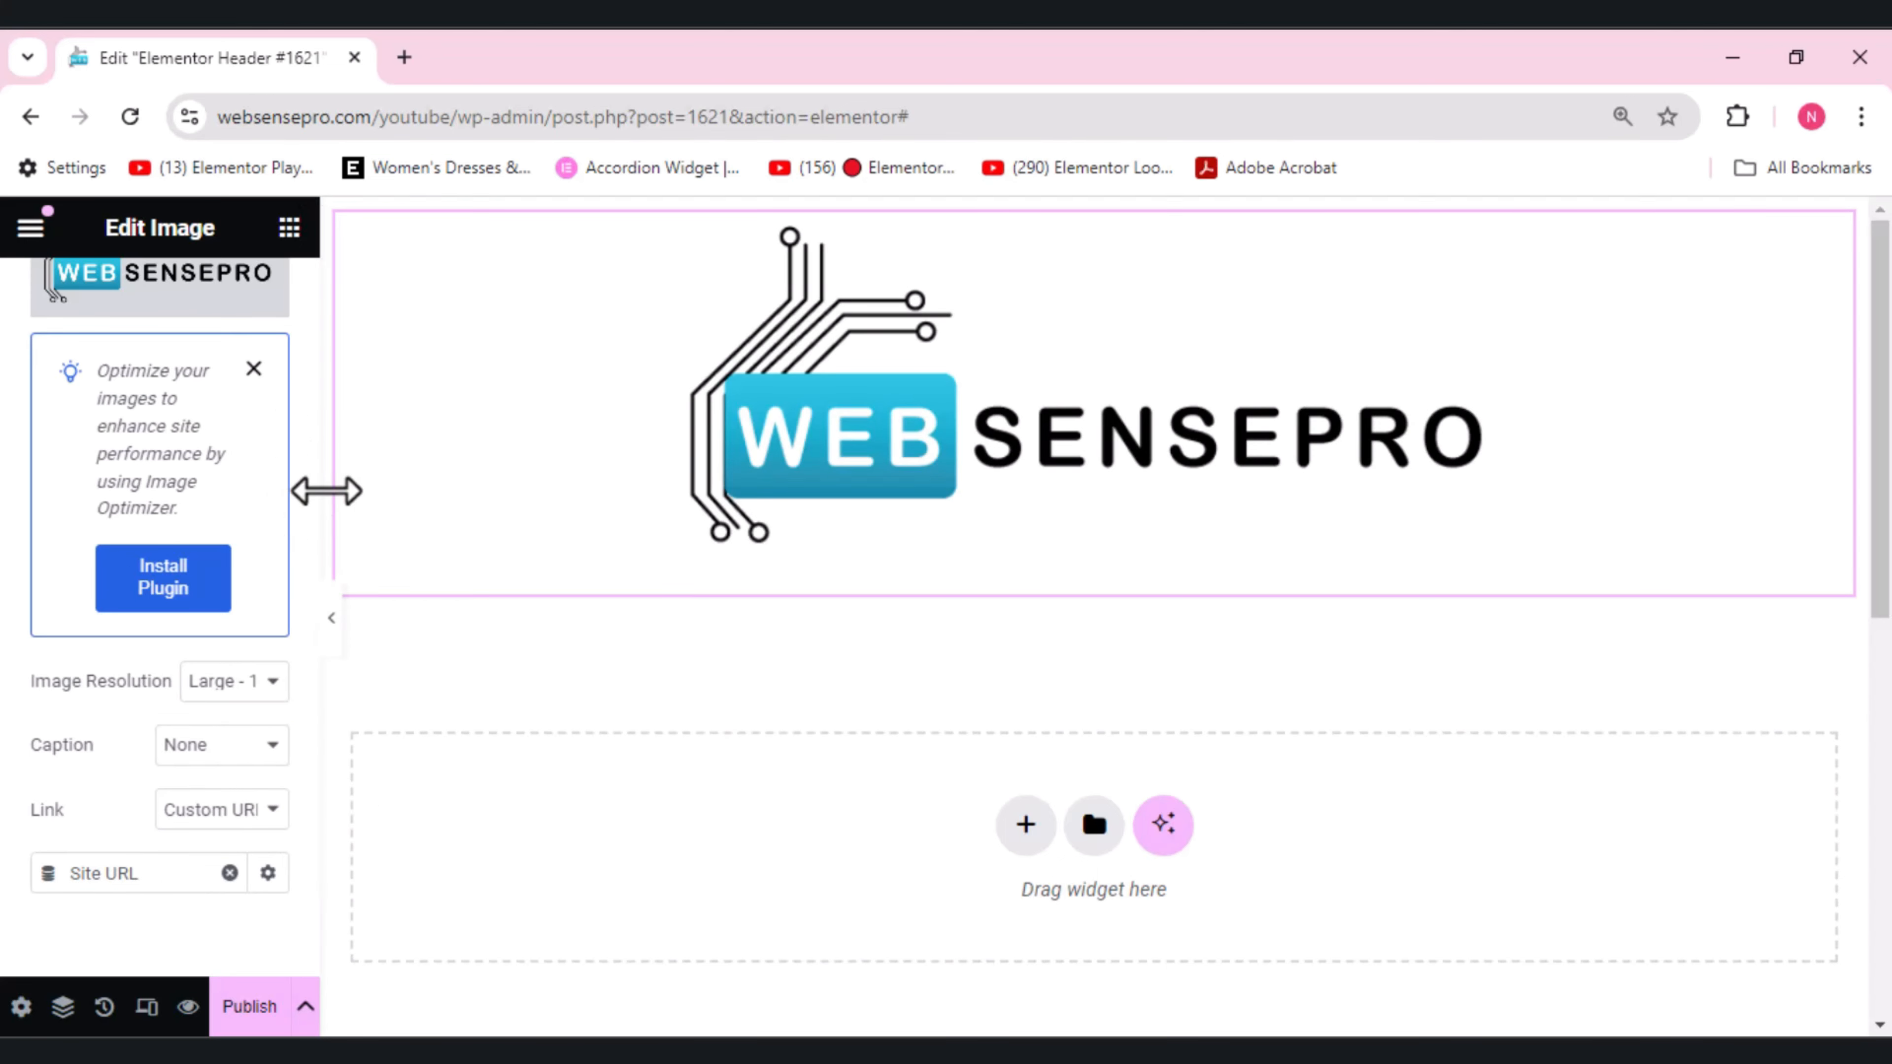
- Style the logo image with a height of 35 px and a custom width of auto
drag(316, 516, 320, 213)
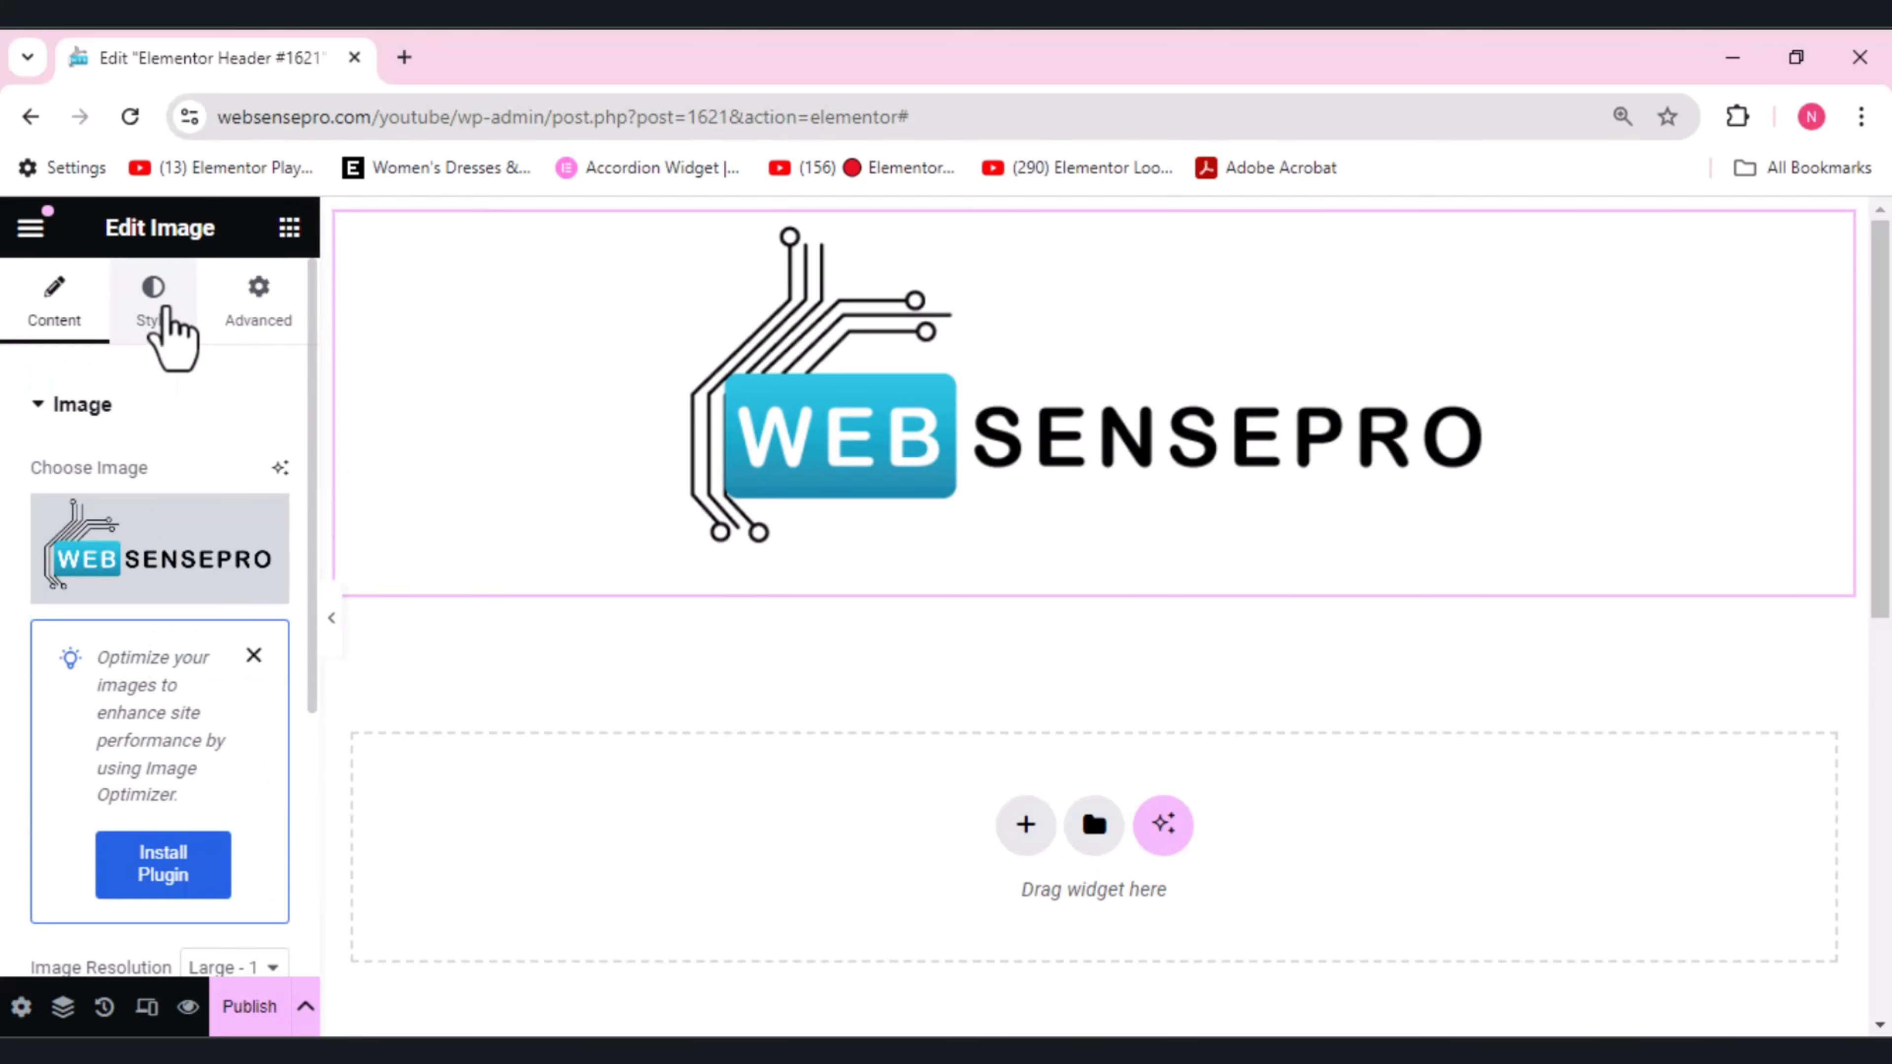
click(166, 311)
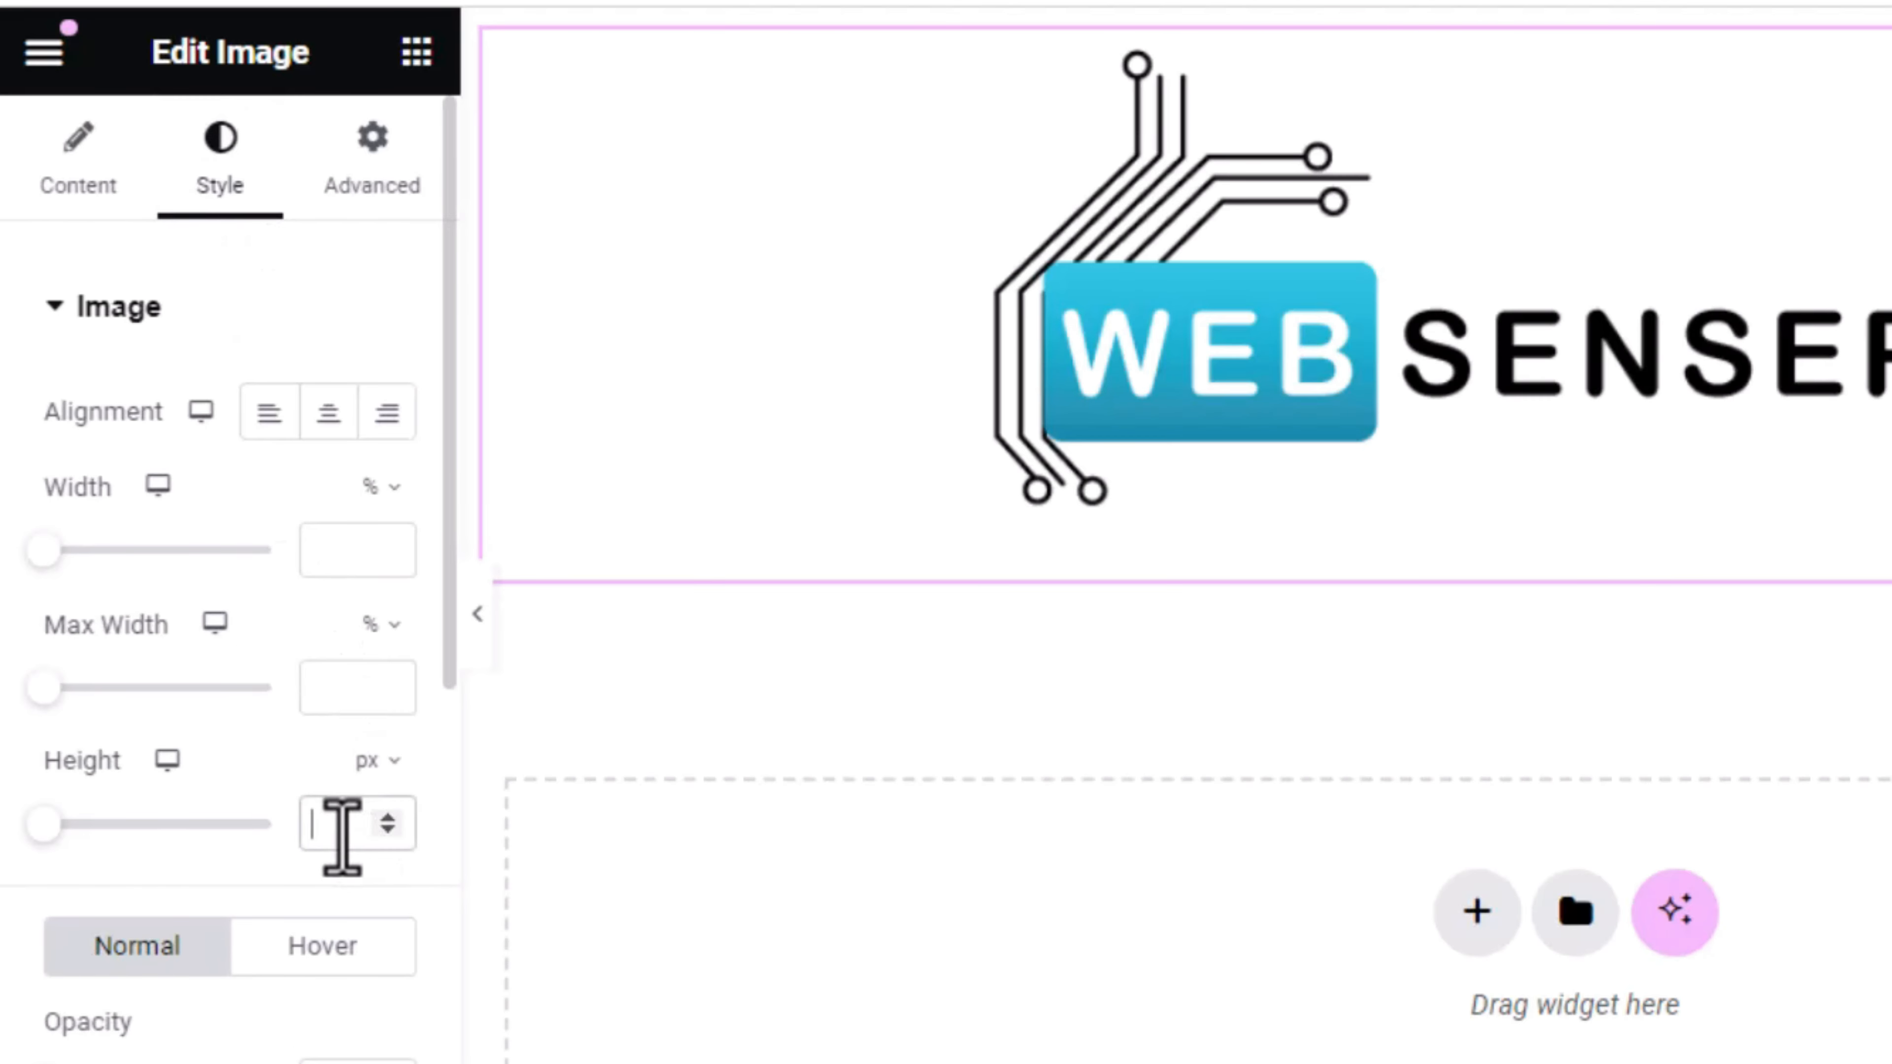
text(3)
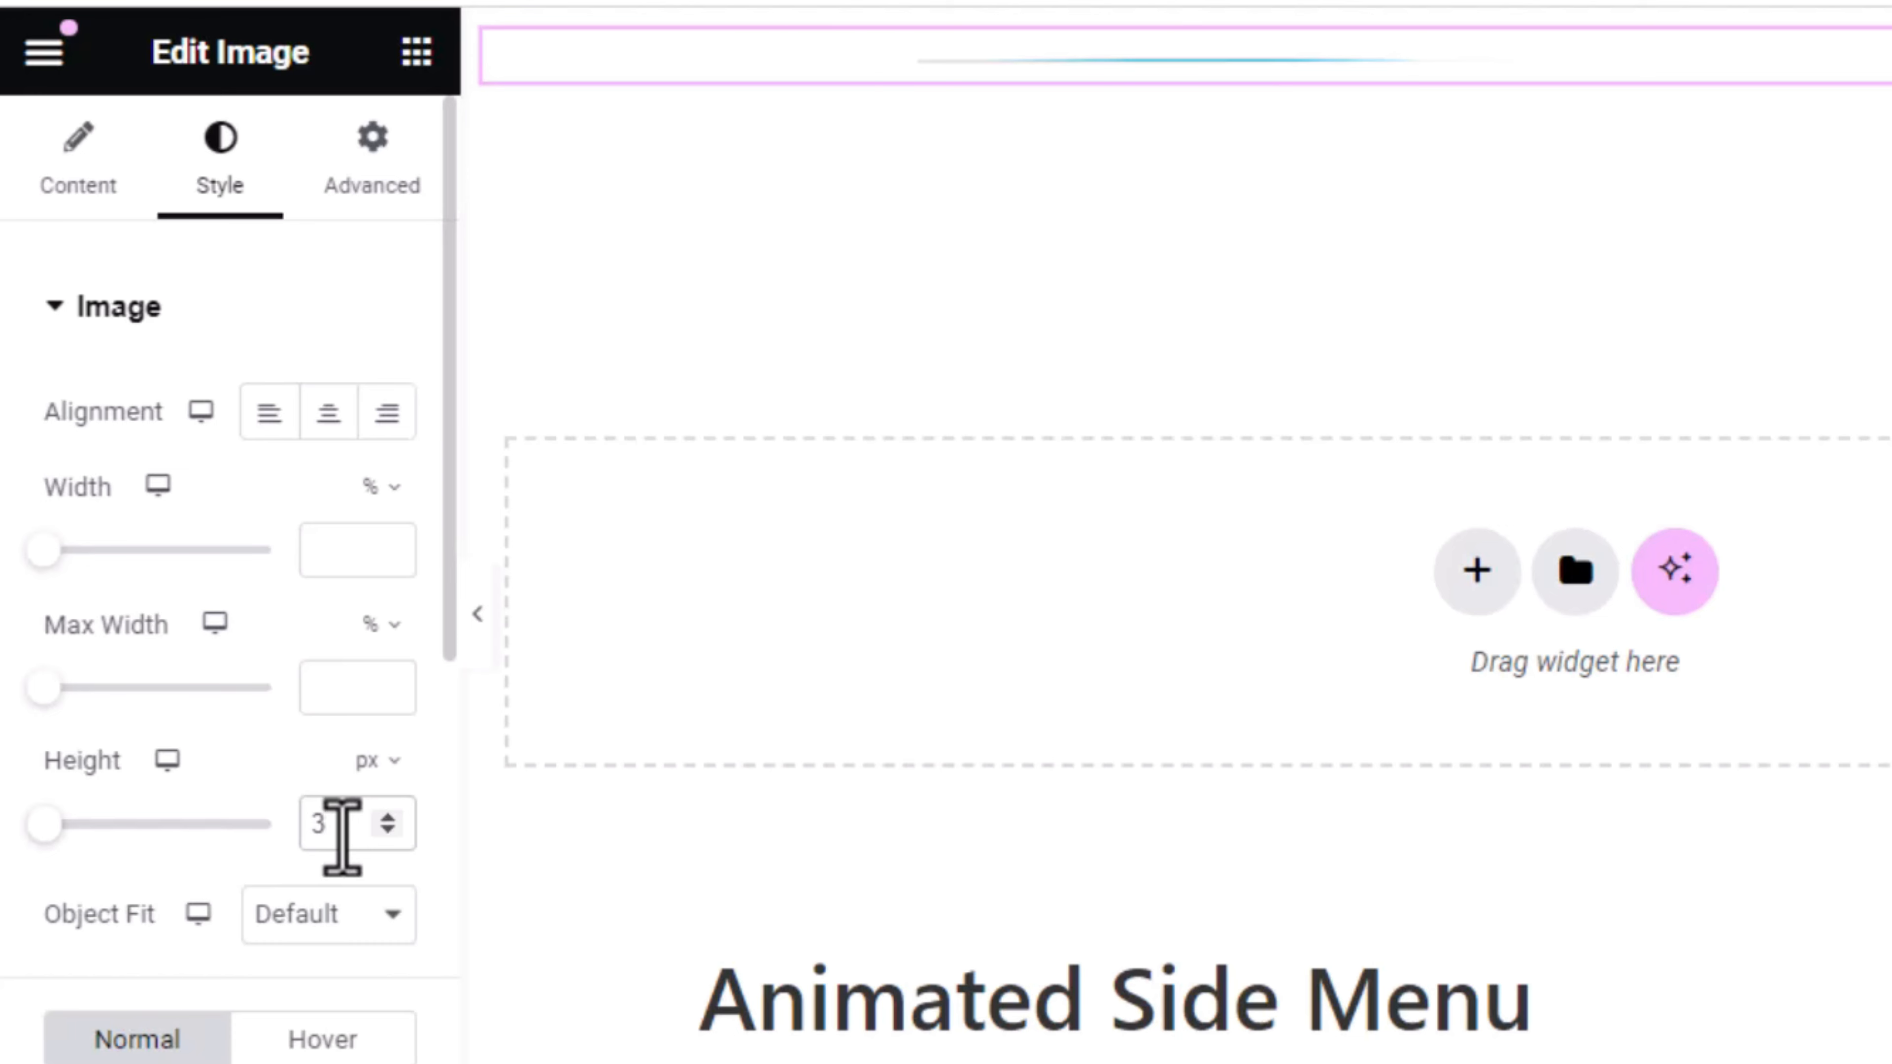
text(5)
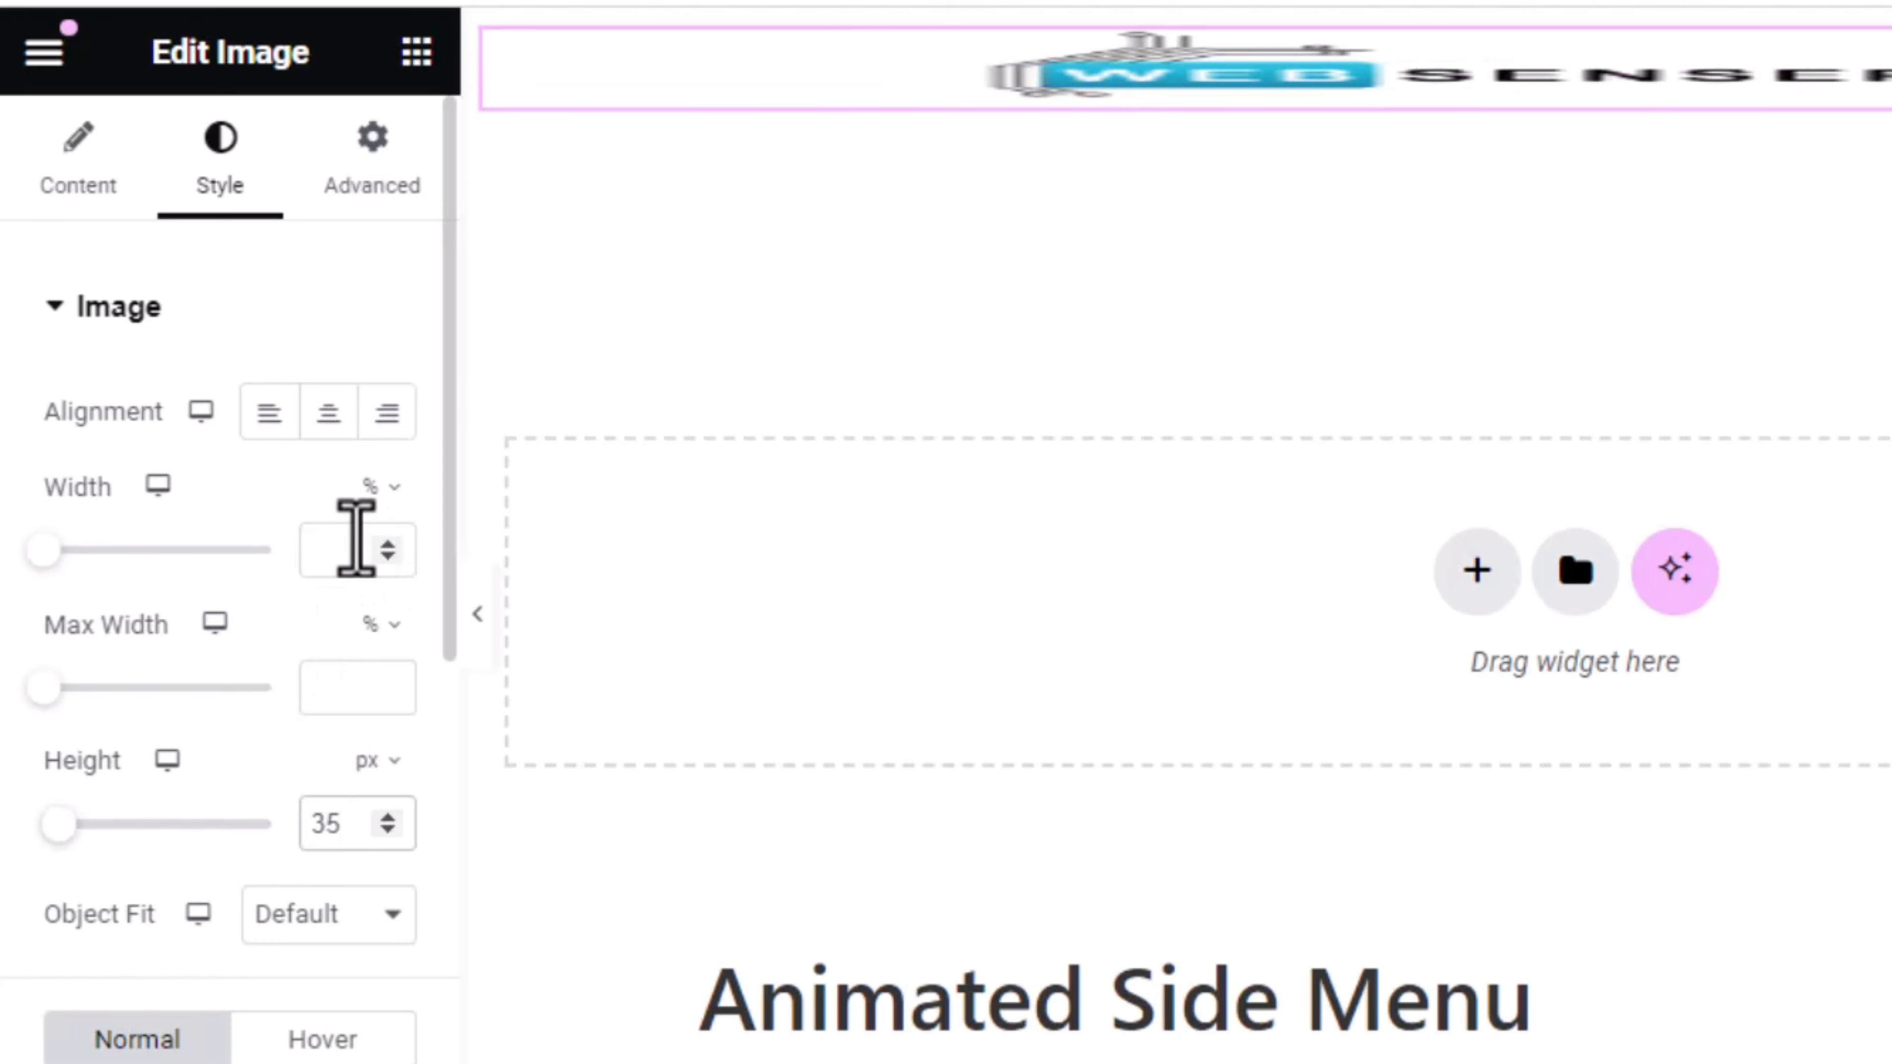
click(370, 489)
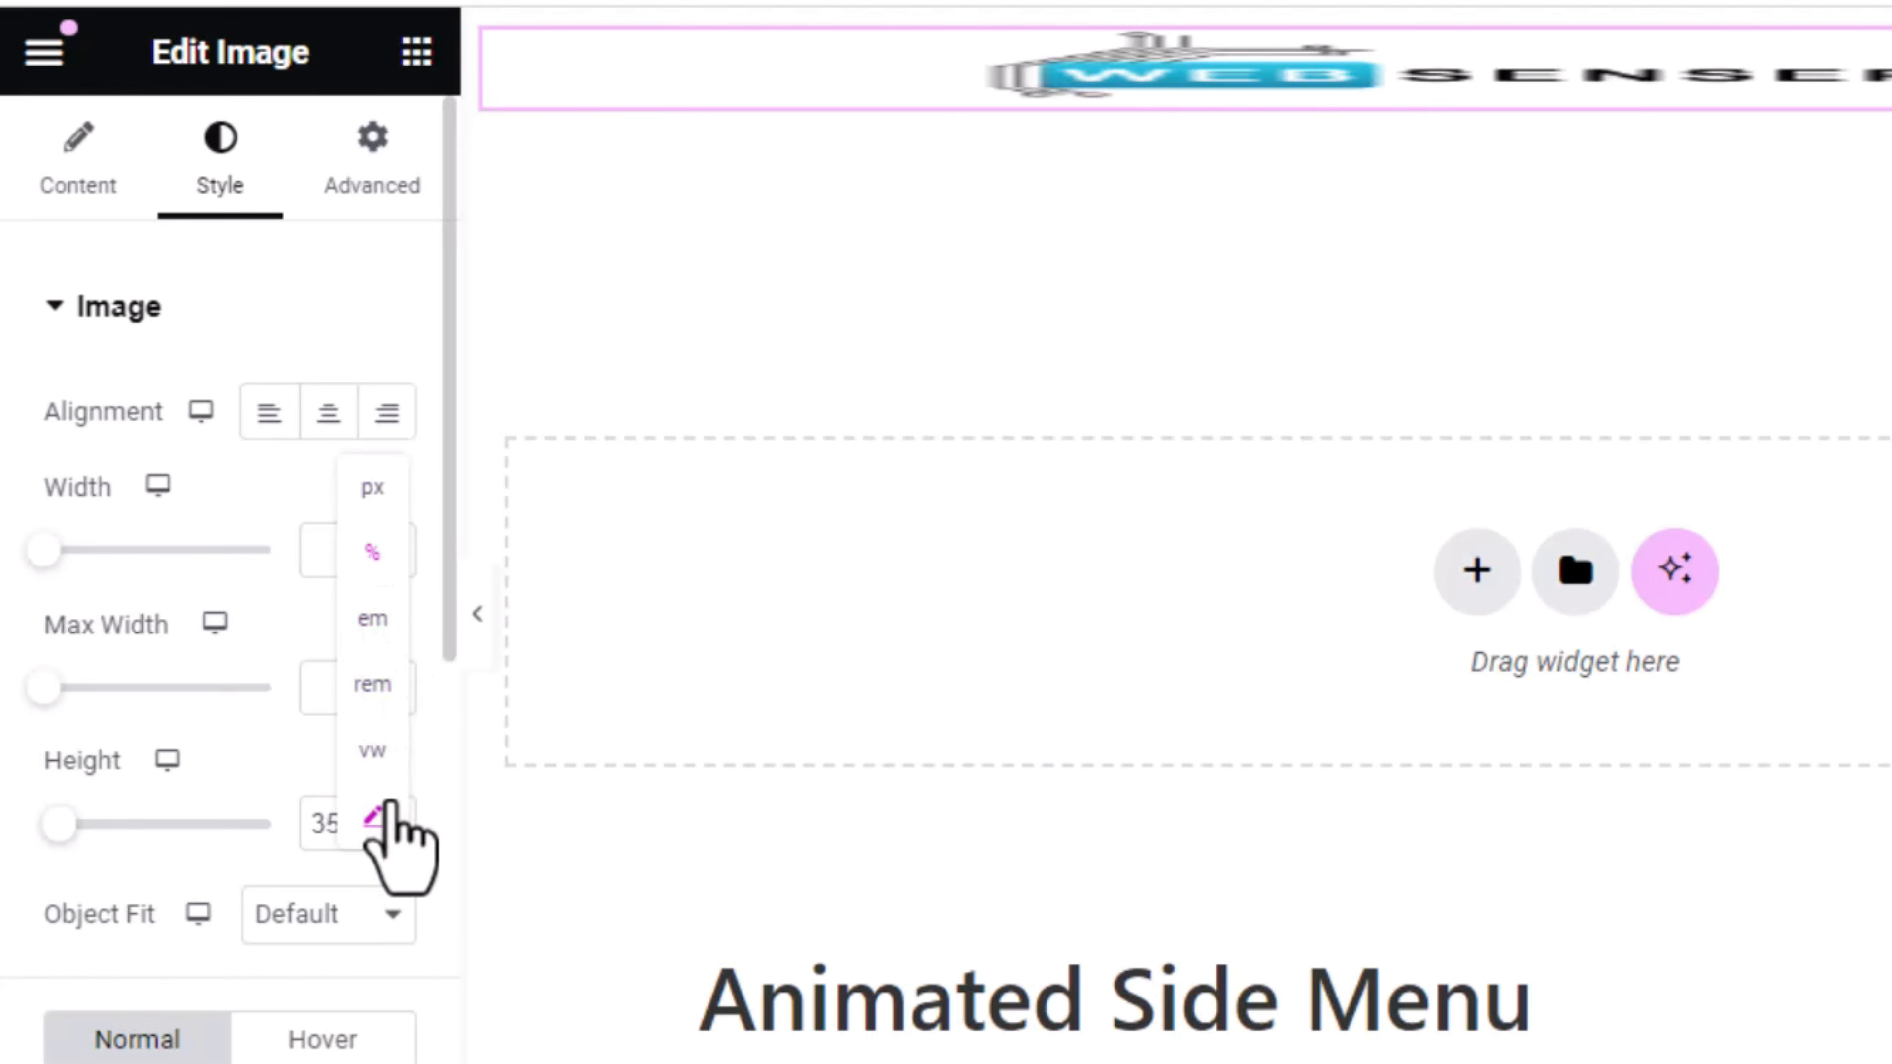
click(374, 818)
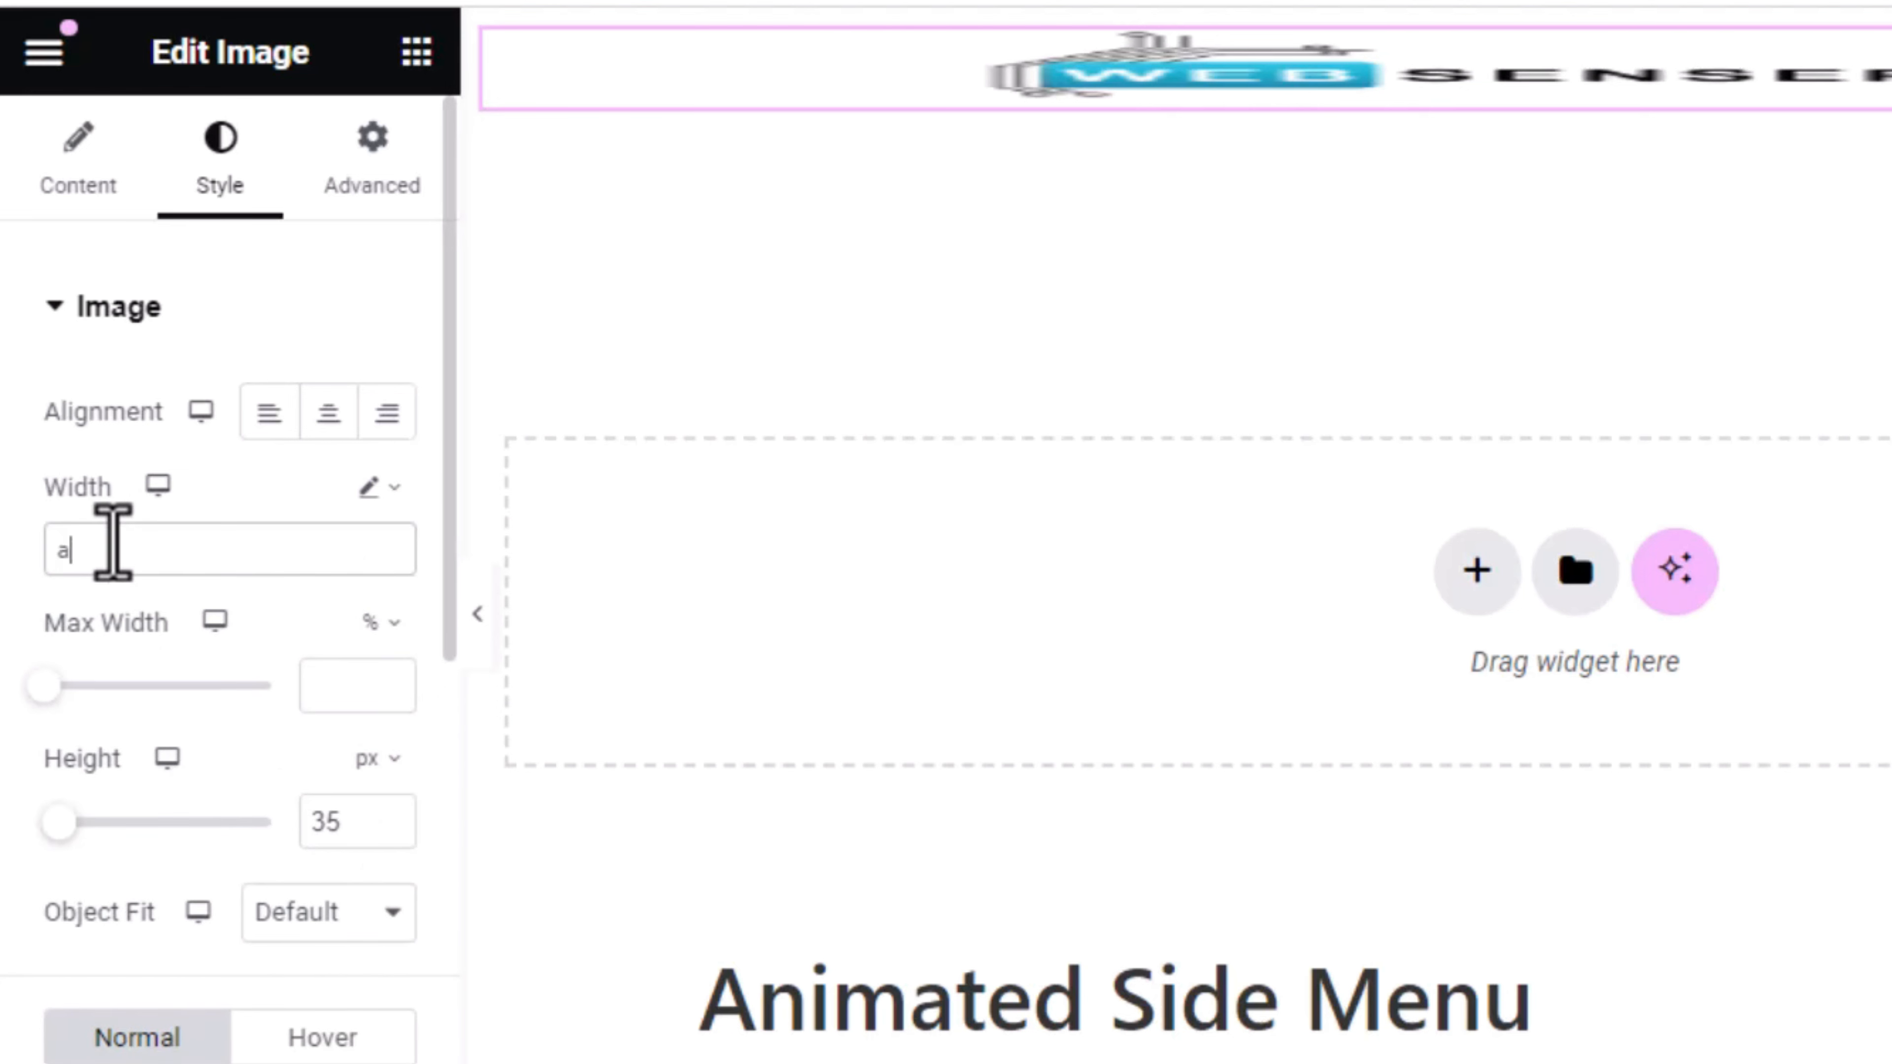
text(auto)
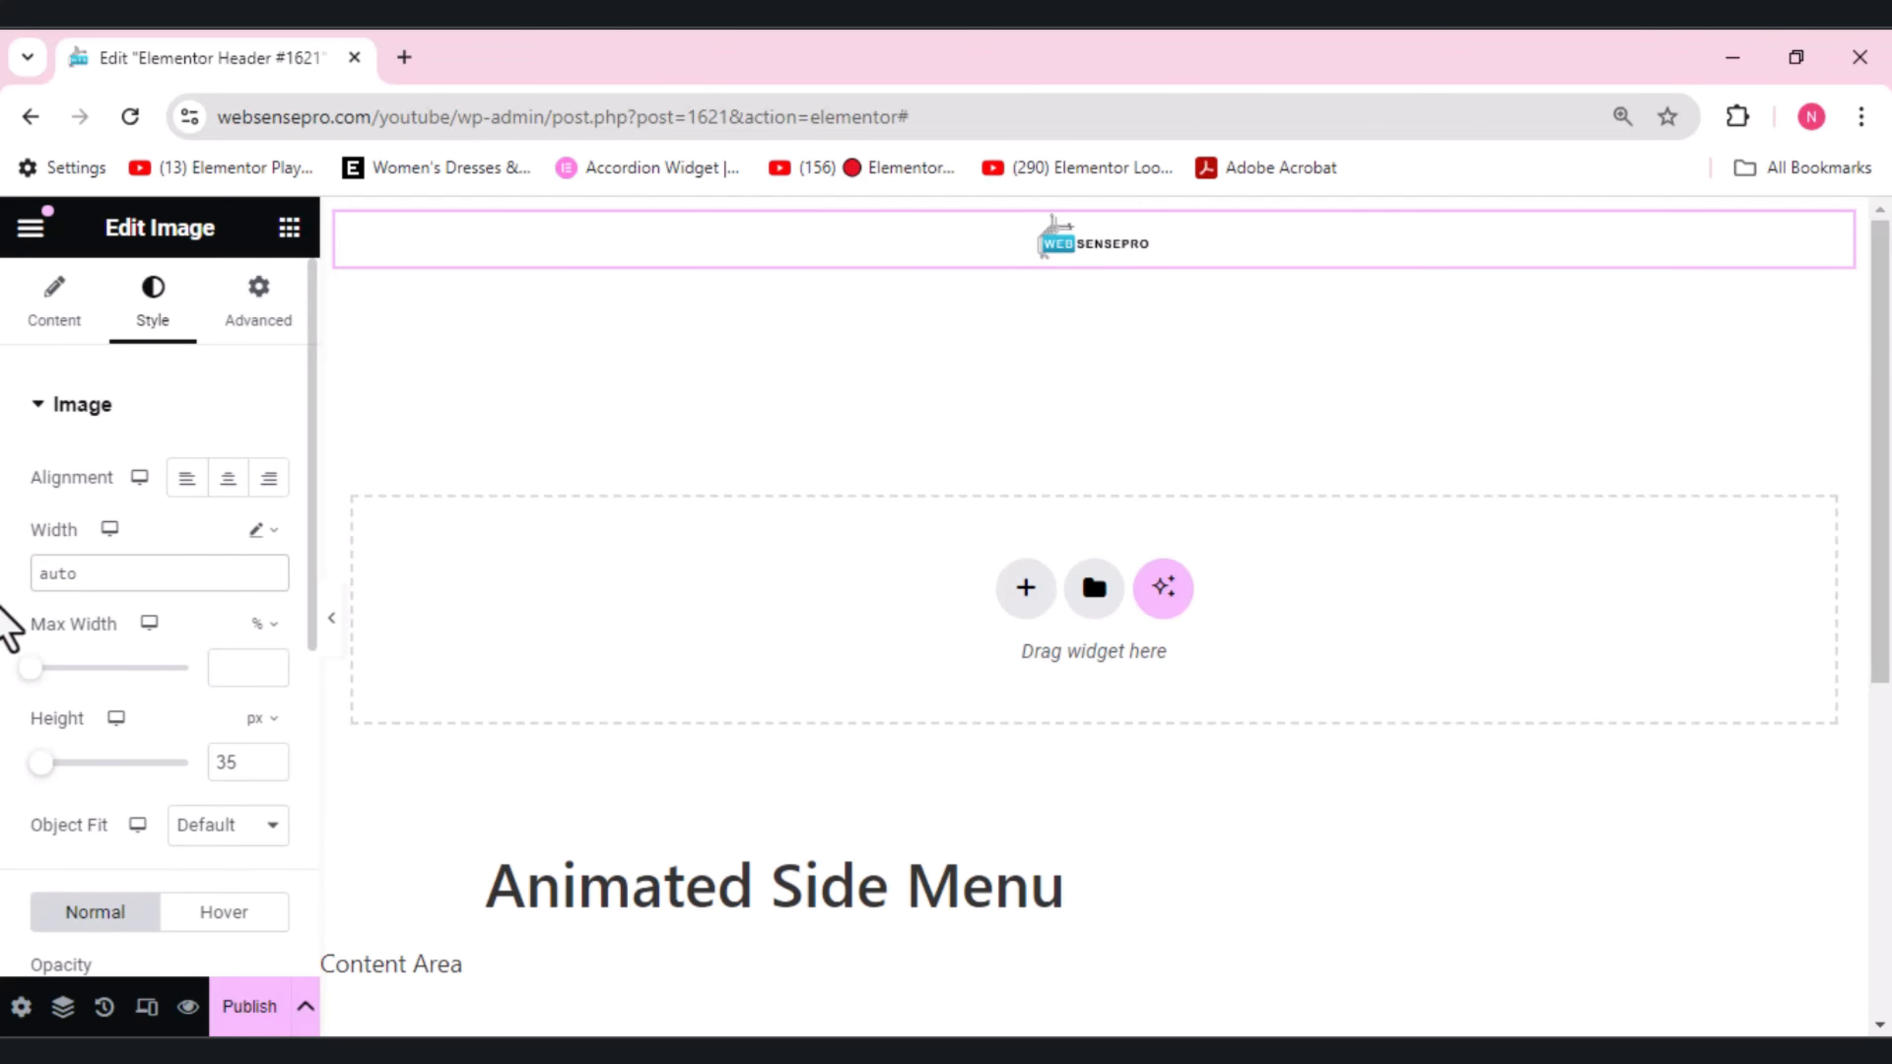
- Set the header container's item direction to horizontal row and align its items to the center
mouse_move(1130, 240)
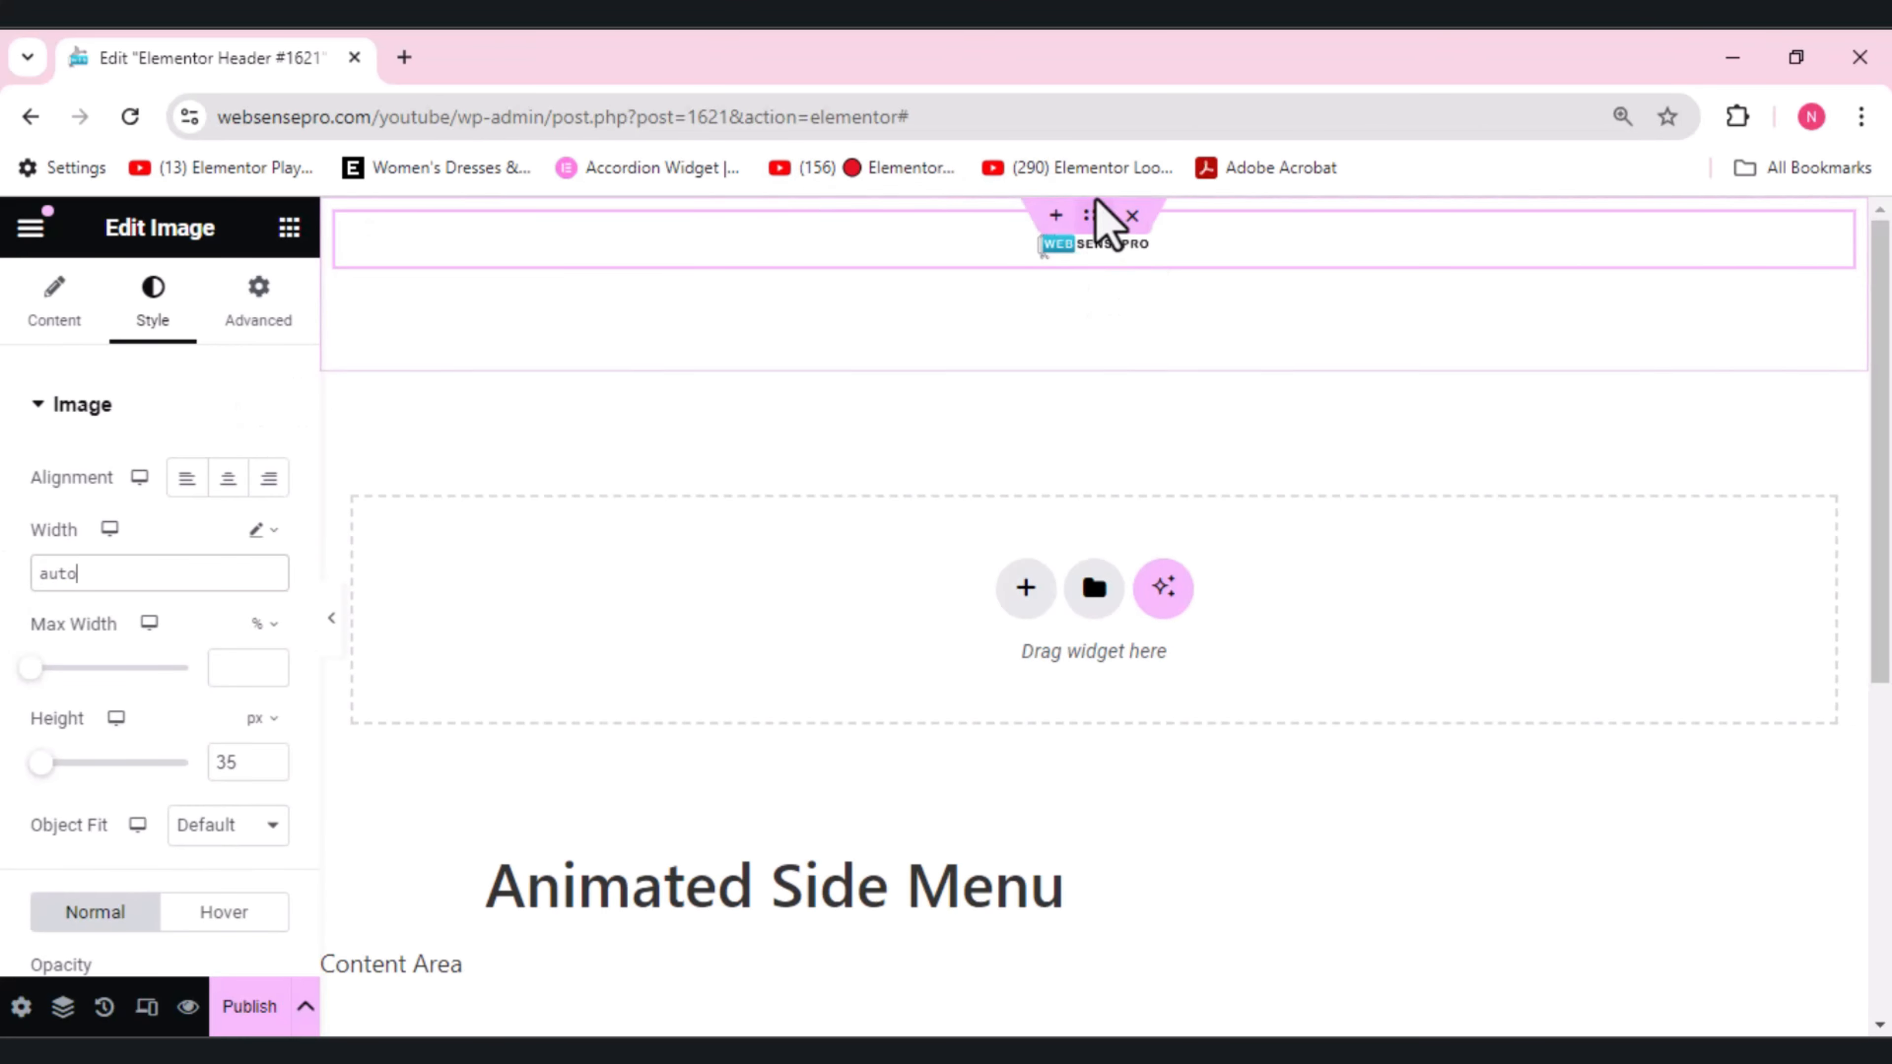
click(1095, 219)
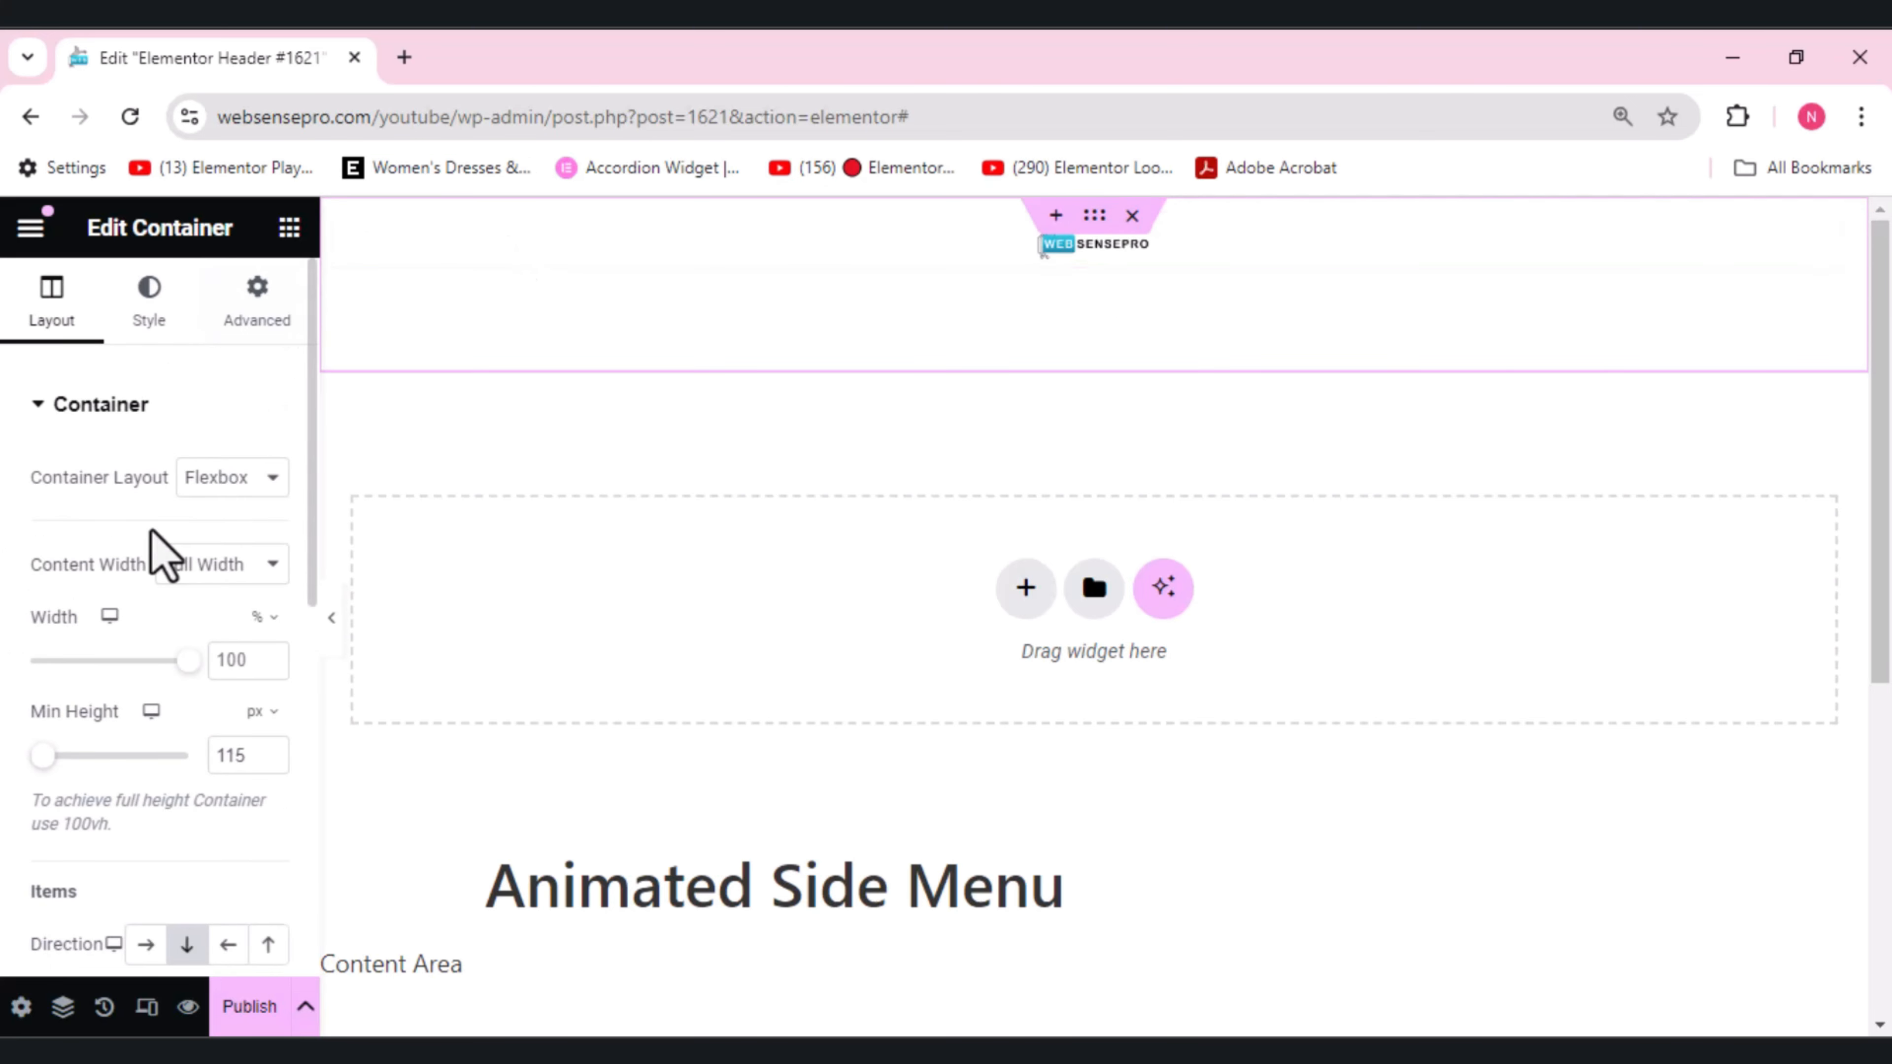
drag(311, 538, 309, 645)
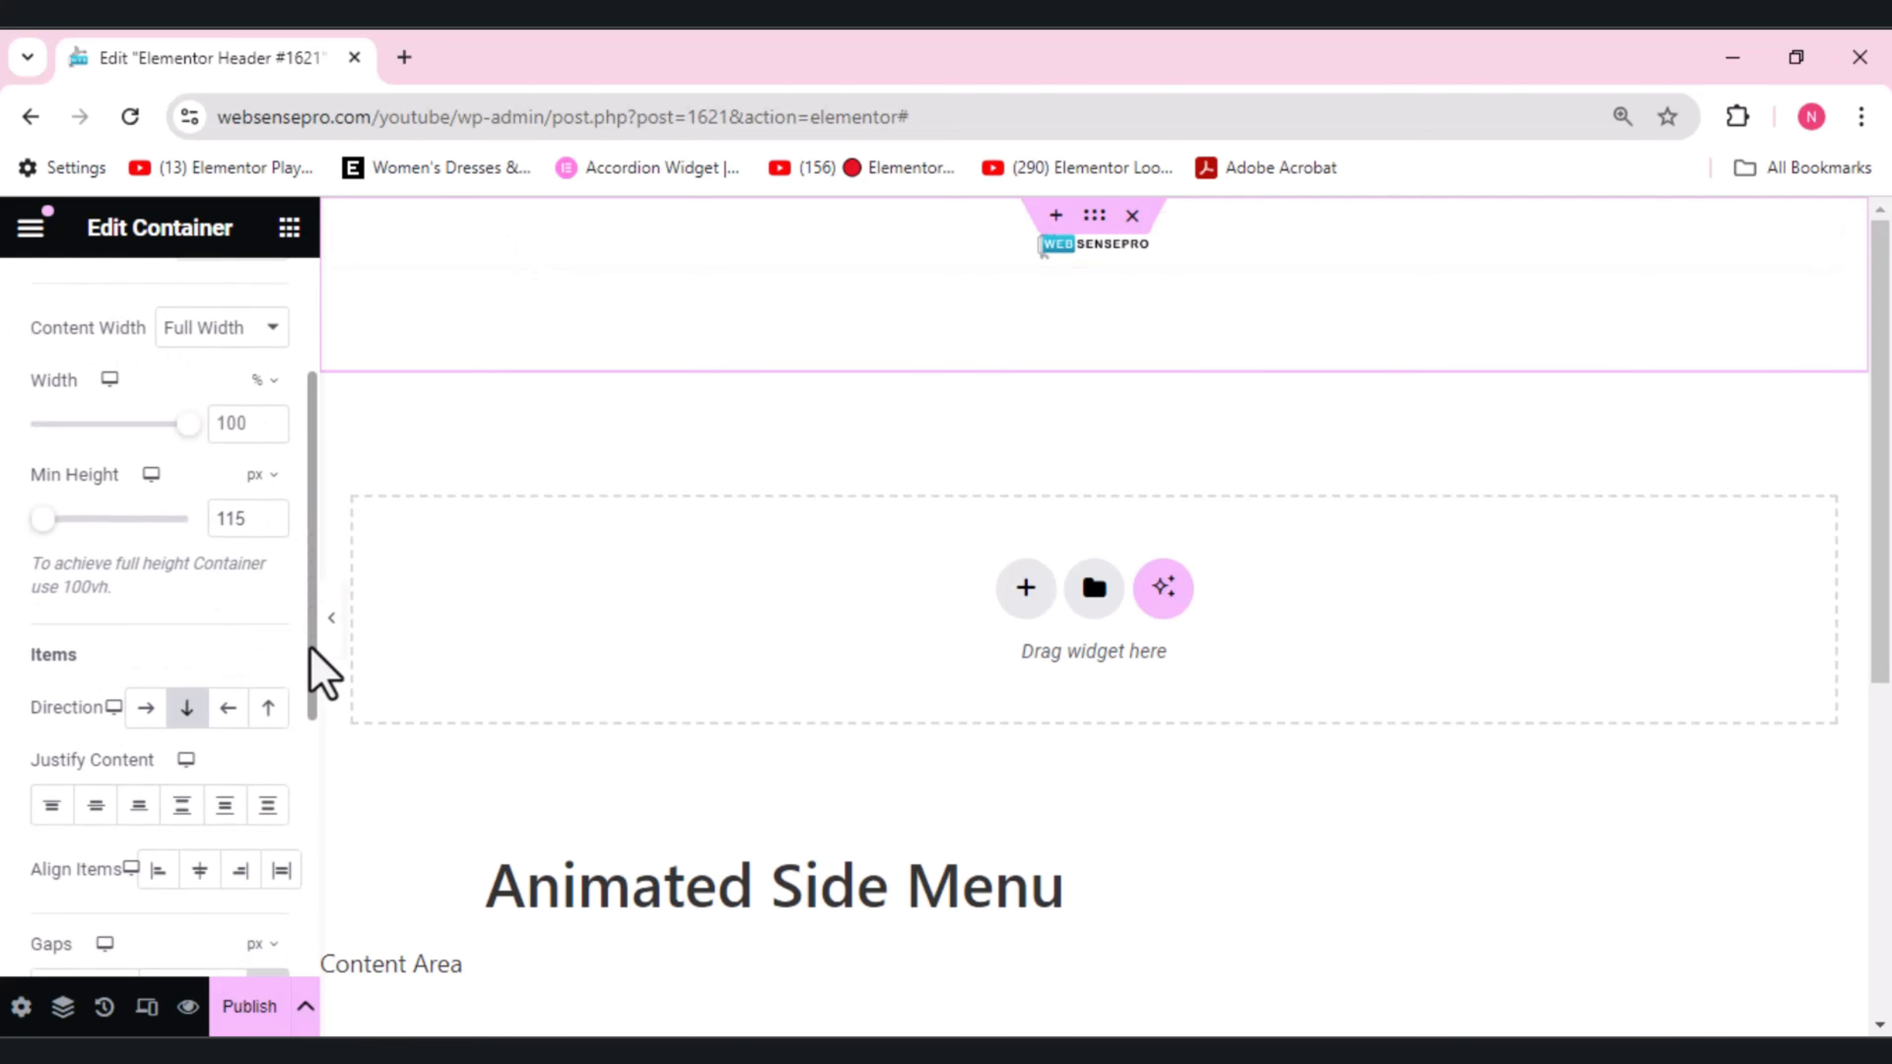
click(148, 712)
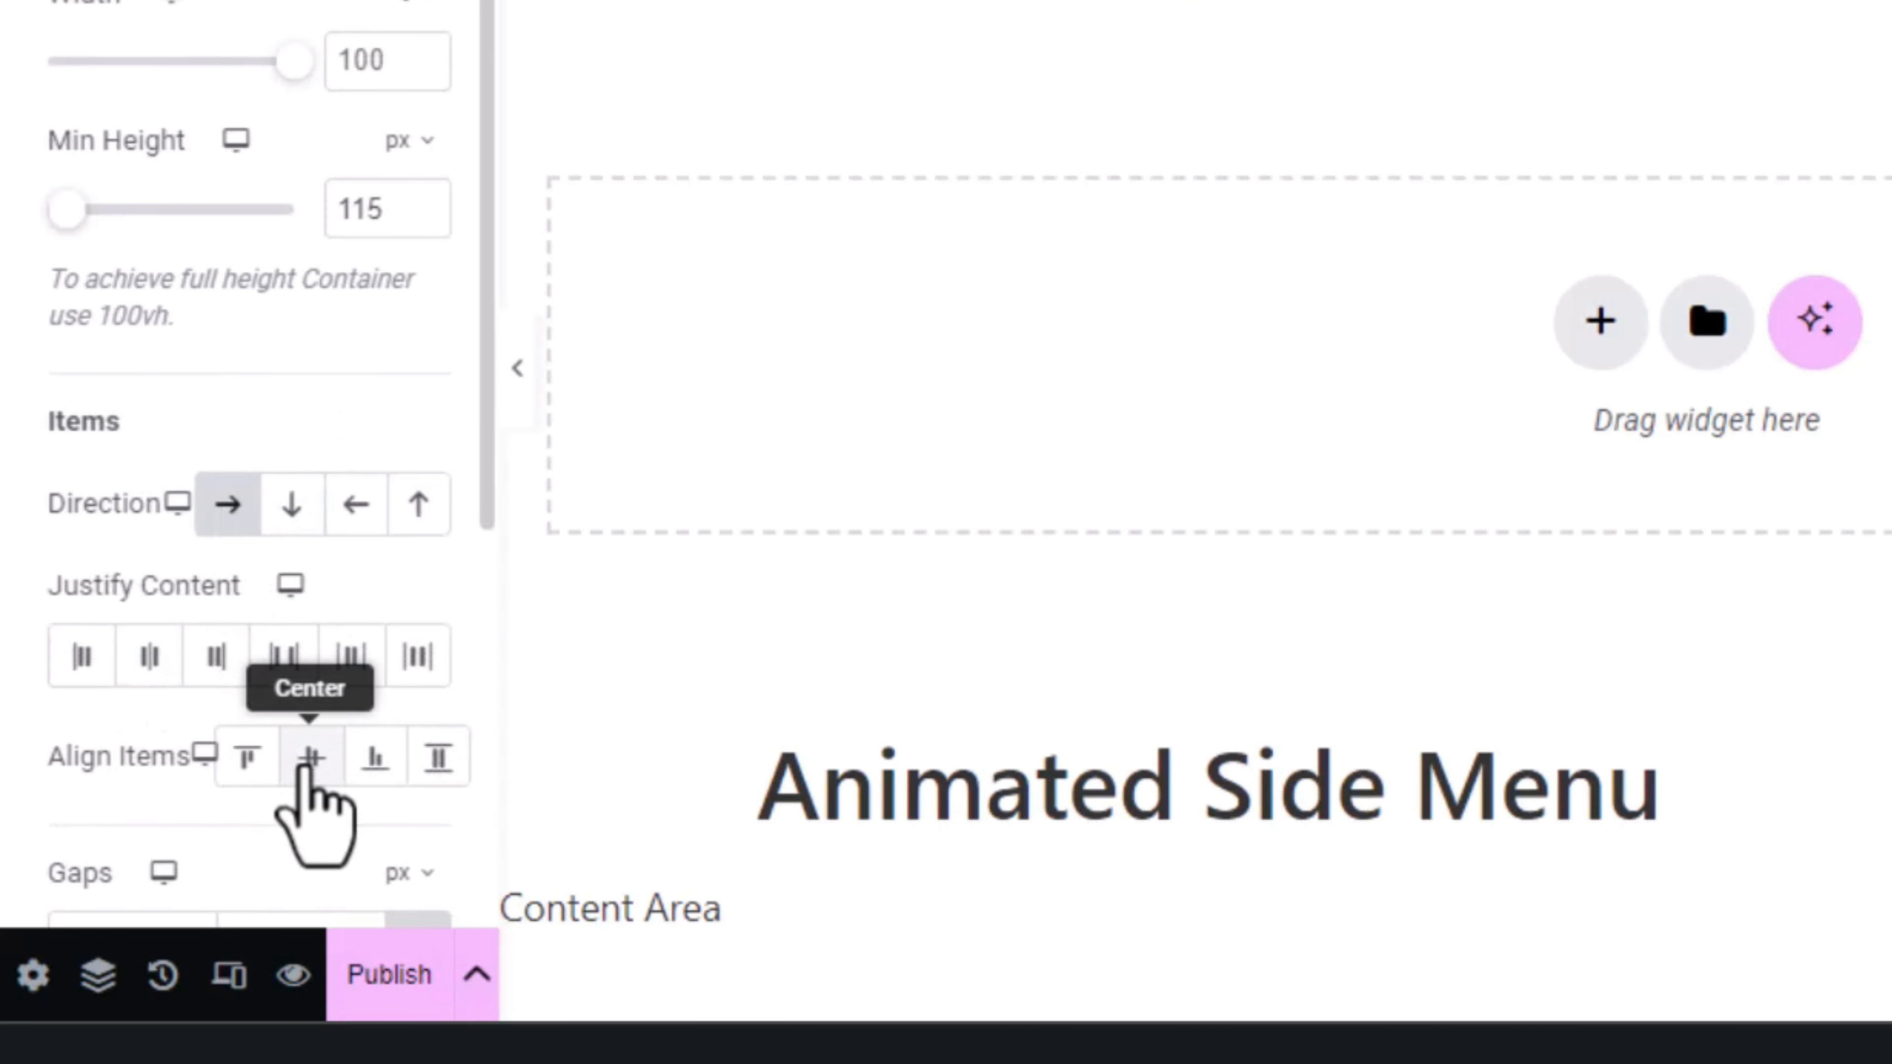
click(306, 769)
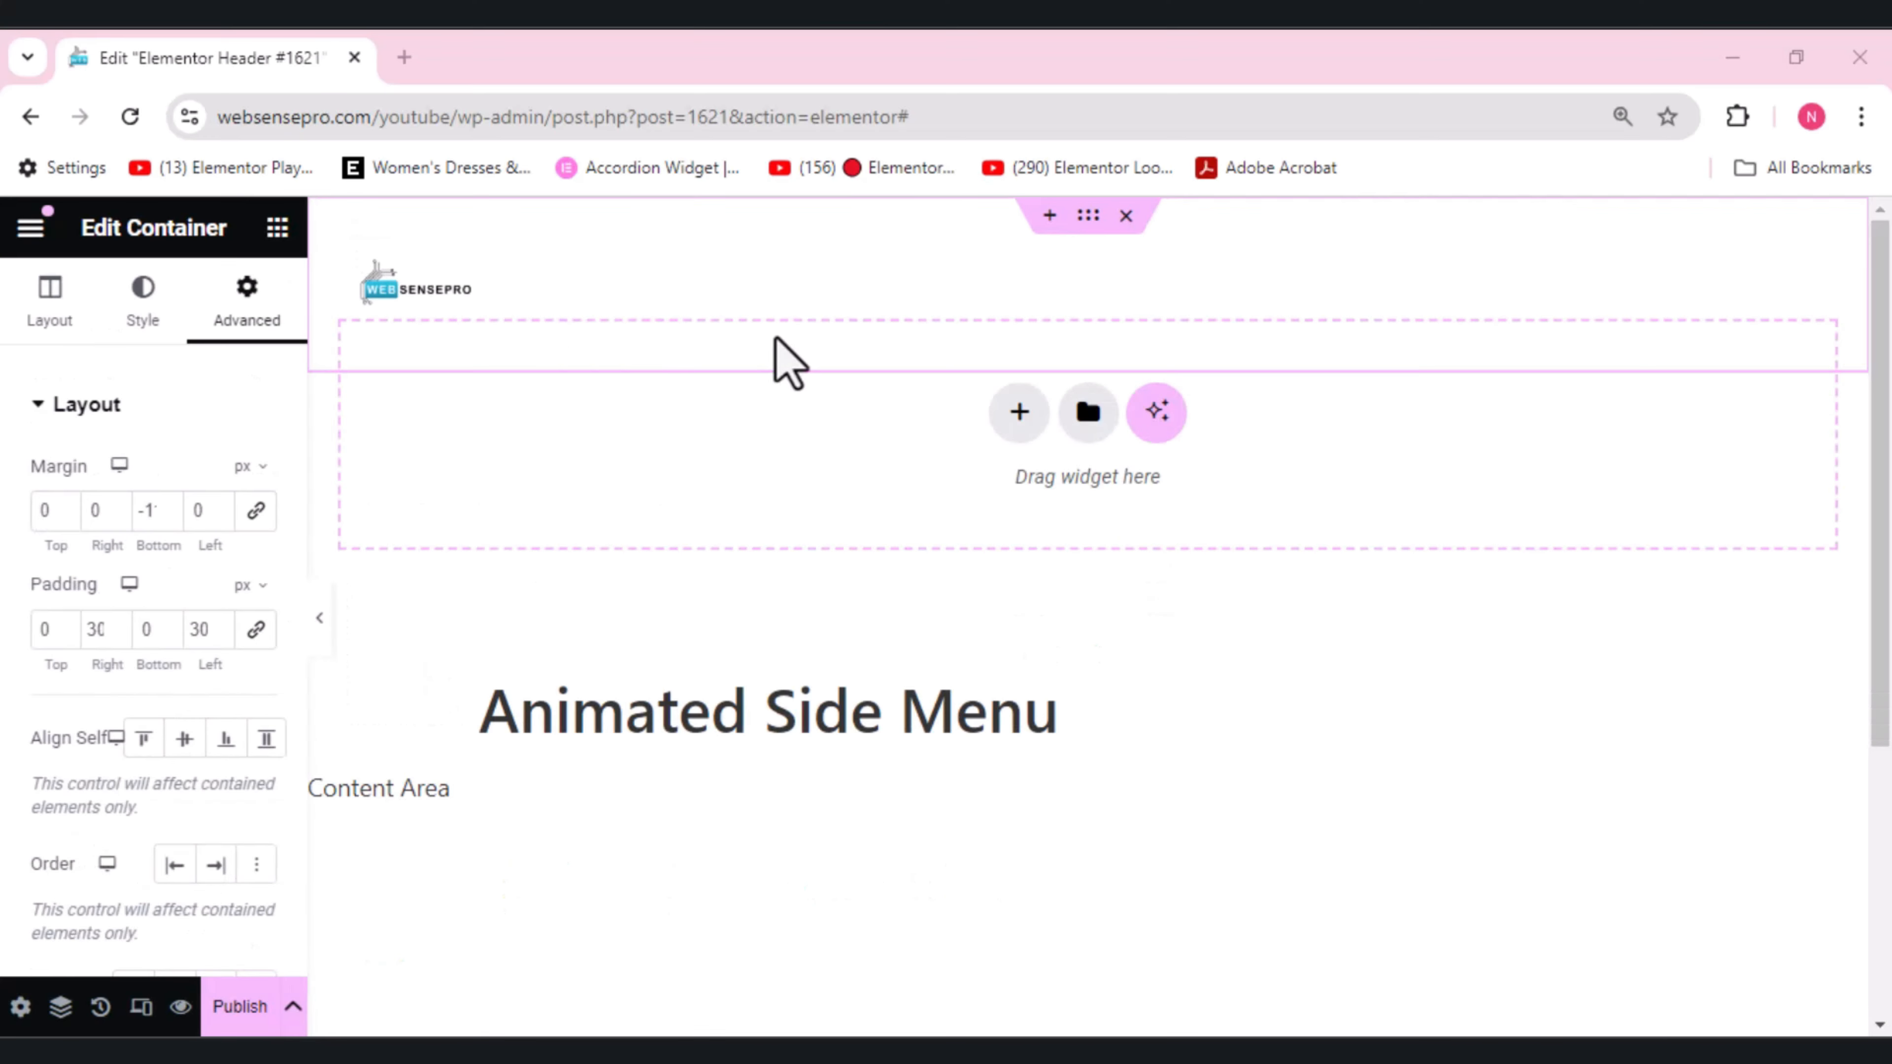
- Add a nested Container beside the logo in the header container and show the Navigator
click(278, 230)
text(co)
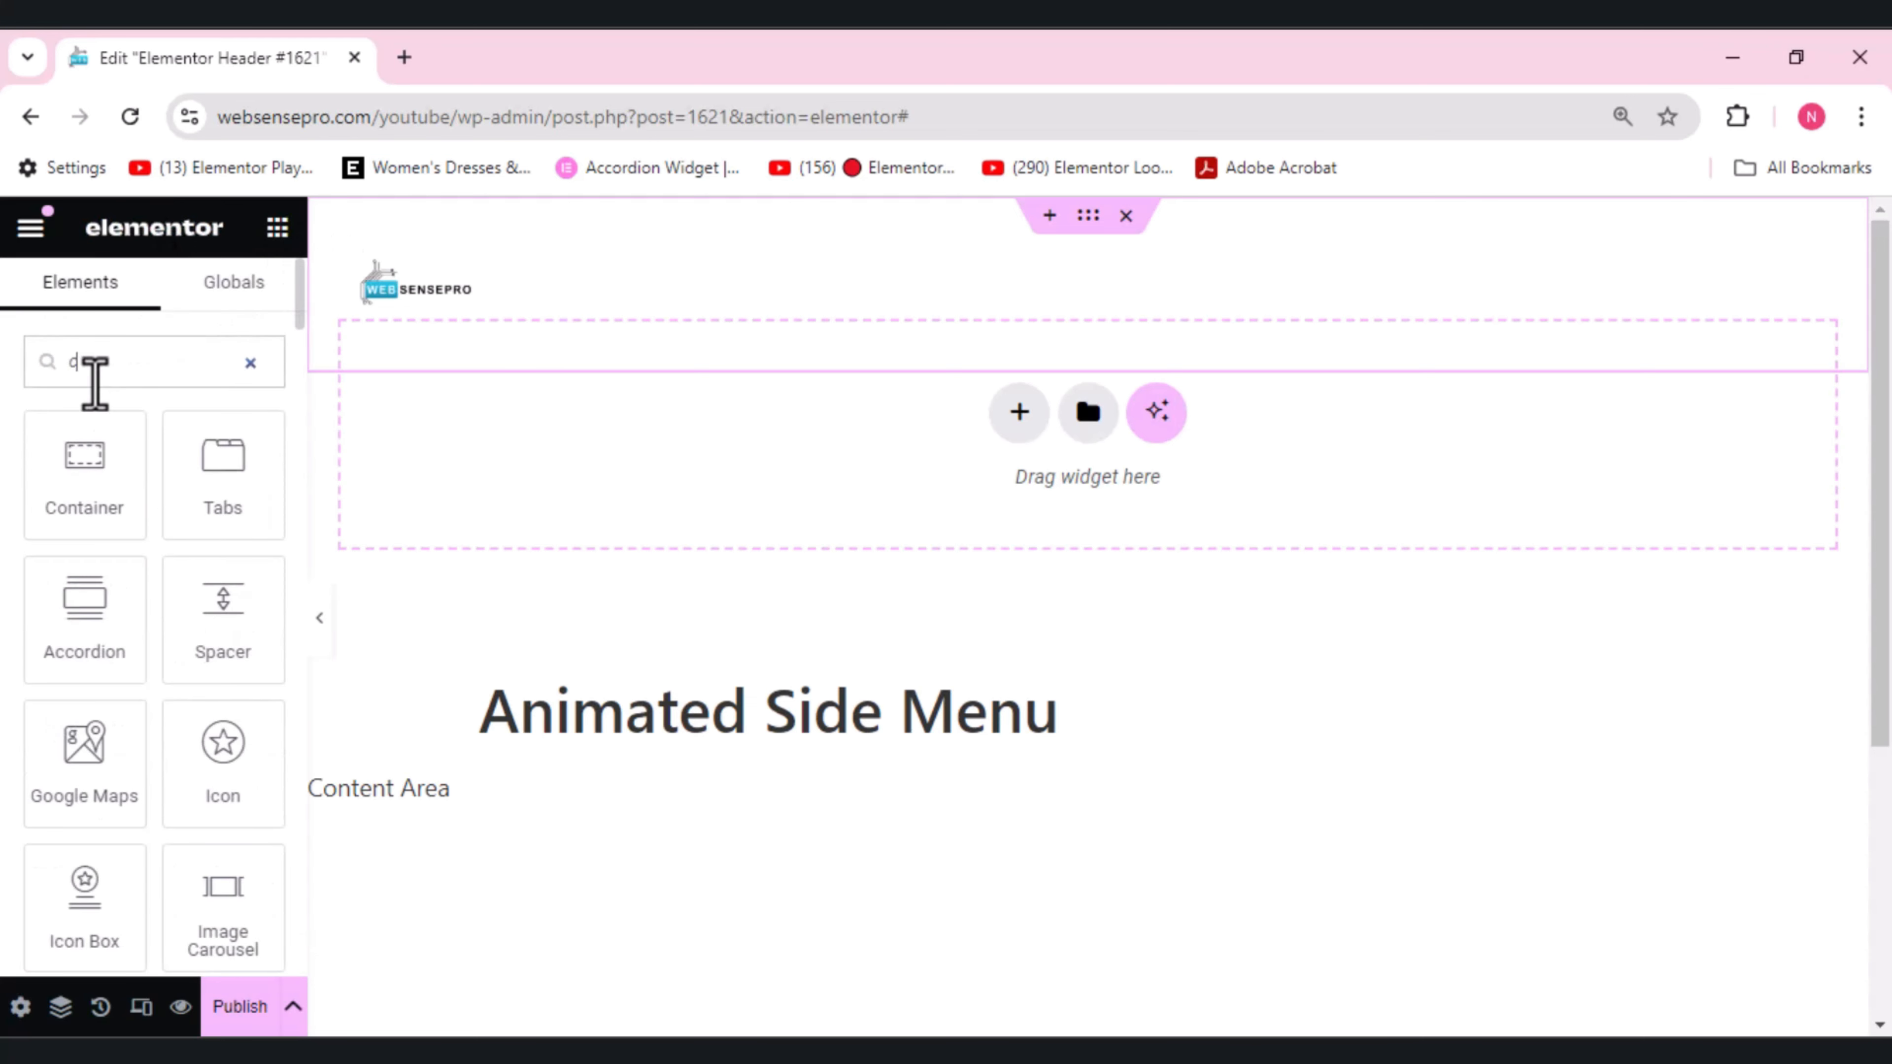
text(n)
drag(68, 486, 484, 298)
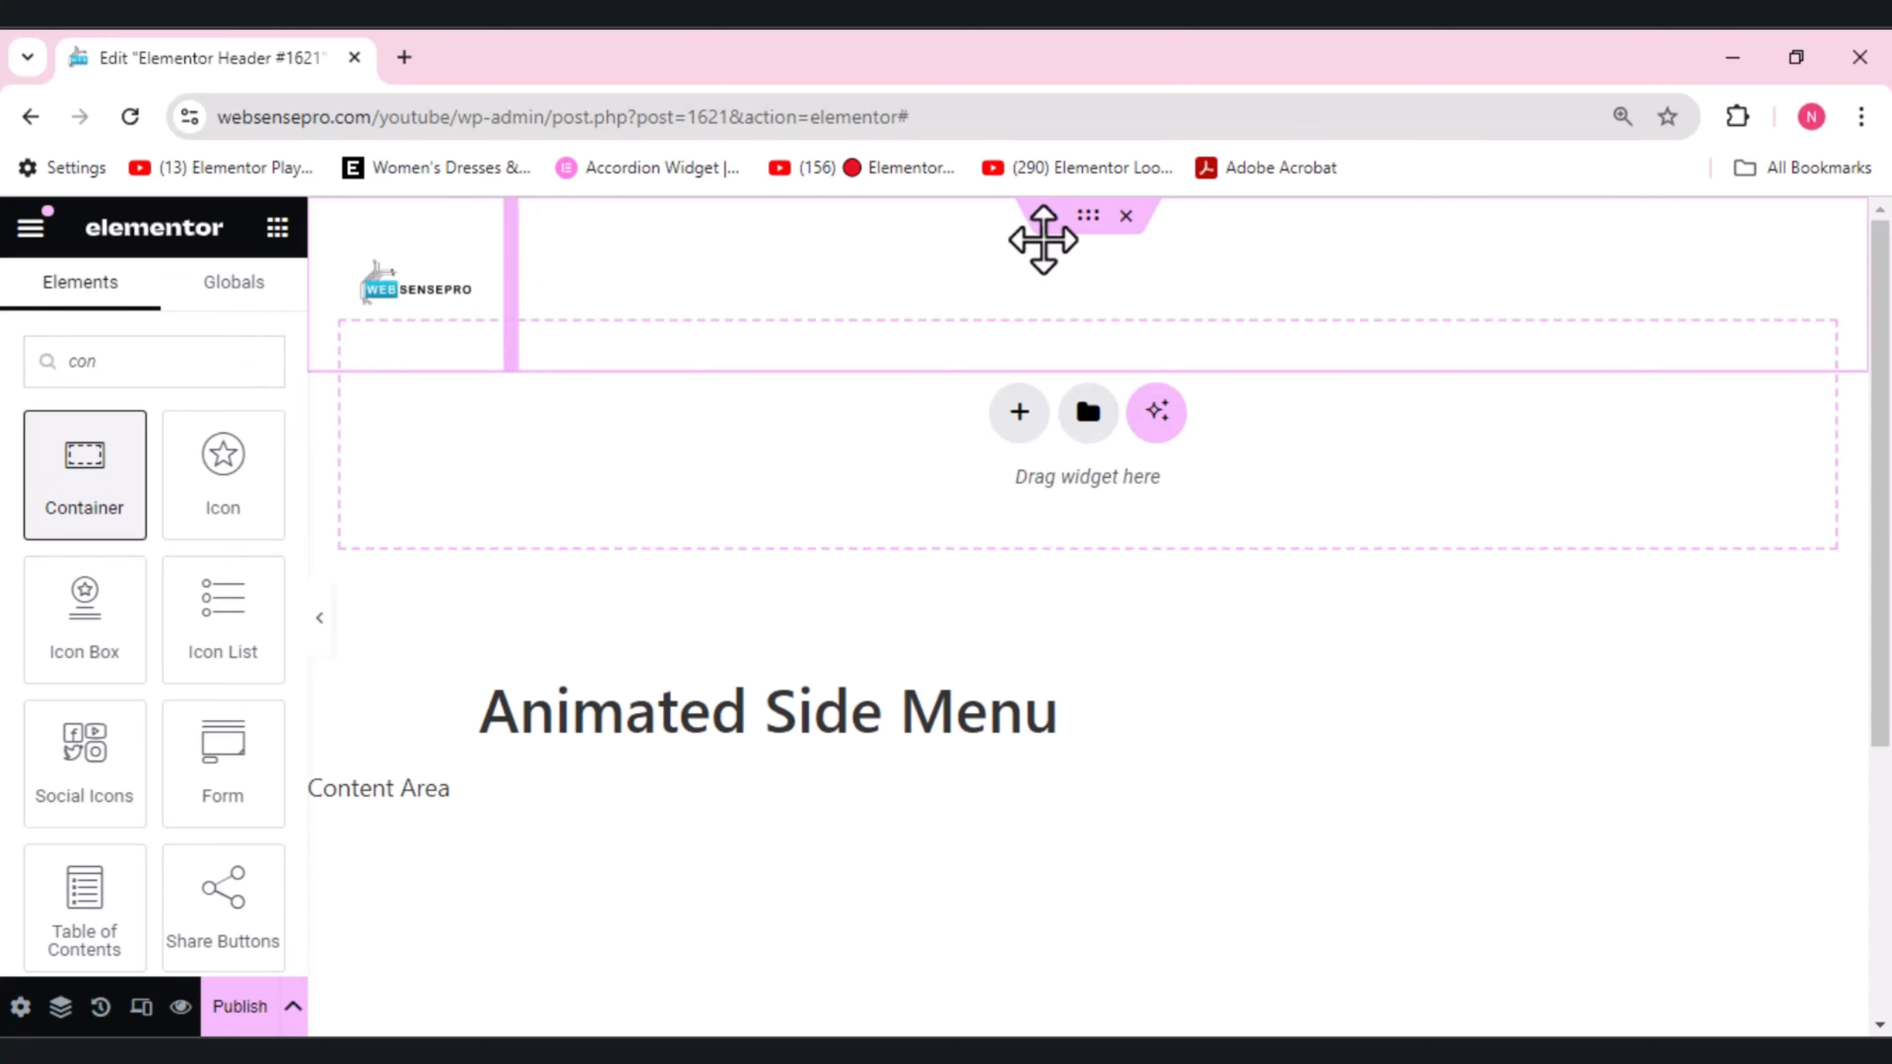
right_click(1652, 284)
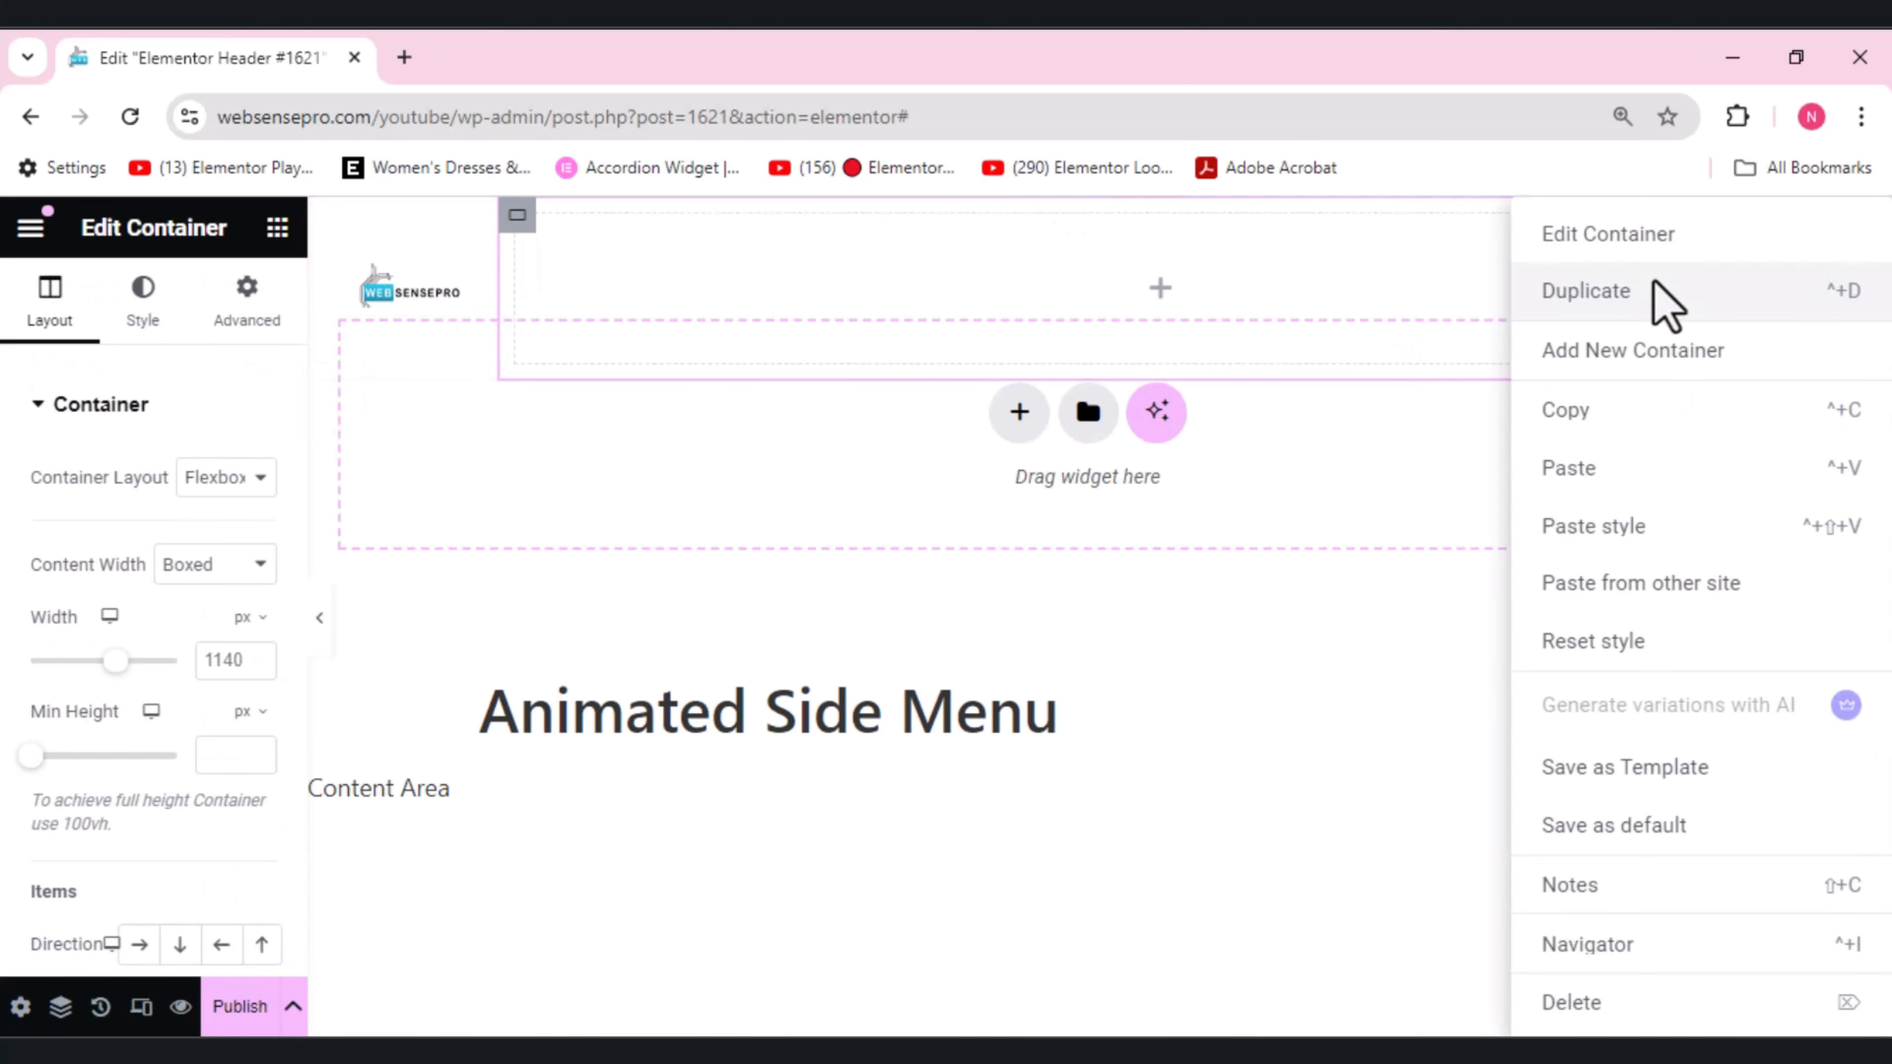
click(1601, 948)
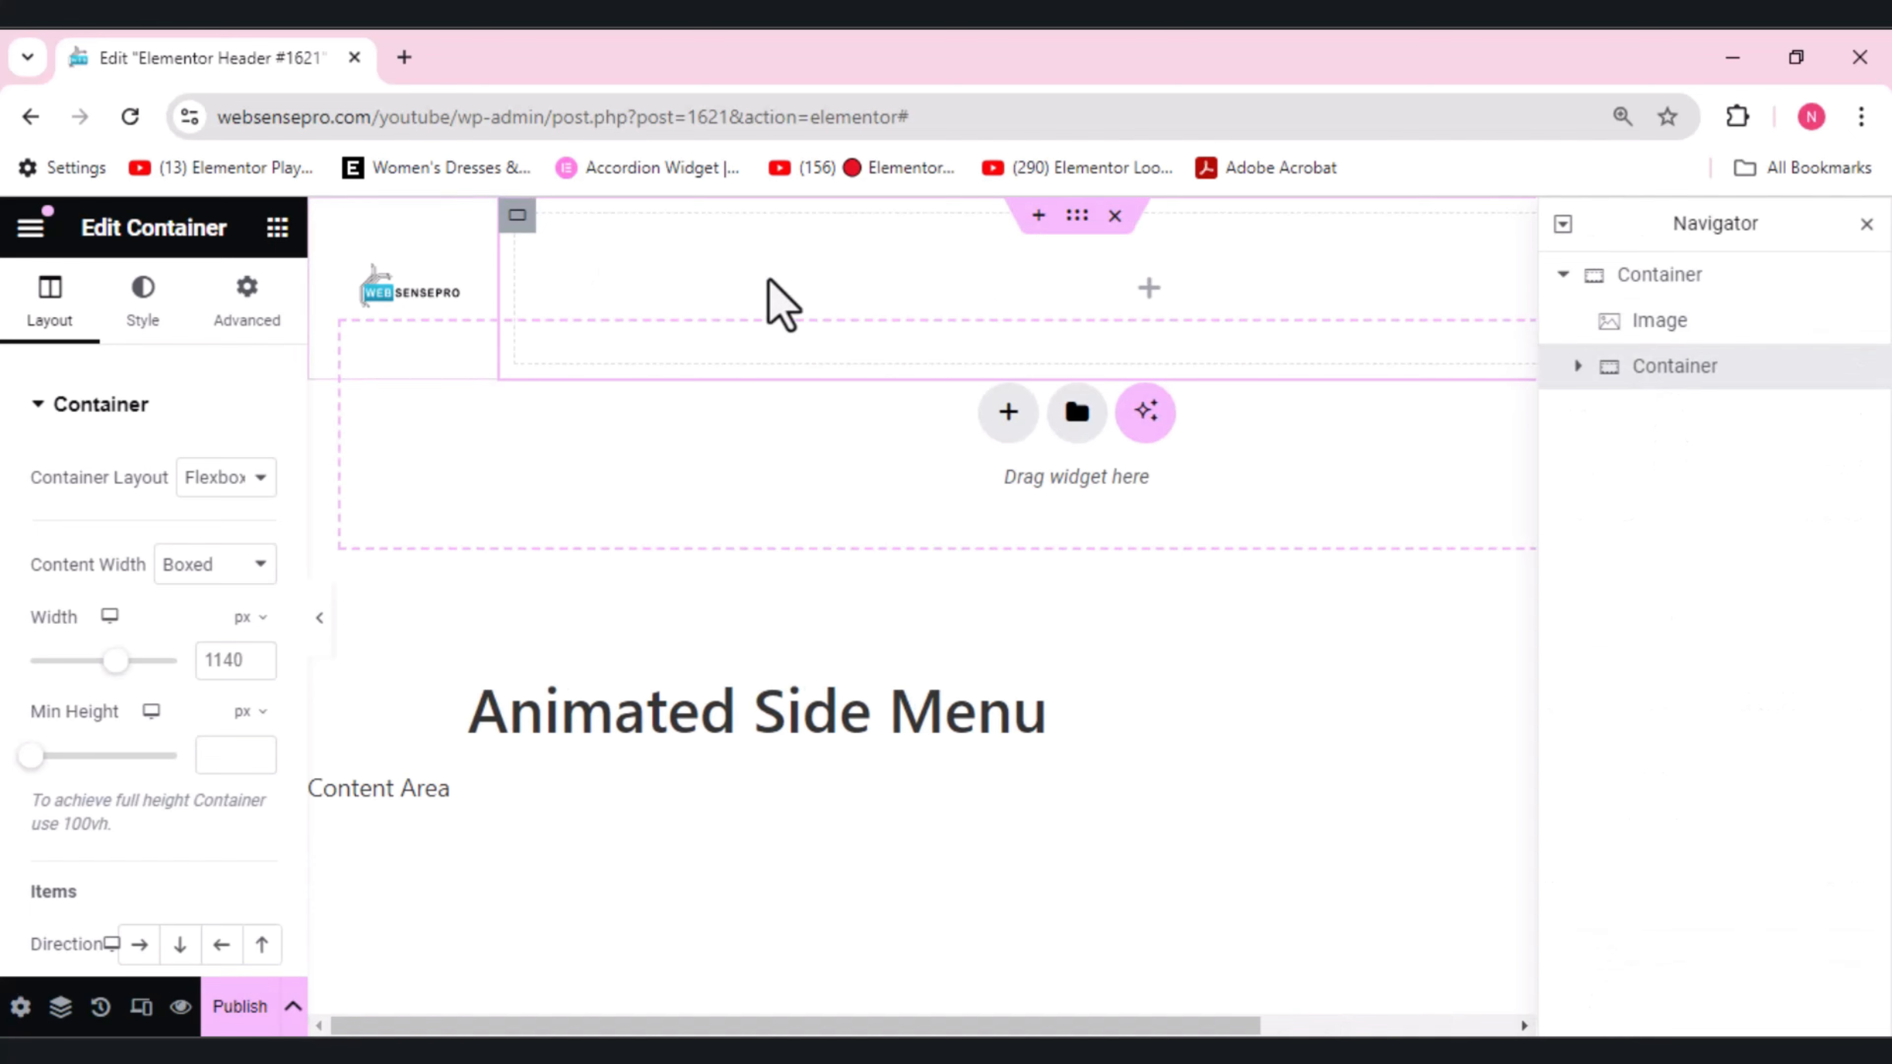
- Add a Button widget inside the nested container beside the logo
click(277, 227)
text(b)
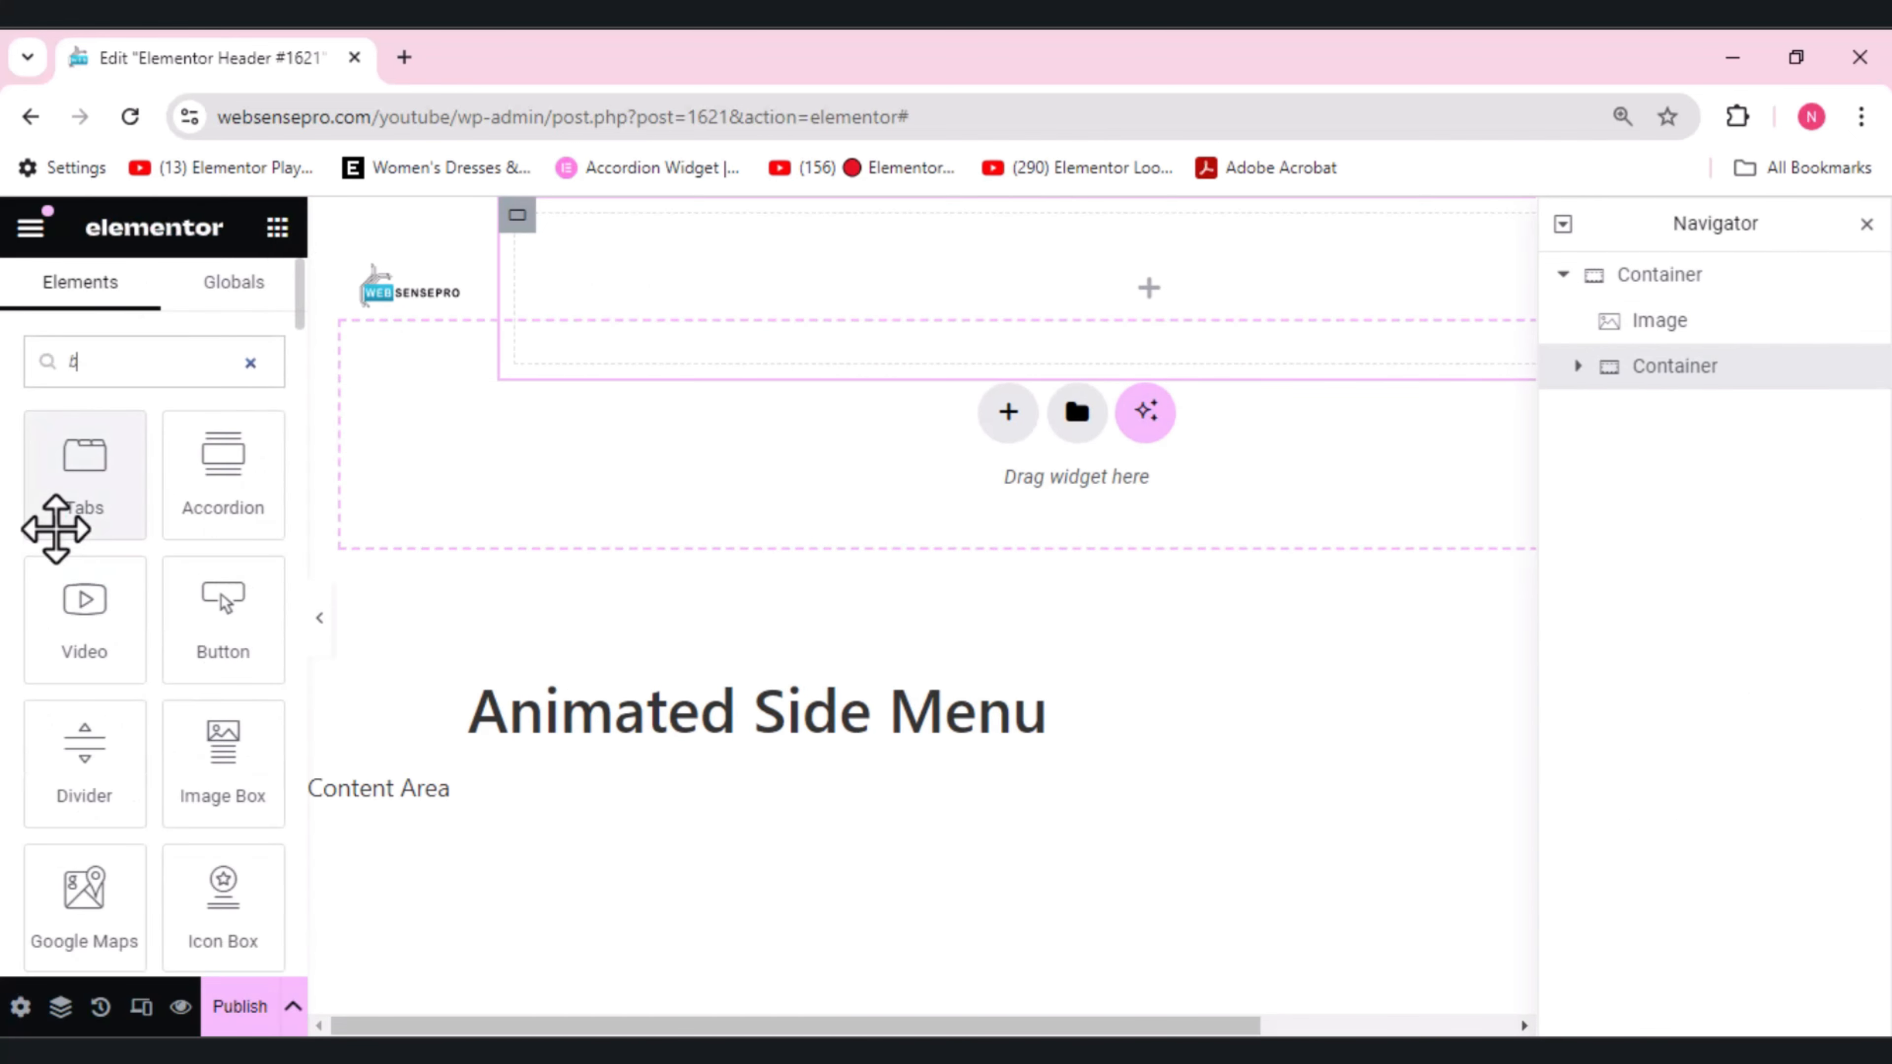
text(utt)
drag(89, 494, 745, 283)
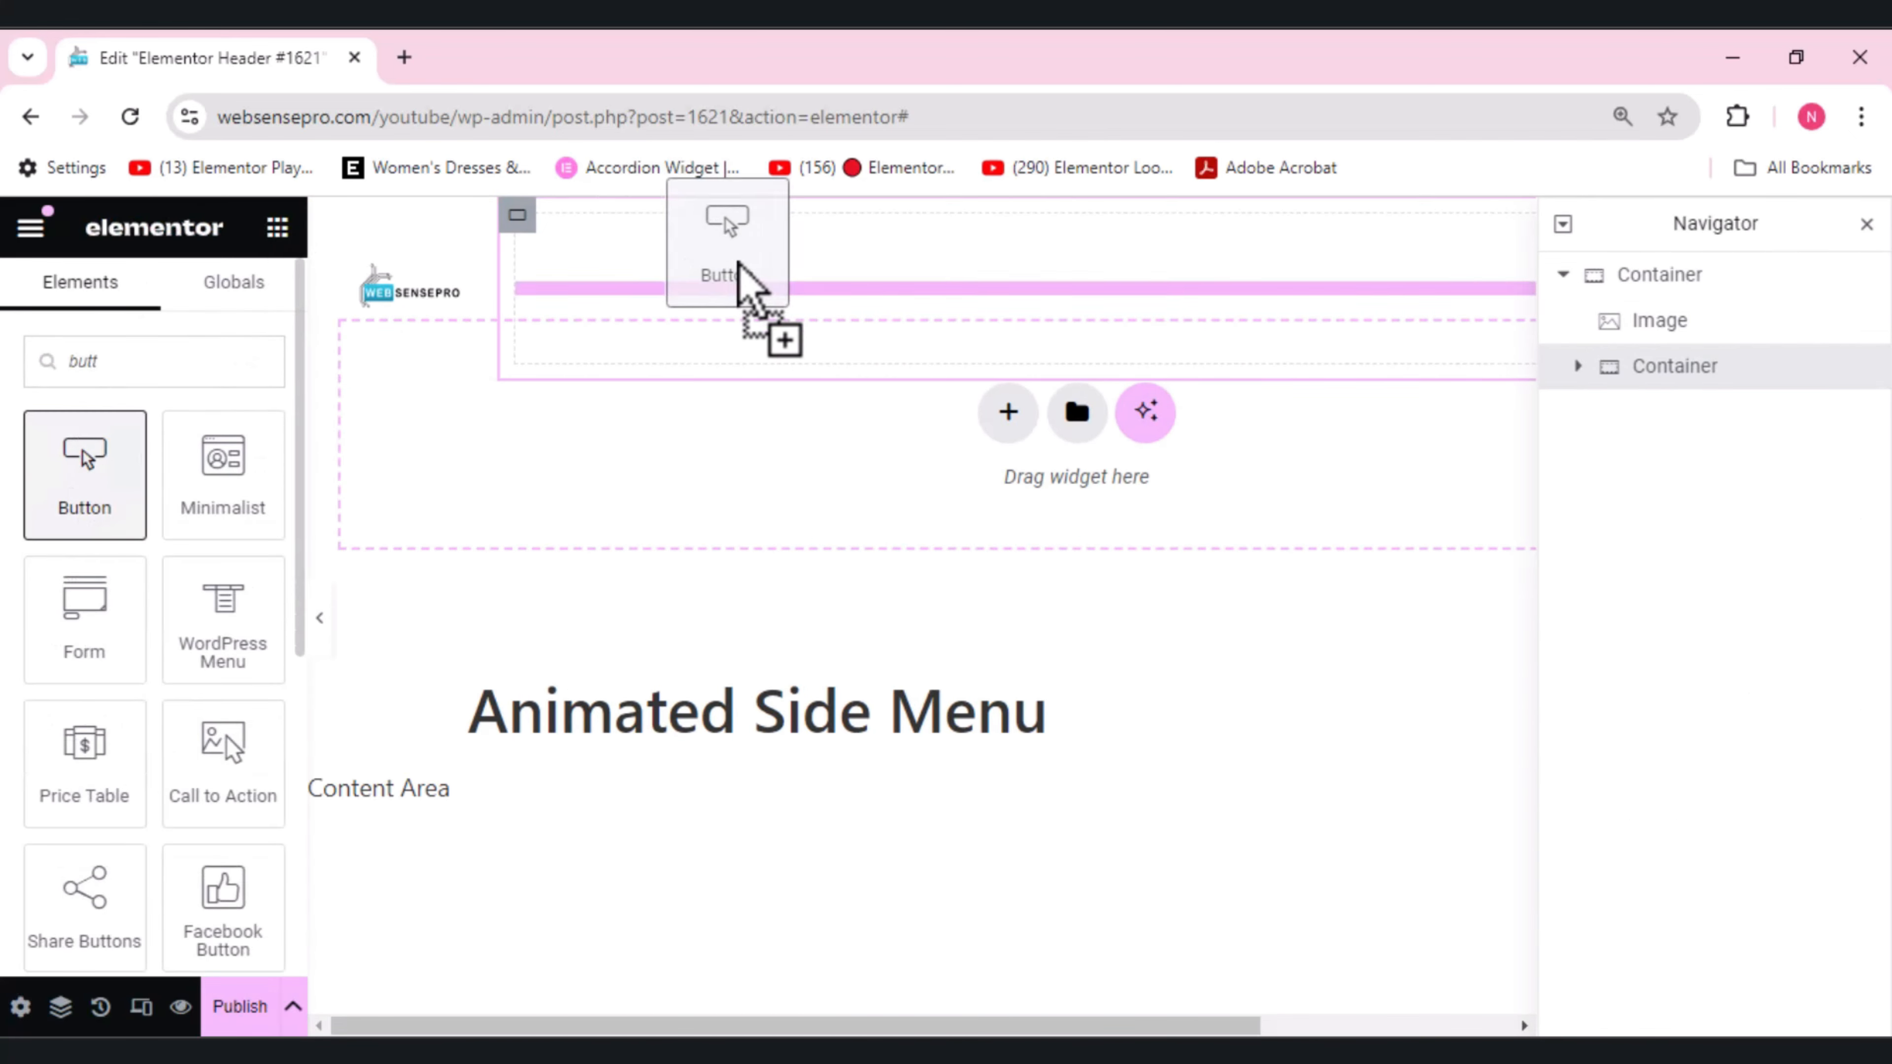
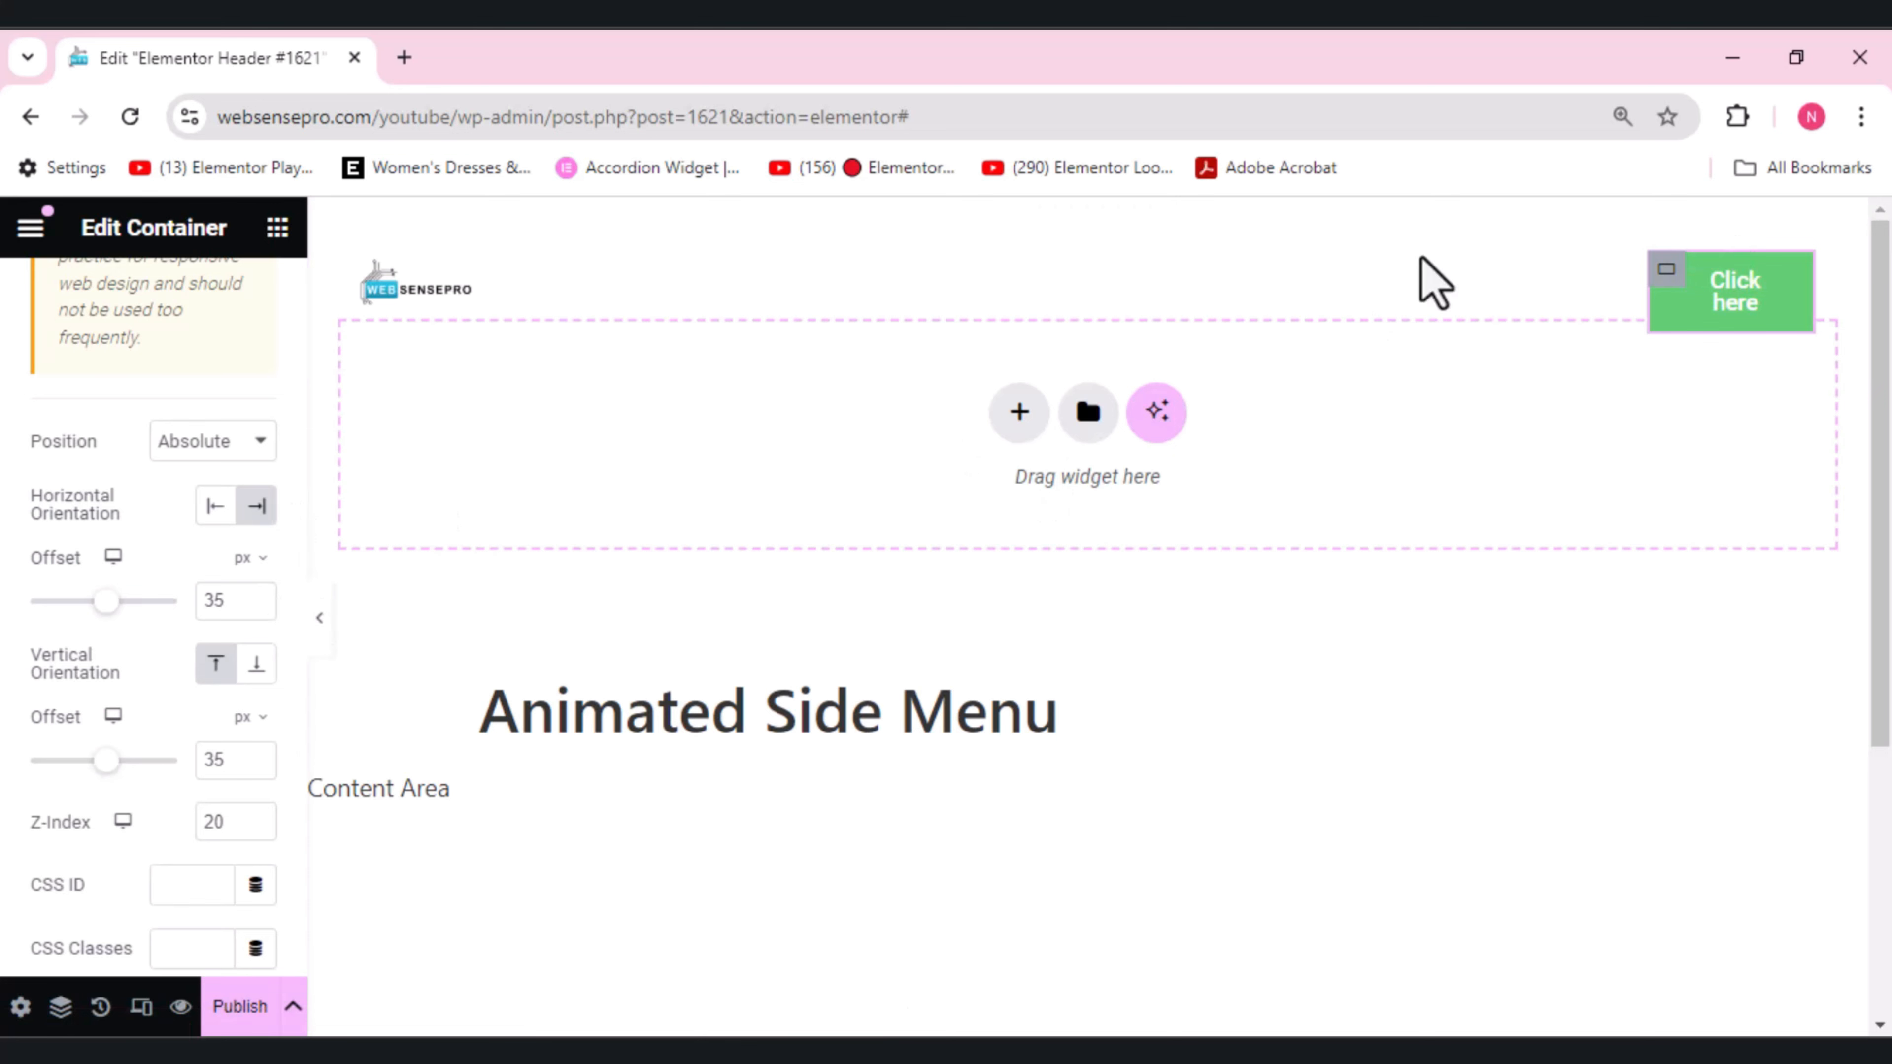
- Change the header button's text to MENU
click(1736, 277)
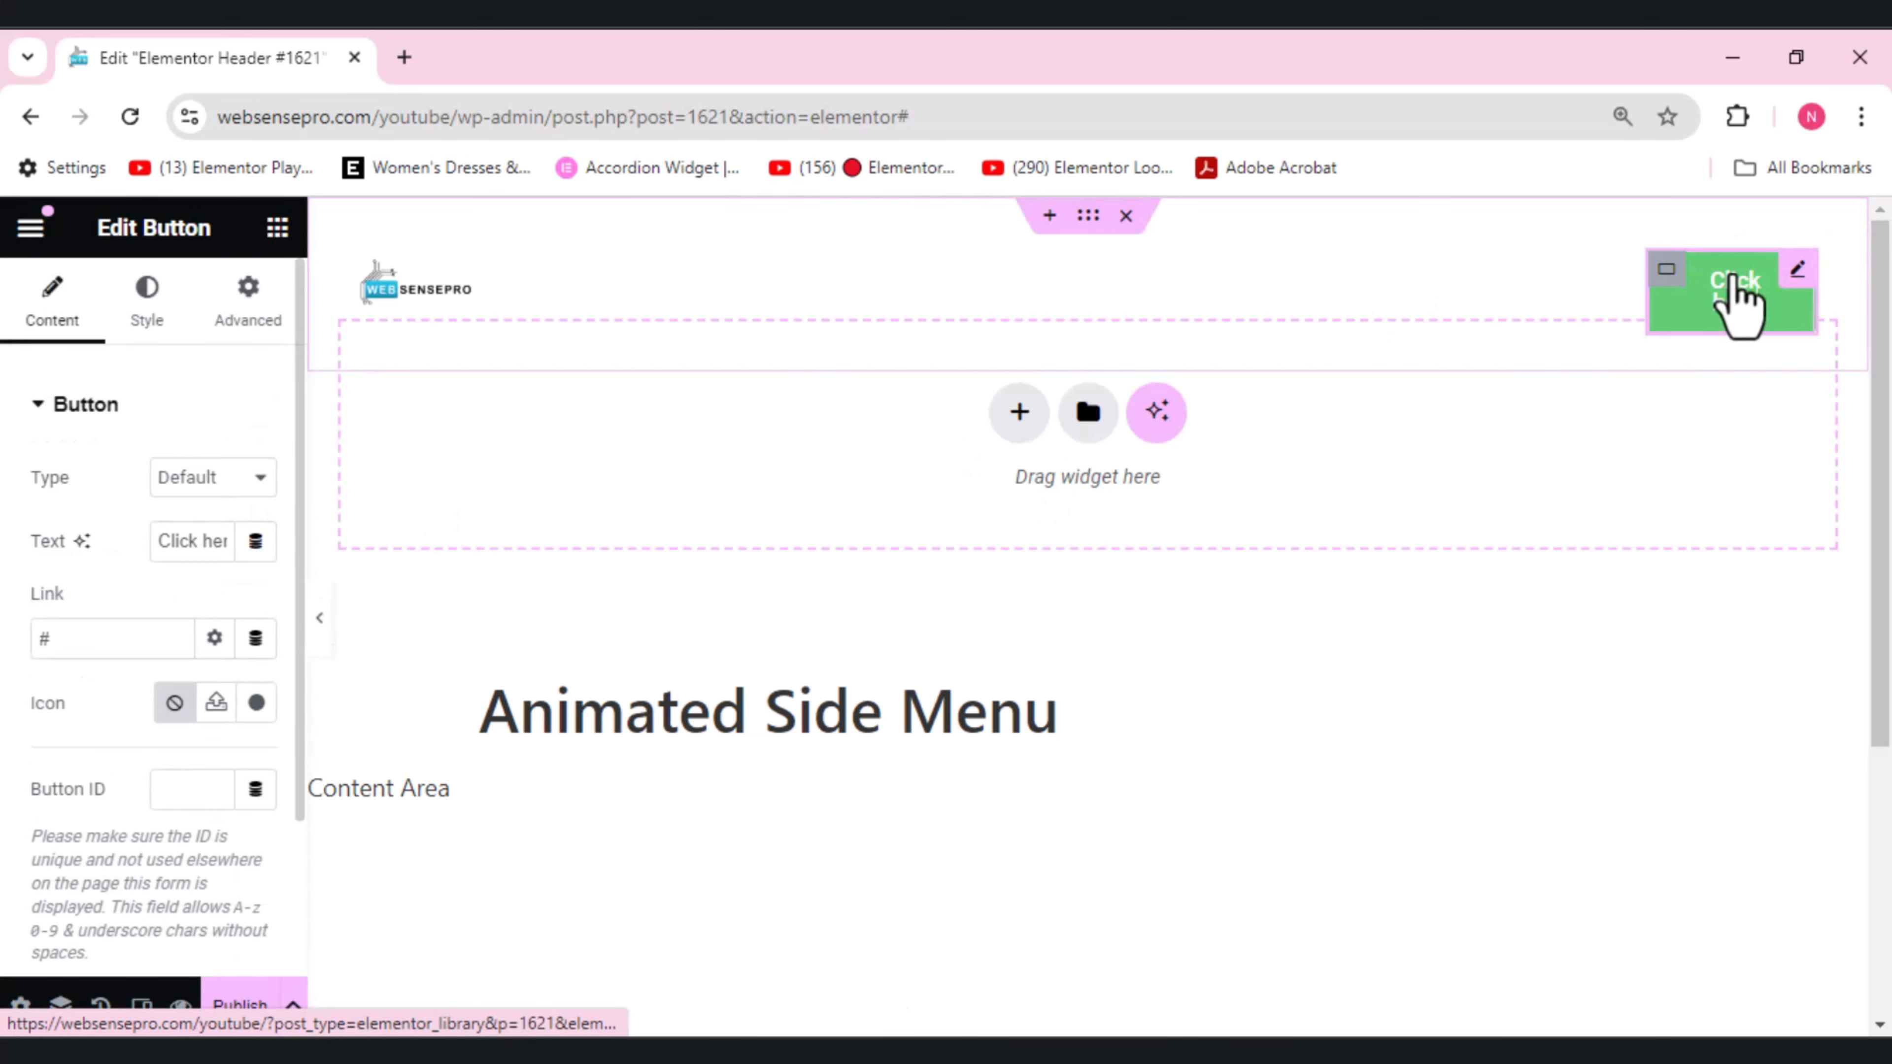
triple_click(176, 541)
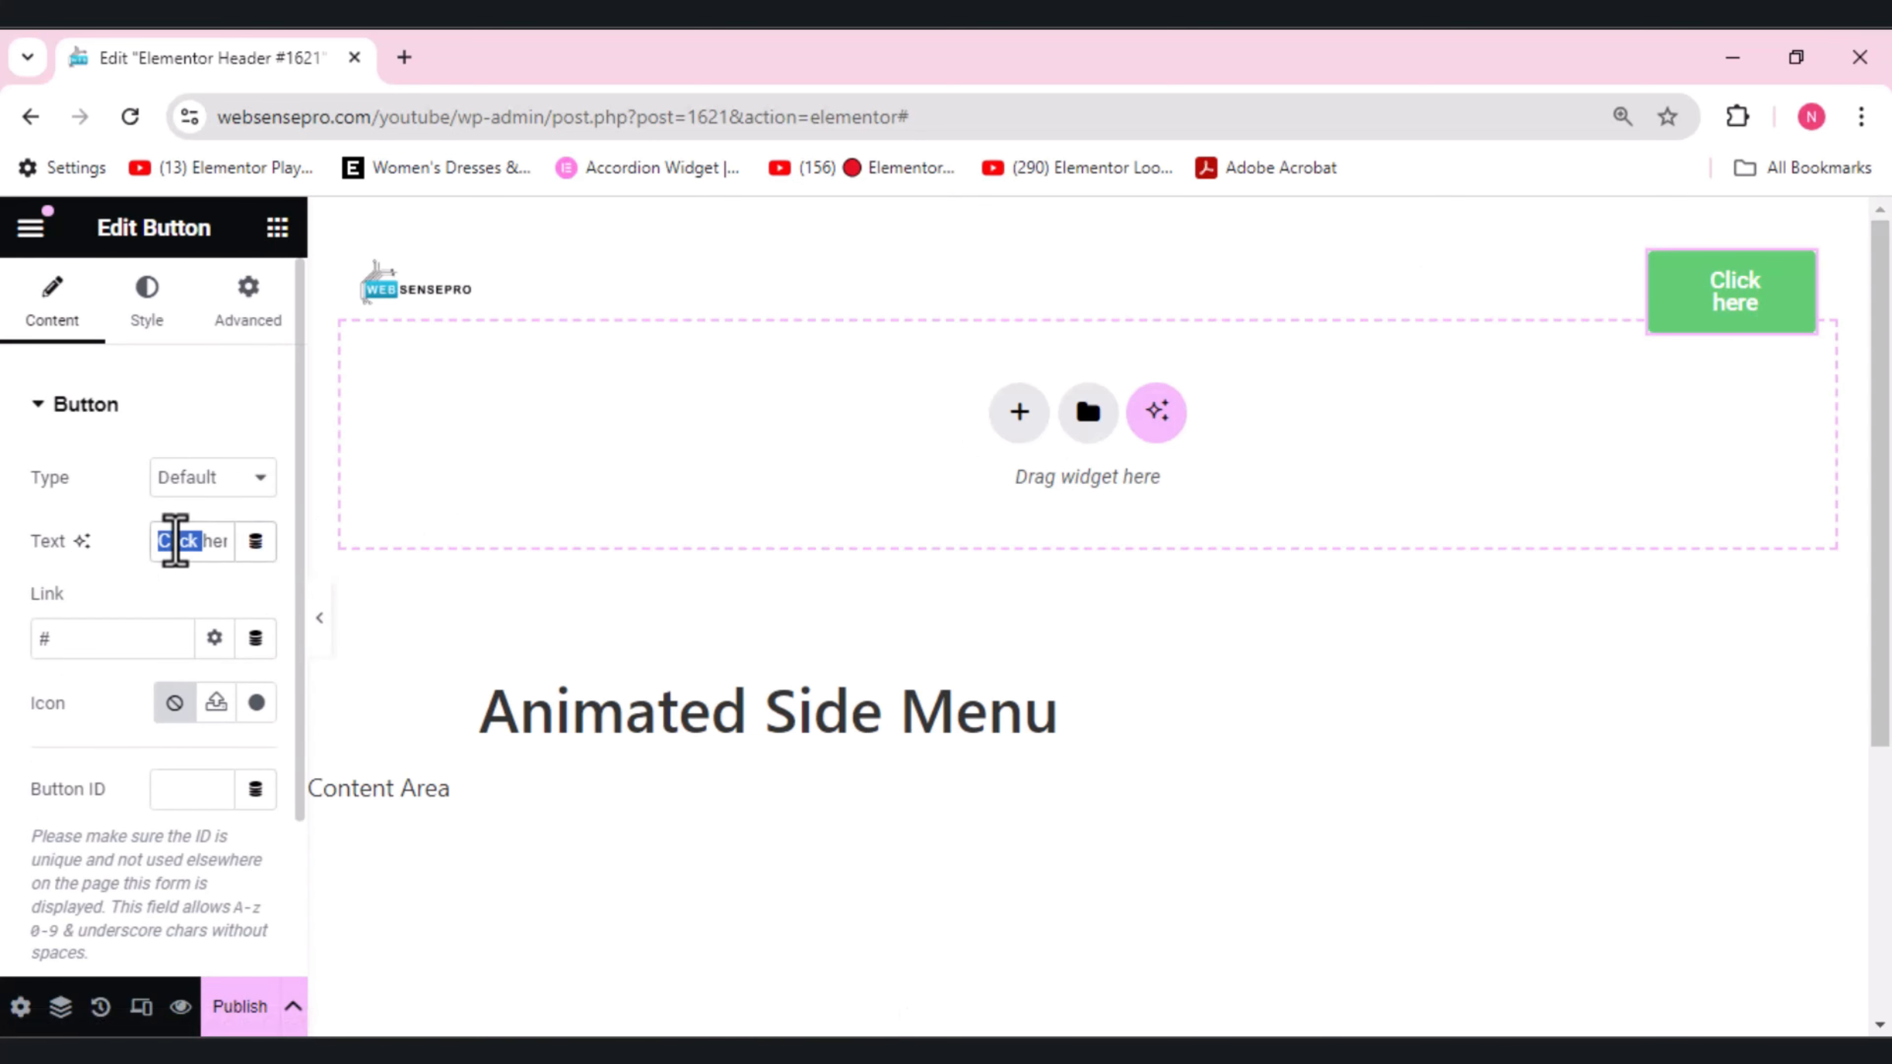
text(MENU)
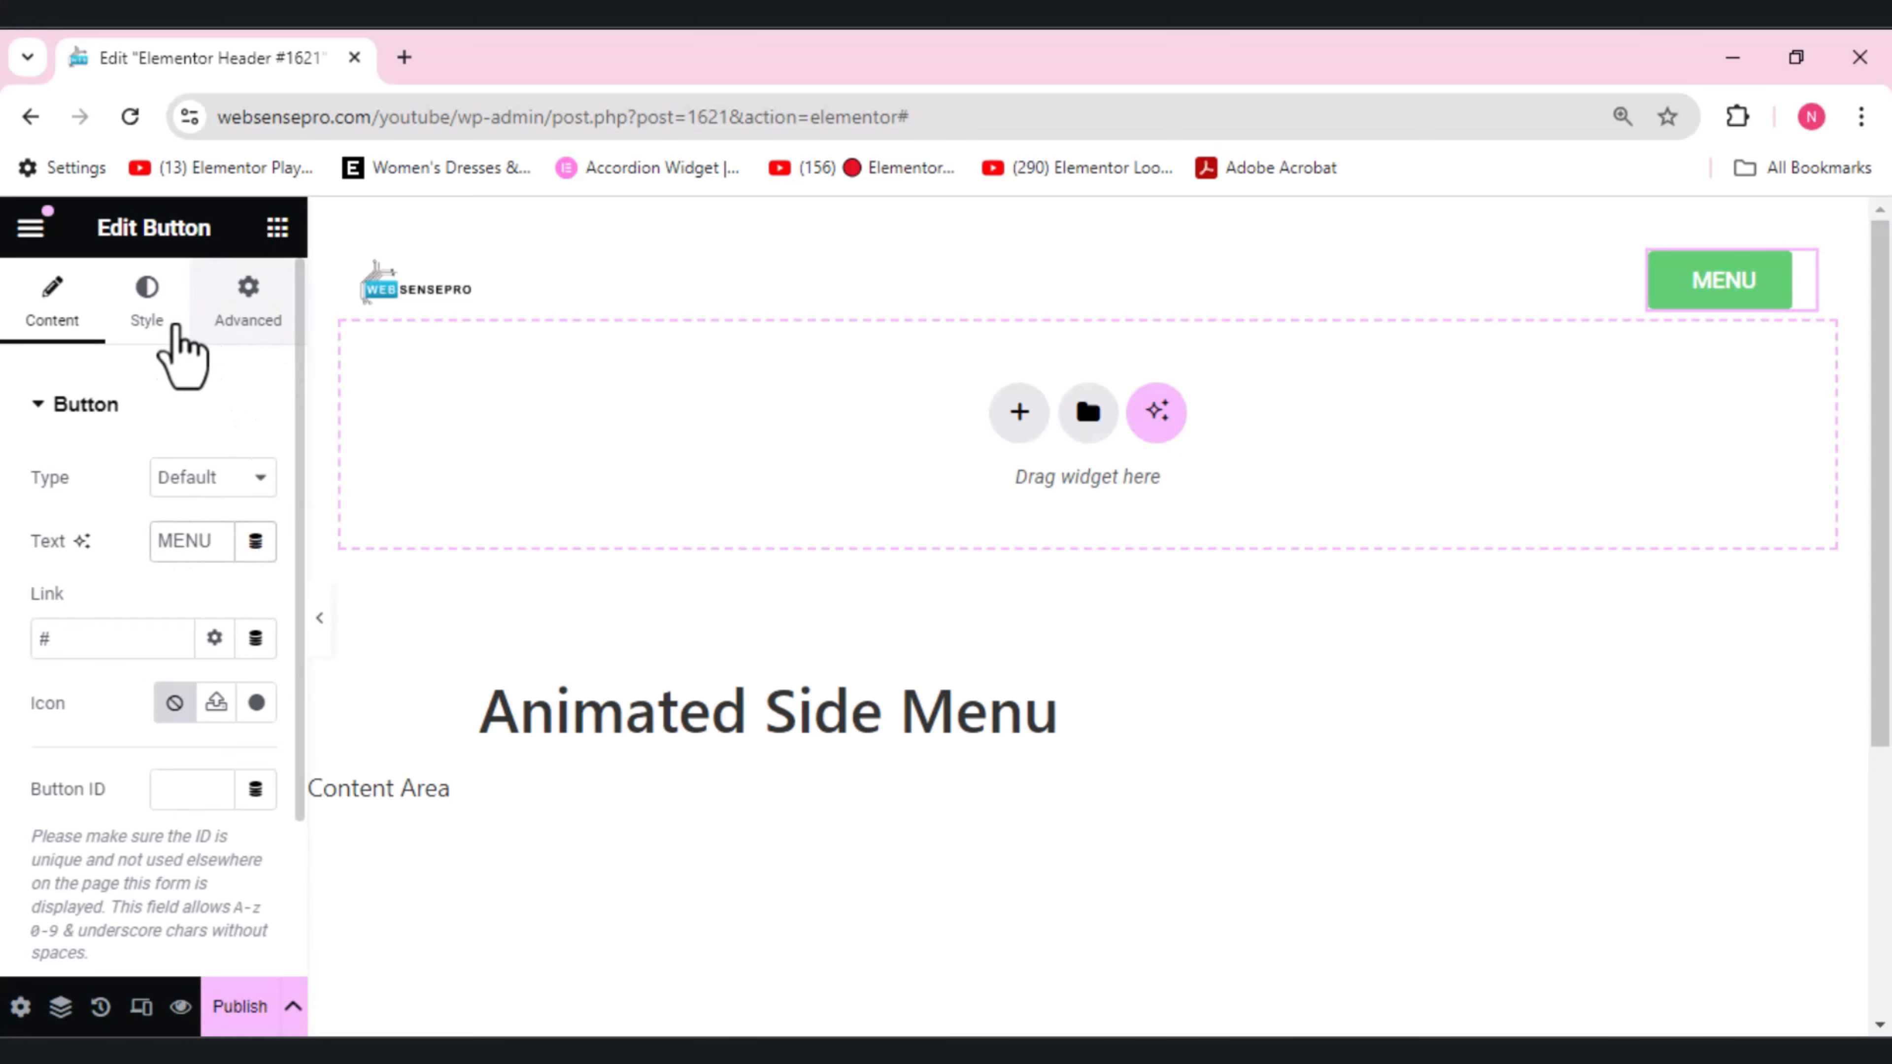
- Set the MENU button's typography to the Inter font family at 18 px
click(149, 320)
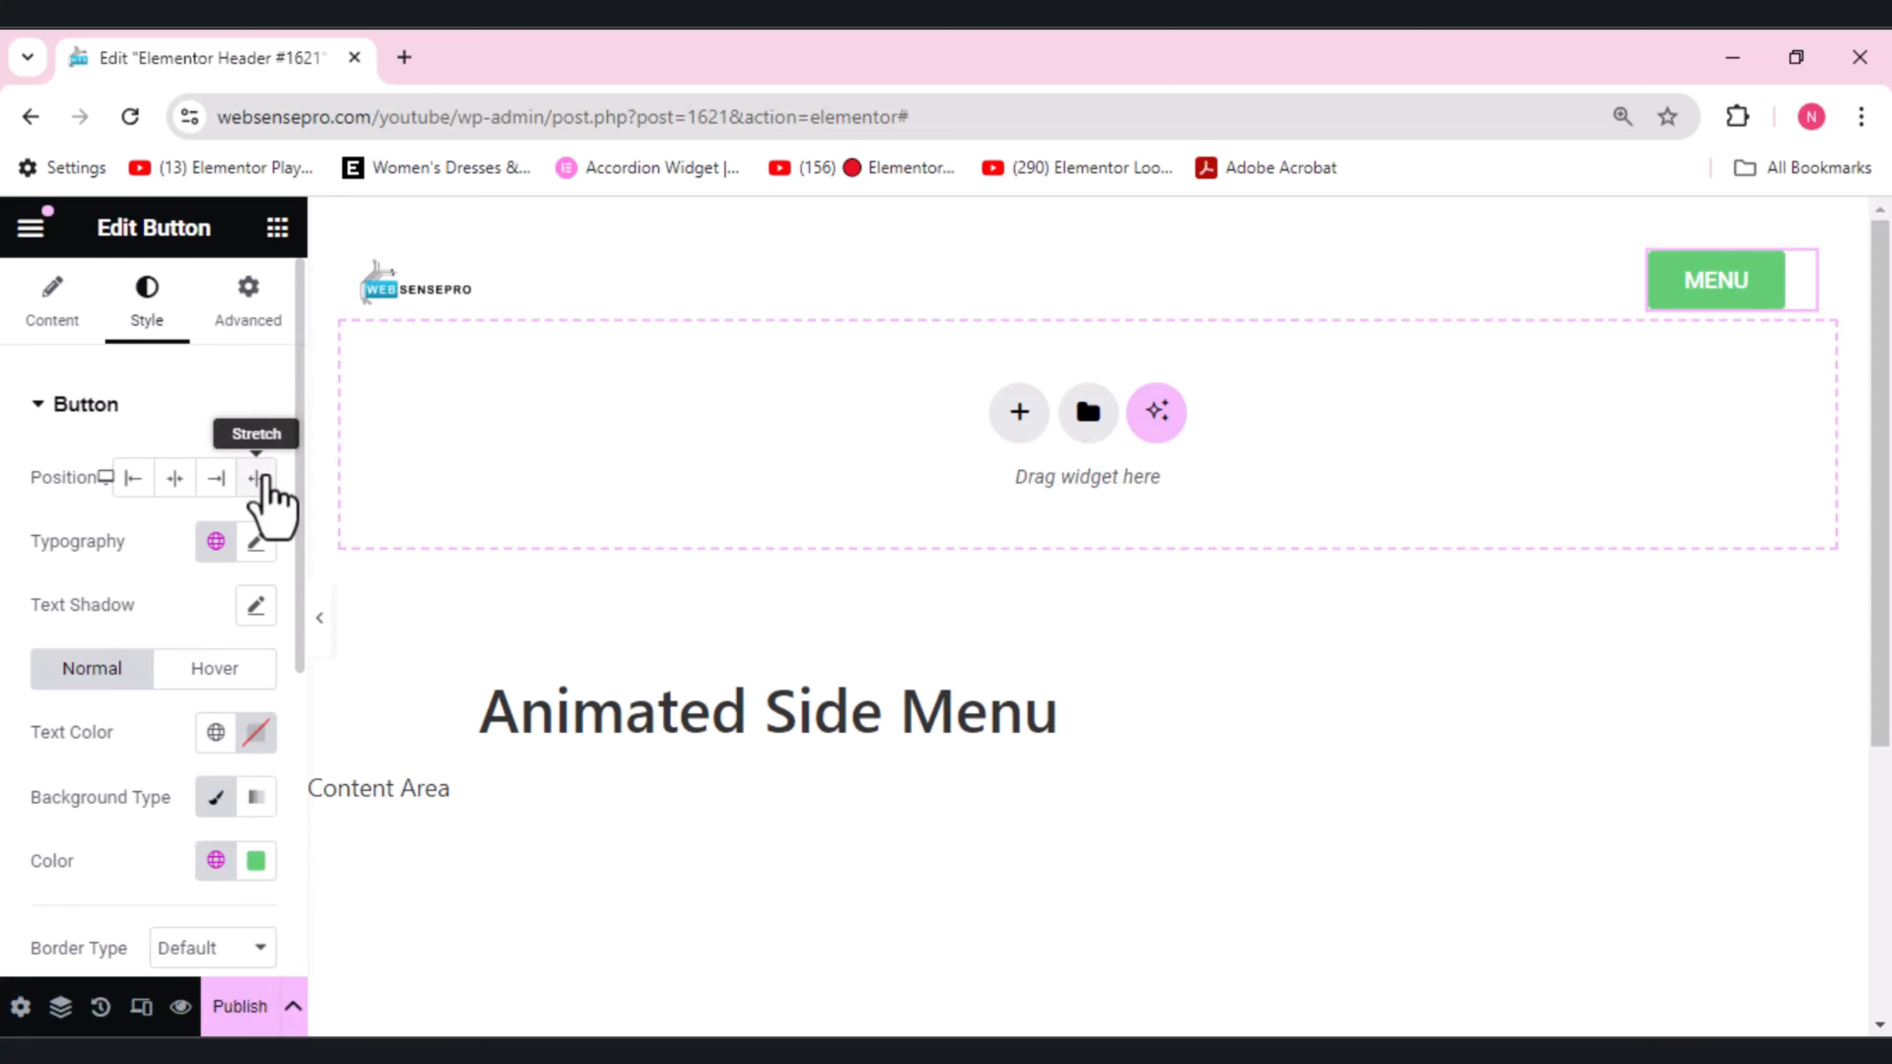
click(256, 544)
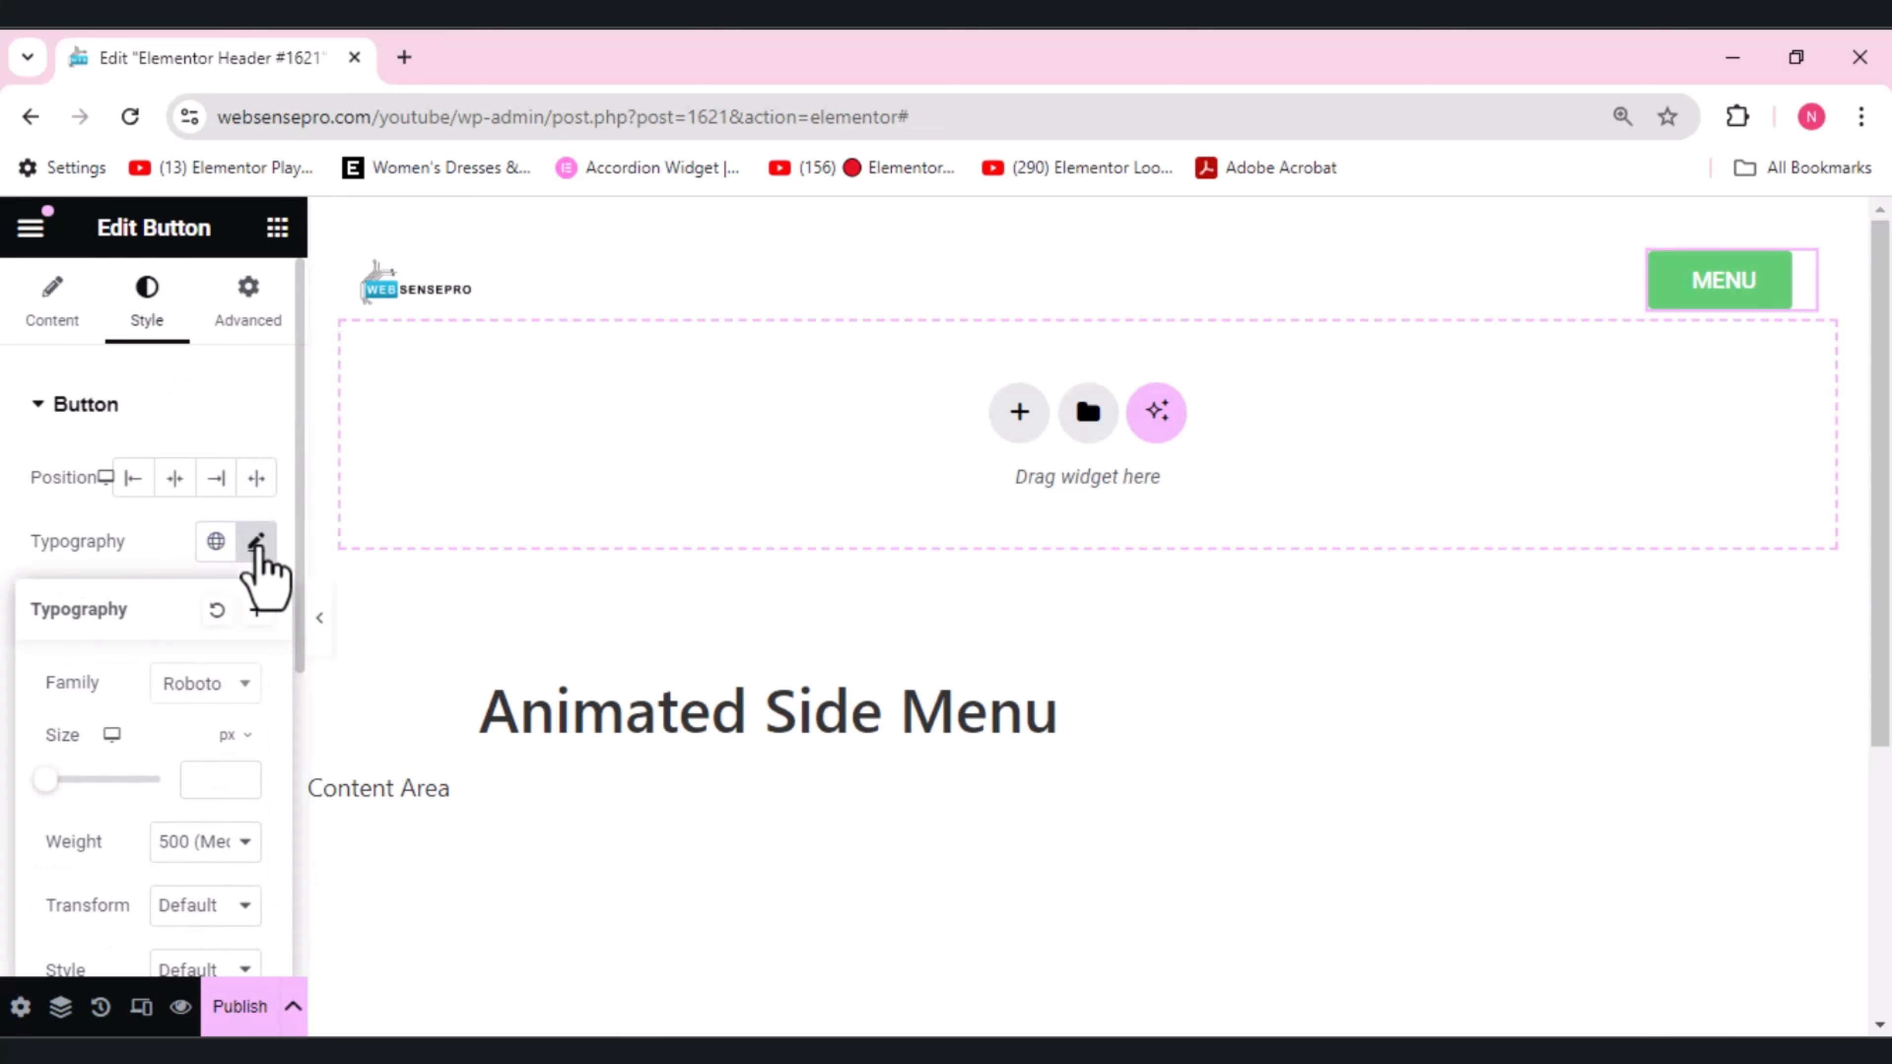
click(201, 684)
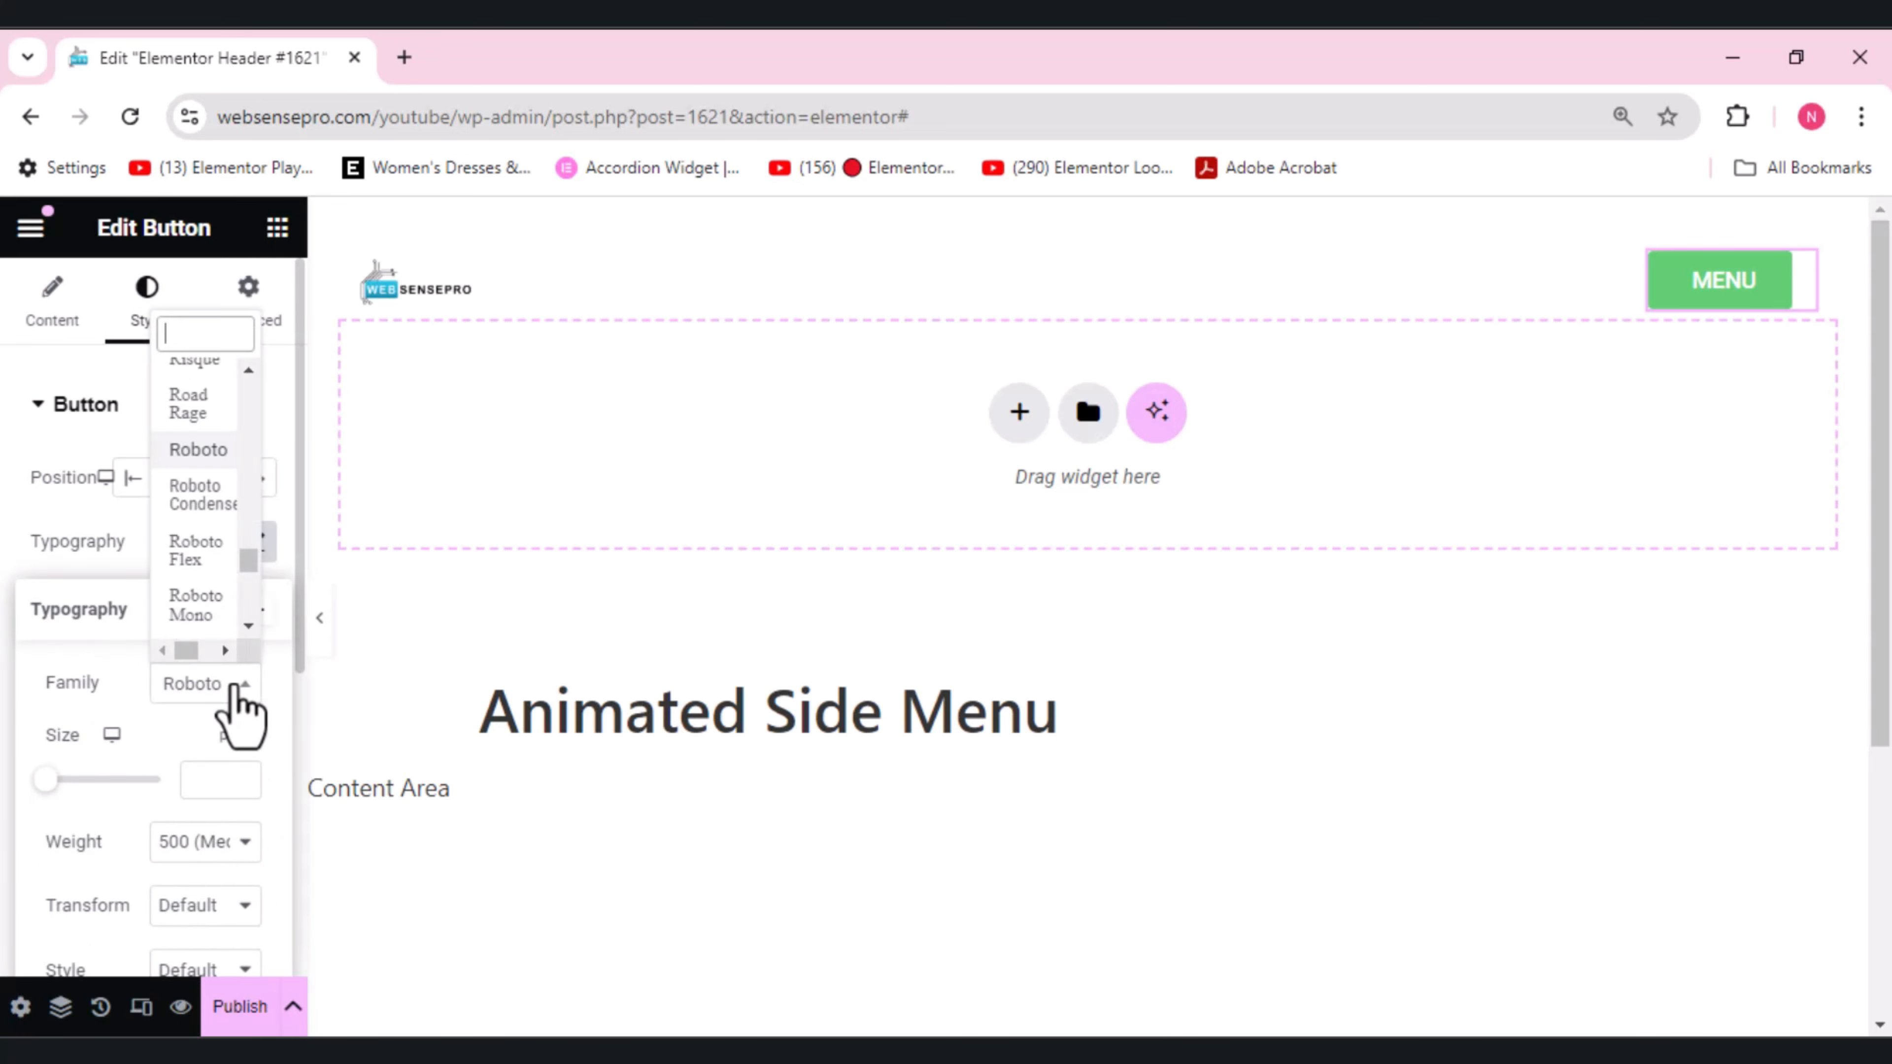
text(INTER)
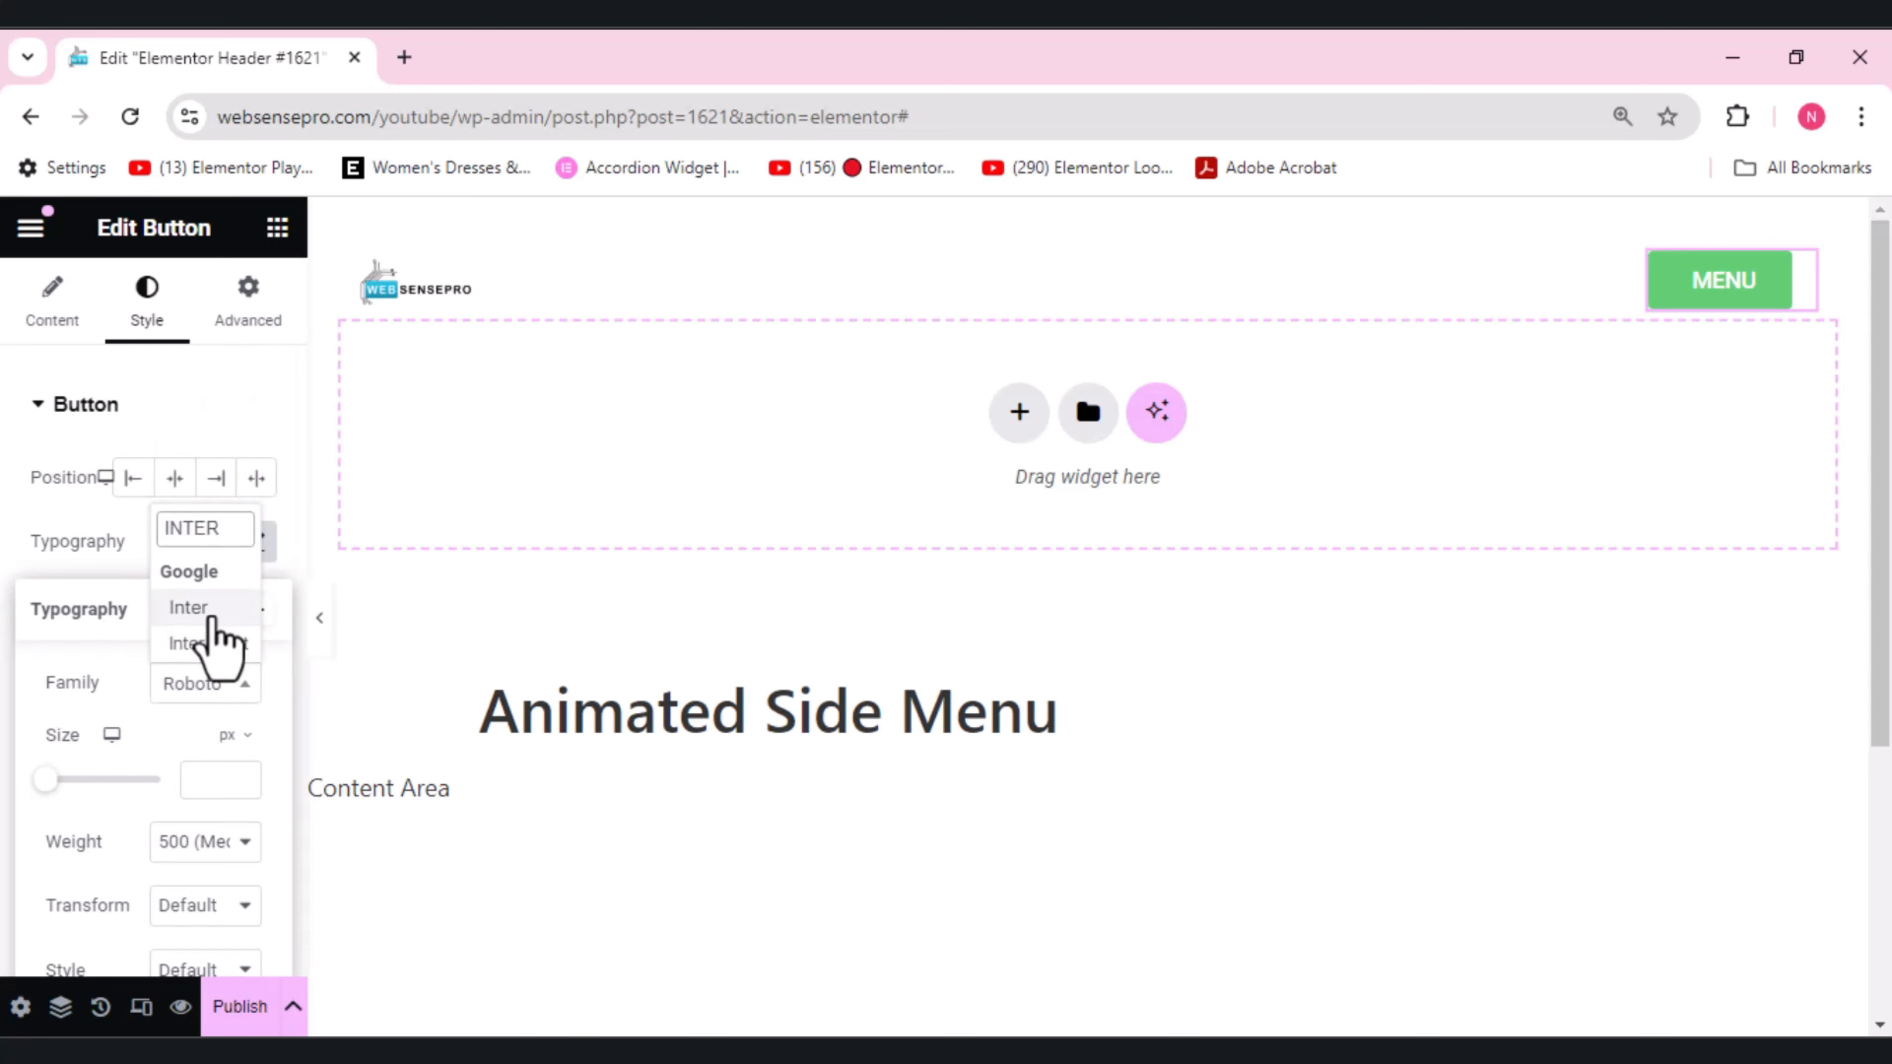
click(195, 607)
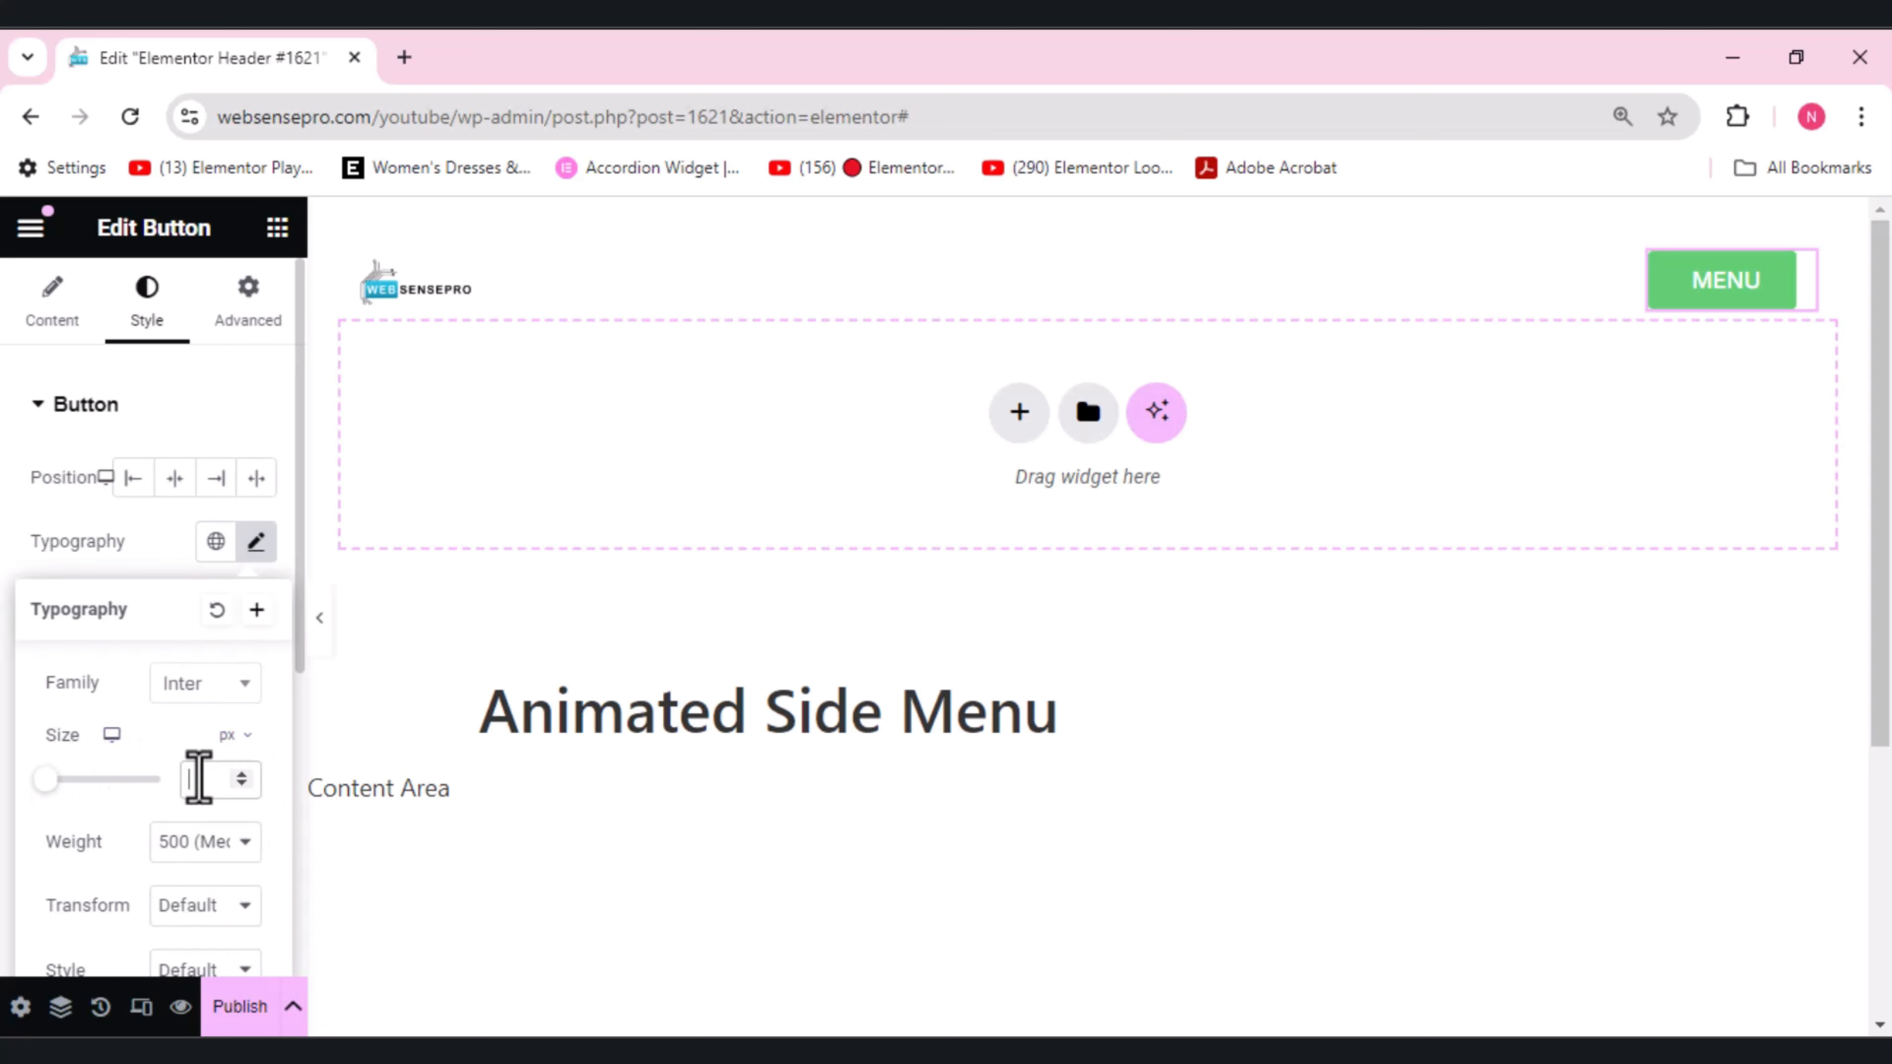
text(18)
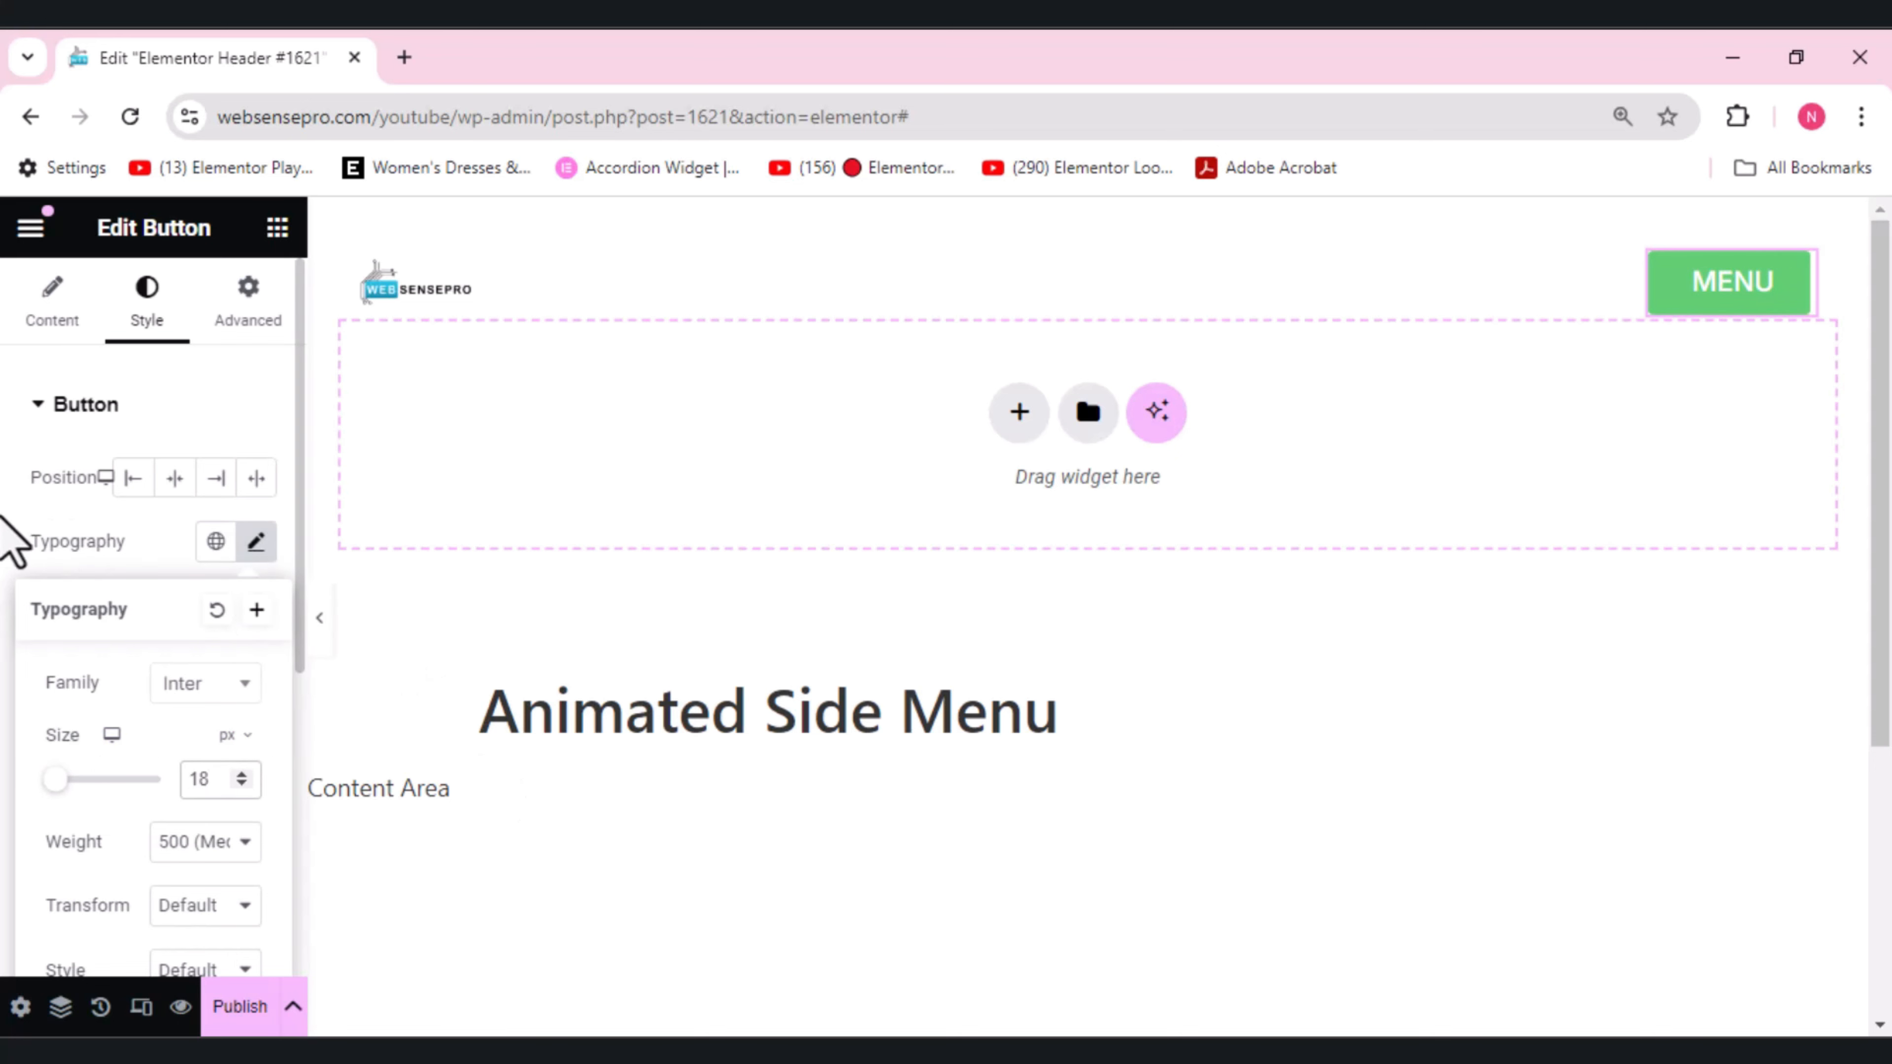
click(7, 540)
- Set the MENU button's text color to #000000 and its background color to a light green
click(256, 731)
click(86, 568)
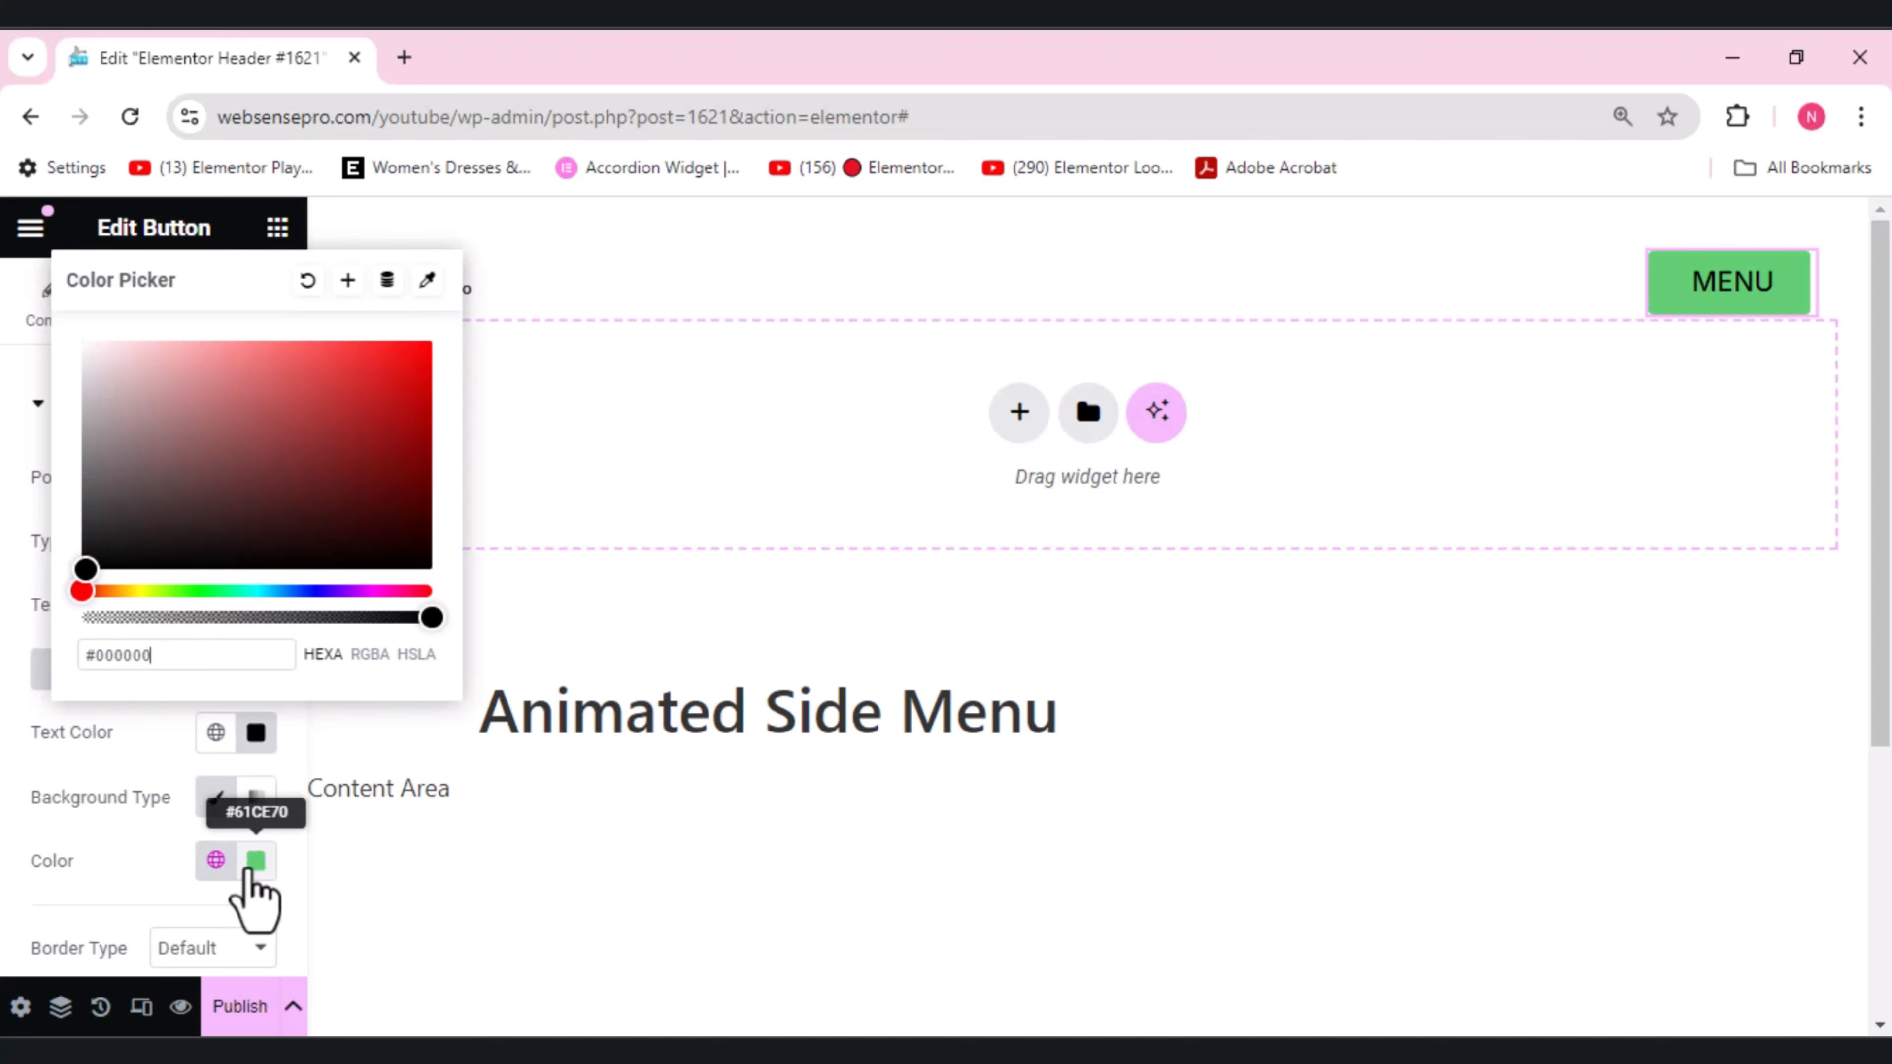
click(256, 861)
click(256, 860)
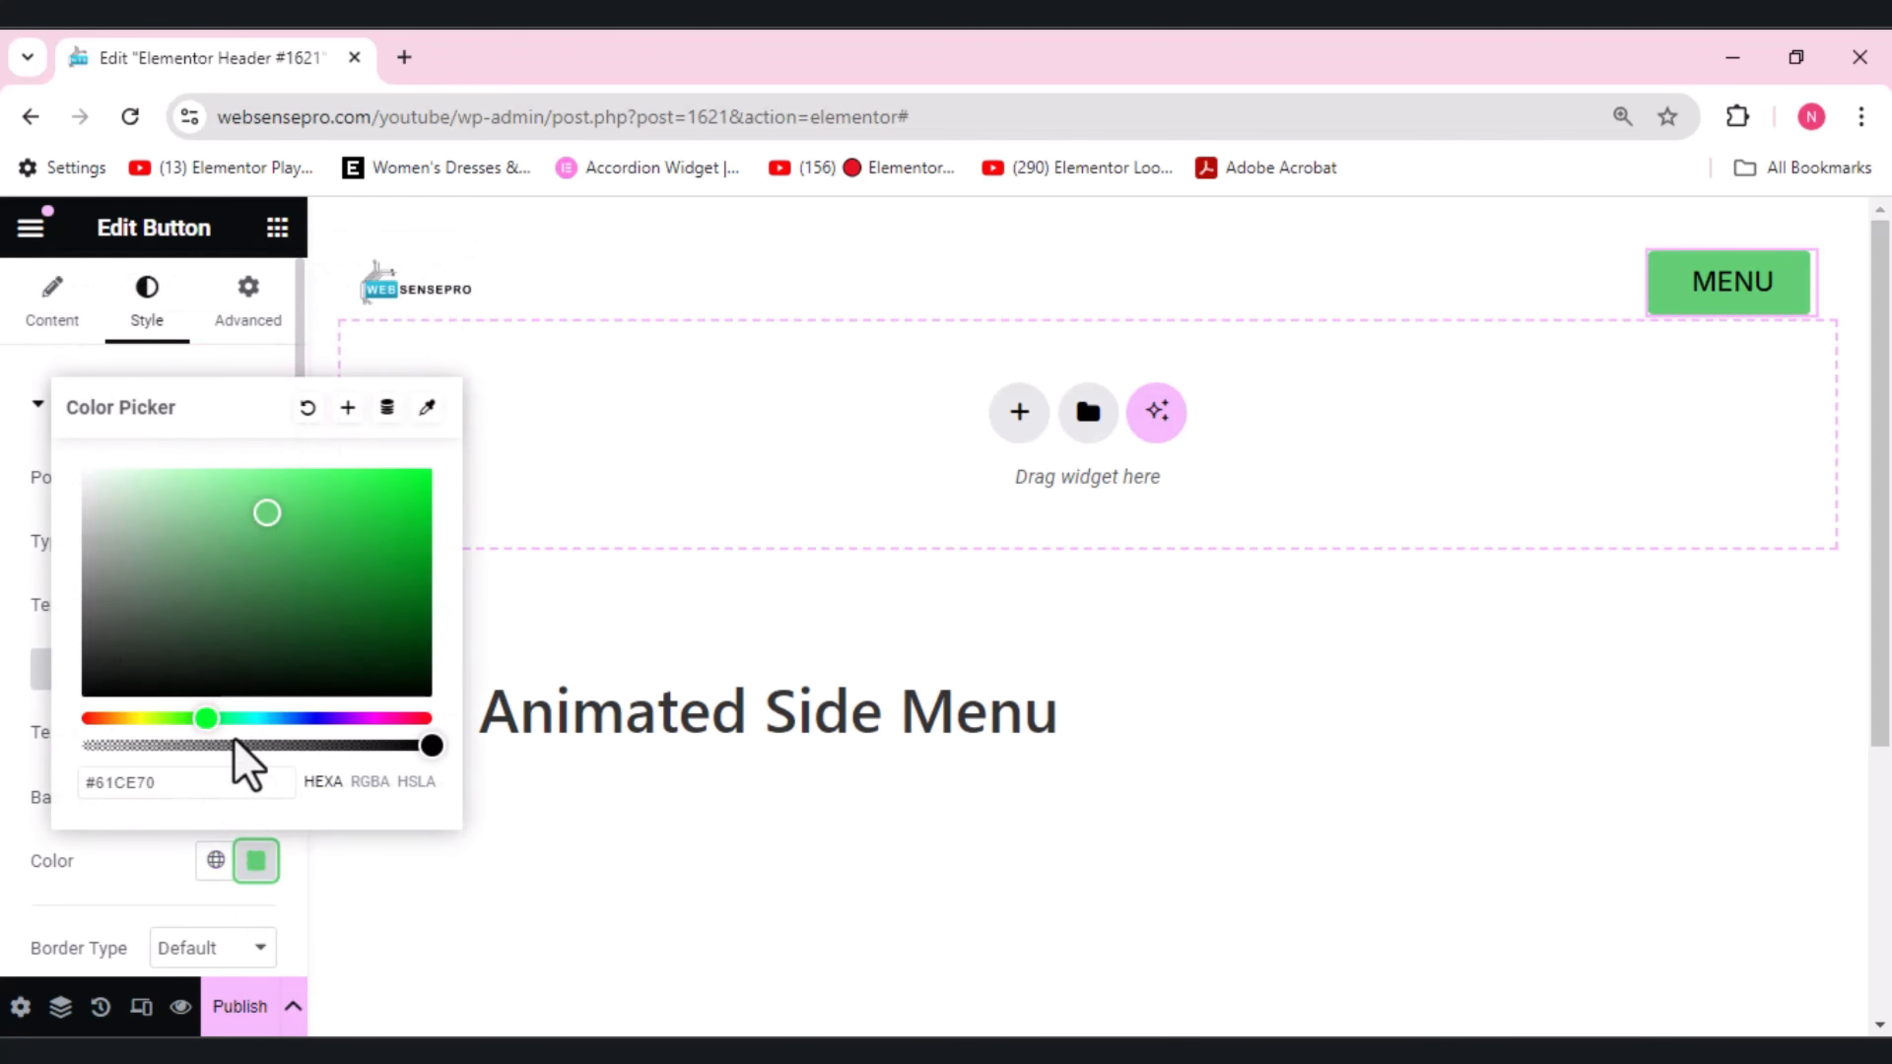
click(217, 527)
drag(217, 526, 248, 472)
click(1034, 625)
- Set the column and row gaps of the container holding the MENU button to 0, then close the Navigator
click(60, 1008)
click(1660, 275)
click(1684, 383)
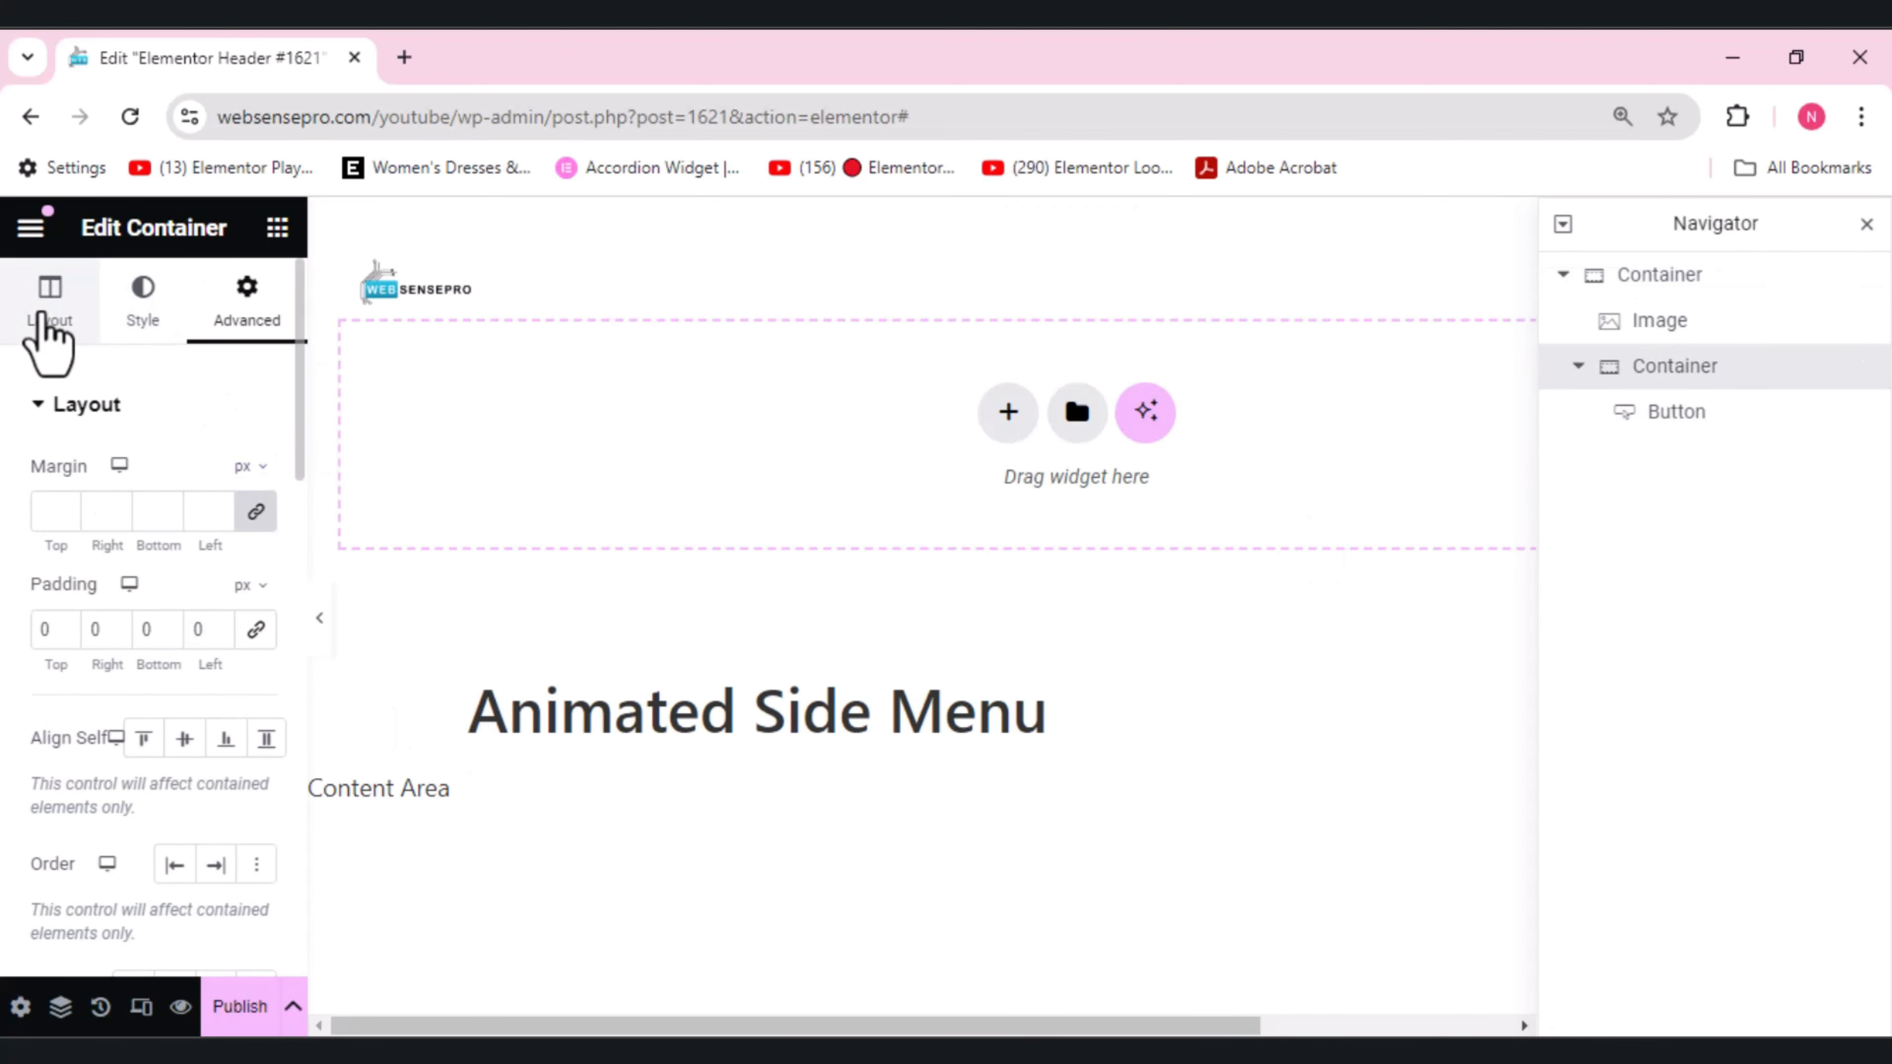
click(44, 319)
scroll(45, 328, down, 5)
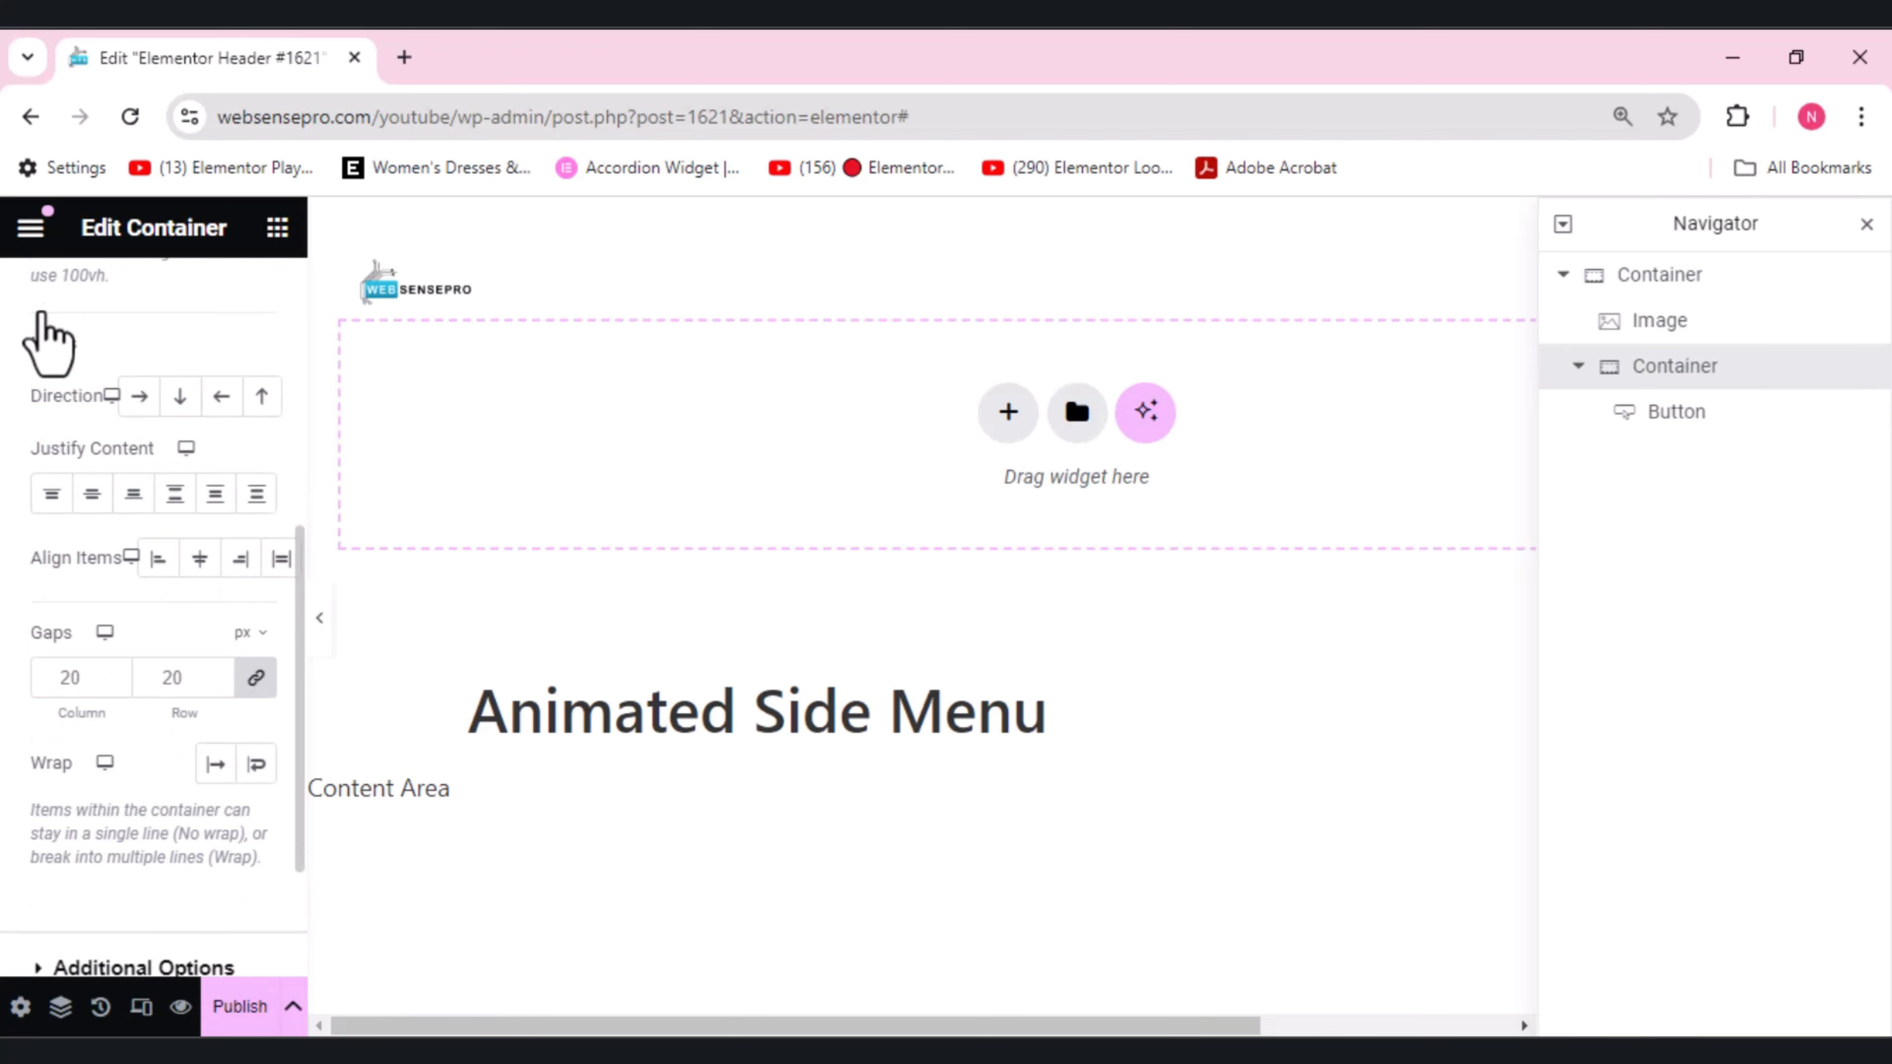
click(256, 677)
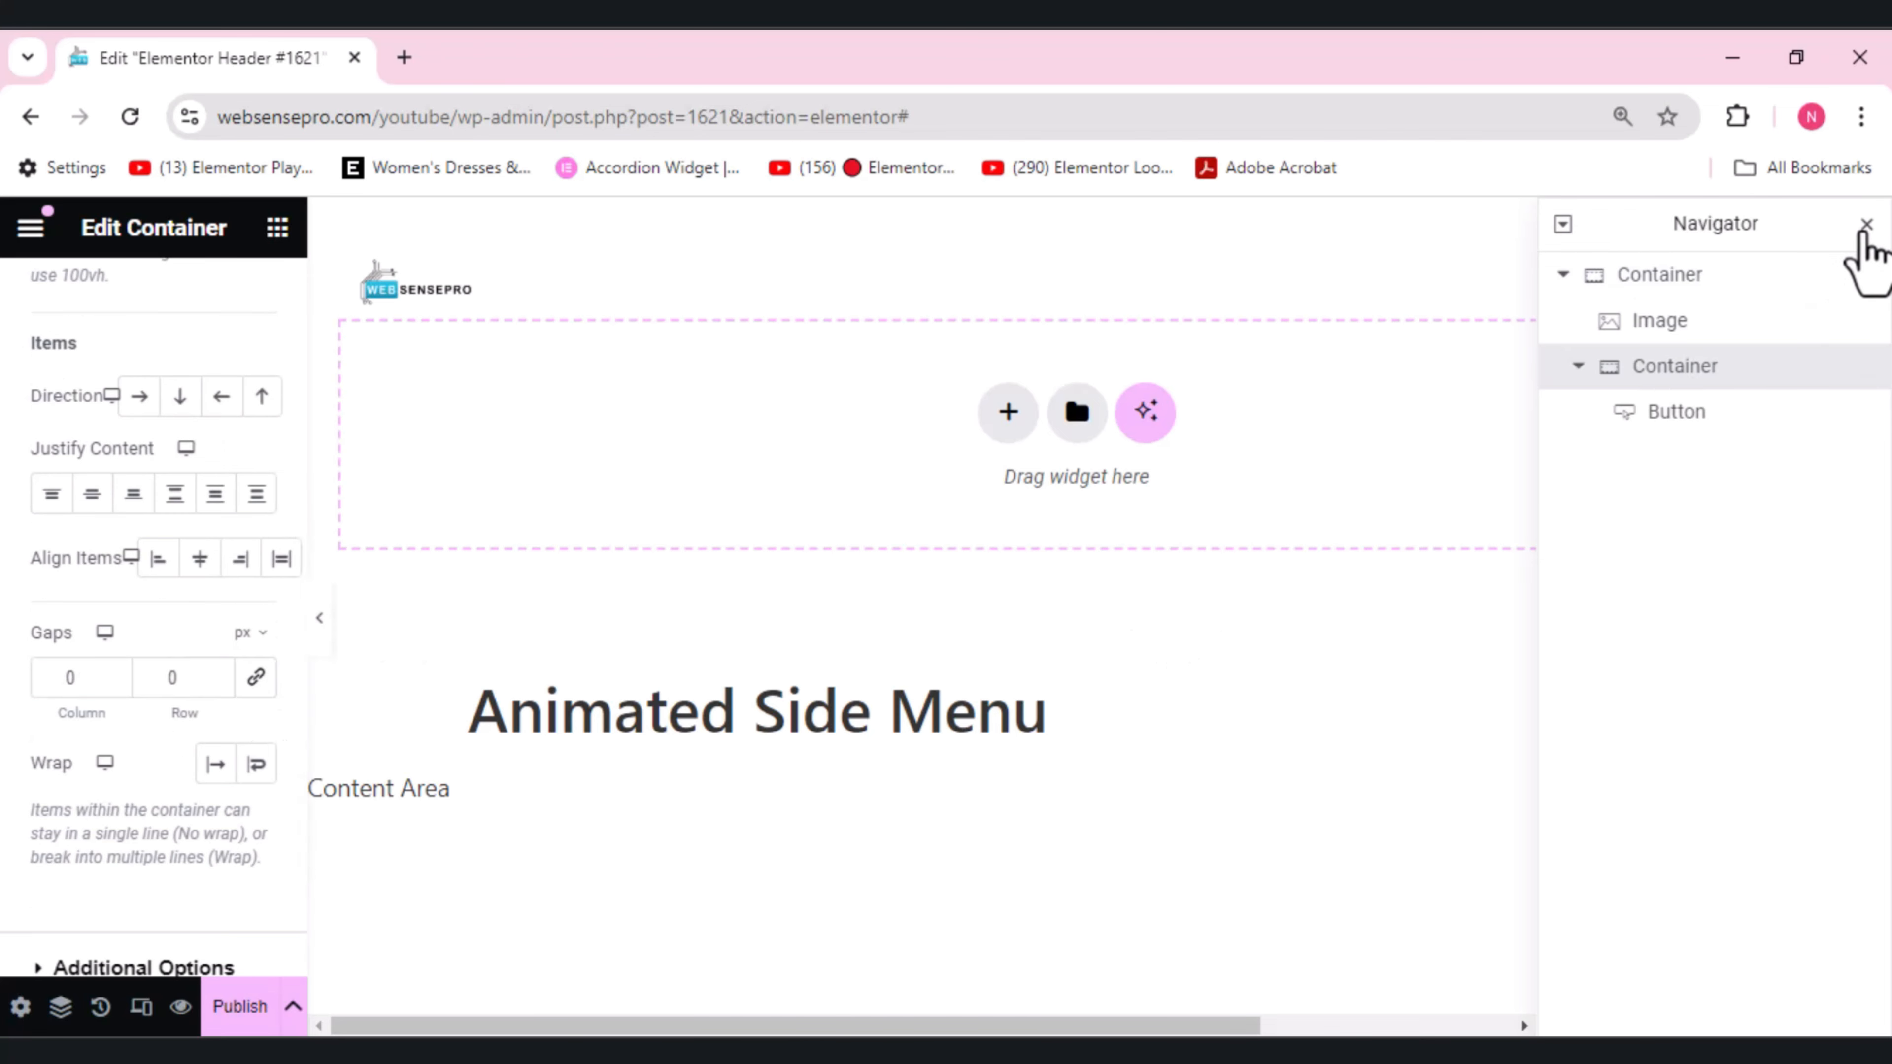
click(1866, 224)
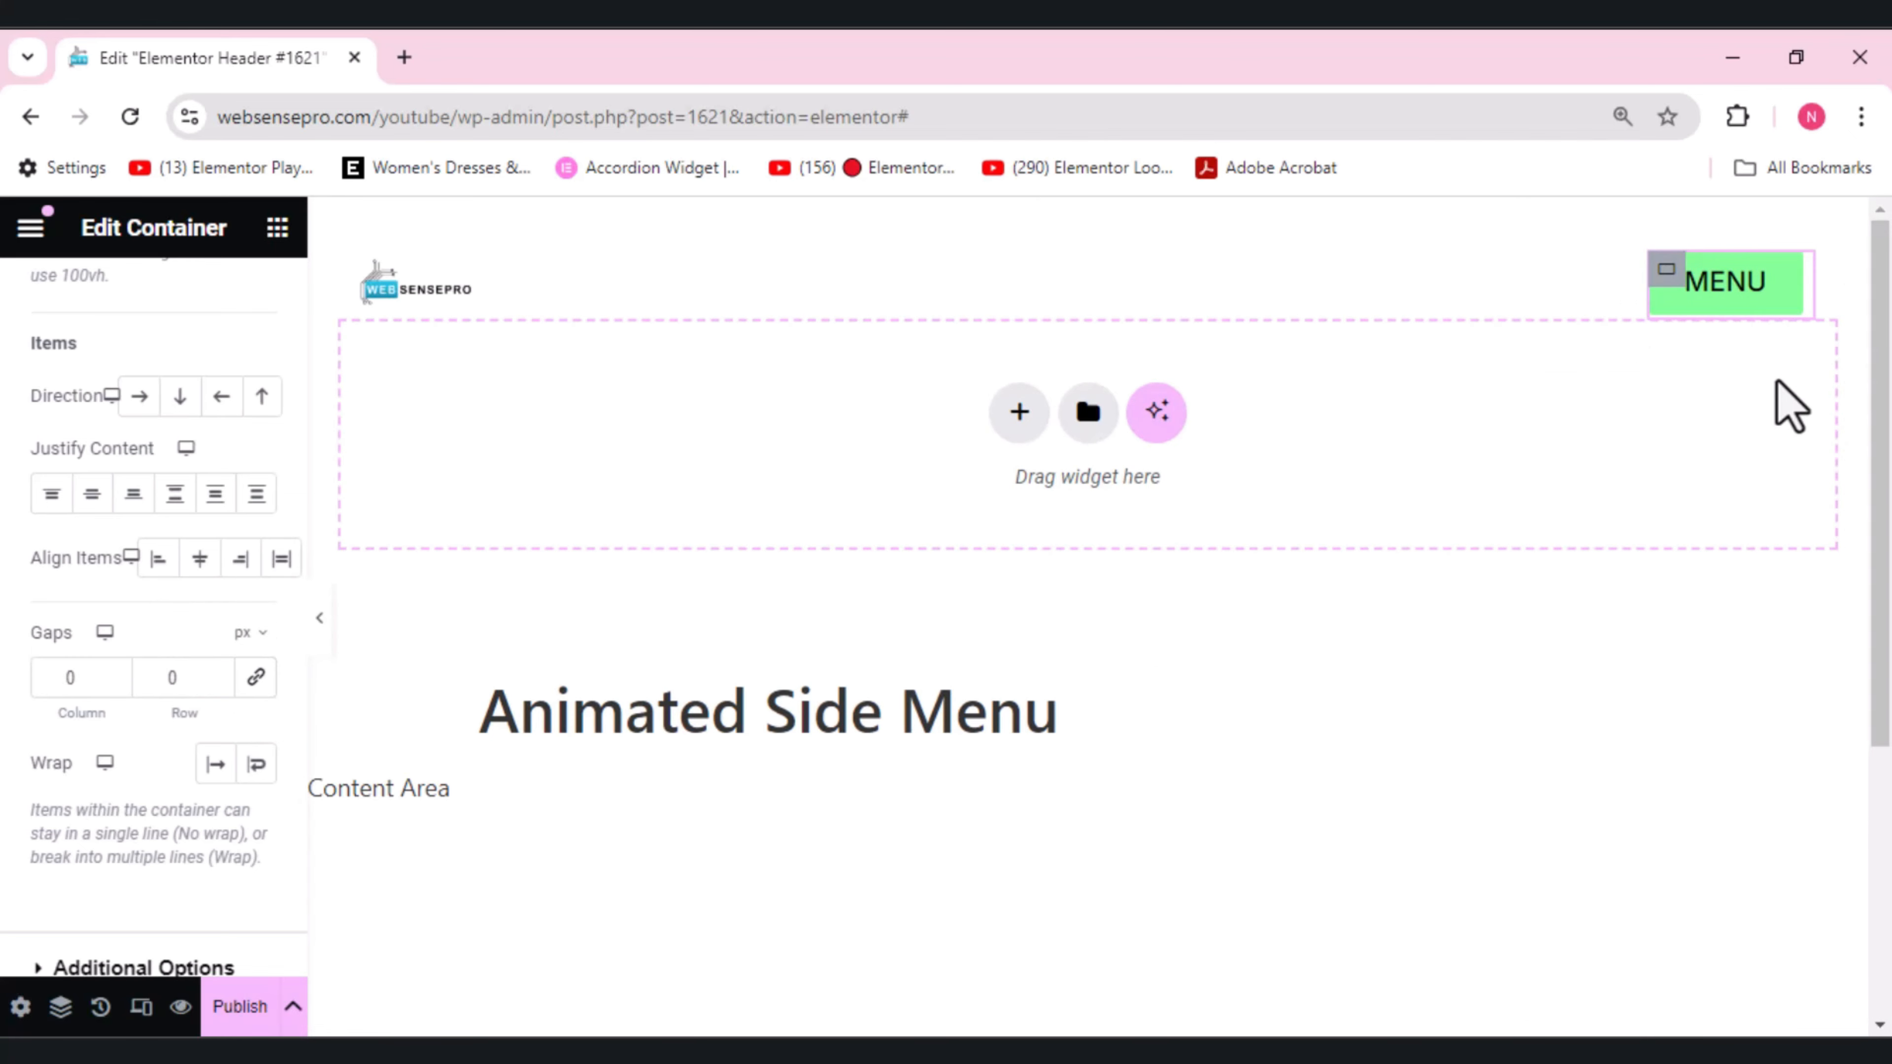
- Add another nested Container to the header container, directly after the logo
click(277, 228)
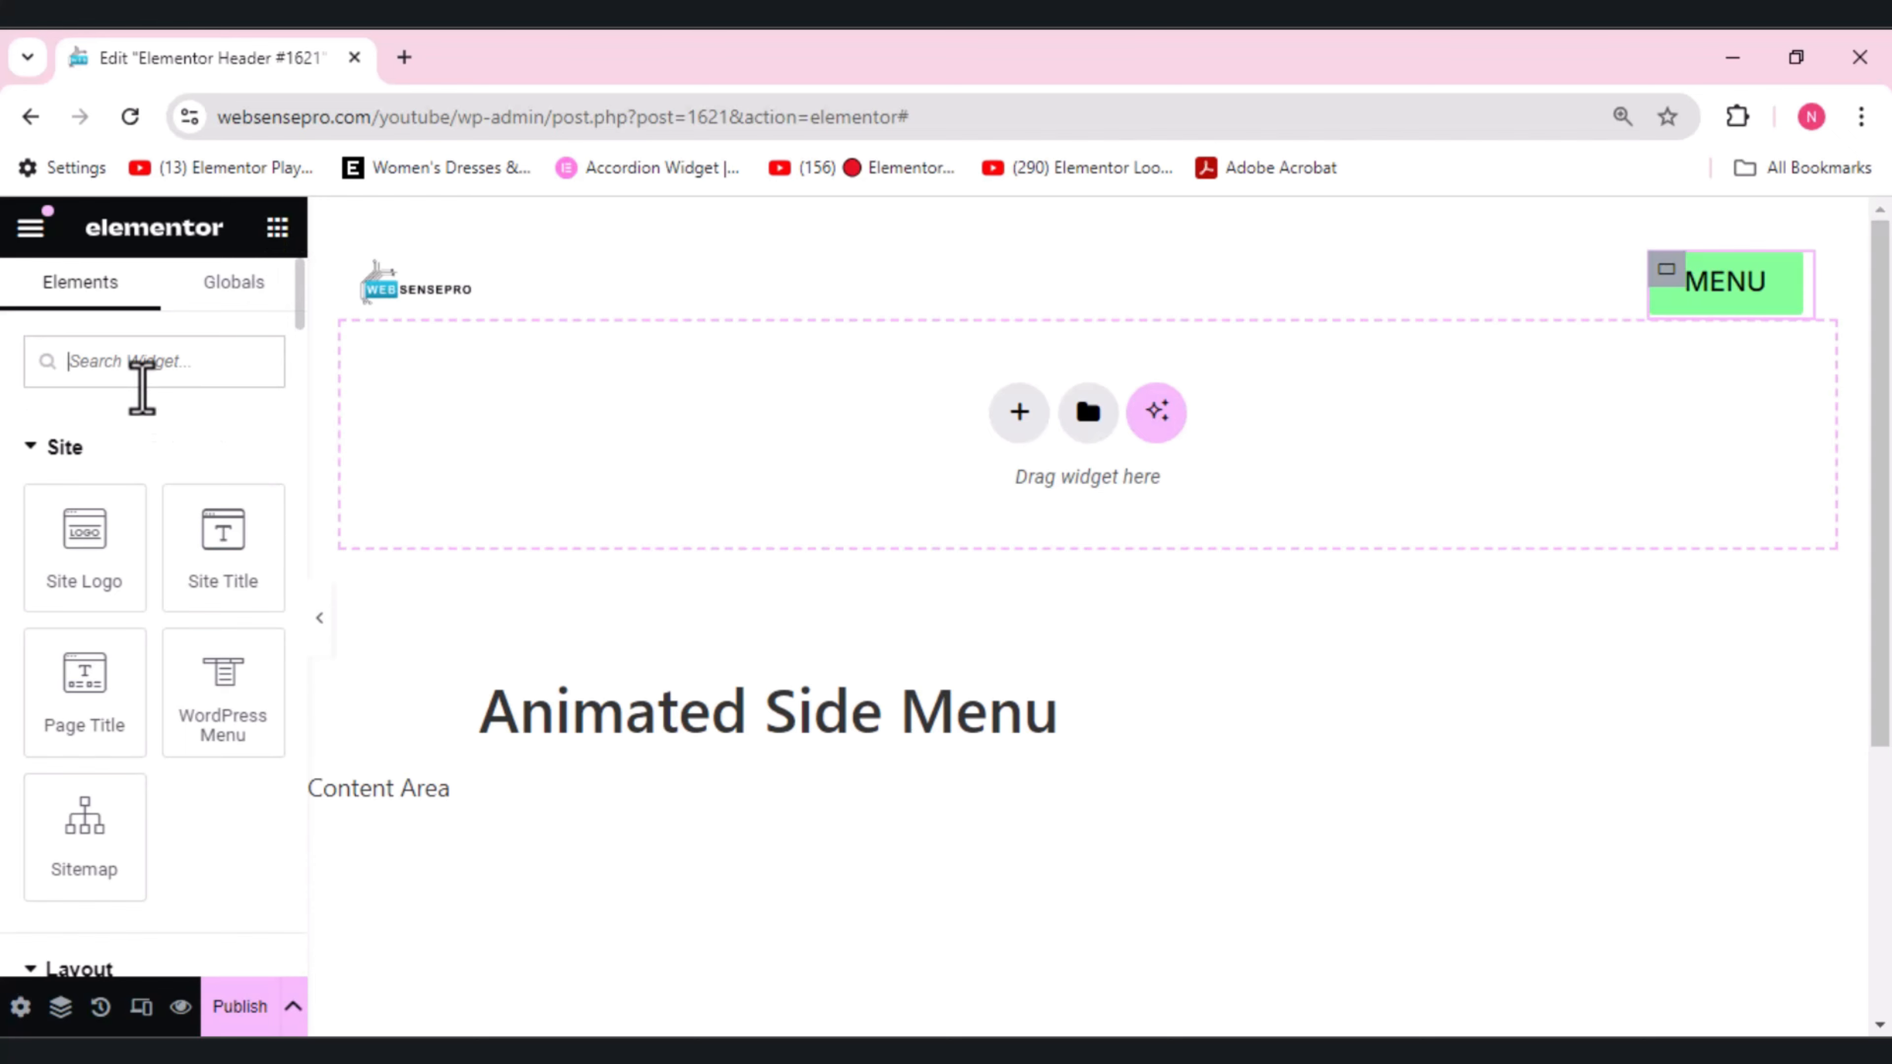
text(q)
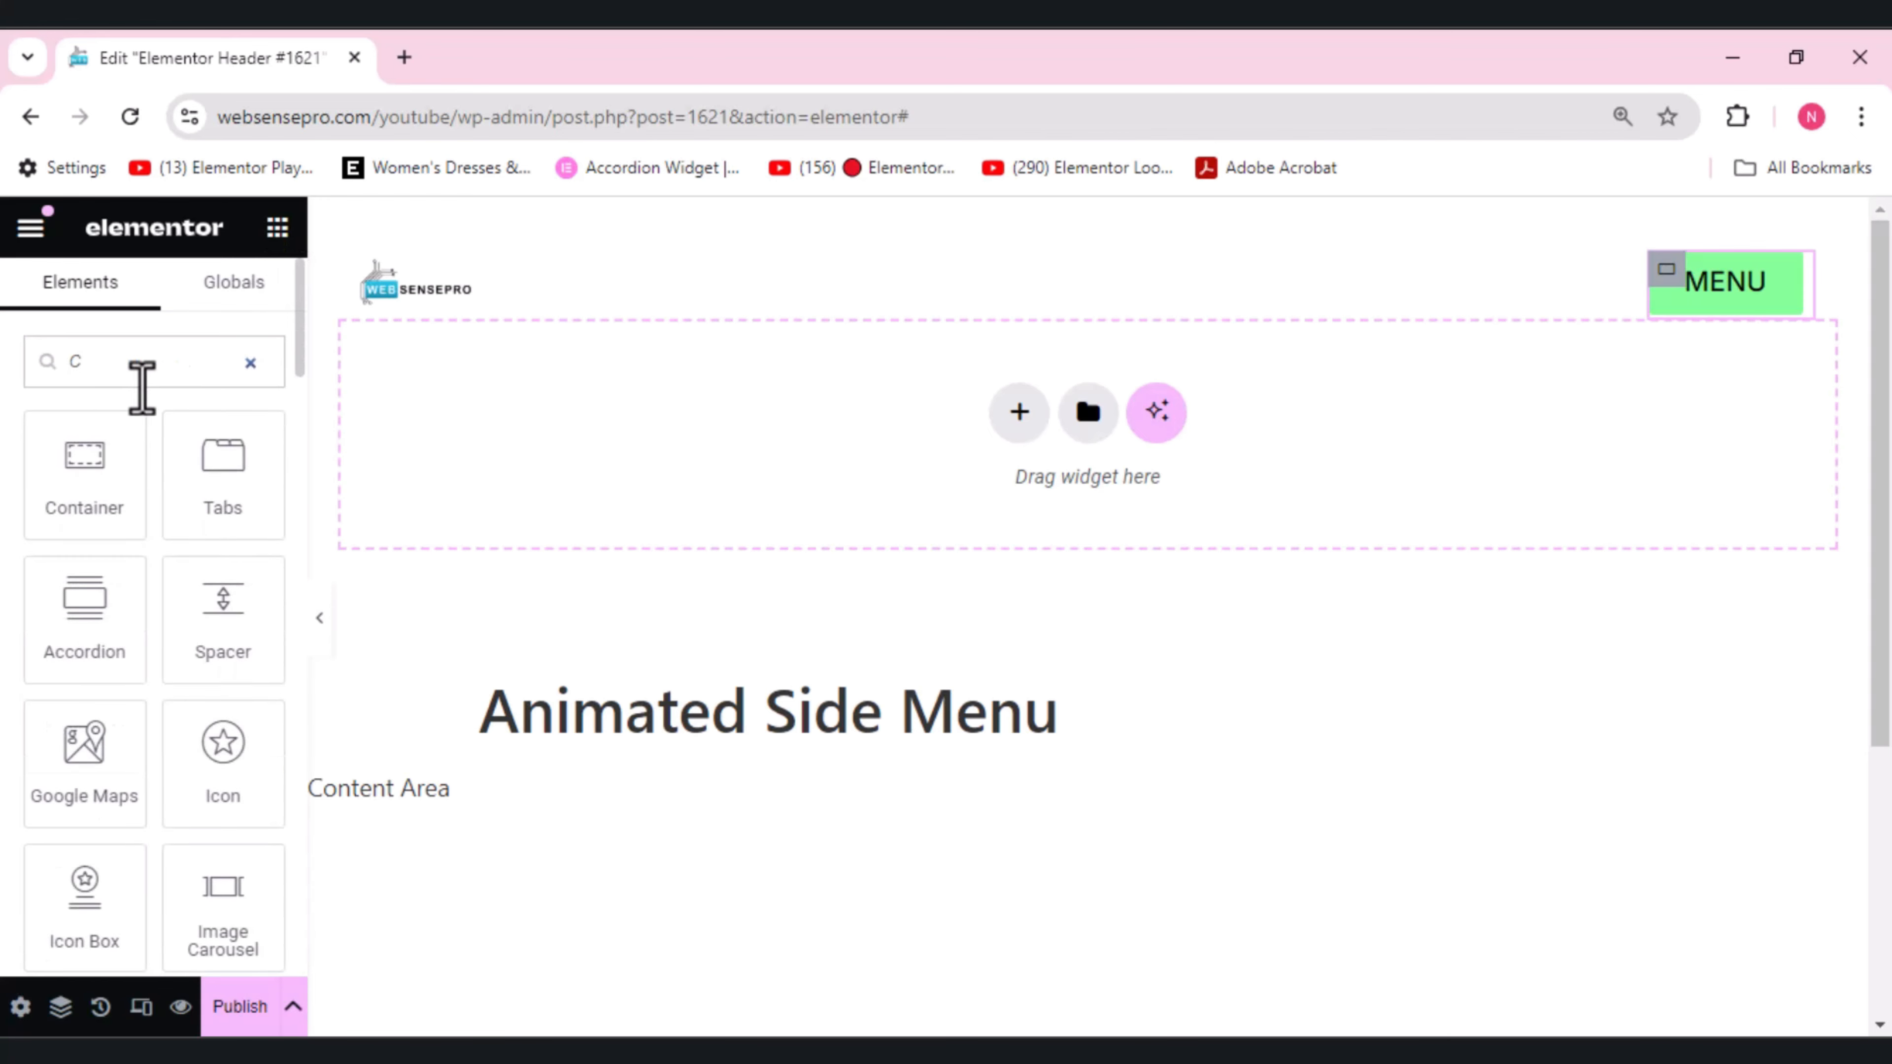
text(on)
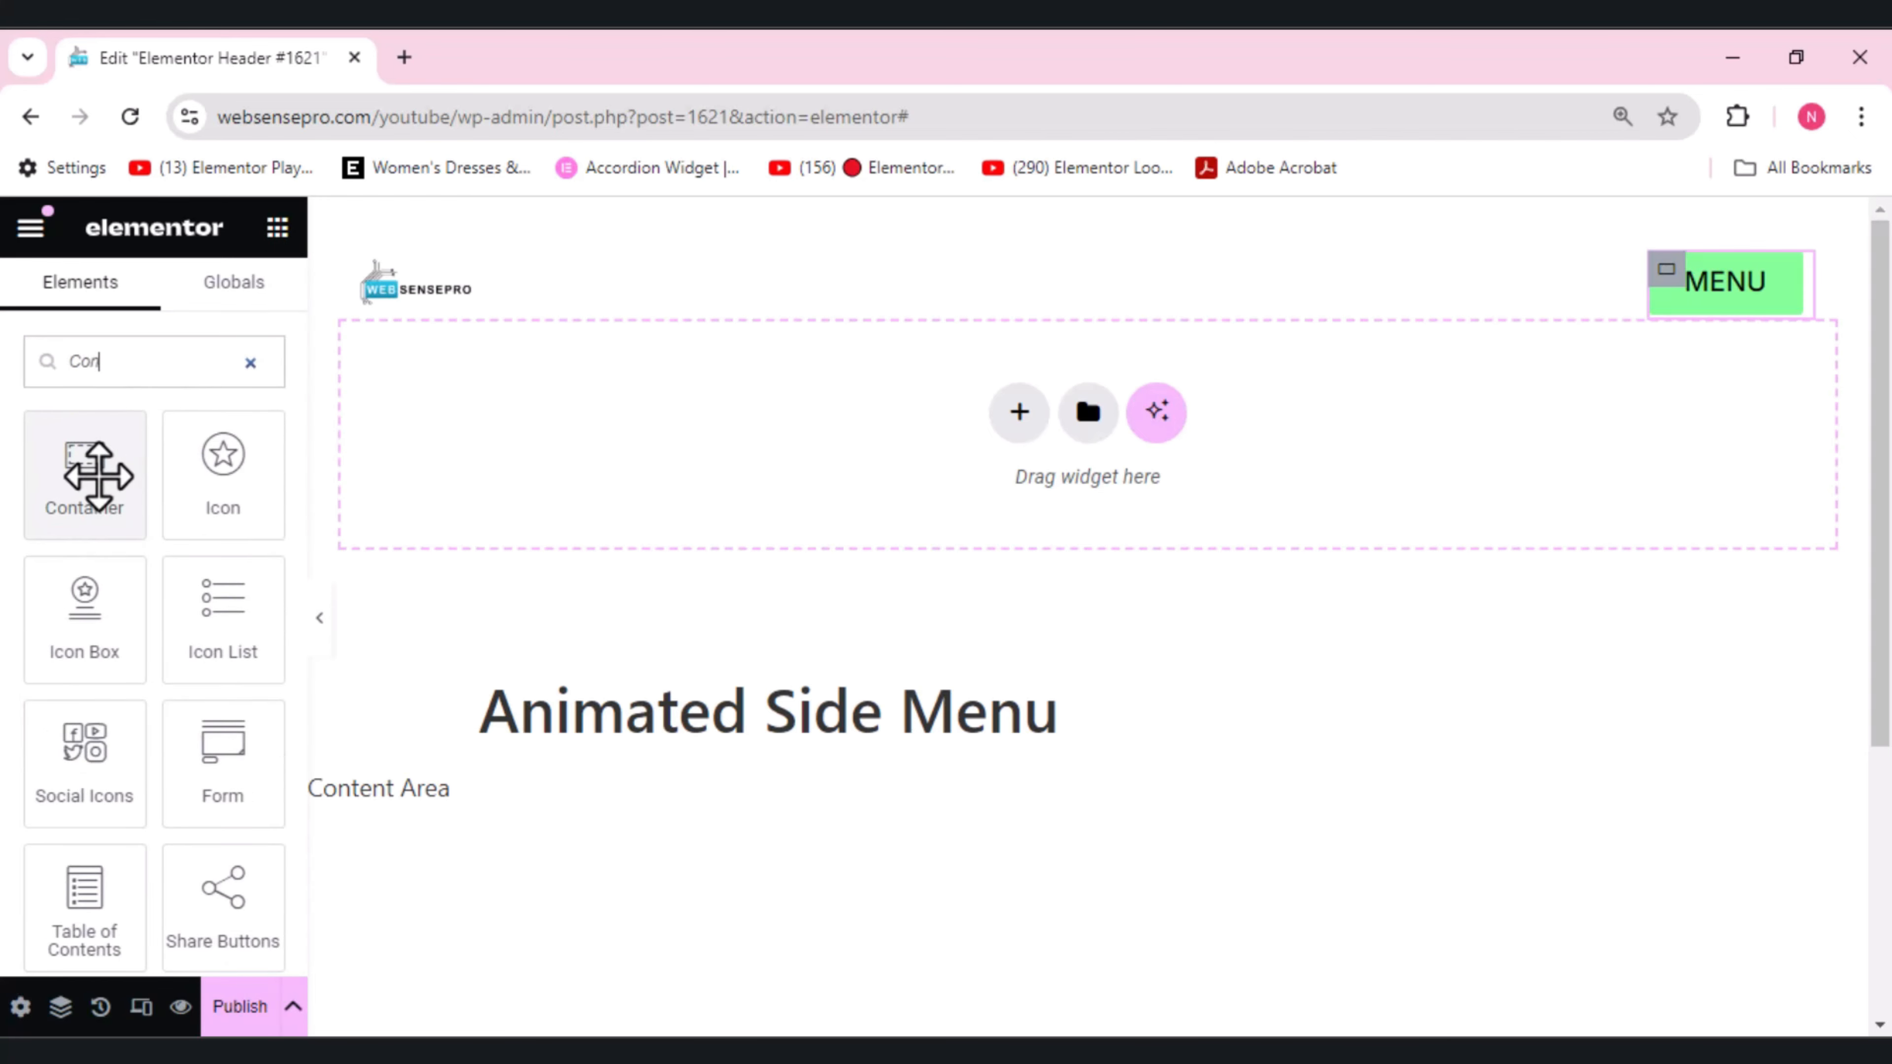
drag(93, 474, 570, 296)
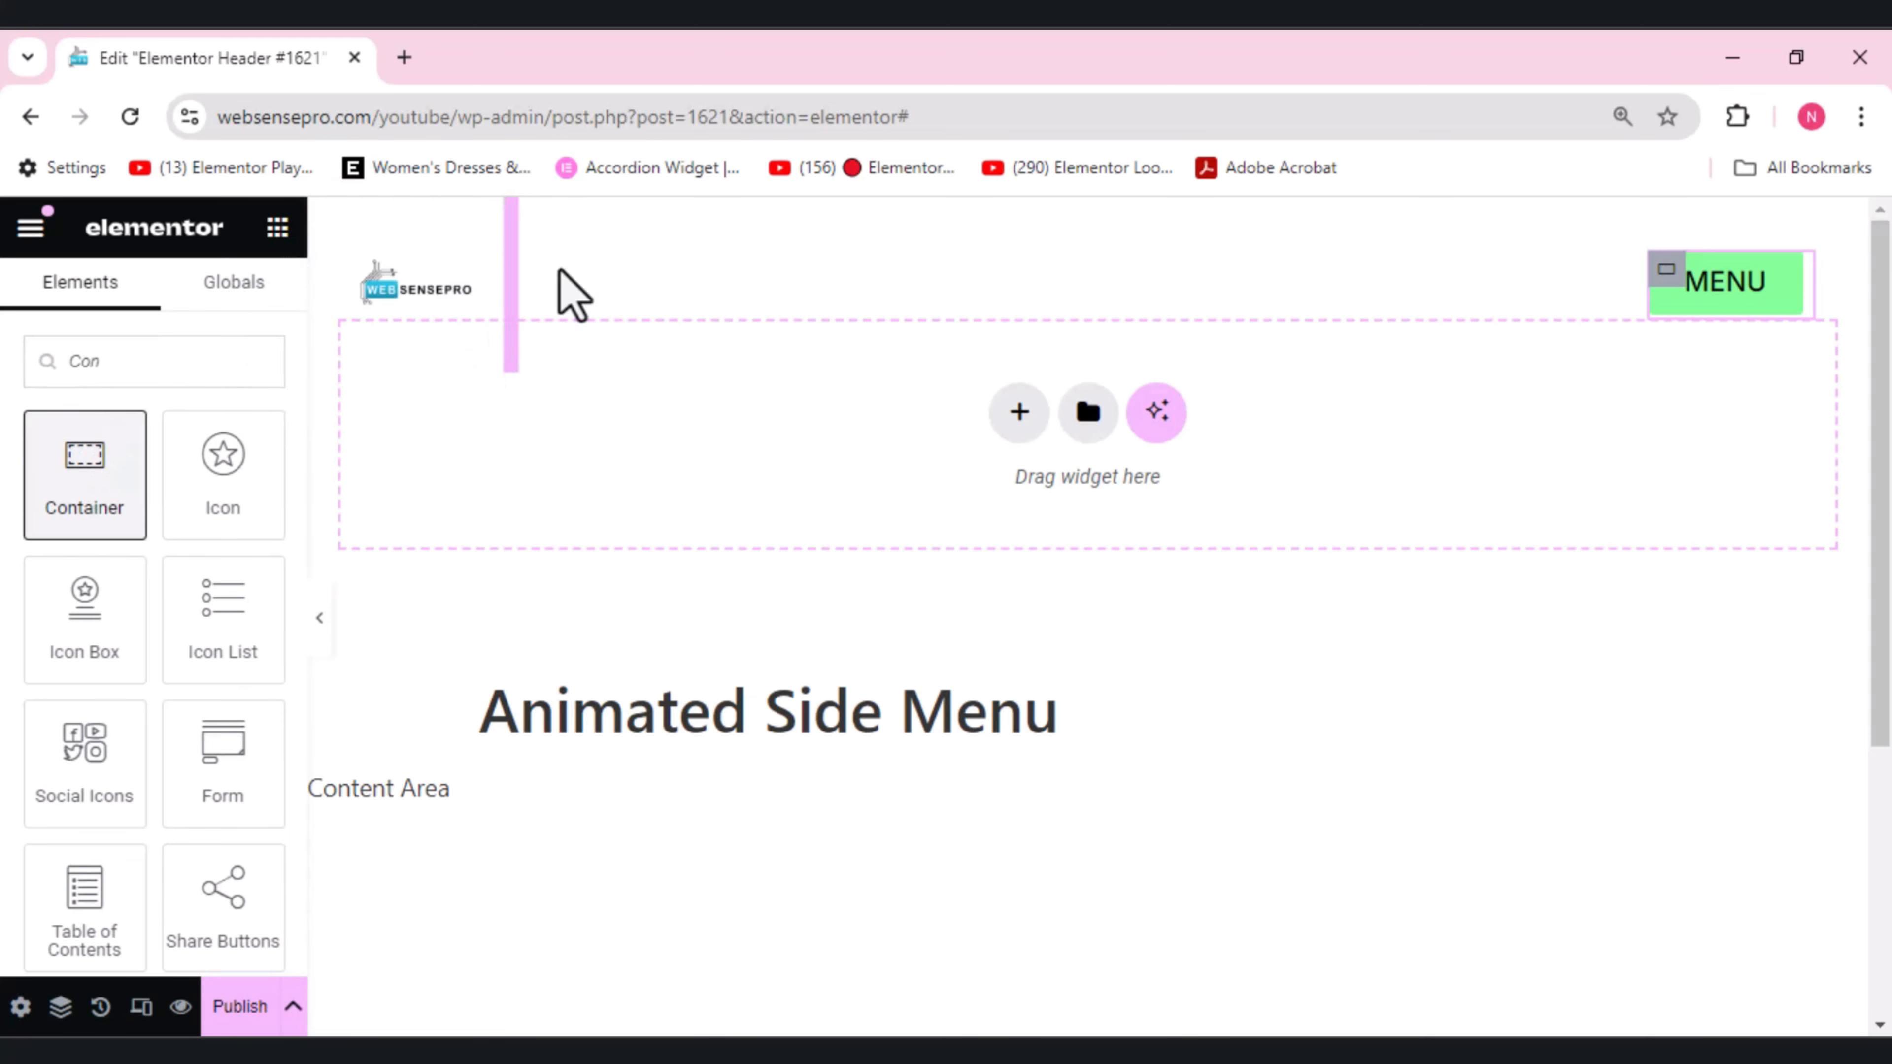
- Move the new empty container below the MENU button's container in the Navigator structure
right_click(1517, 540)
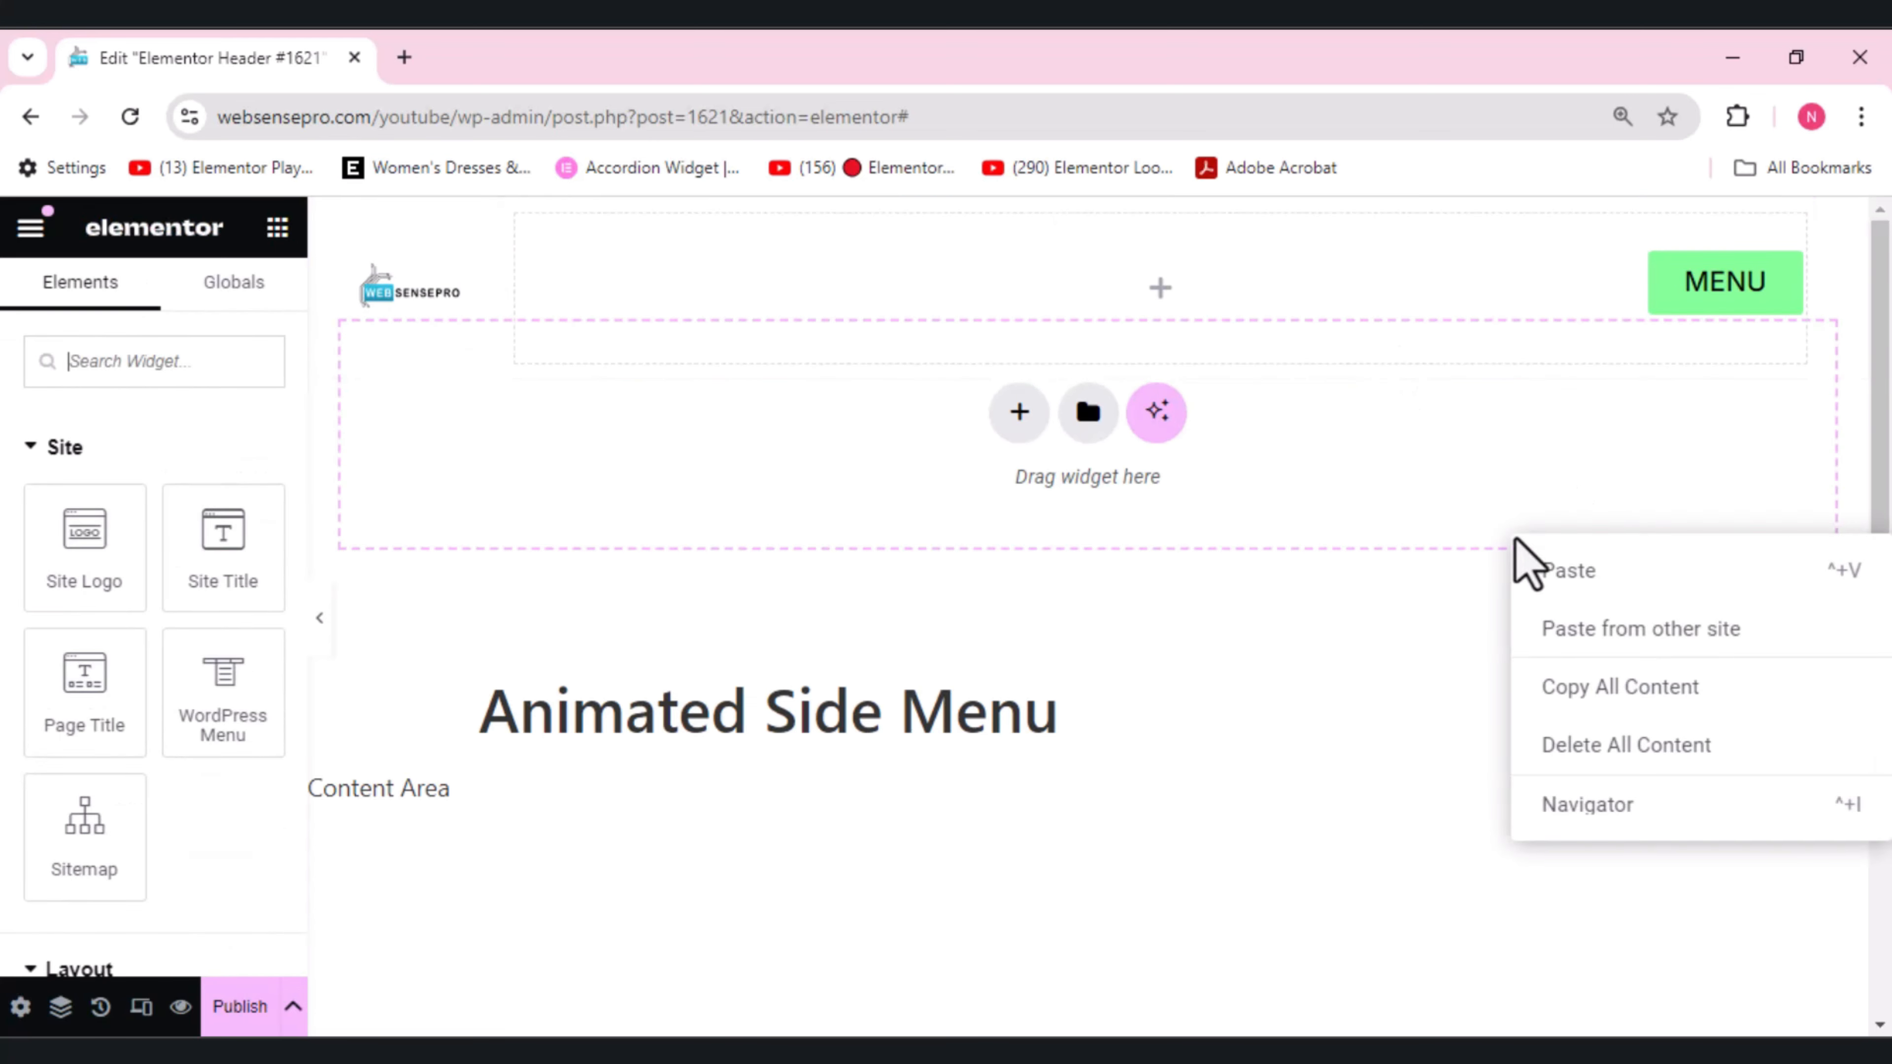
click(1562, 826)
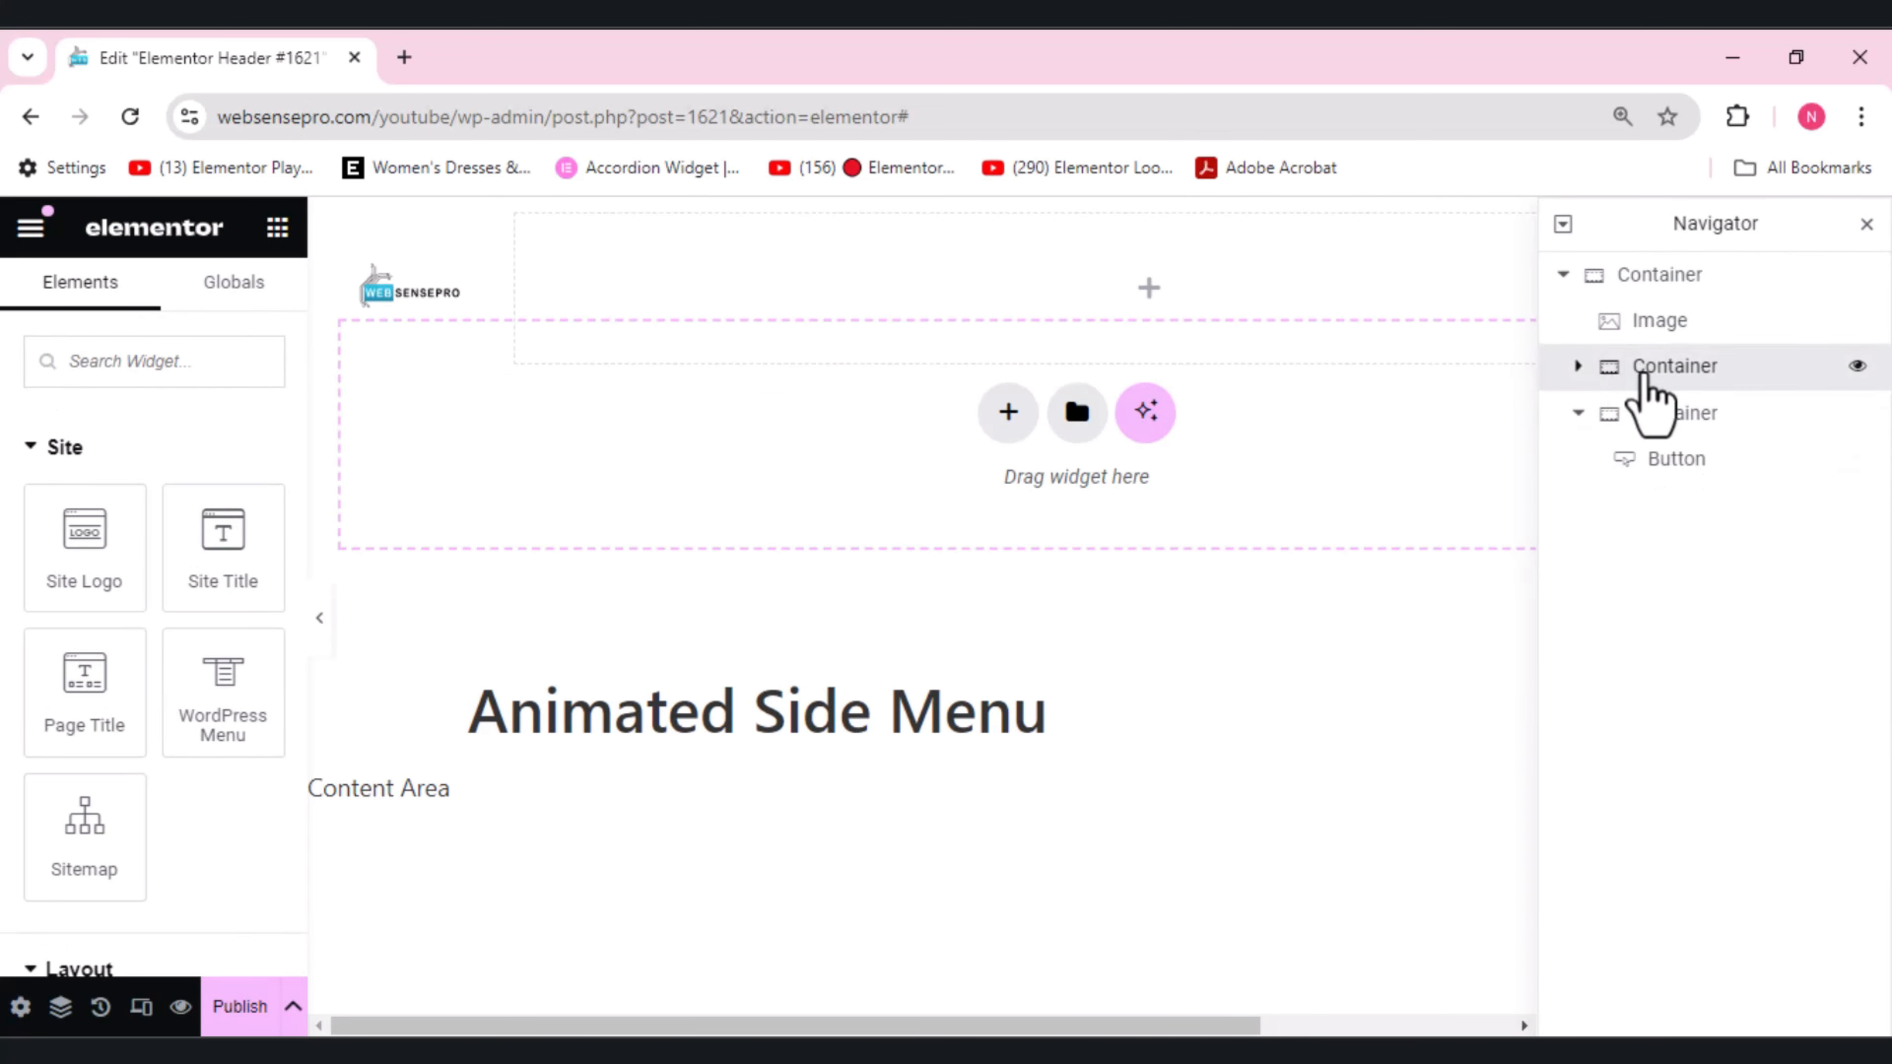
click(1646, 372)
click(1578, 415)
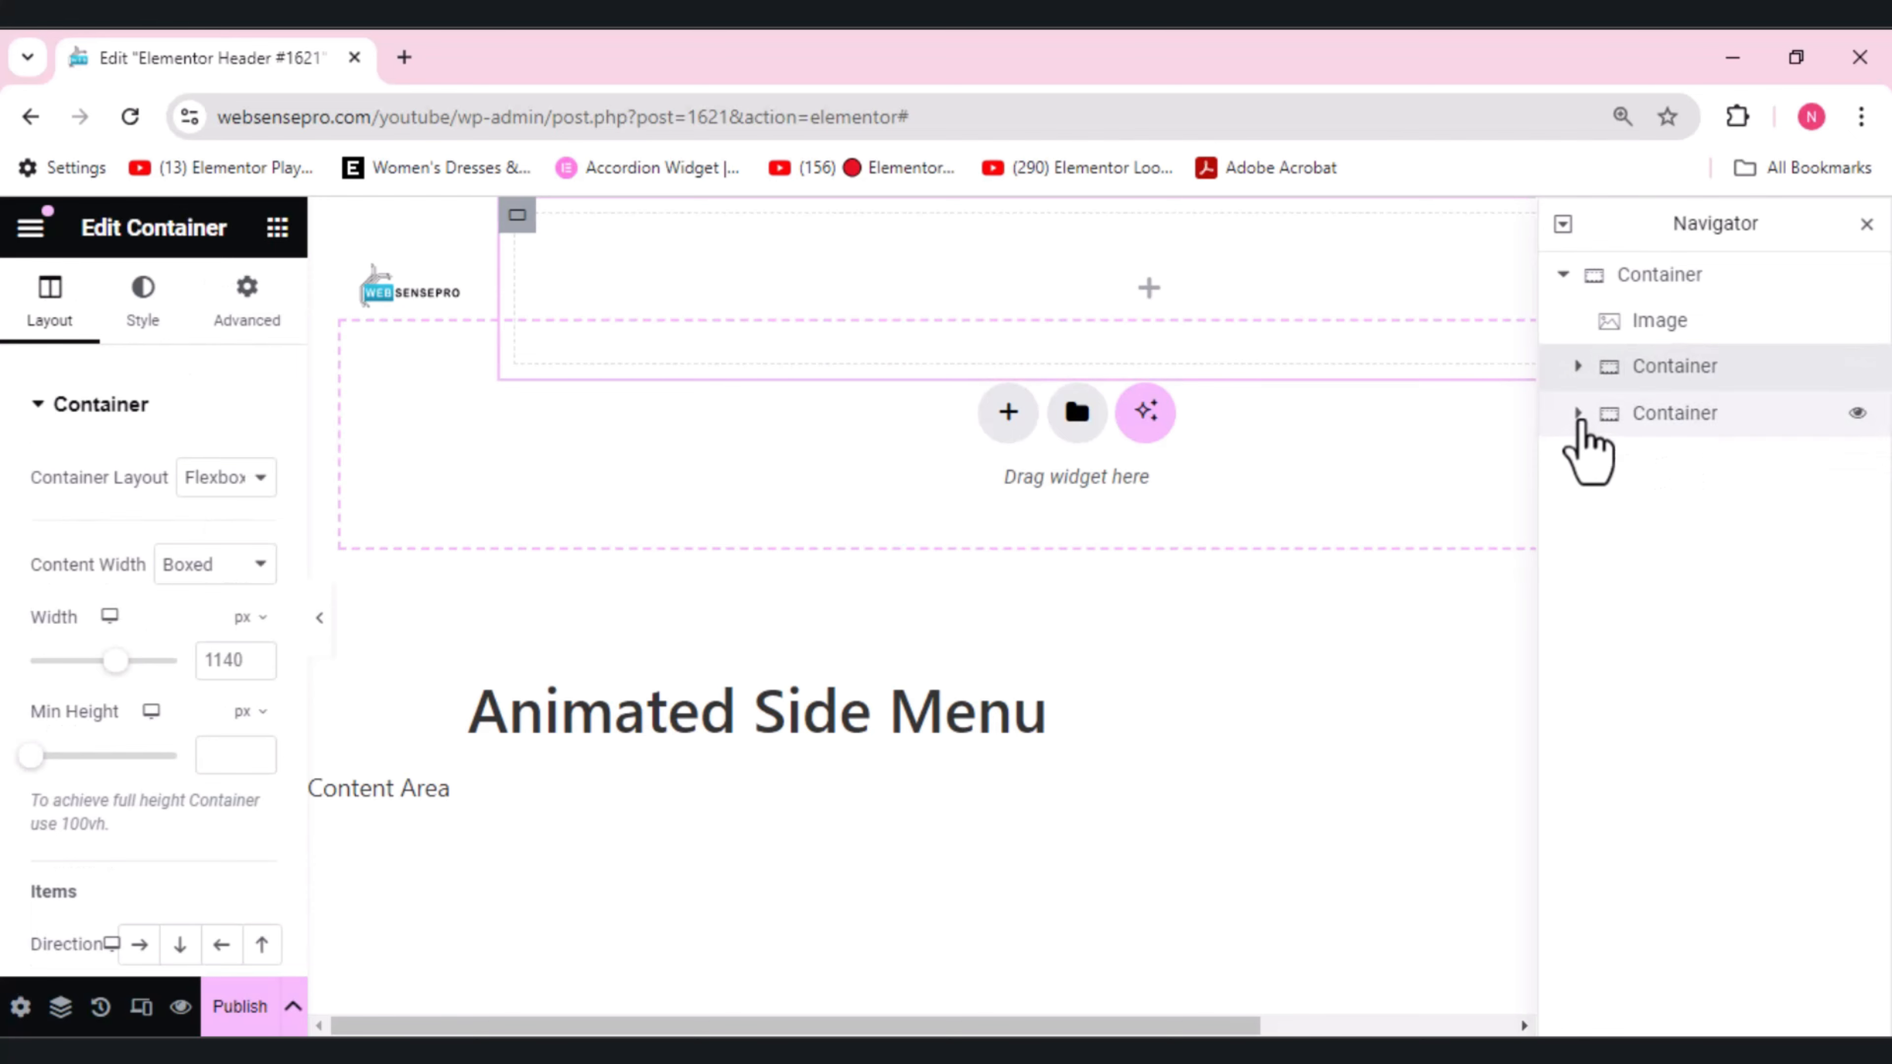
drag(1660, 379, 1656, 464)
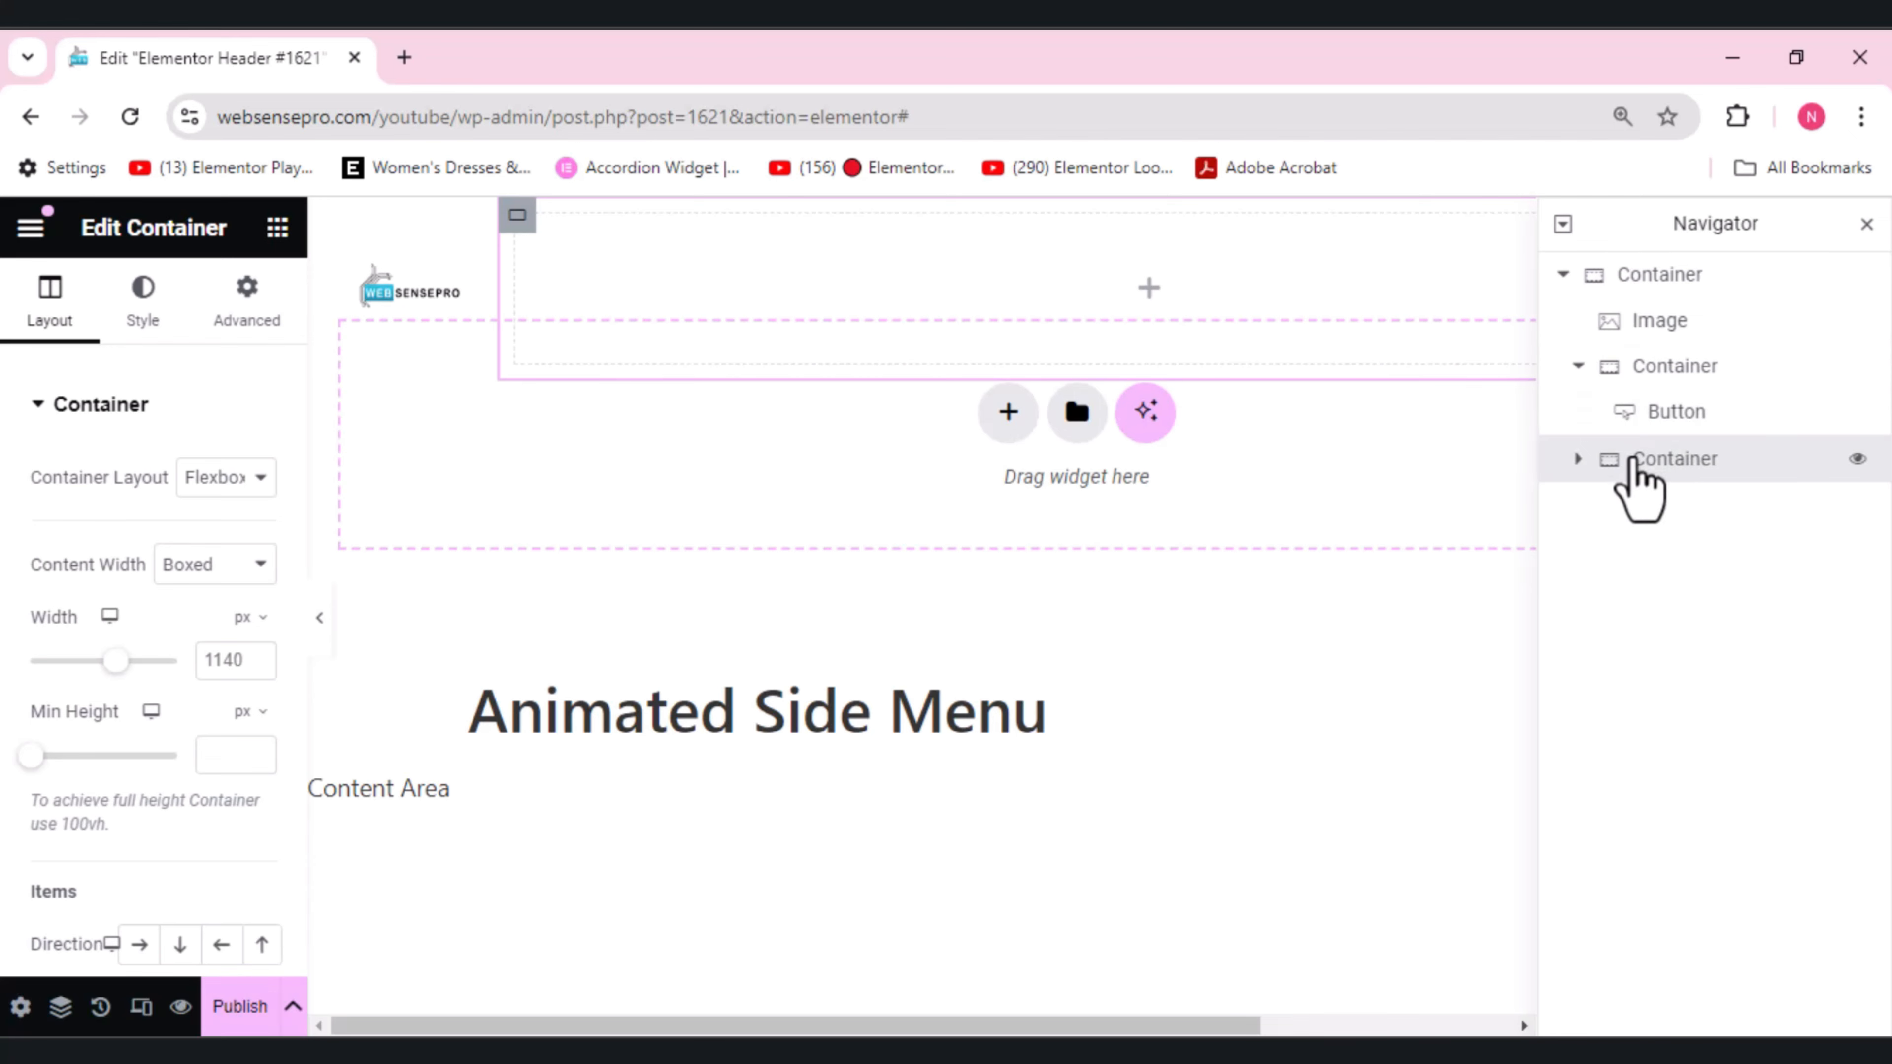
- Set the new empty container's content width to Full Width and its width to 480 px
click(220, 570)
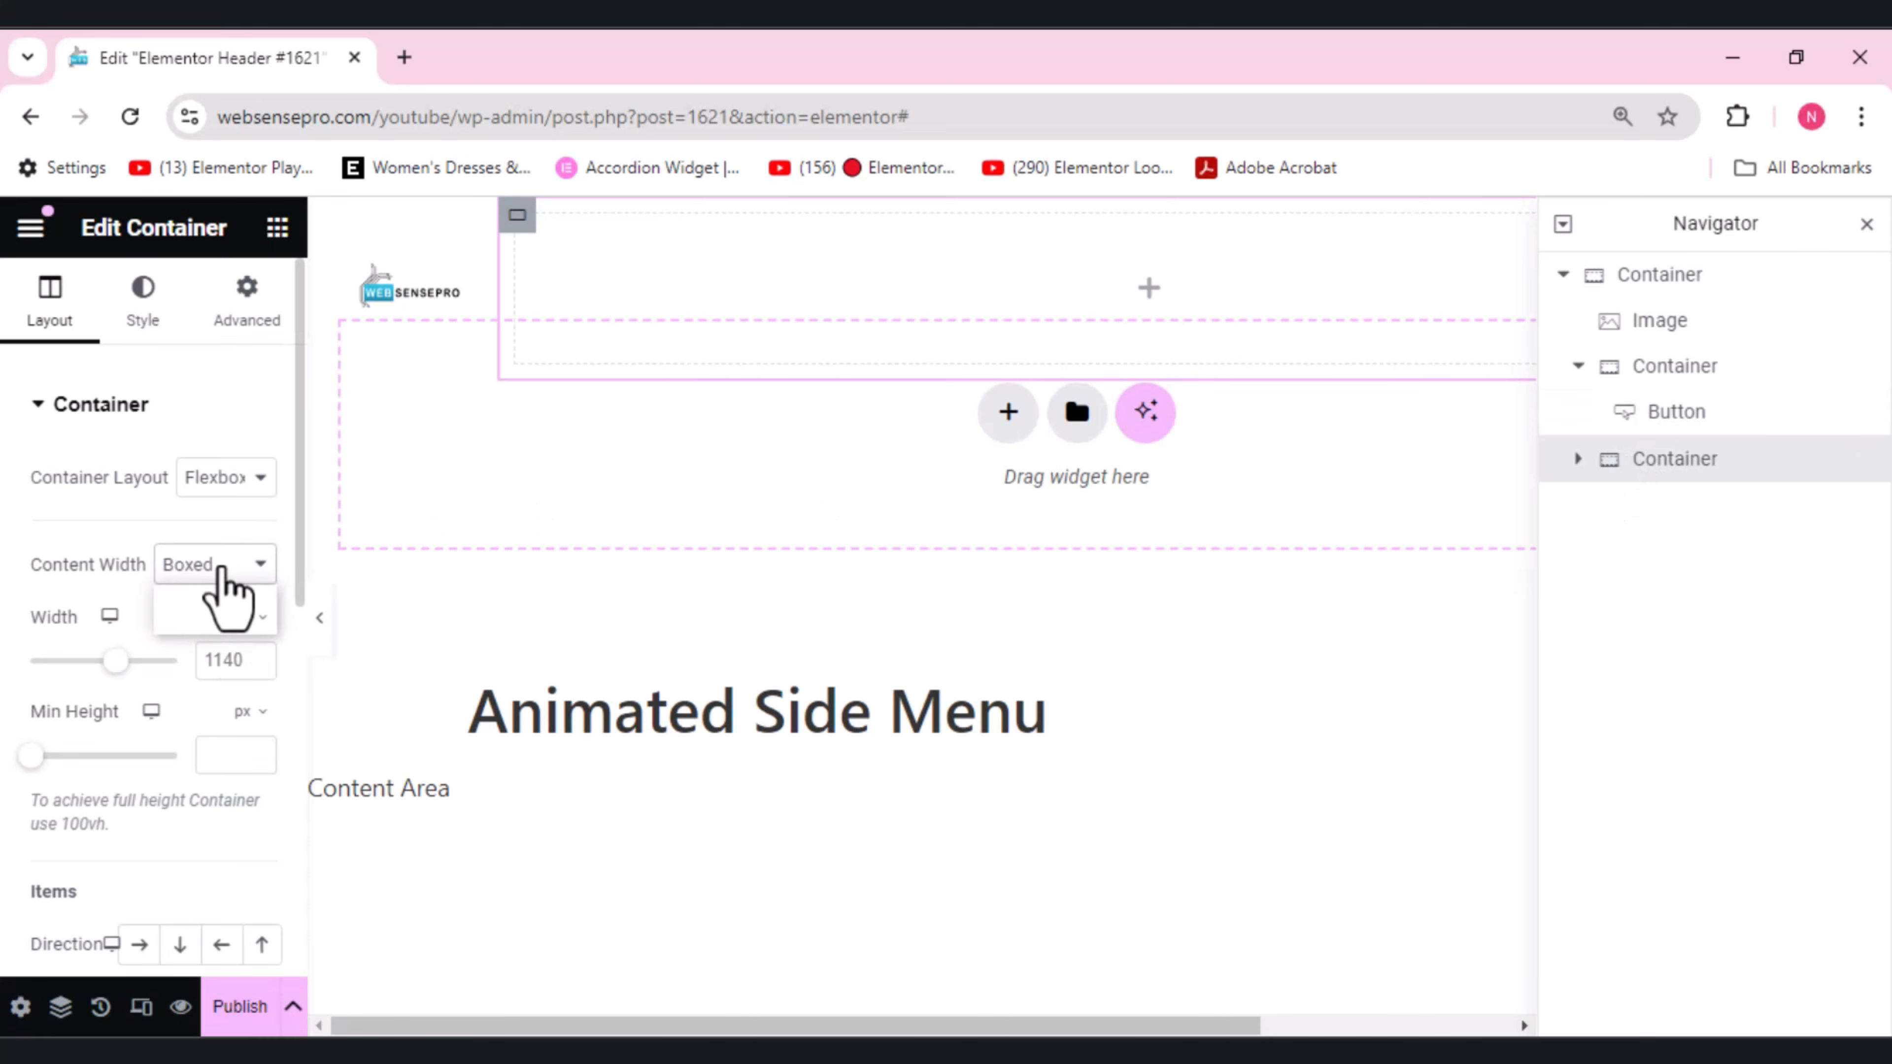
click(213, 621)
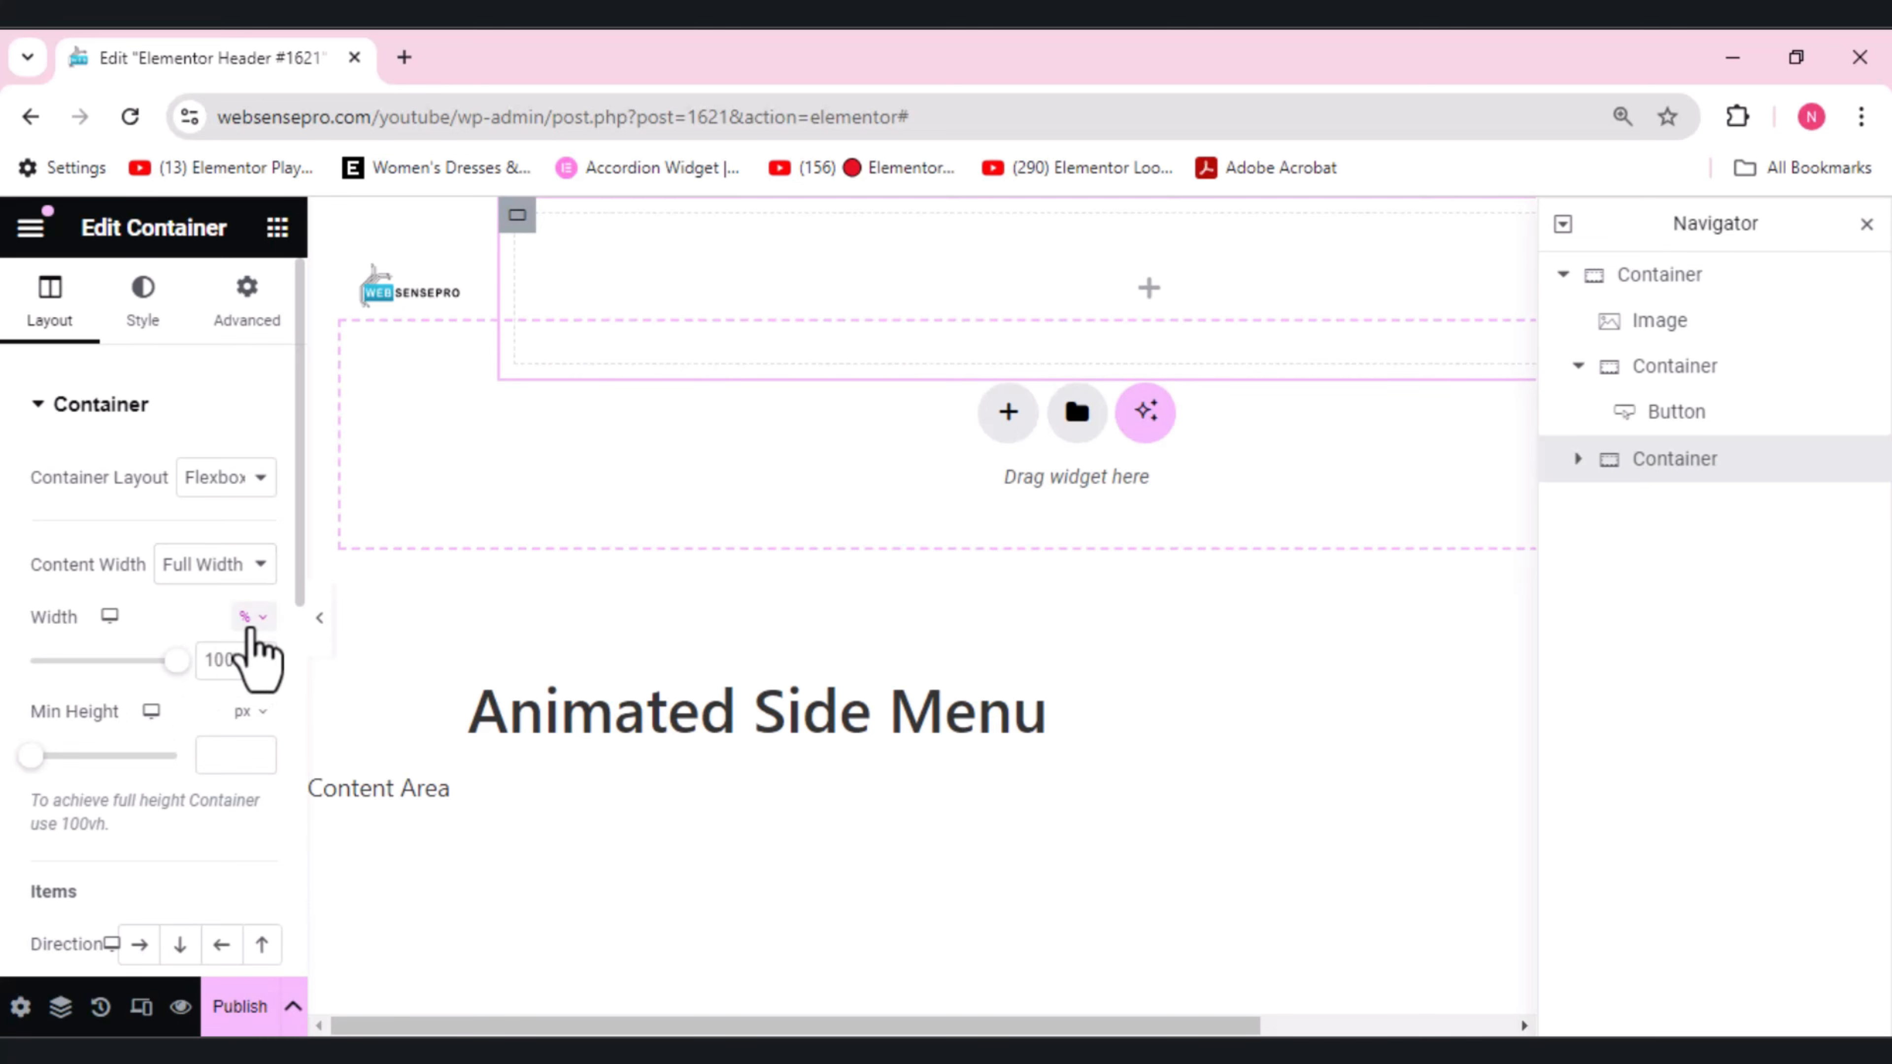
click(248, 625)
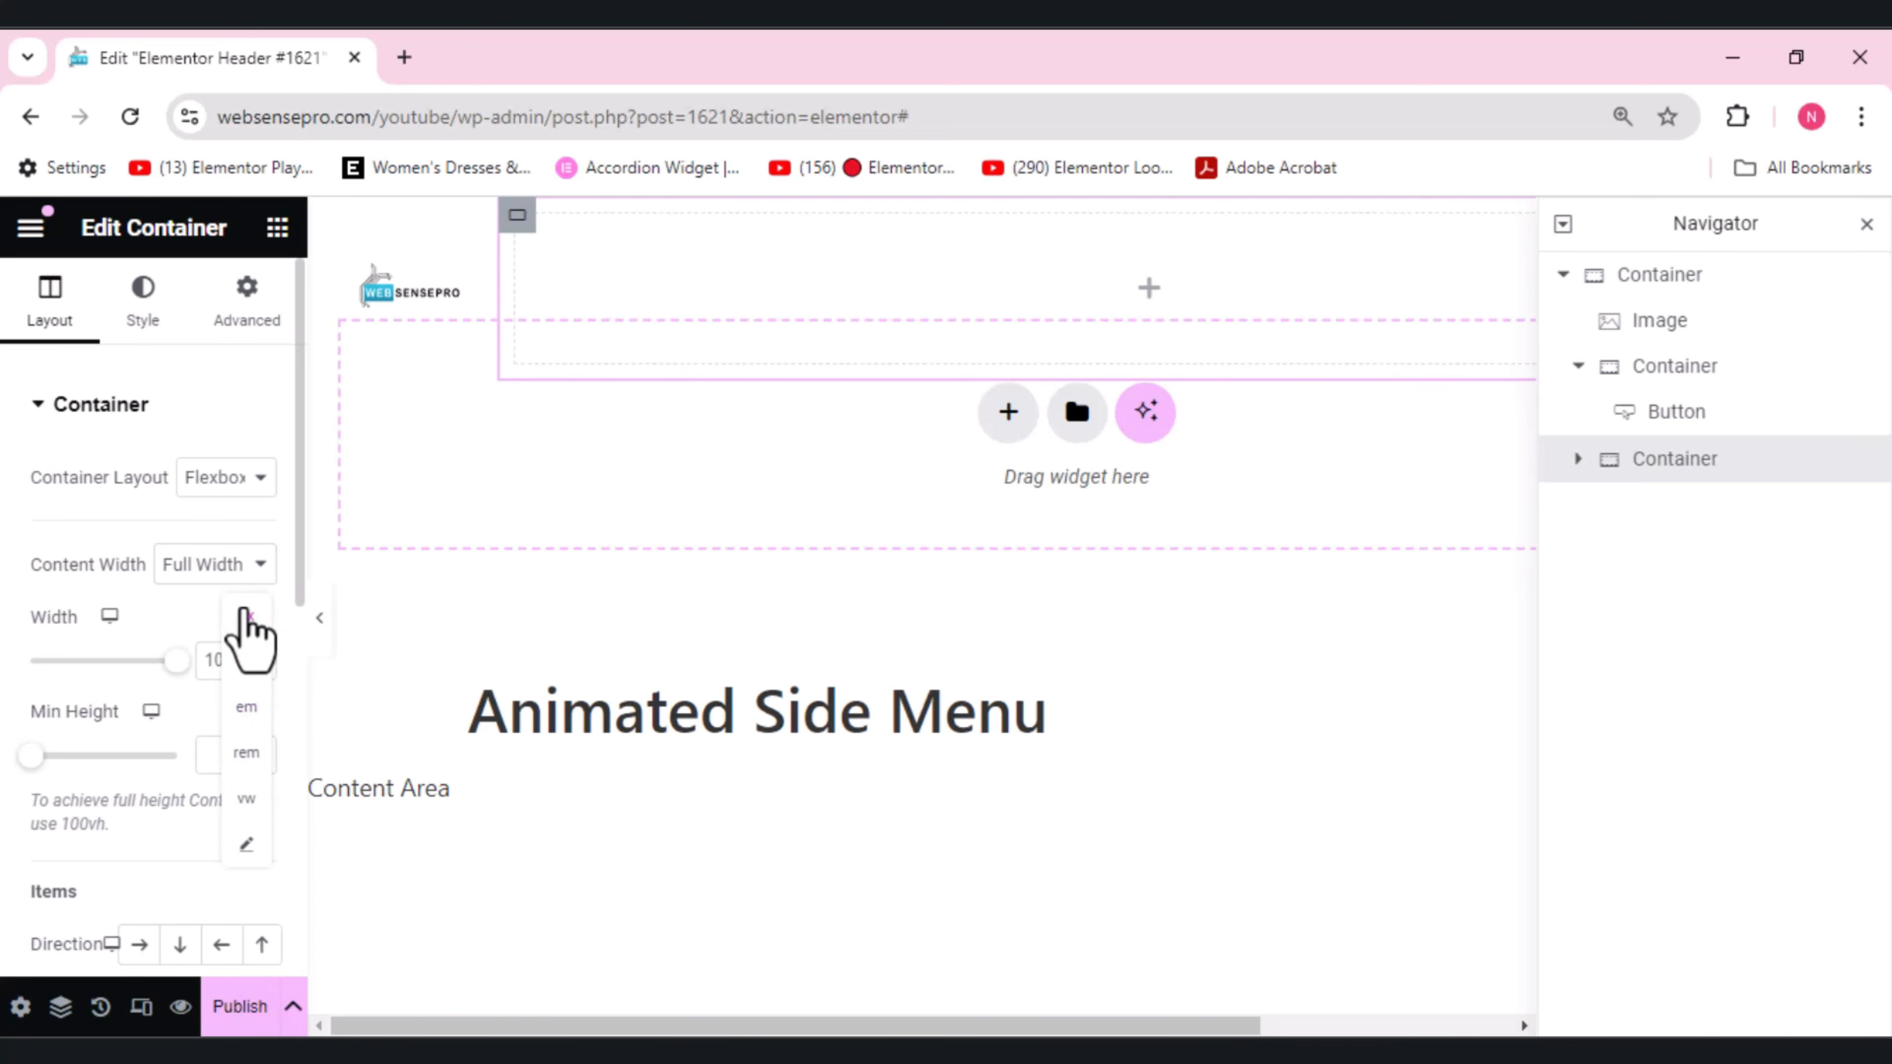
click(246, 618)
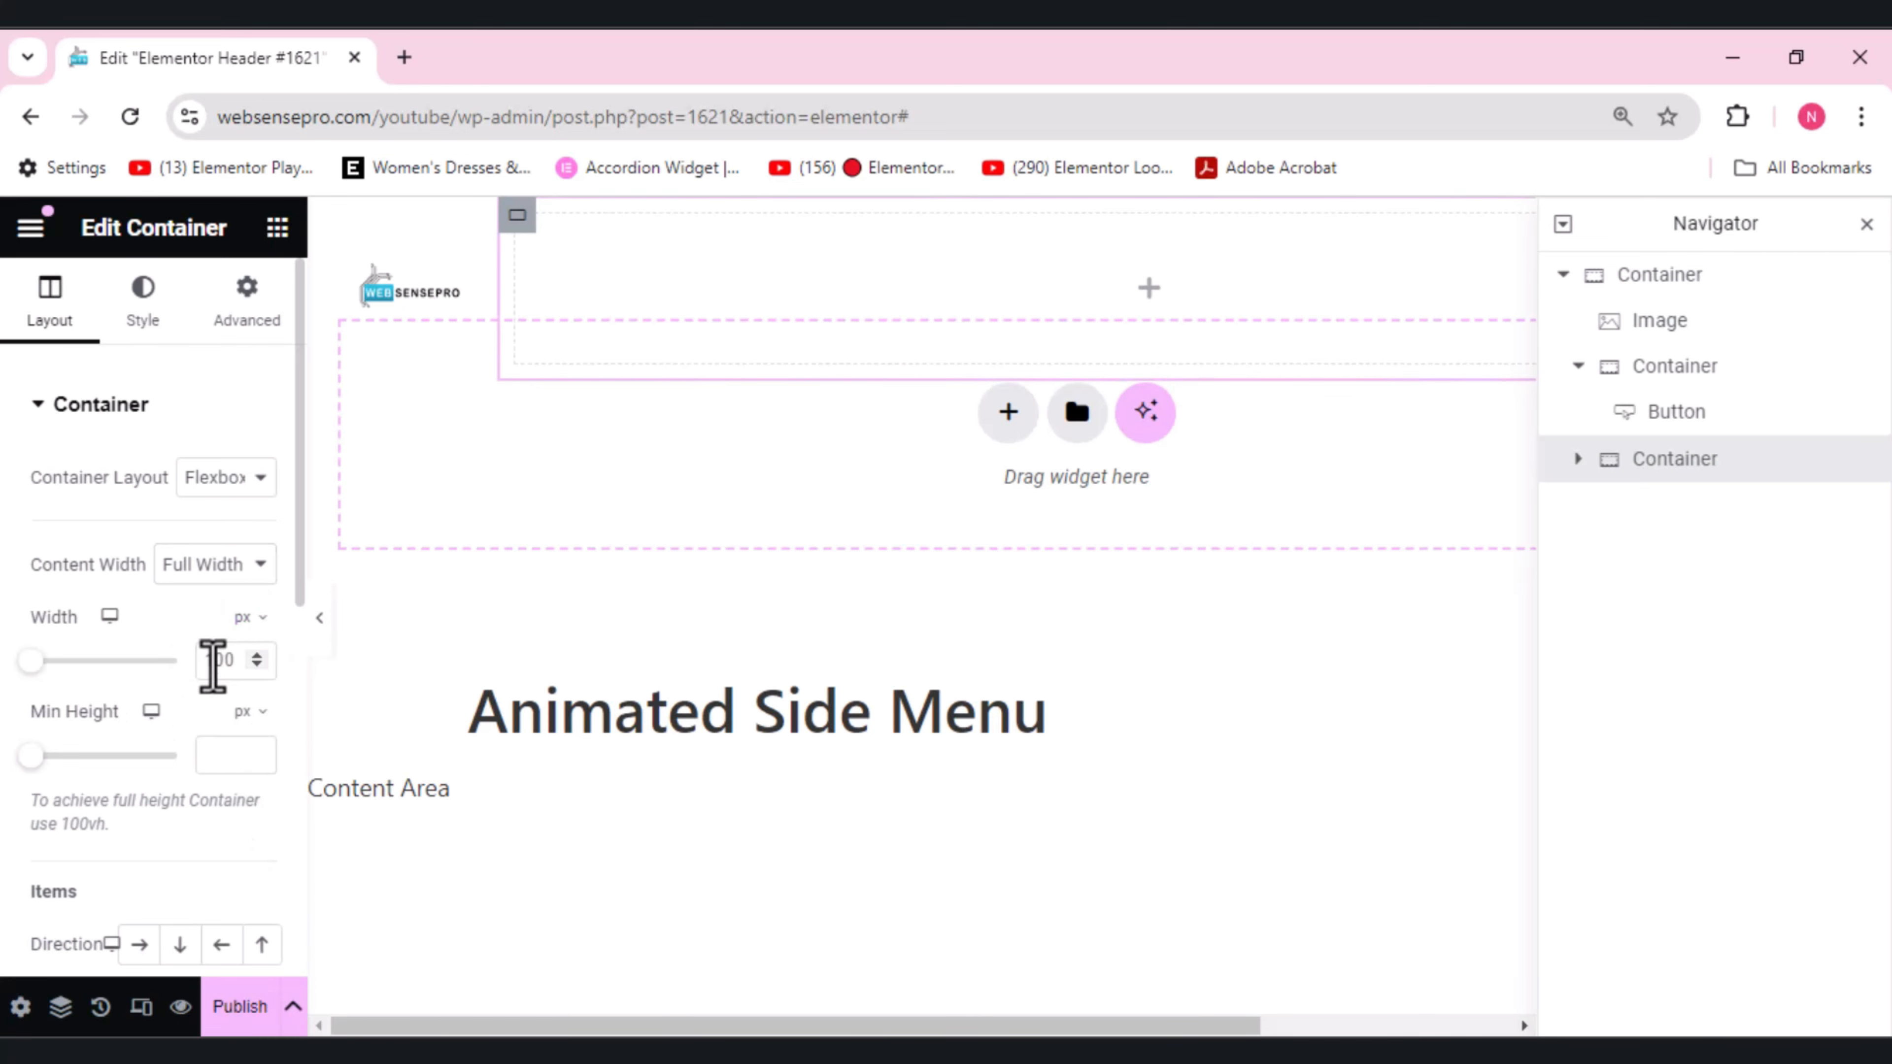
text(48)
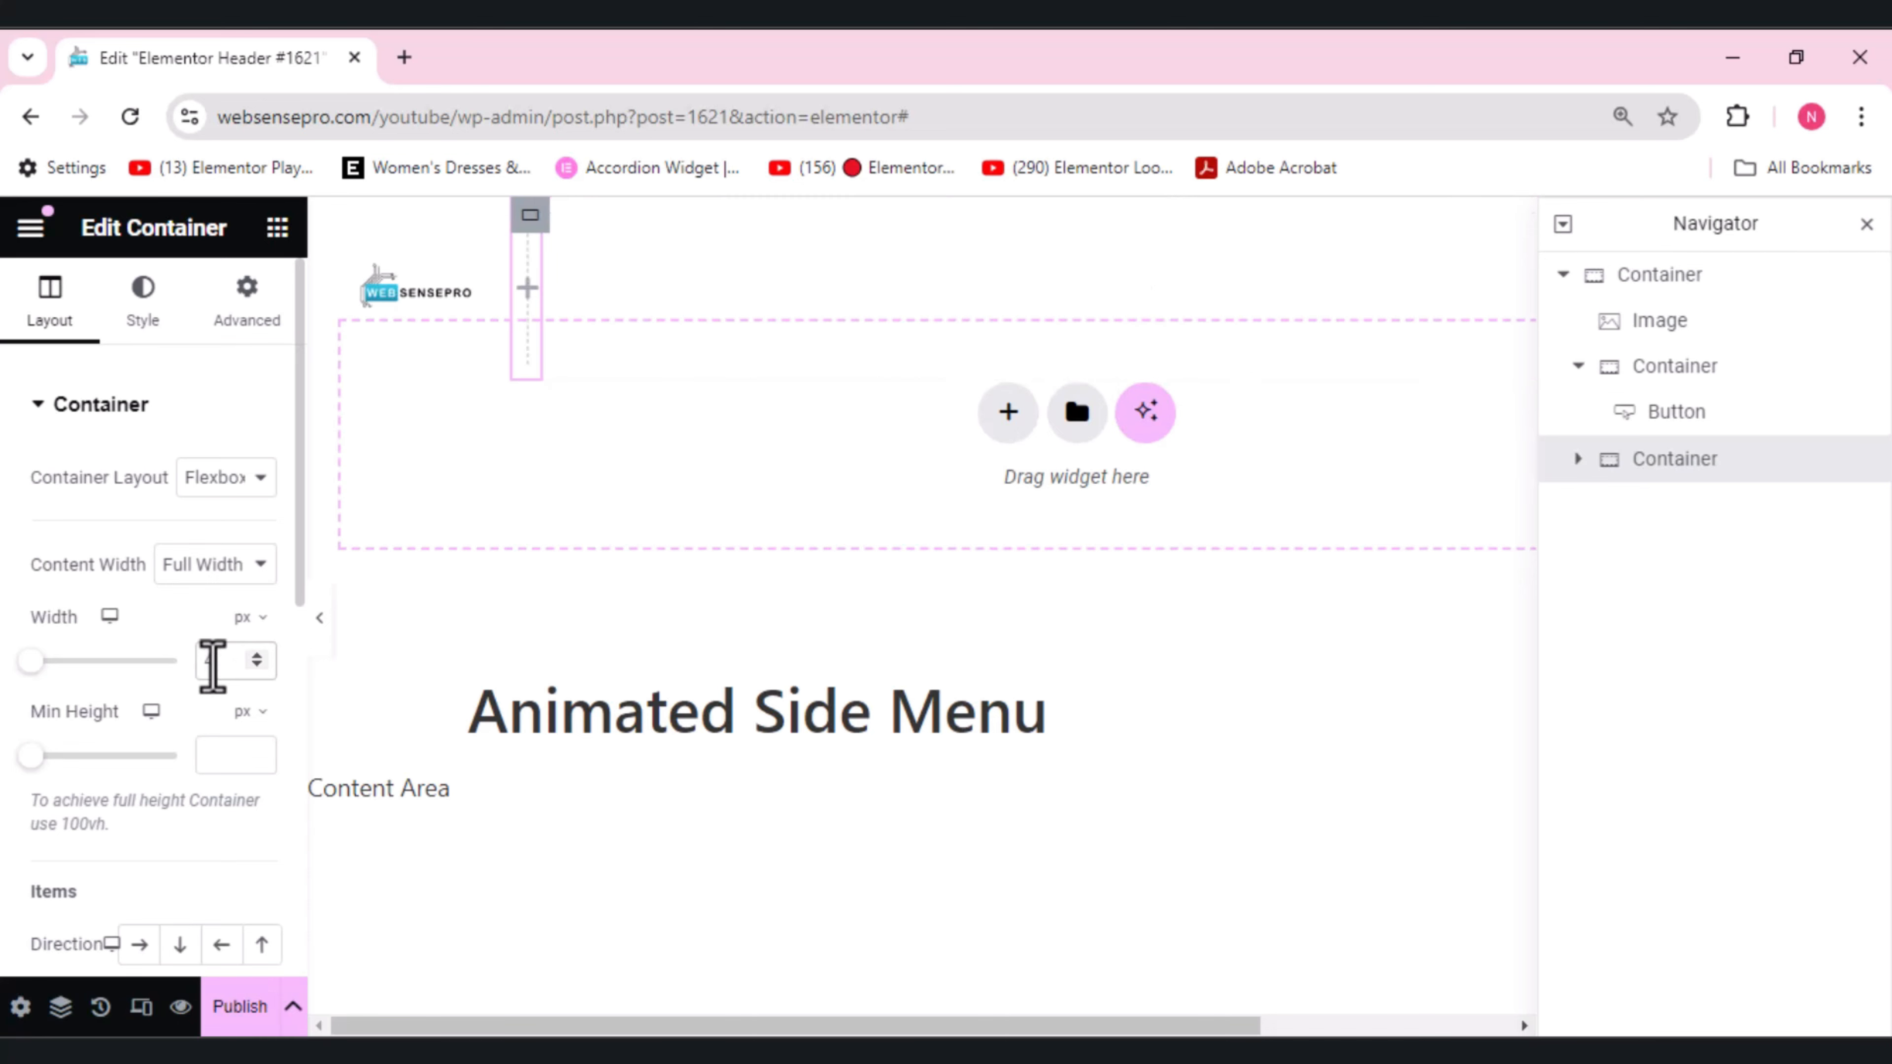
text(0)
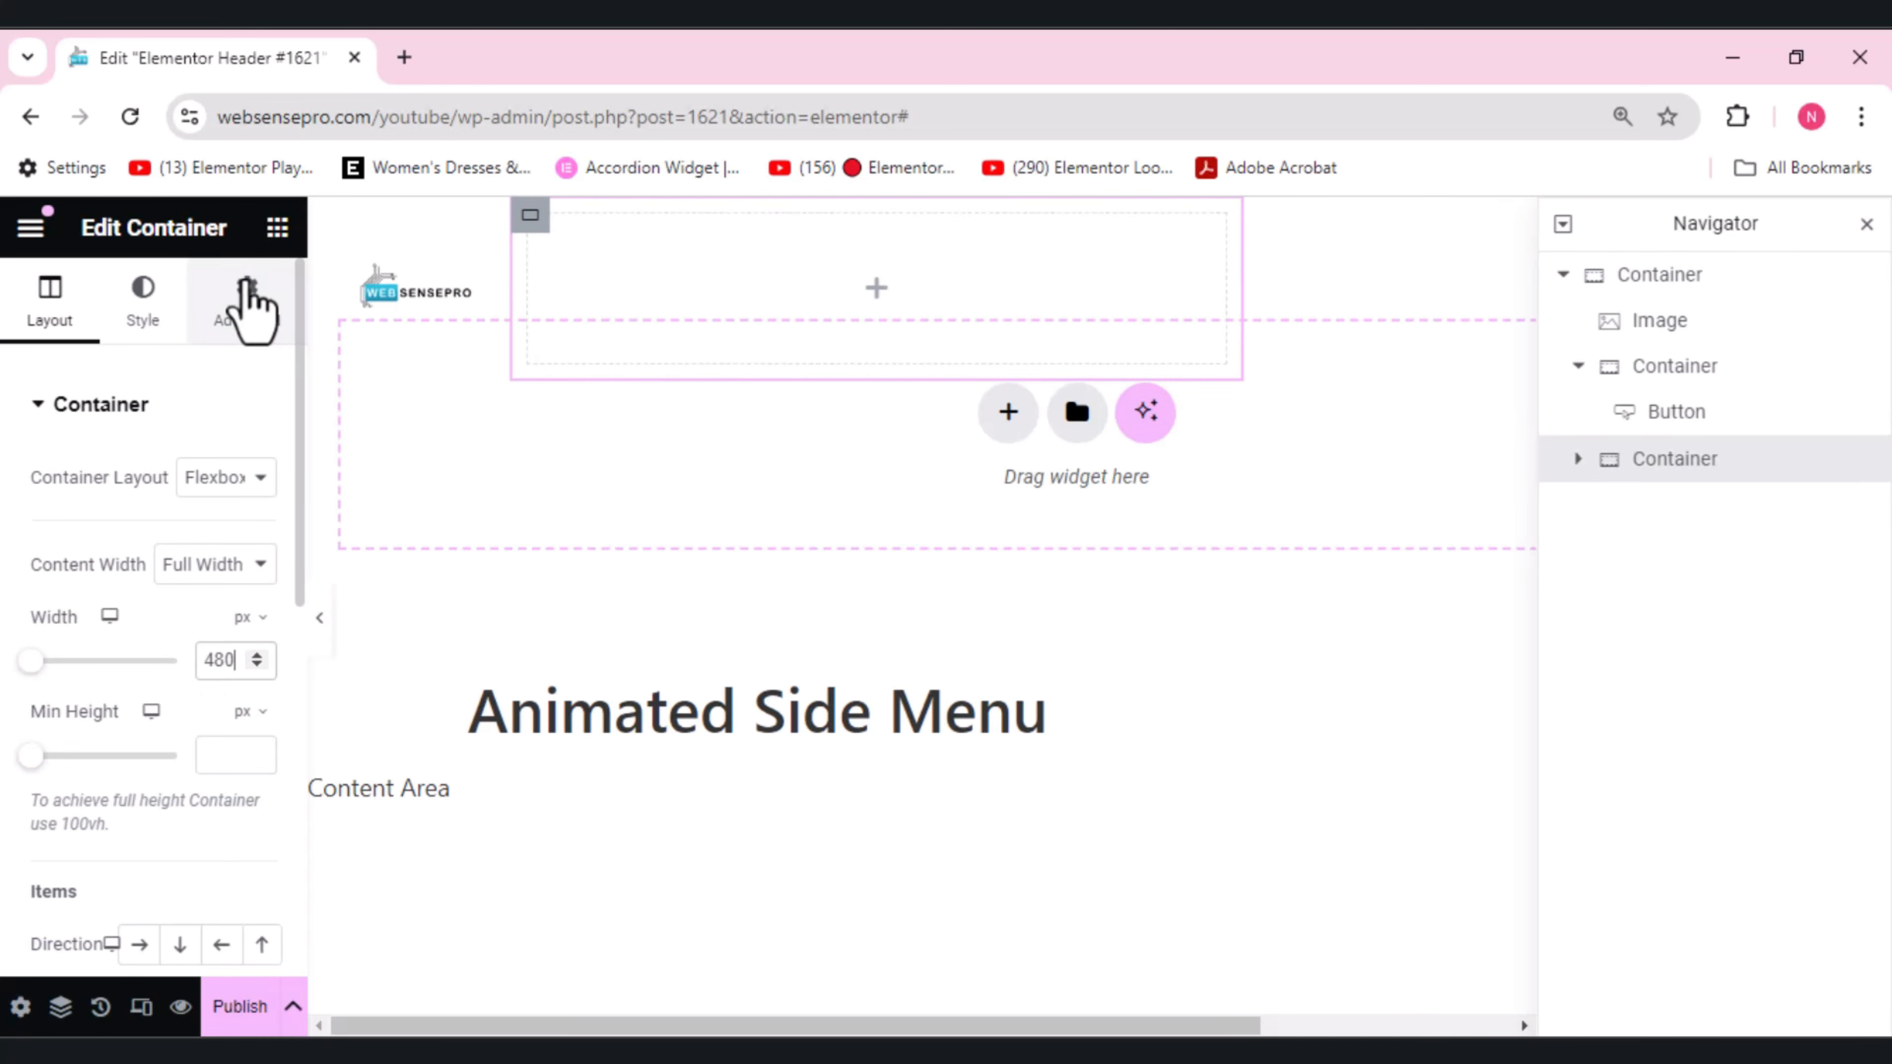
- Position the container as Absolute, with right horizontal orientation and a horizontal offset of 10 px
click(247, 286)
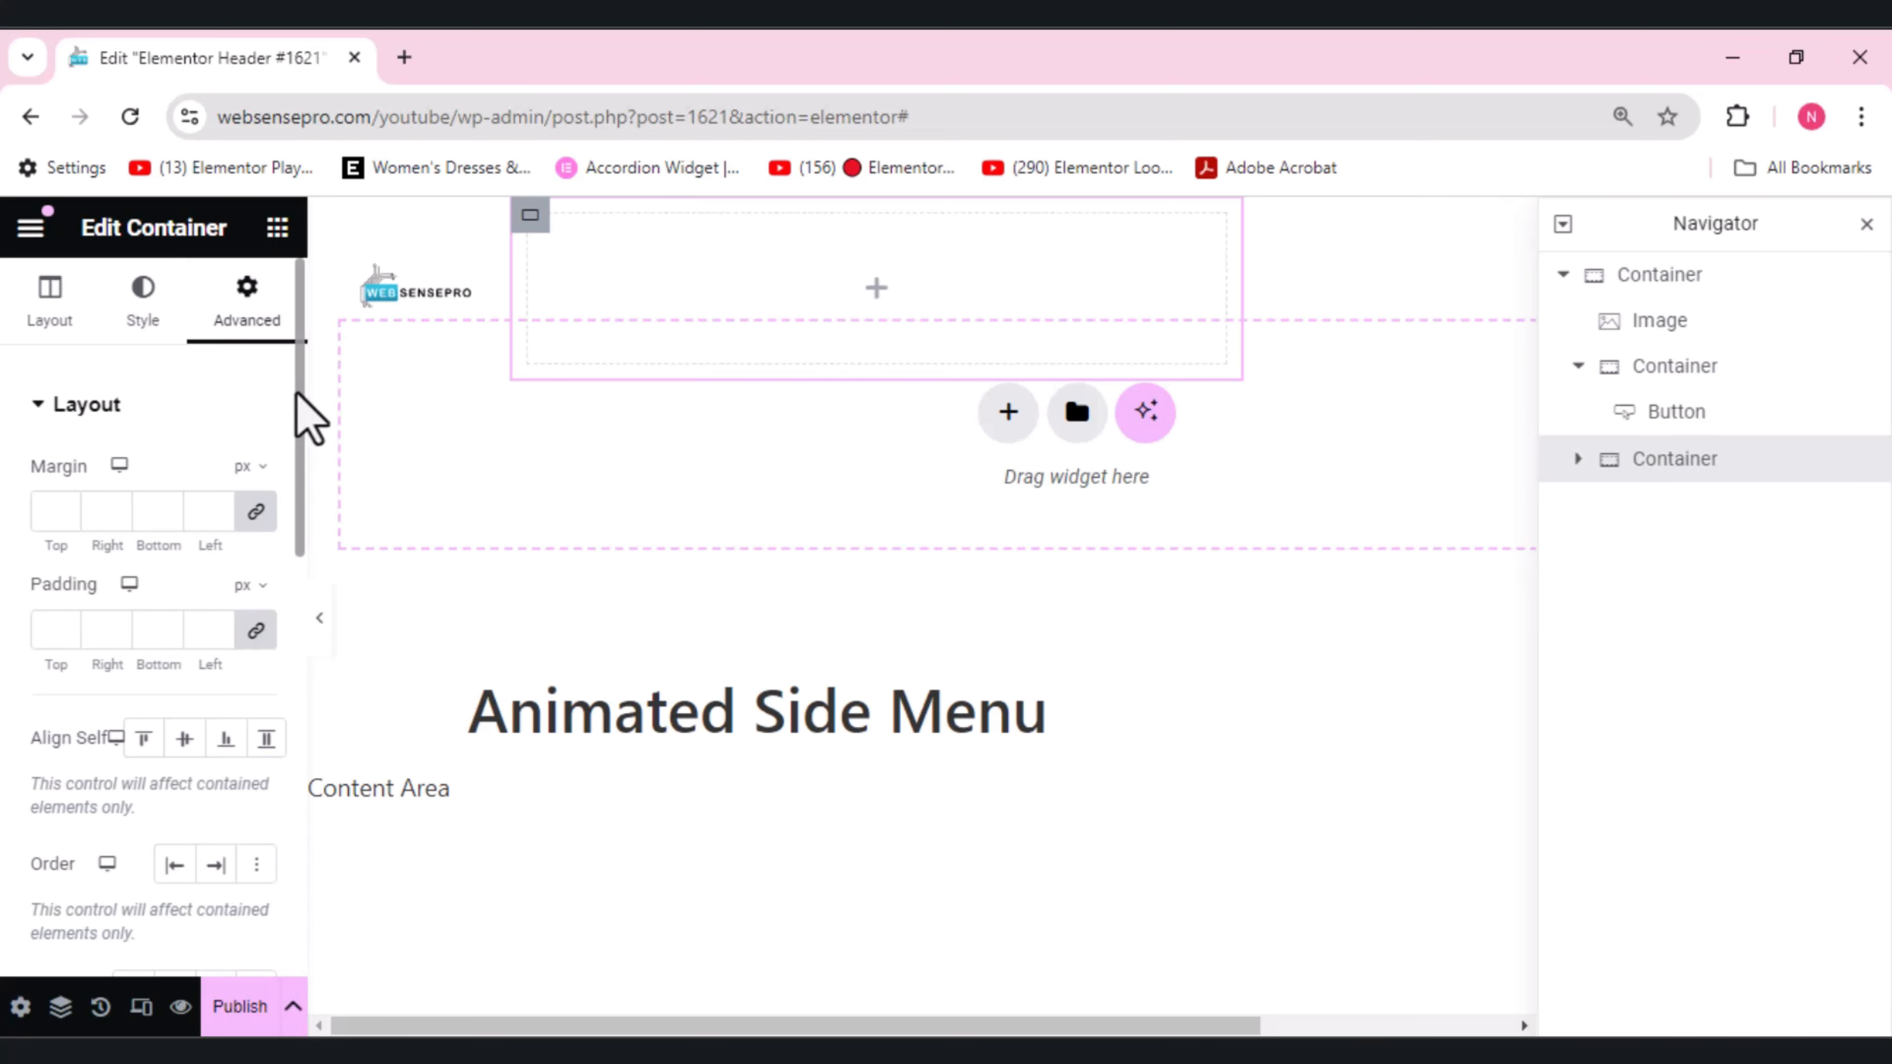
drag(296, 397, 298, 655)
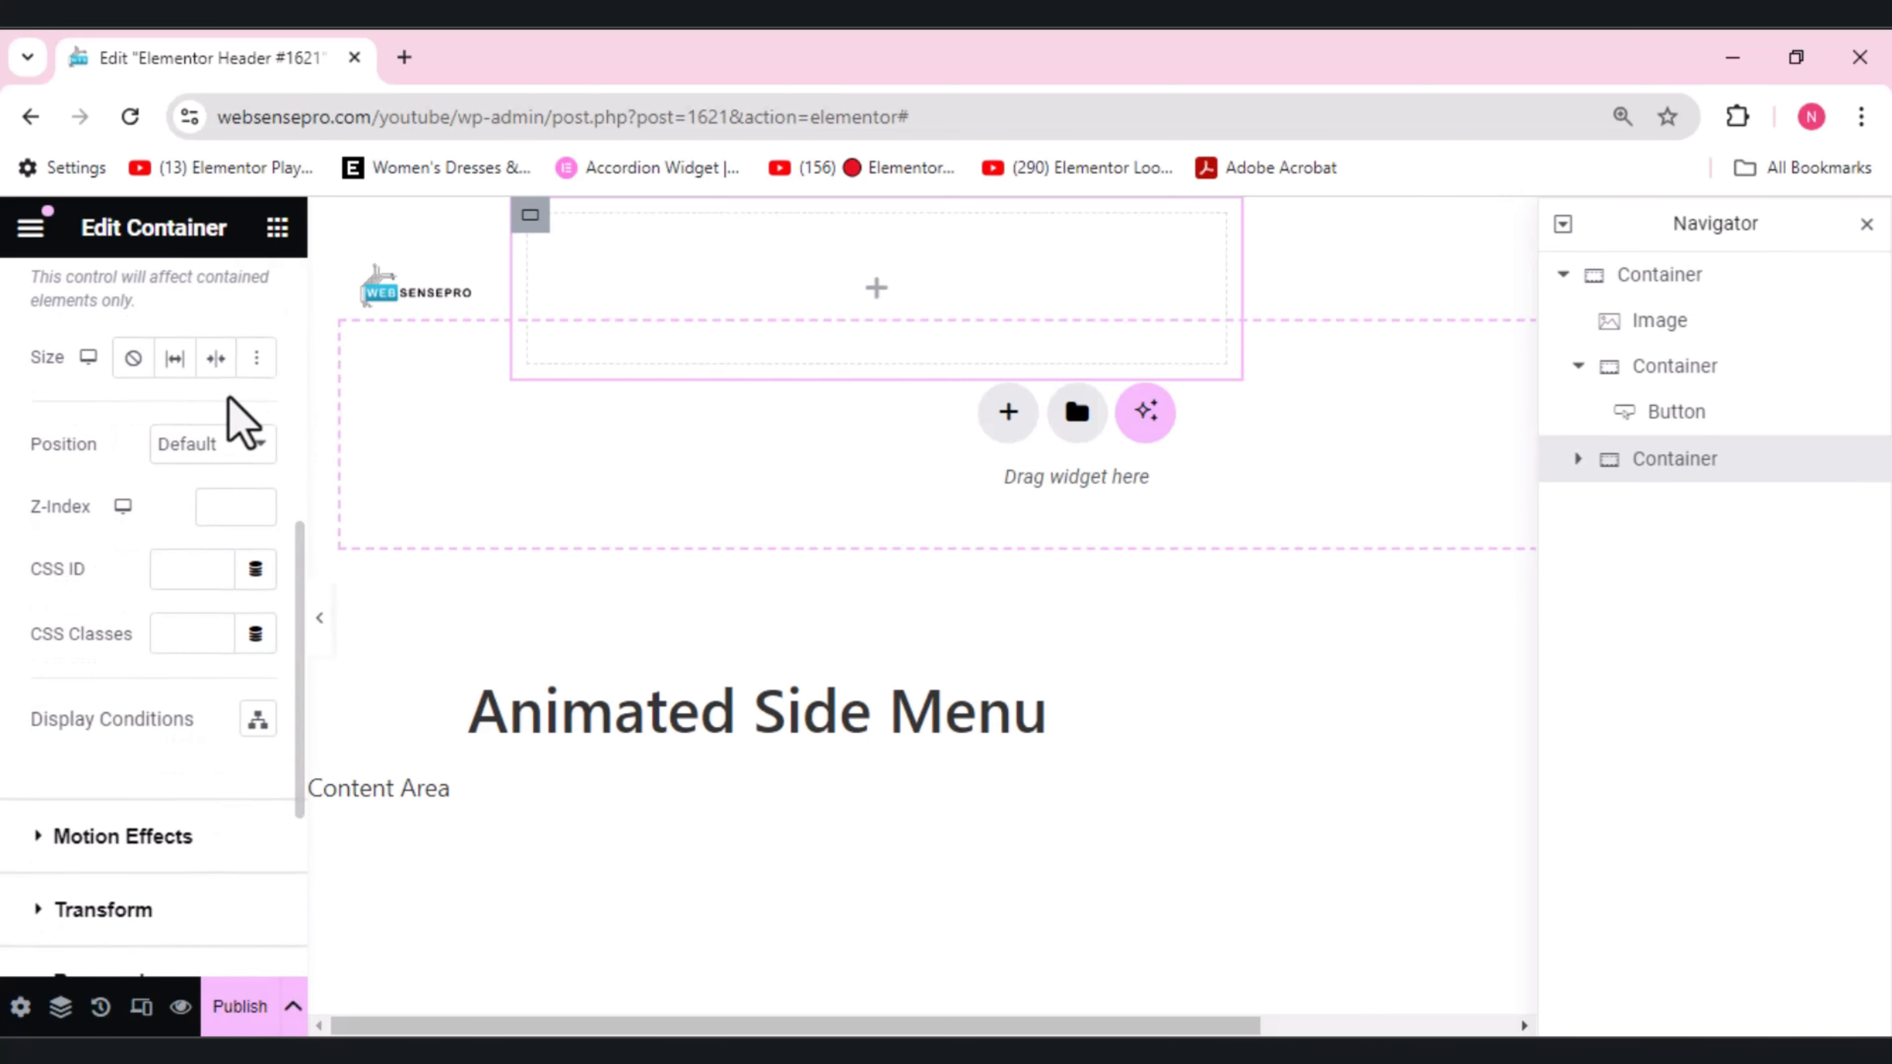
click(227, 446)
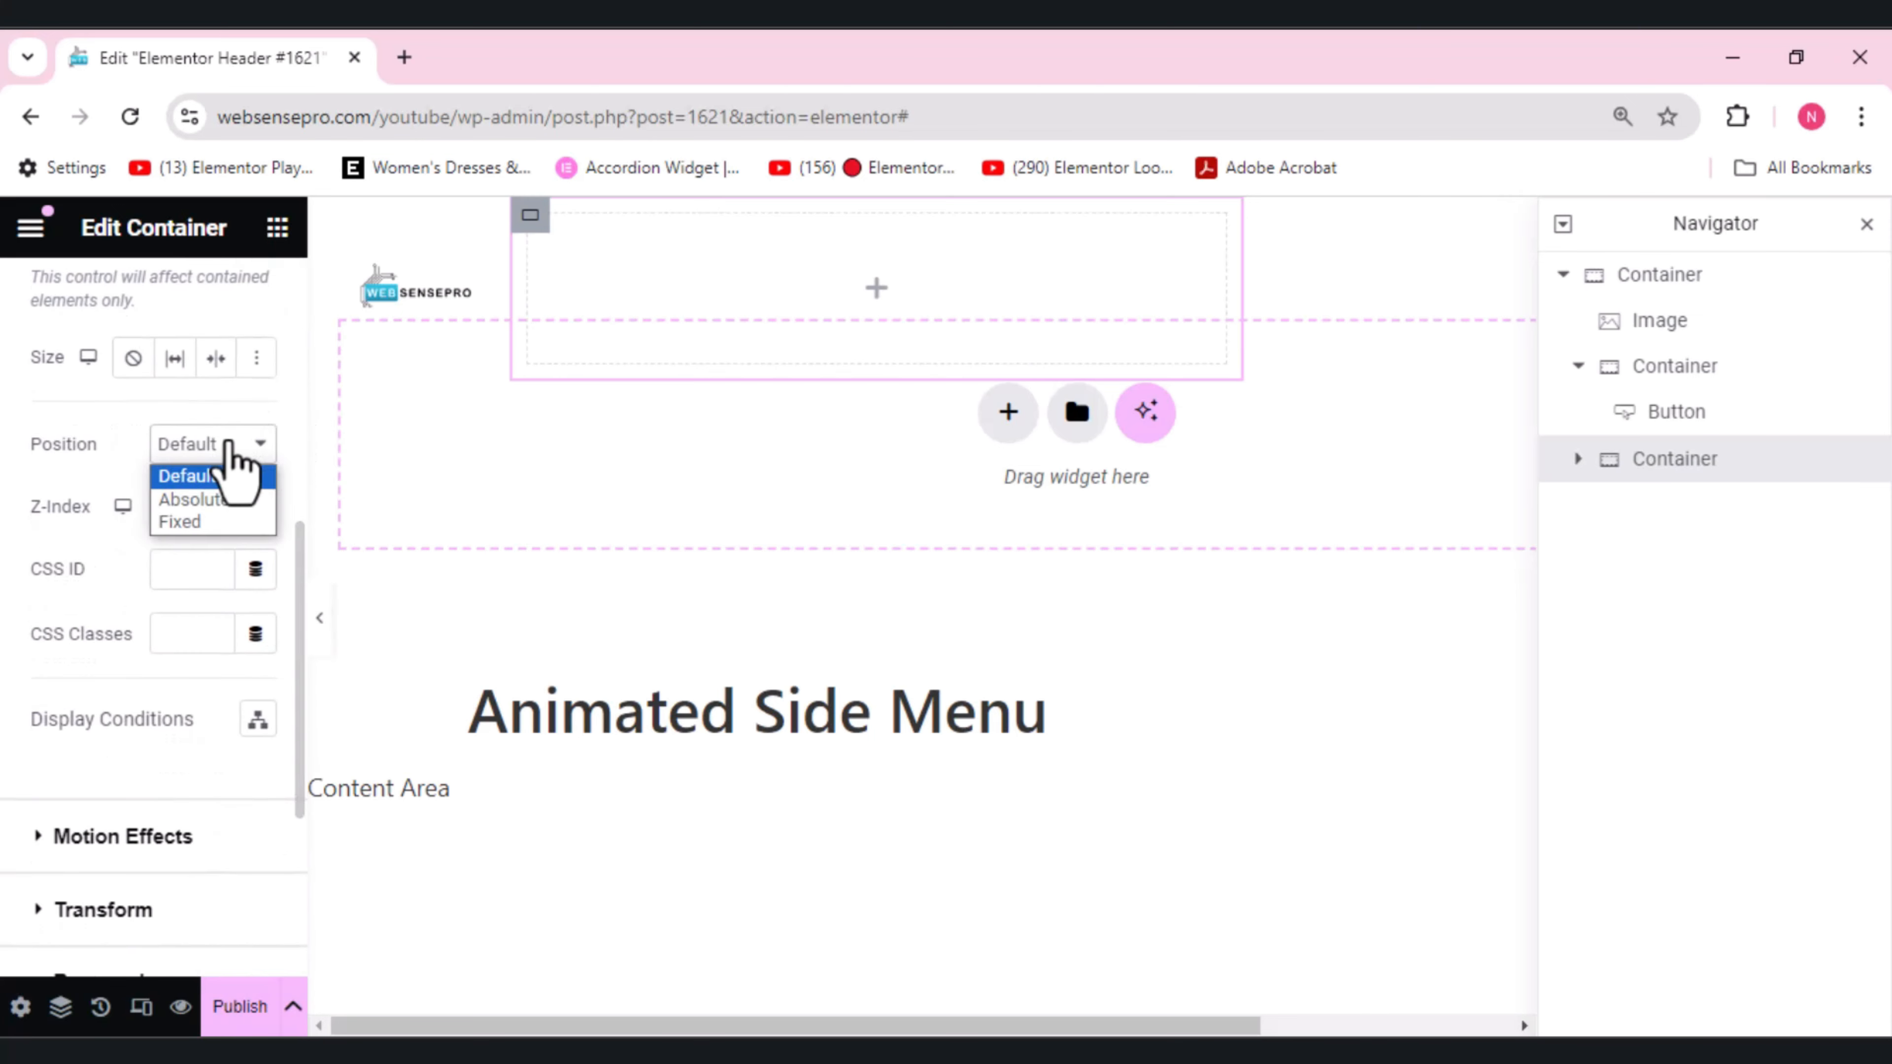
click(205, 471)
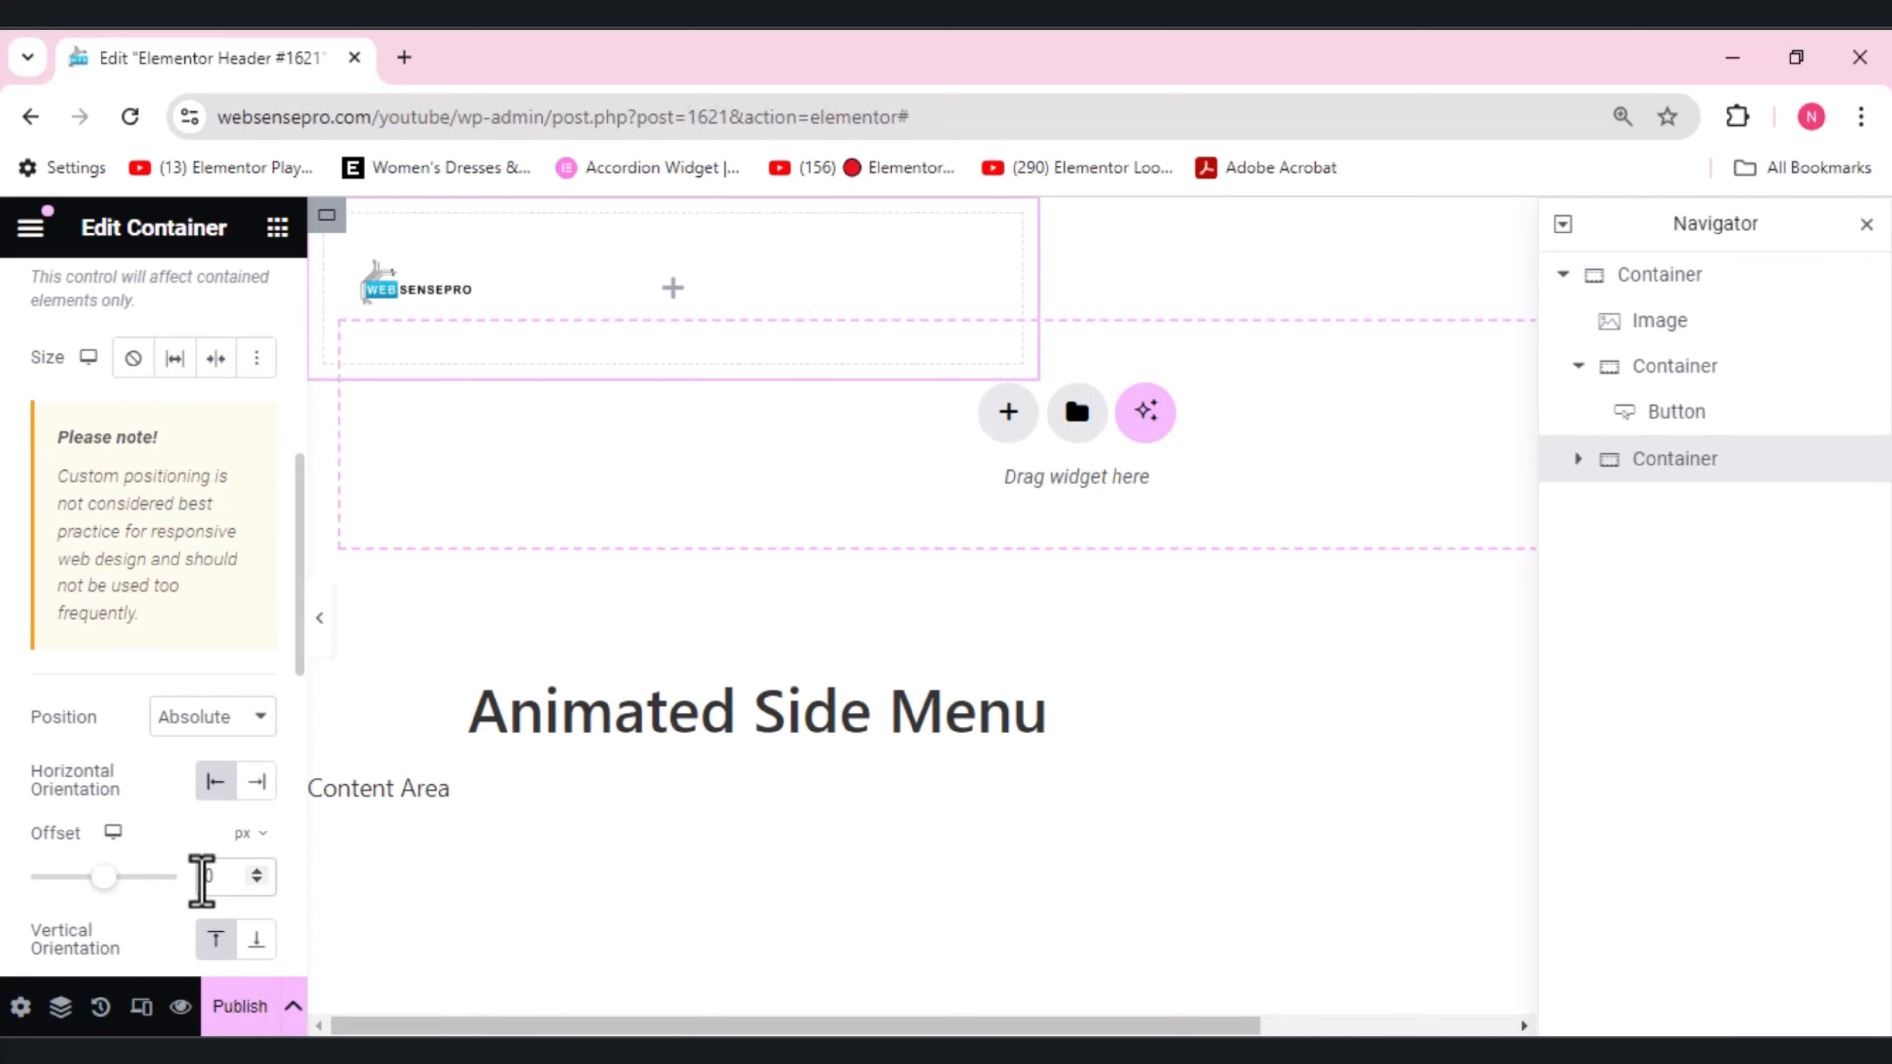
click(202, 877)
text(1)
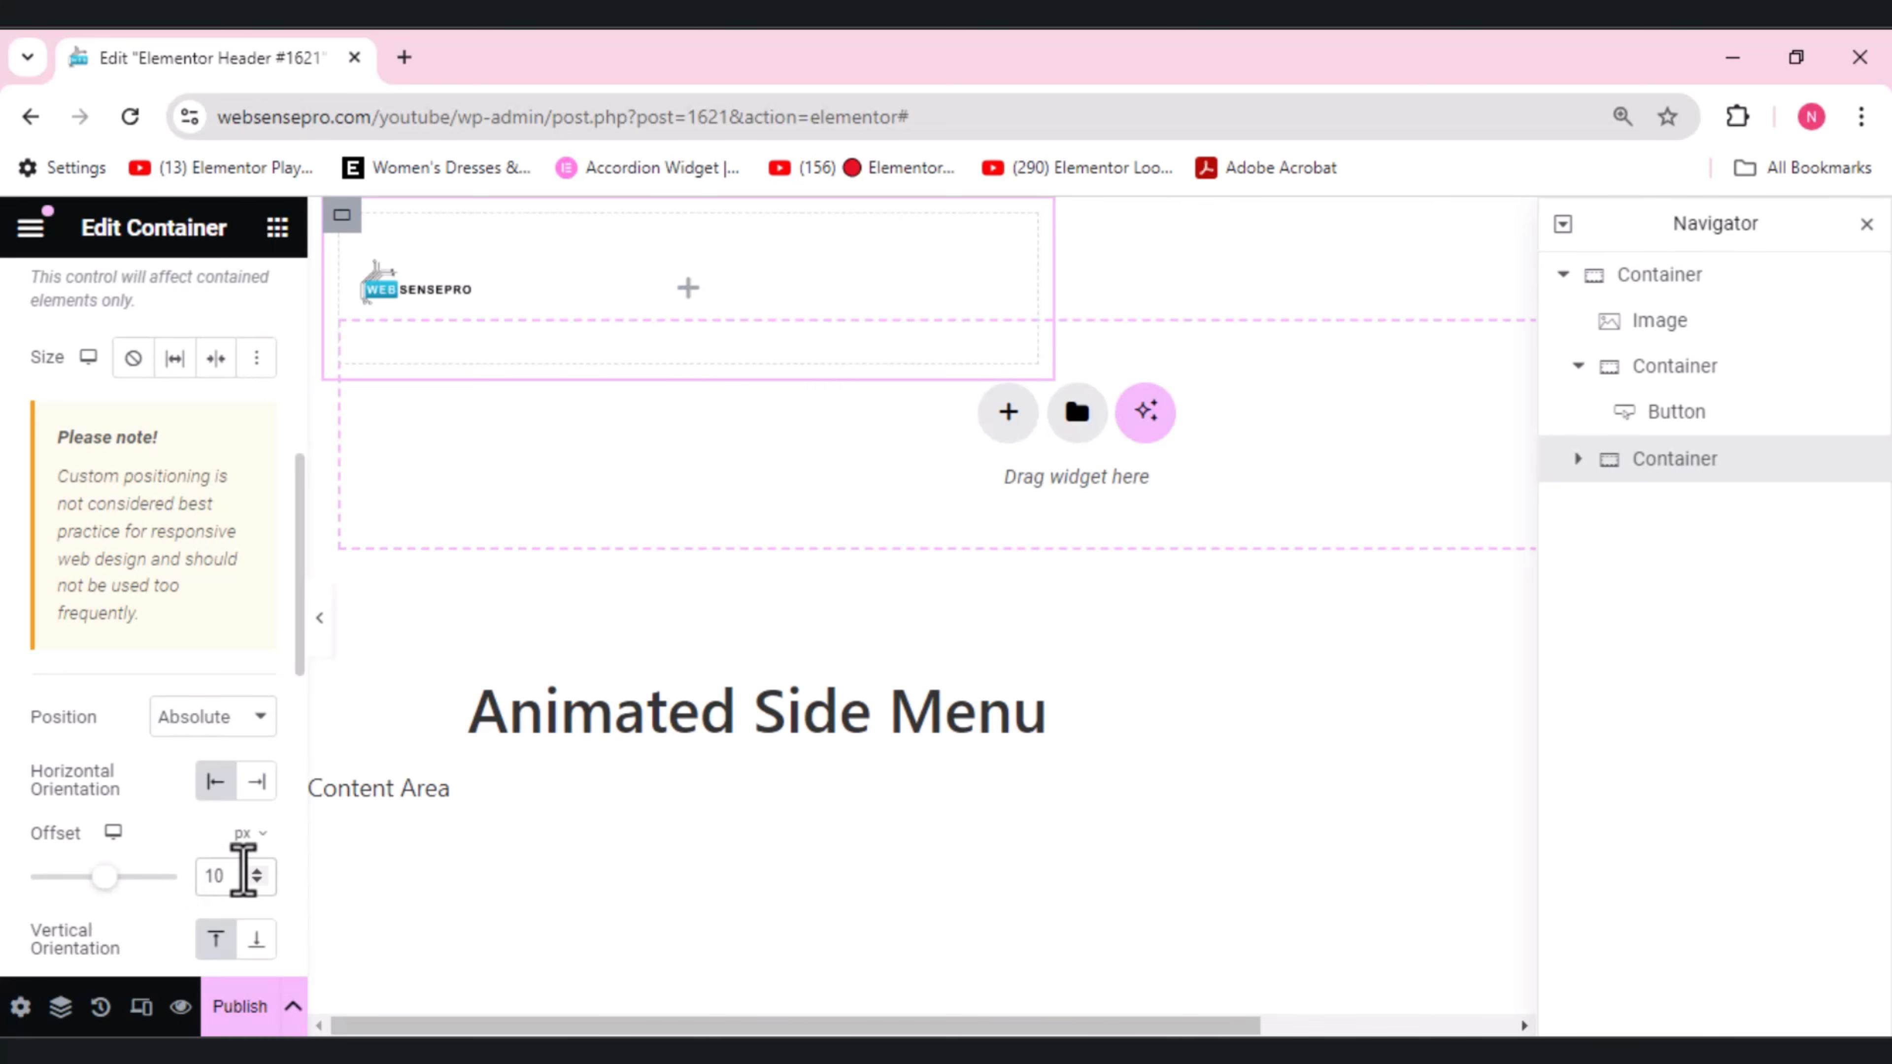
click(258, 782)
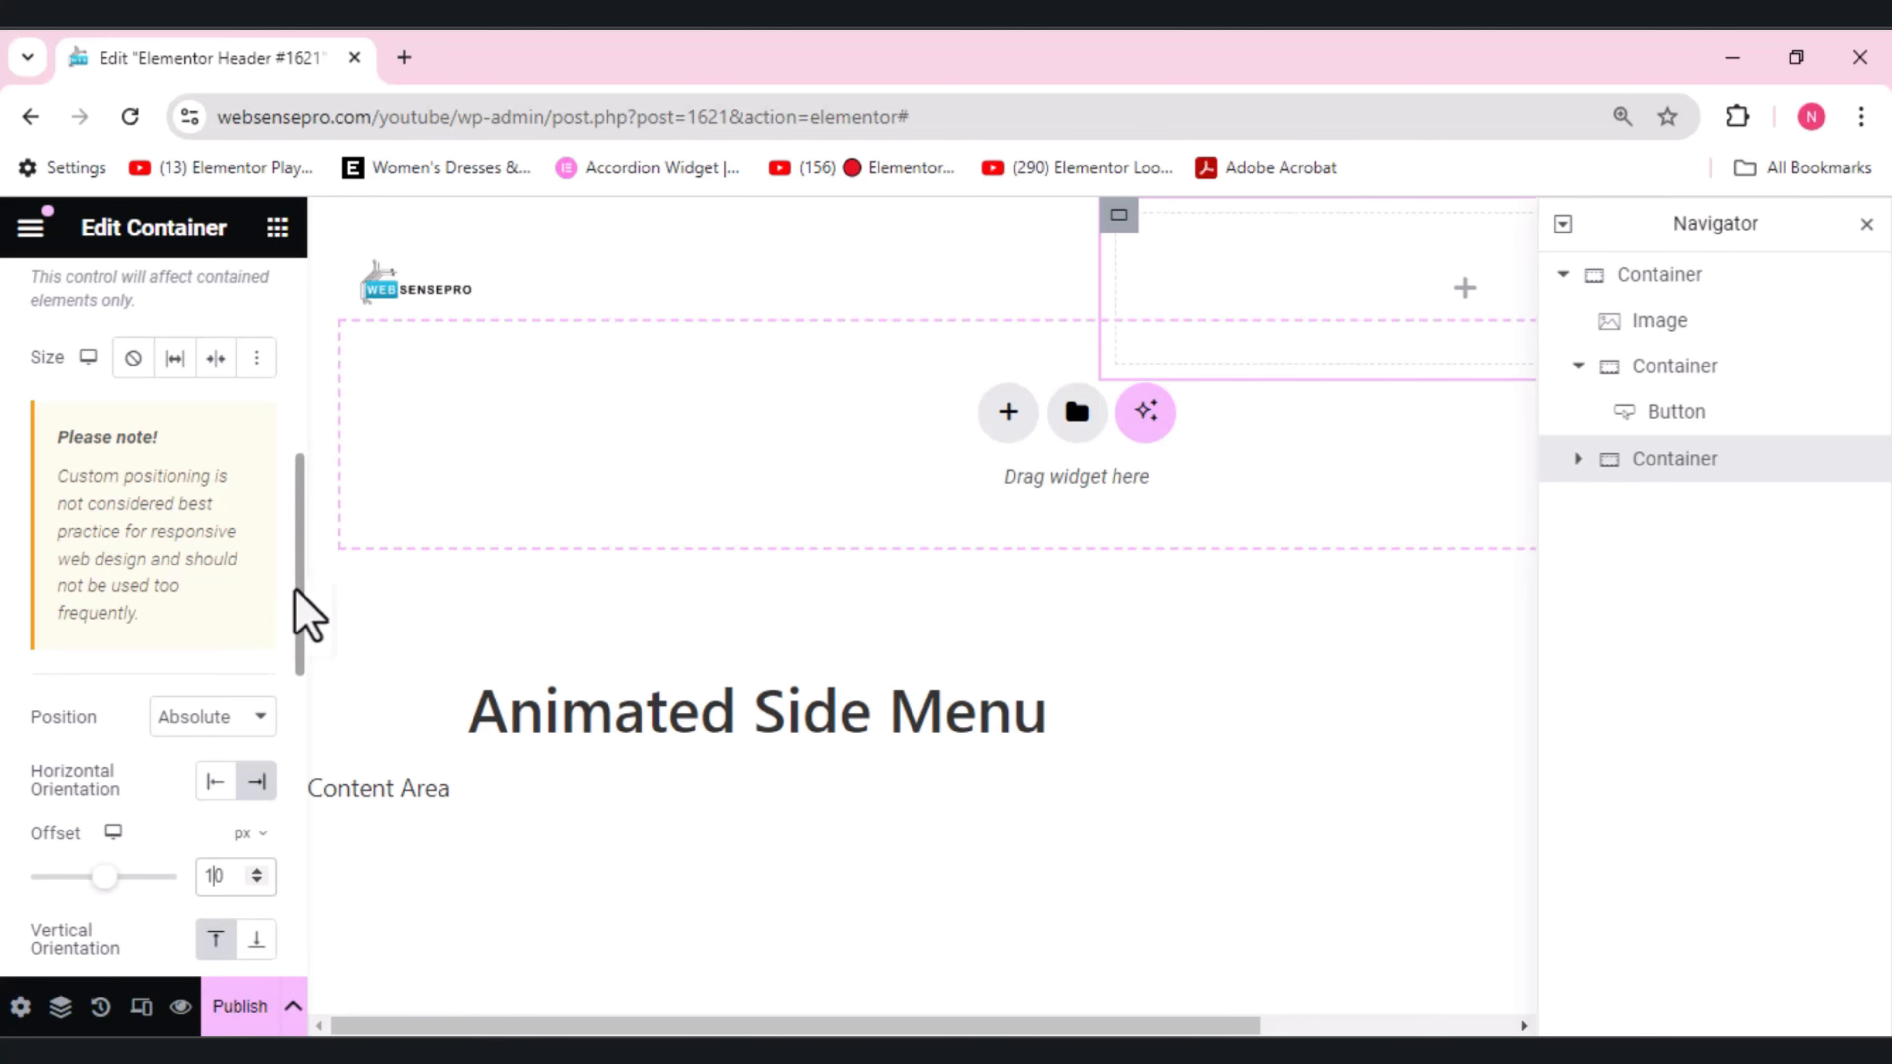
- Set the container's vertical offset to 10 px, its Z-Index to 10 and its padding to 0 on all sides
drag(295, 591, 291, 768)
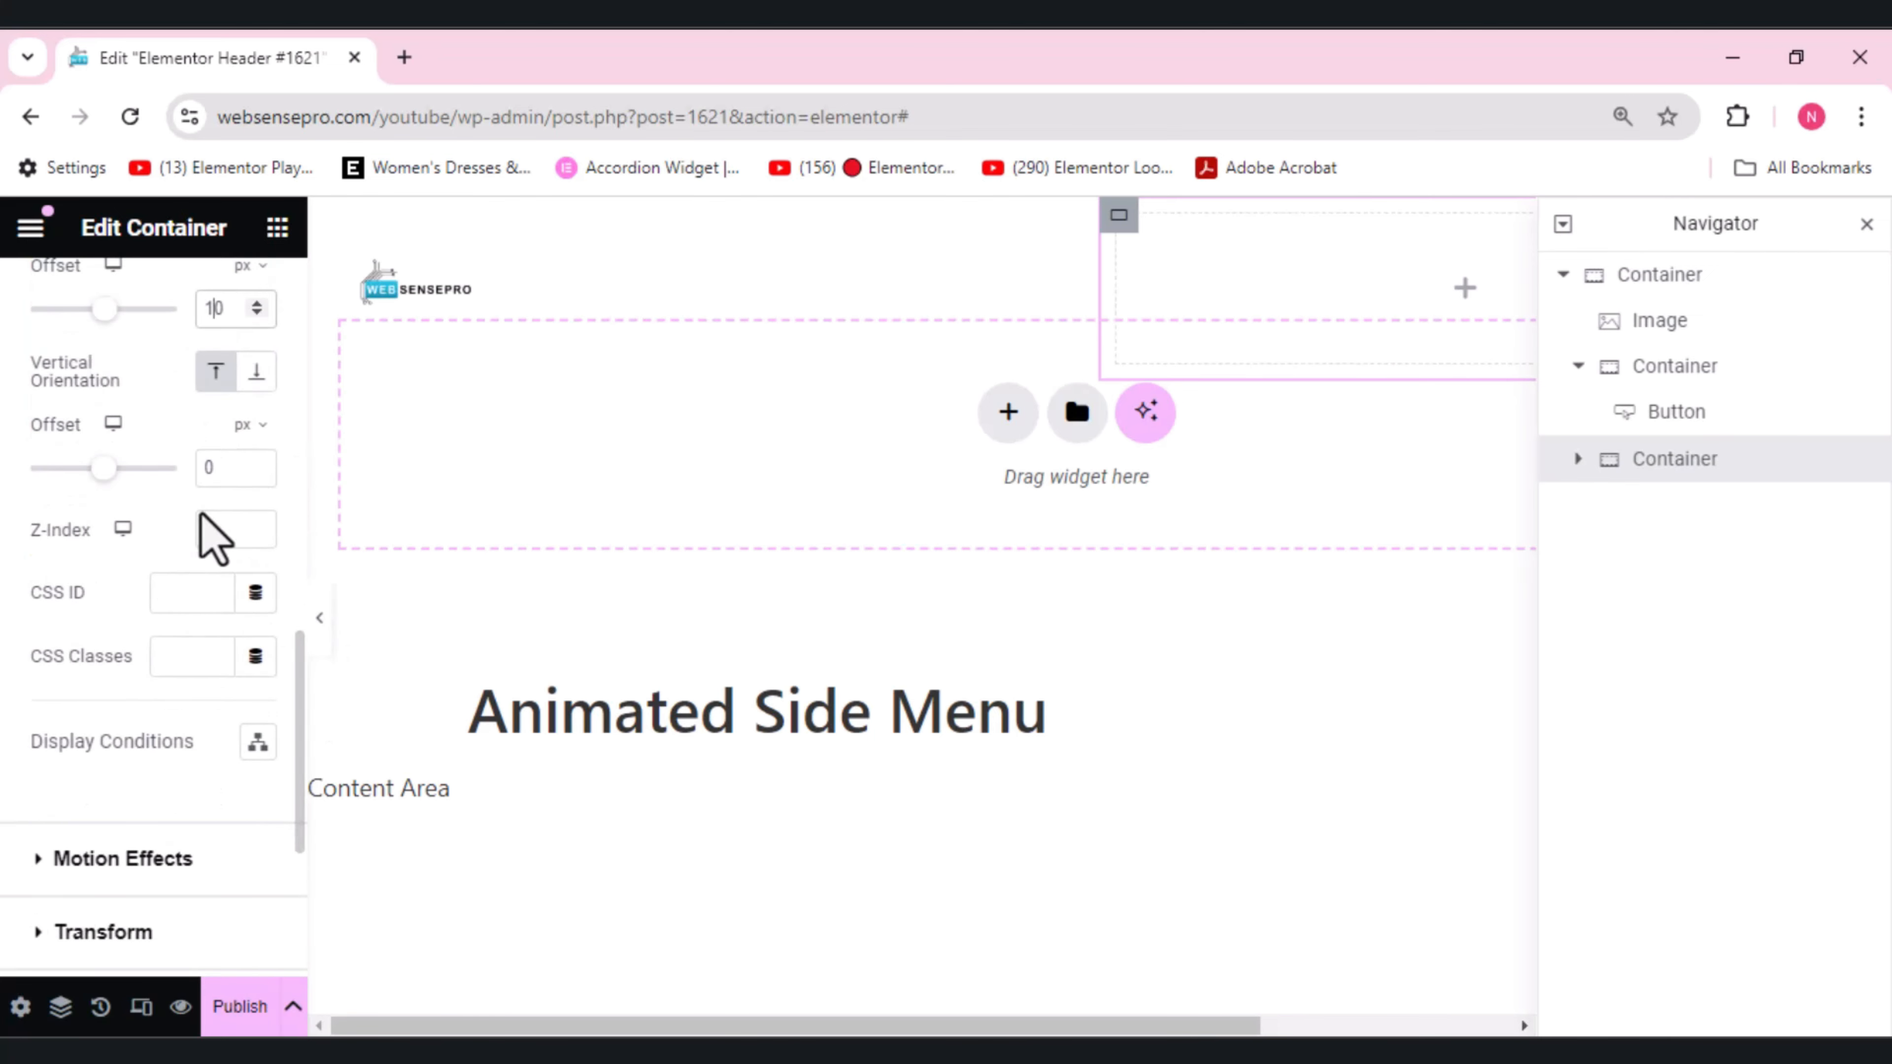
click(200, 468)
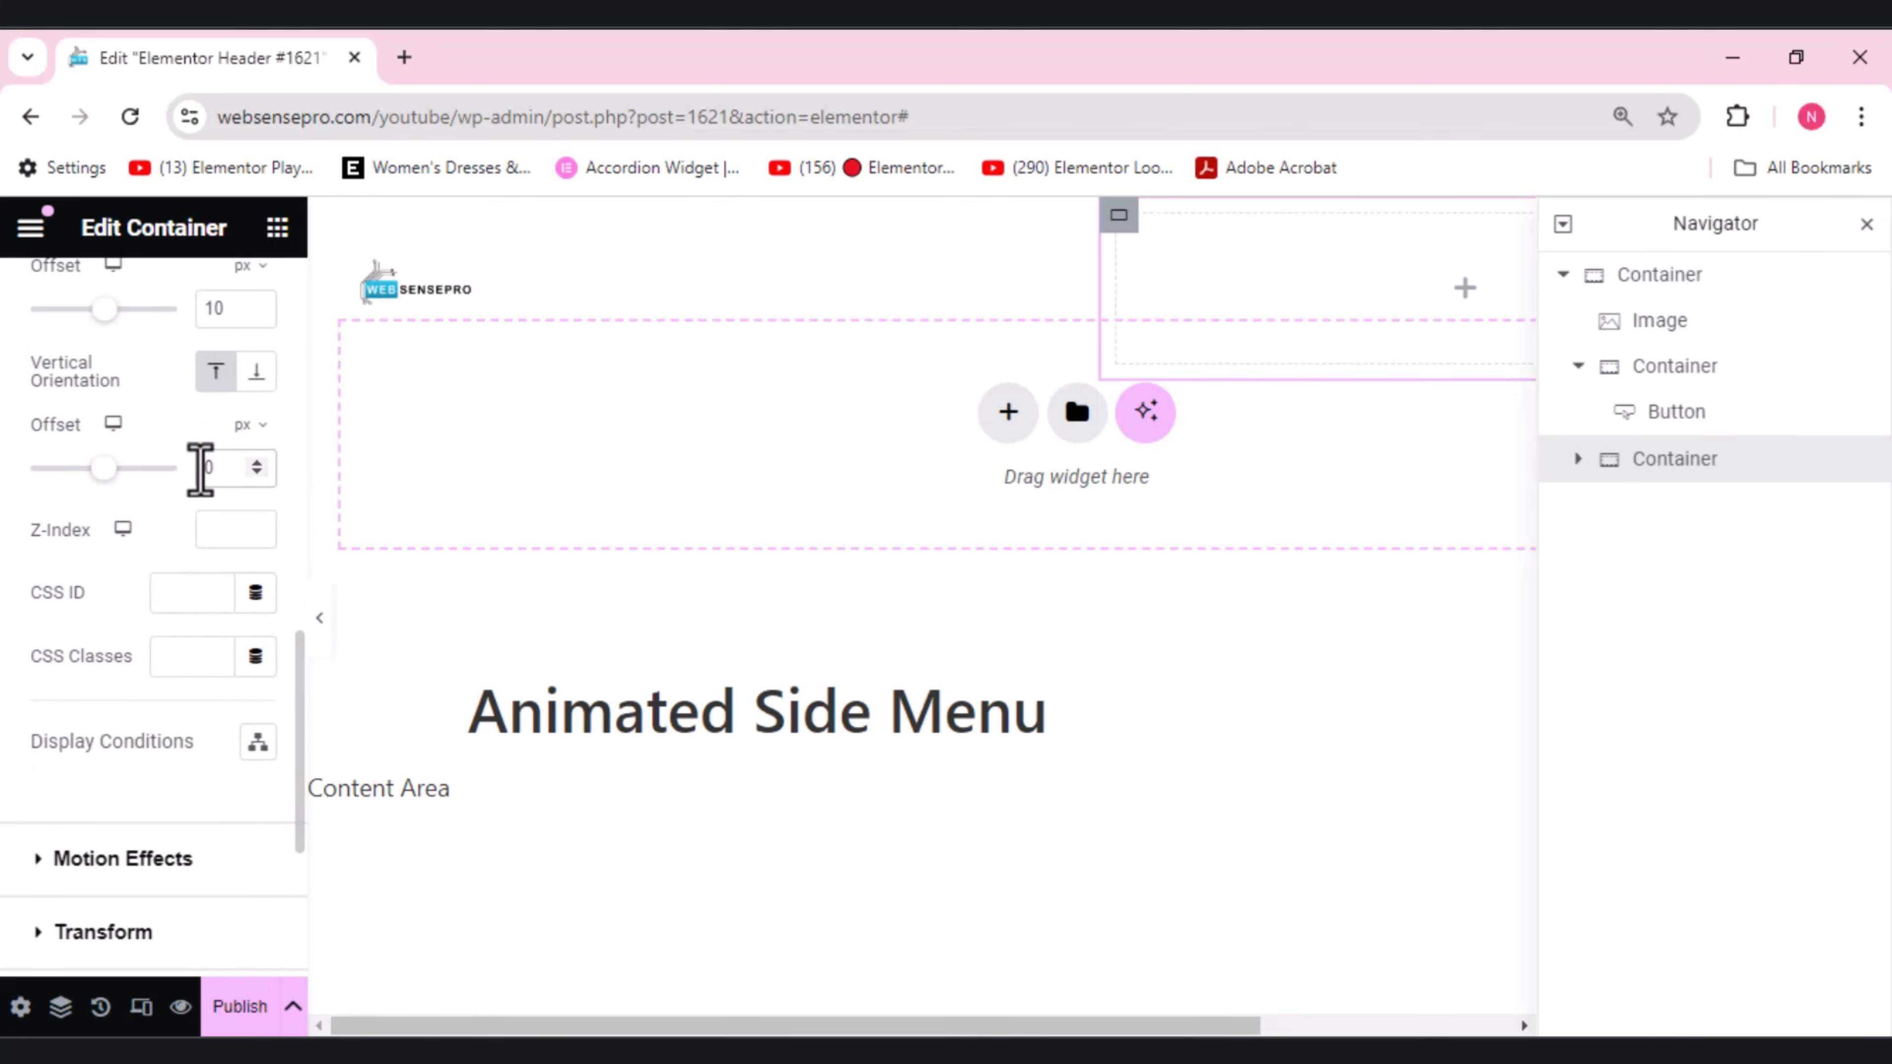
text(1)
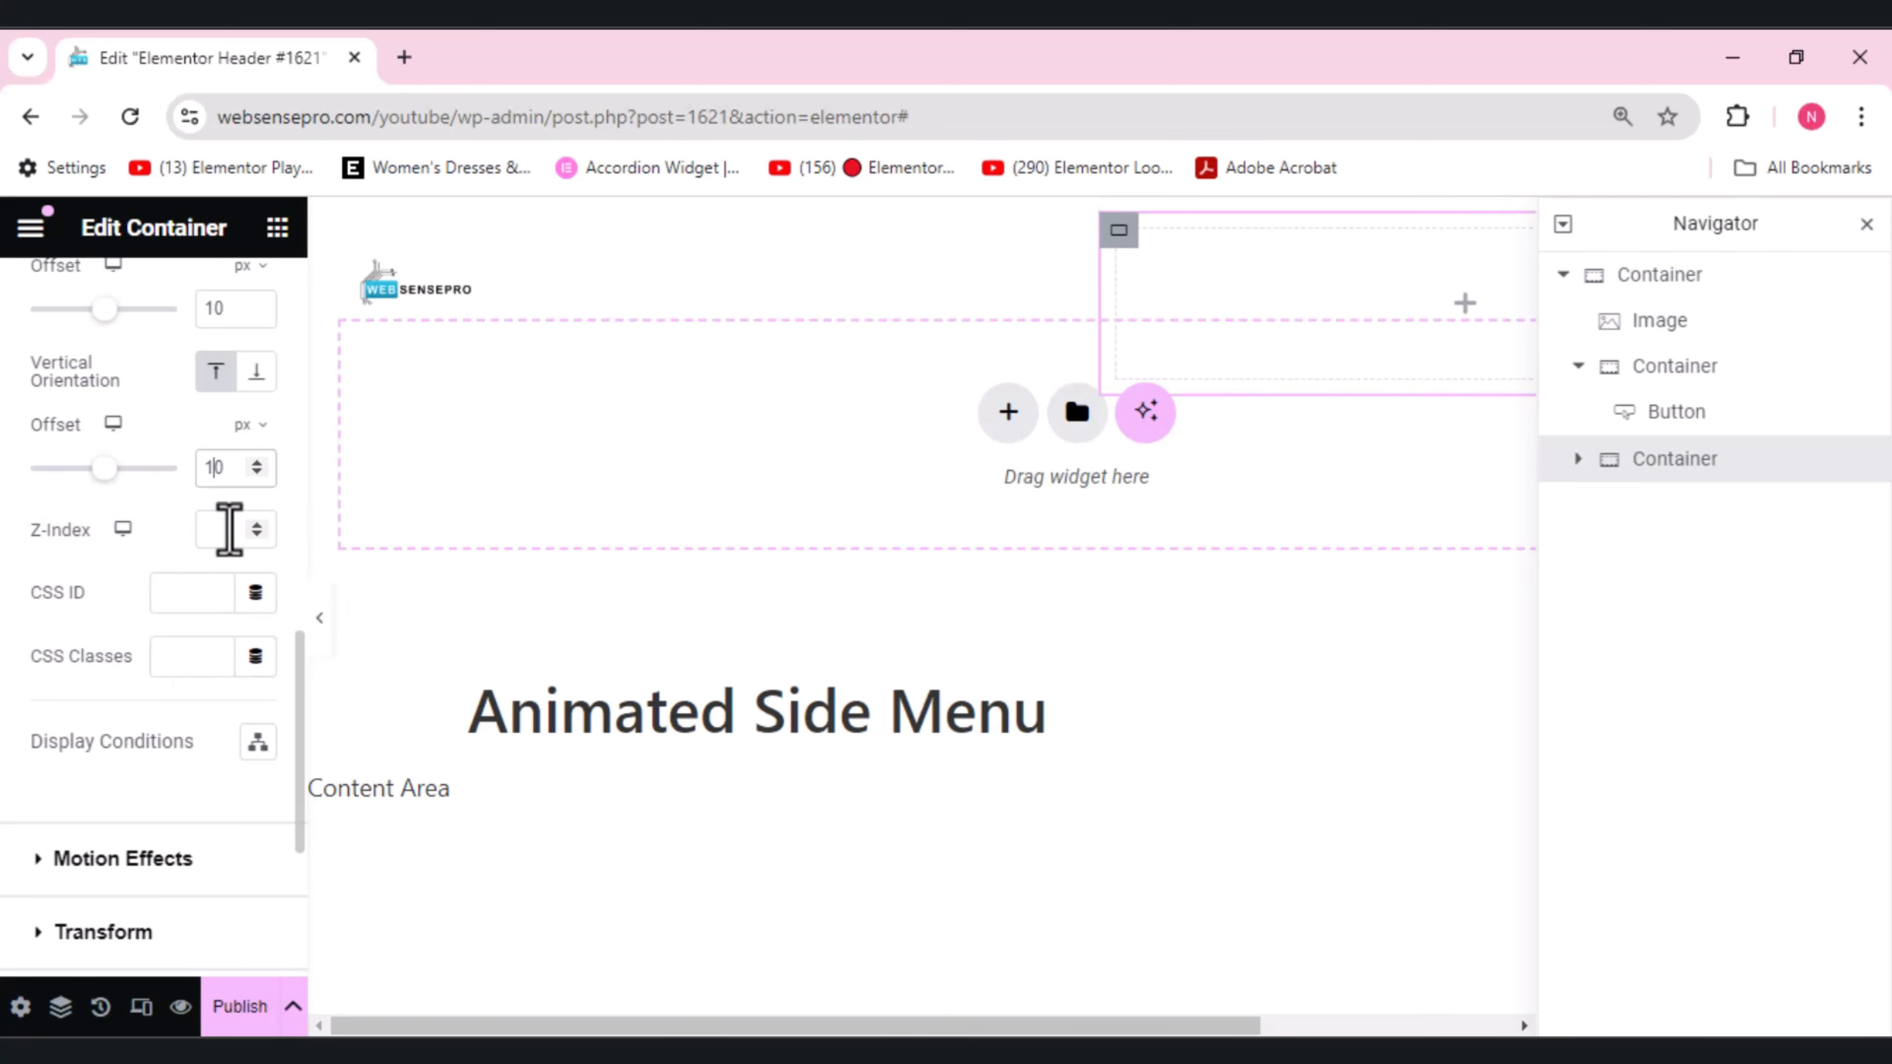
click(220, 529)
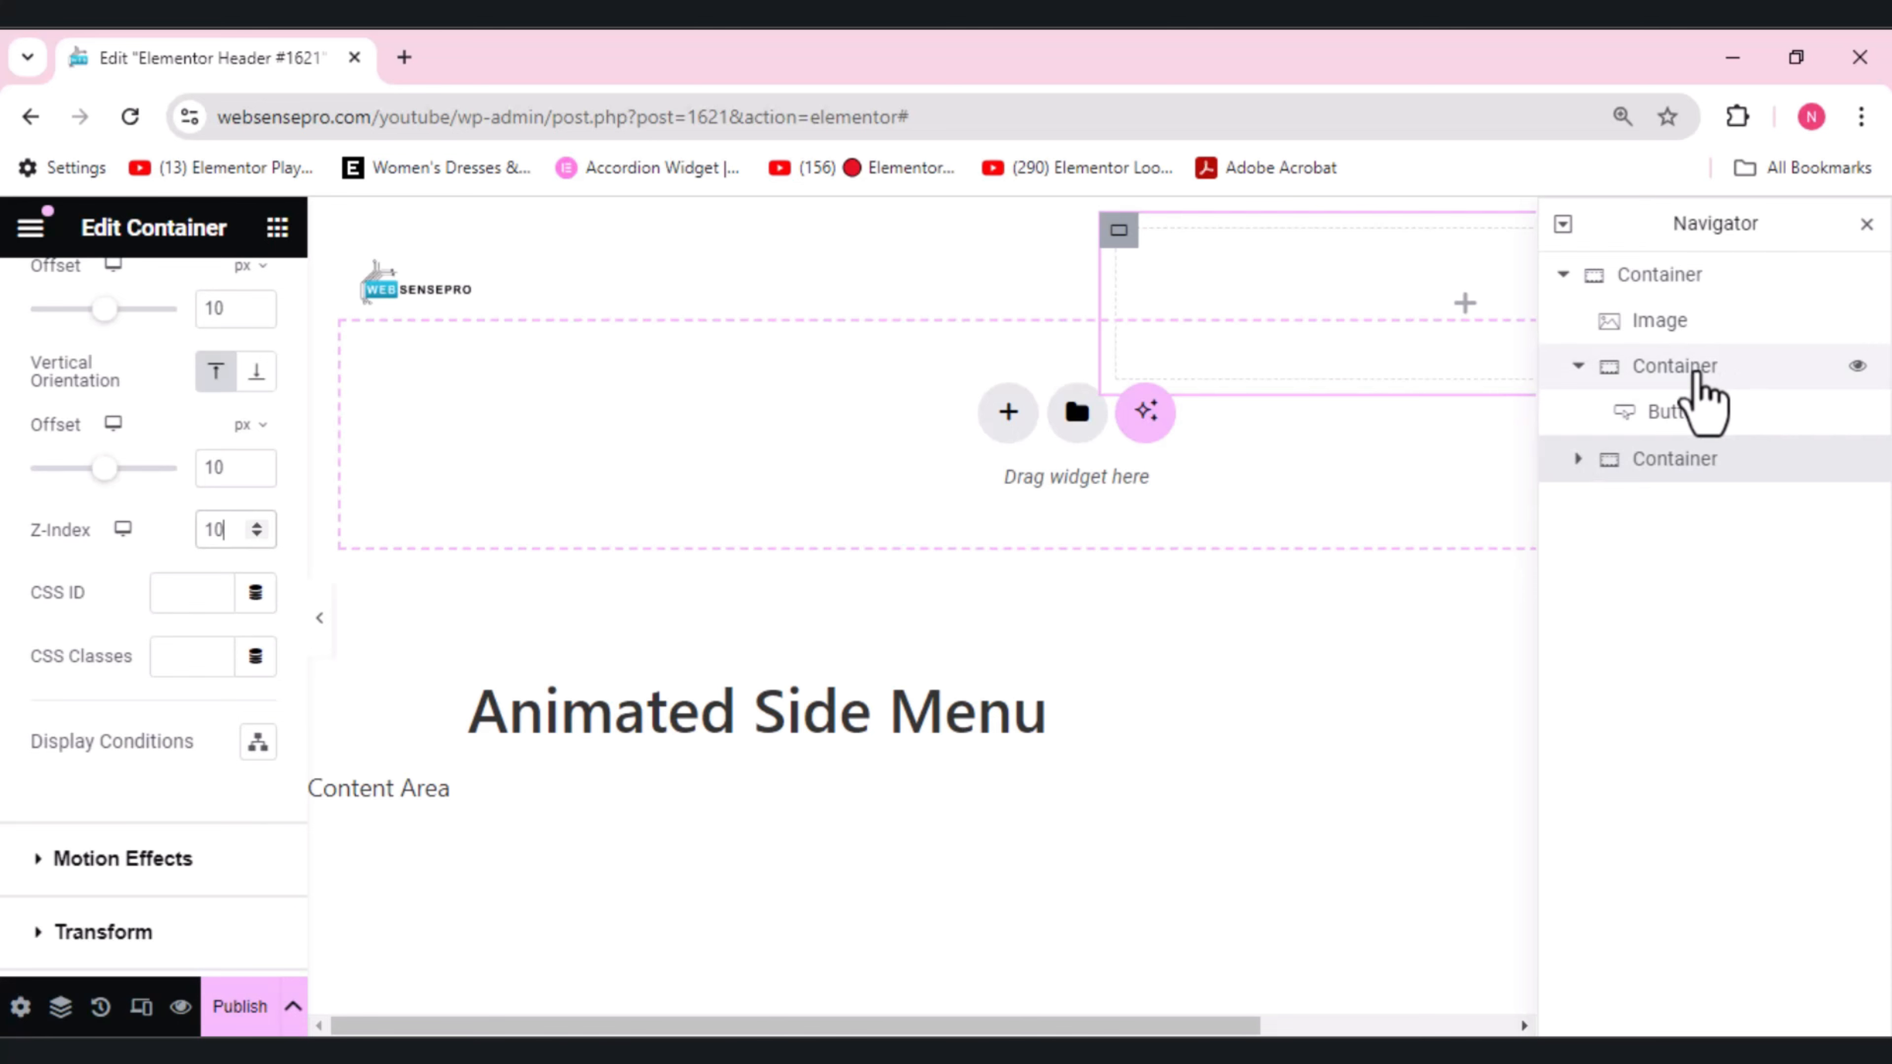
click(1084, 379)
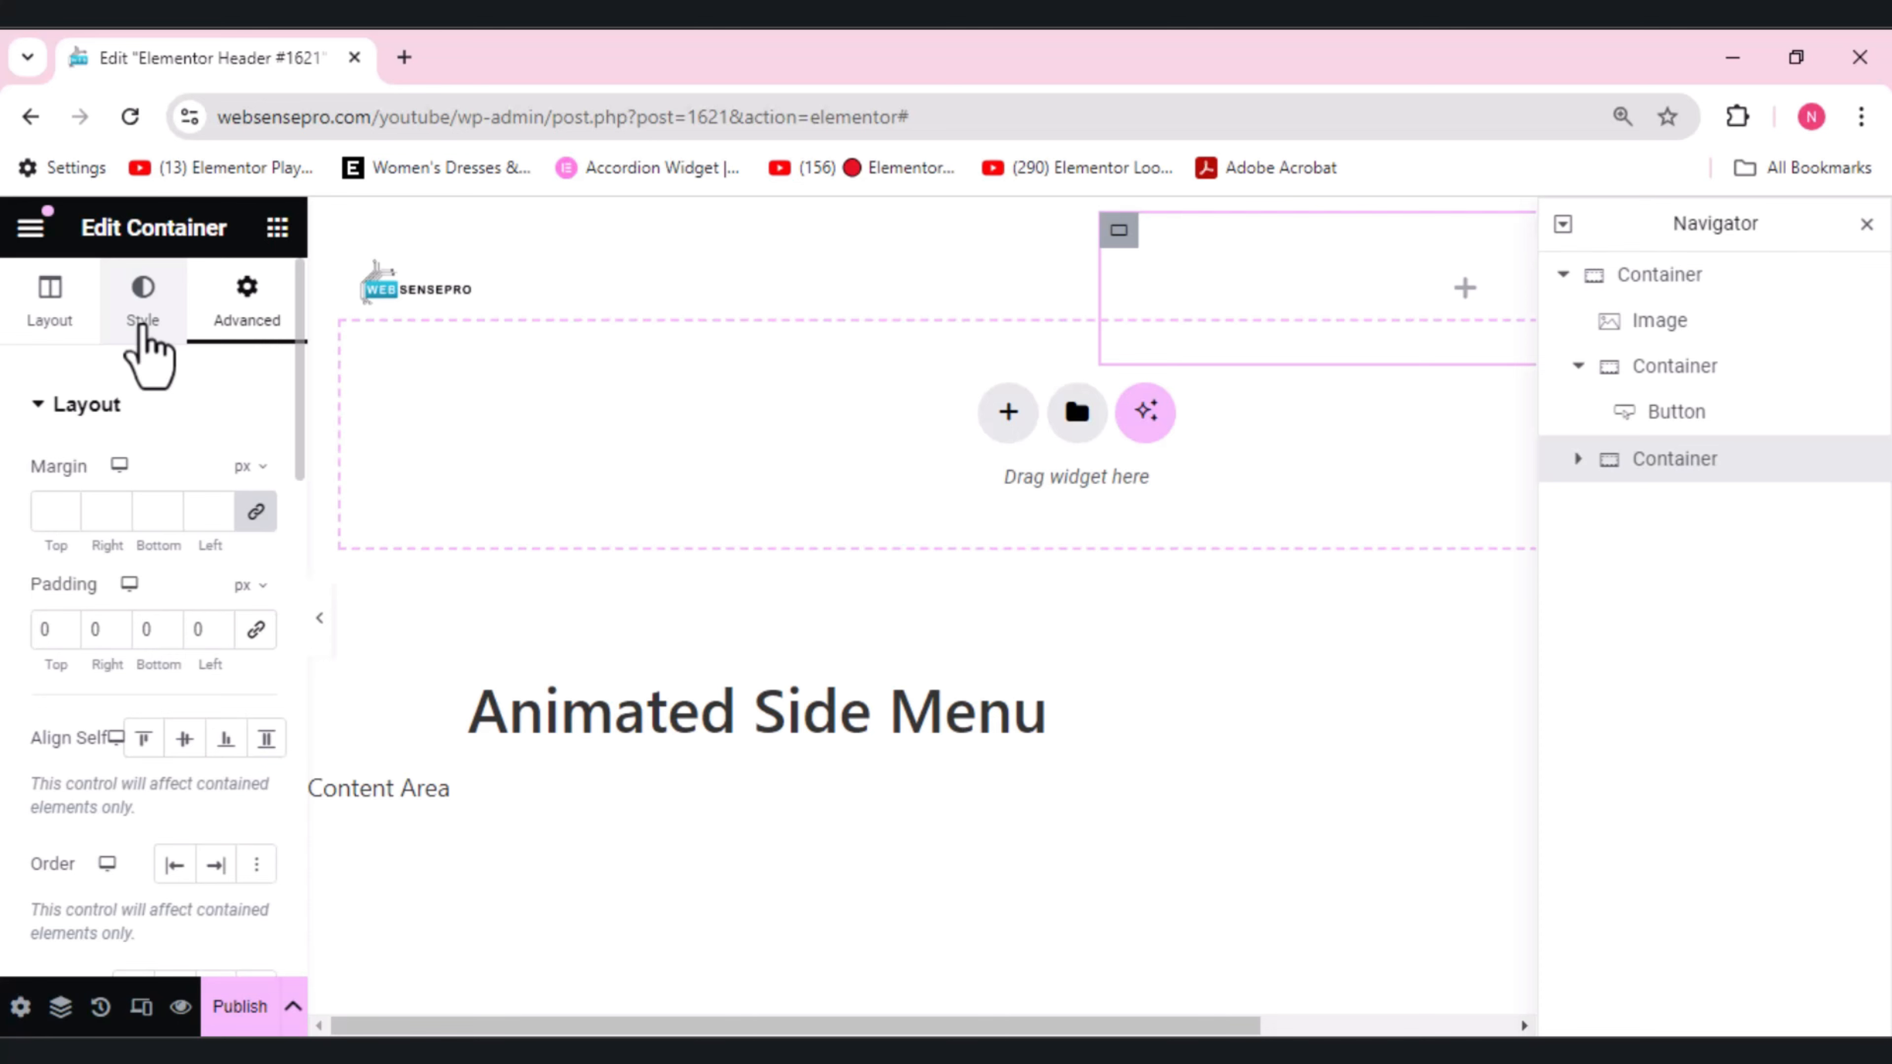
- Give the container a classic background overlay in color #84FD95, closing the Navigator to see the whole header
click(143, 328)
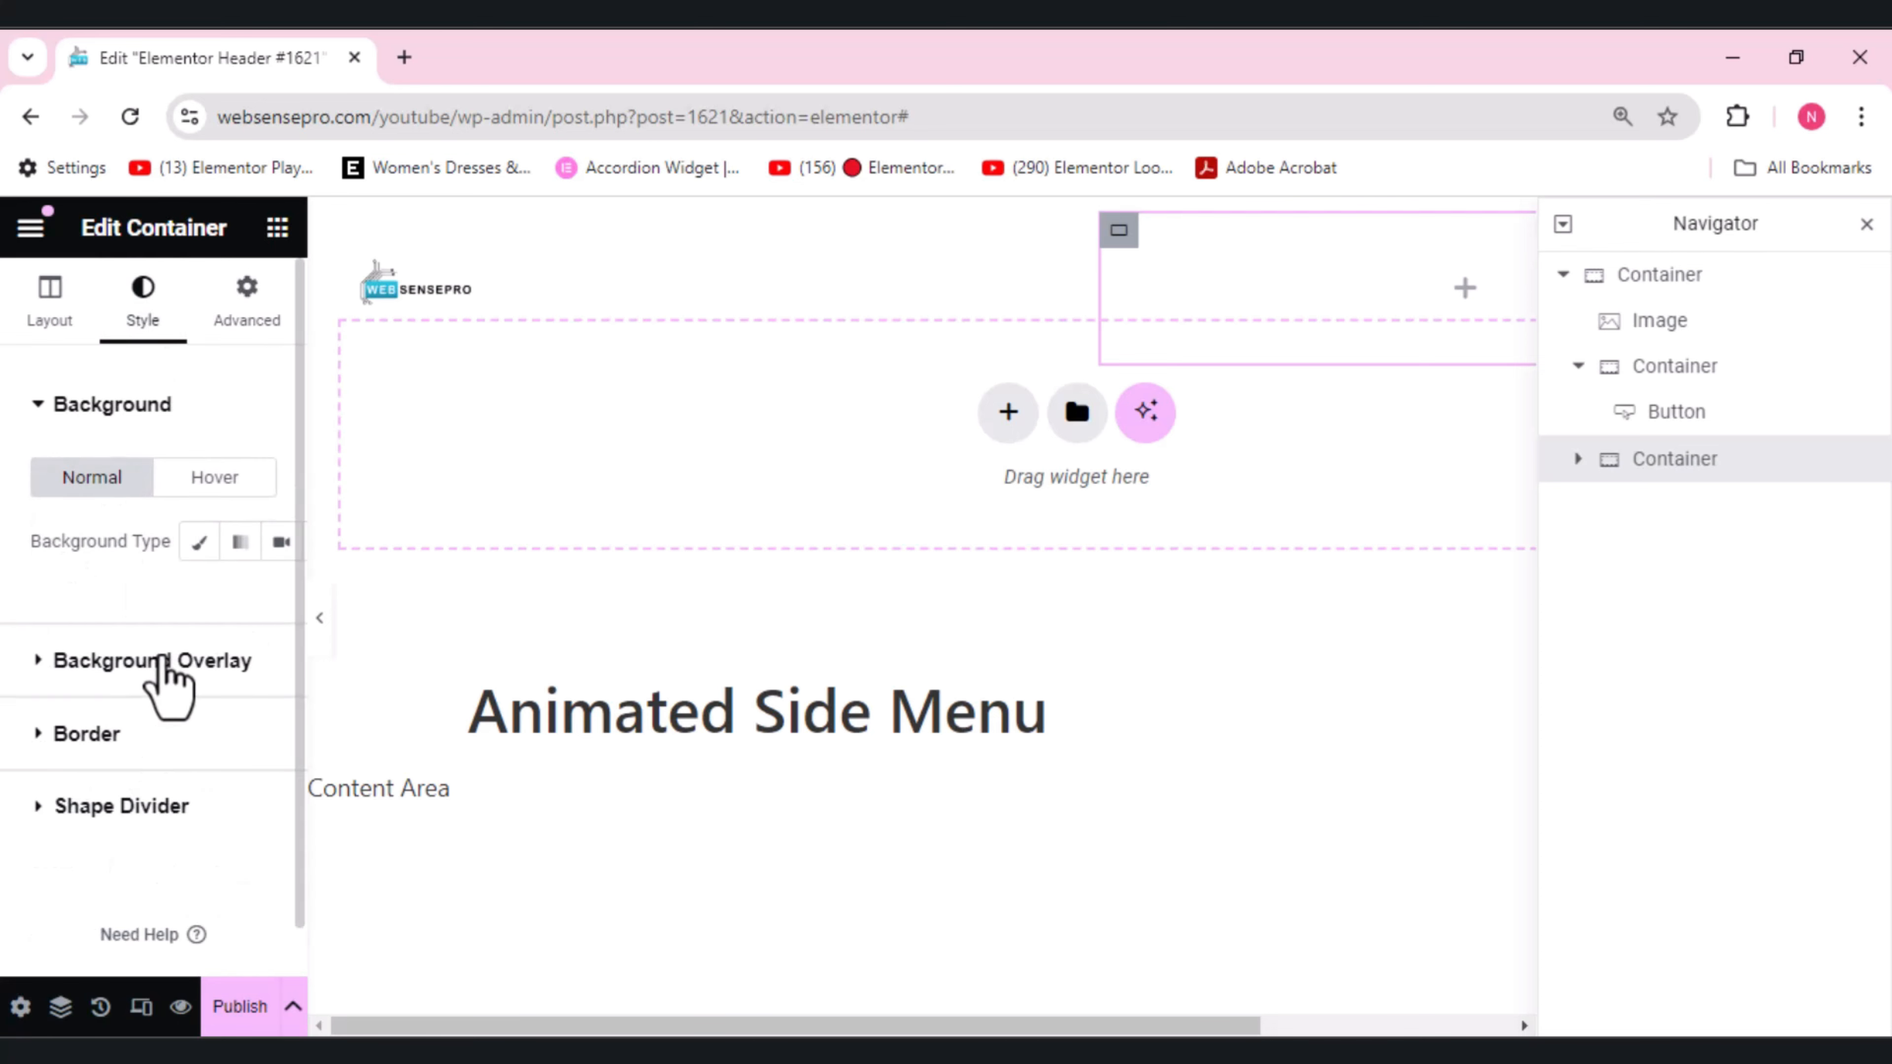
click(167, 661)
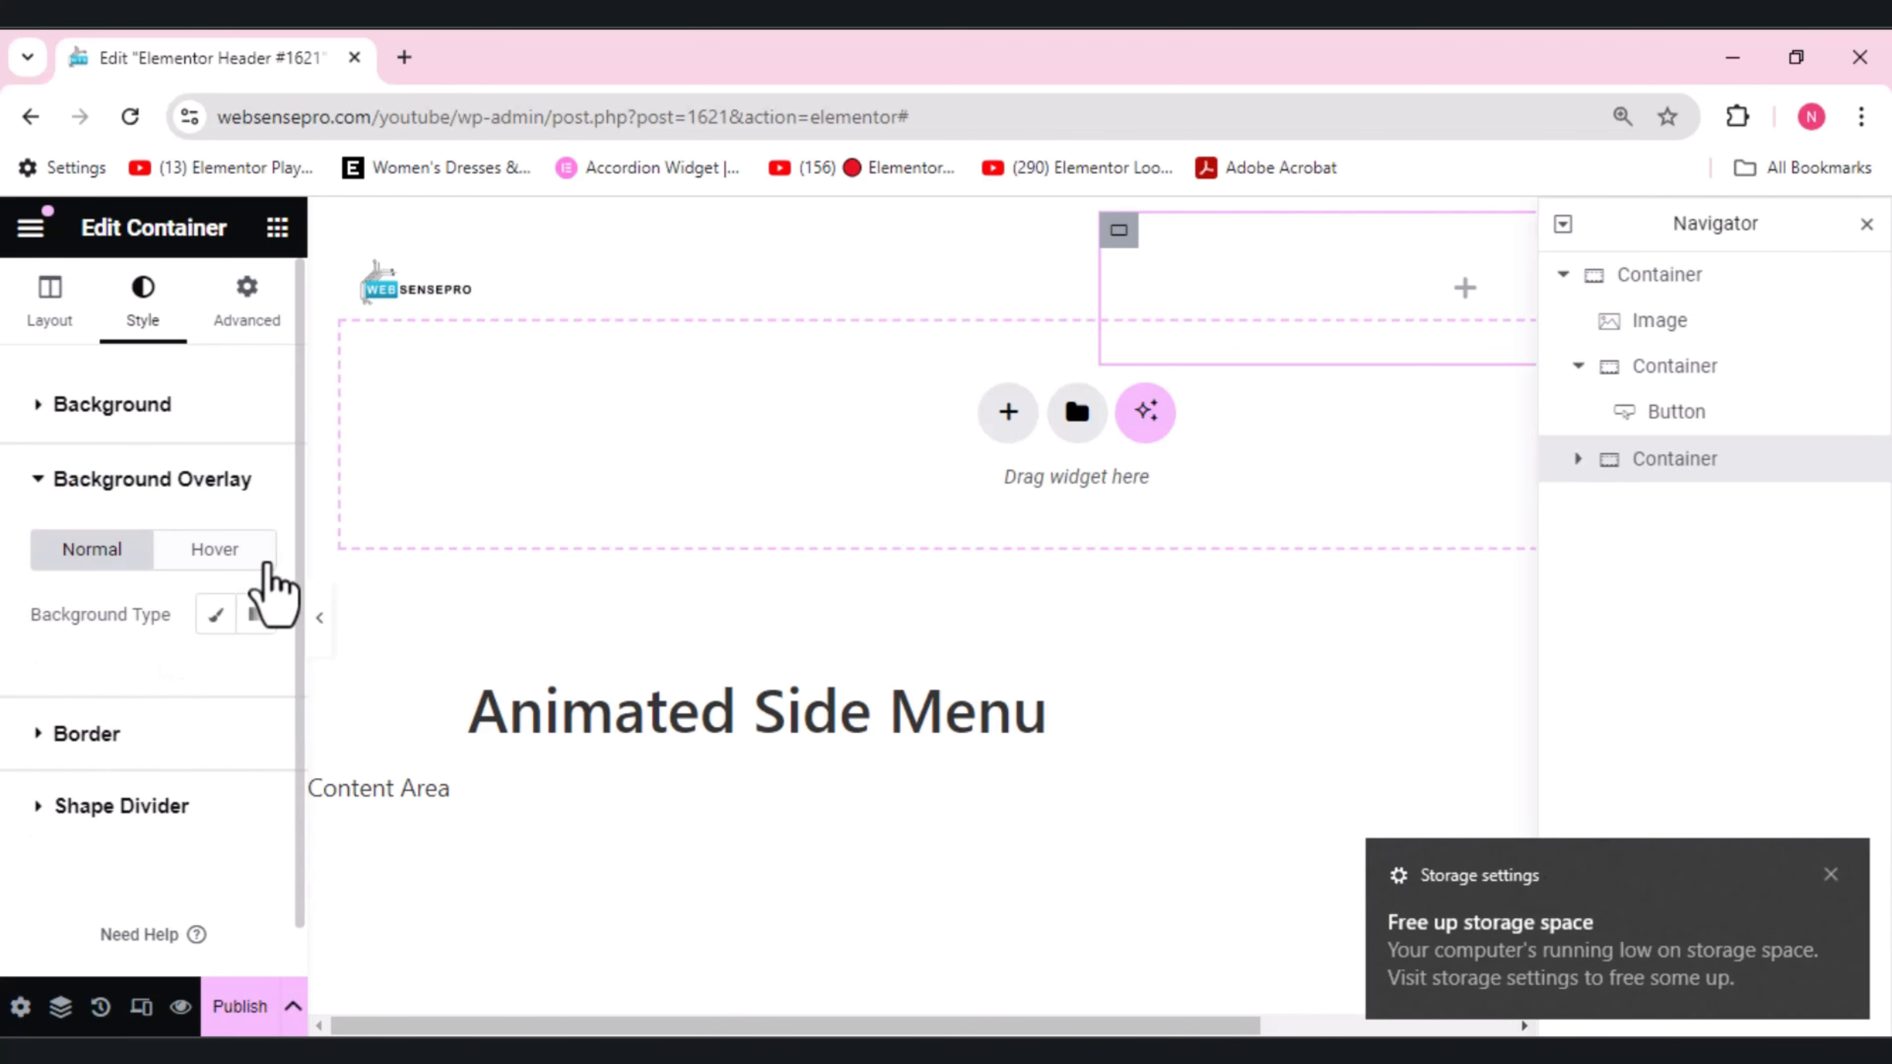
click(217, 623)
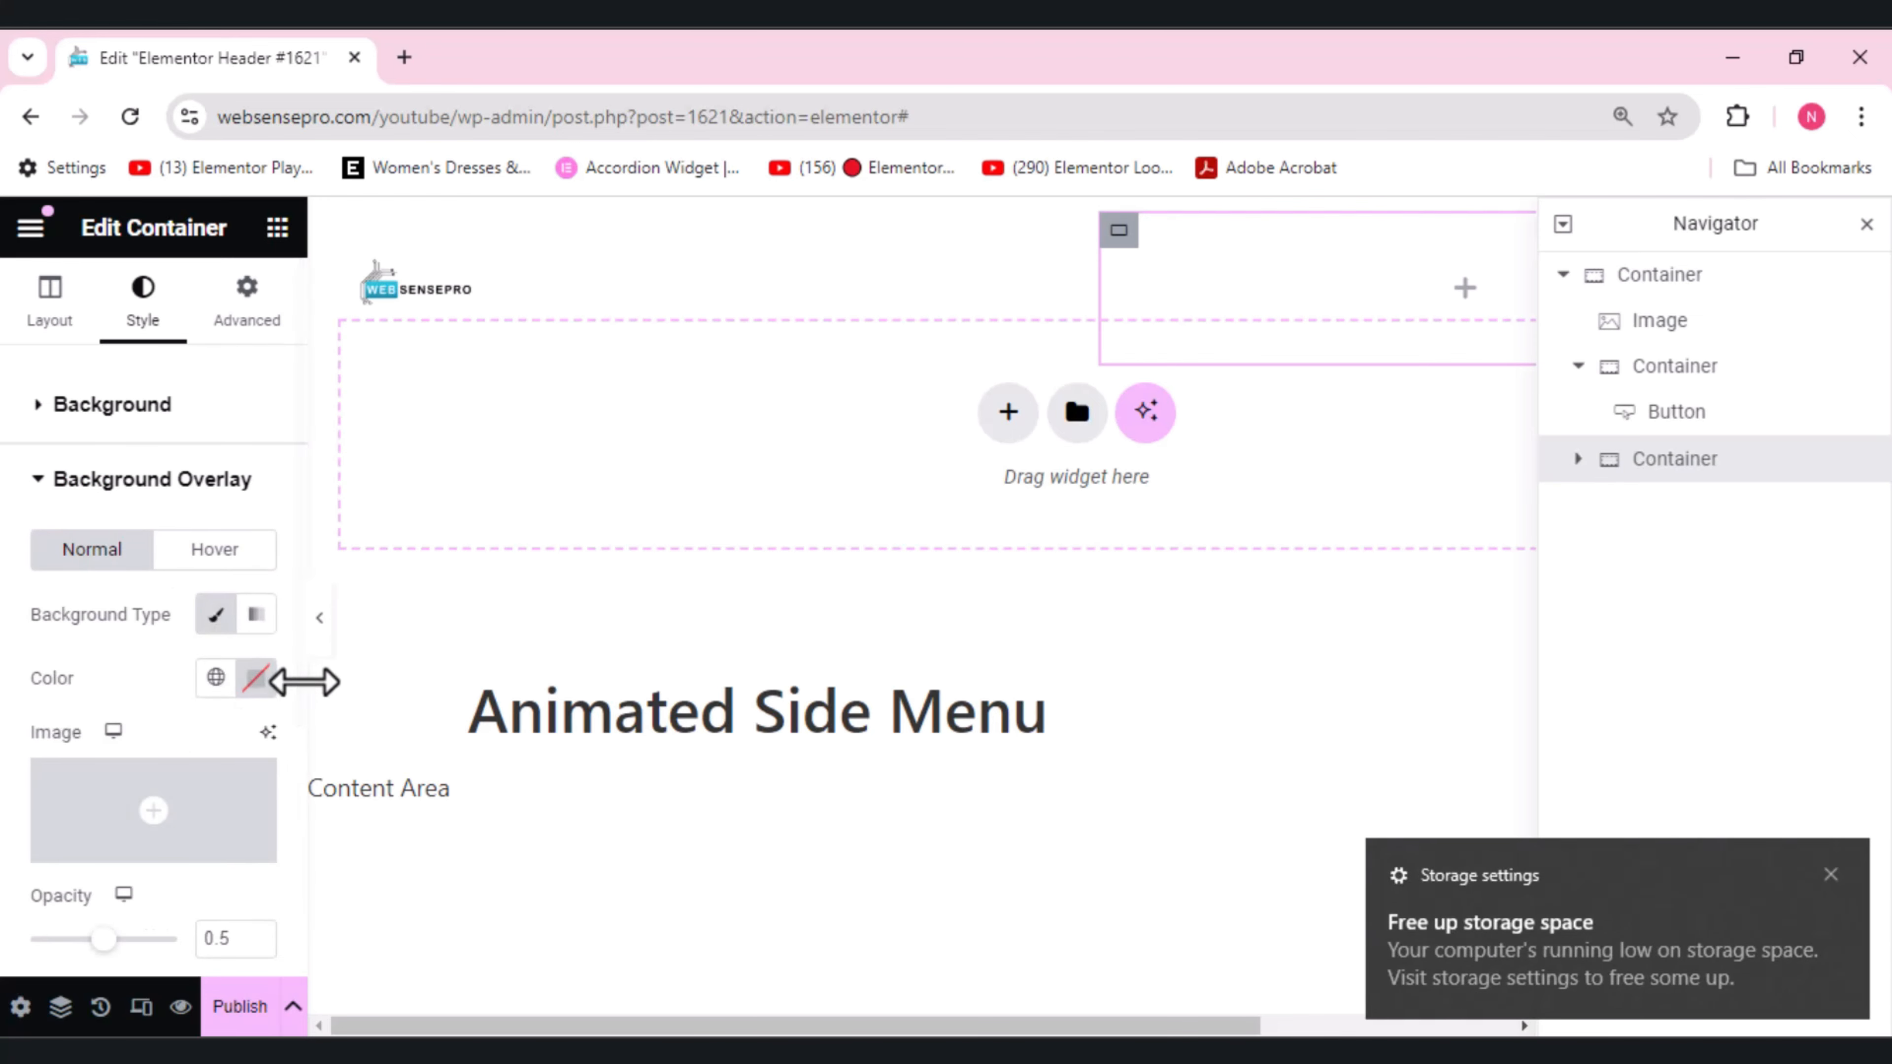
click(257, 678)
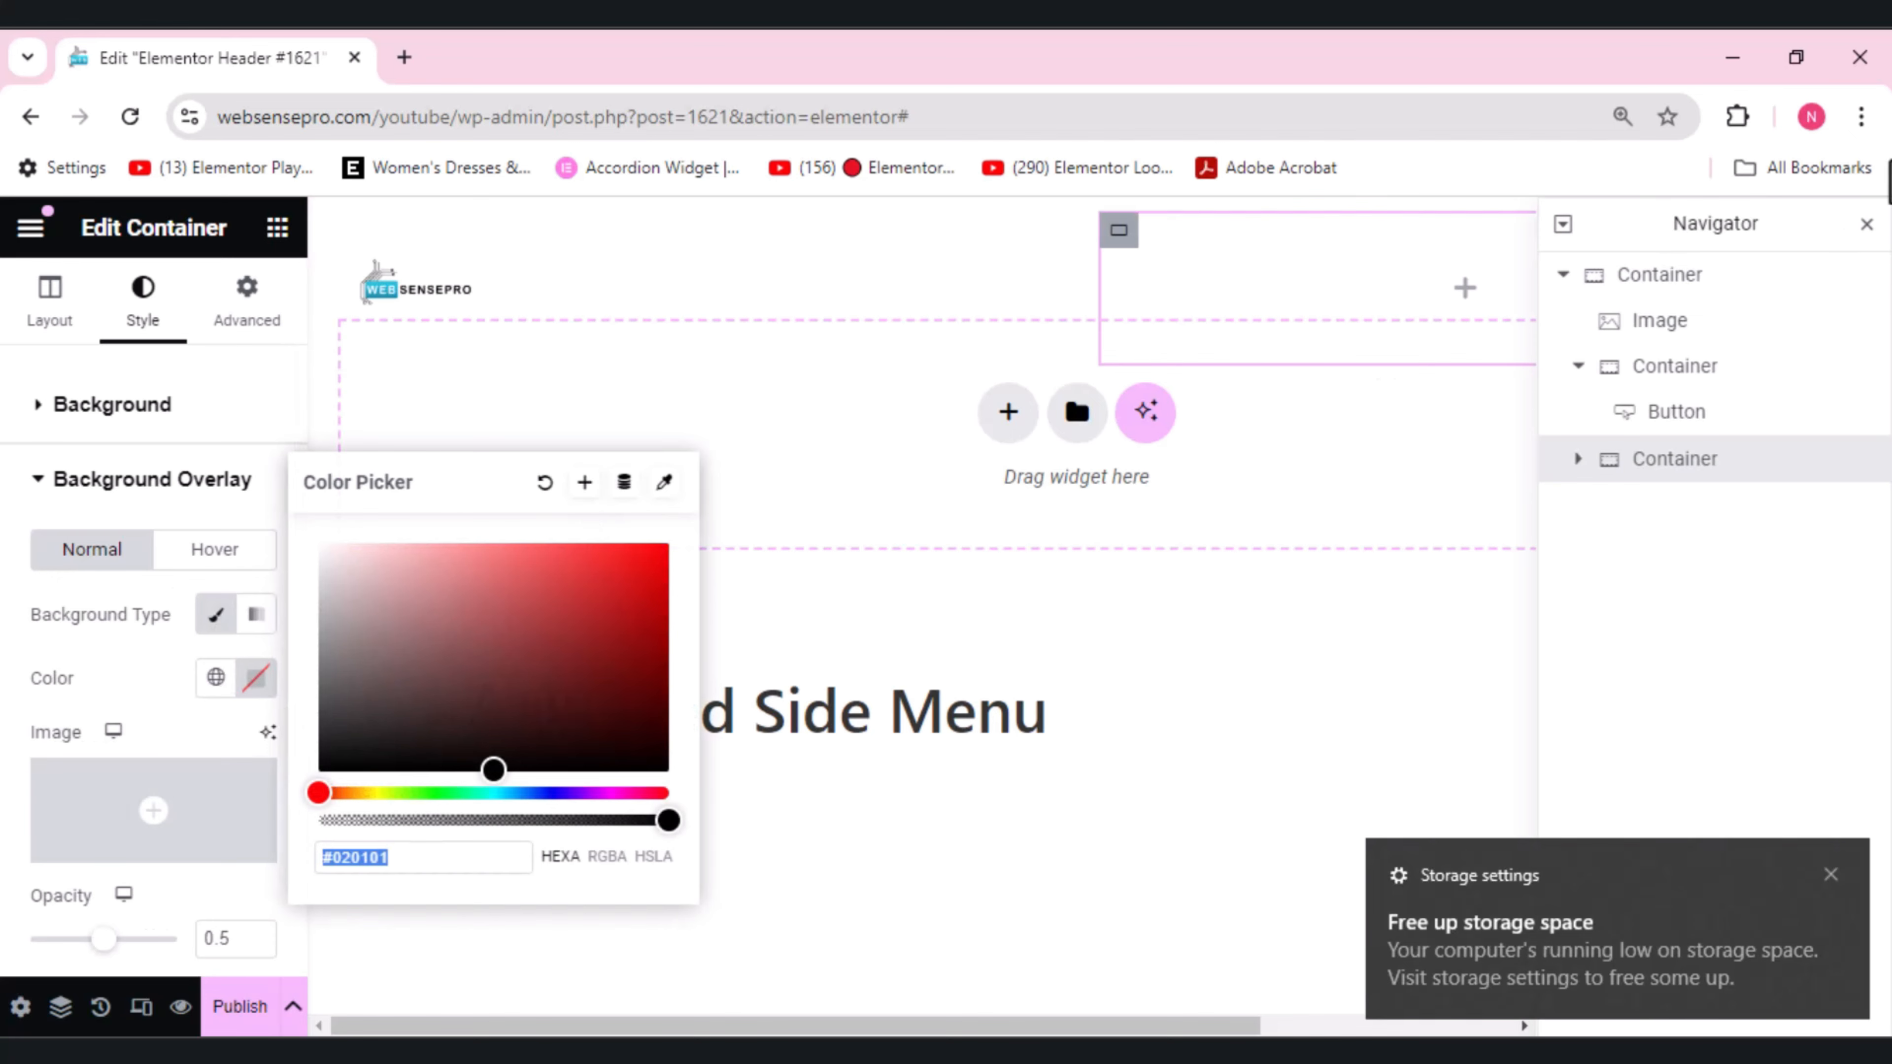
click(1867, 225)
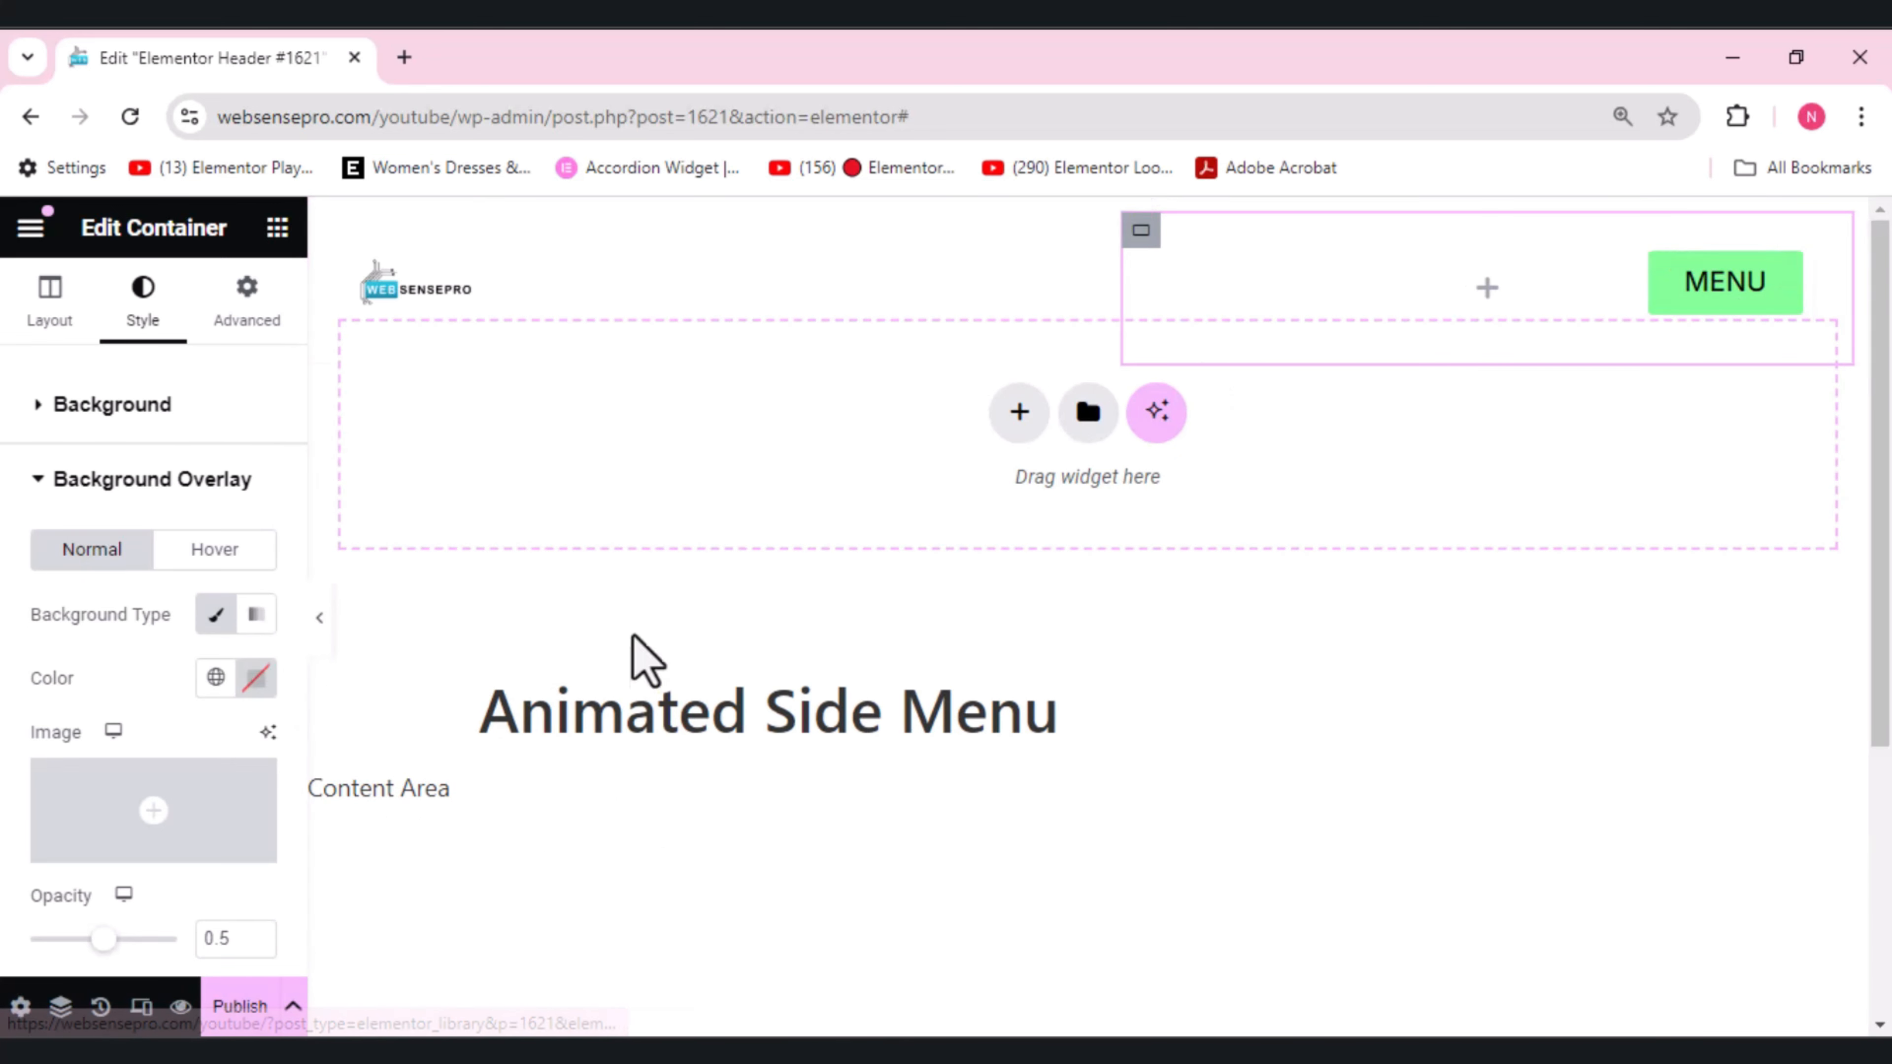
click(253, 678)
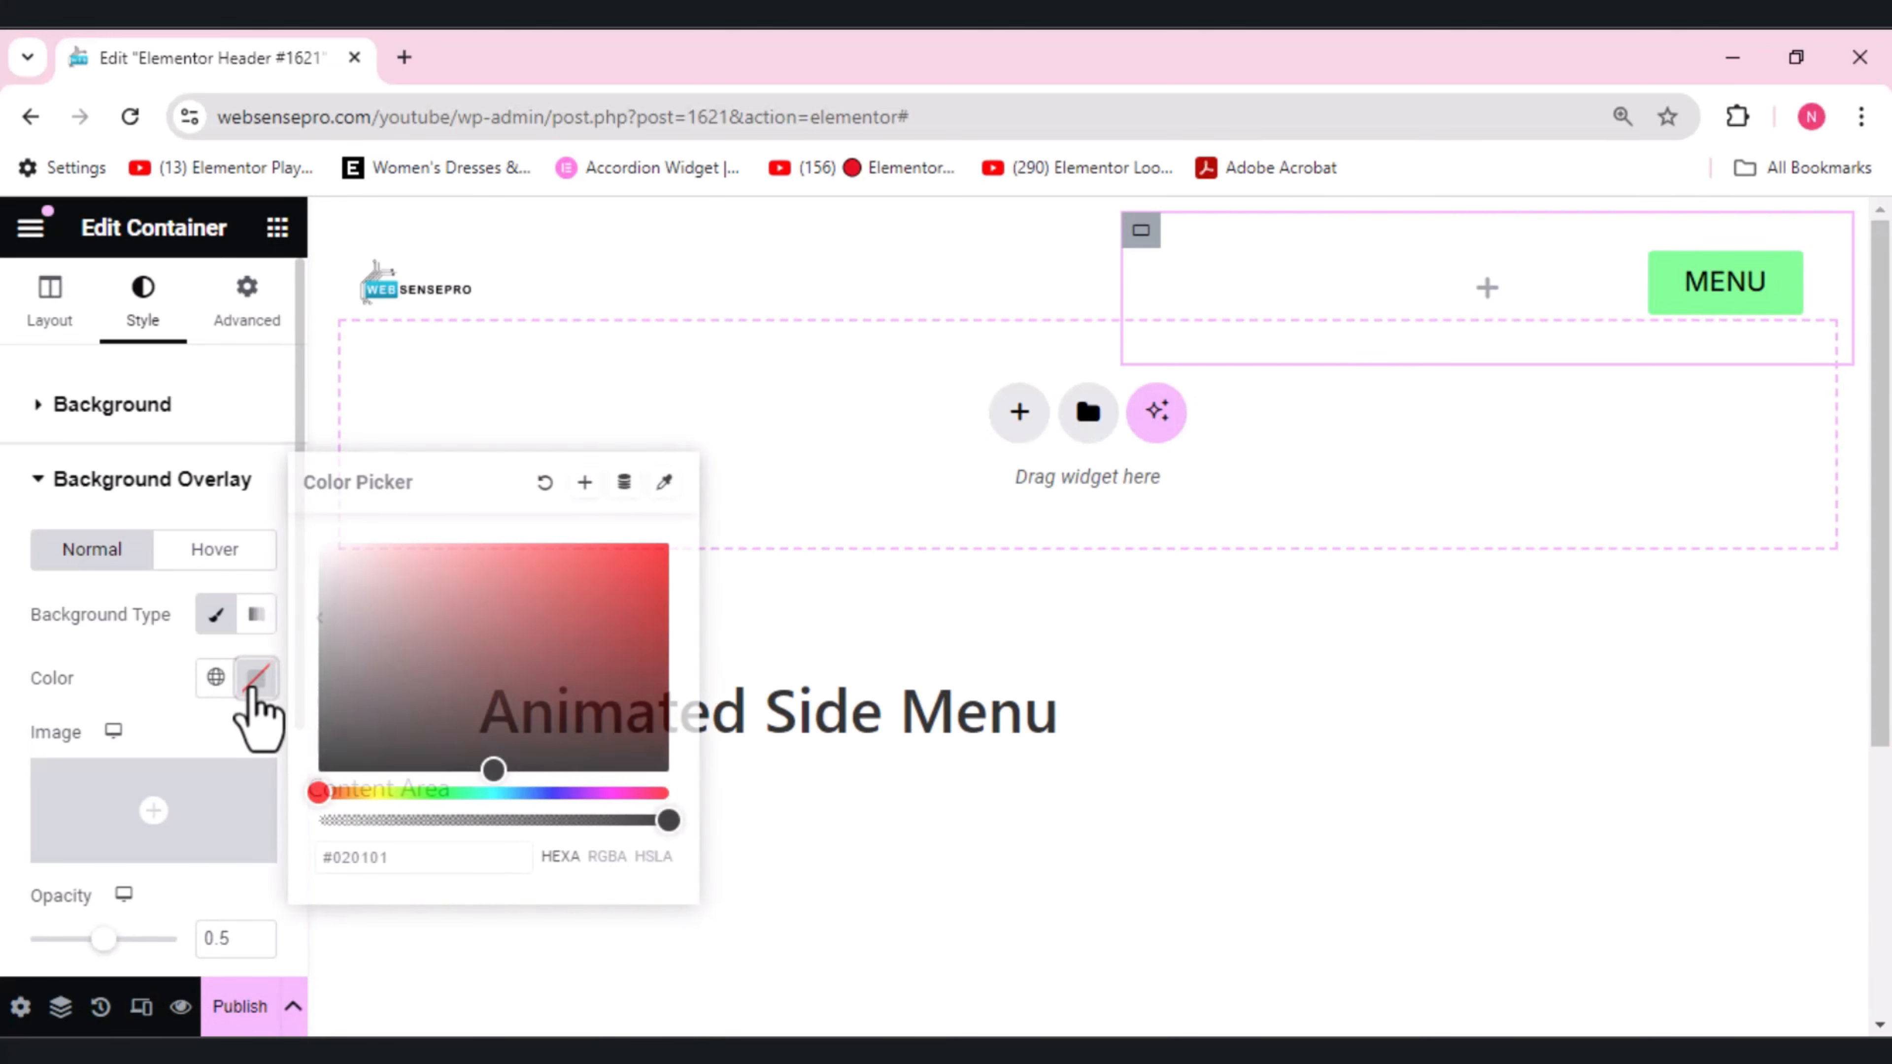
triple_click(390, 859)
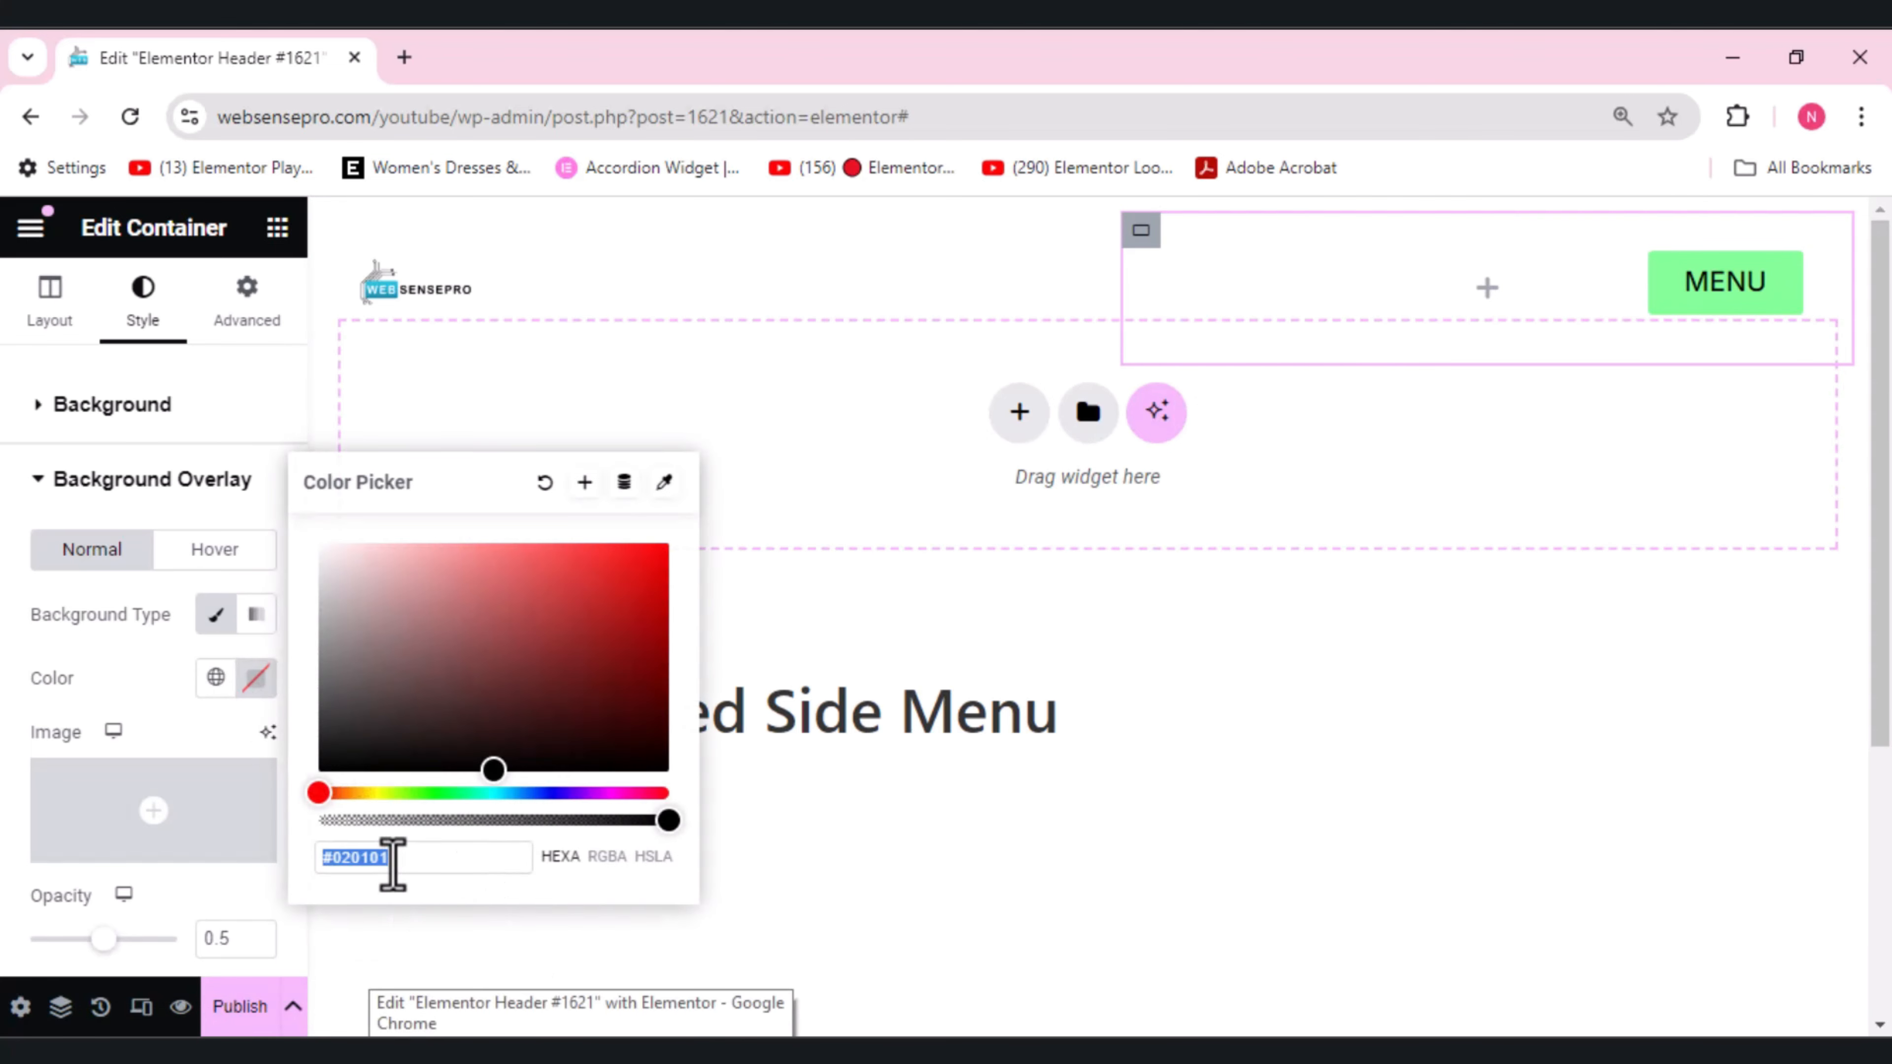
text(#84FD95)
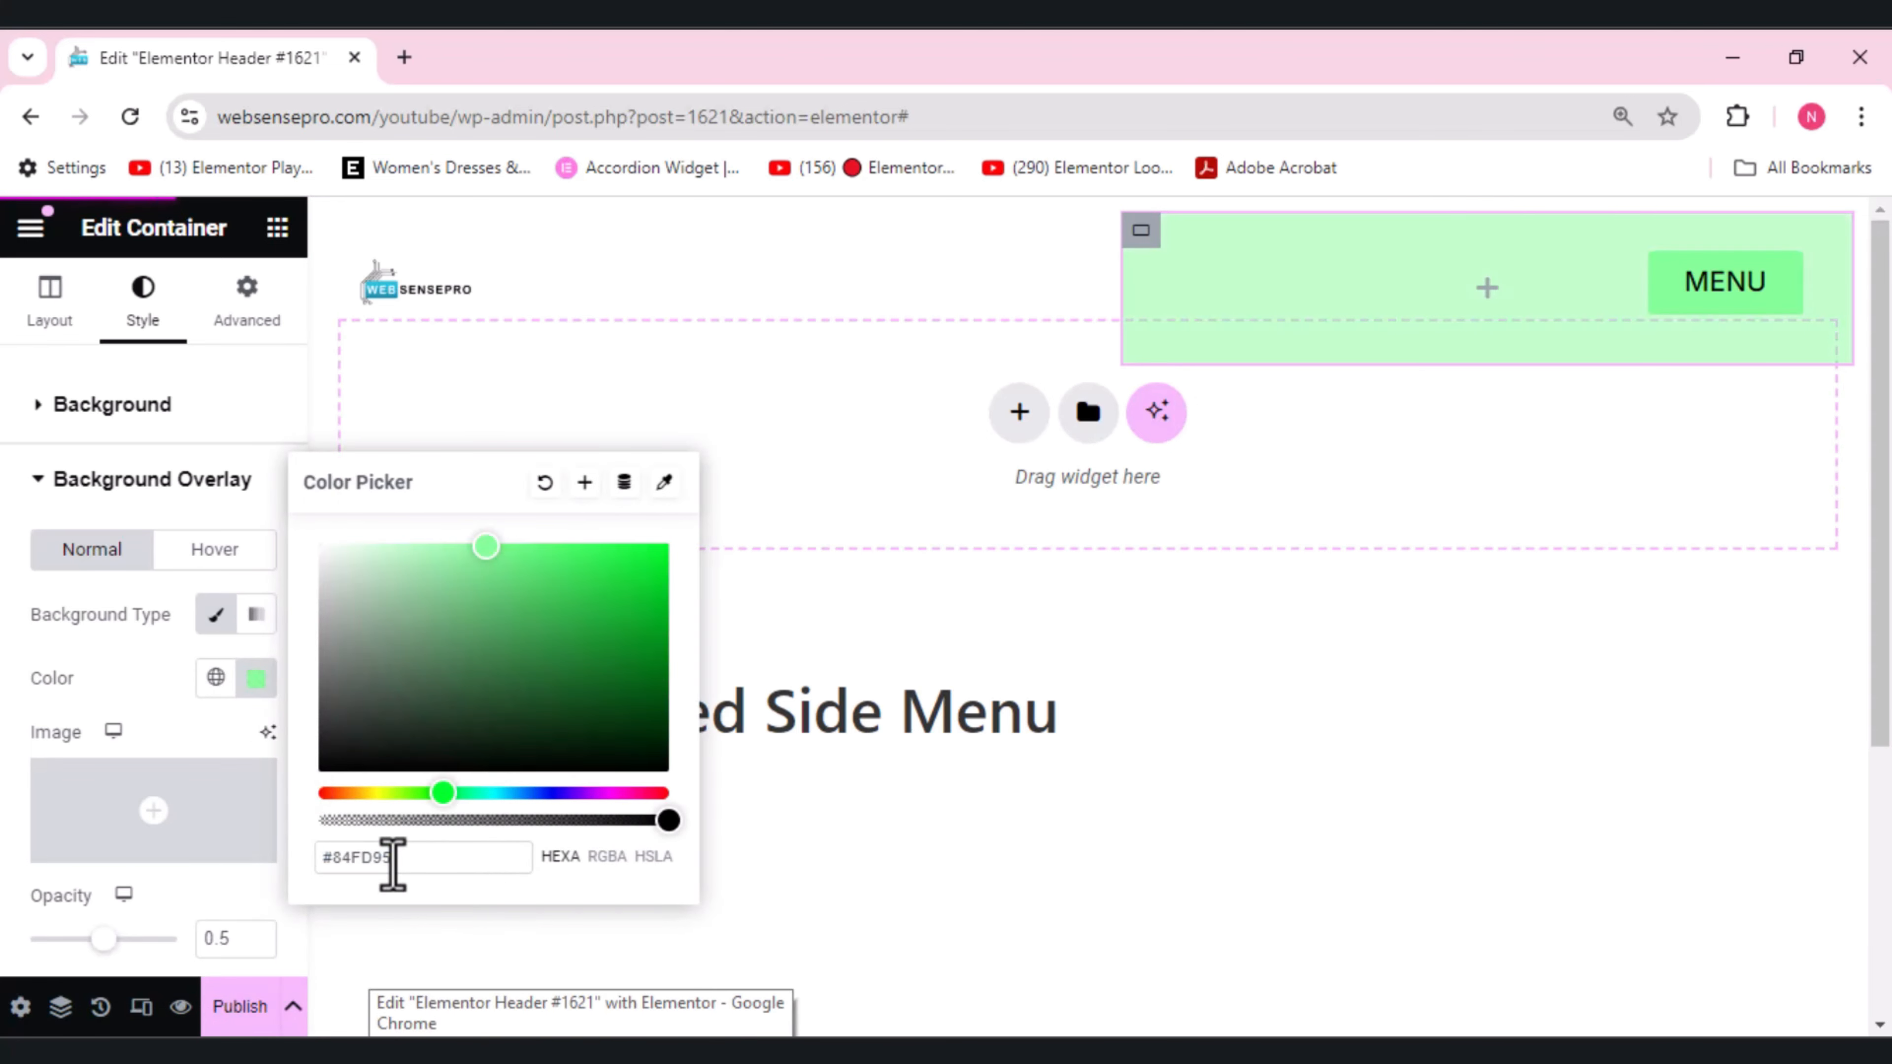
click(1221, 834)
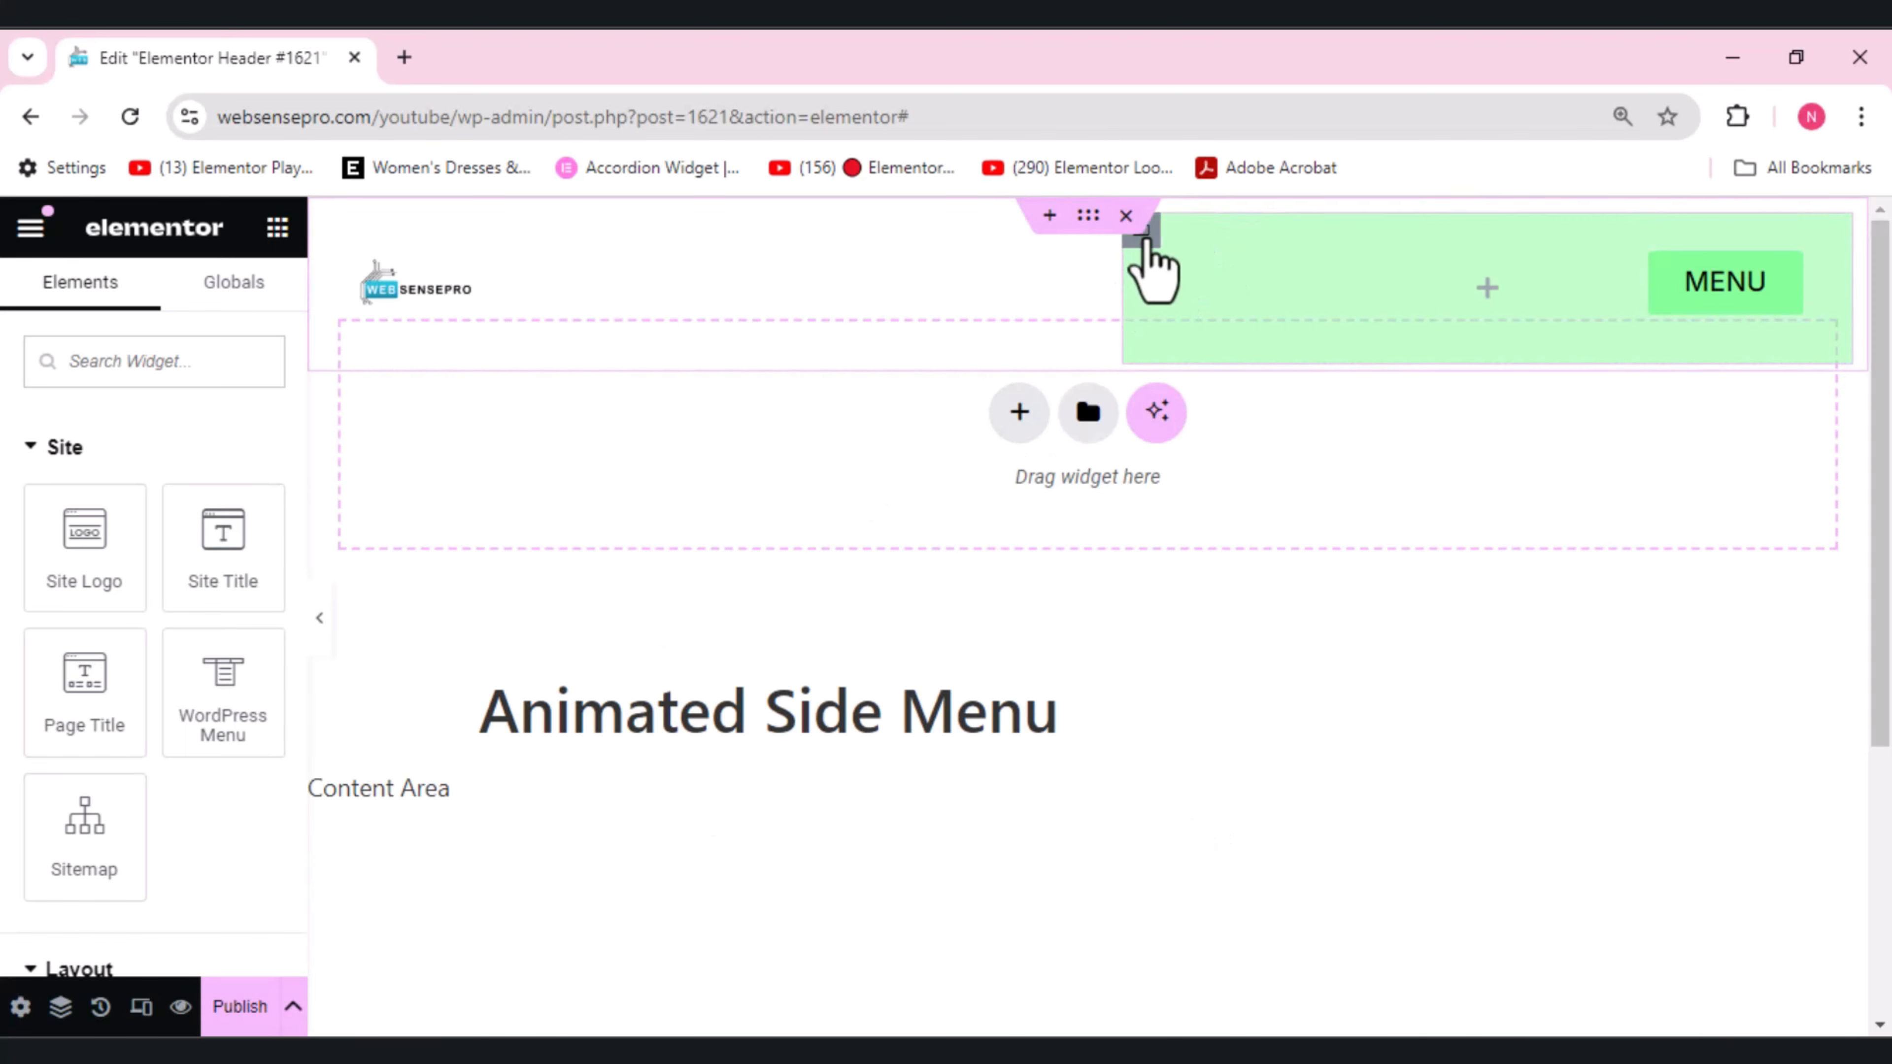
- Raise the opacity of the green container's background overlay to the maximum
click(1142, 235)
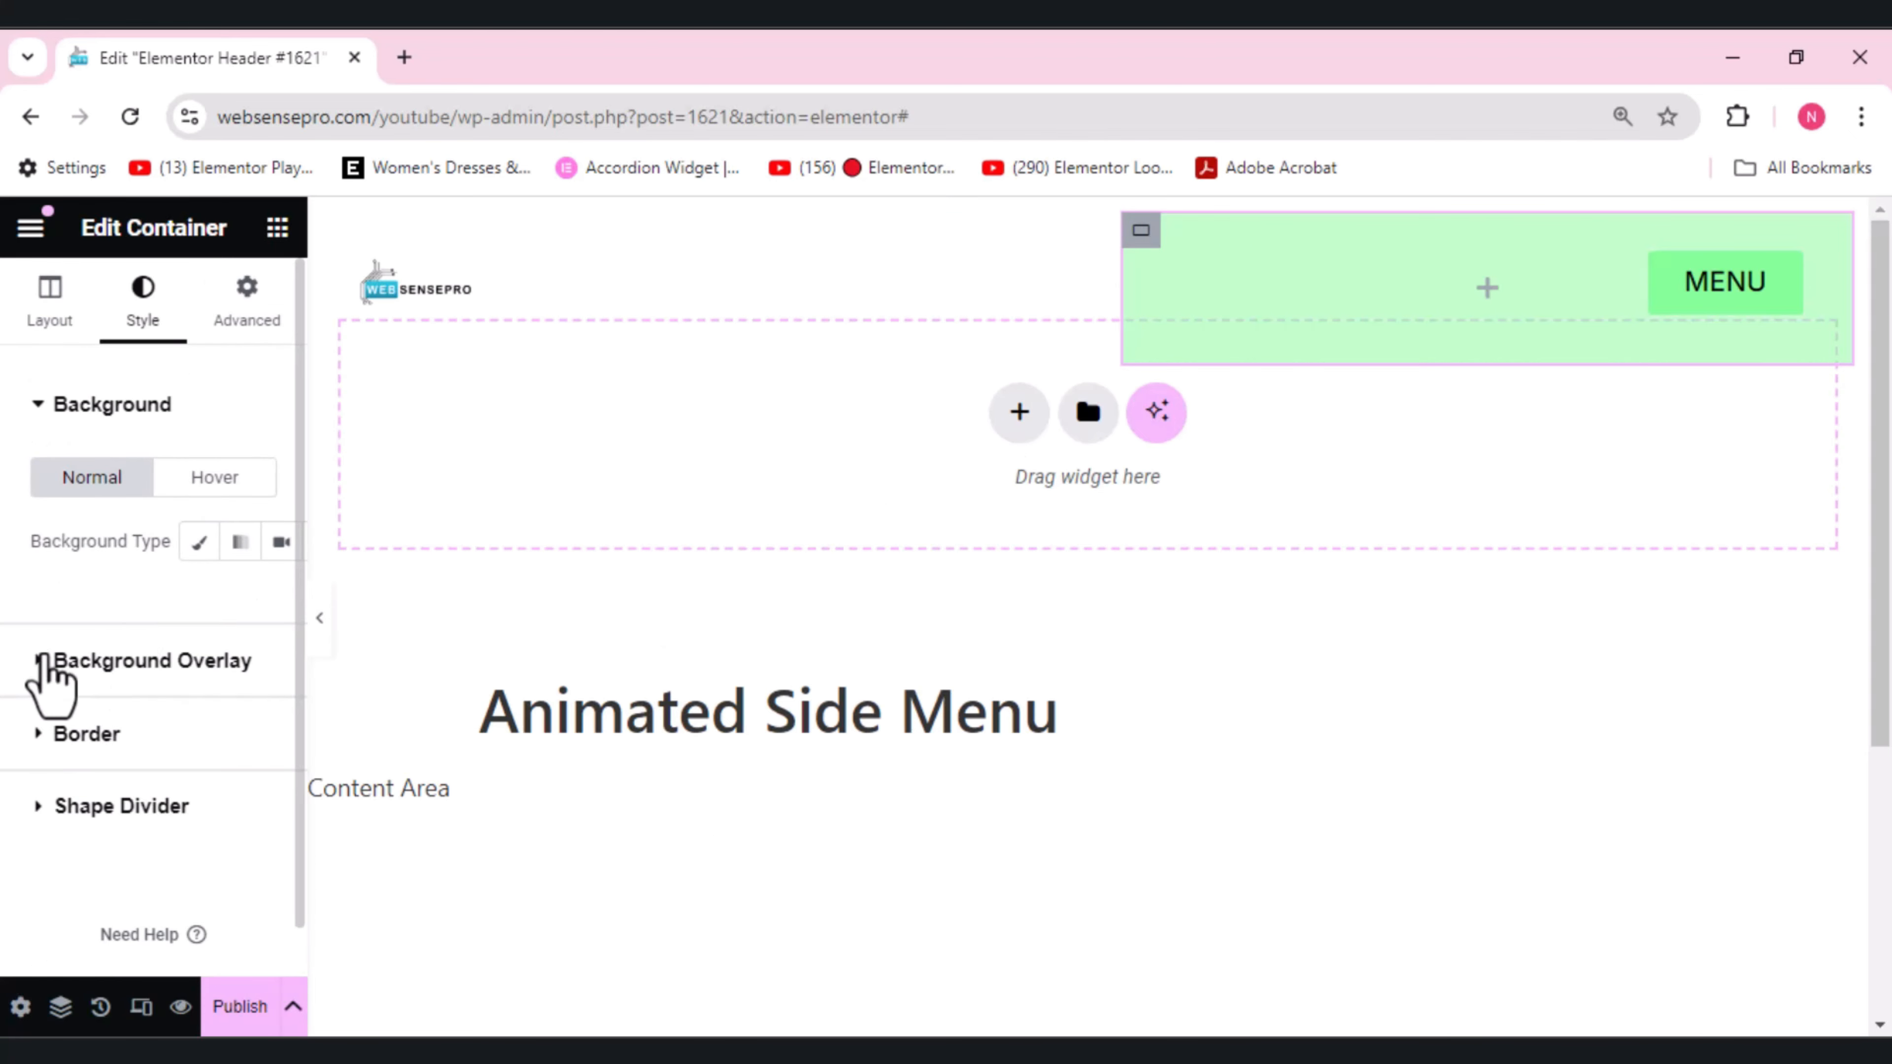
click(153, 661)
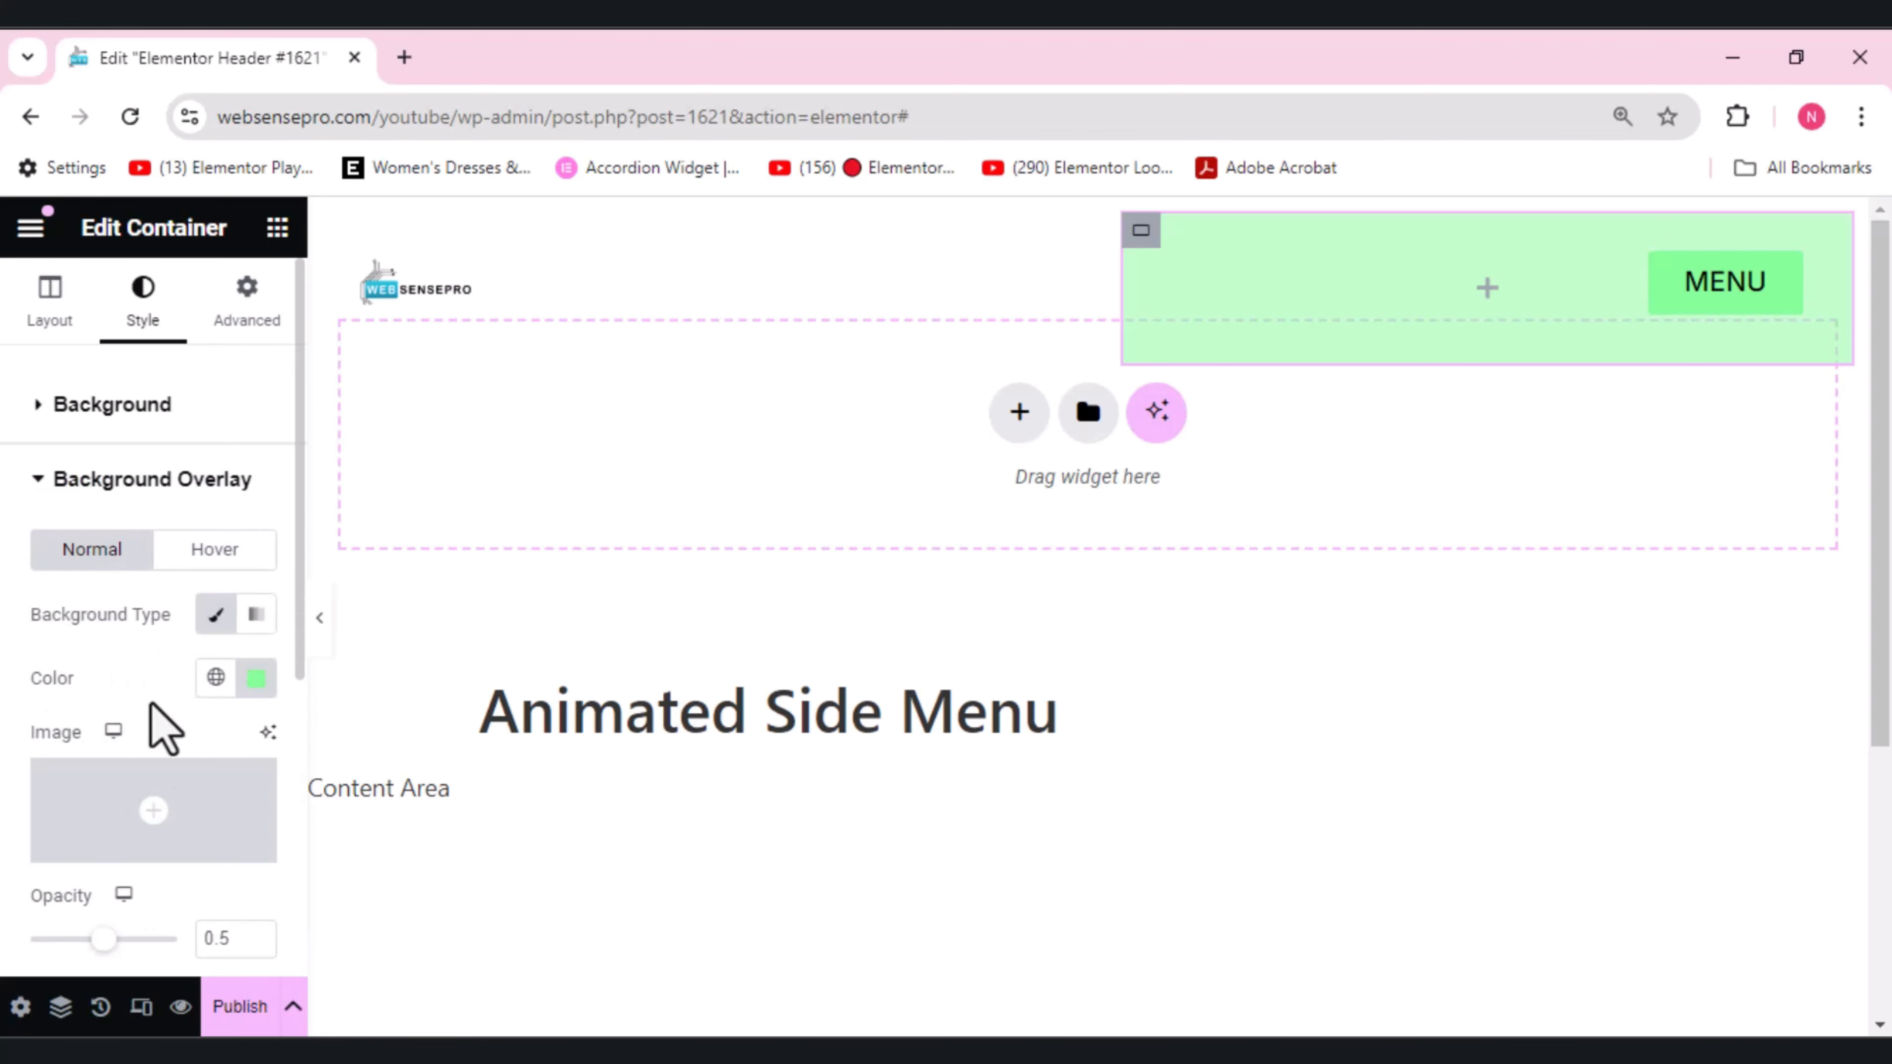
drag(99, 940, 211, 938)
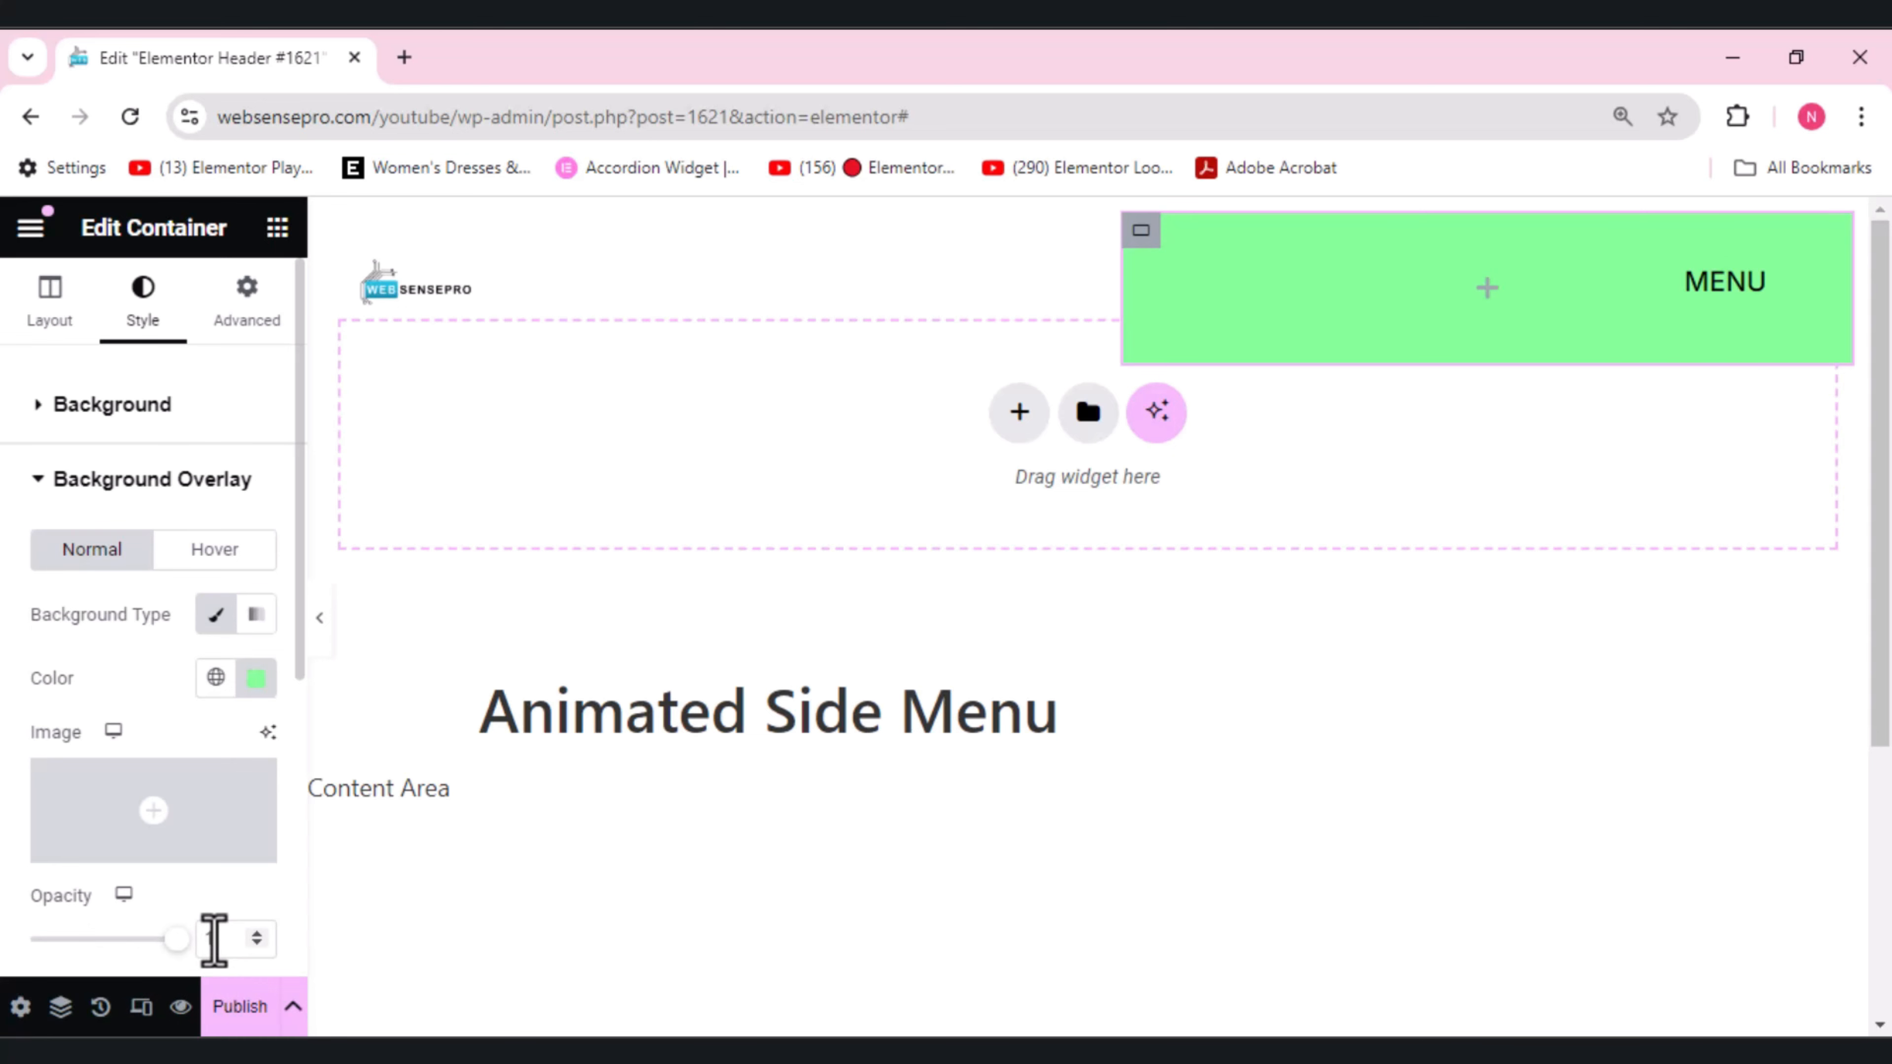
click(143, 481)
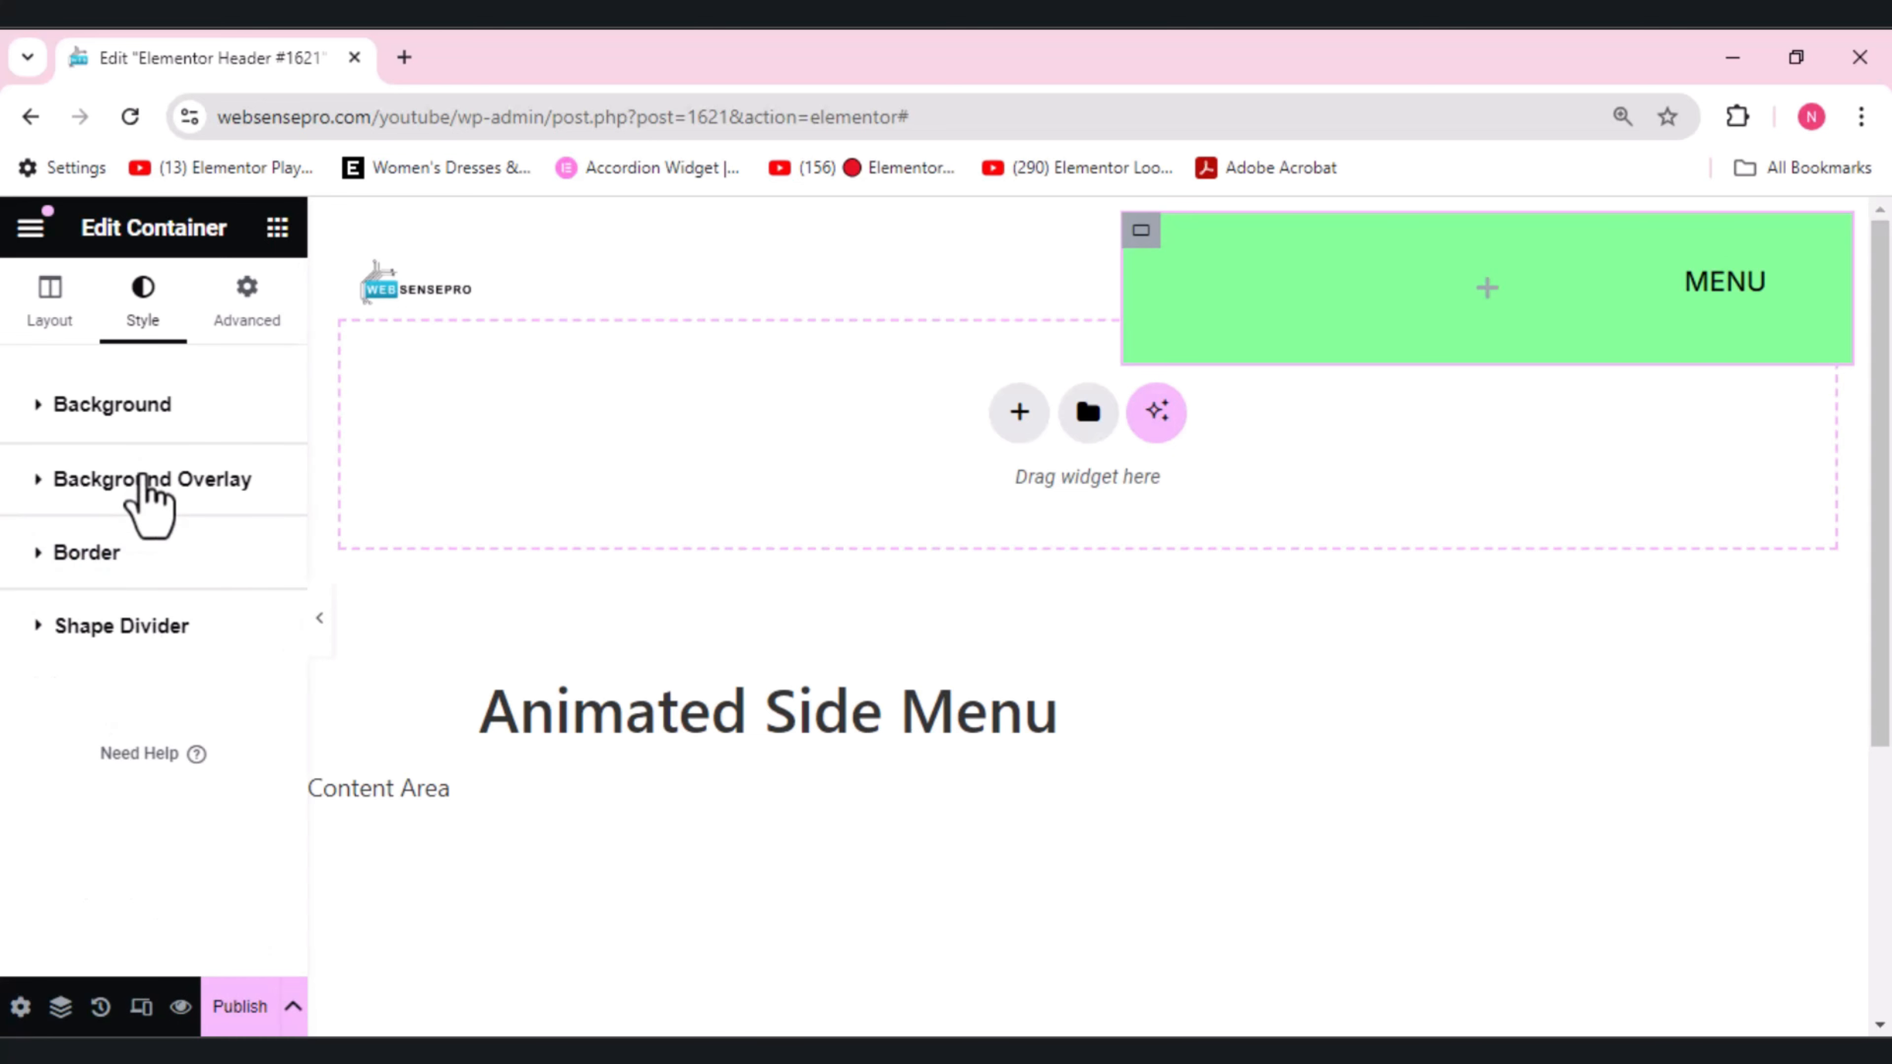
- Round all four corners of the green container with a border radius of 23 px
click(94, 555)
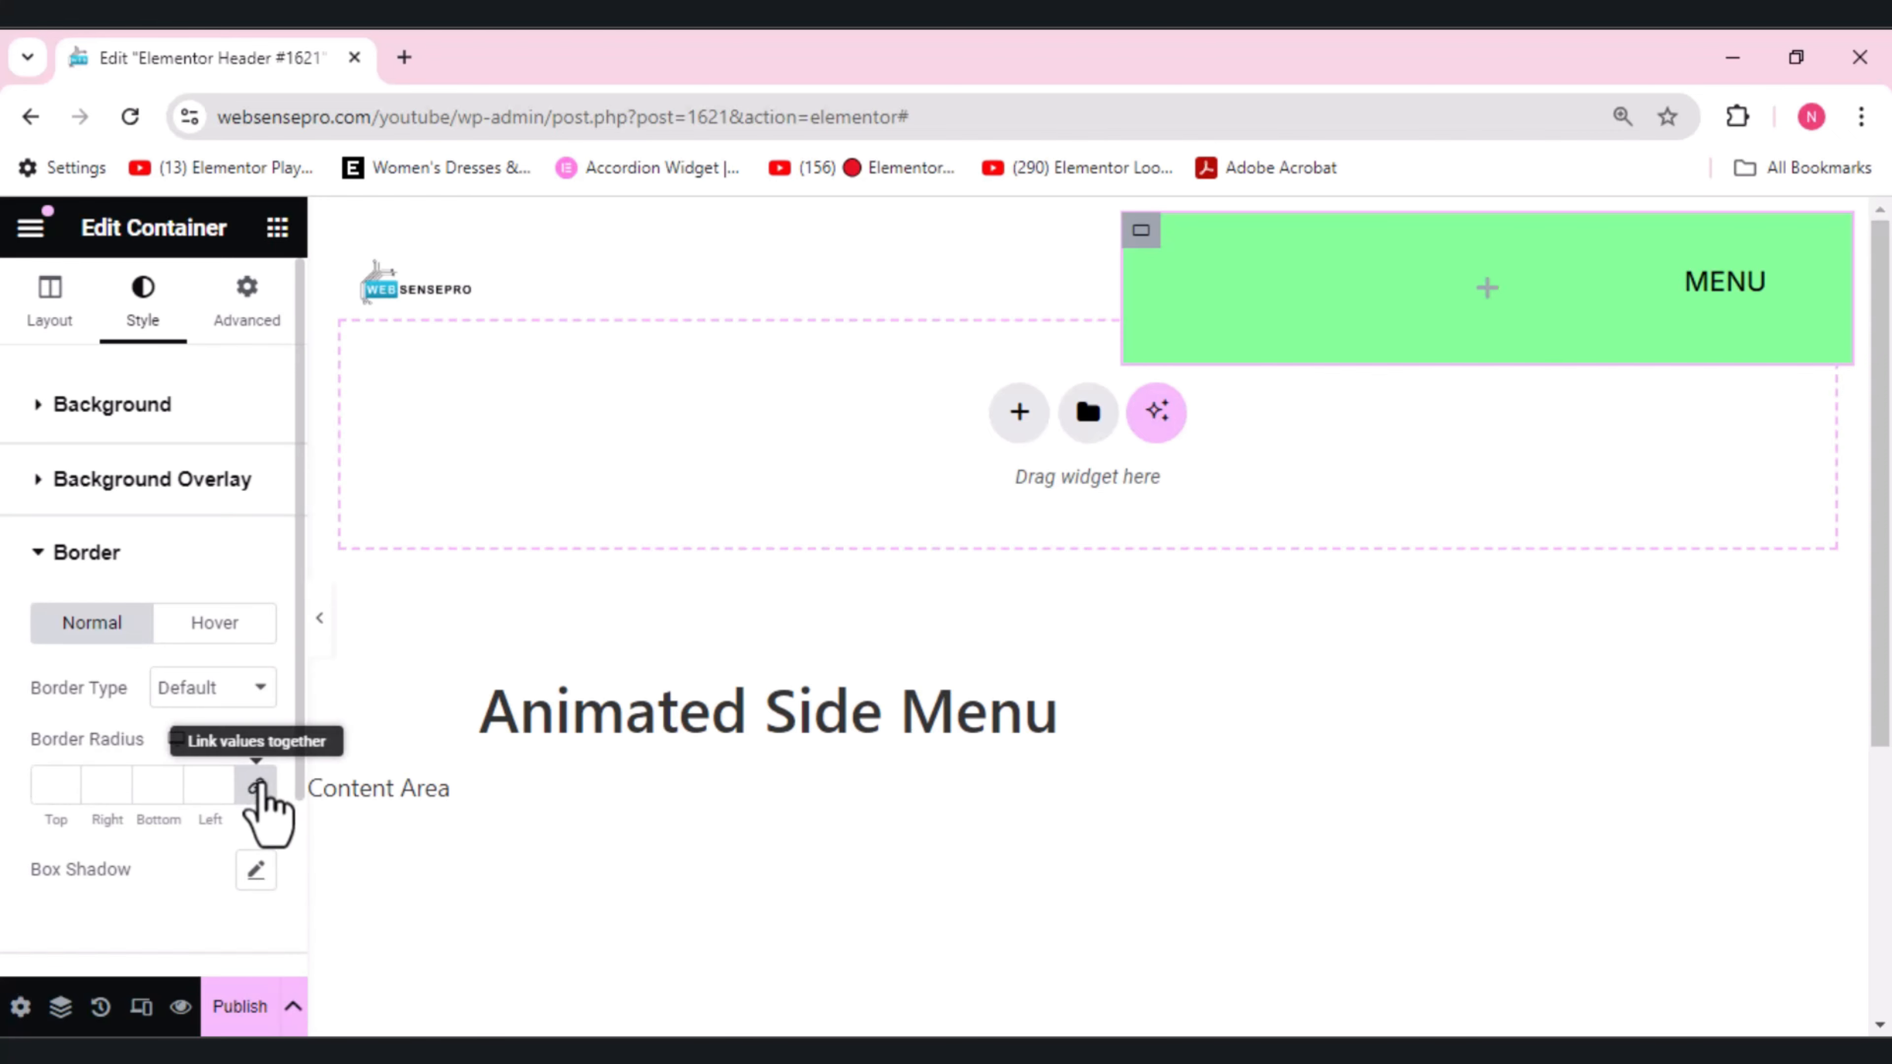
click(199, 784)
text(23)
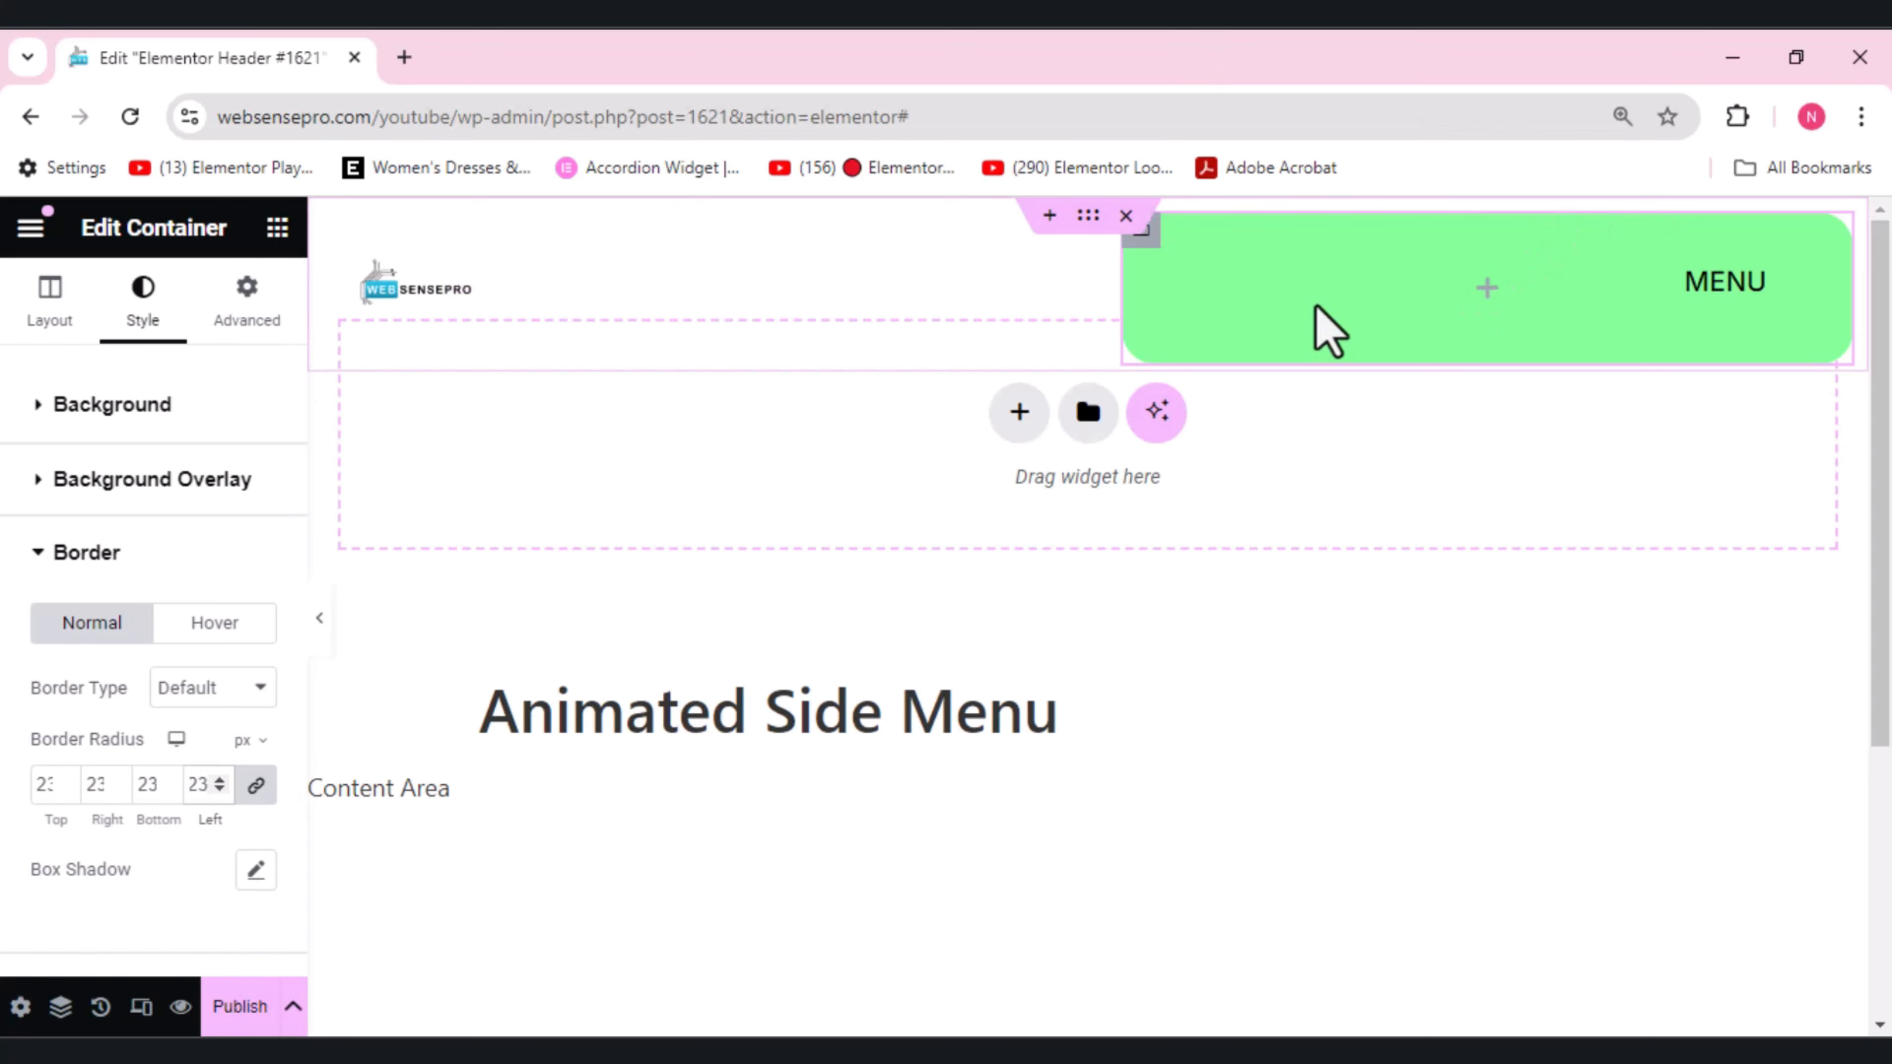
- Find the Container widget and add a nested container inside the green side menu container
click(277, 227)
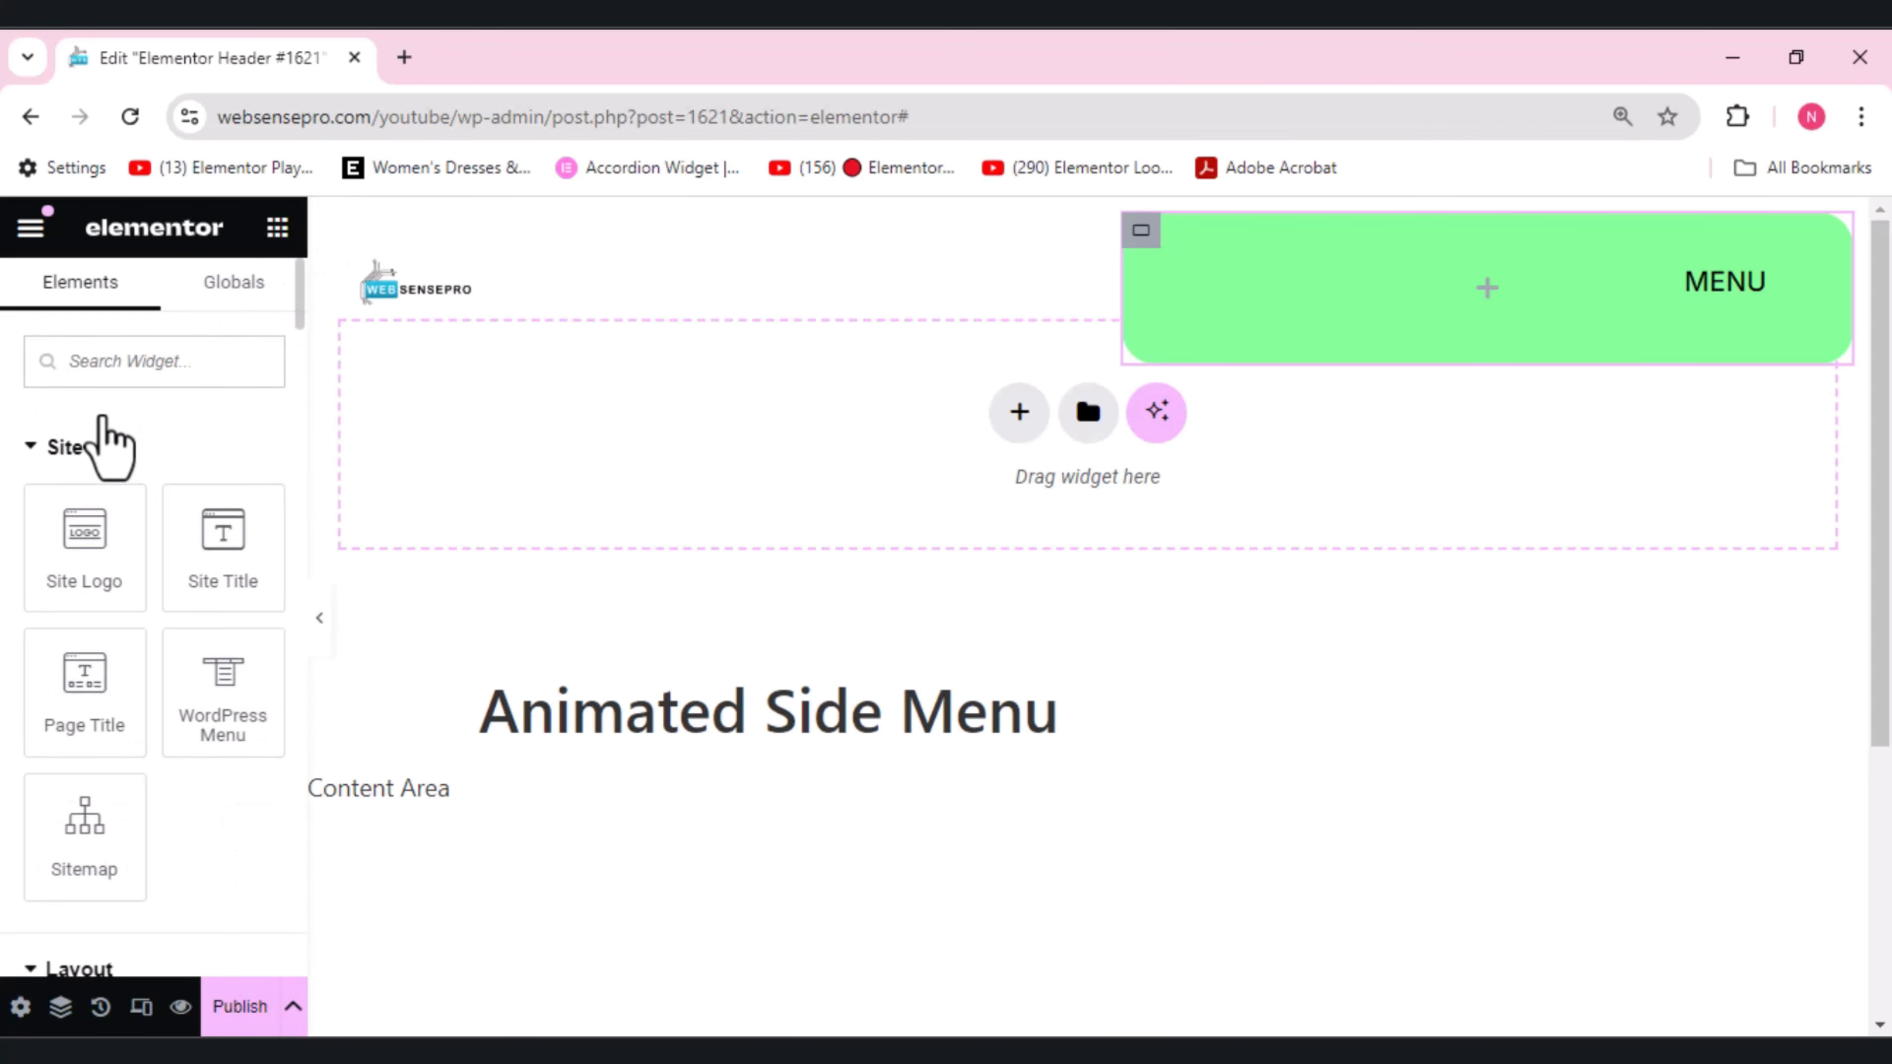
text(con)
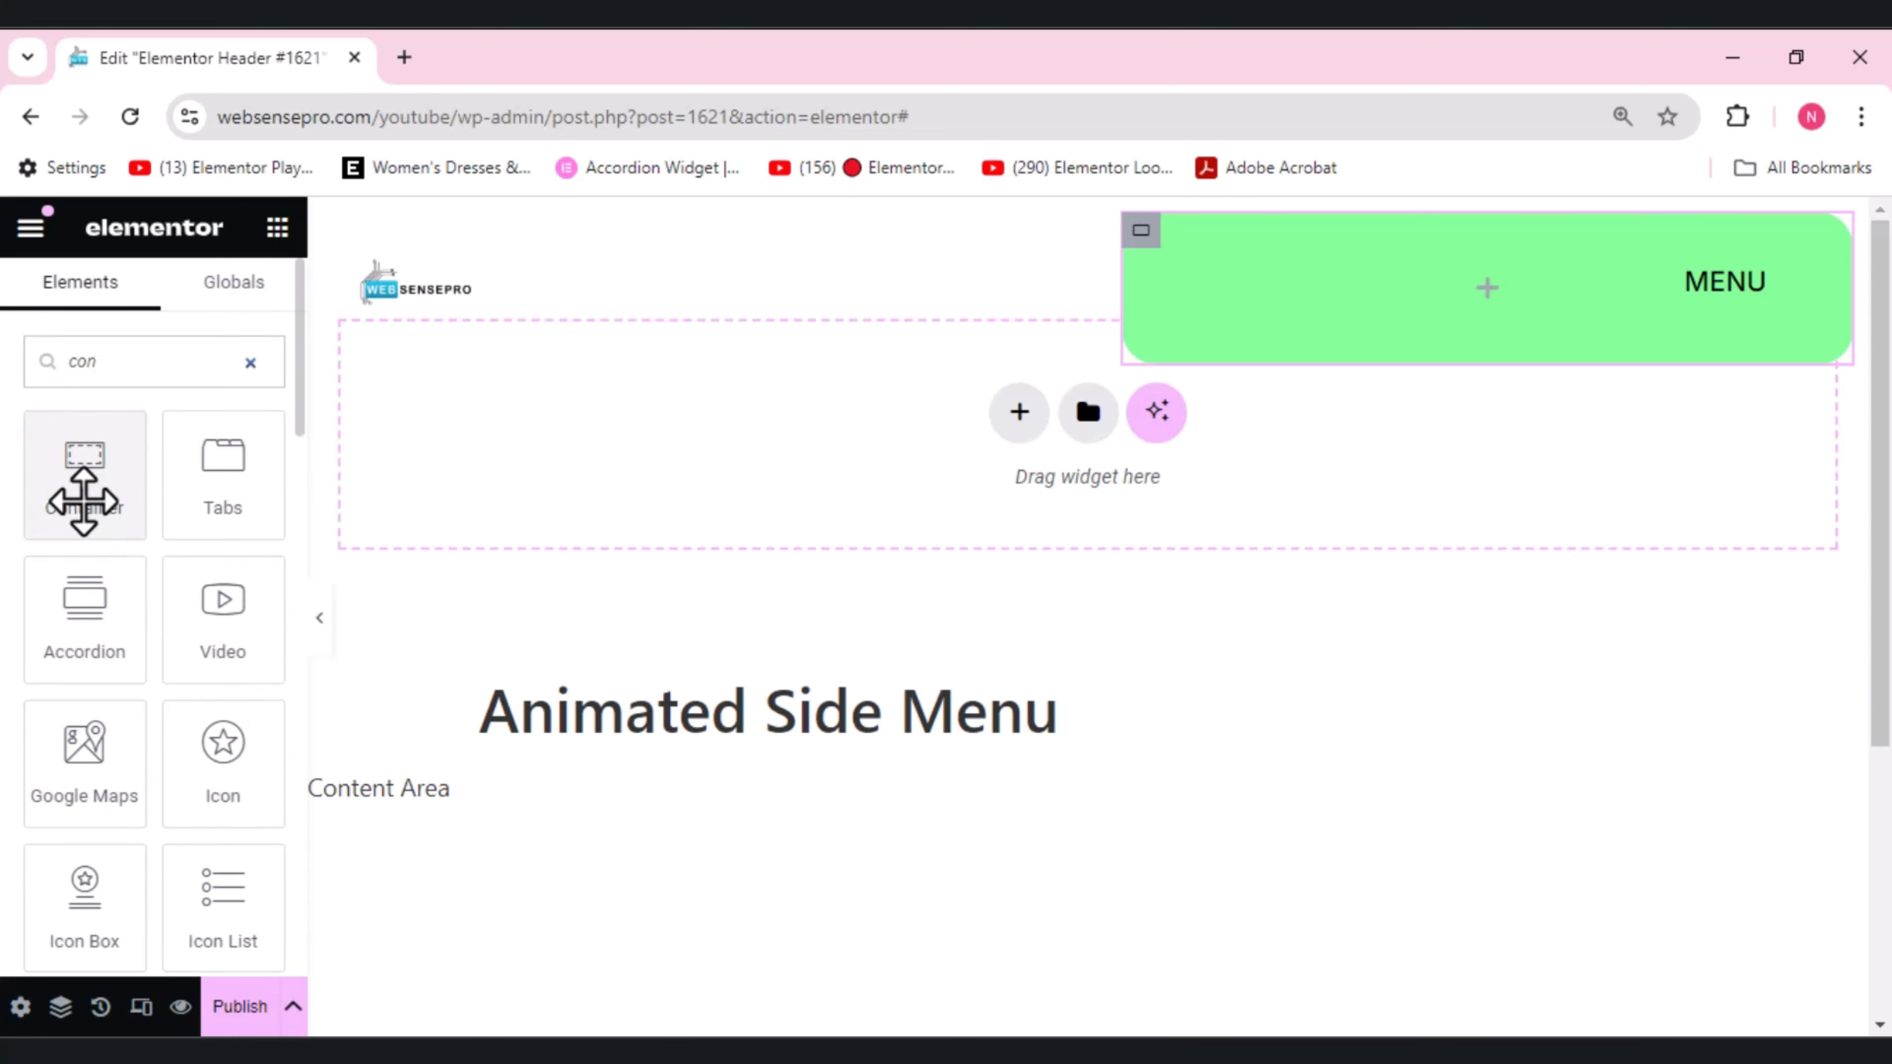
click(83, 501)
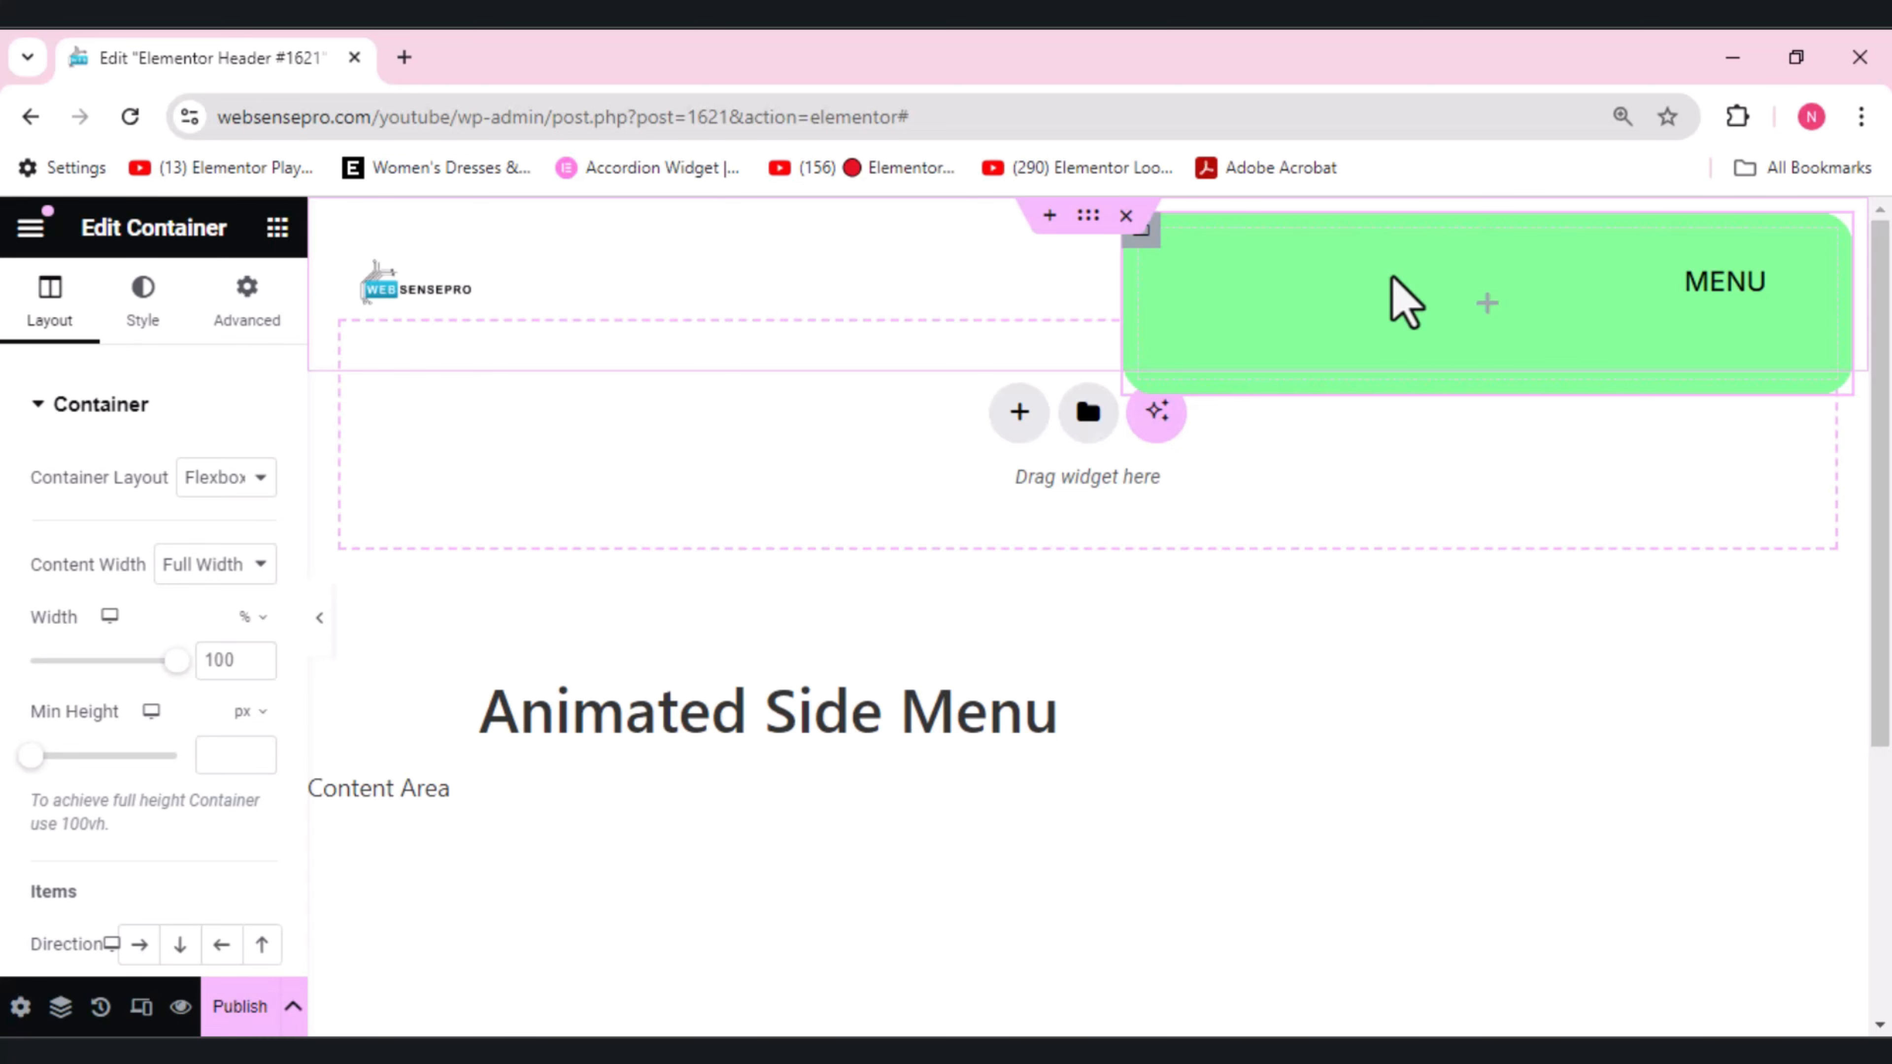
- Search the widgets for "icon" and add an Icon List inside the nested container of the green side menu
click(277, 228)
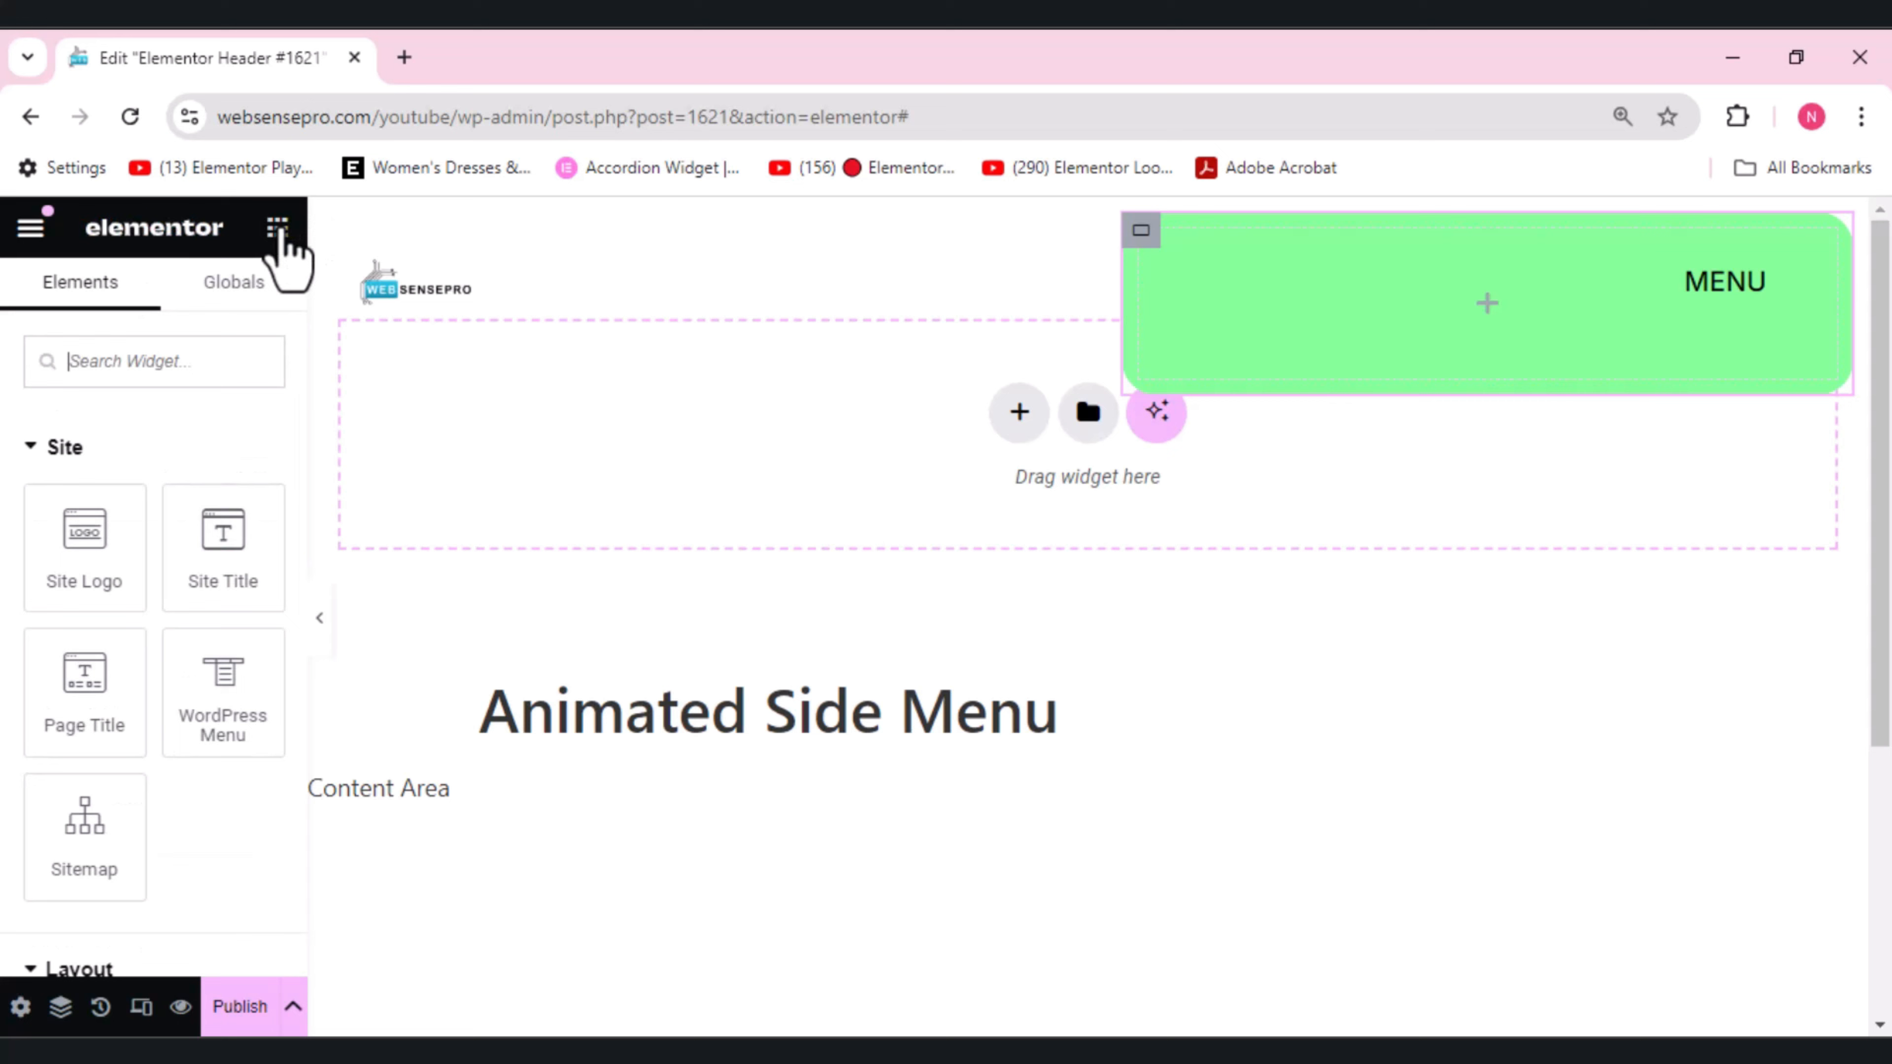
click(117, 361)
text(id)
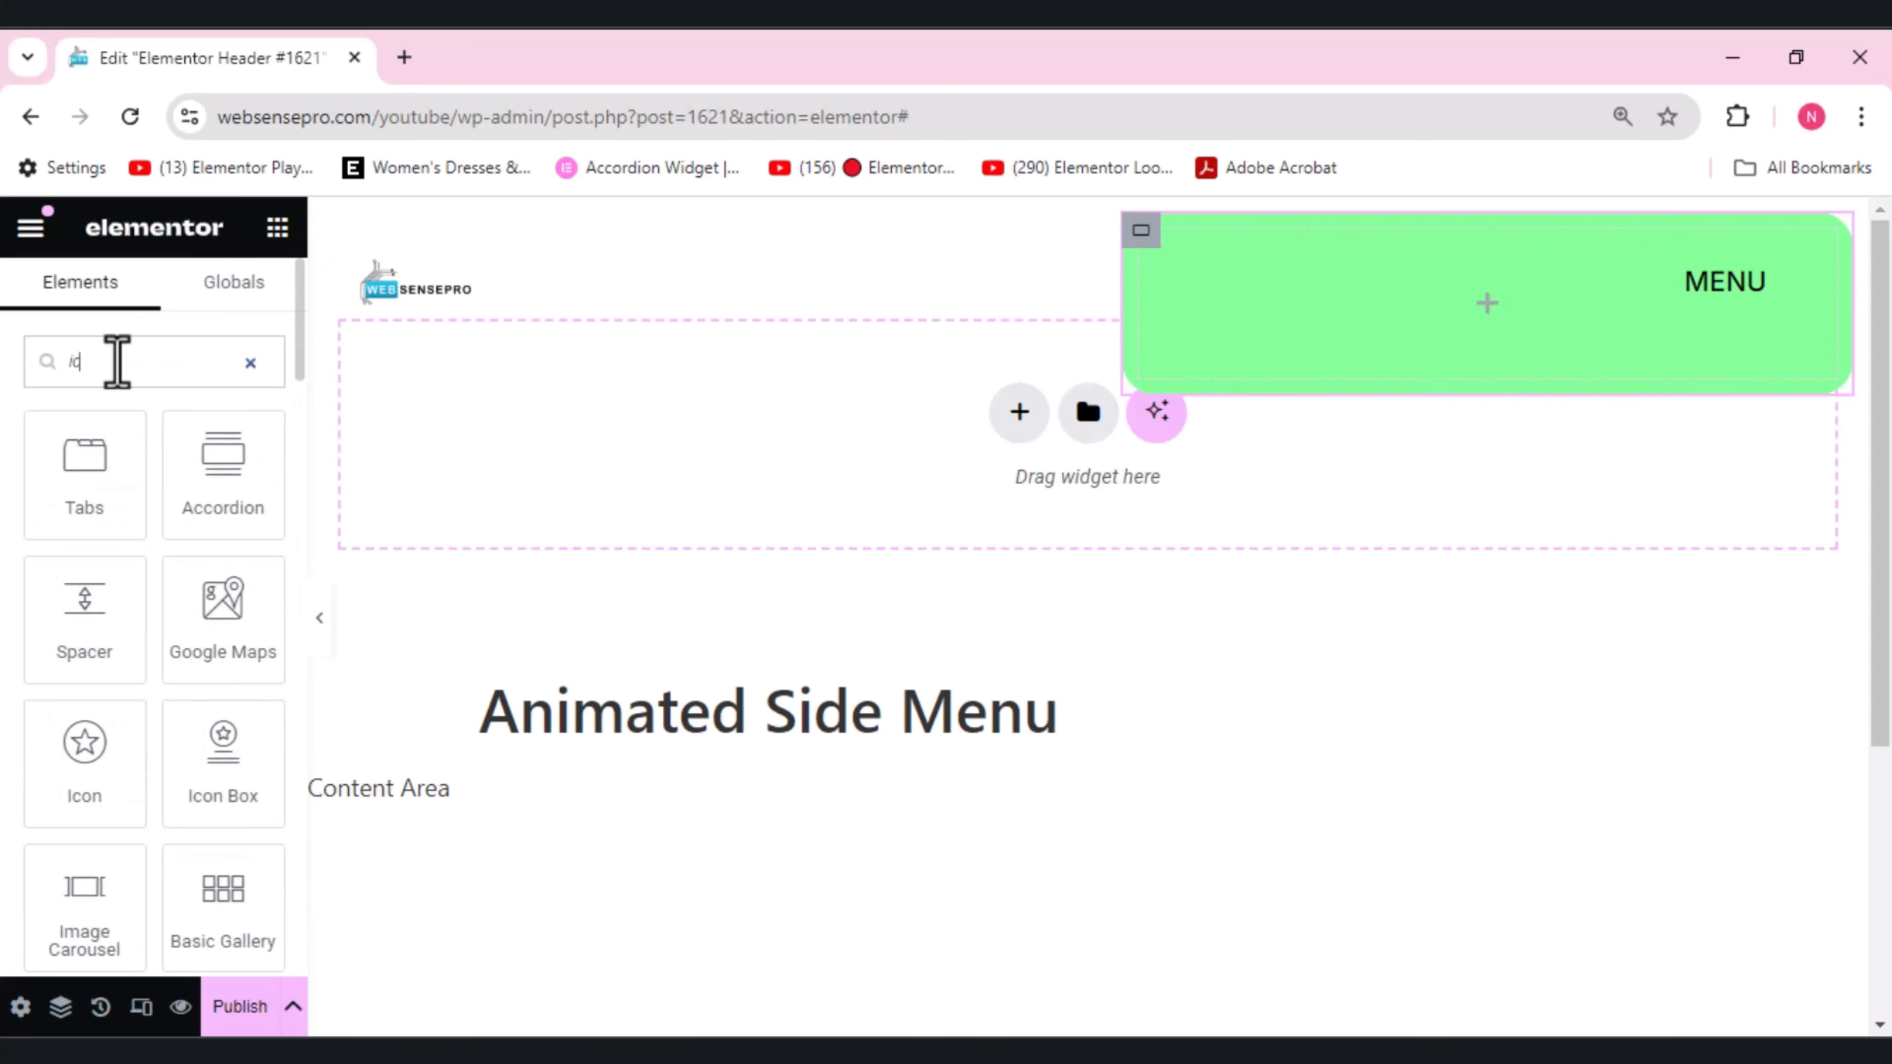
text(on)
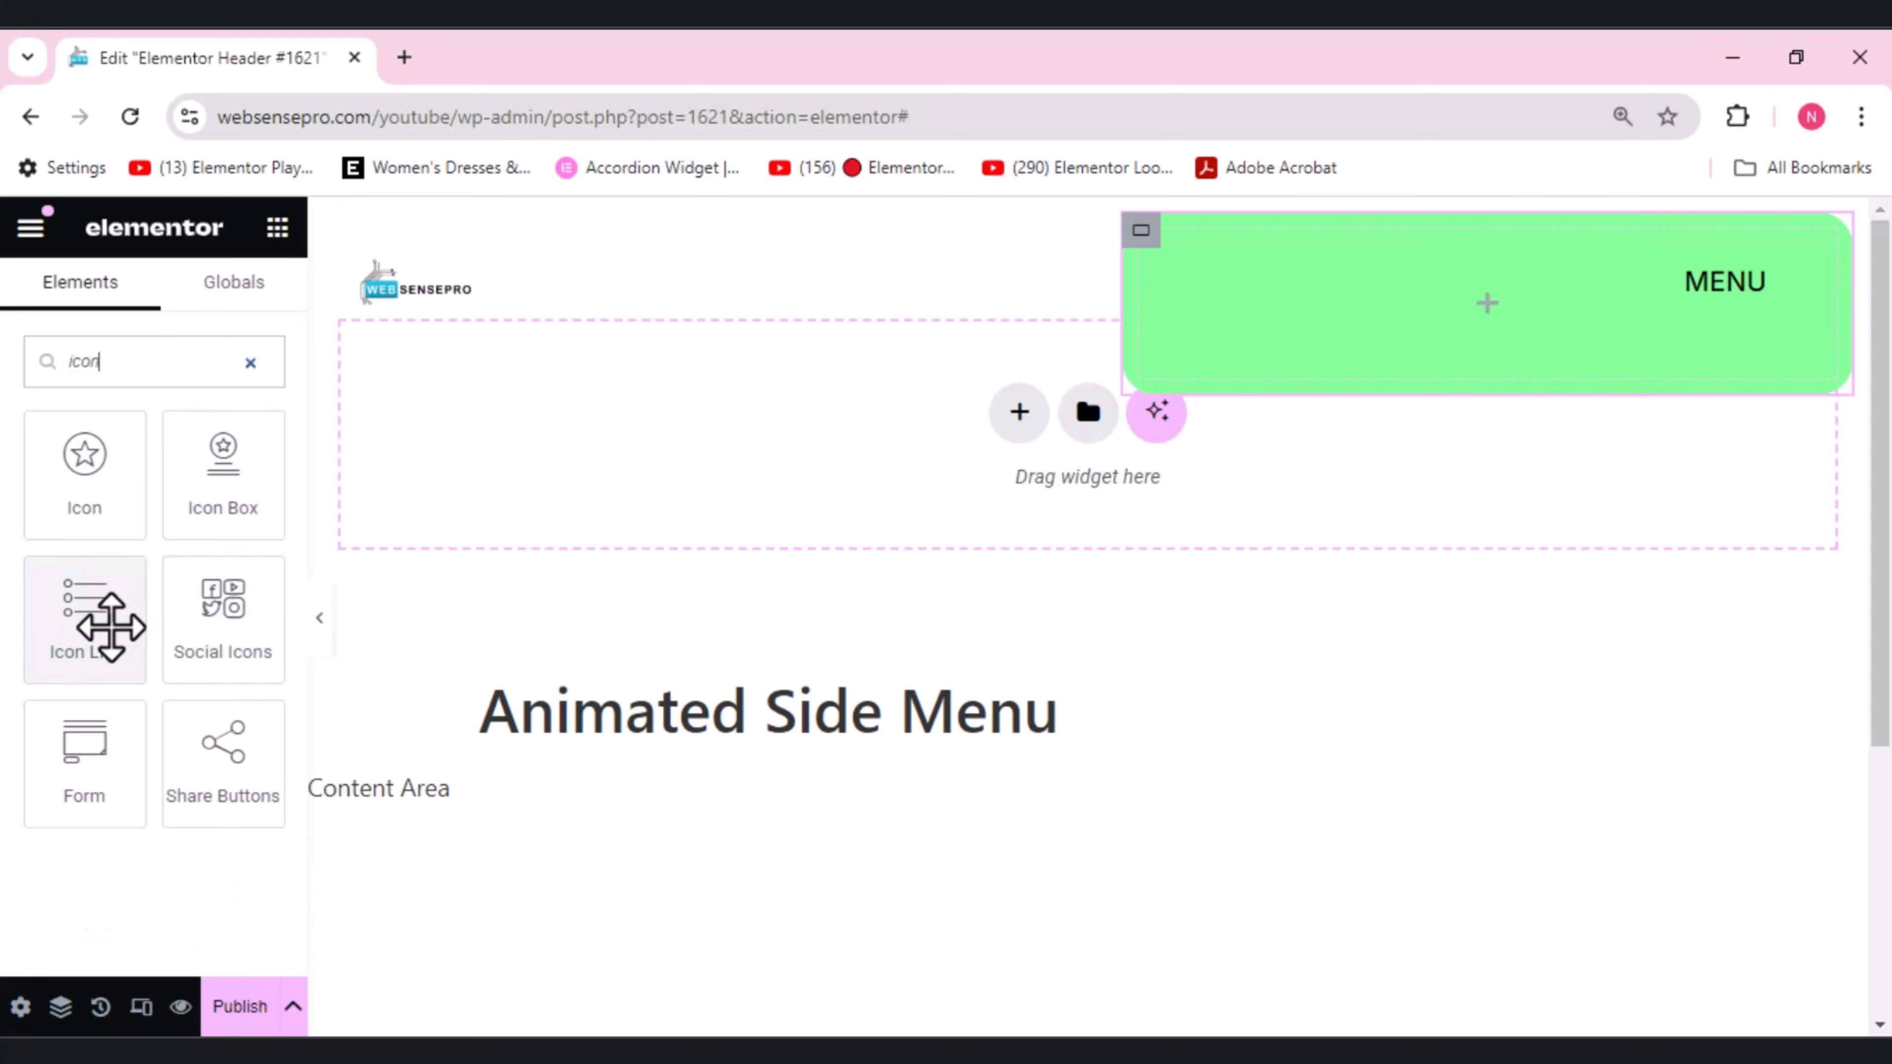
click(111, 626)
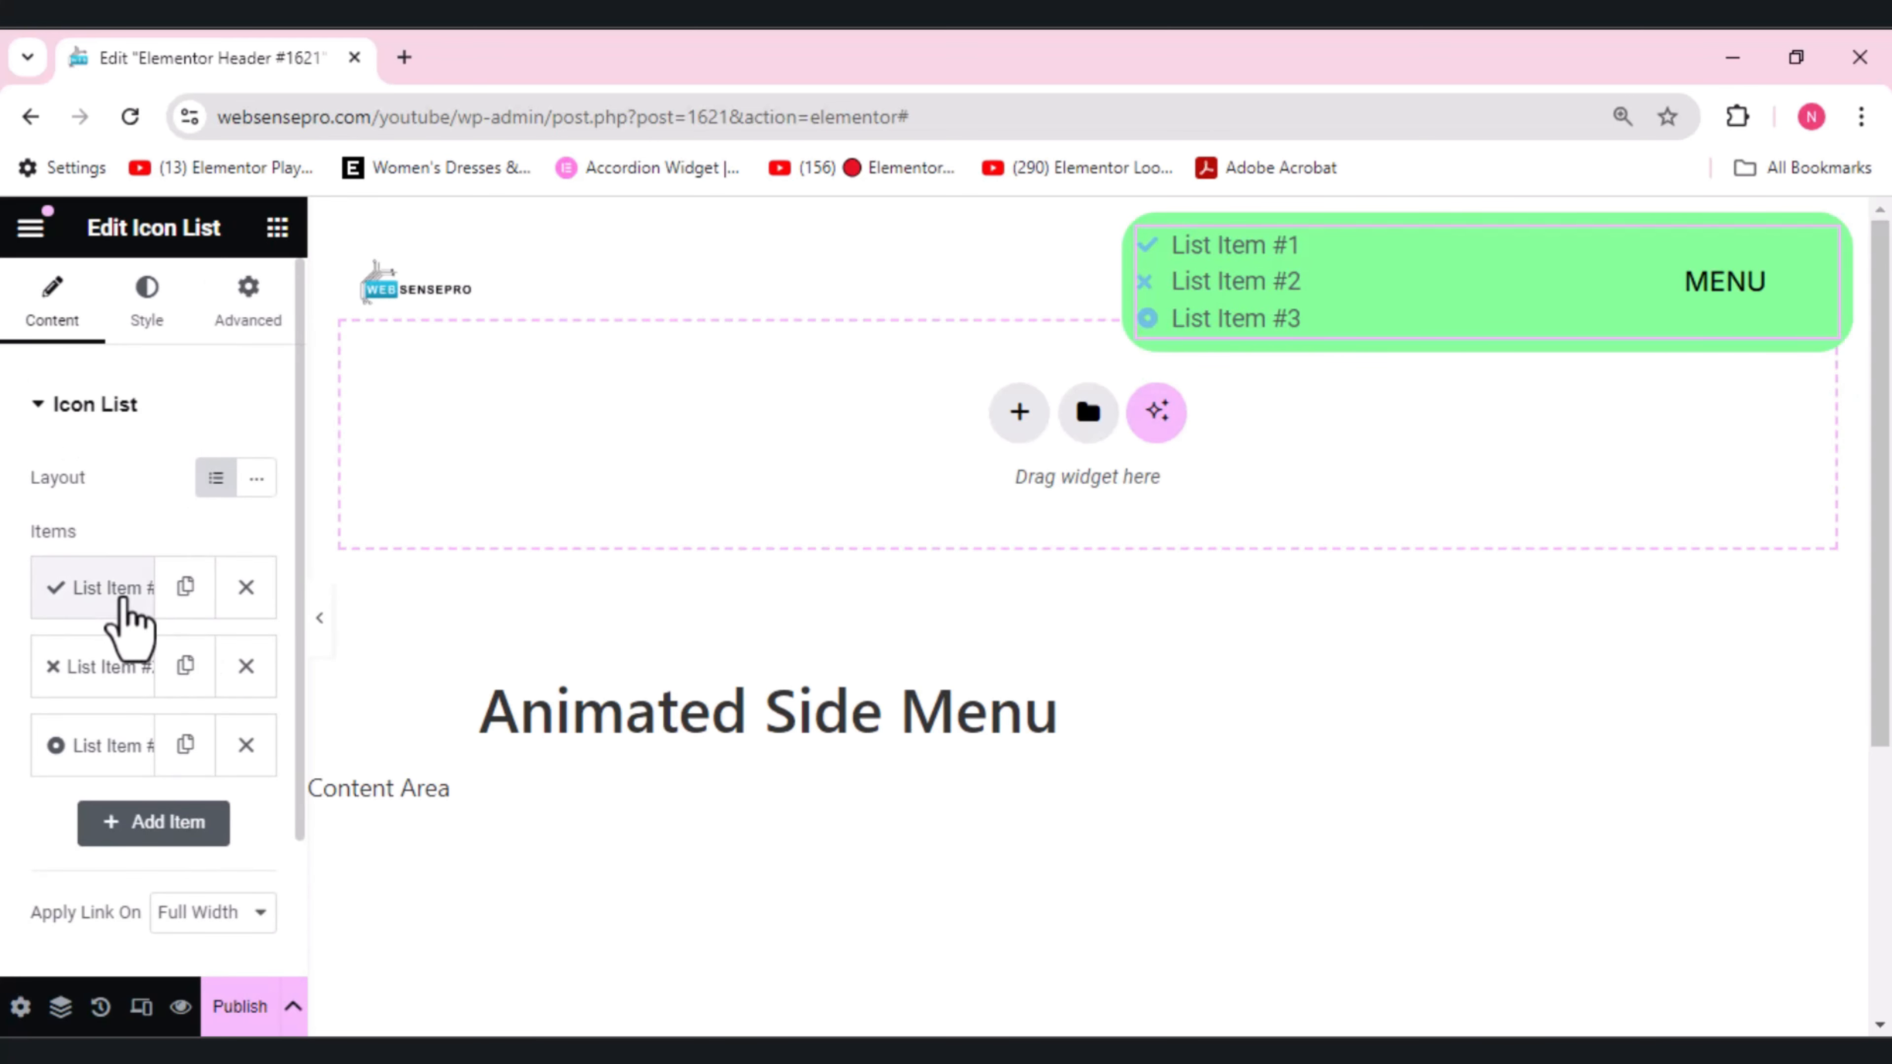
- Rename the first item of the icon list to "Project"
click(123, 603)
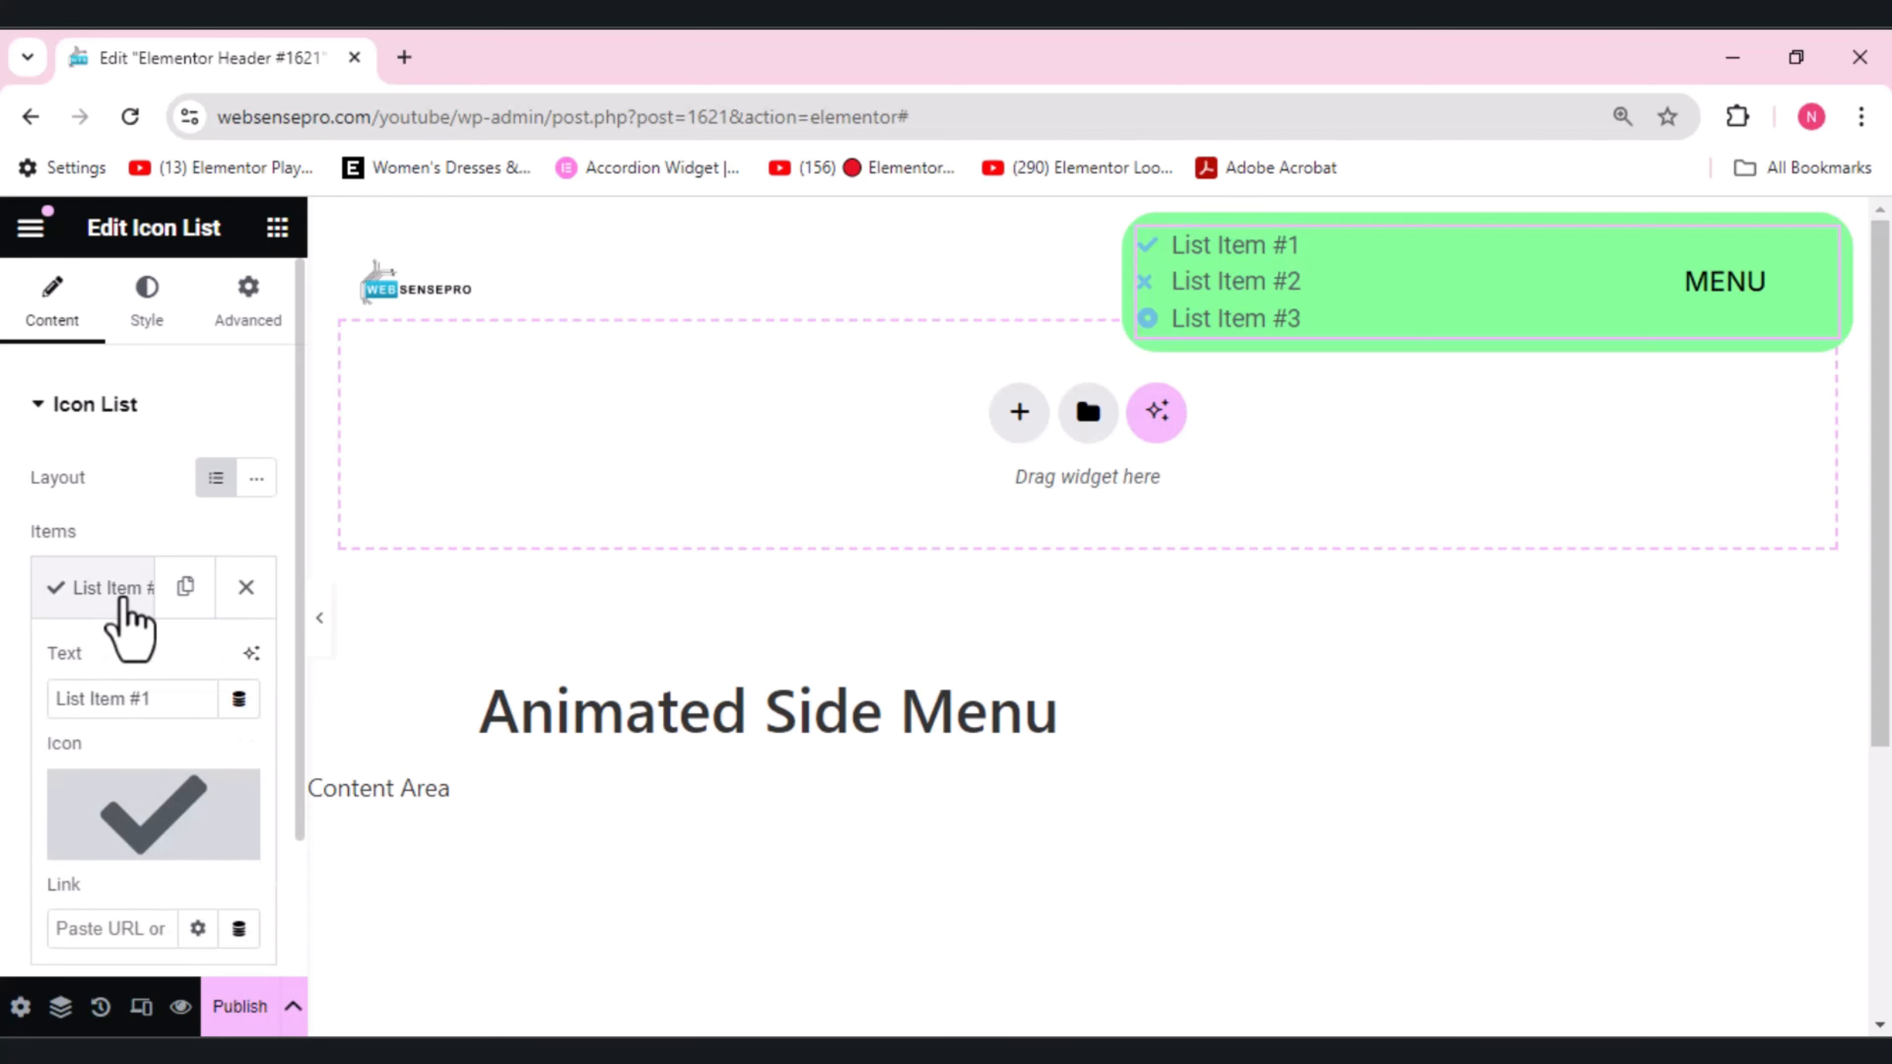
triple_click(128, 698)
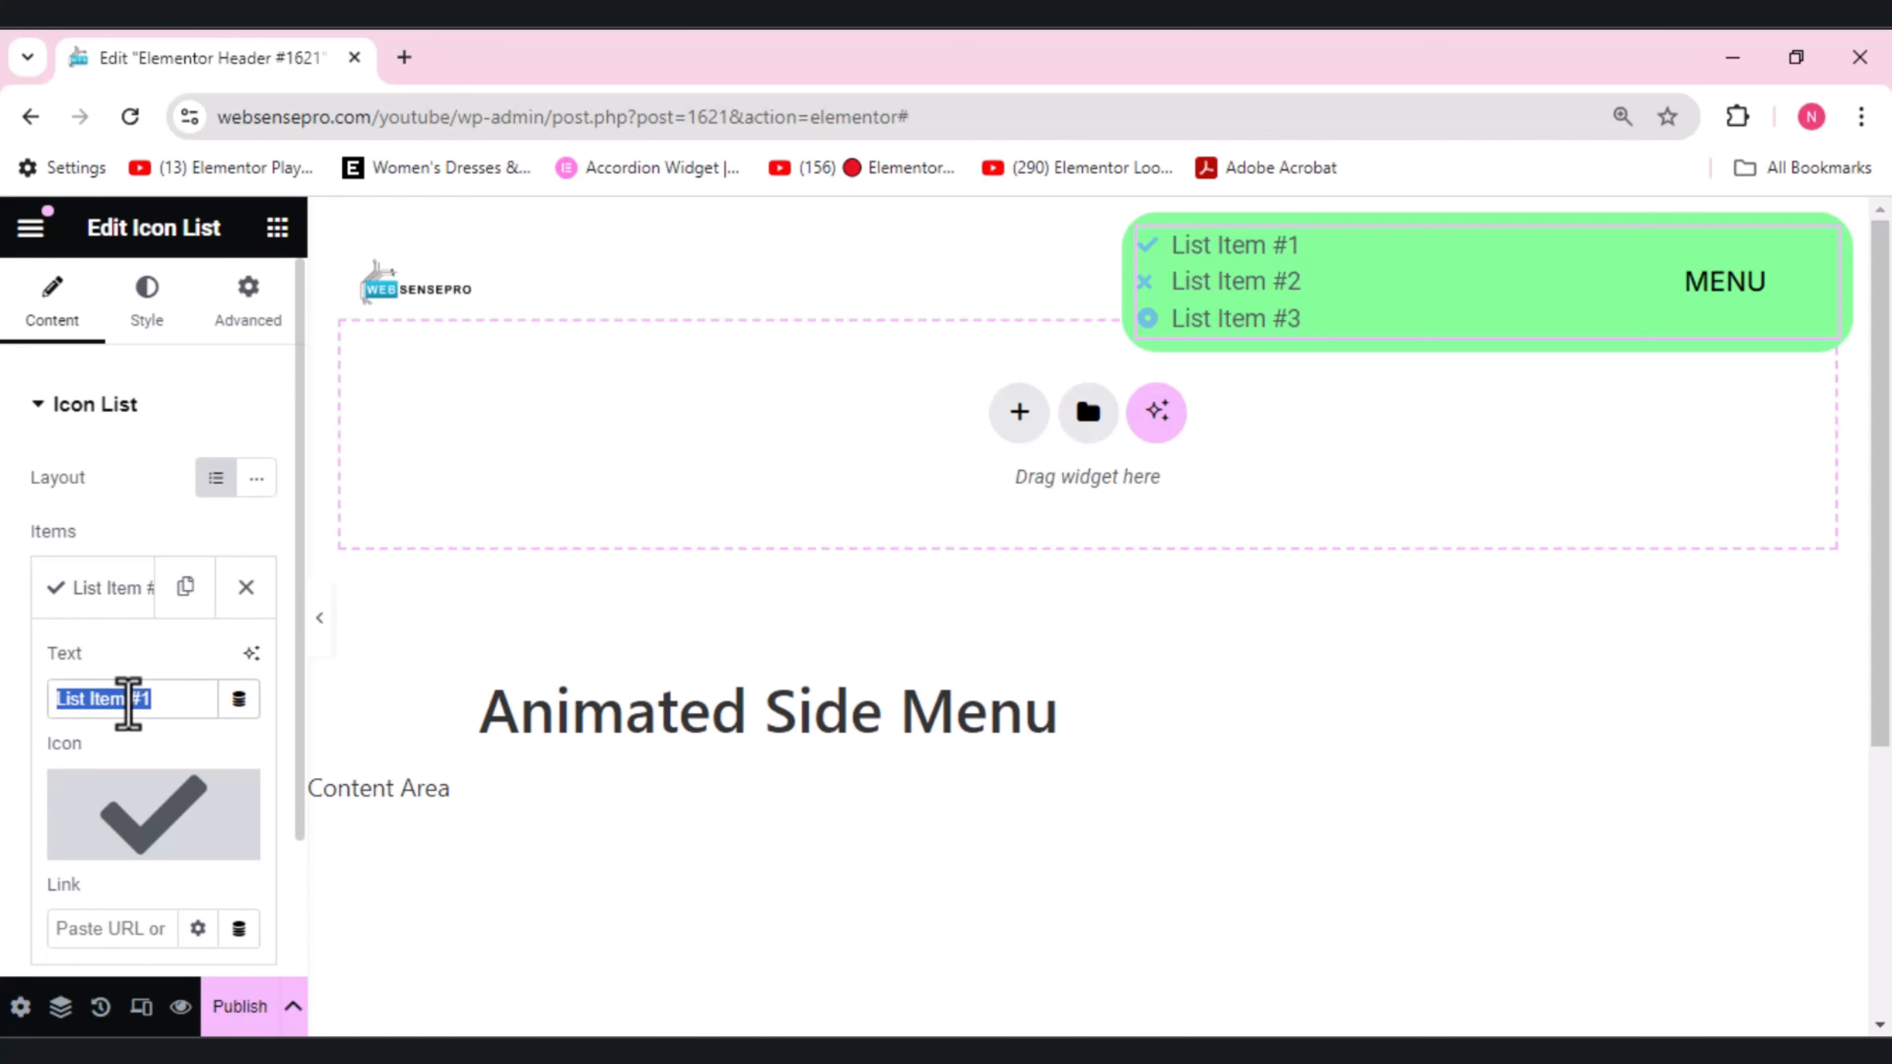
text(P)
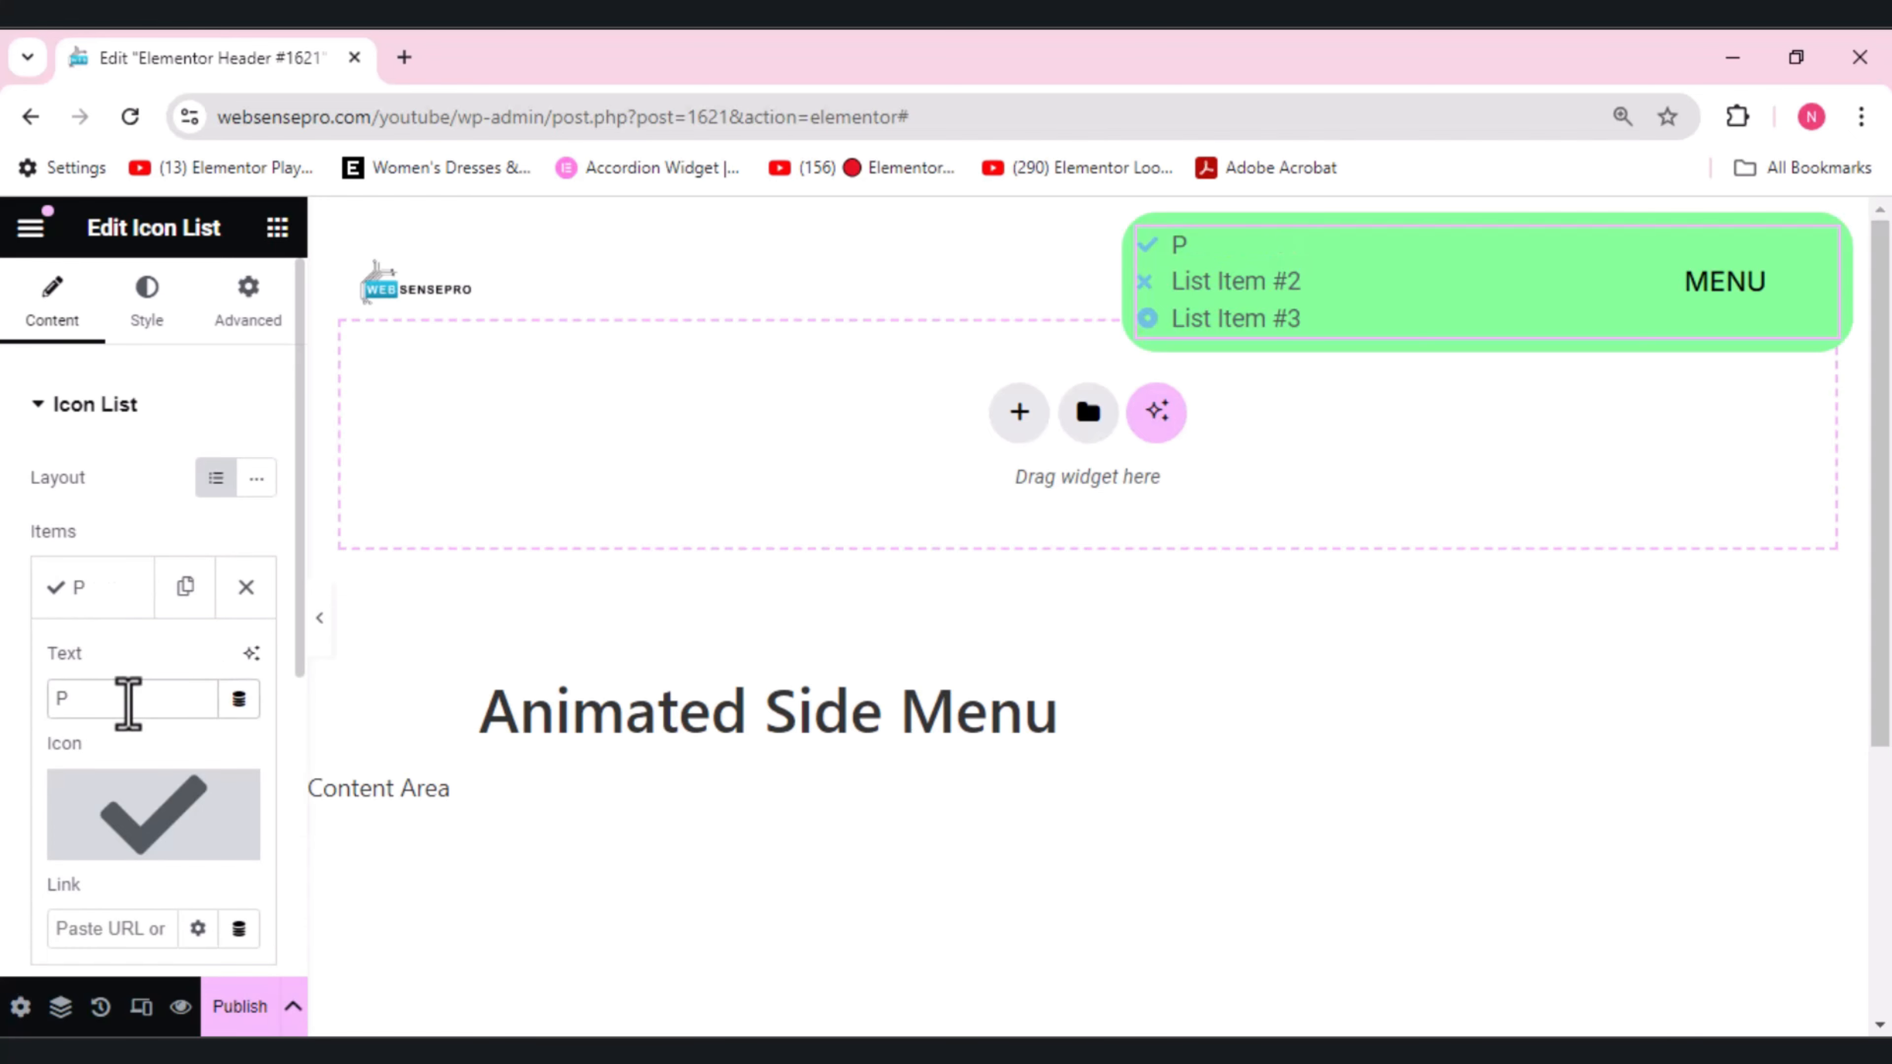
text(roject)
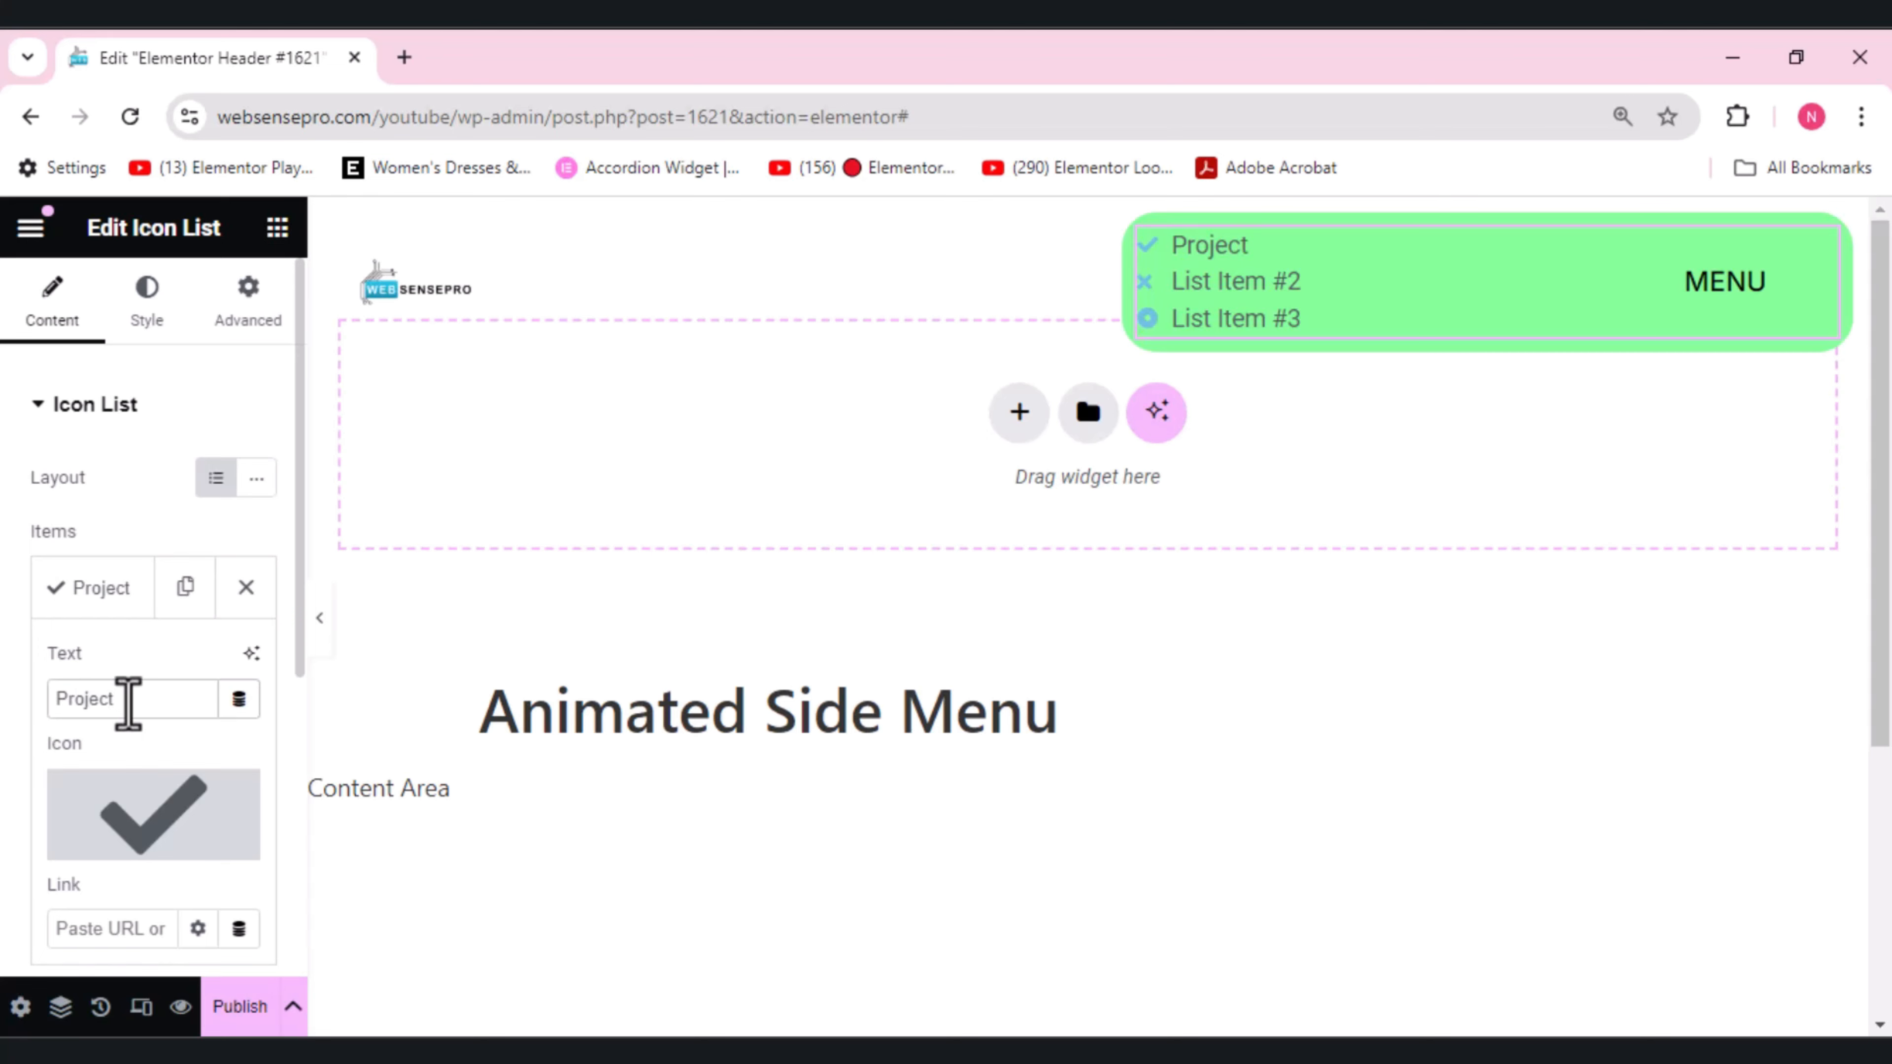
- Search the icon library for "arrow" and insert the plain right-pointing arrow as the Project item's icon
click(133, 832)
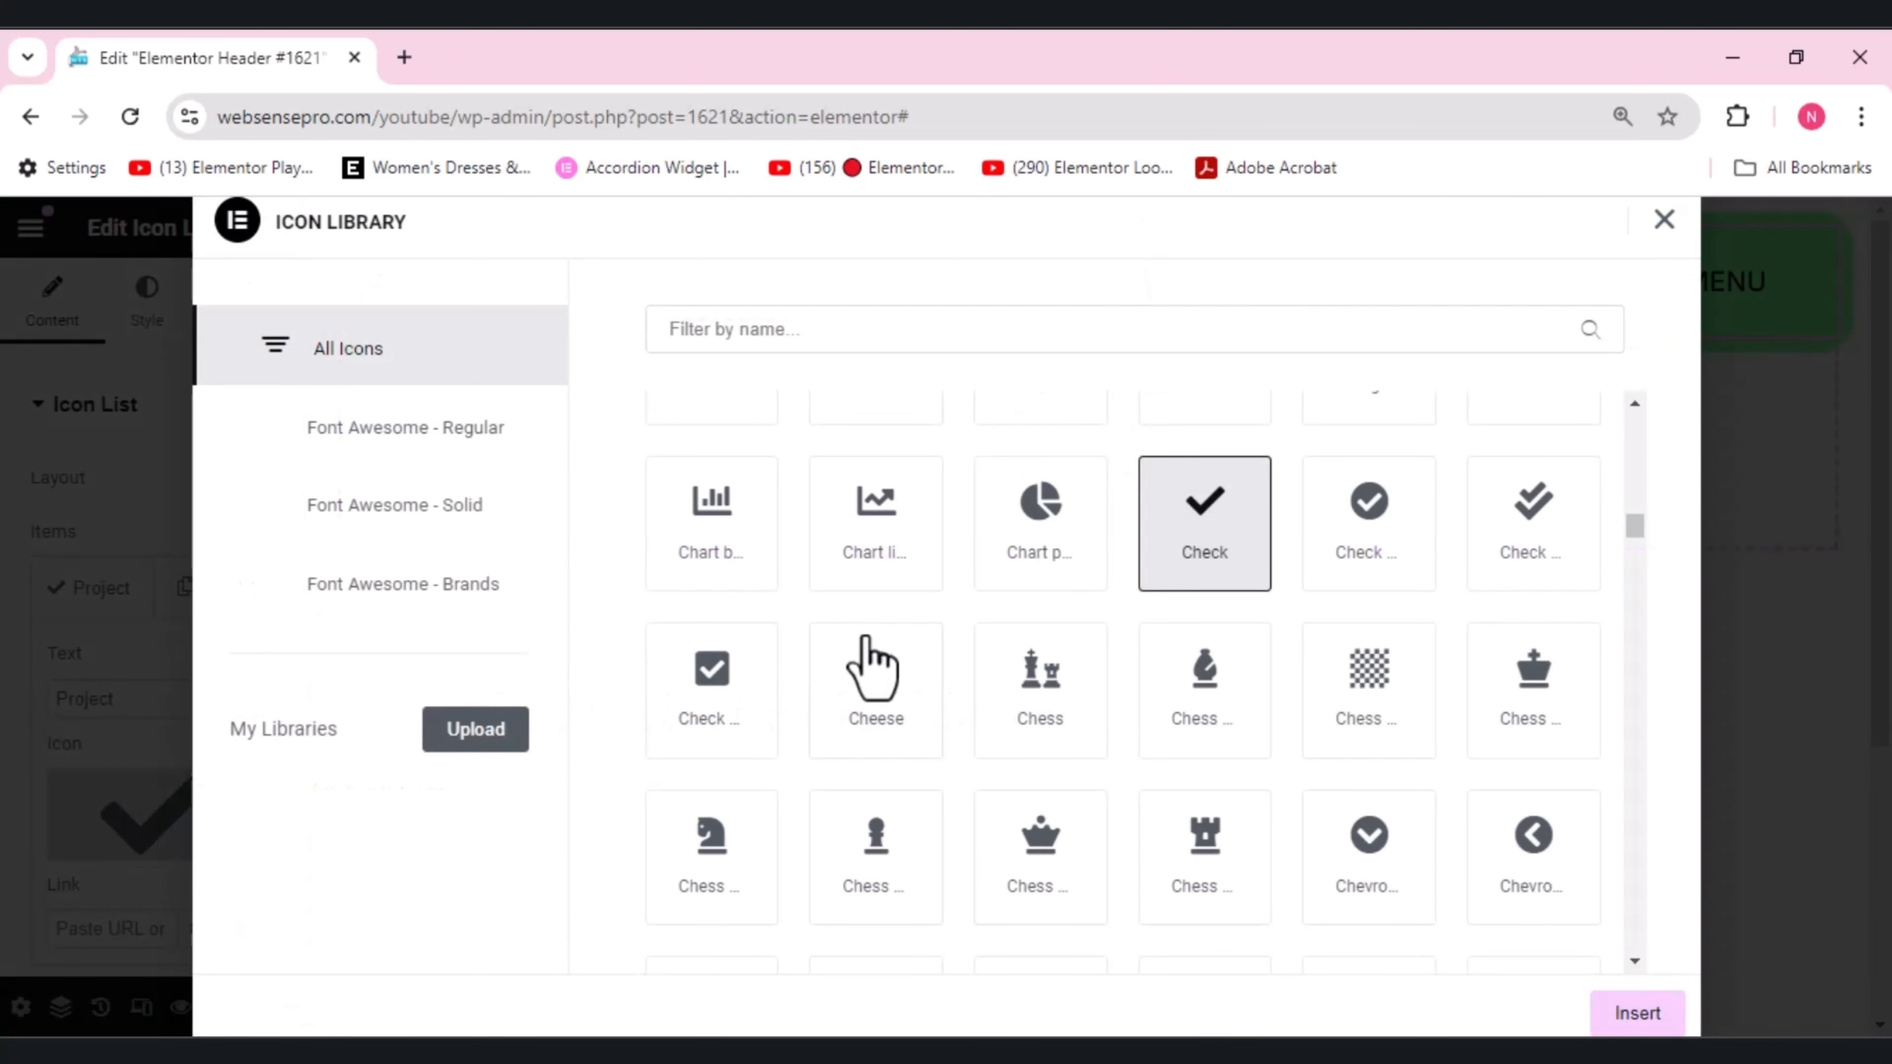
click(929, 336)
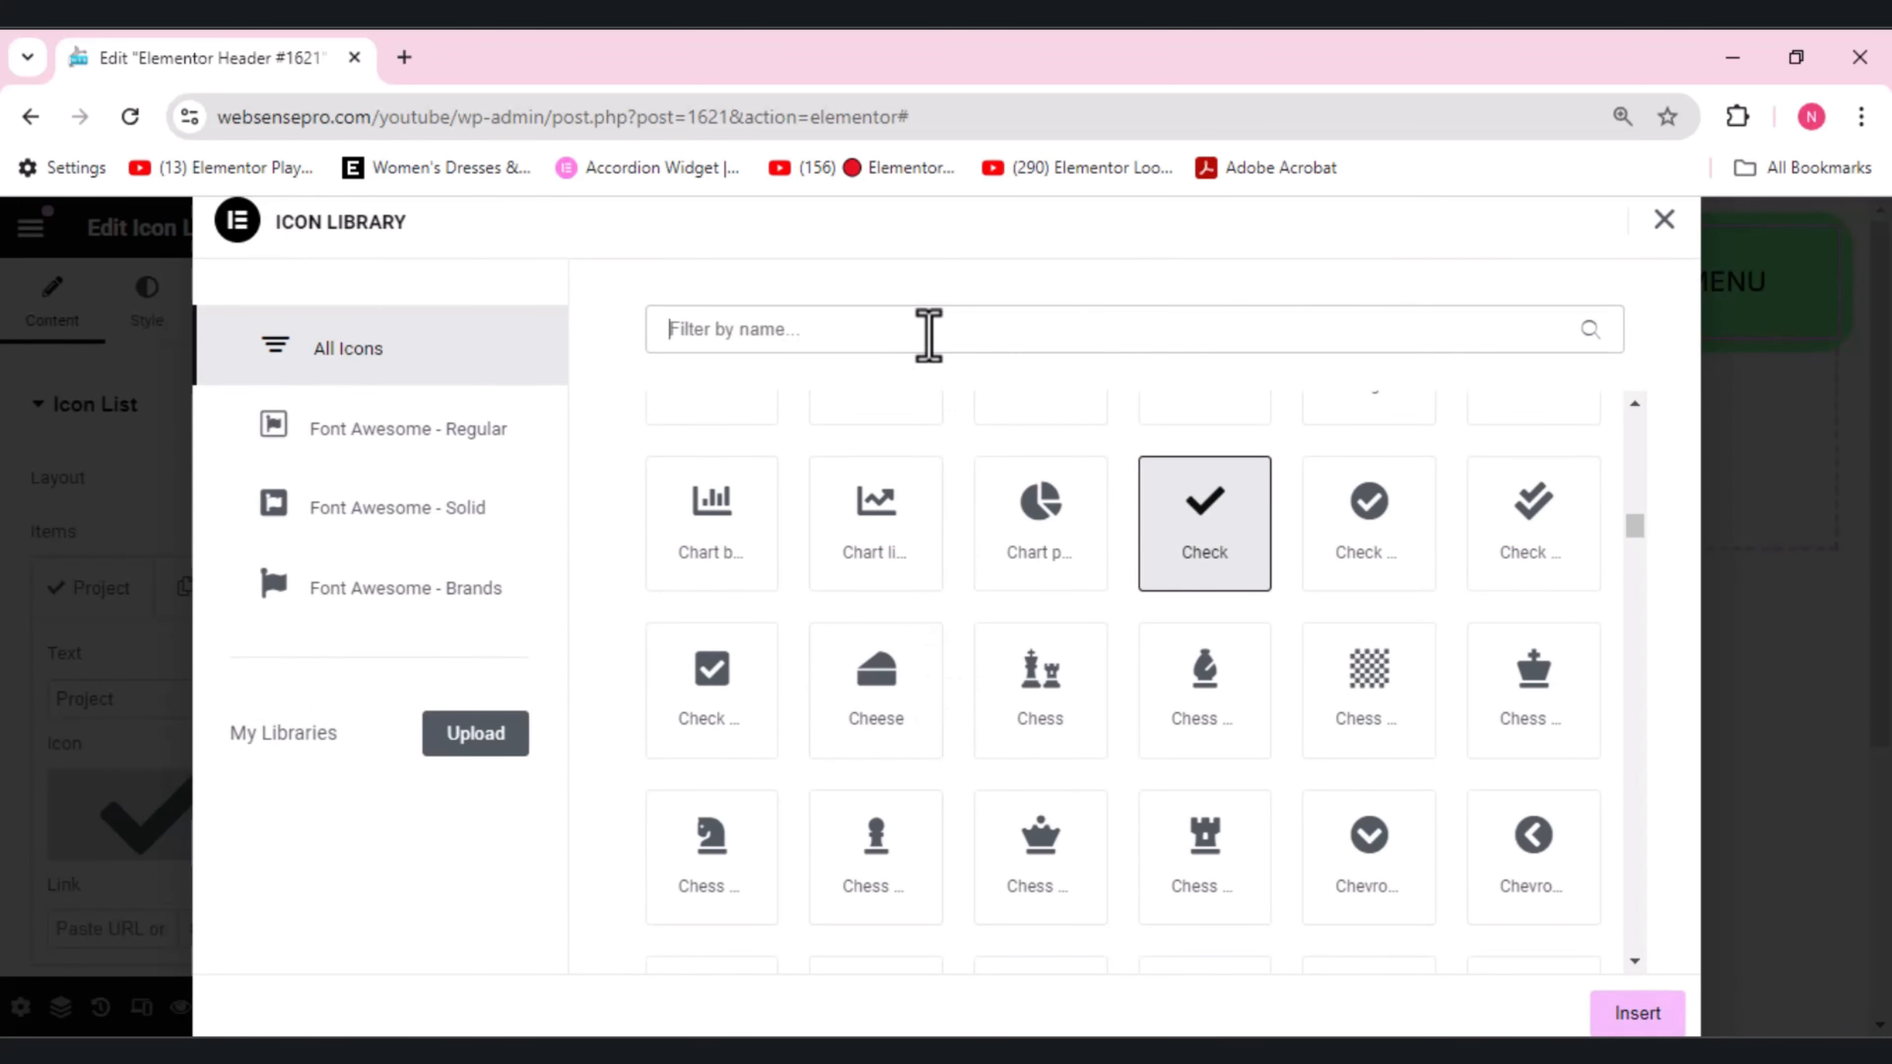
text(arr)
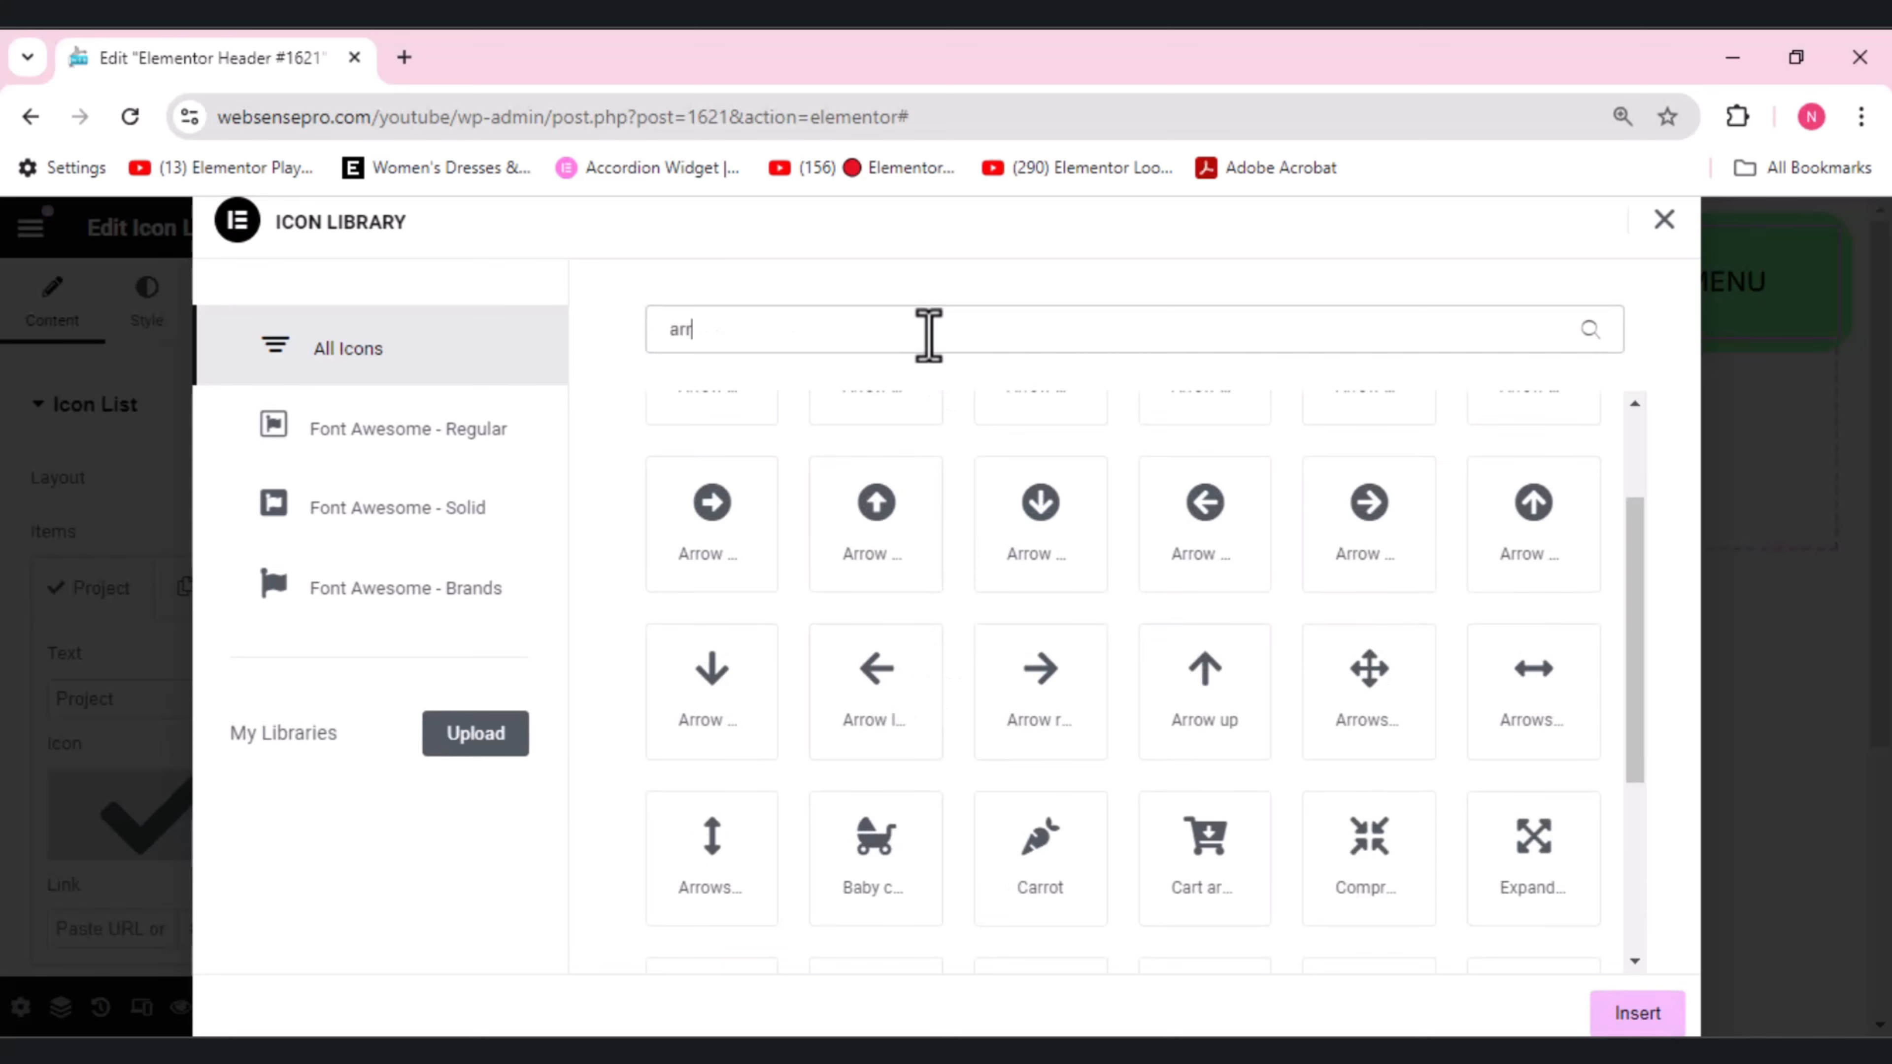
text(ow)
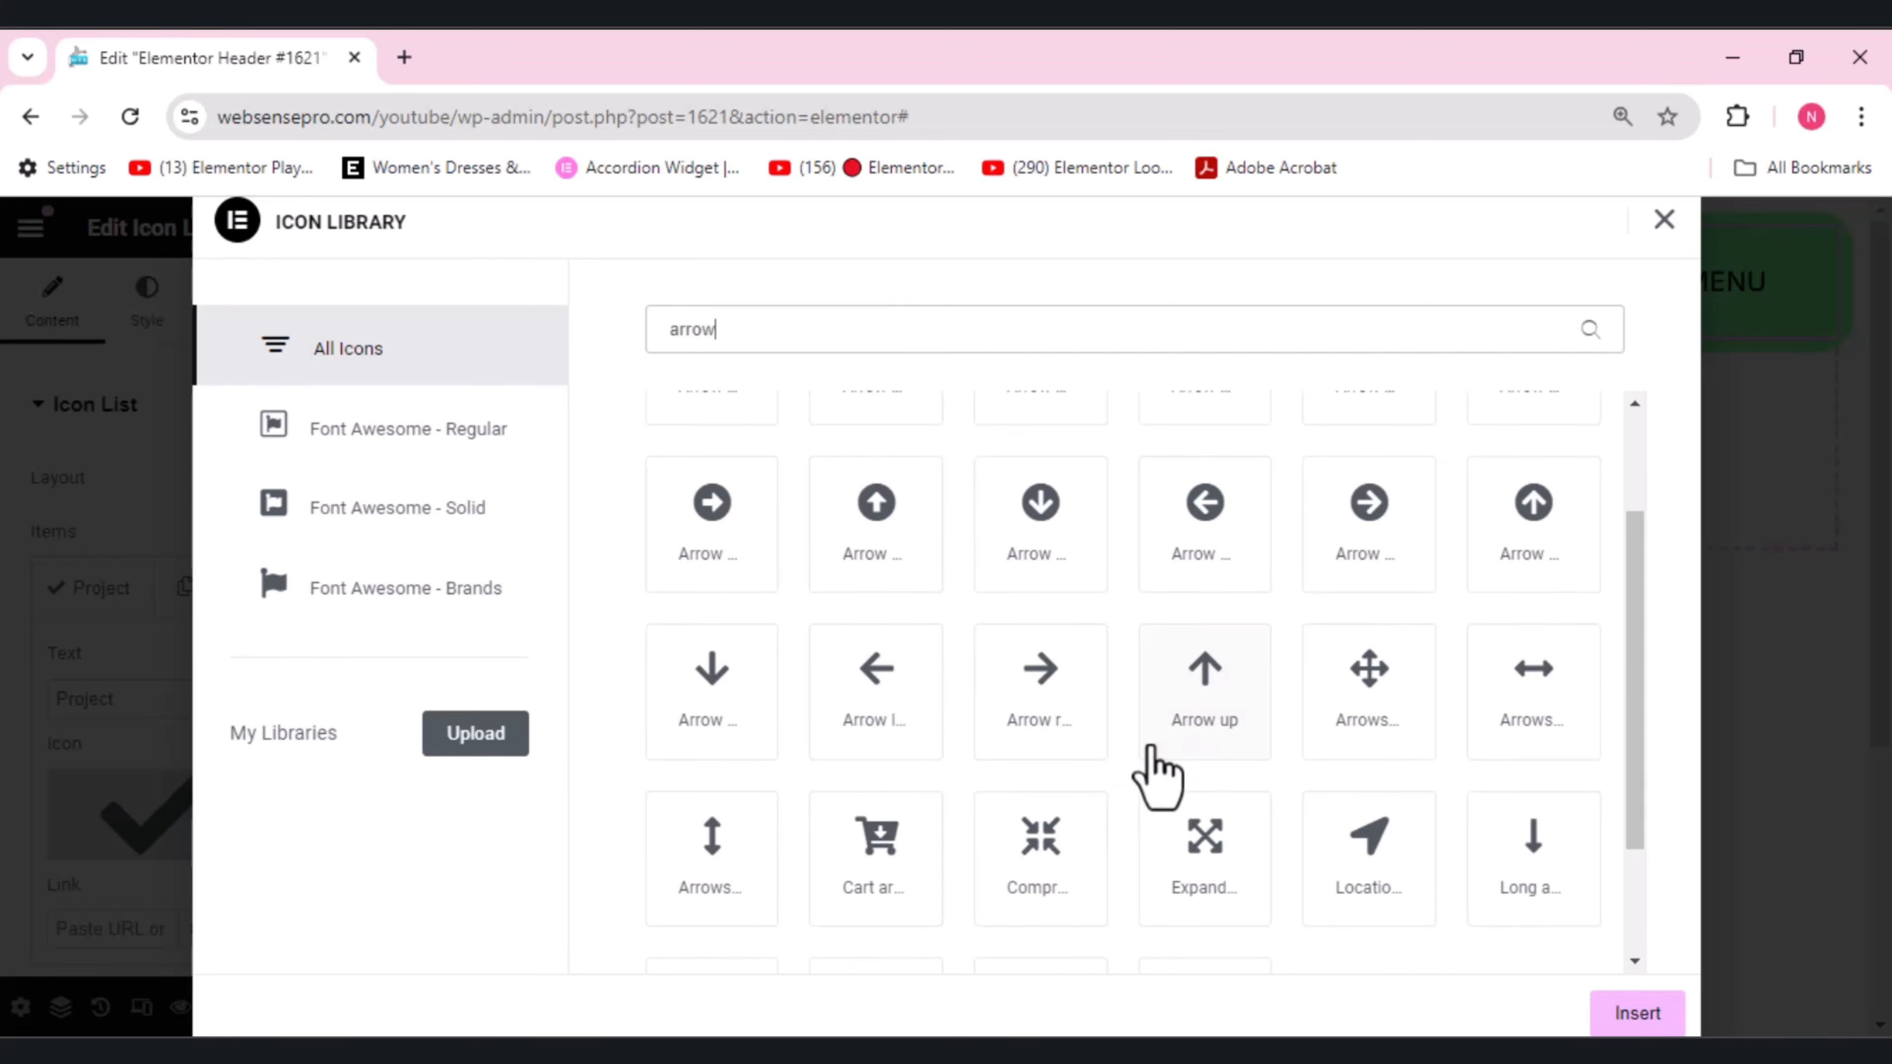
click(1040, 725)
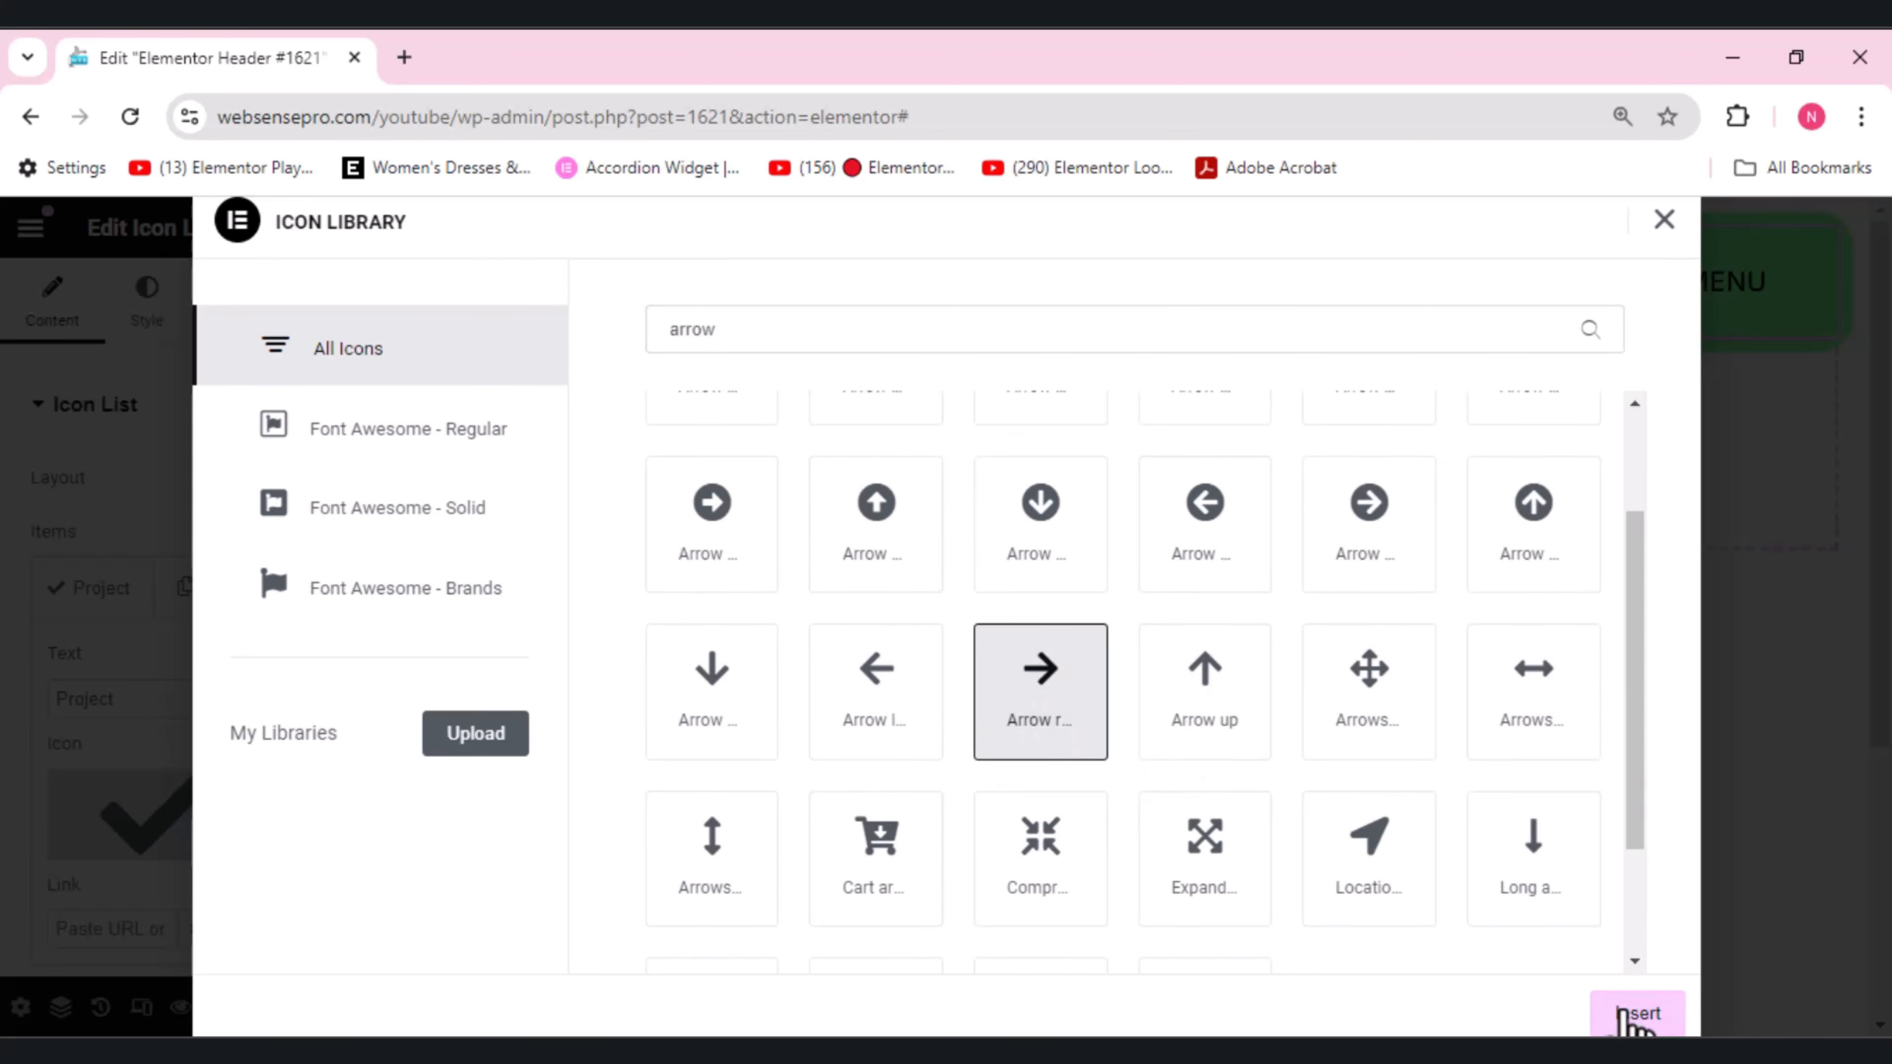
click(1636, 1013)
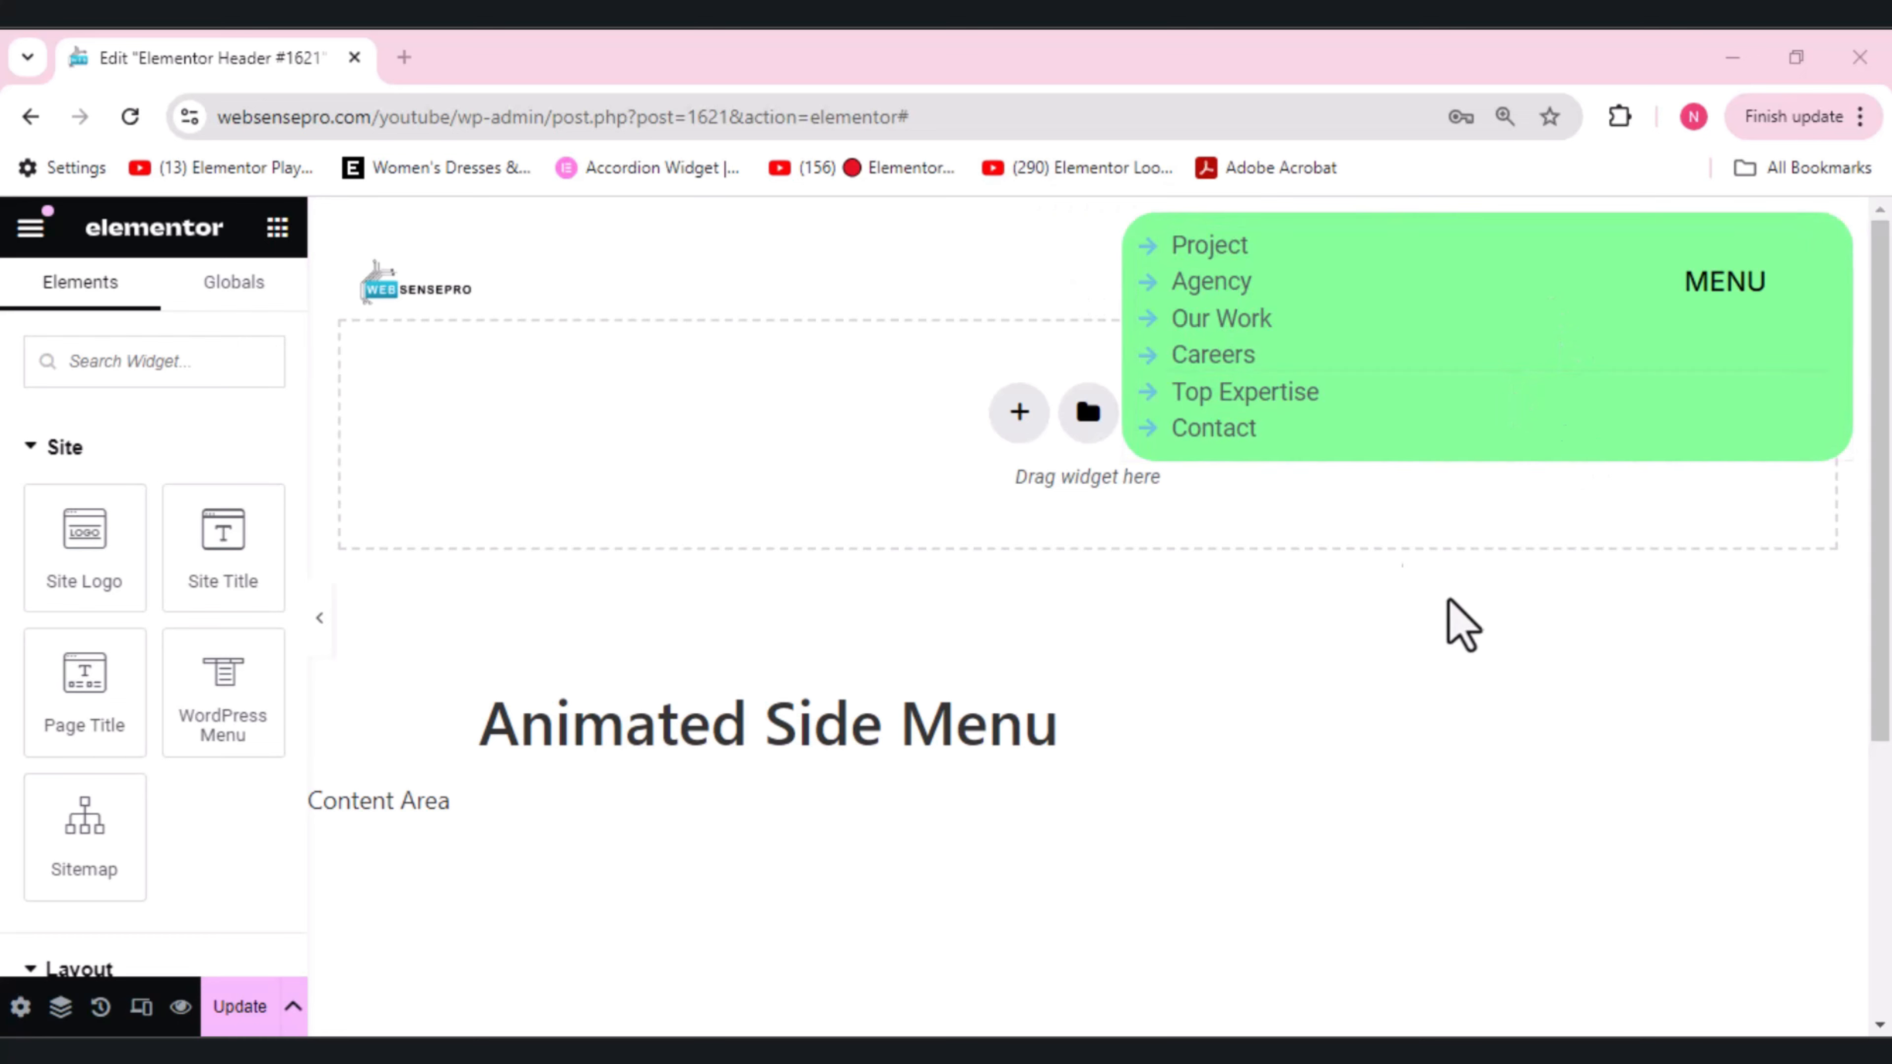
- Select the Icon List through the Navigator and set the space between its items to 20 px
right_click(1419, 500)
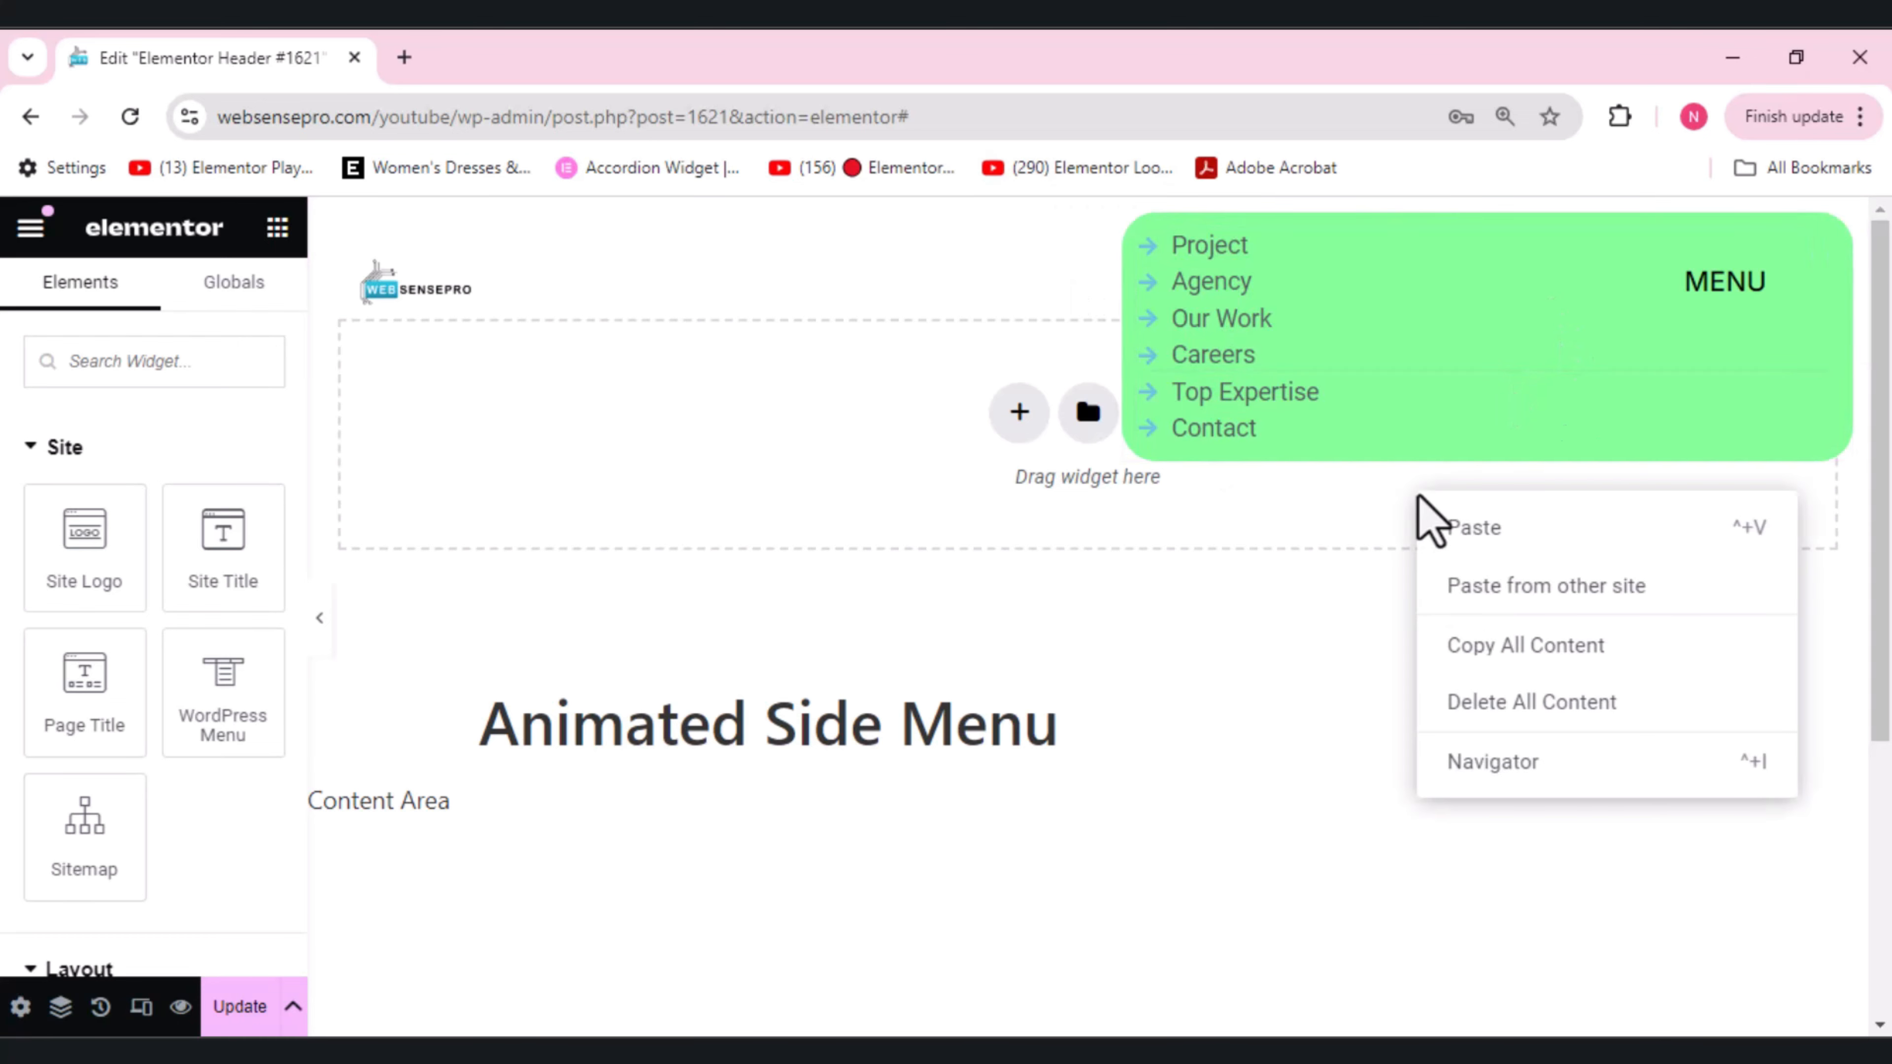
click(1487, 784)
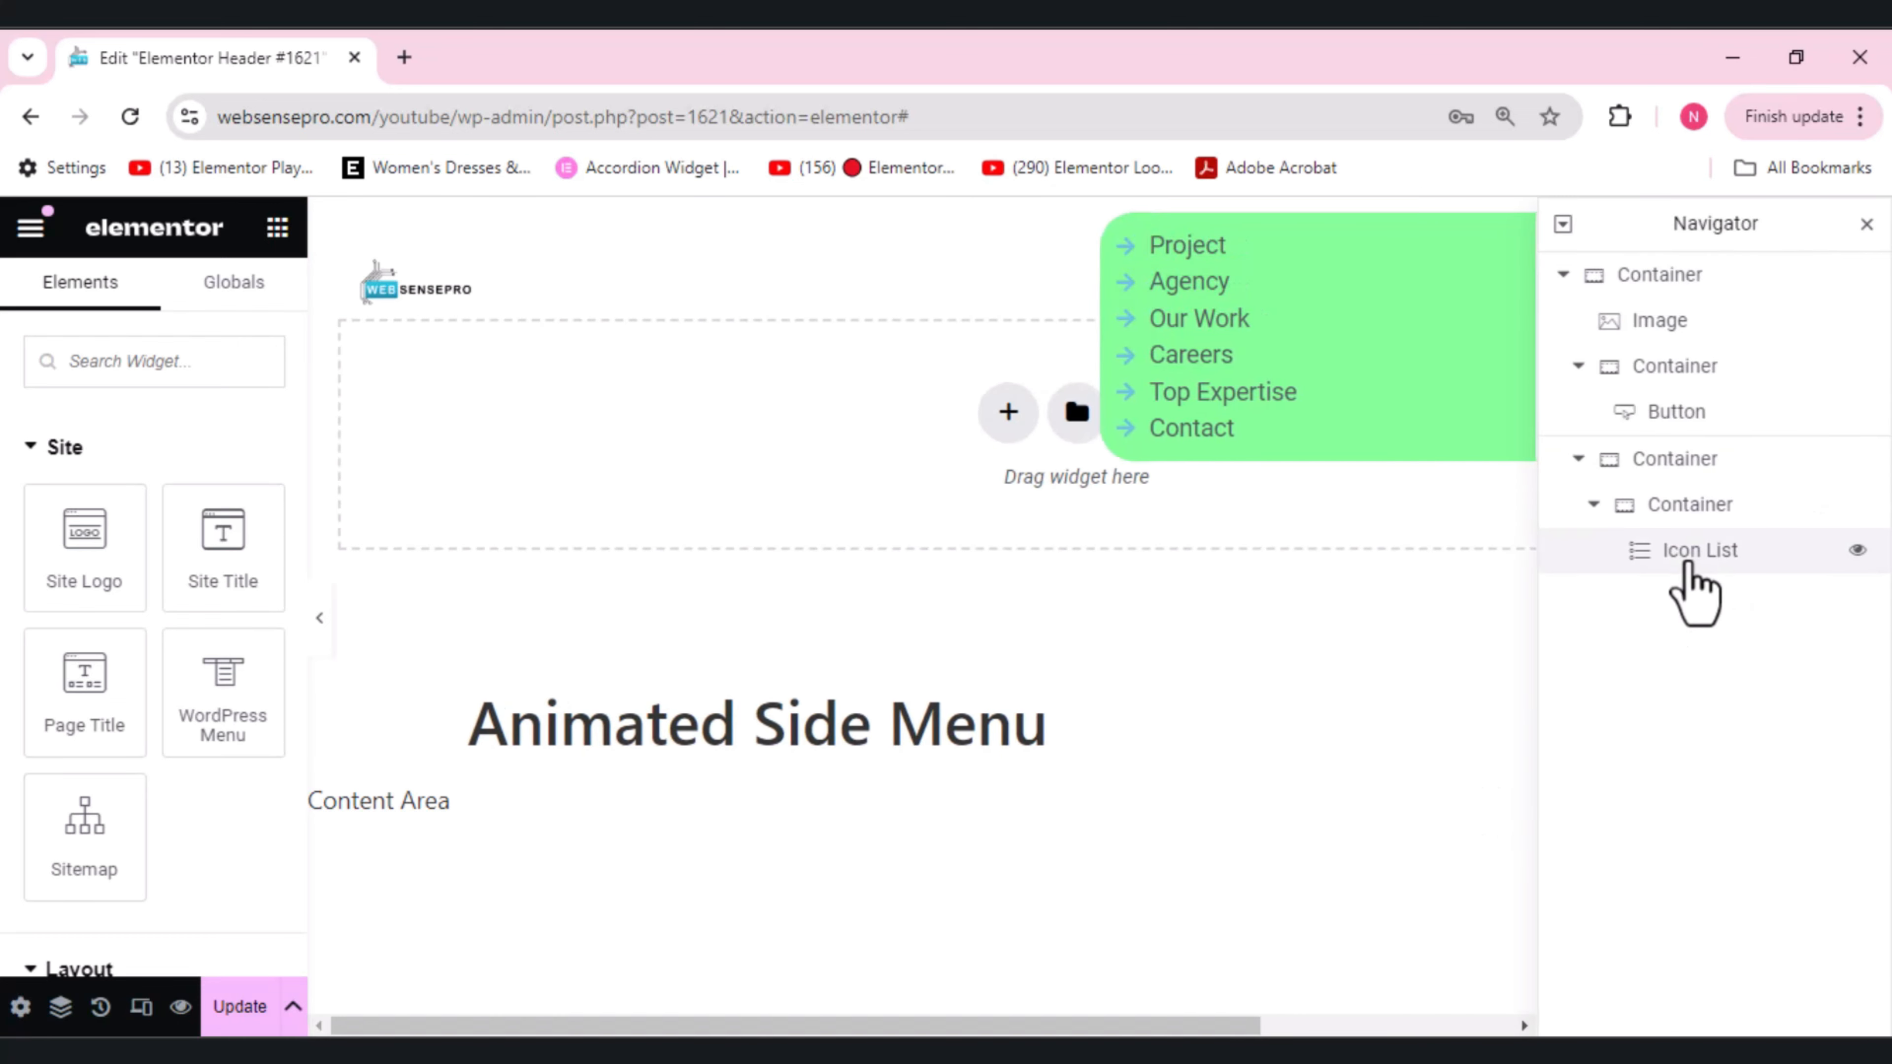
click(1694, 552)
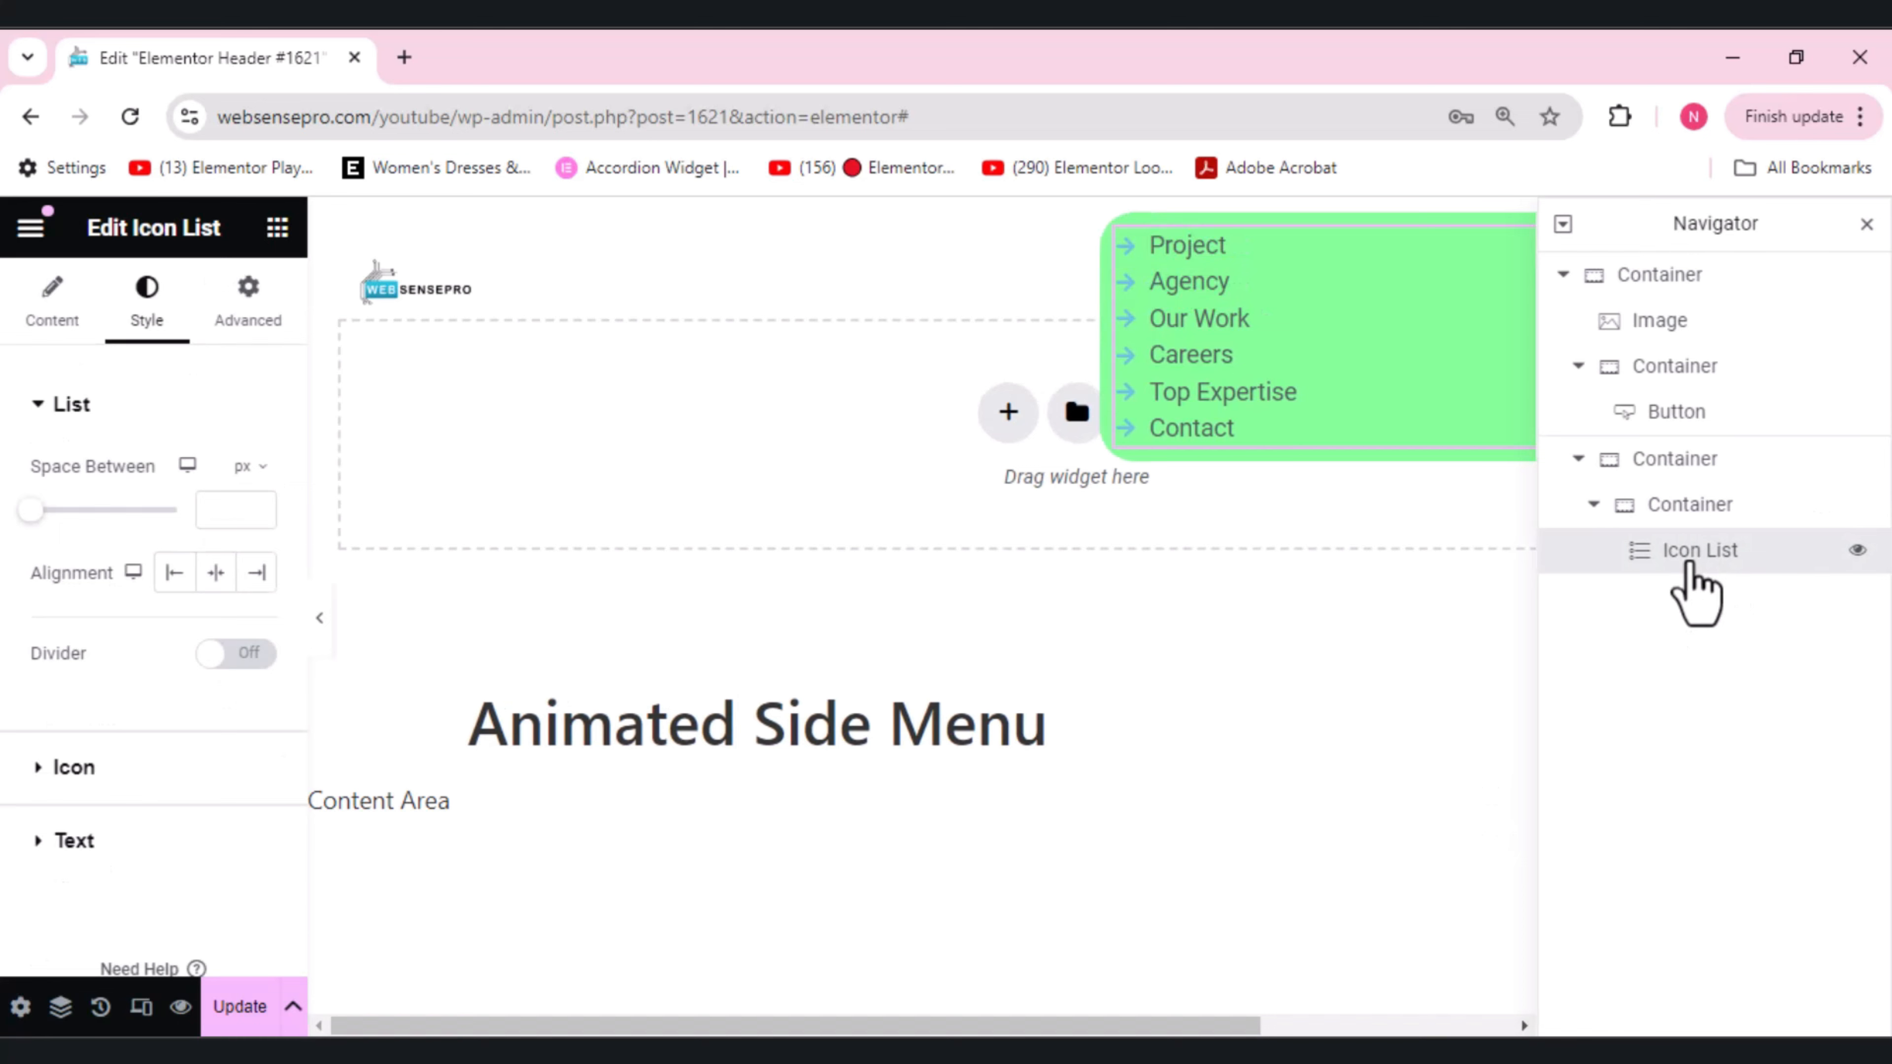
click(222, 511)
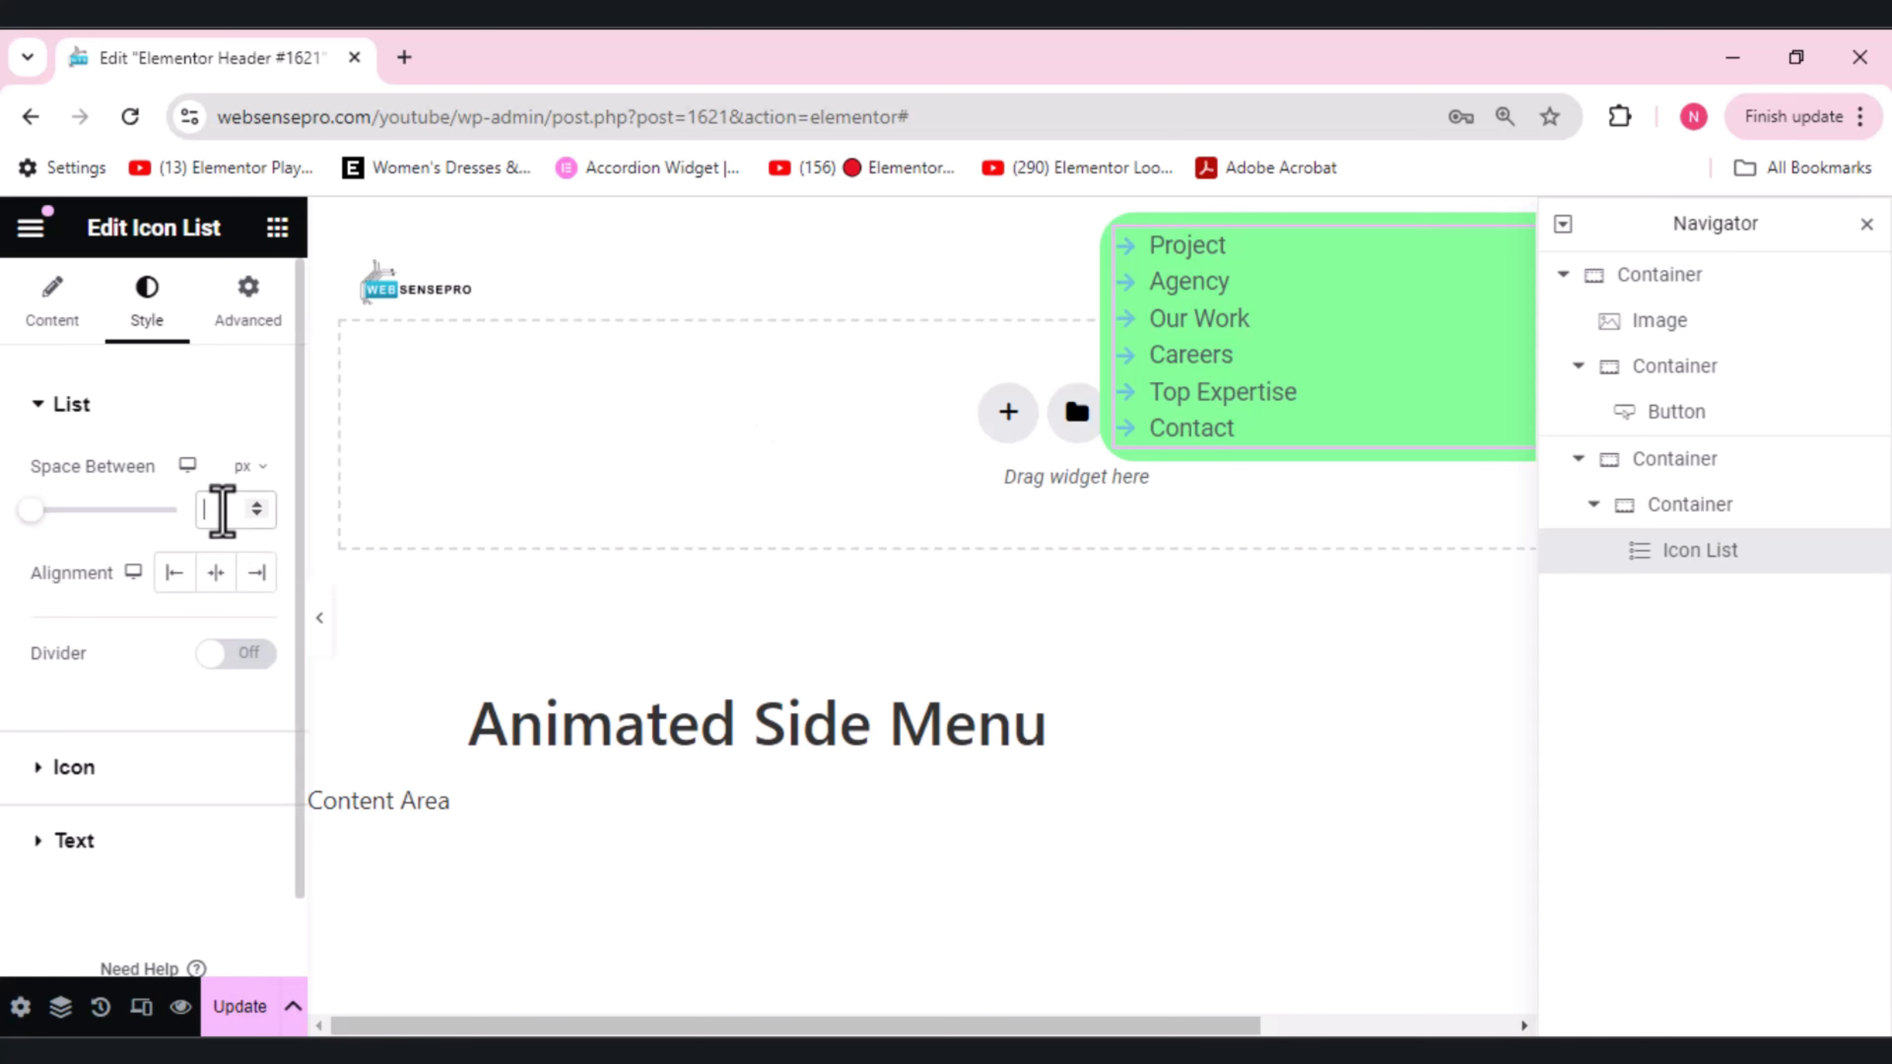
text(20)
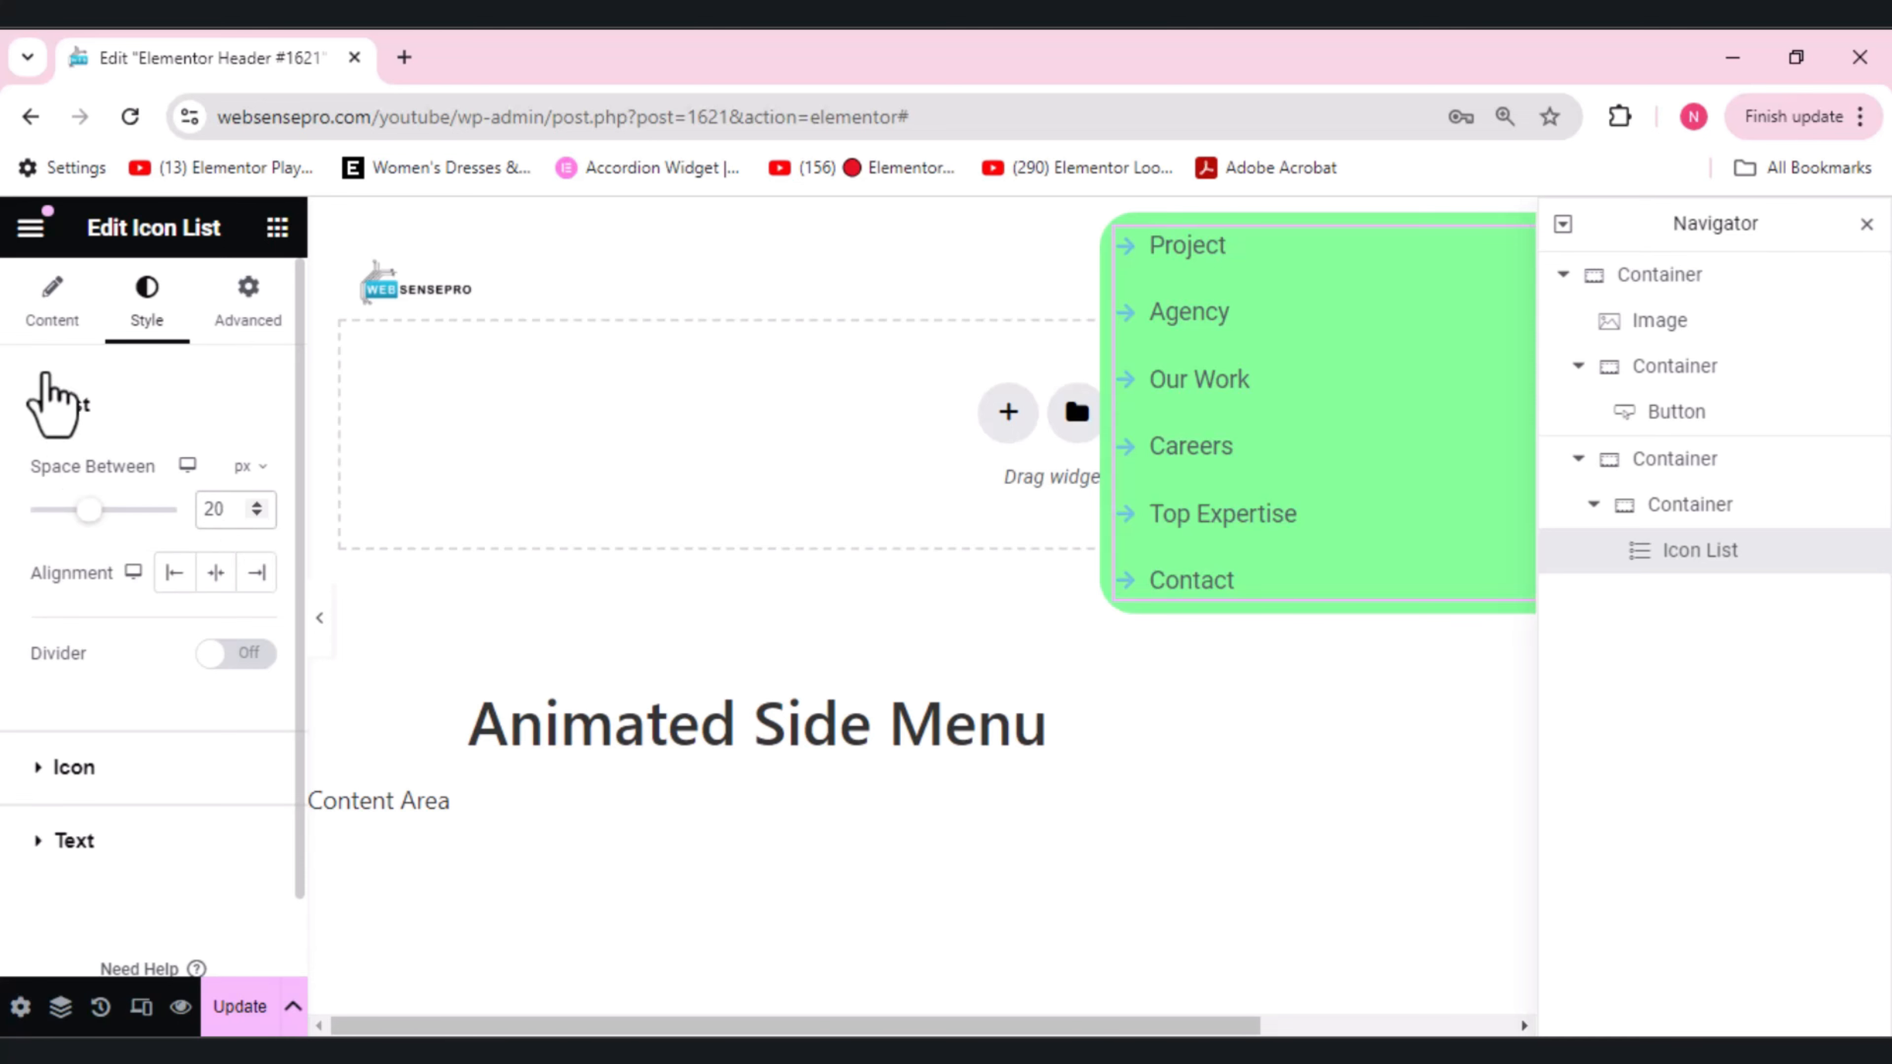
- Set the normal color of the list's arrow icons to black, #000000
click(112, 777)
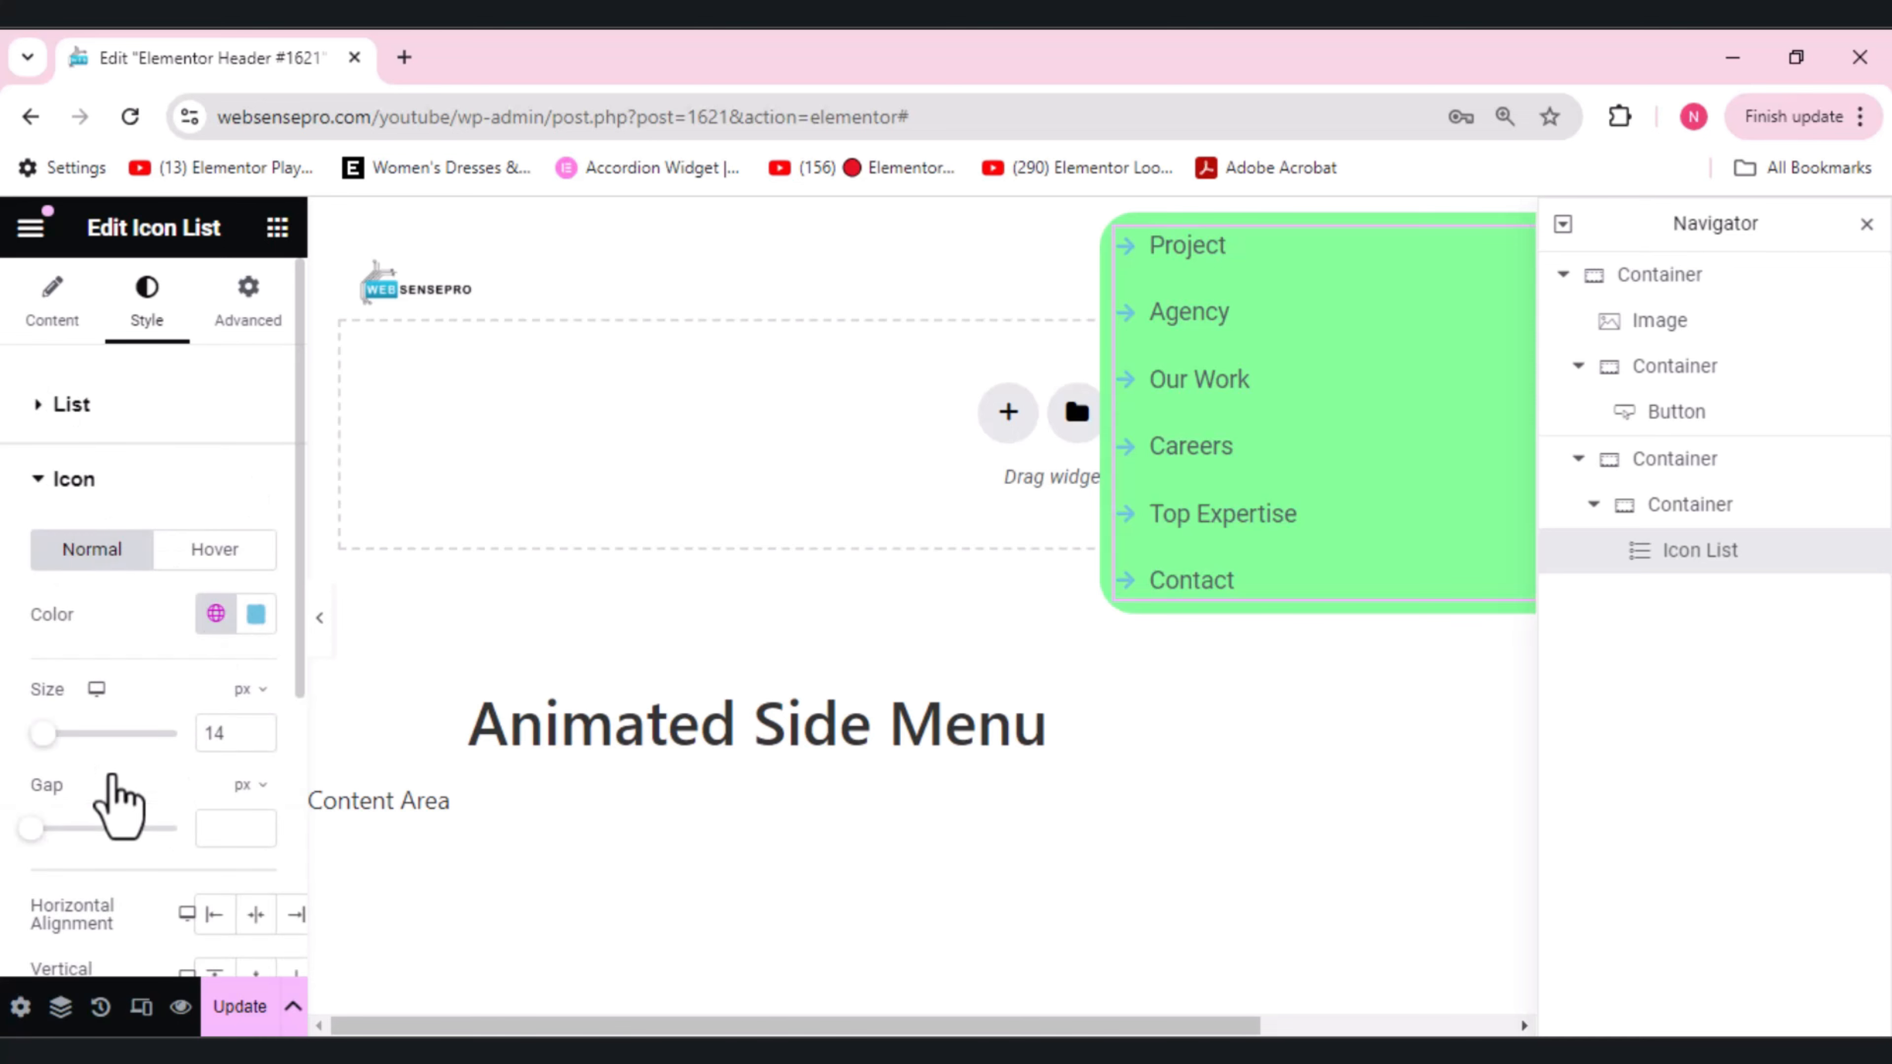
click(256, 611)
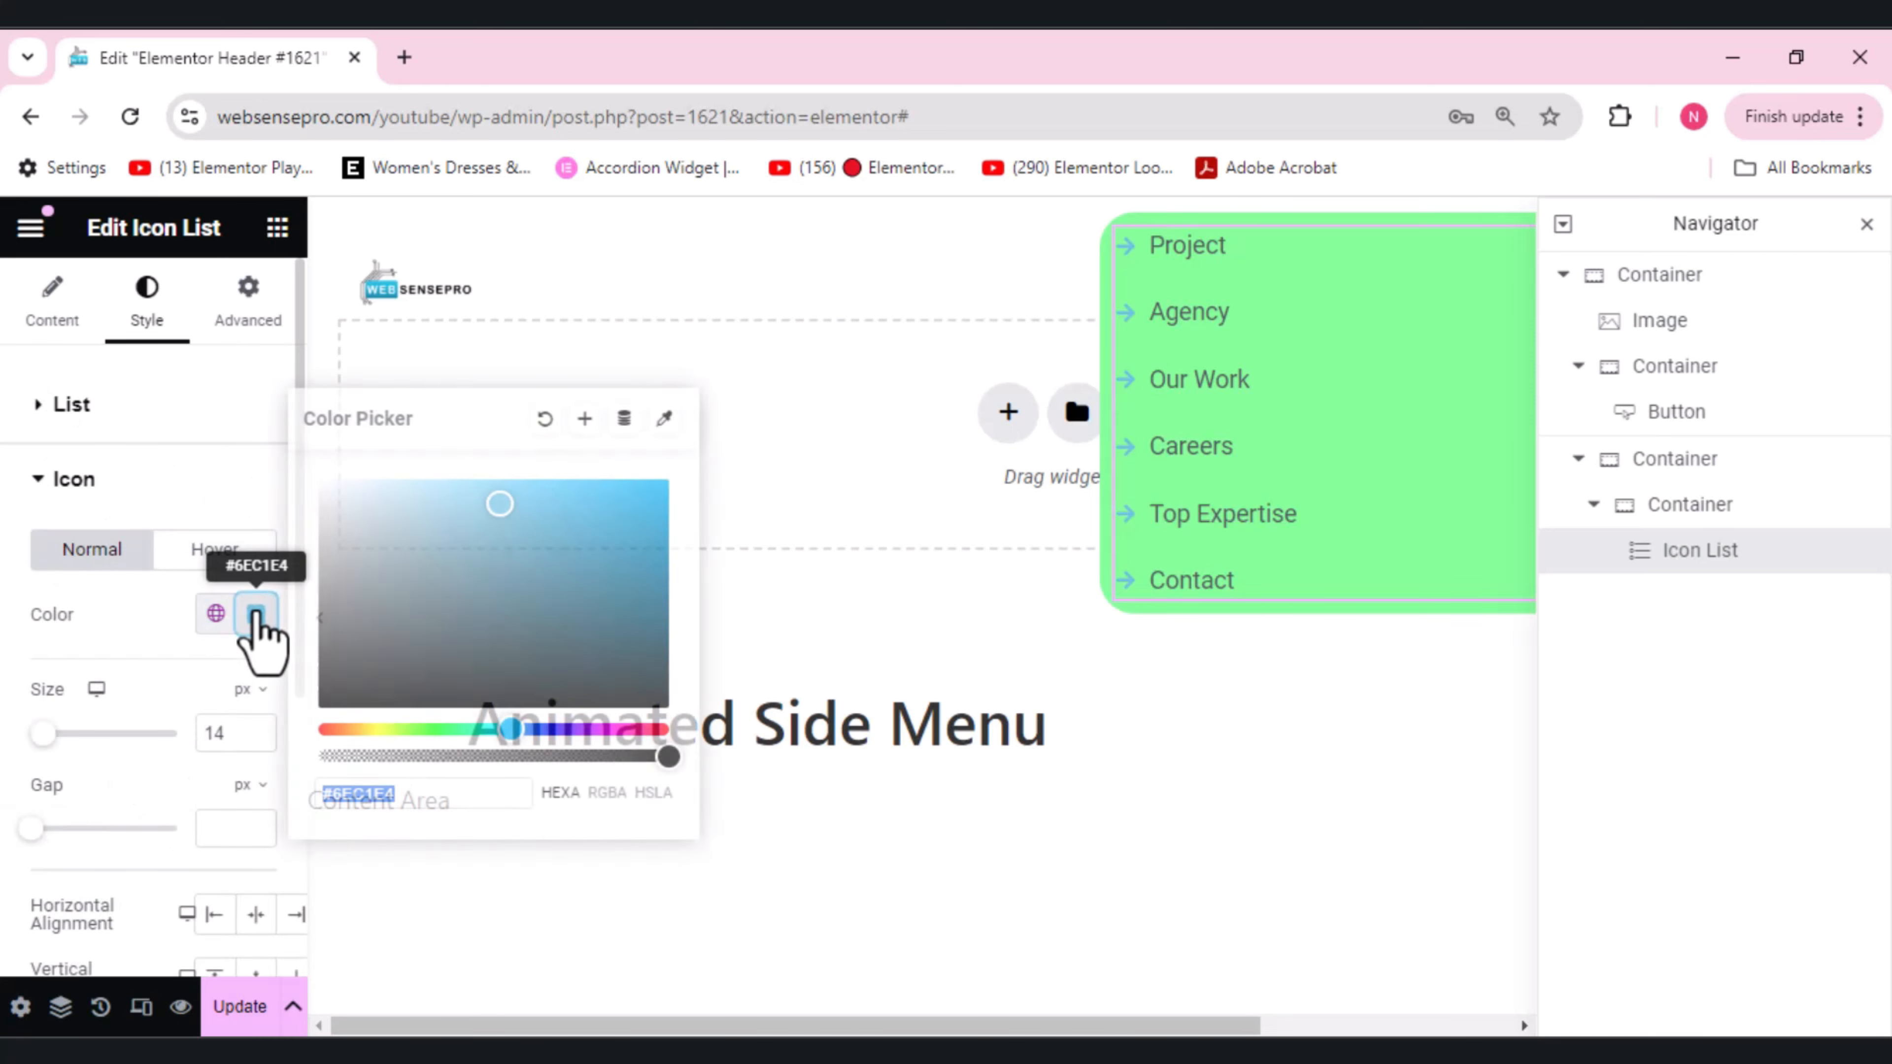
drag(432, 671, 318, 707)
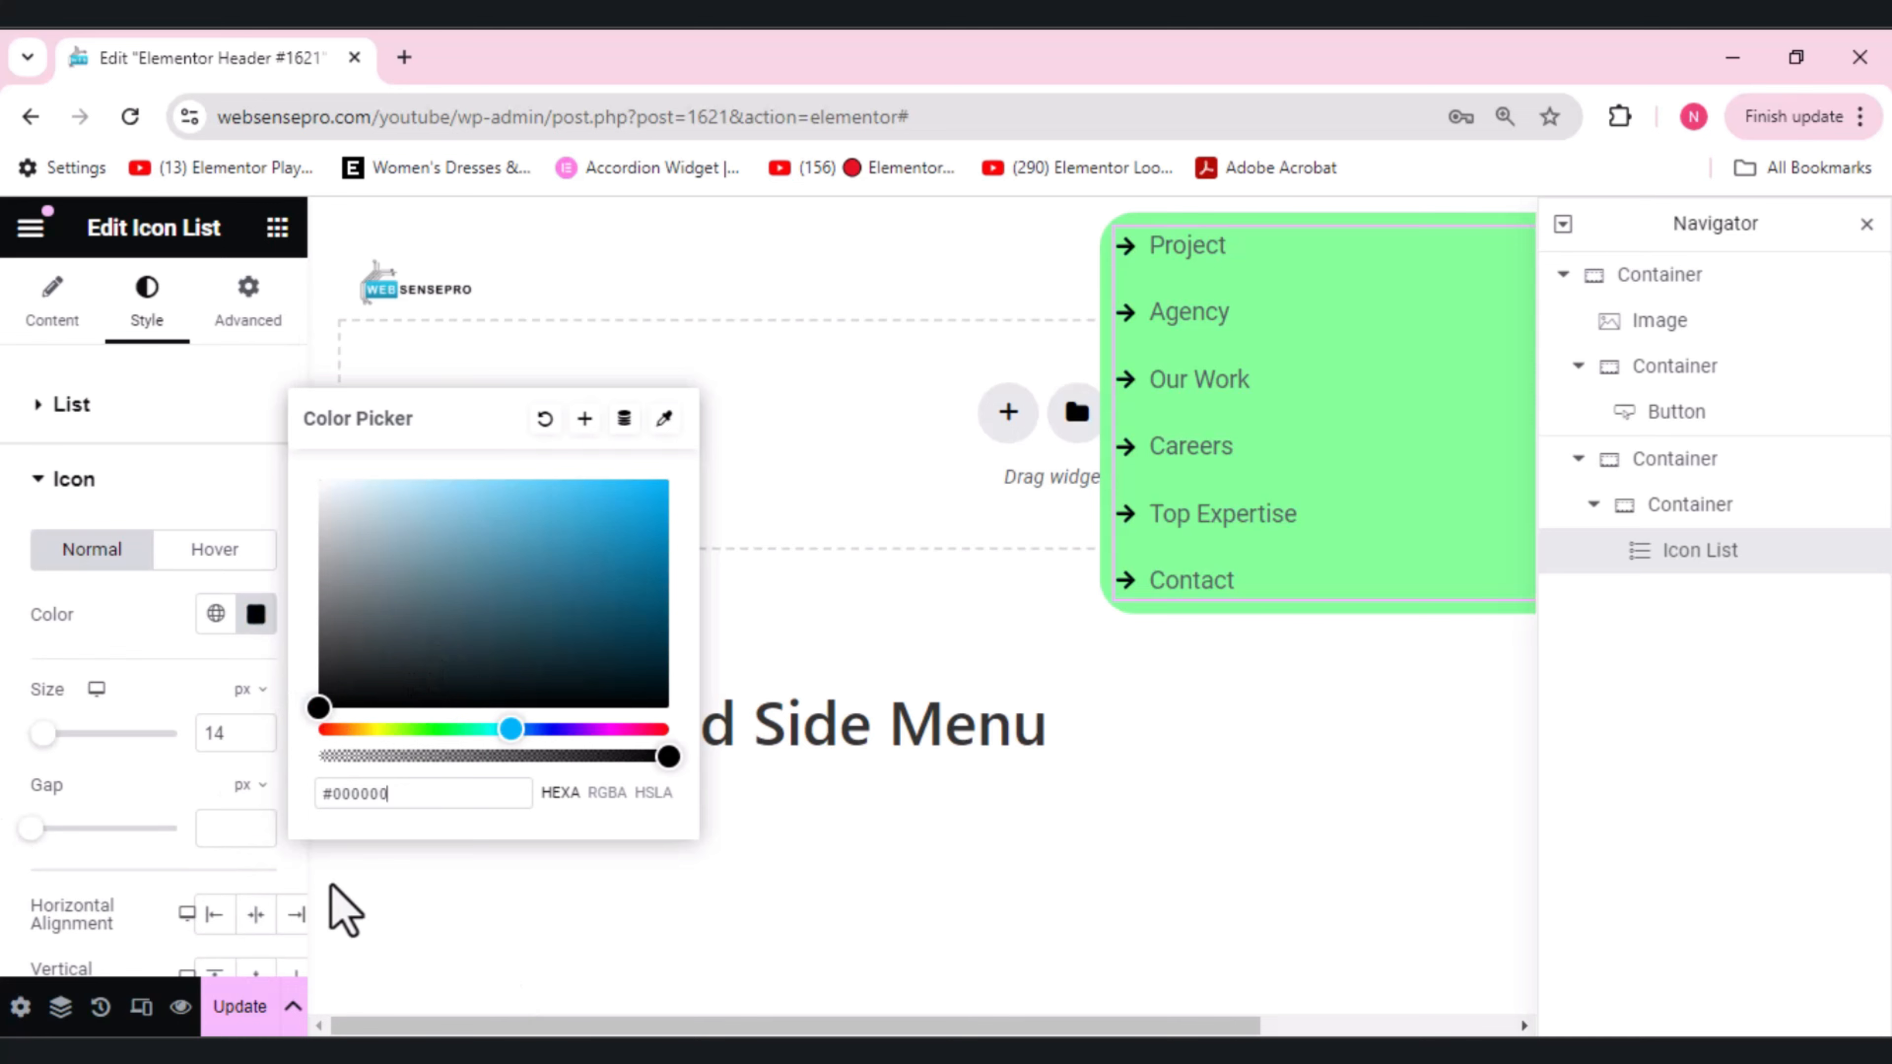
click(425, 910)
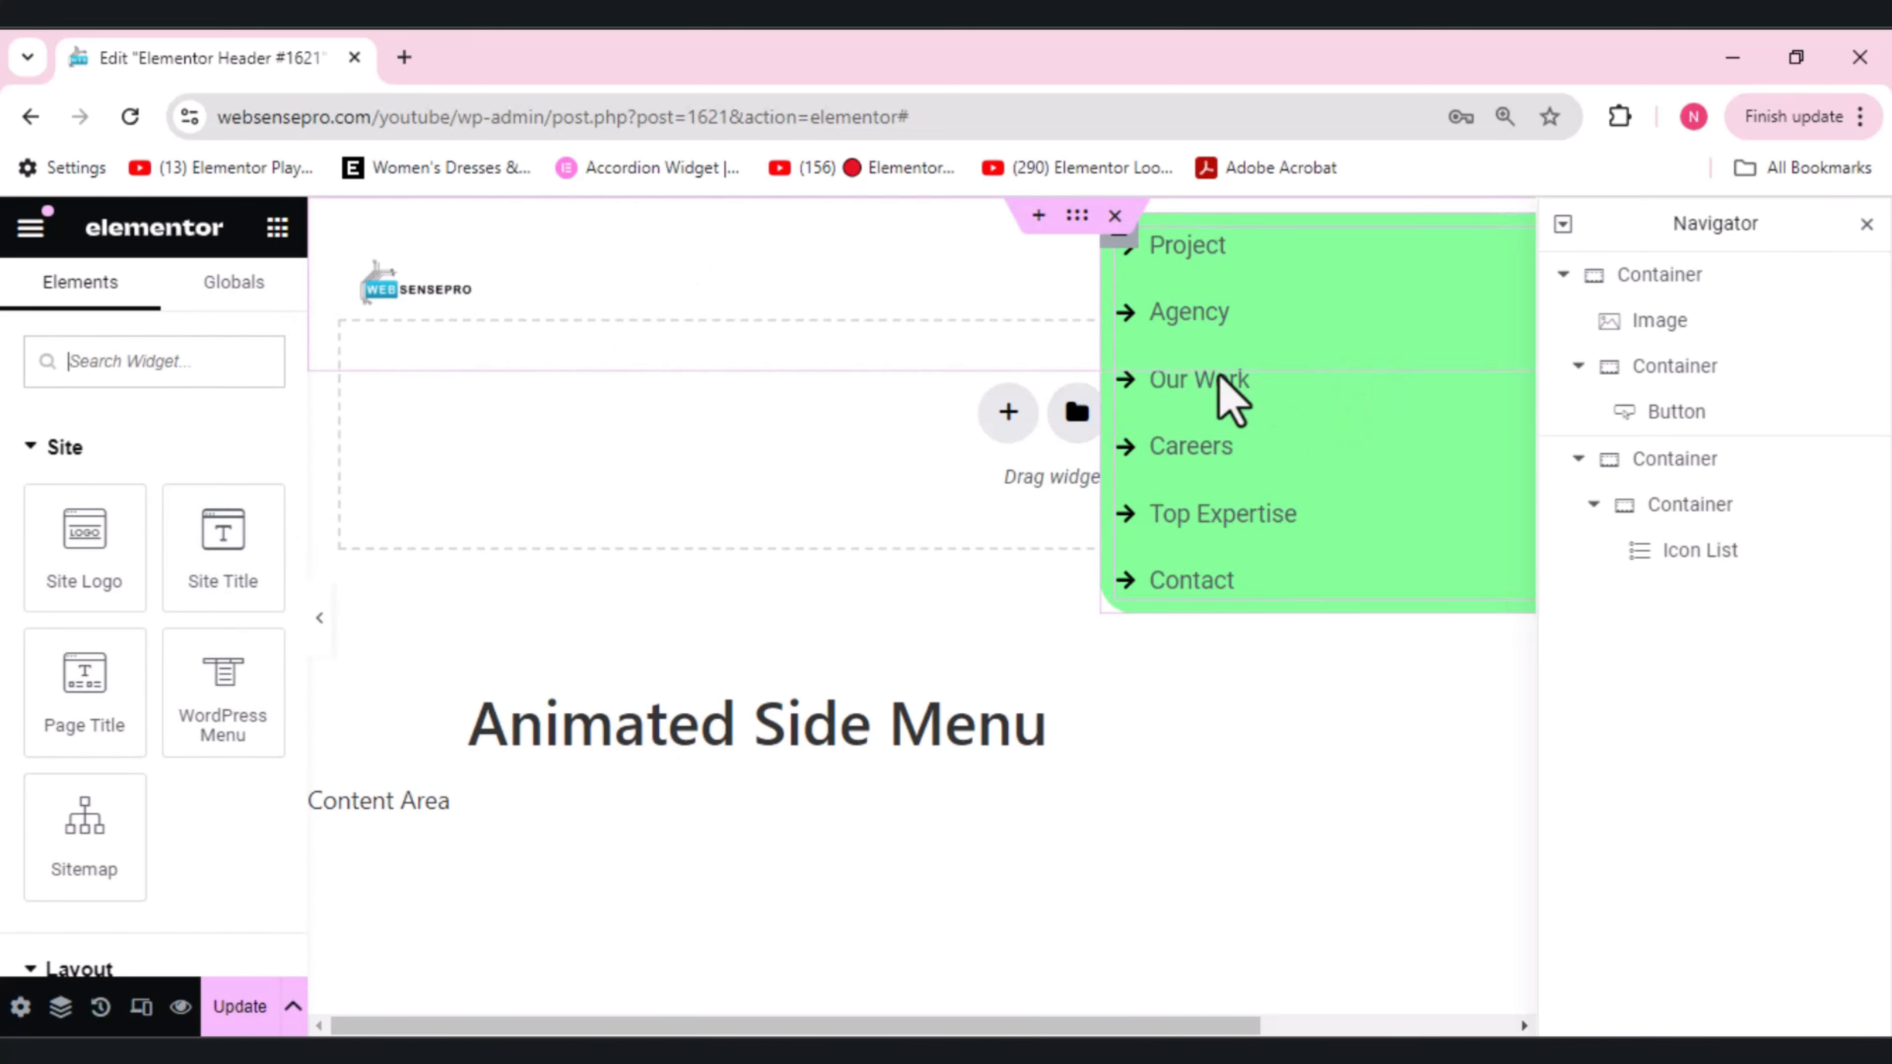
- Reselect the Icon List and set its normal text color to black, #000000
click(1708, 557)
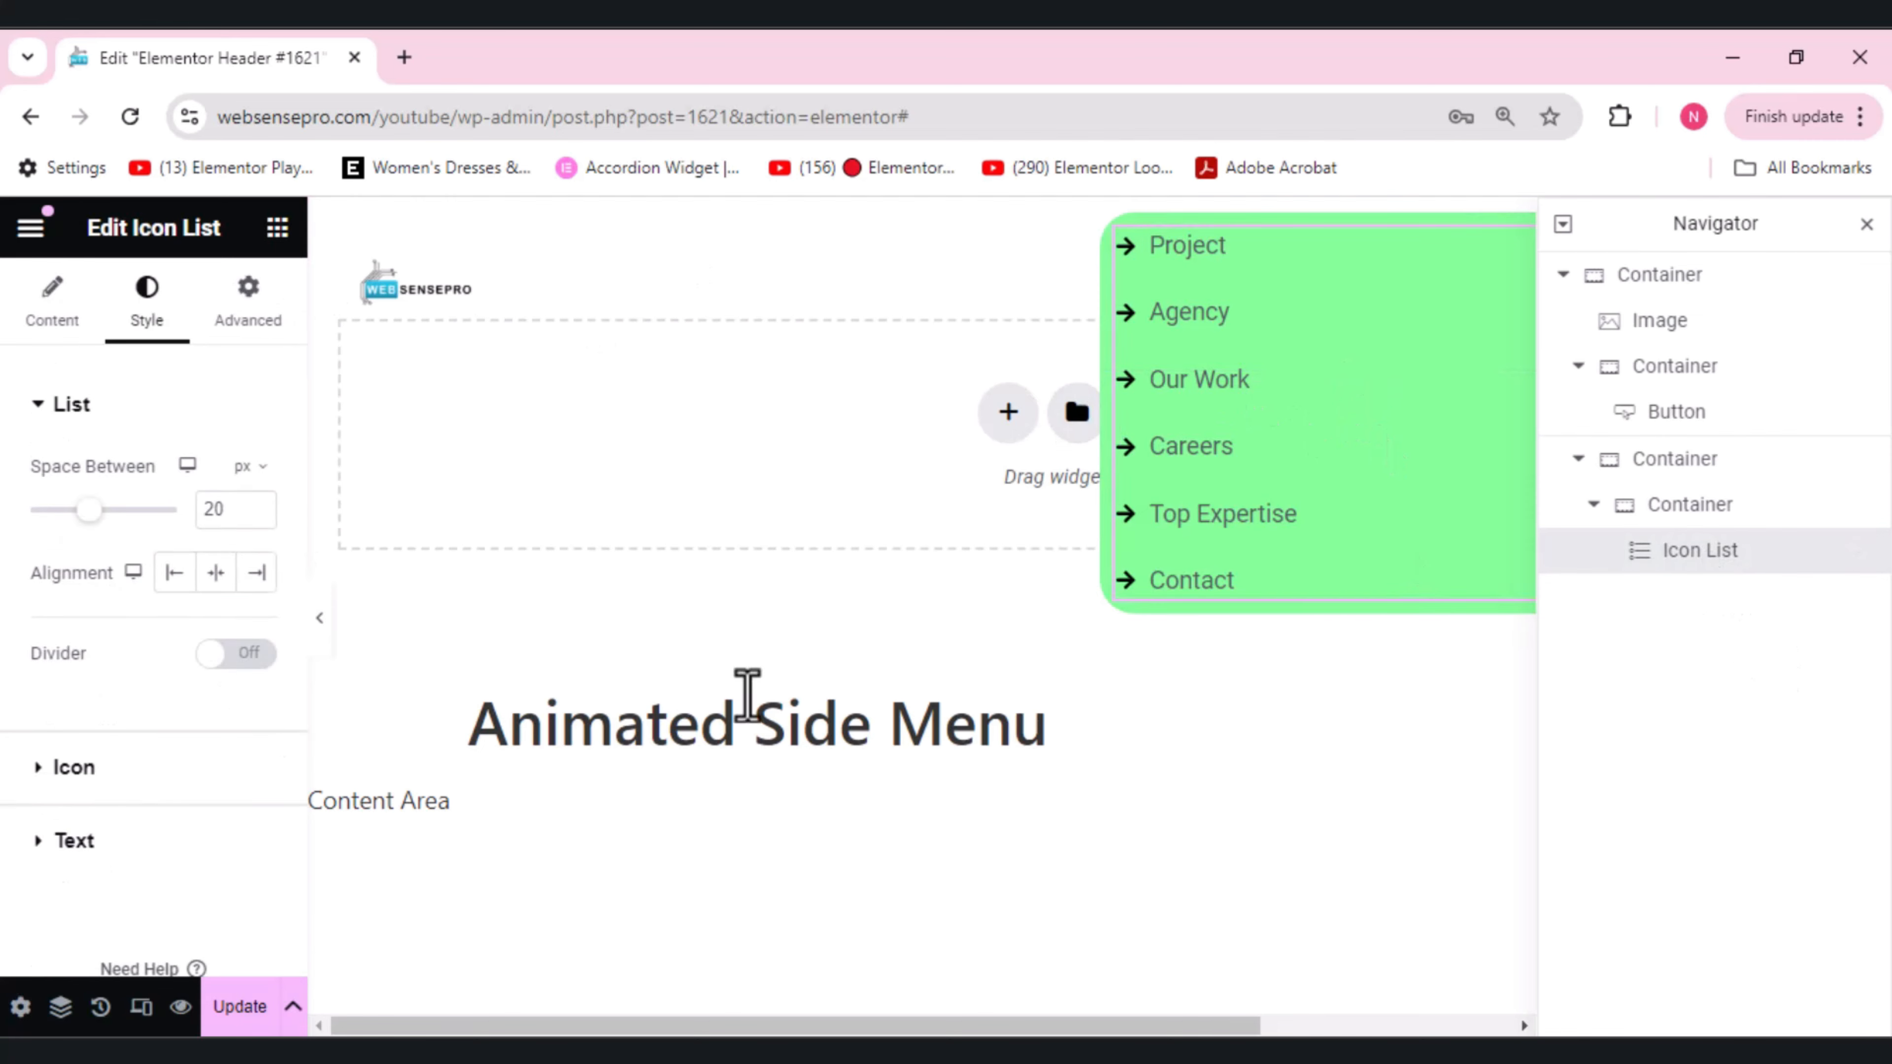
click(74, 841)
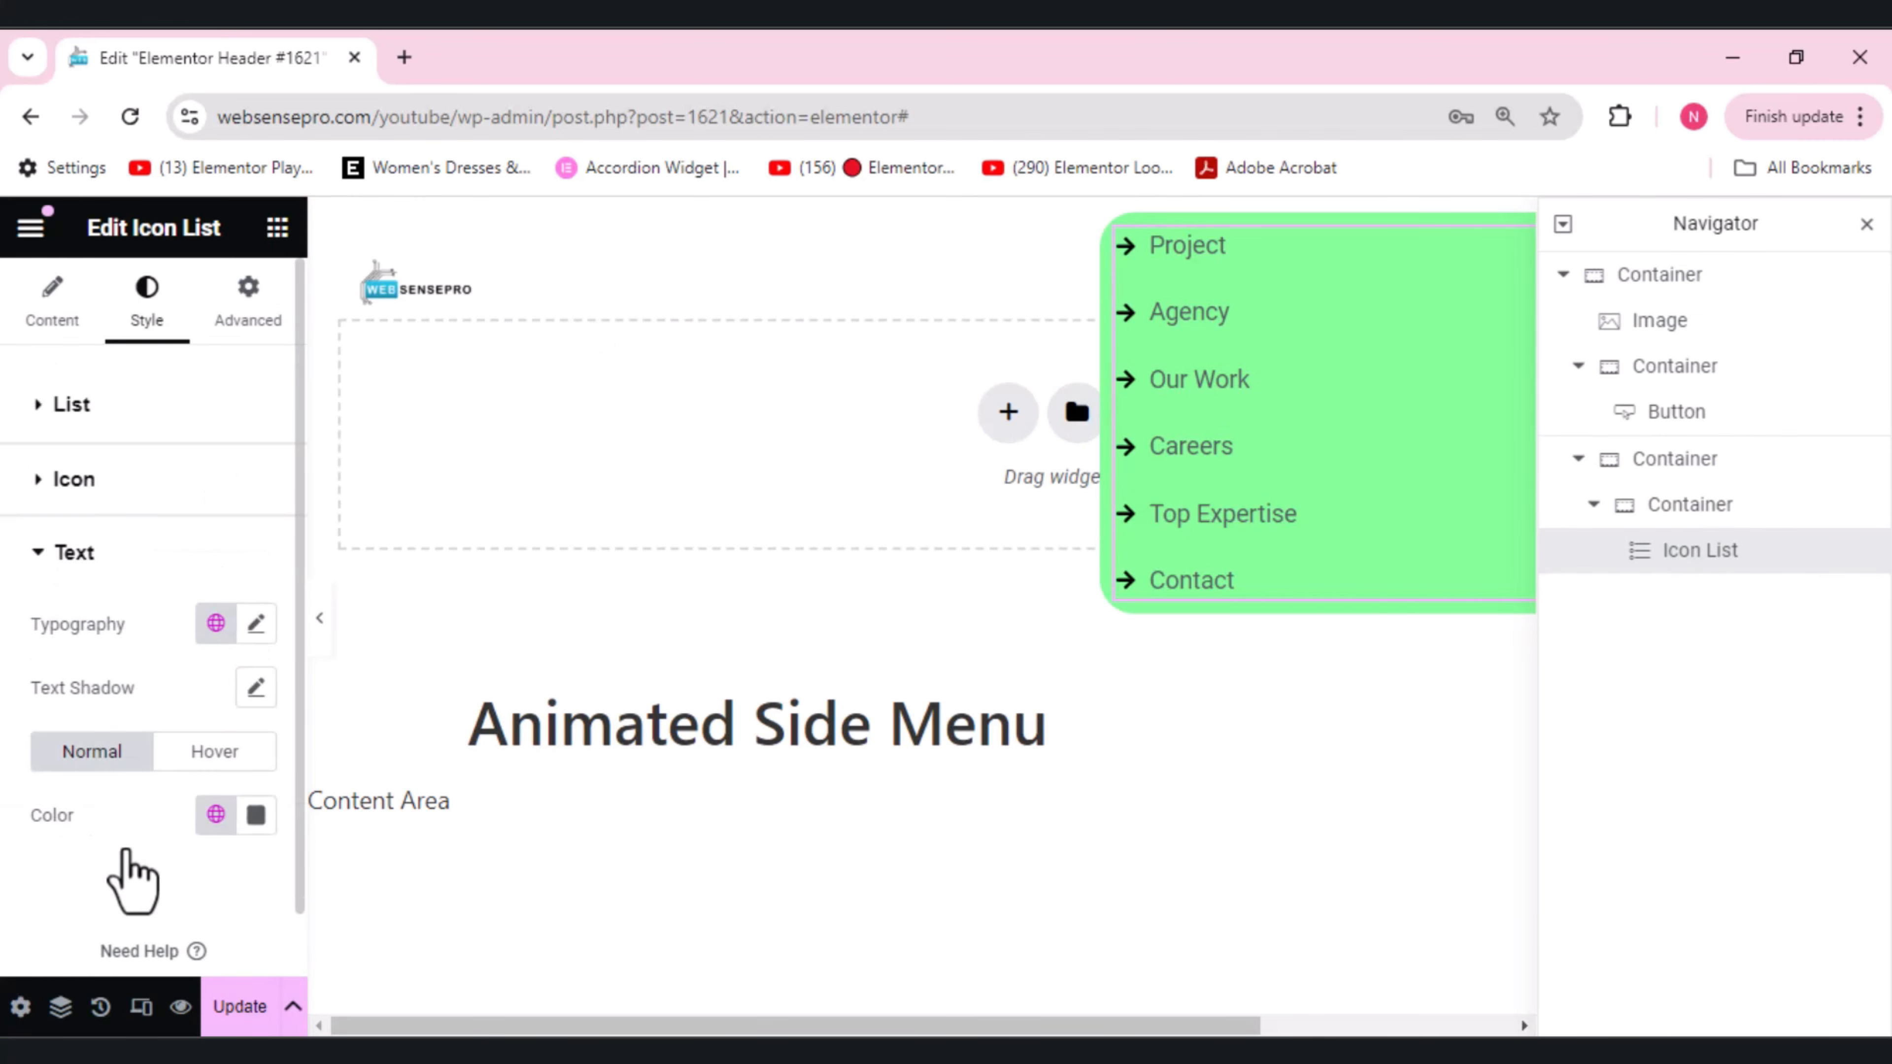
click(256, 814)
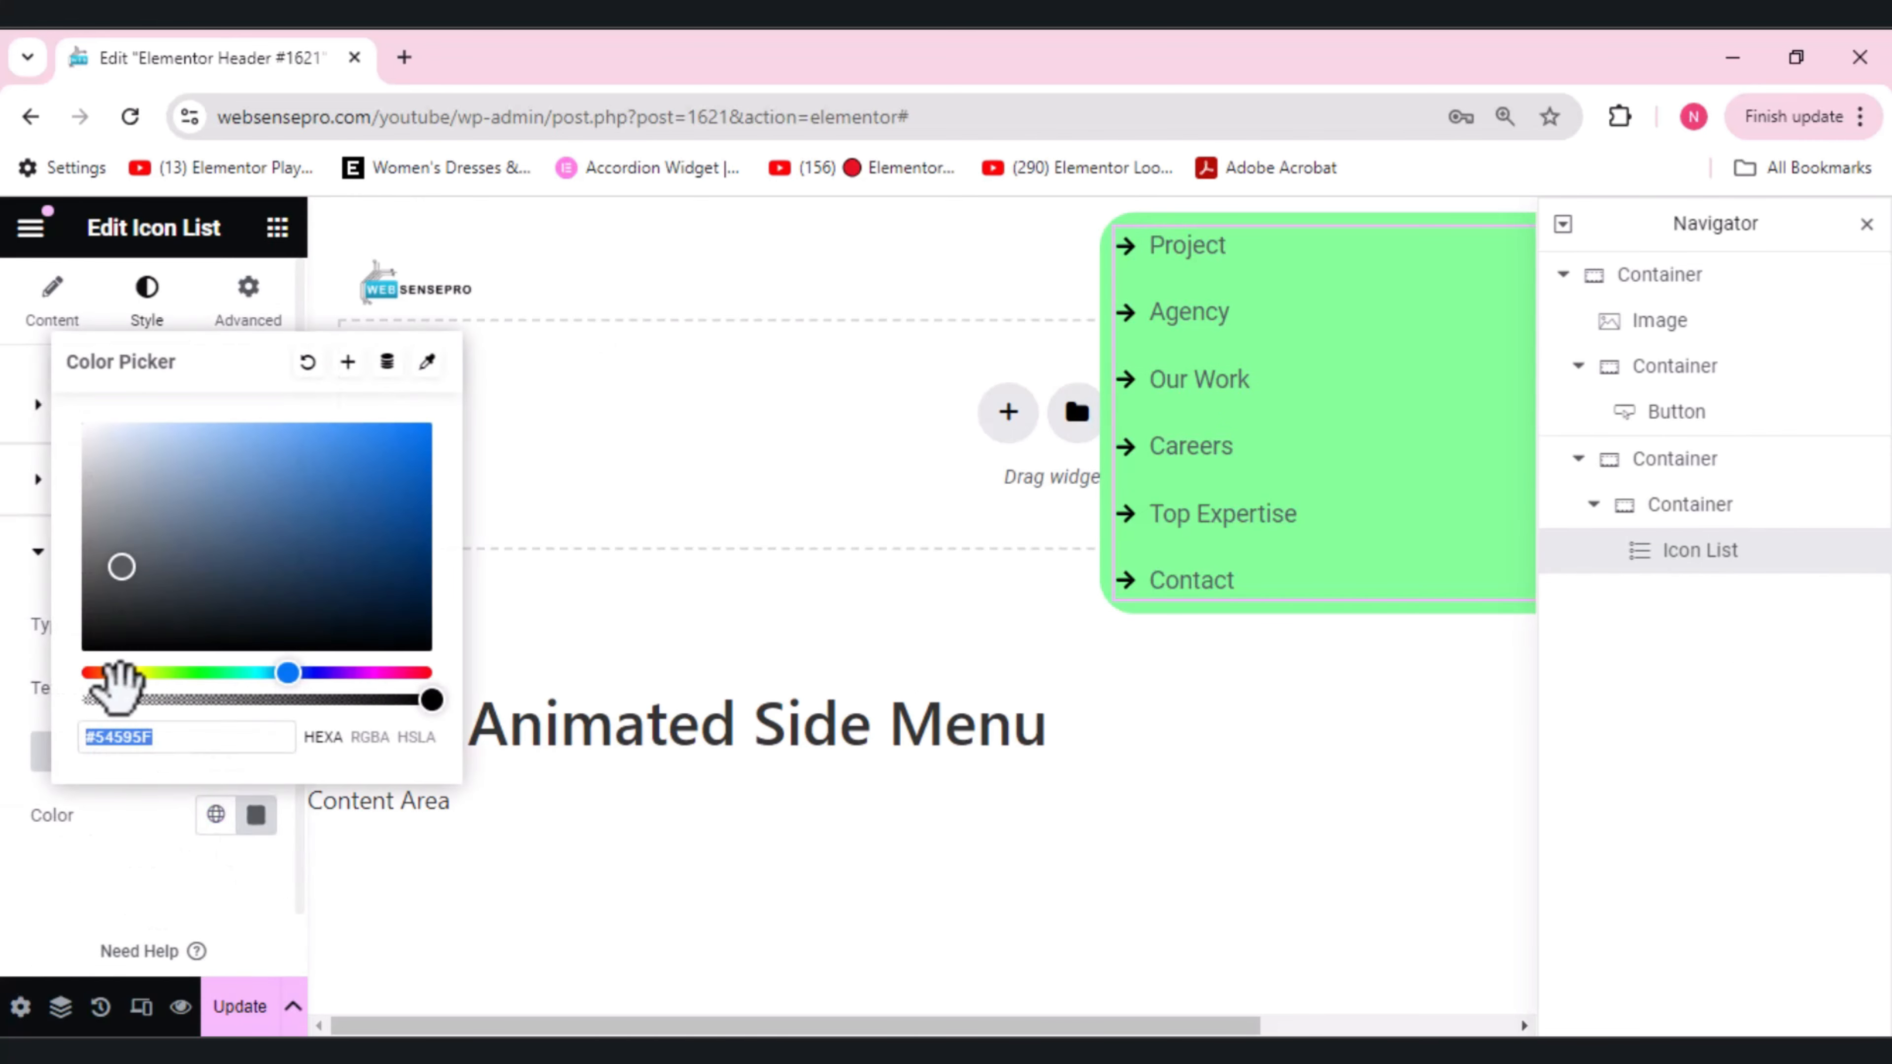
drag(118, 626, 75, 660)
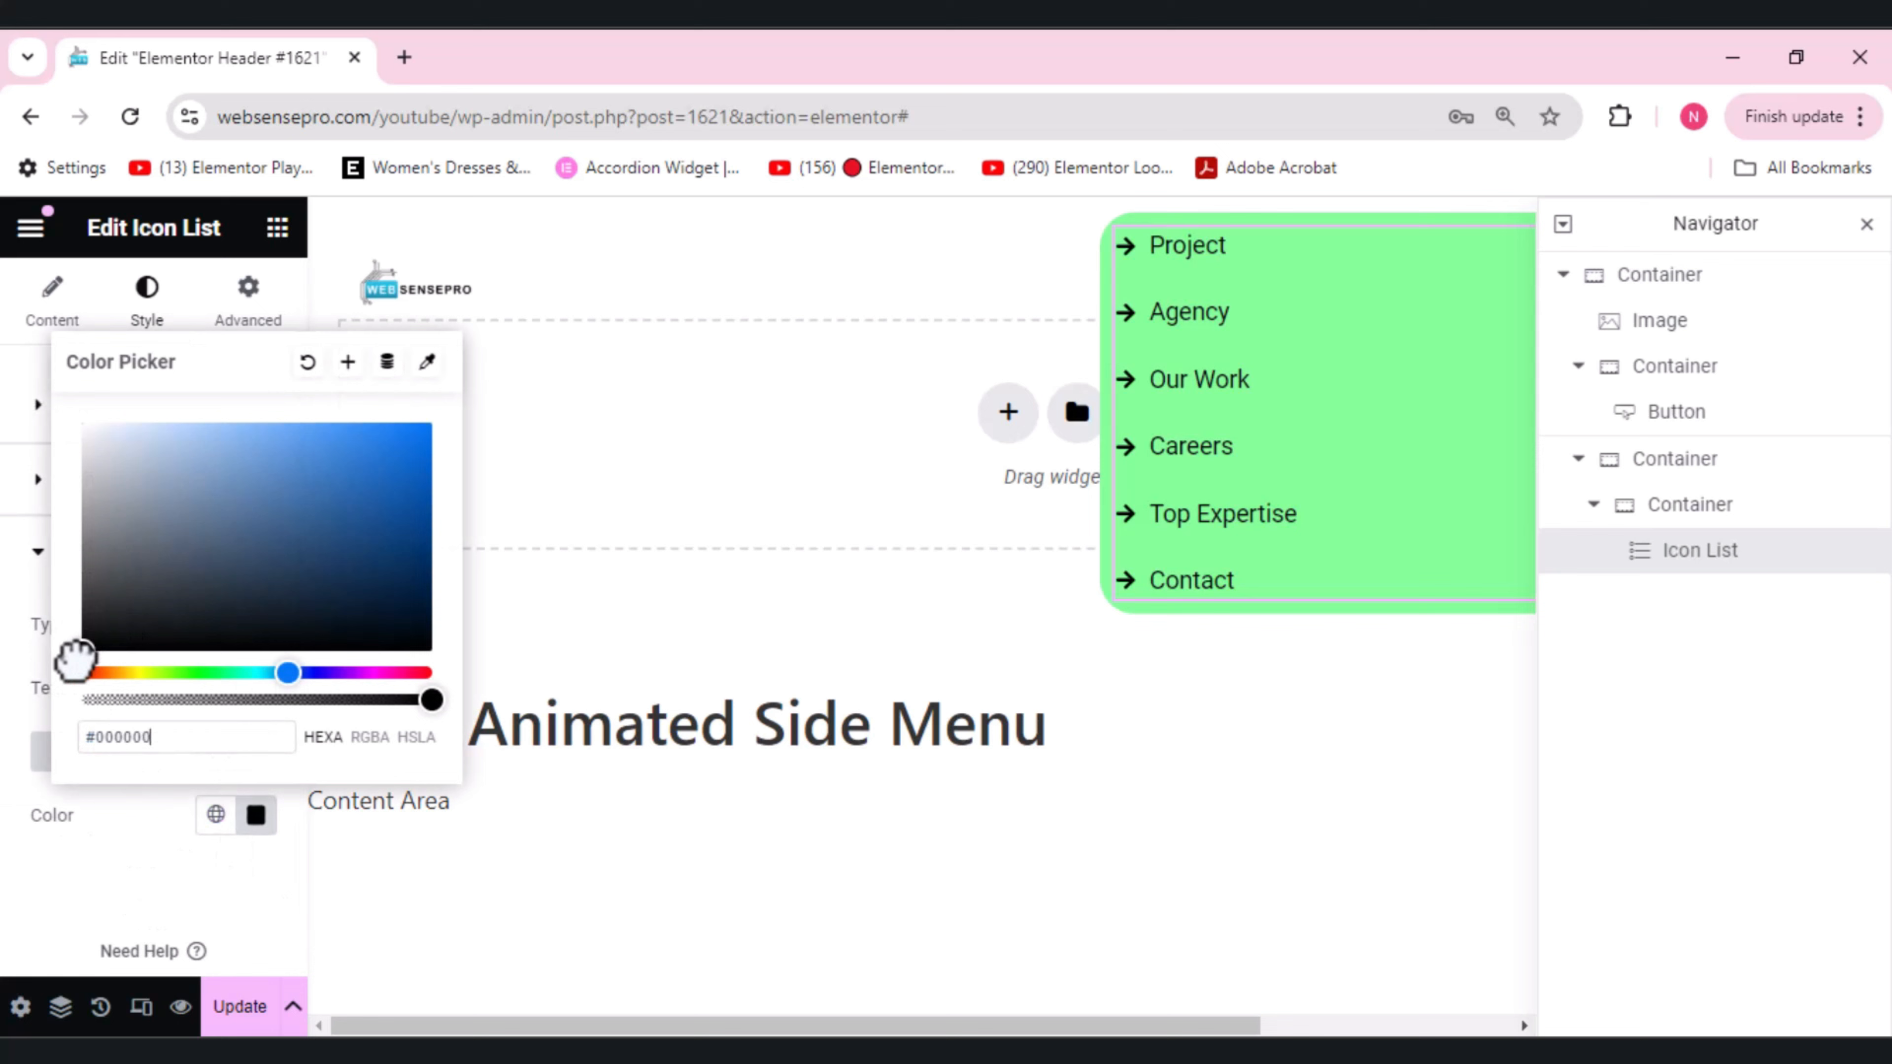
click(52, 868)
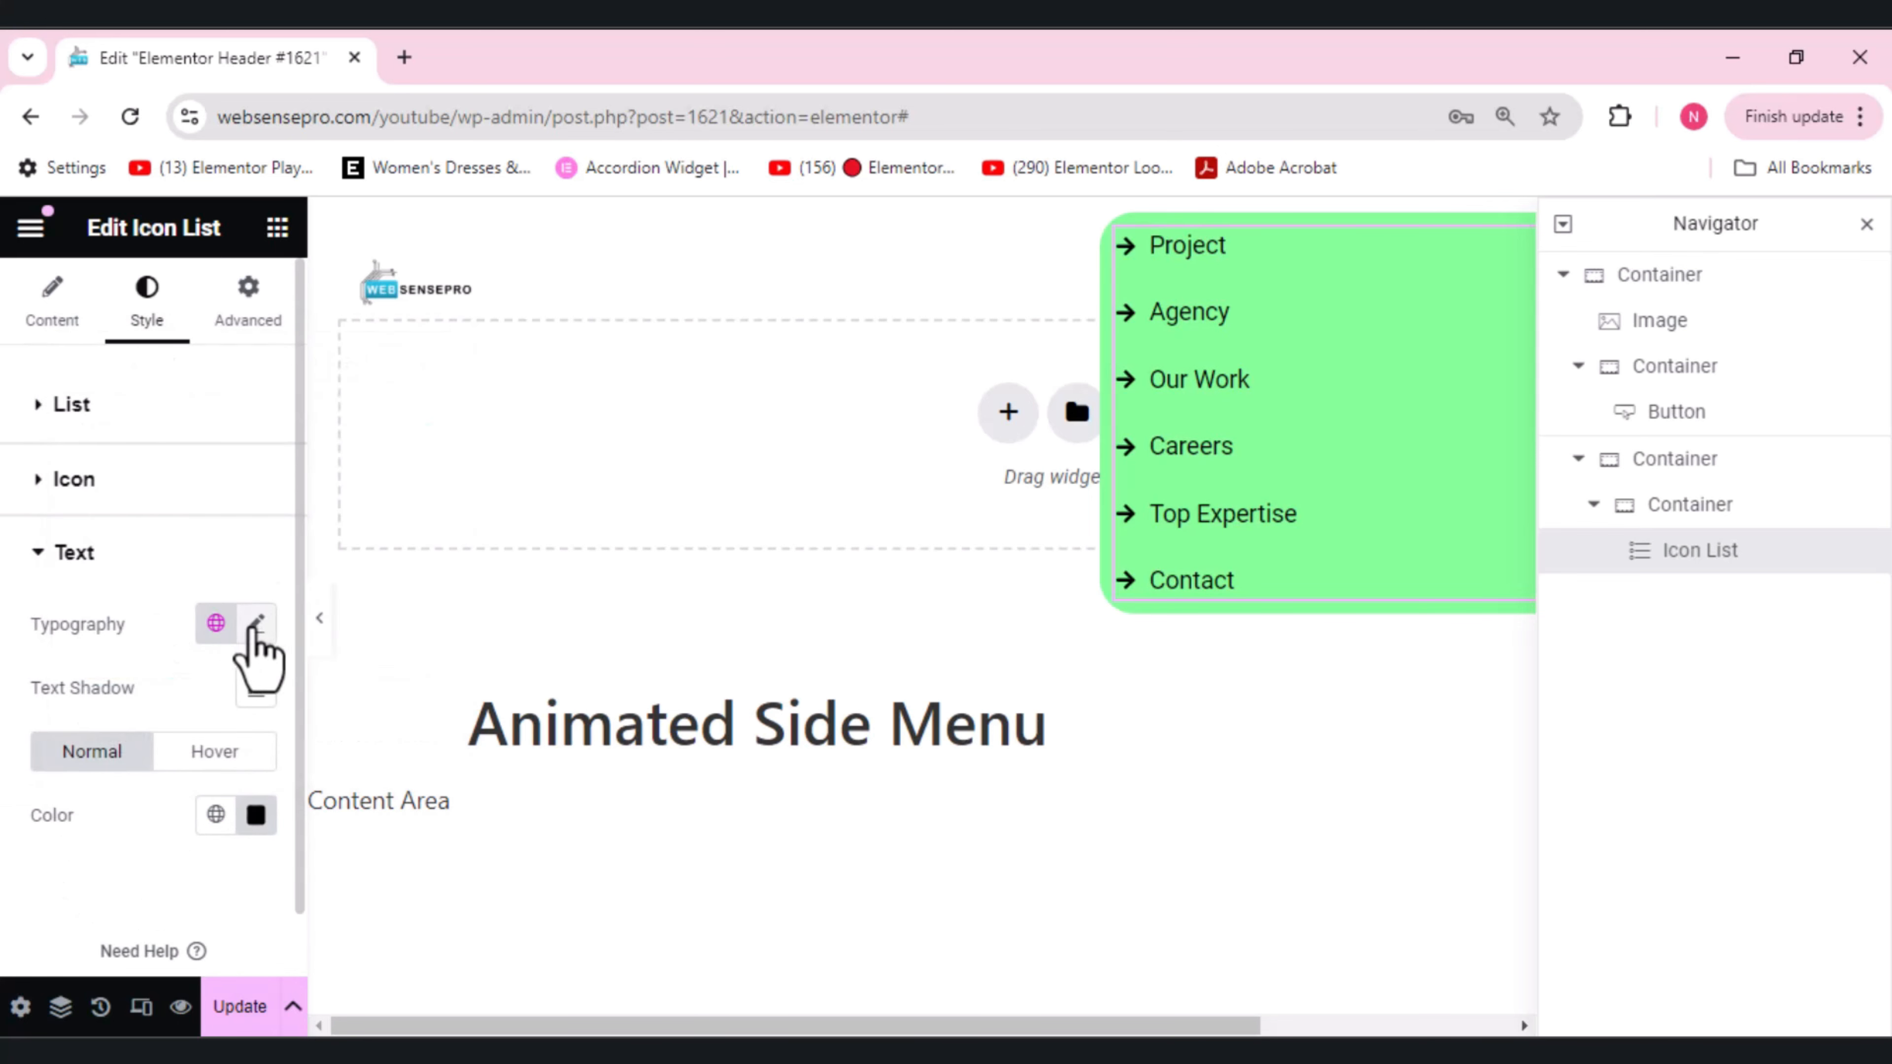
- Set the list text typography to the DM Sans family with weight 500 (Medium)
click(256, 625)
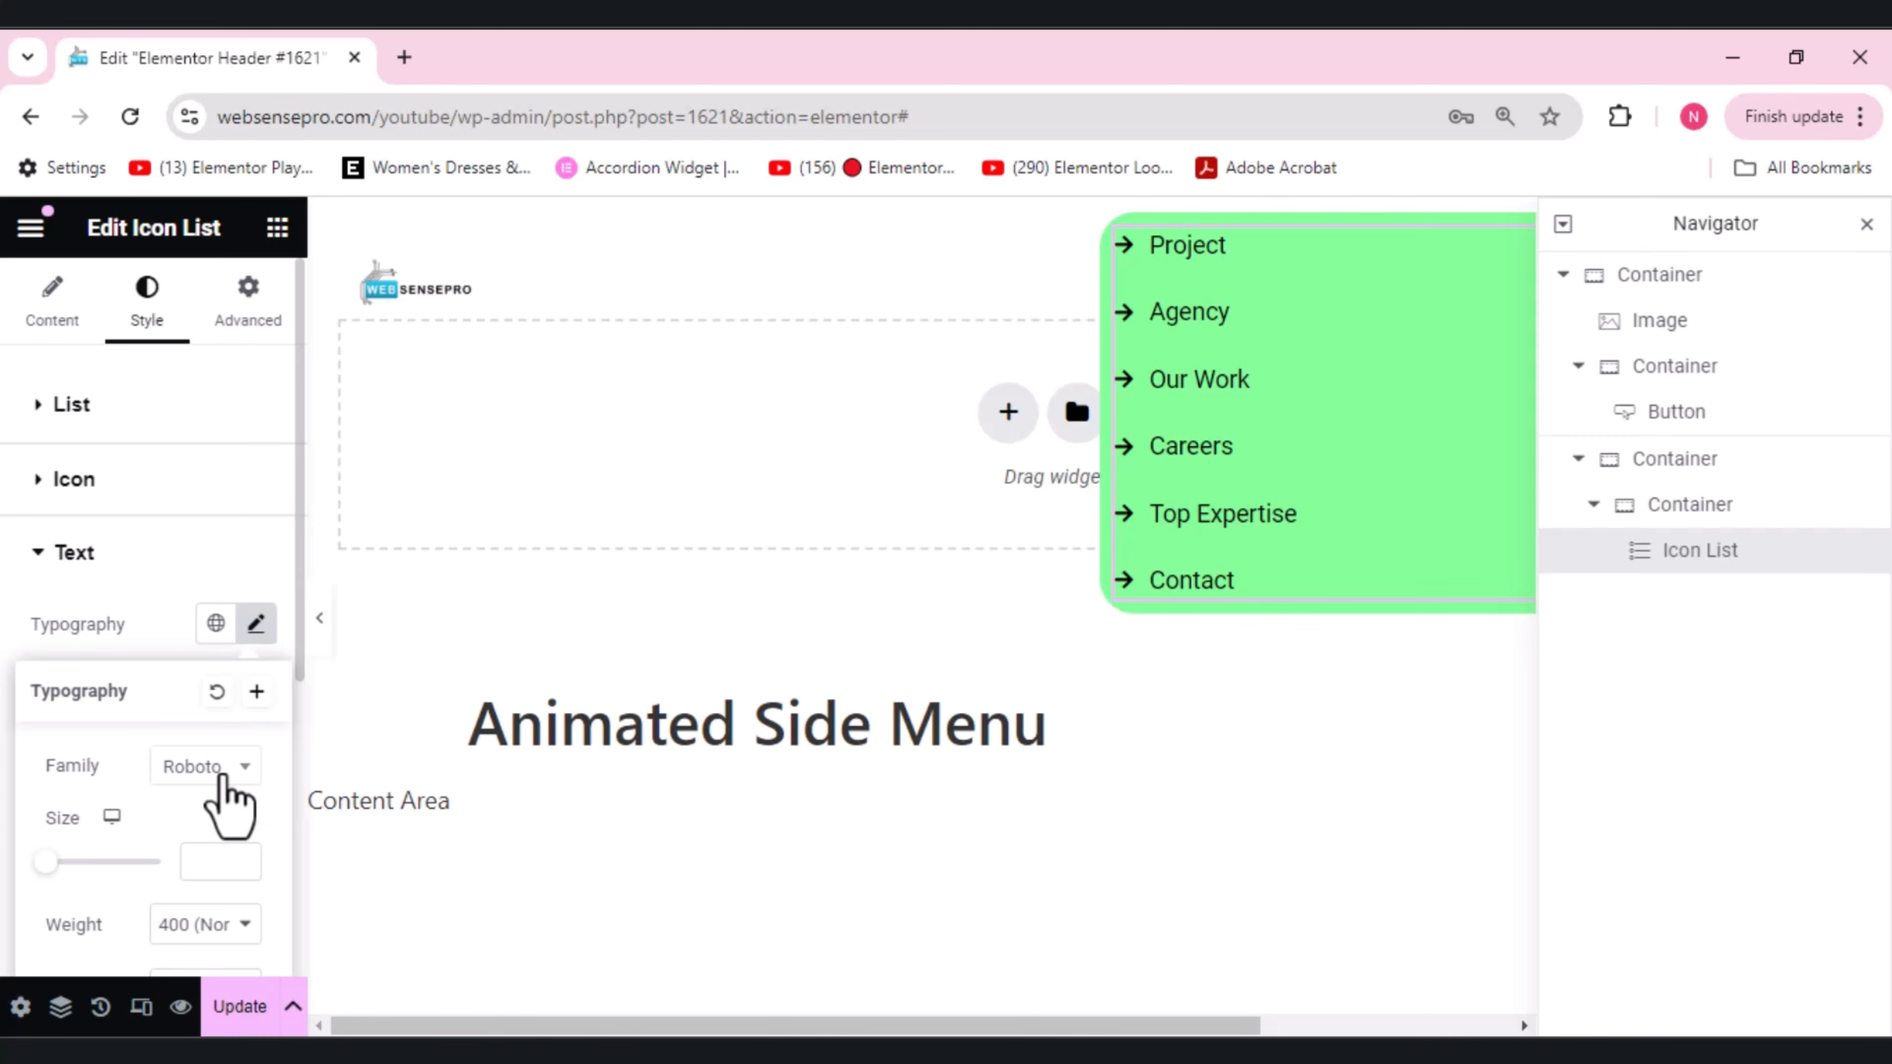
click(223, 767)
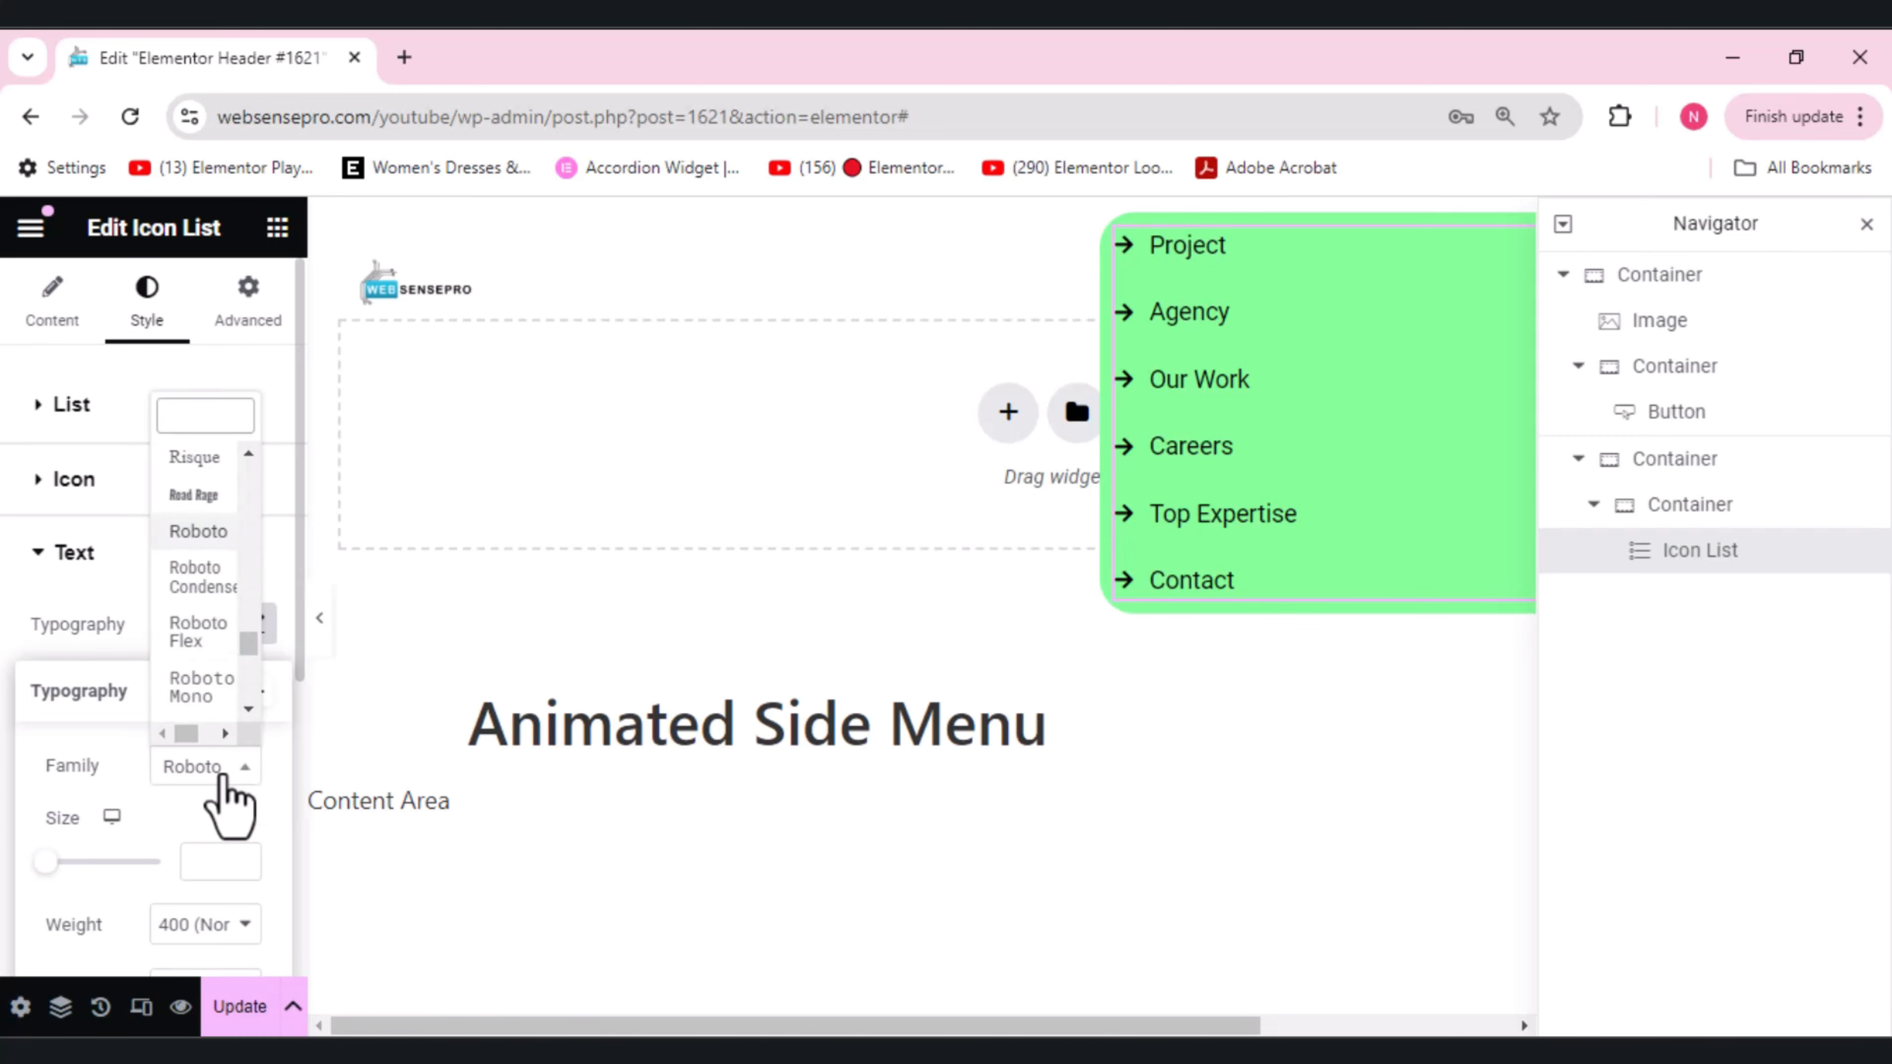
text(DM)
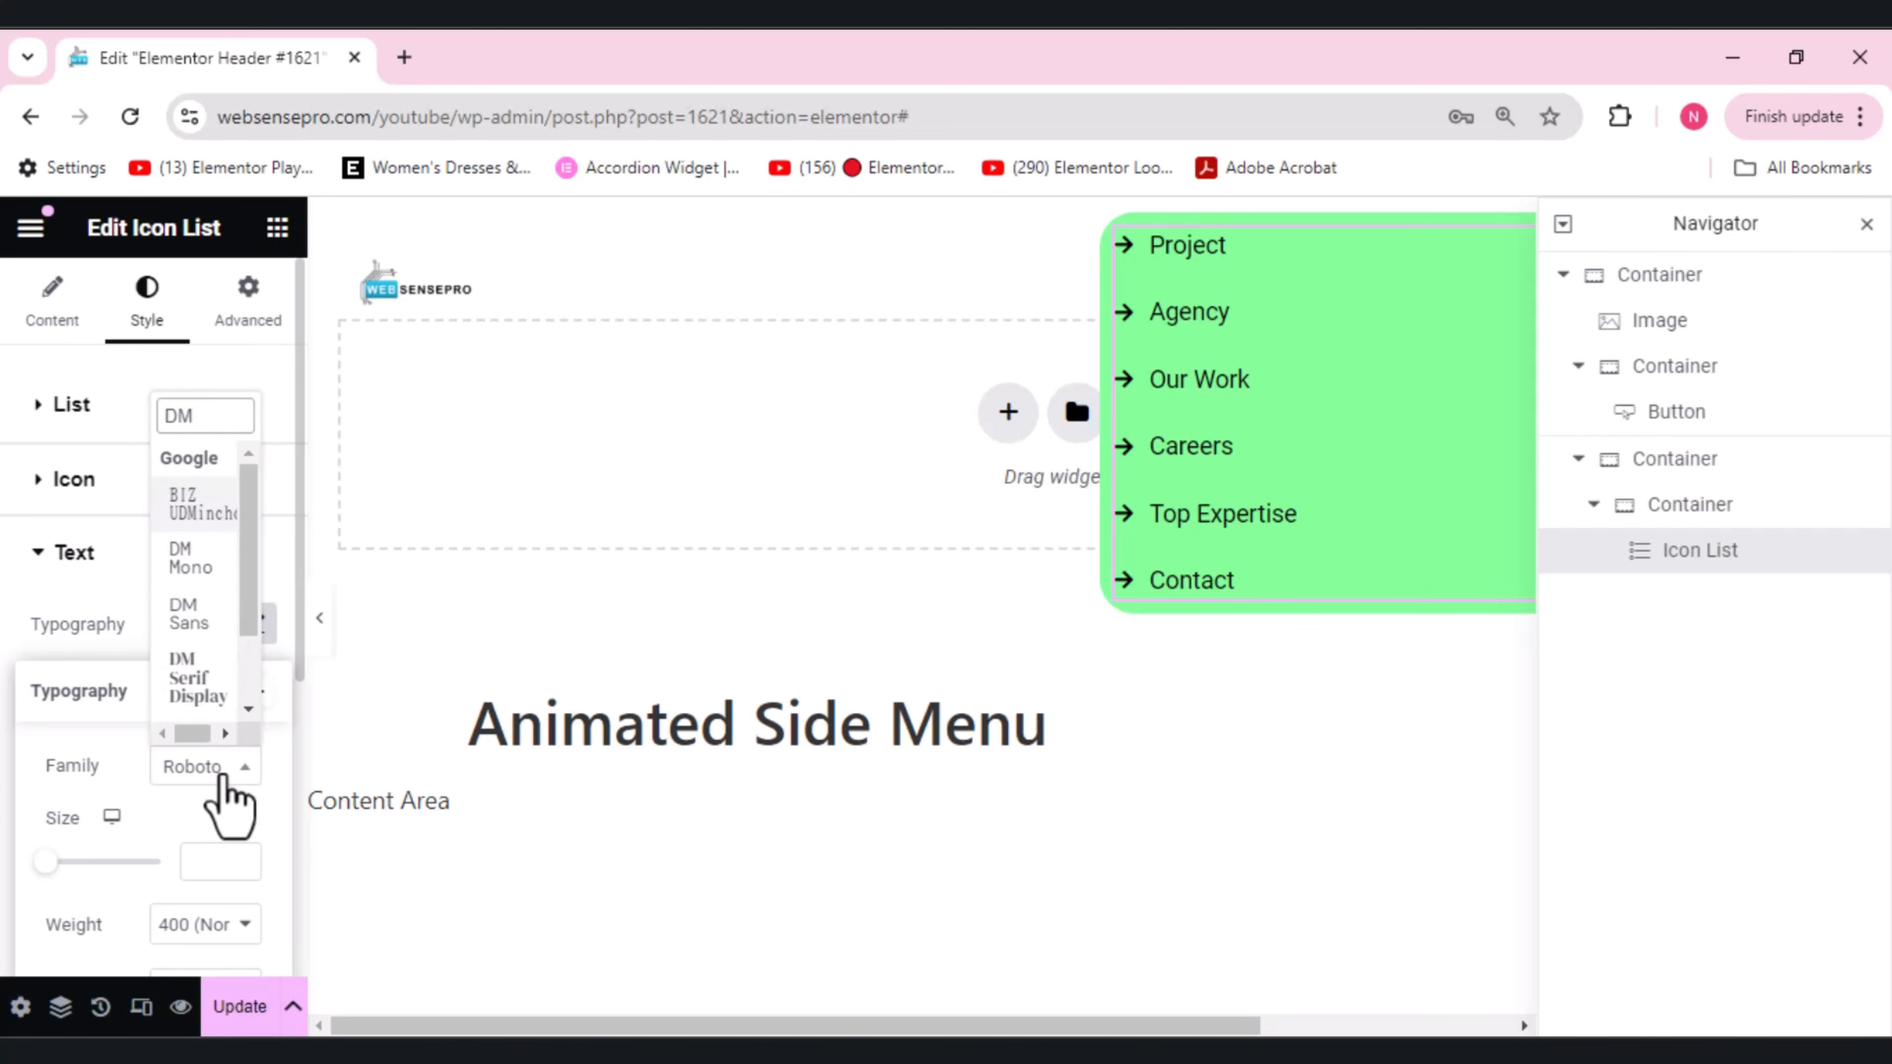
click(195, 615)
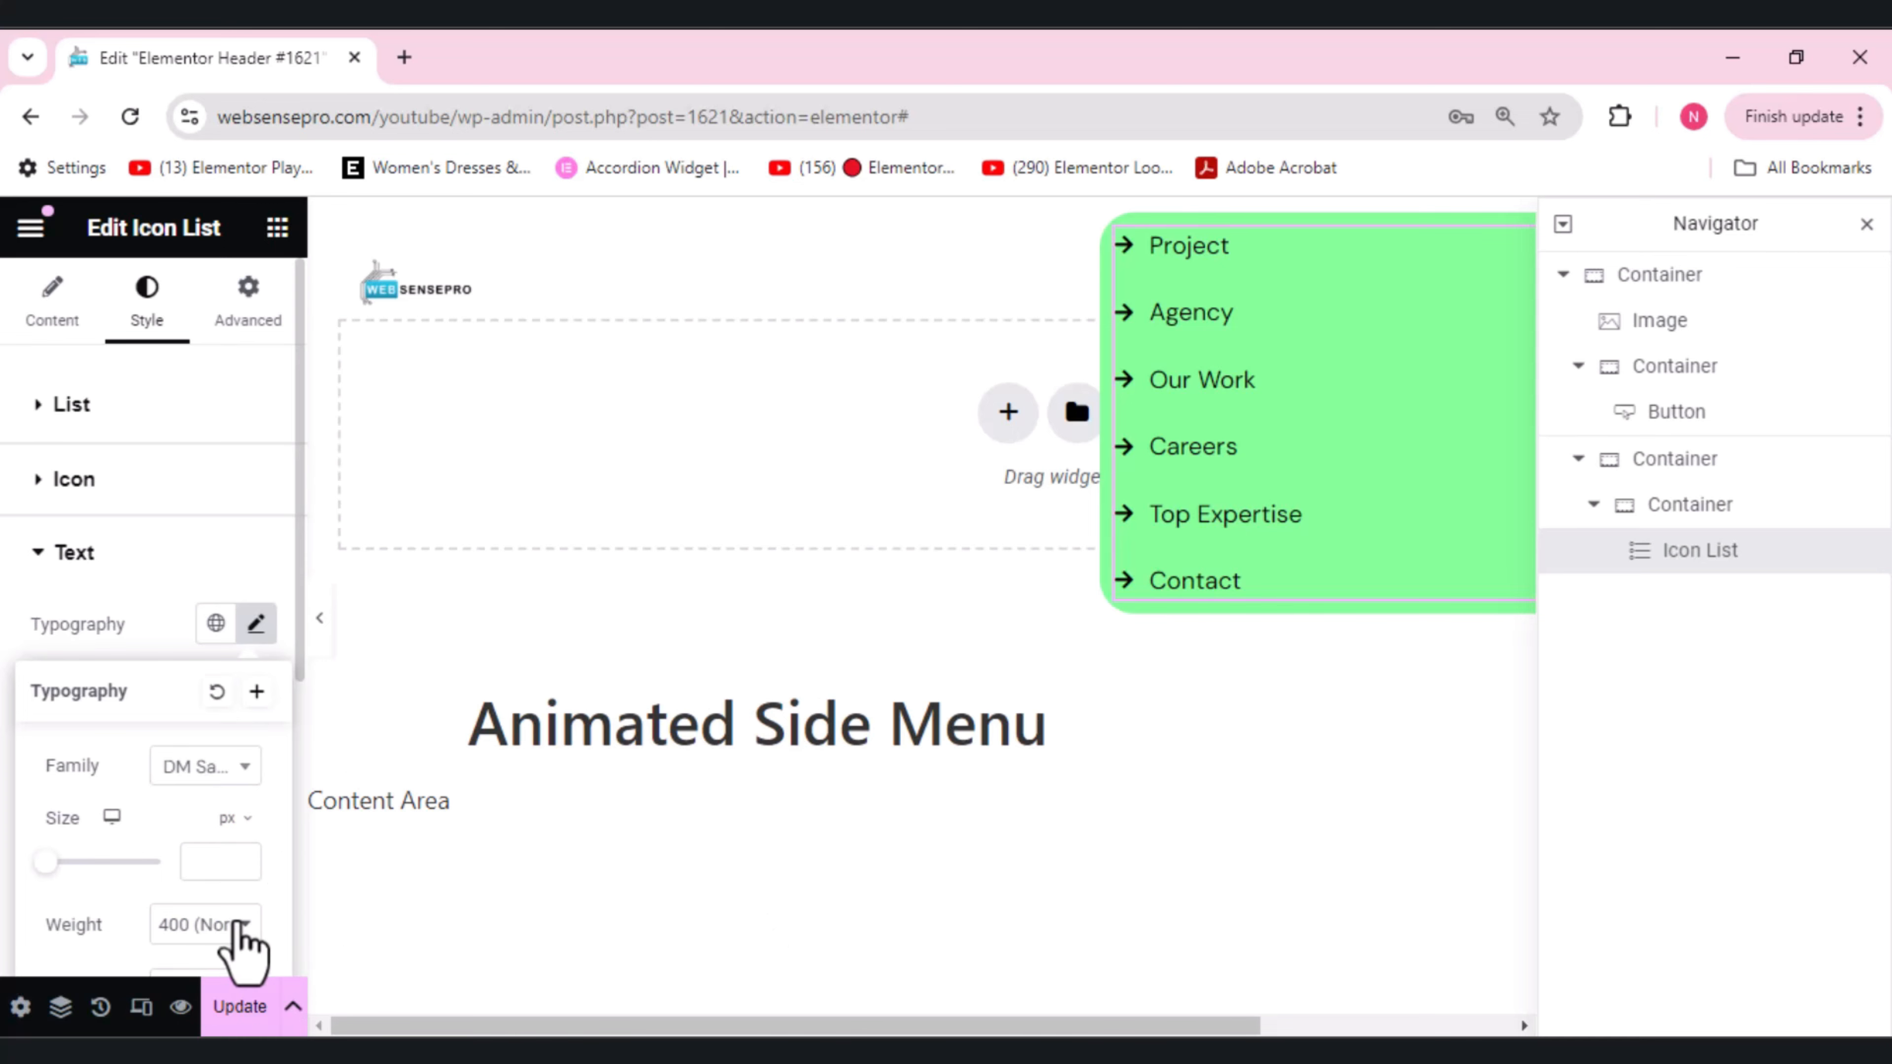
click(238, 925)
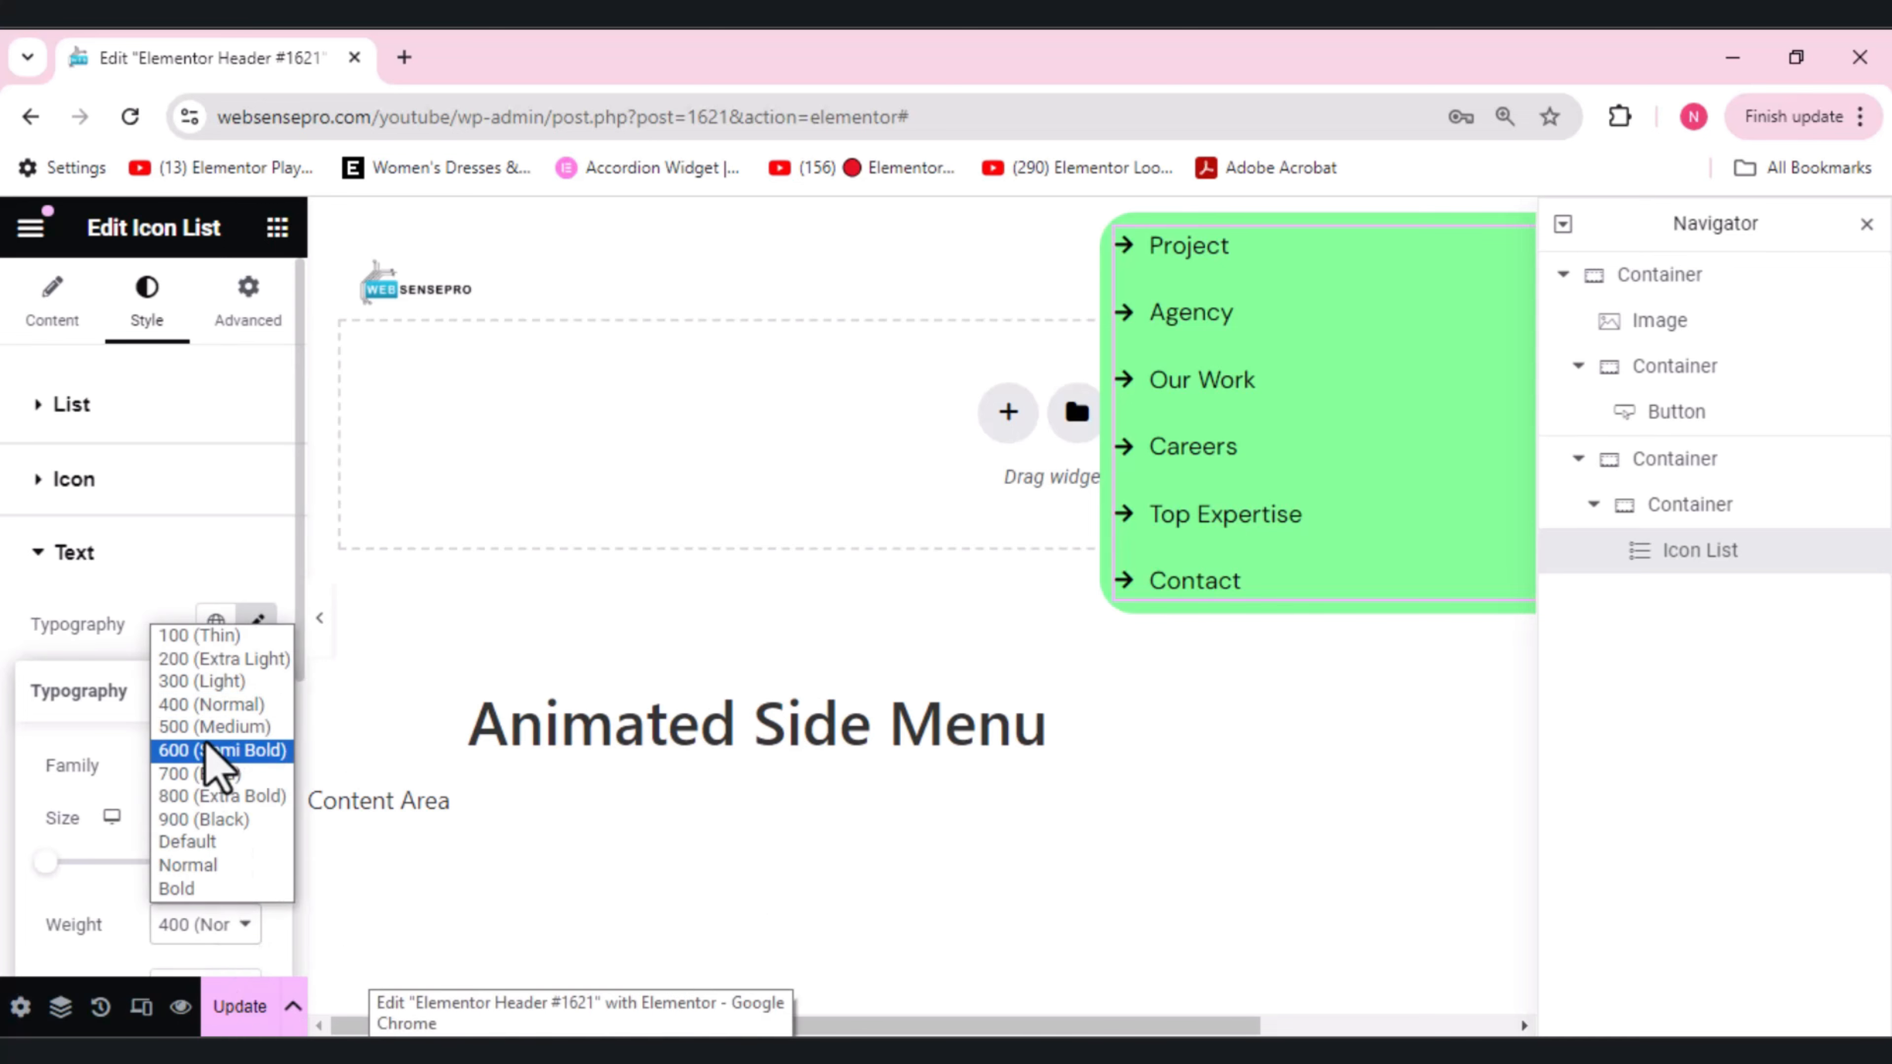
click(213, 728)
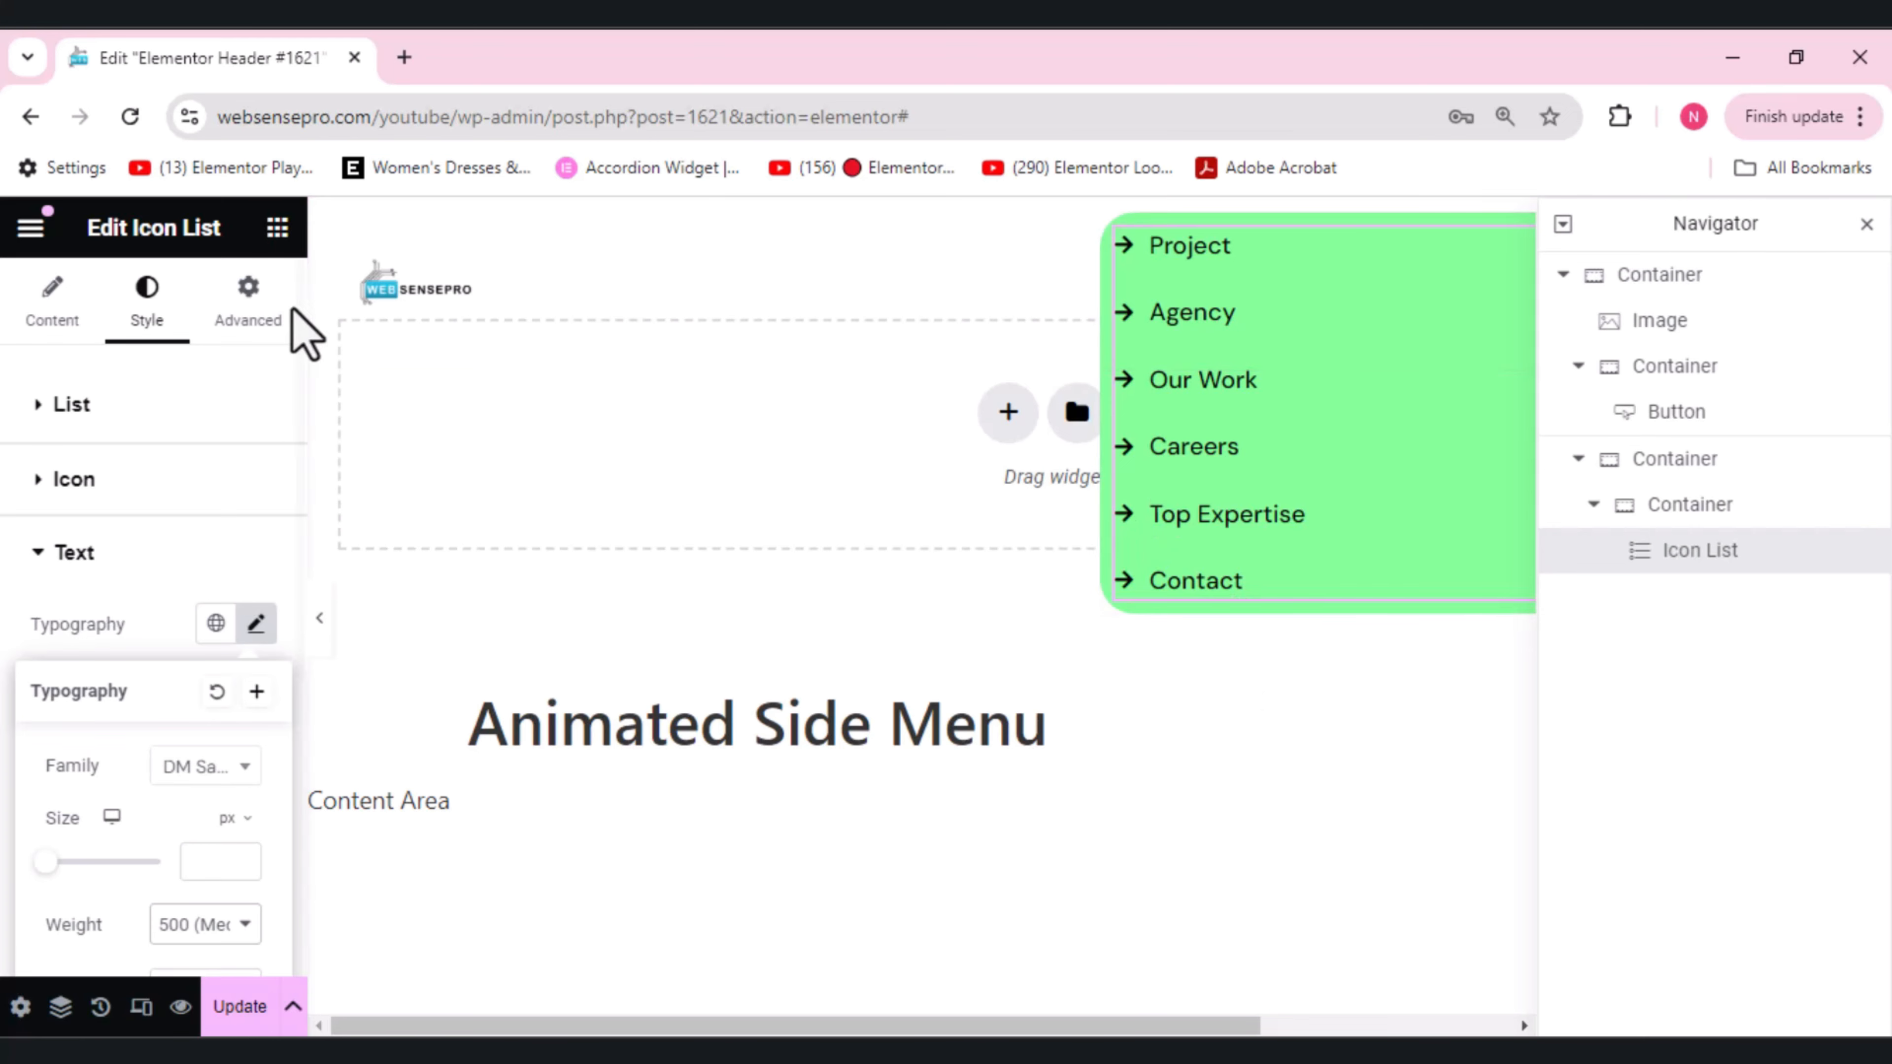
- Add a second Icon List below the first in the green menu, with items Facebook, Instagram, Youtube and Linkedin
click(279, 231)
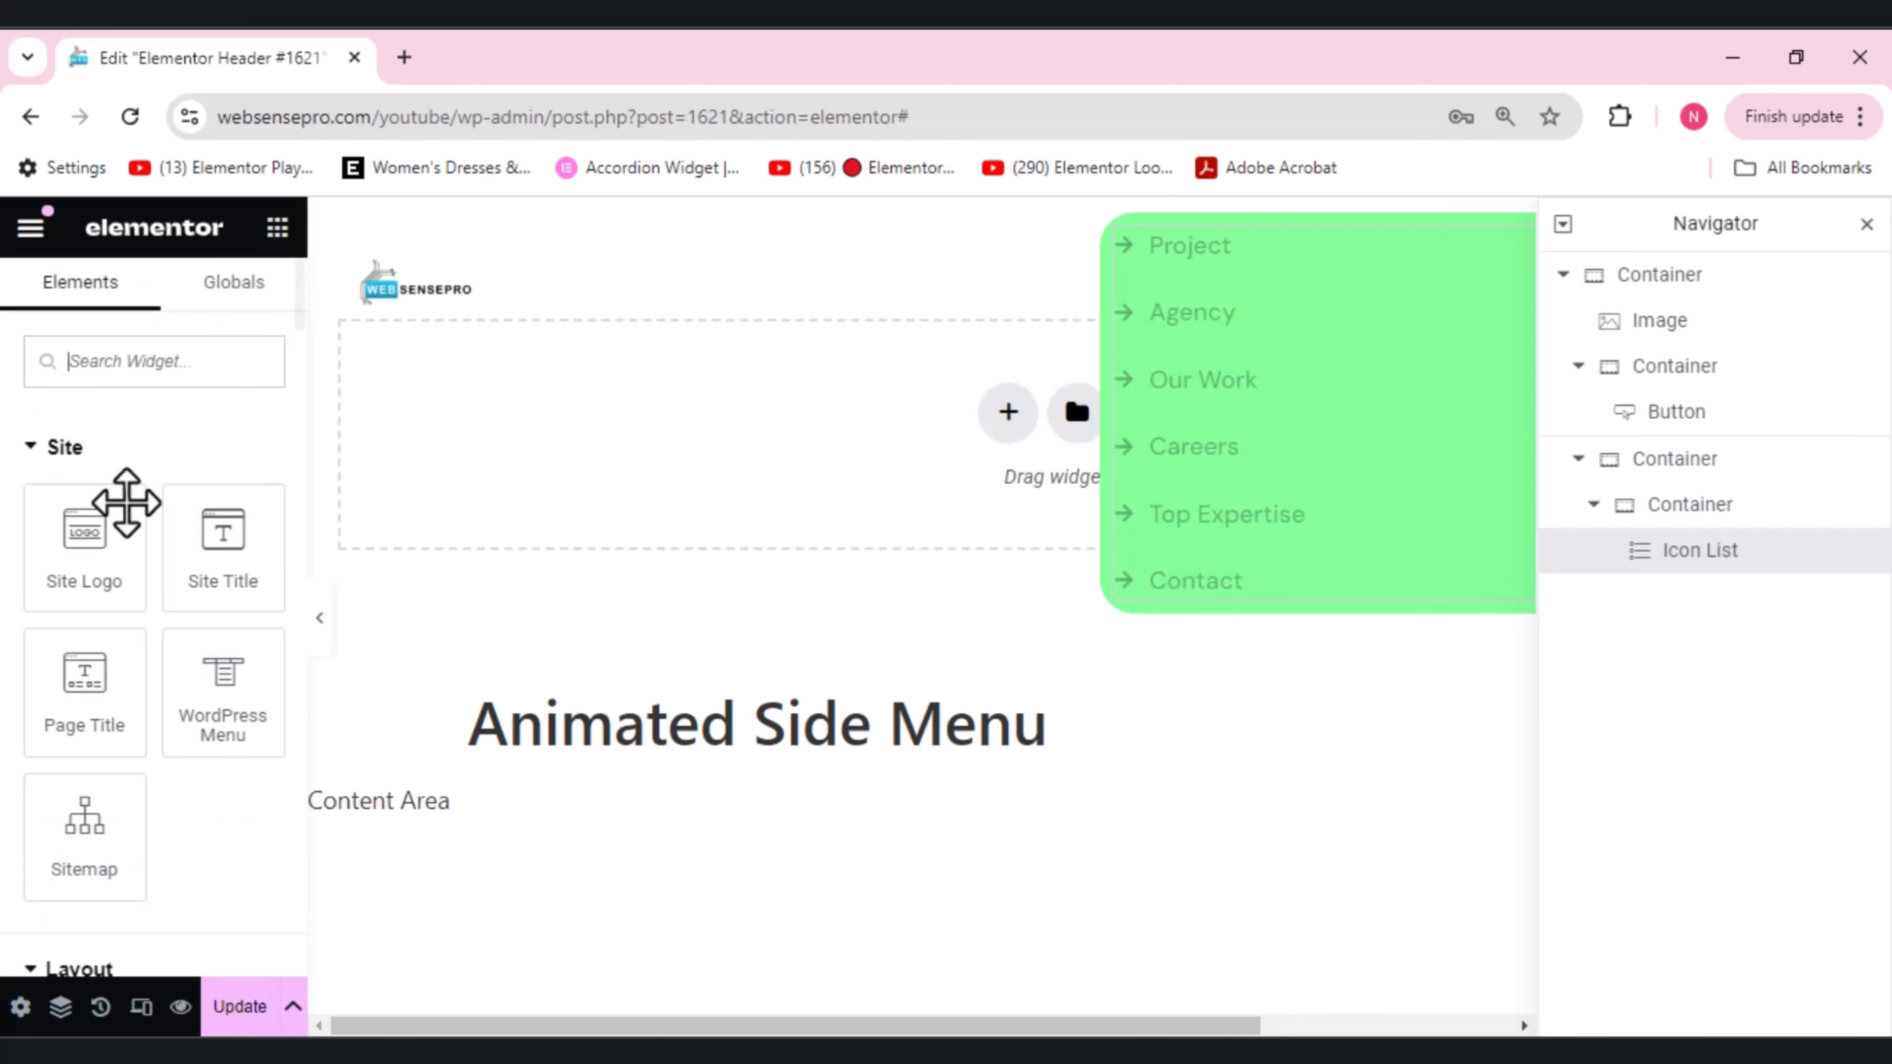
click(120, 368)
text(icon)
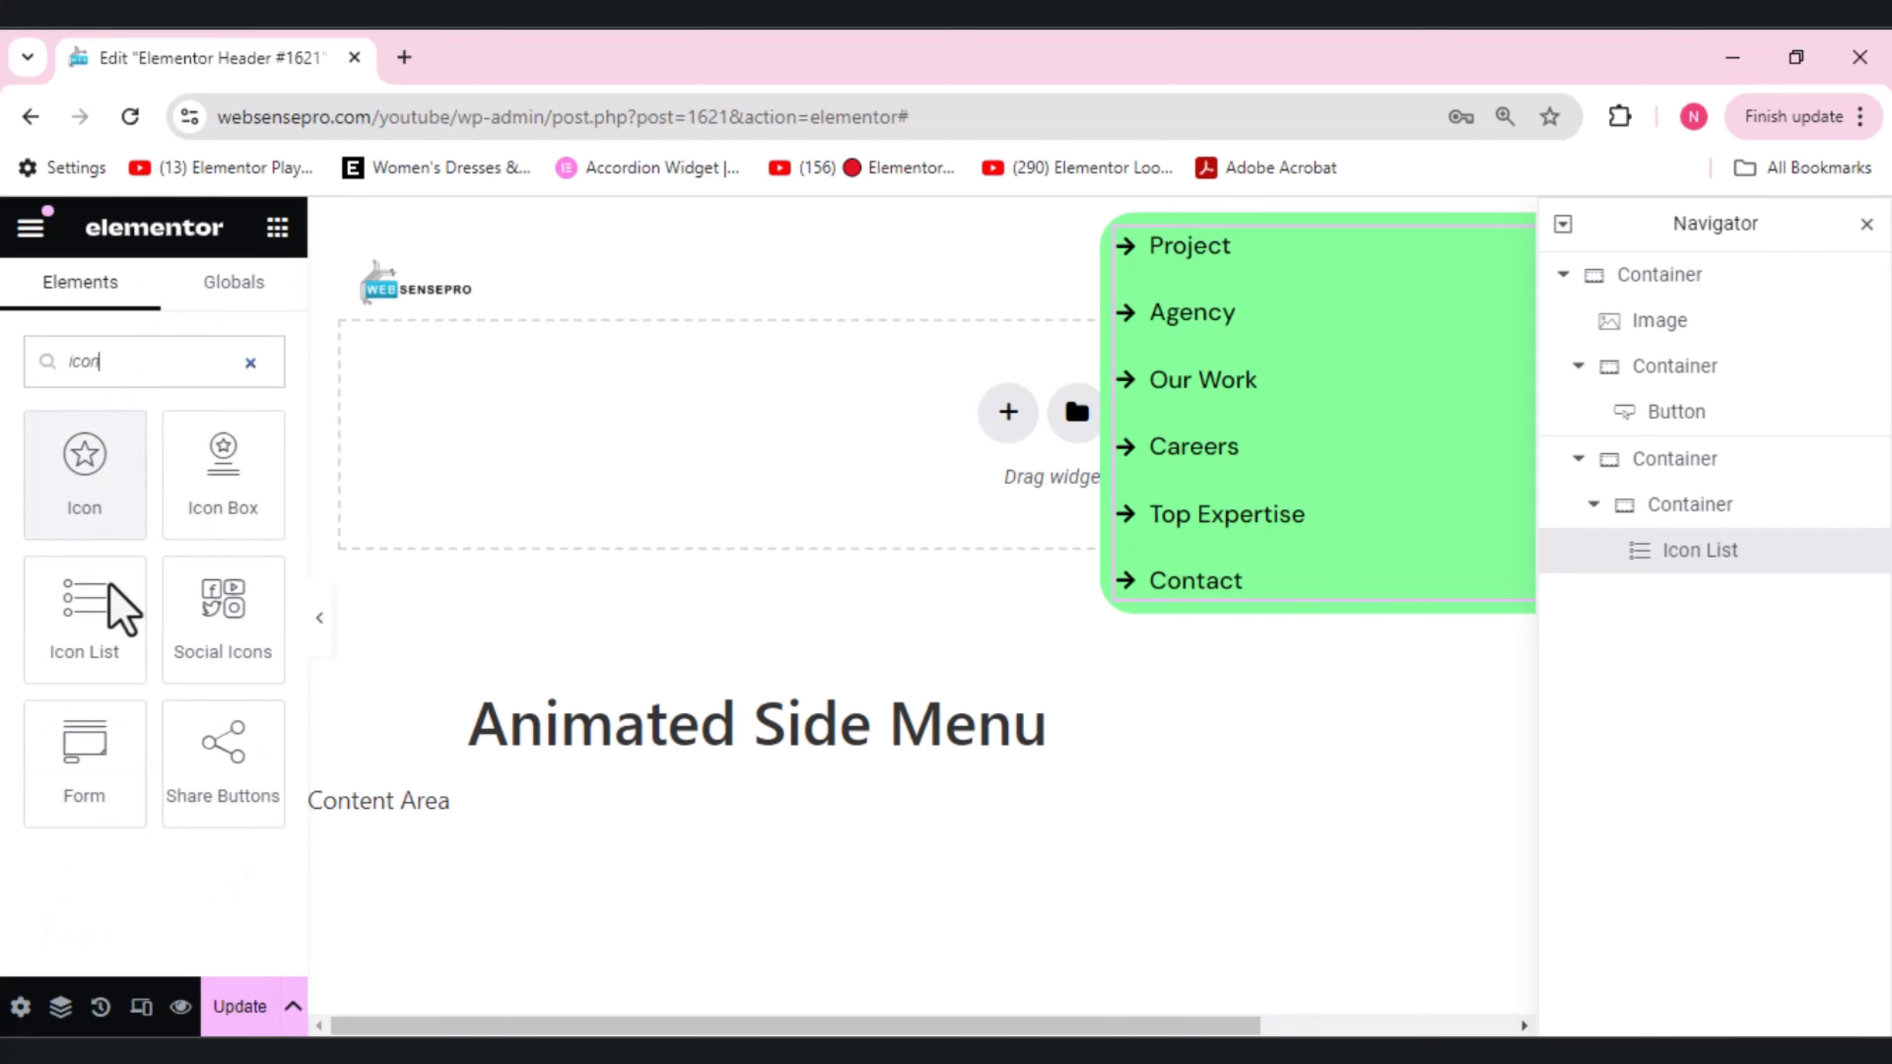
drag(149, 634, 1231, 564)
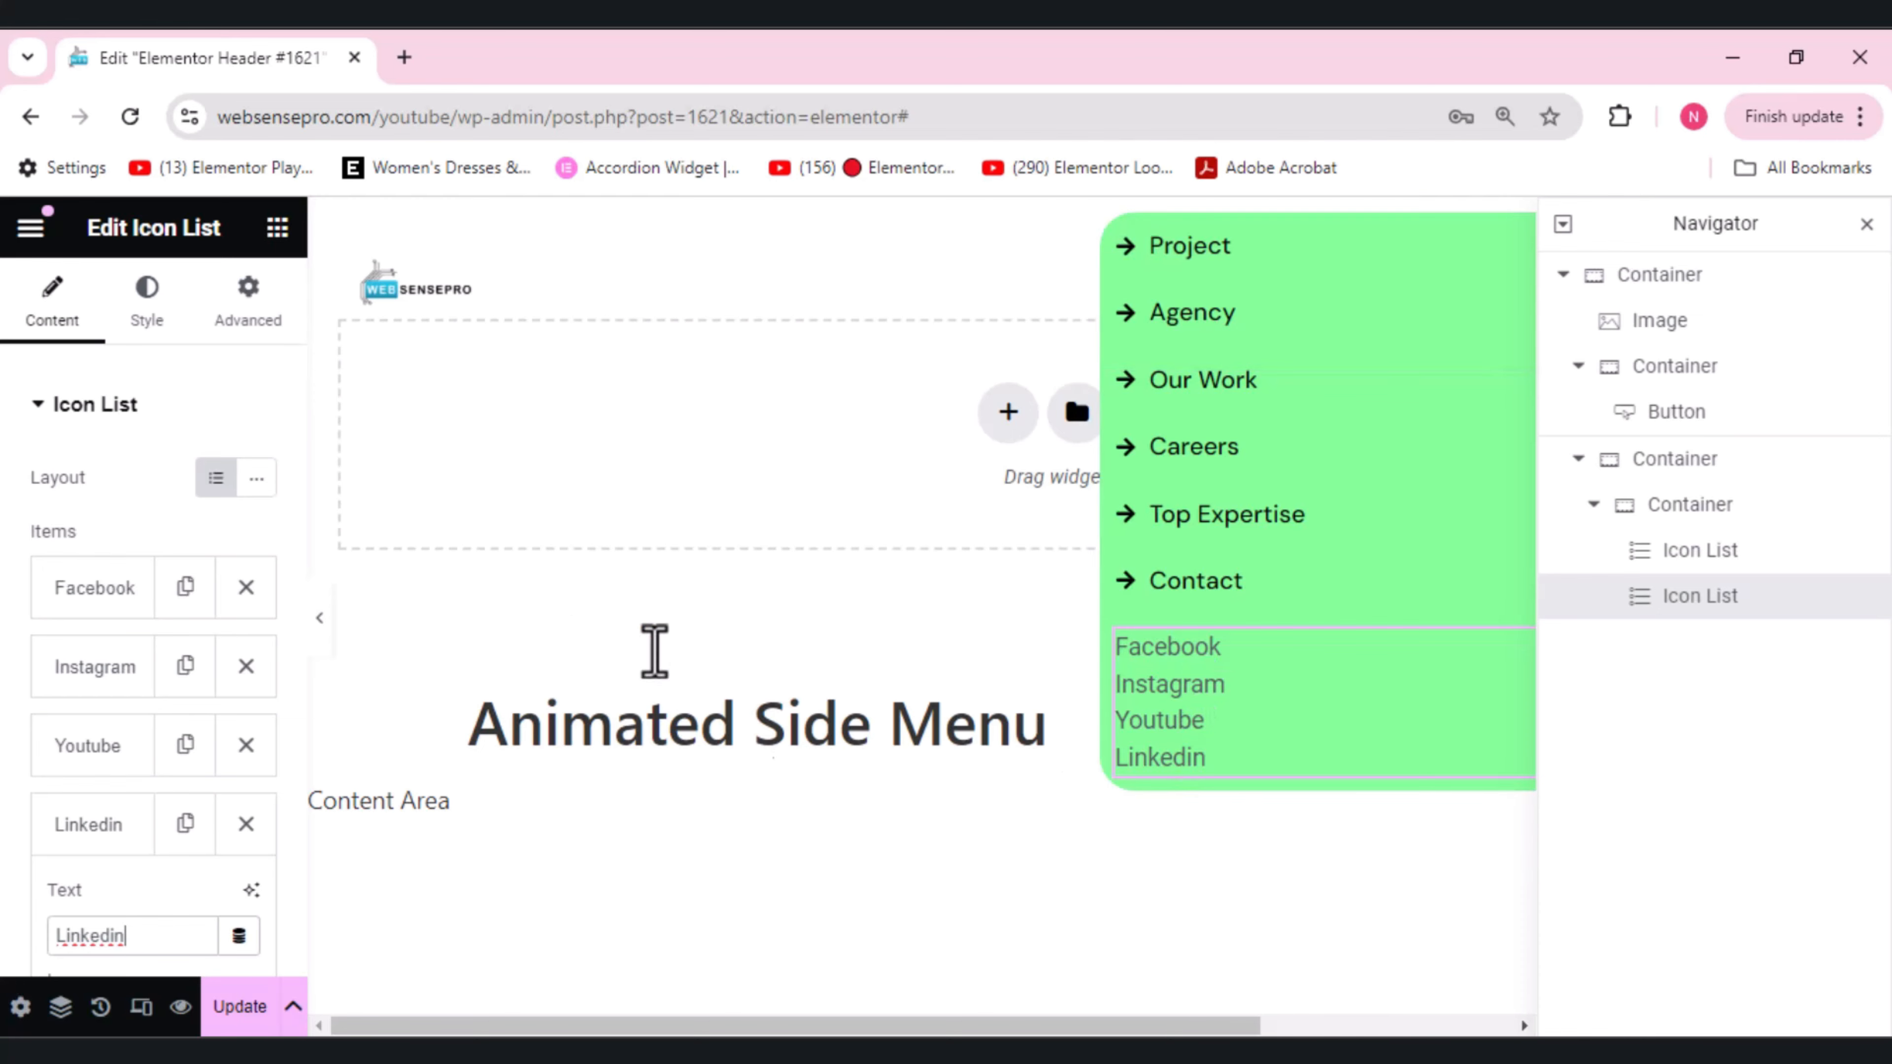
- Set the space between the items of the social links Icon List to 7 px
click(149, 317)
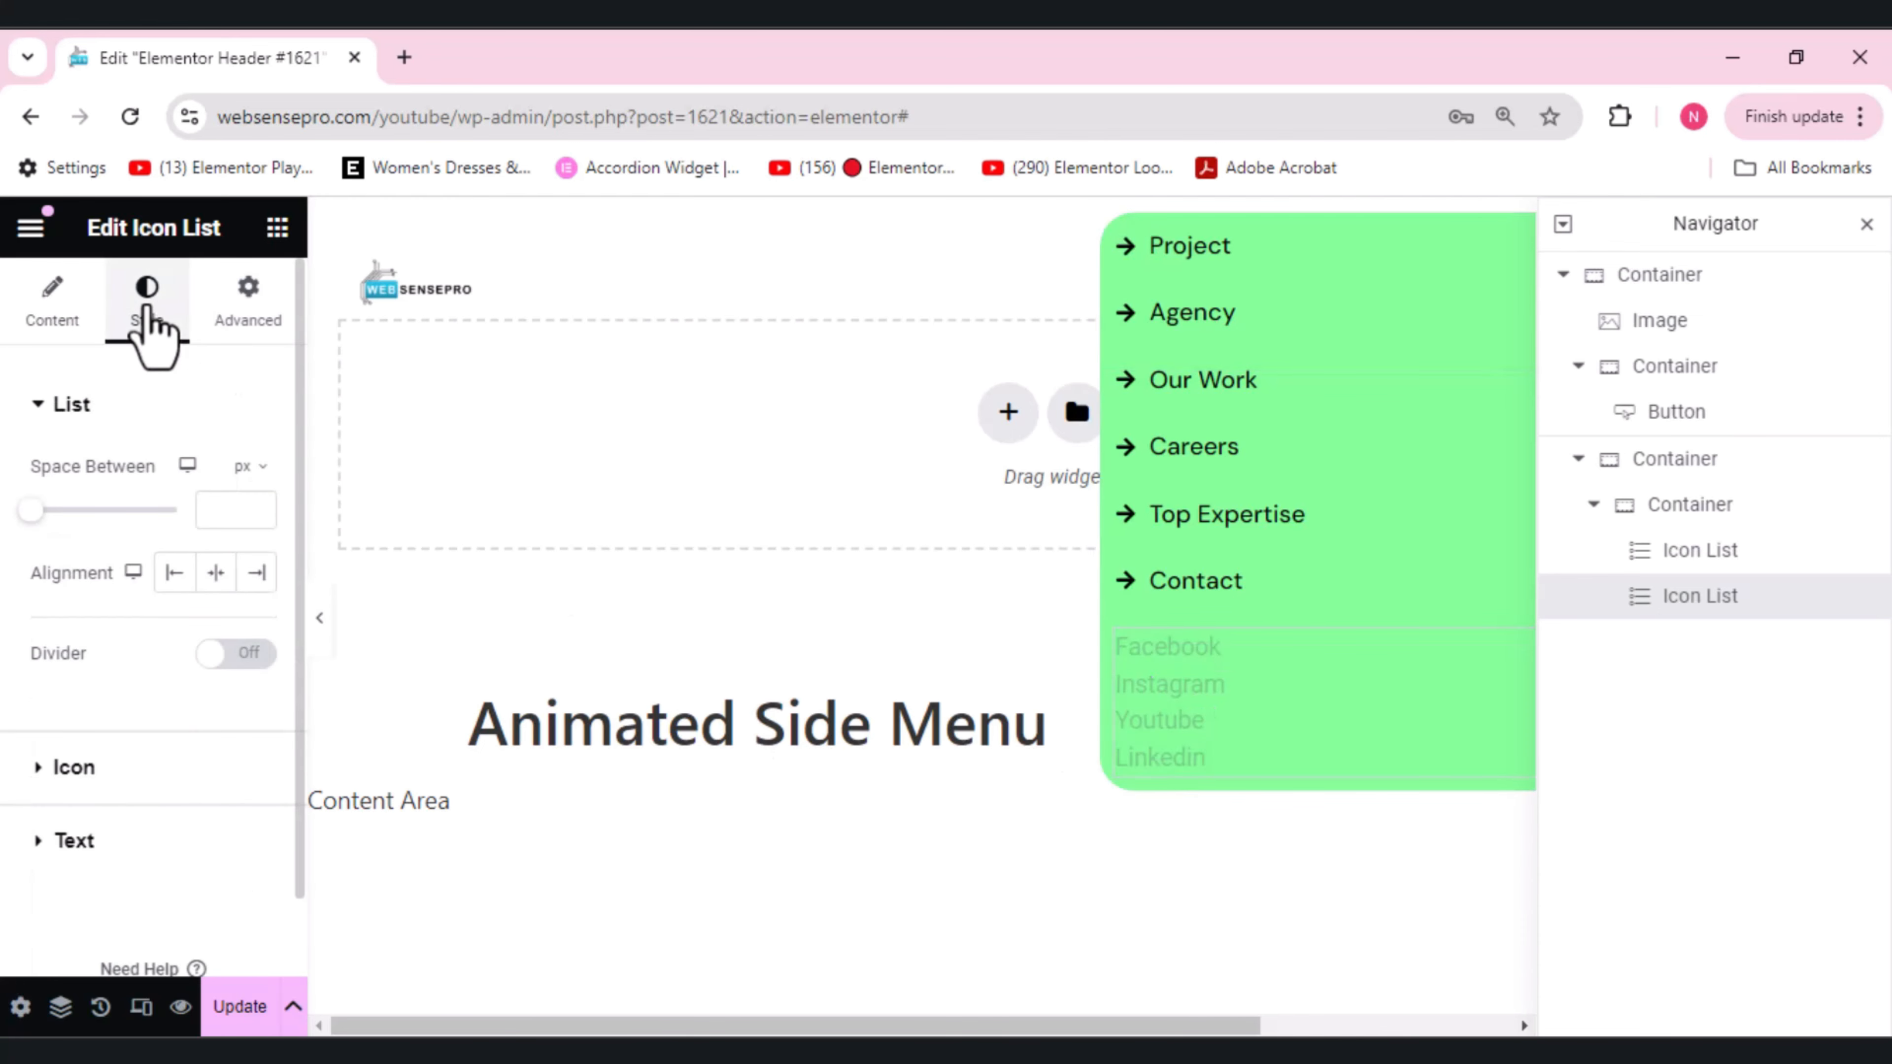
click(222, 516)
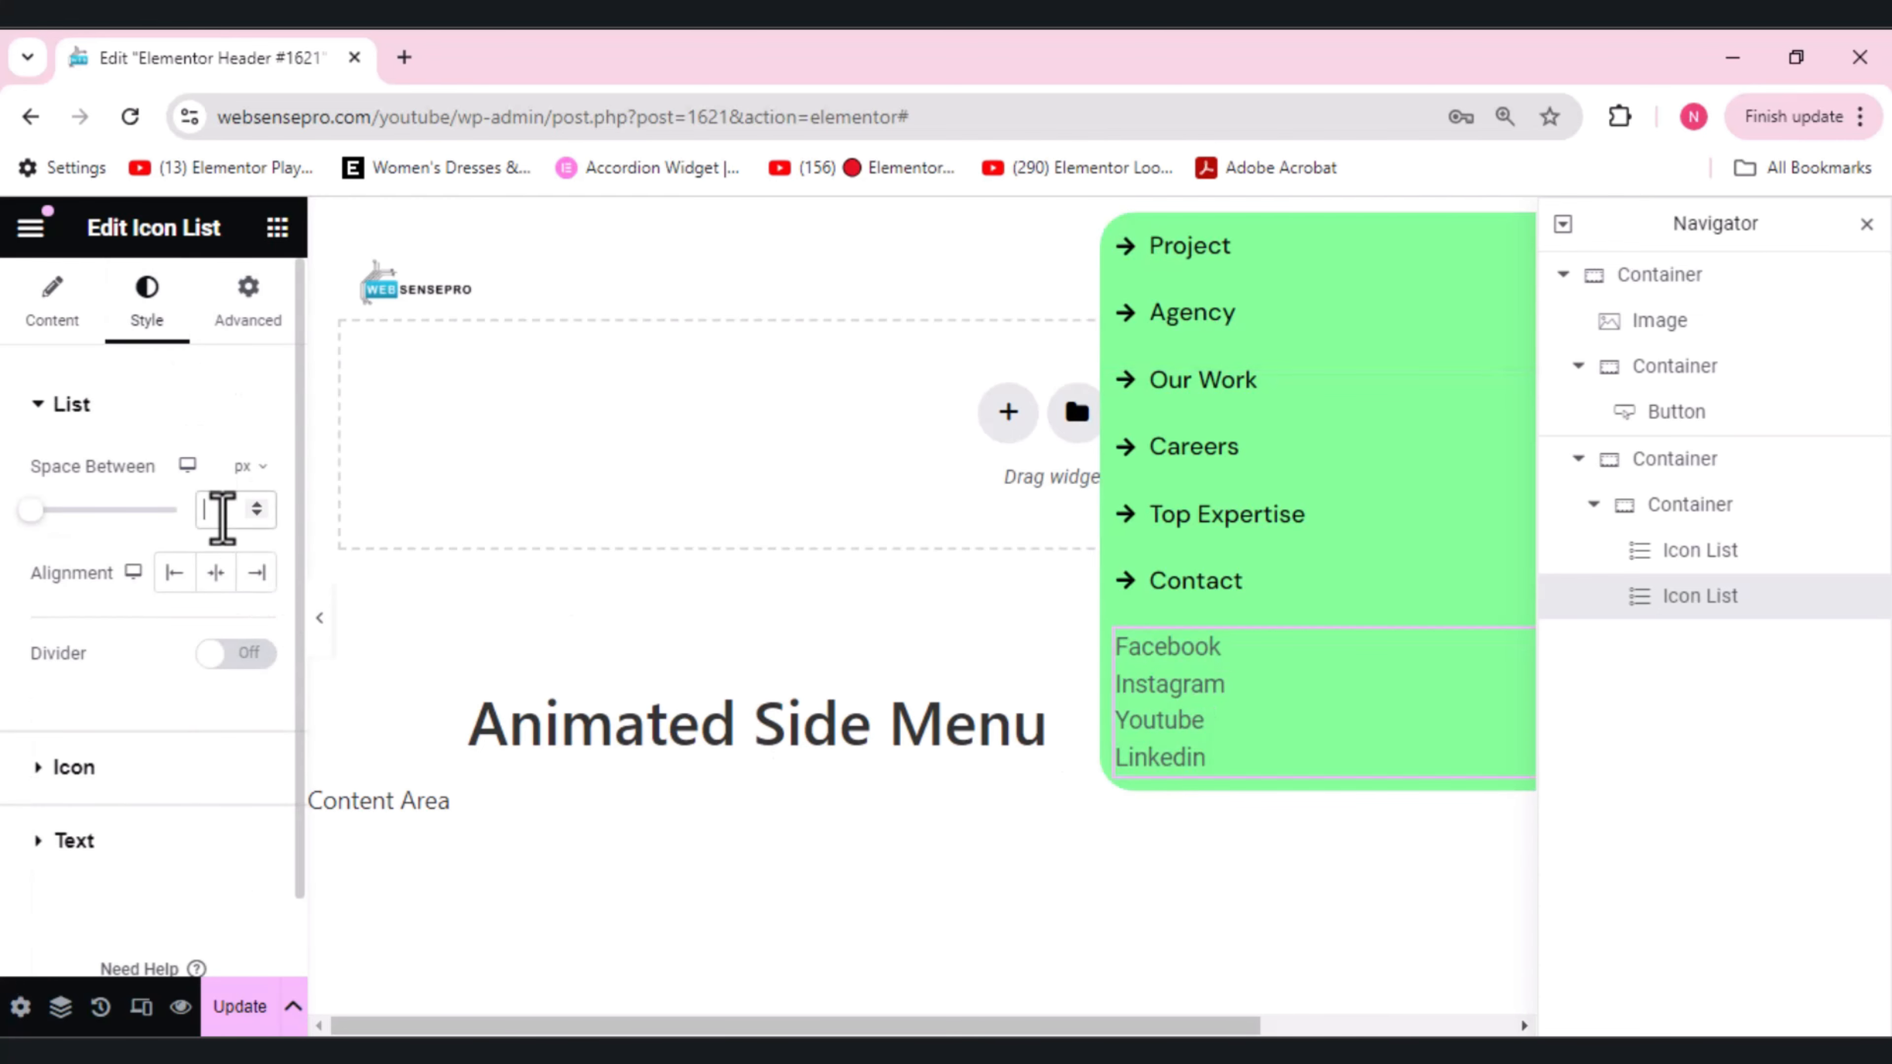
text(7)
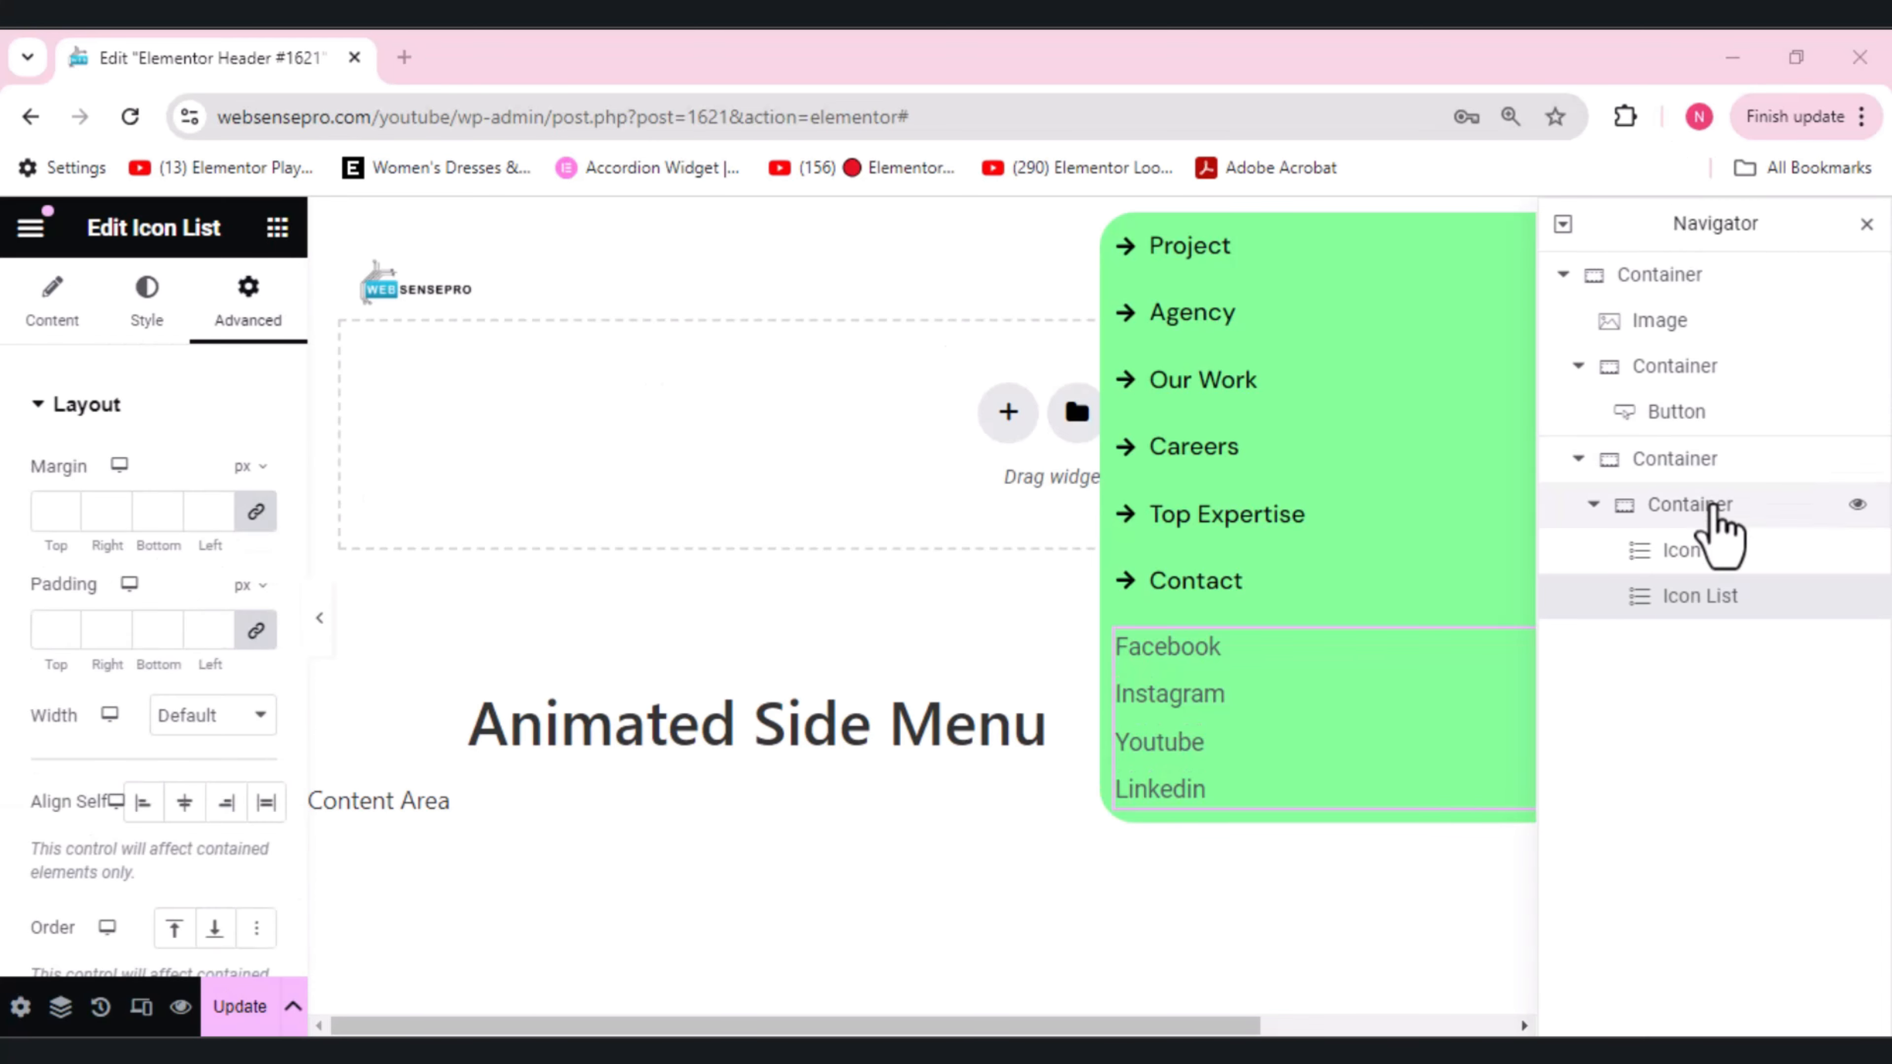
- Select the inner container holding both Icon Lists, unlink its margins and set the top margin to 113 px
click(1714, 514)
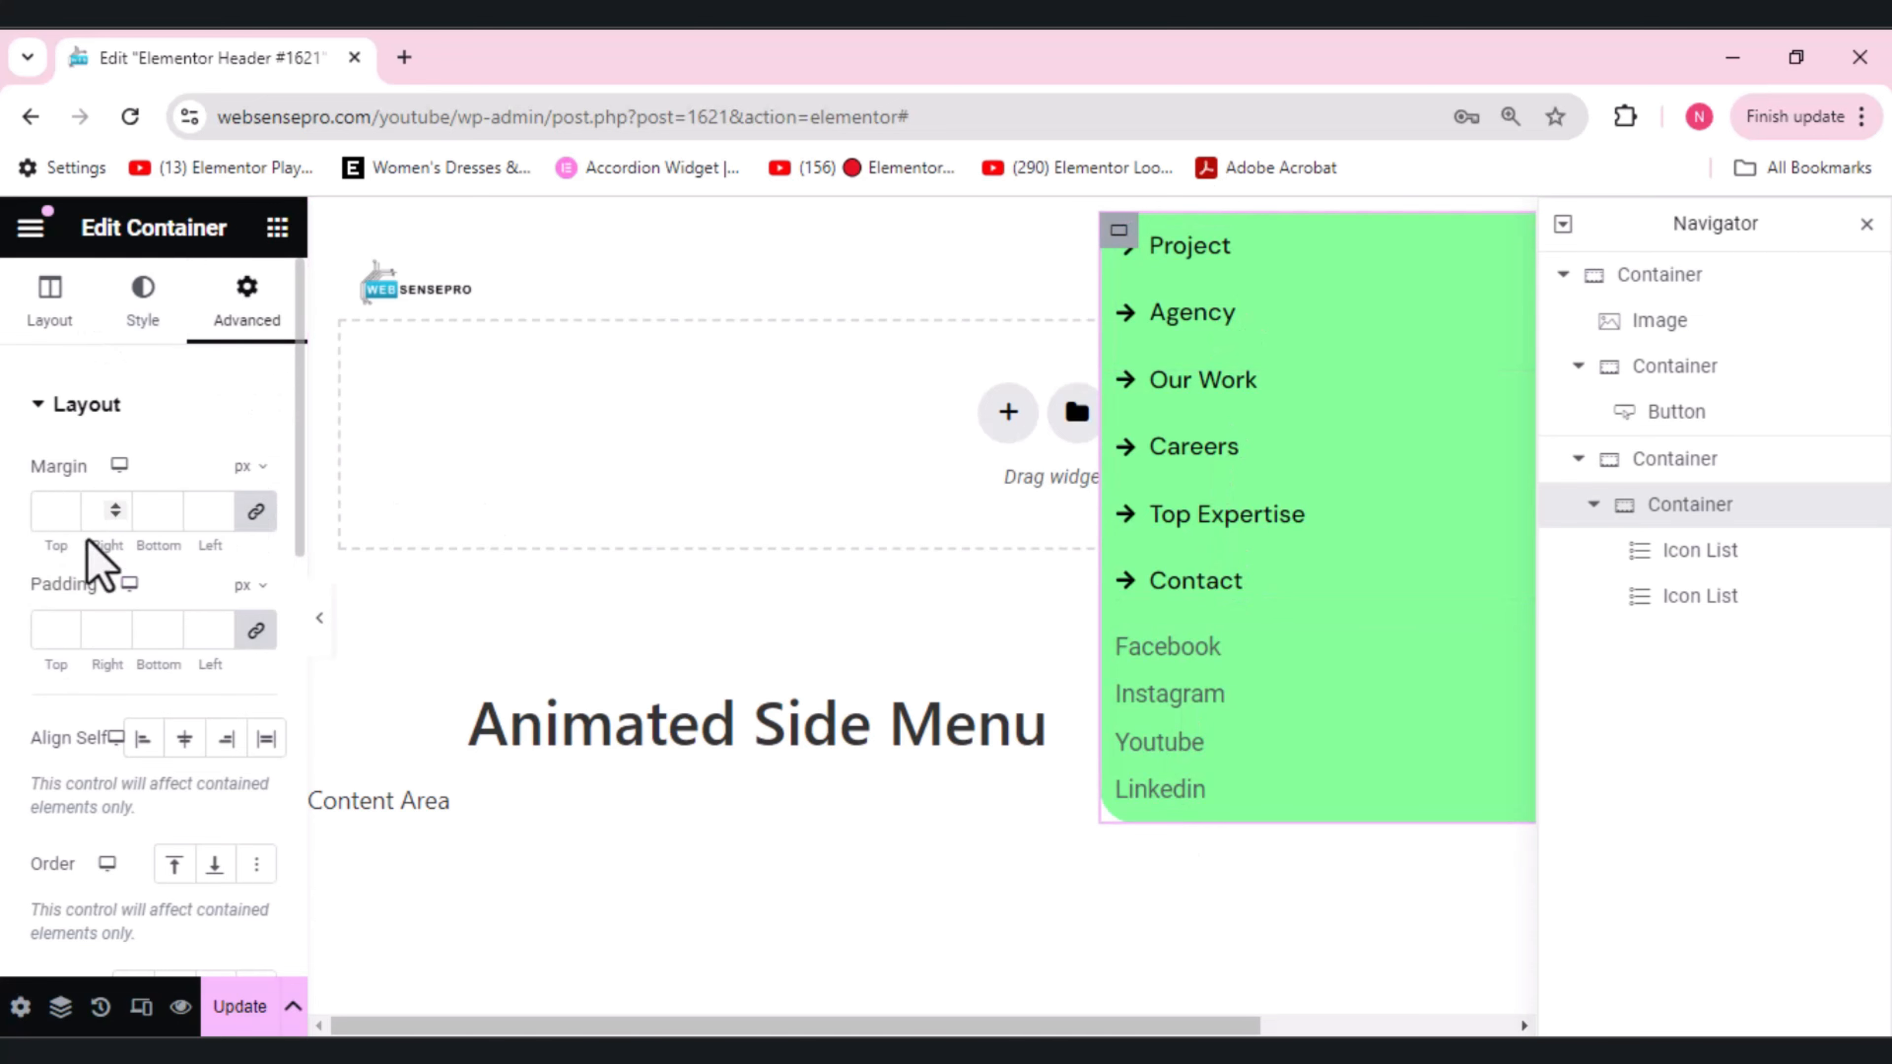
click(247, 527)
click(39, 510)
text(1)
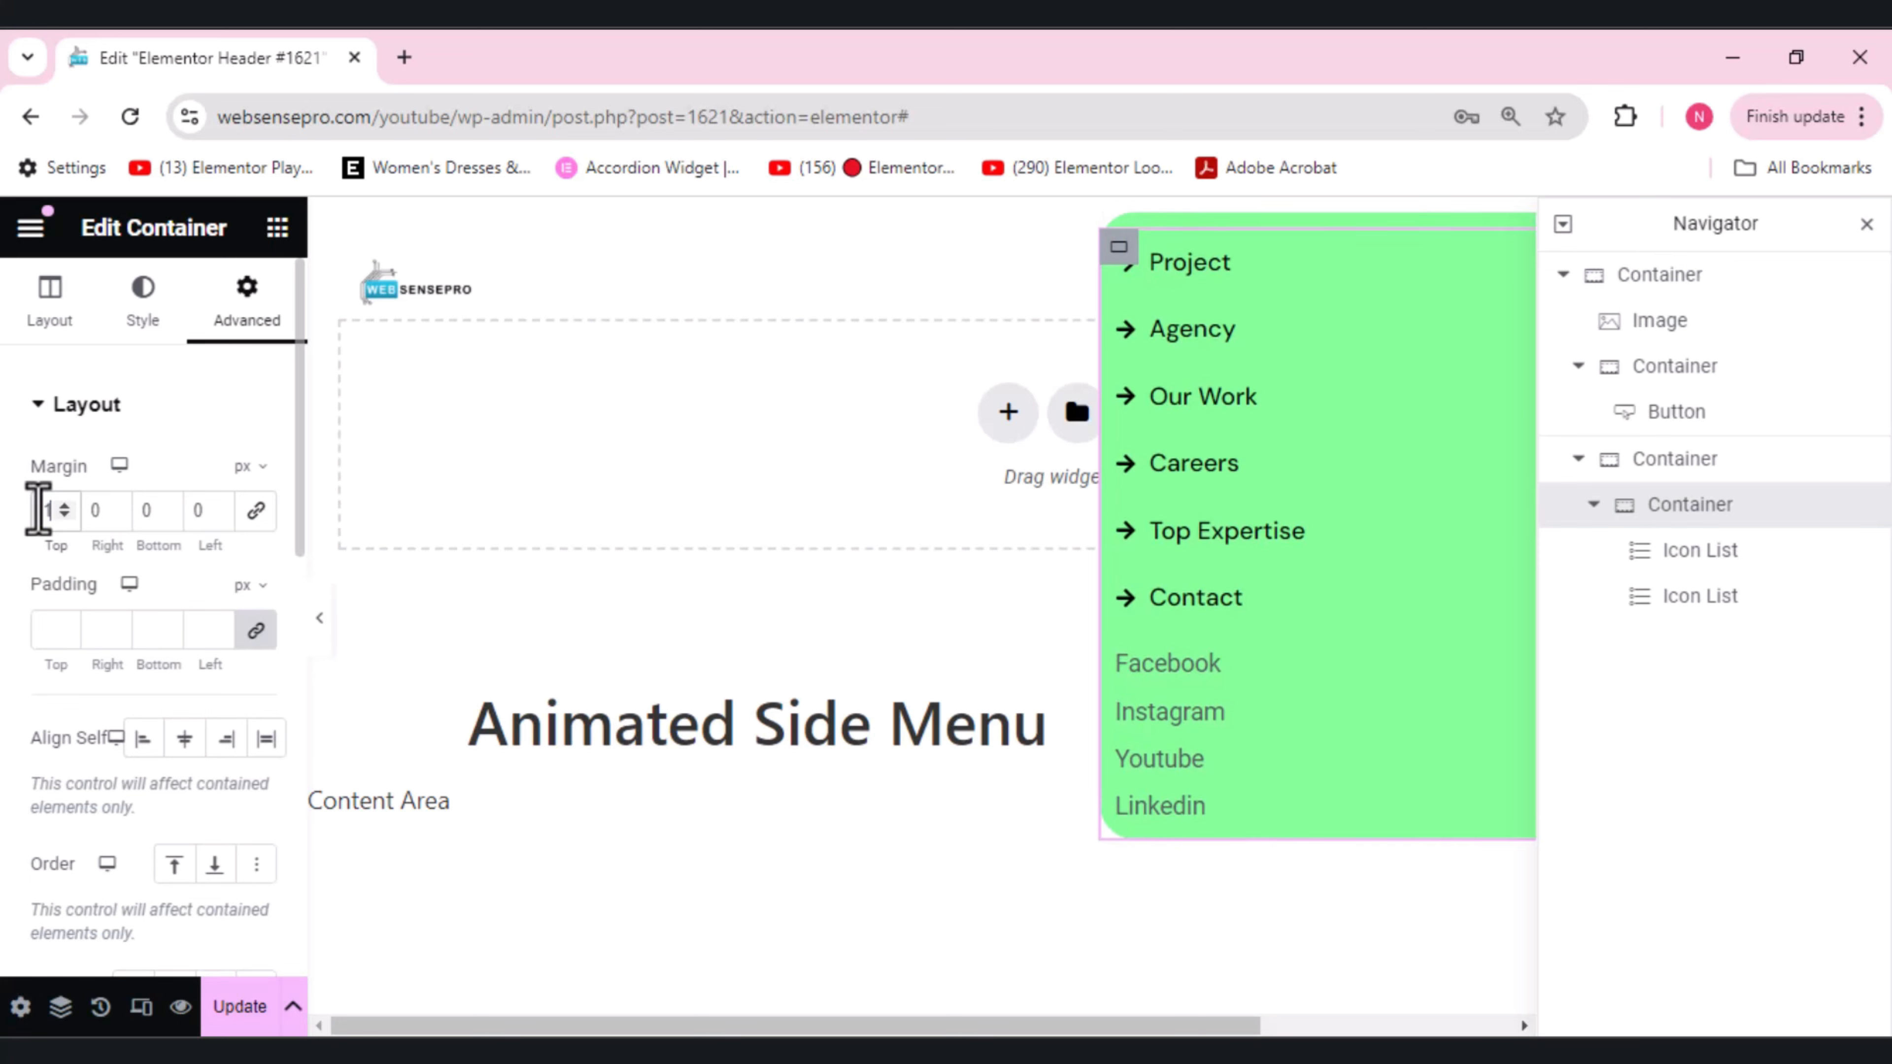
text(3)
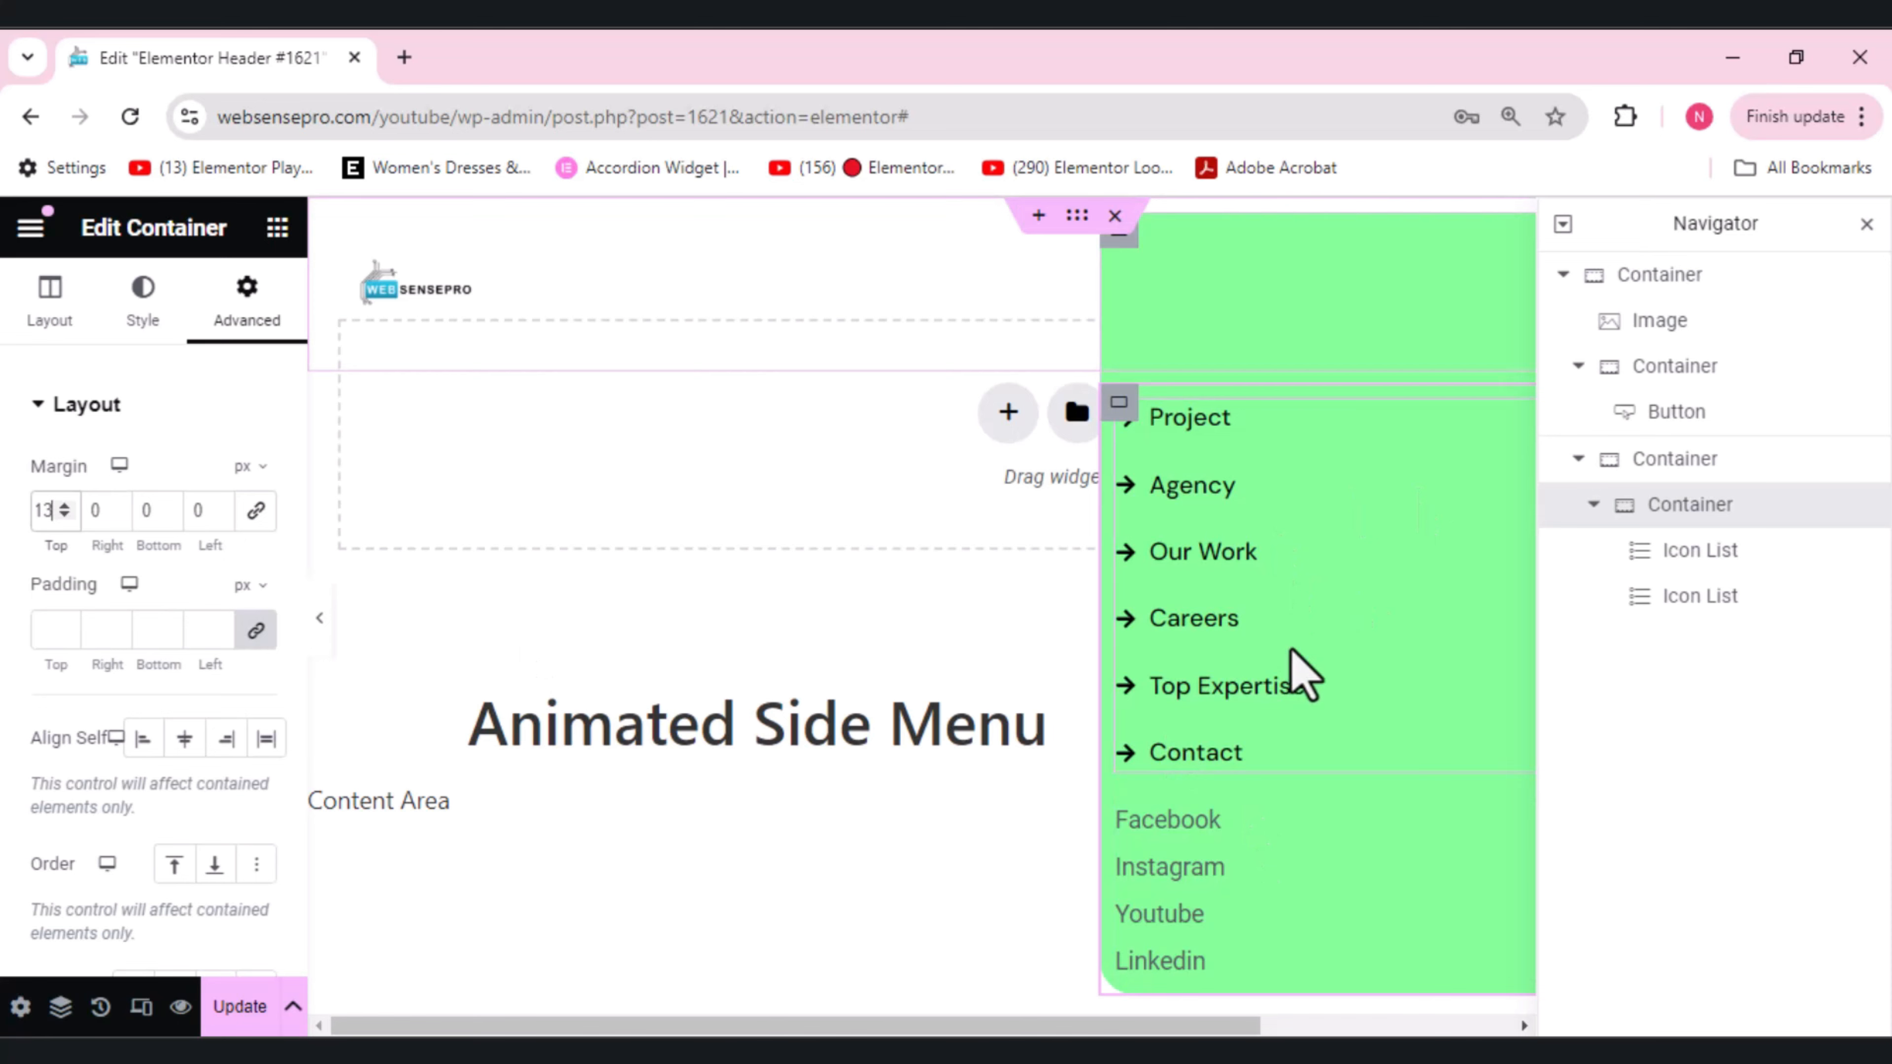
- Unlink the inner container's padding and set it to 25 px right, 50 px bottom and 50 px left
click(259, 632)
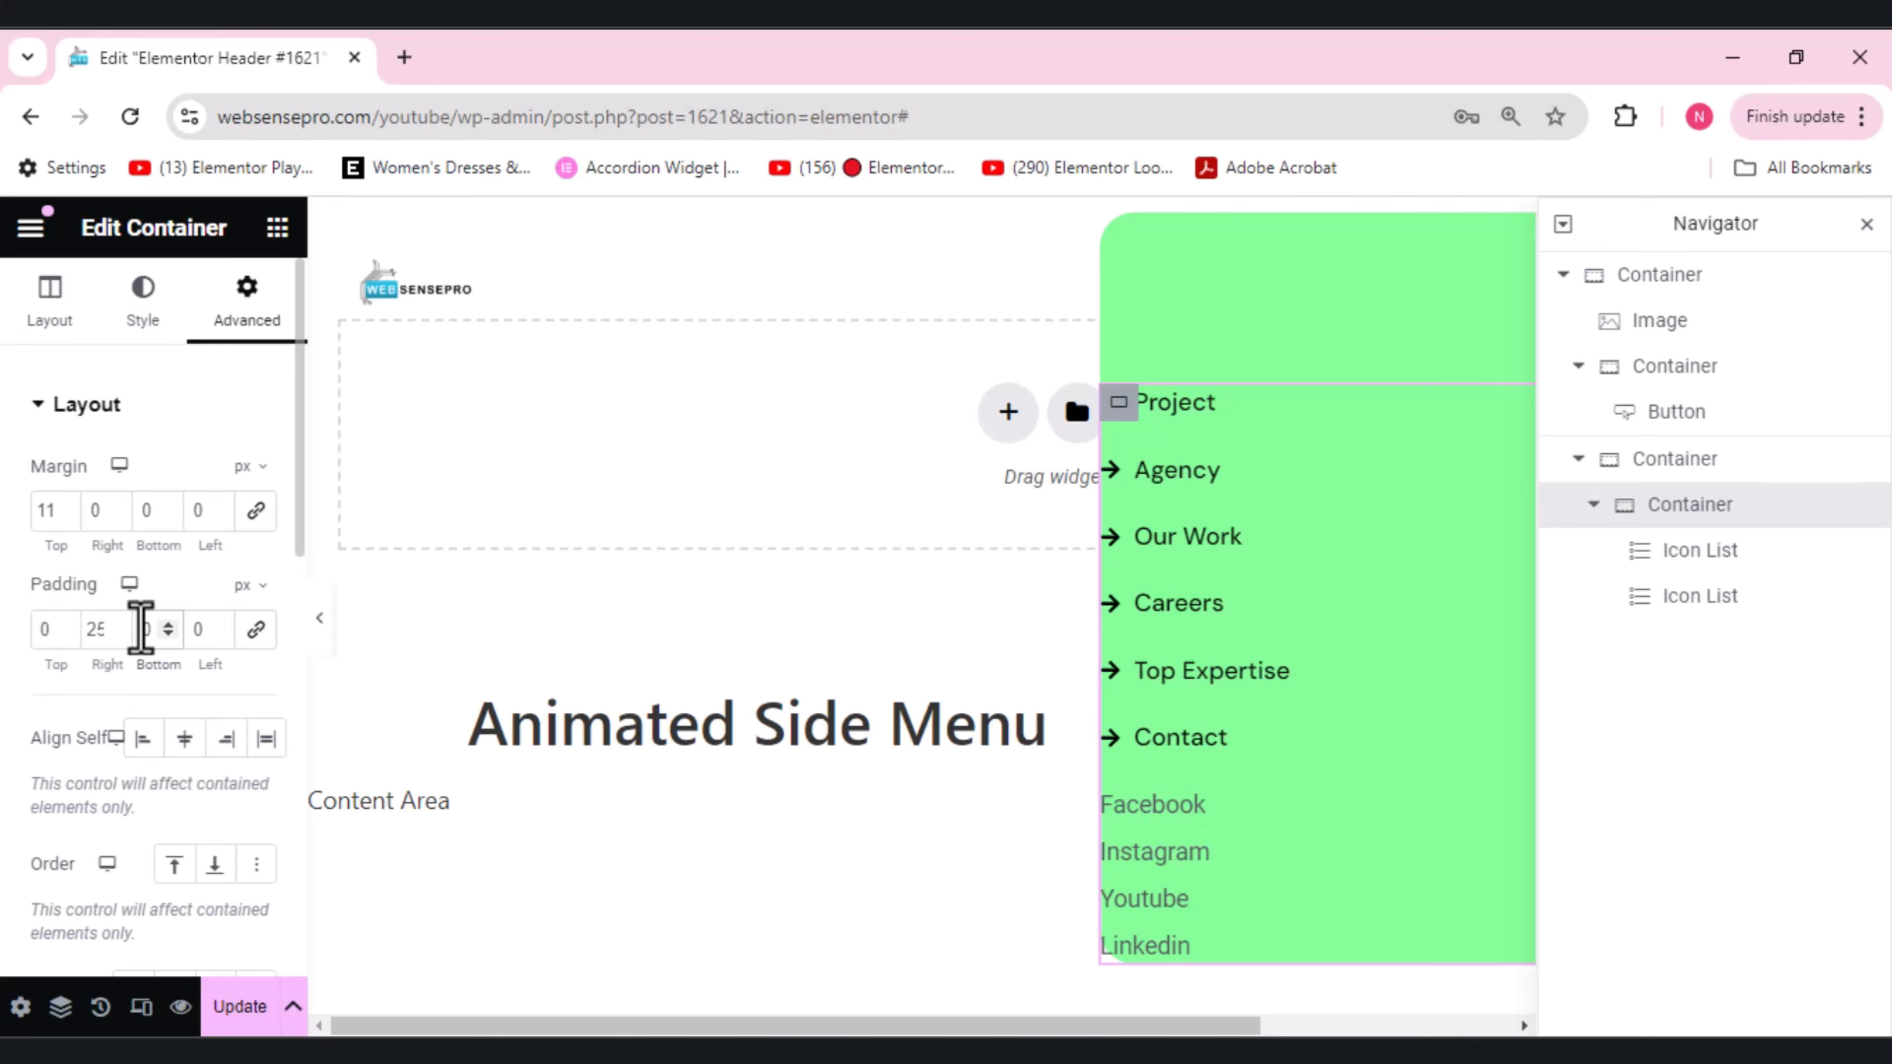
click(141, 628)
text(50)
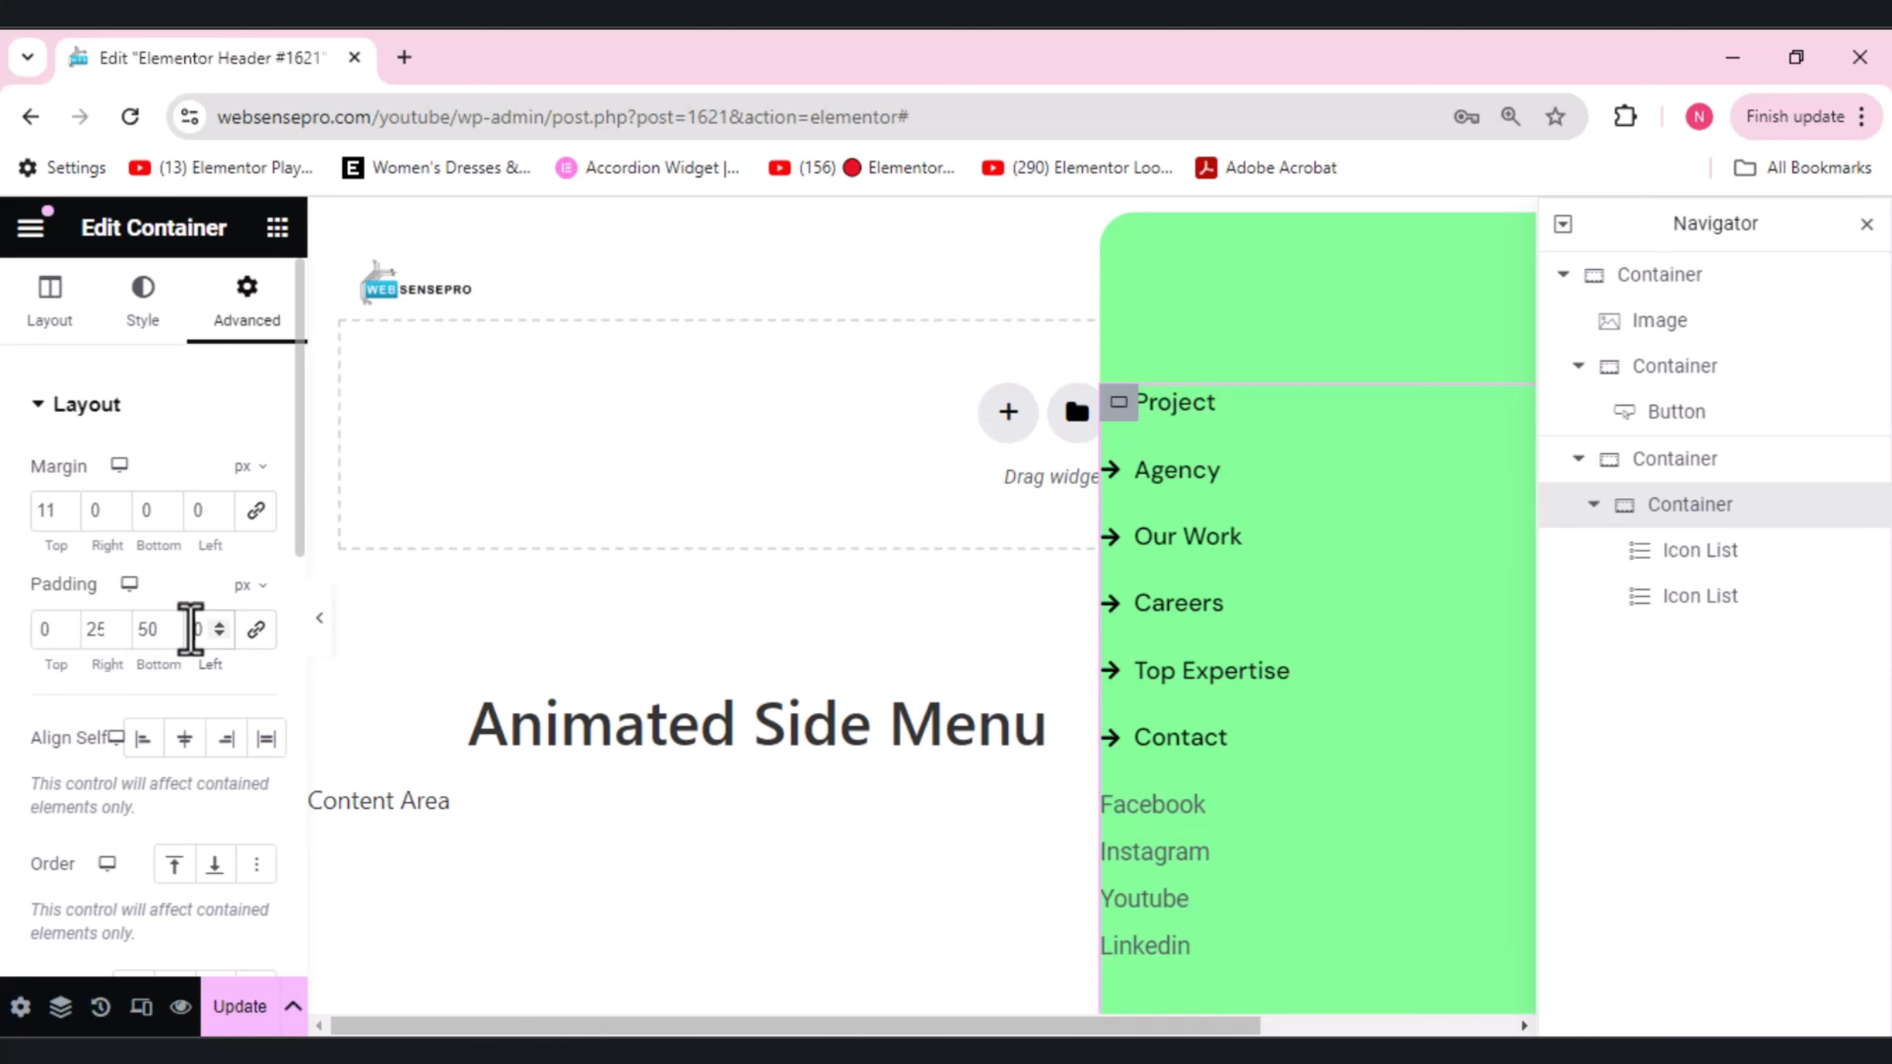
click(190, 629)
text(50)
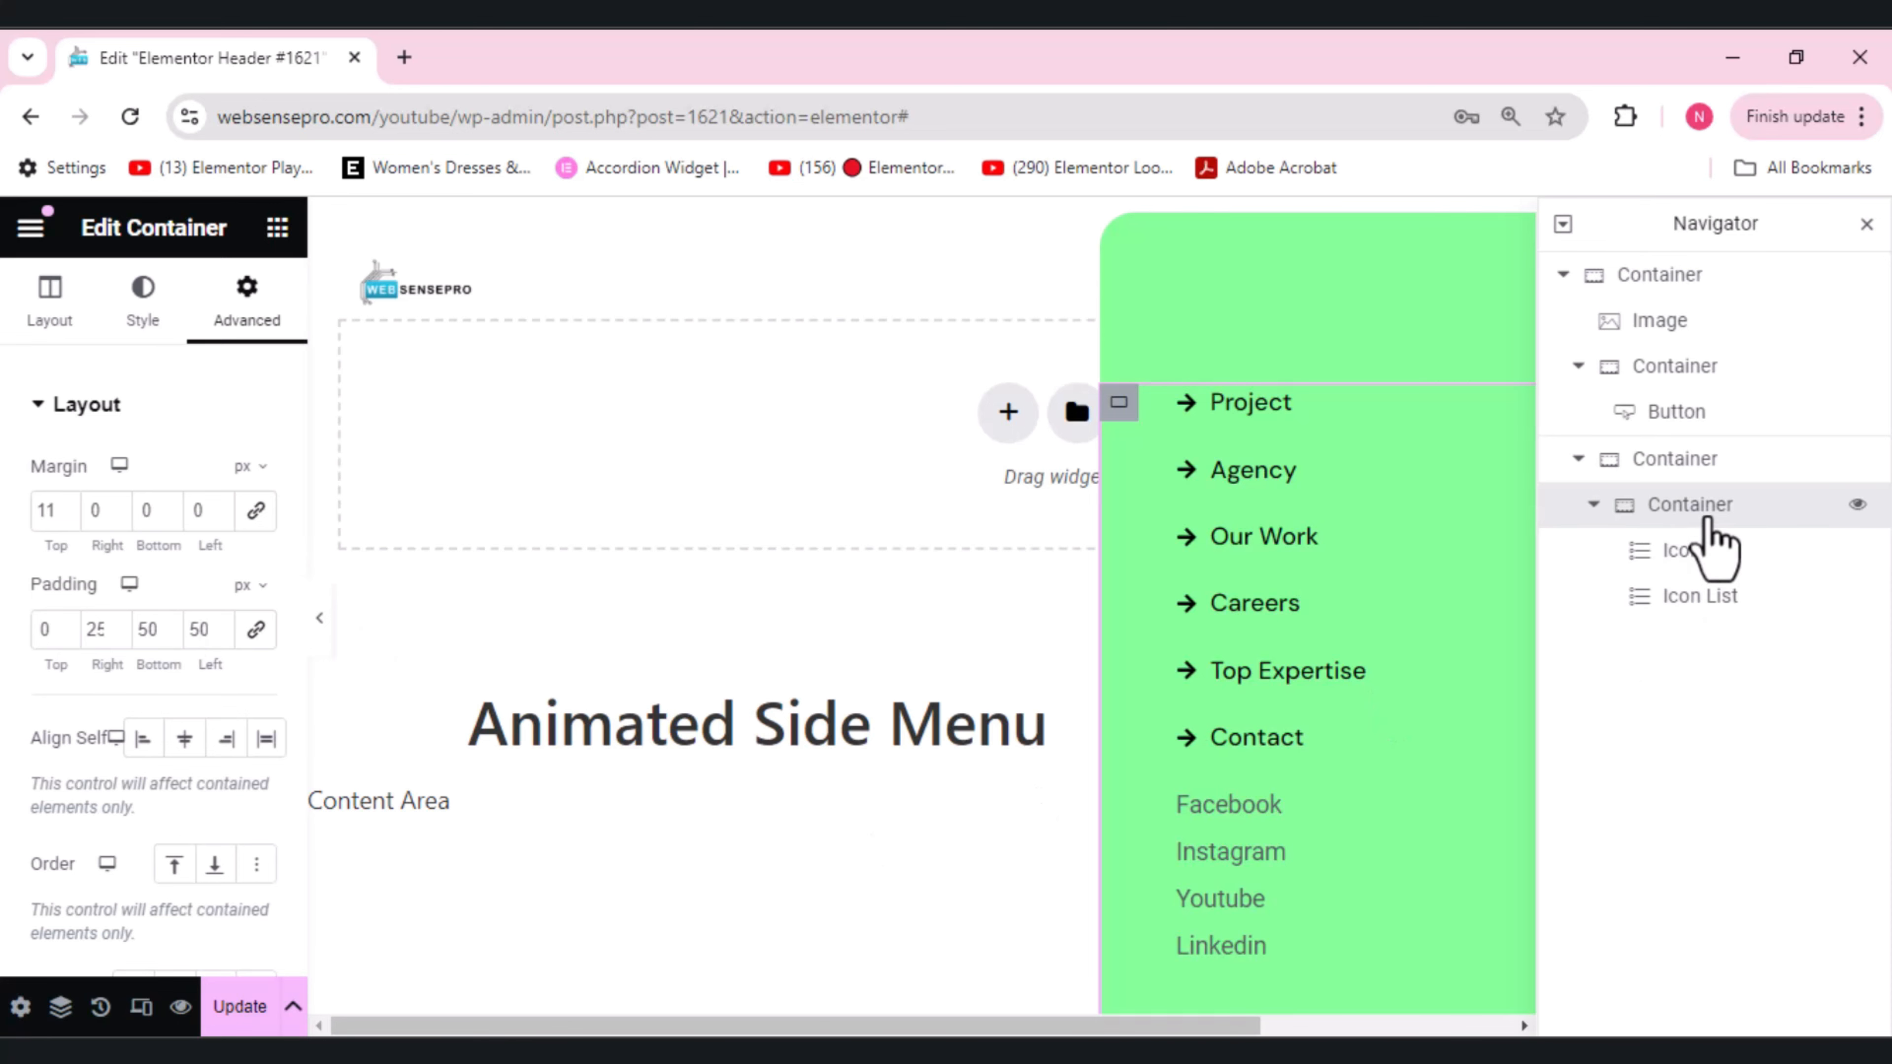
- Set the inner container's column and row gaps between its elements to 0
click(64, 329)
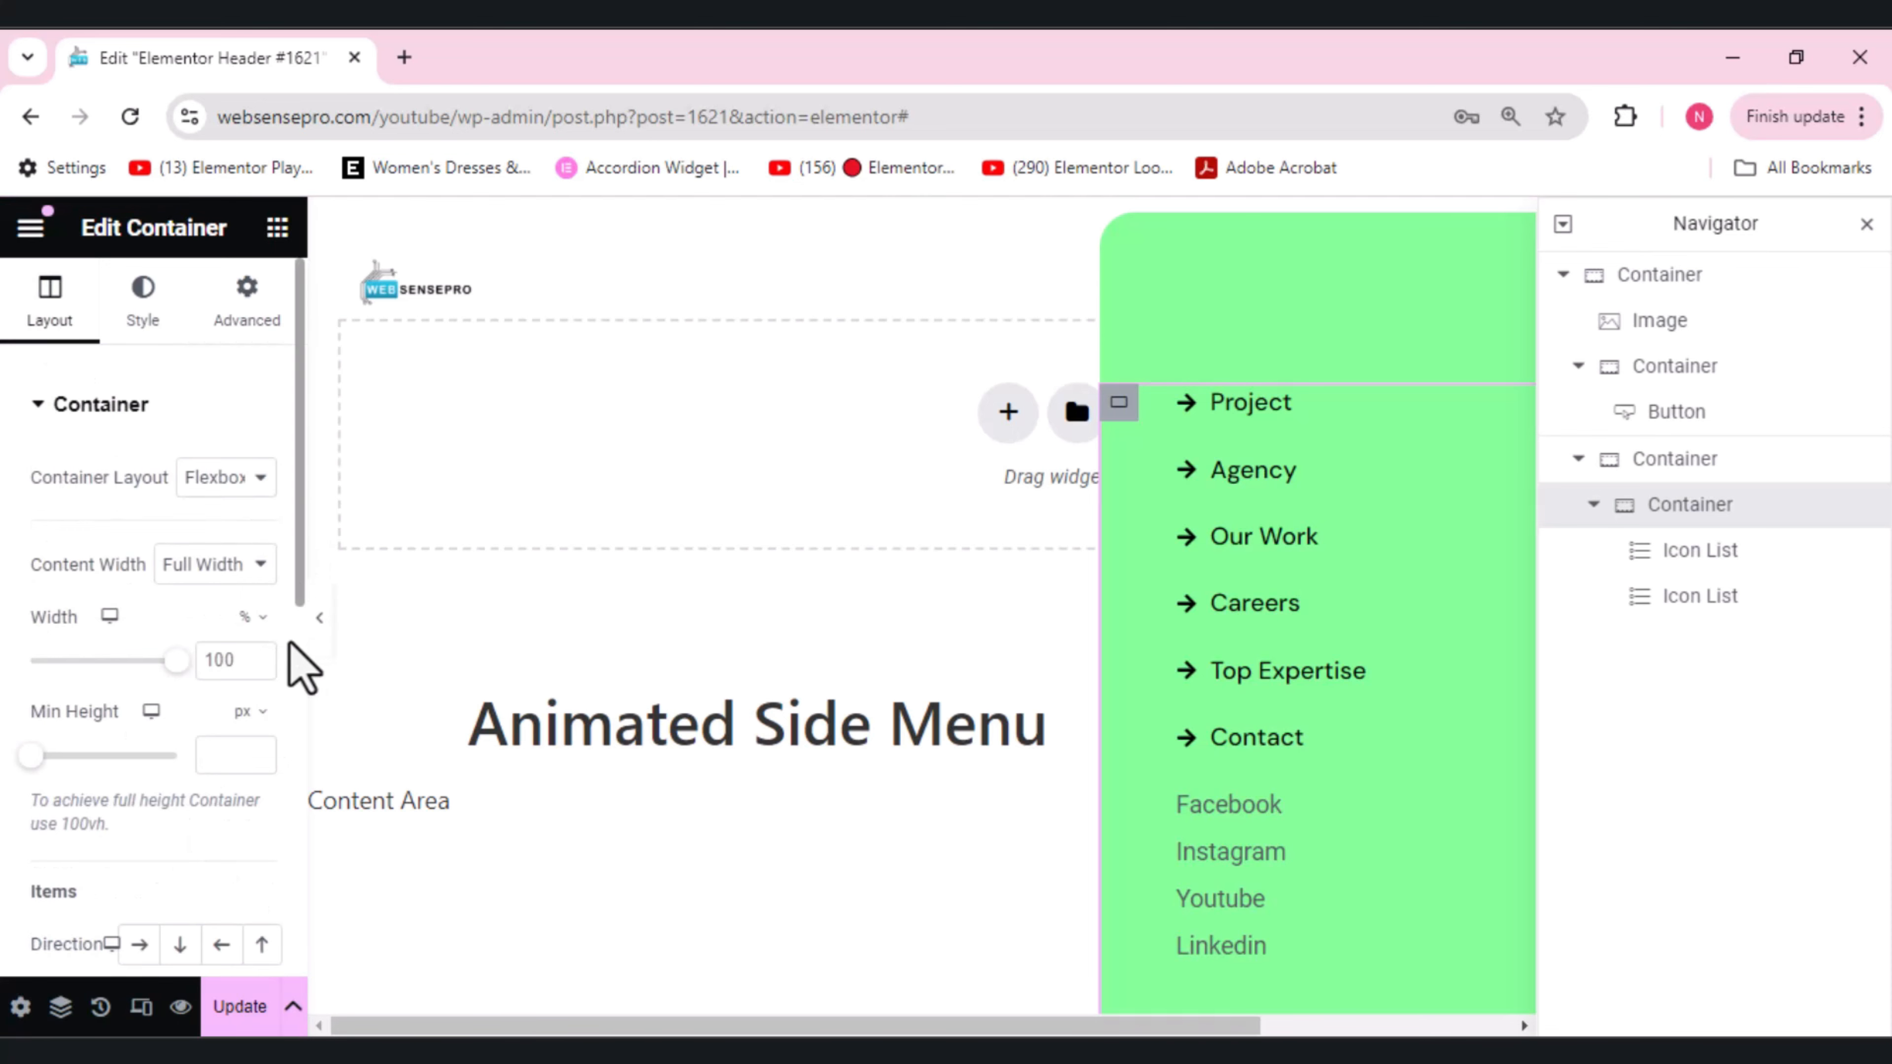
drag(300, 469, 309, 712)
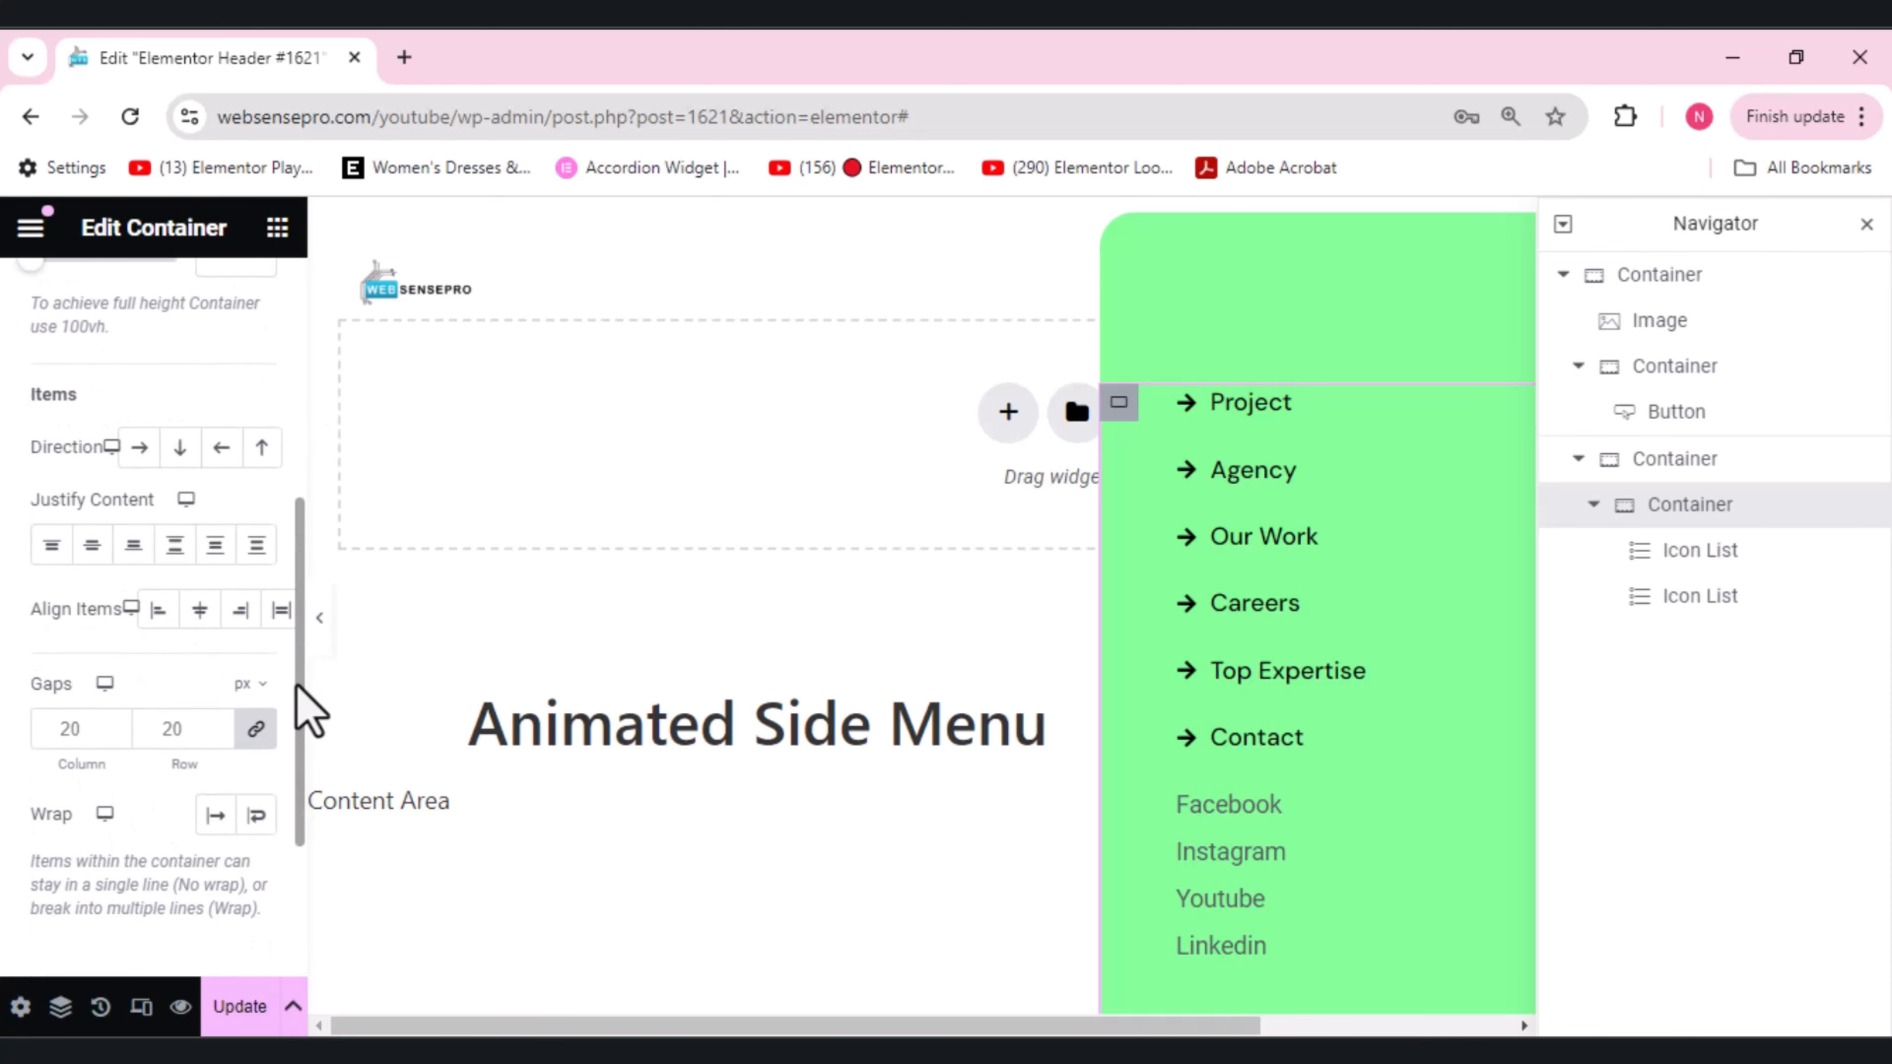
click(258, 735)
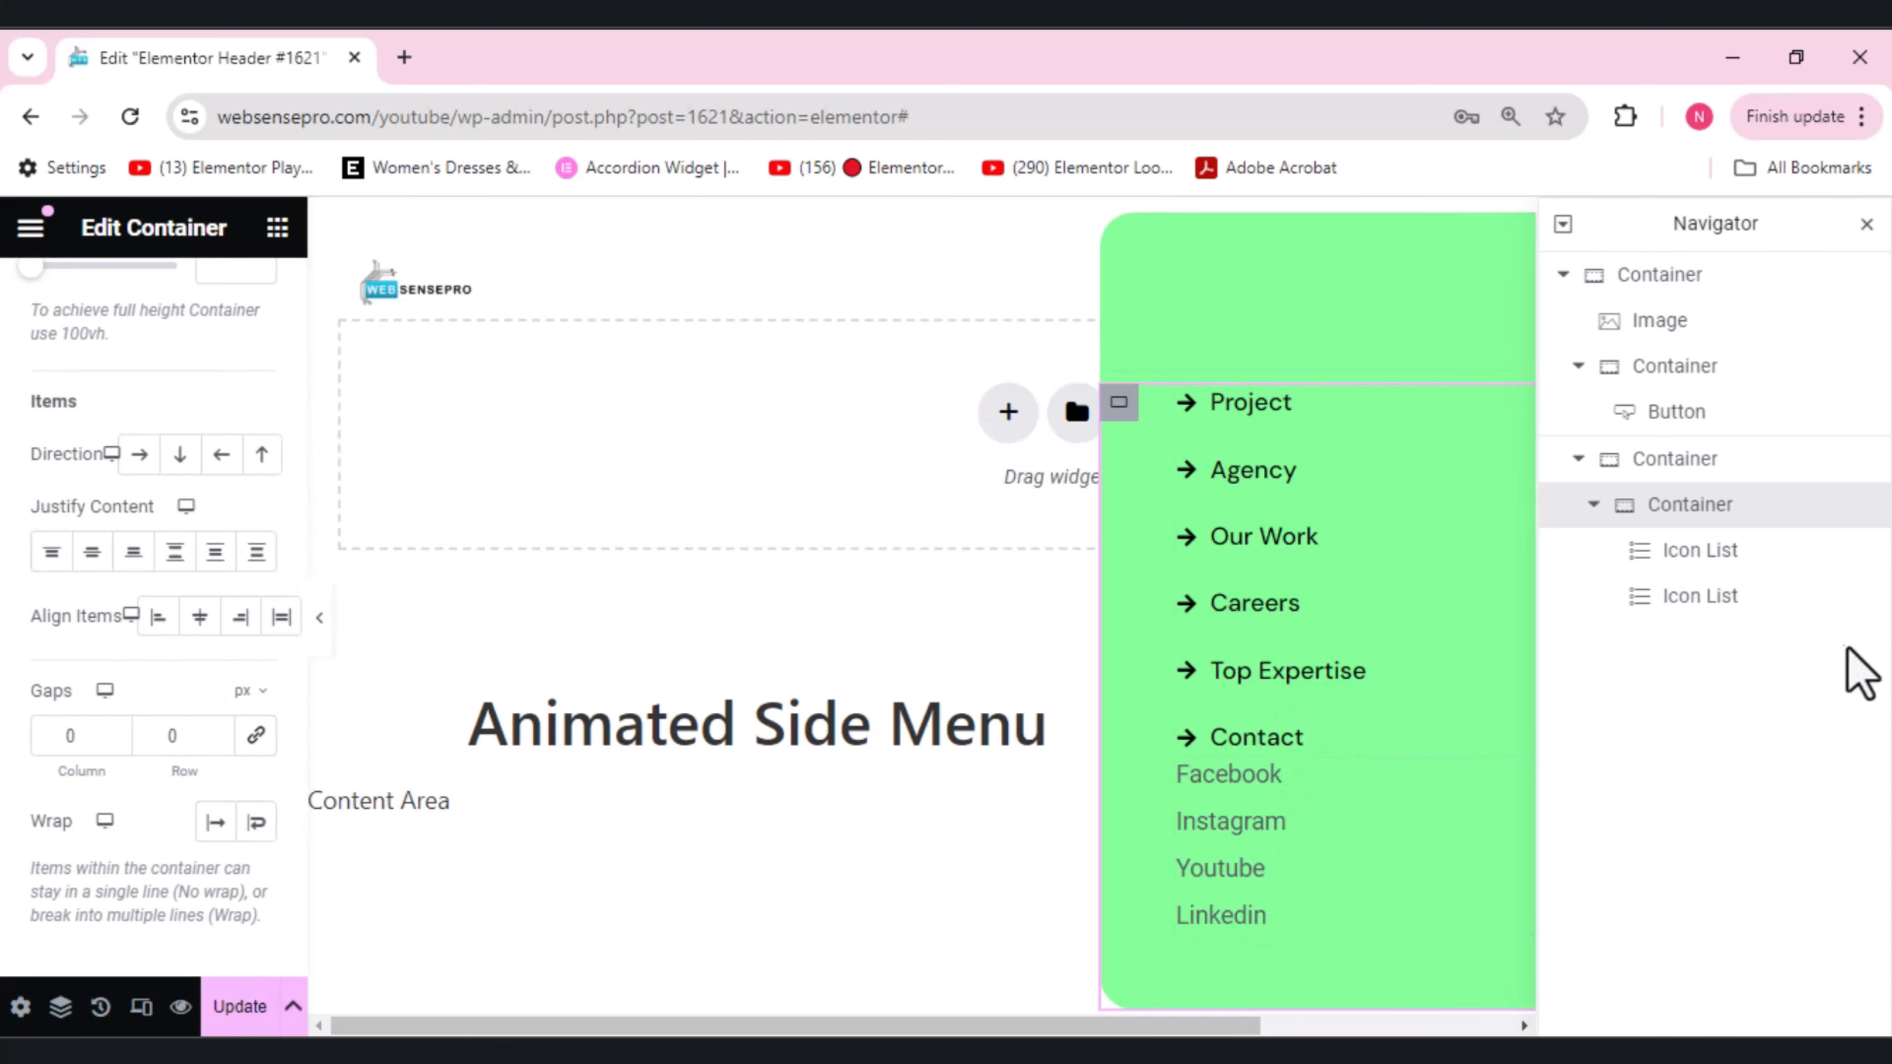
- Select the social links Icon List, unlink its margins and set the top margin to 70 px
click(1732, 596)
click(248, 298)
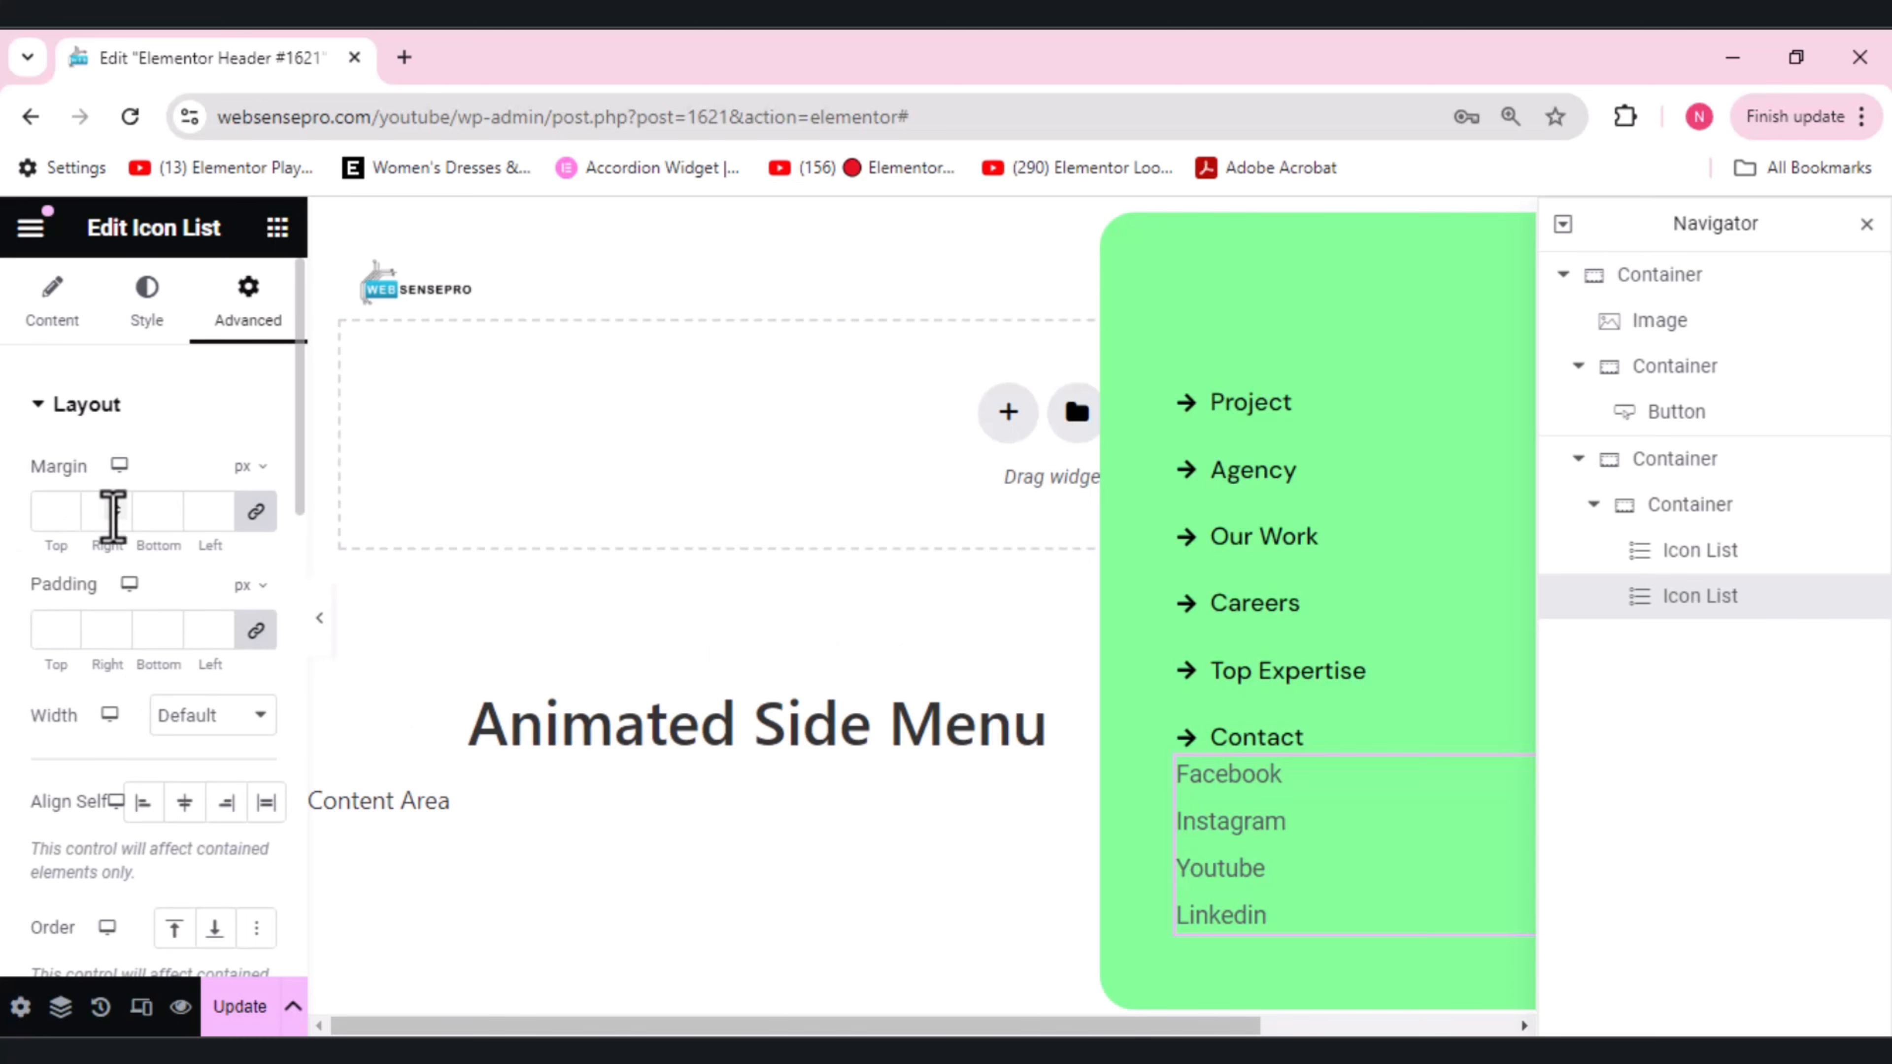
click(35, 513)
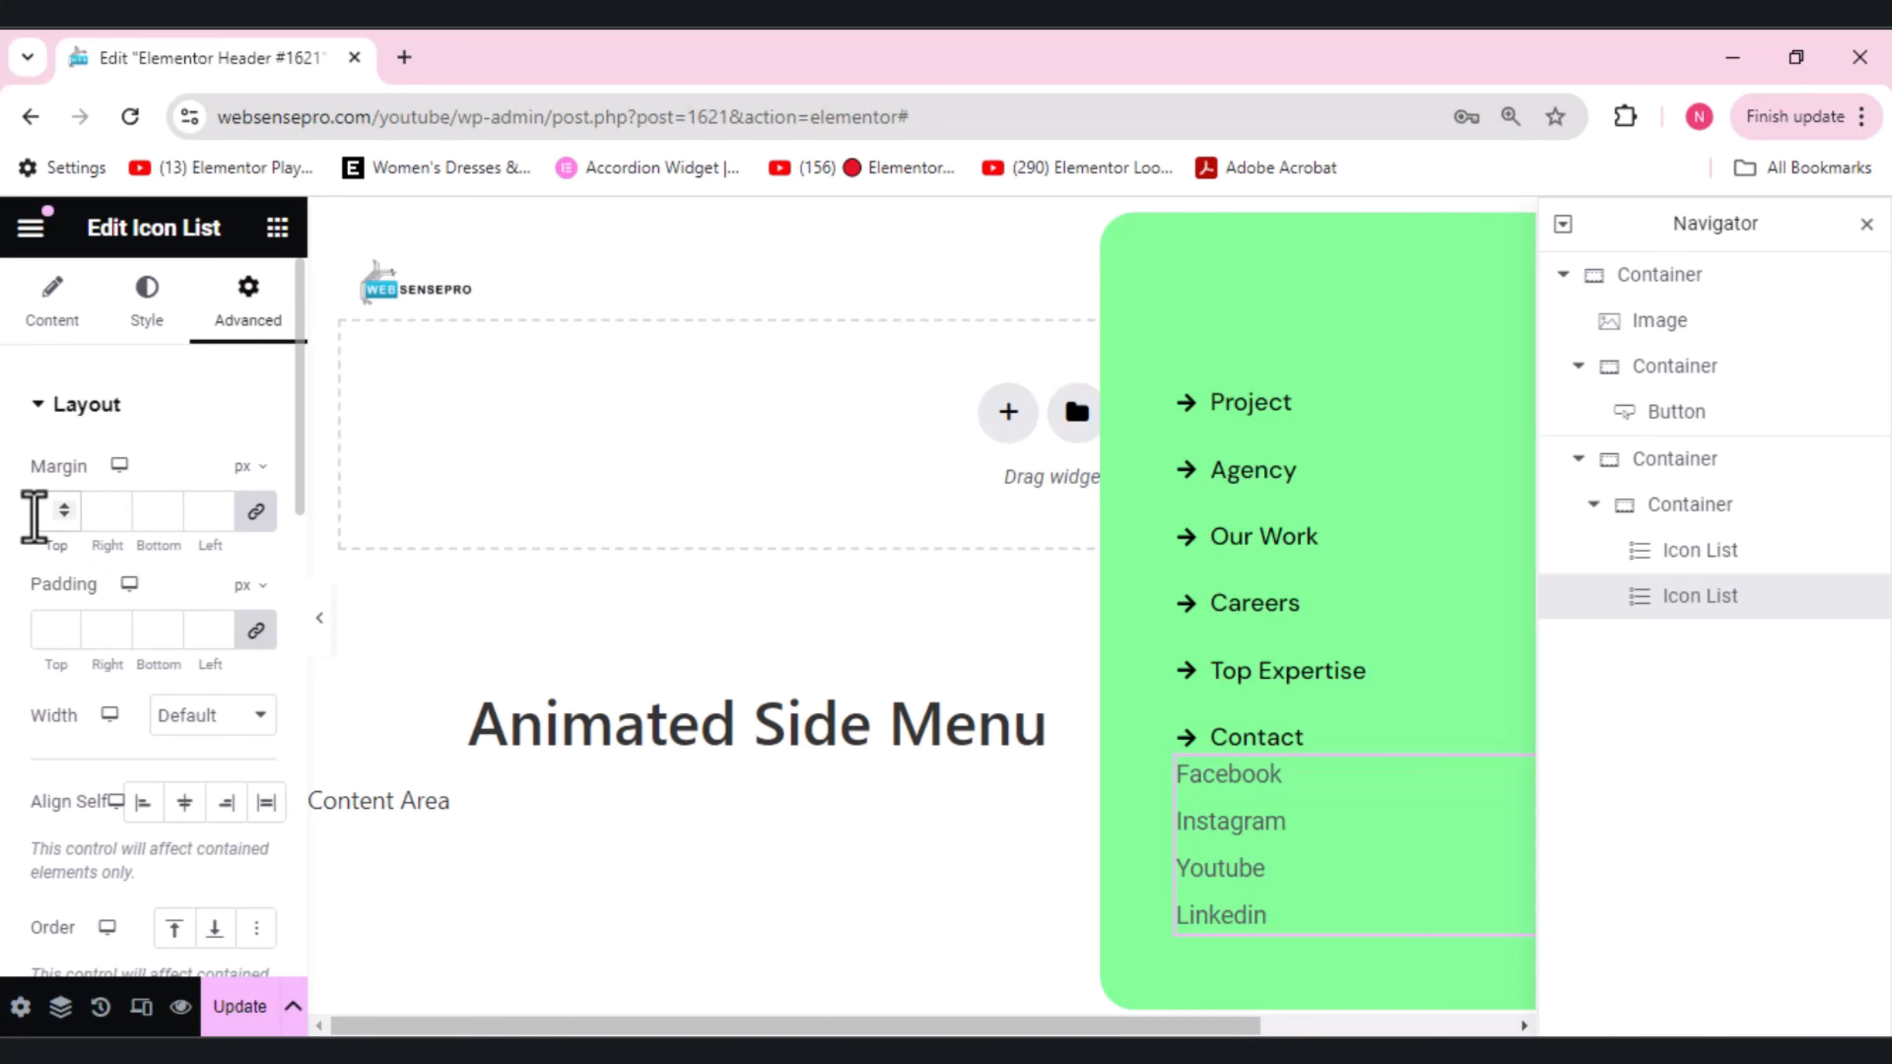
click(256, 512)
double_click(44, 510)
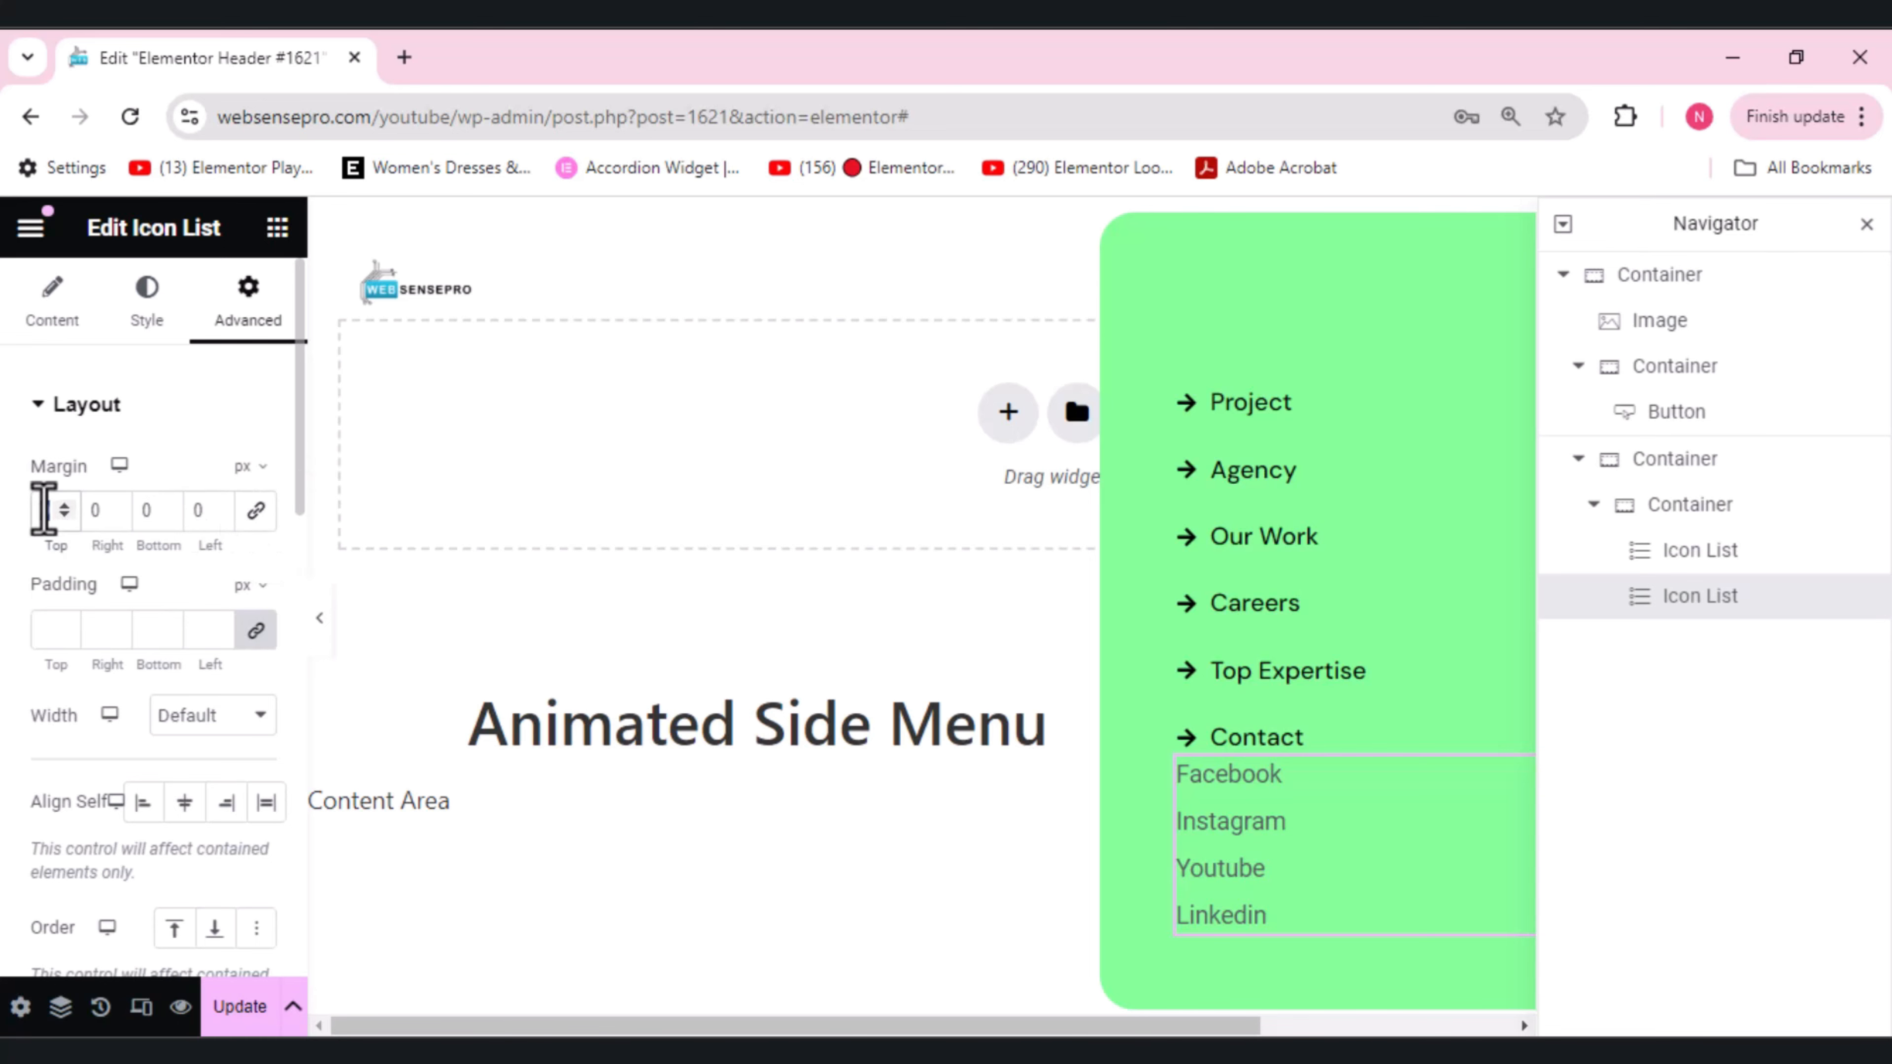
text(70)
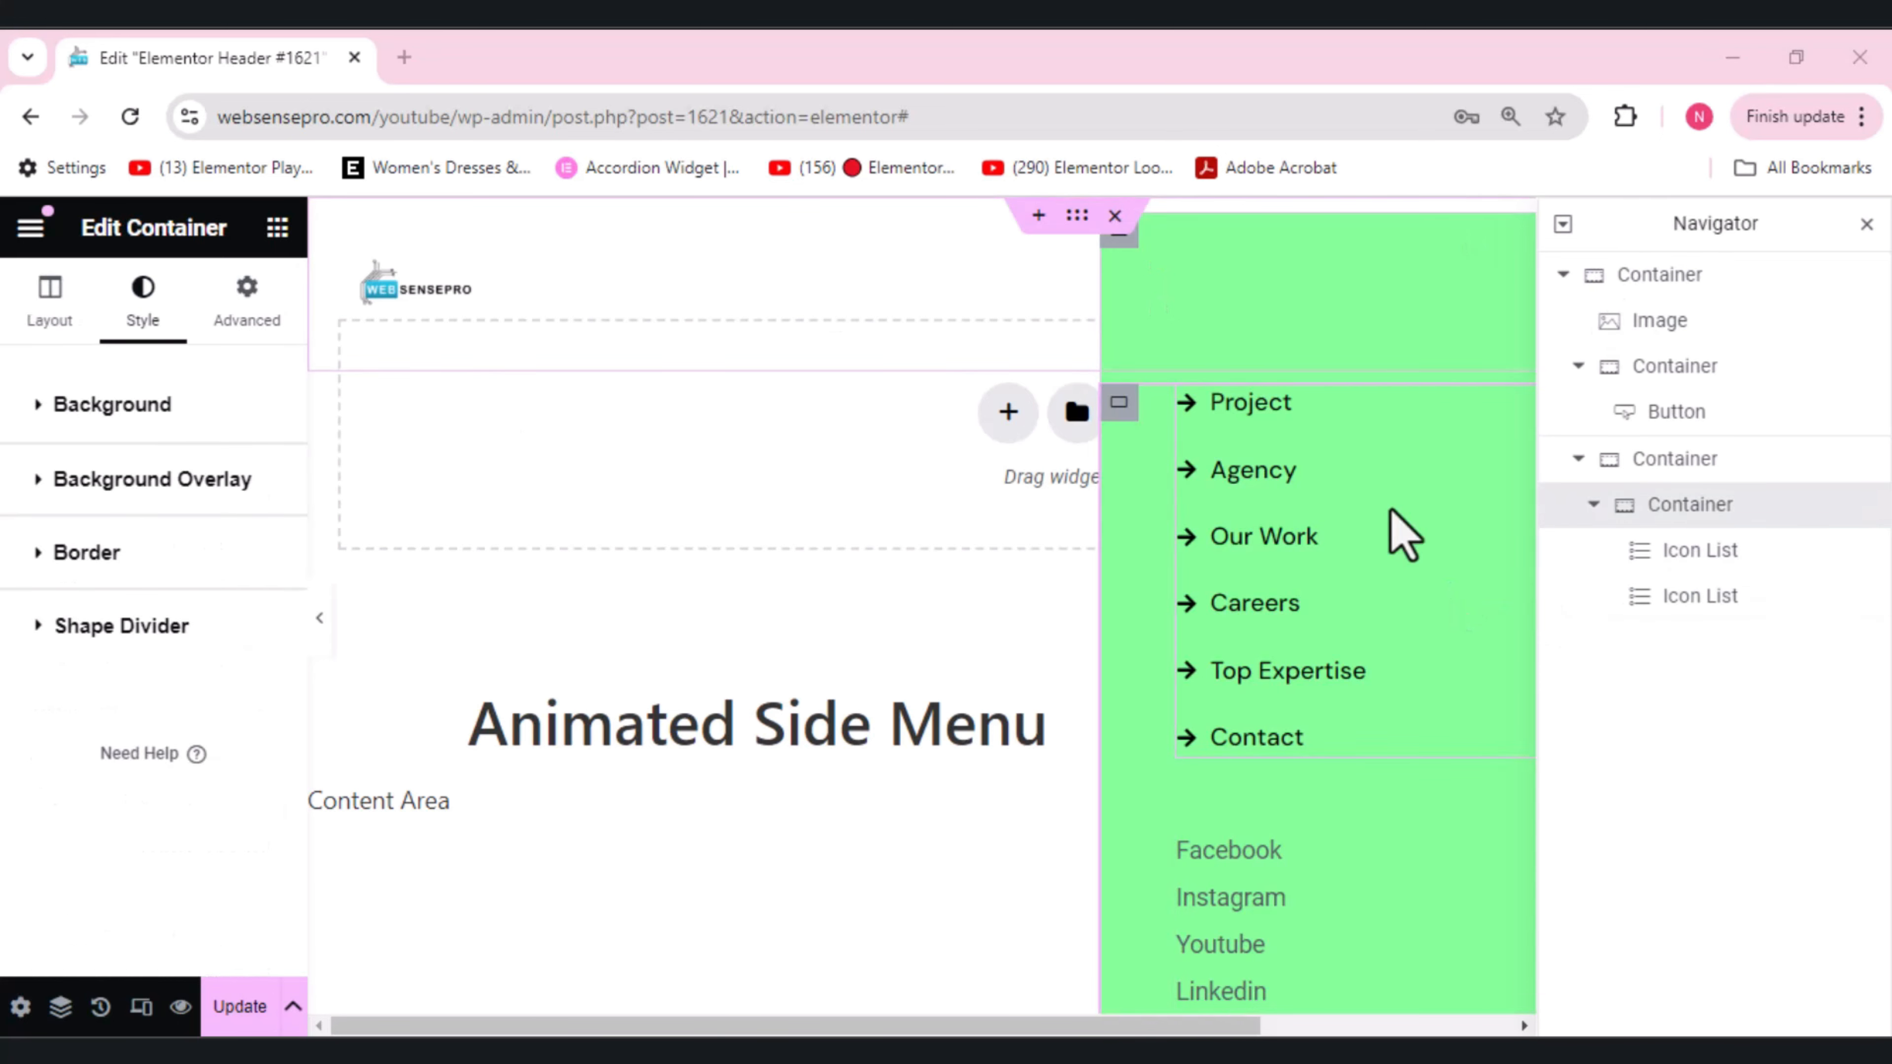
- Assign the CSS class mdw-side-menu-area to the outermost header container
click(1645, 297)
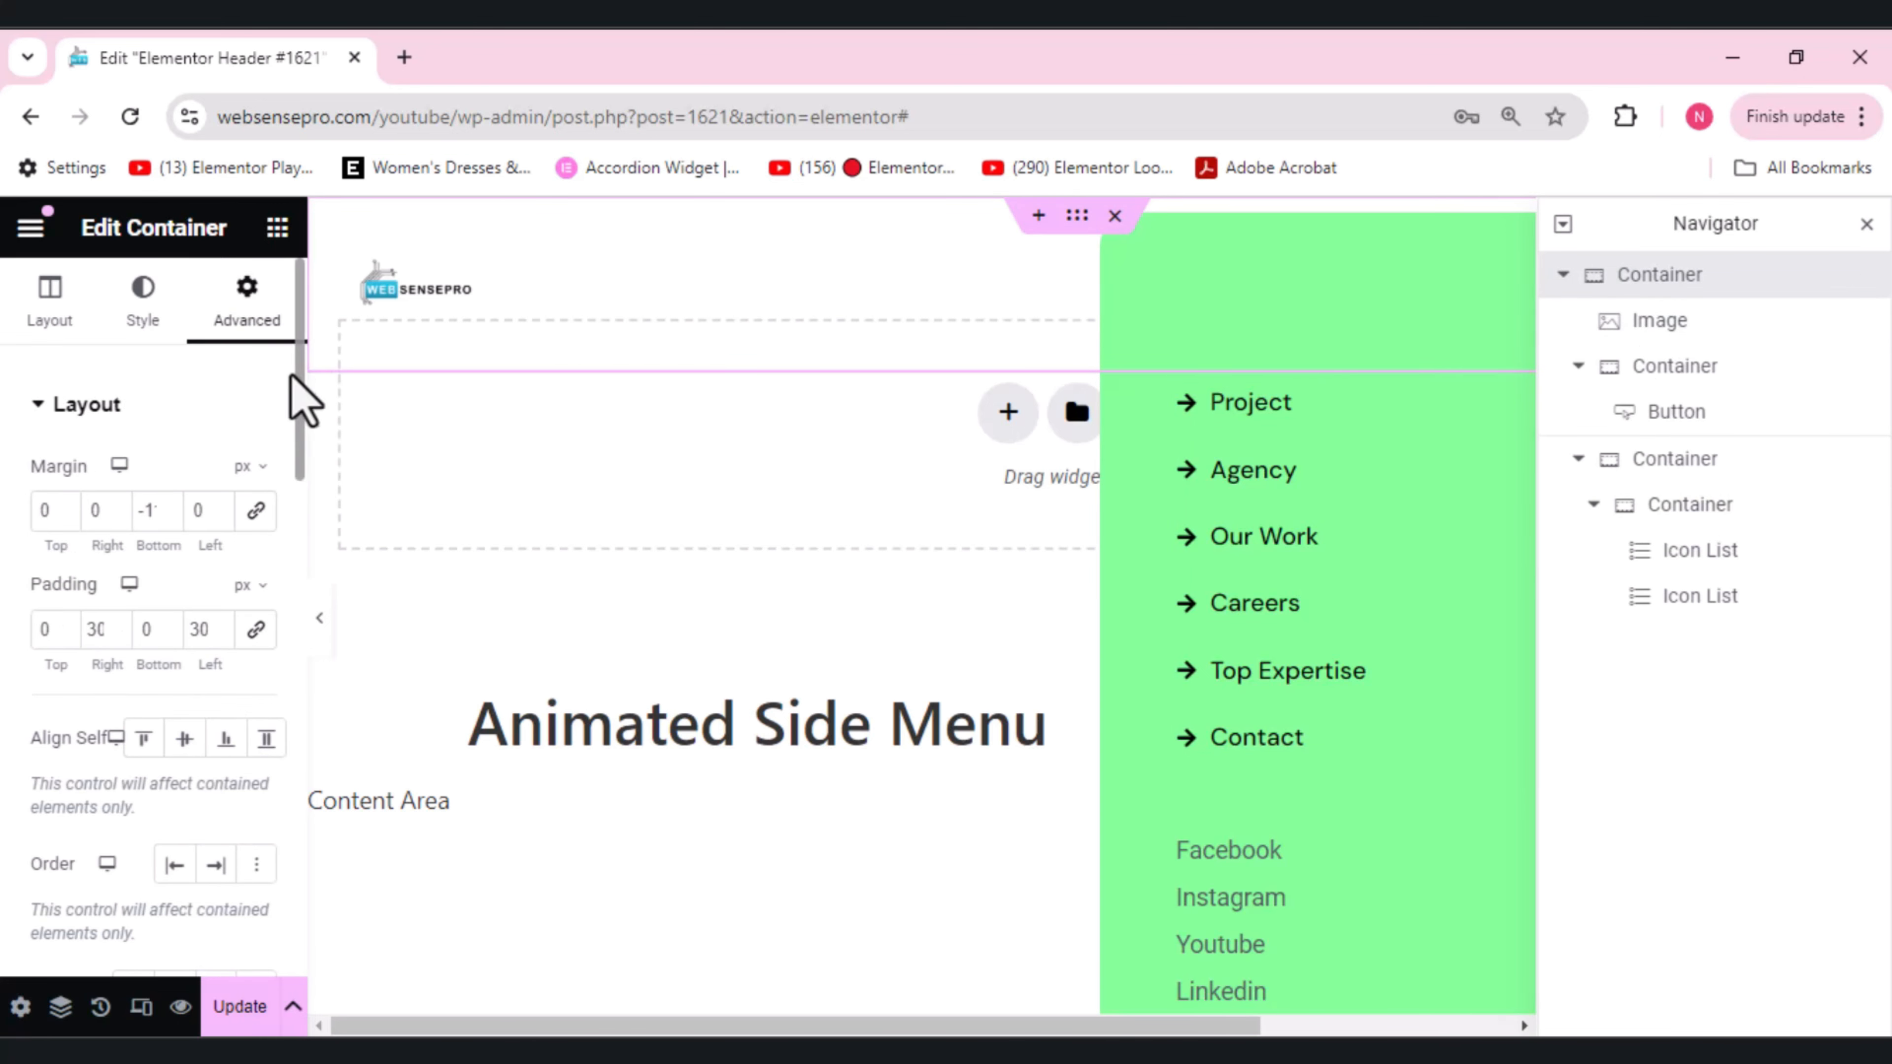
scroll(302, 410, down, 8)
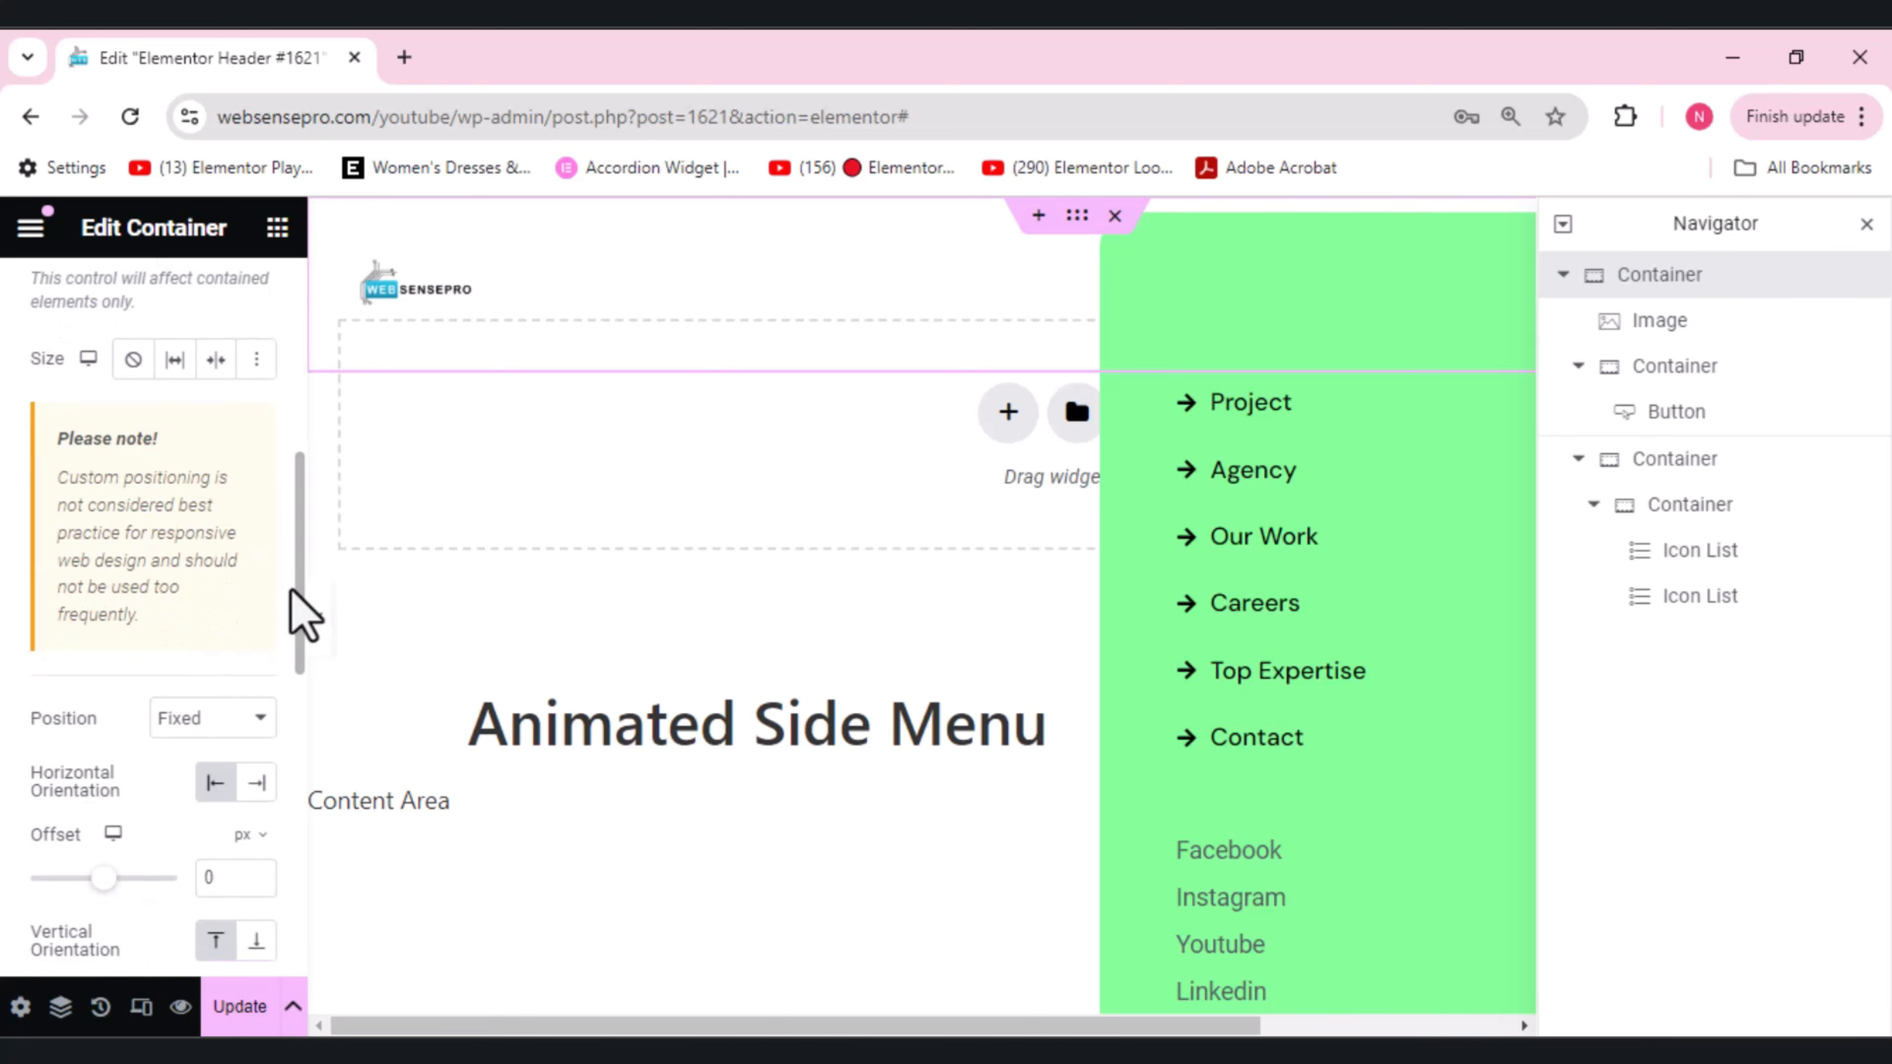
drag(309, 613, 301, 775)
click(207, 712)
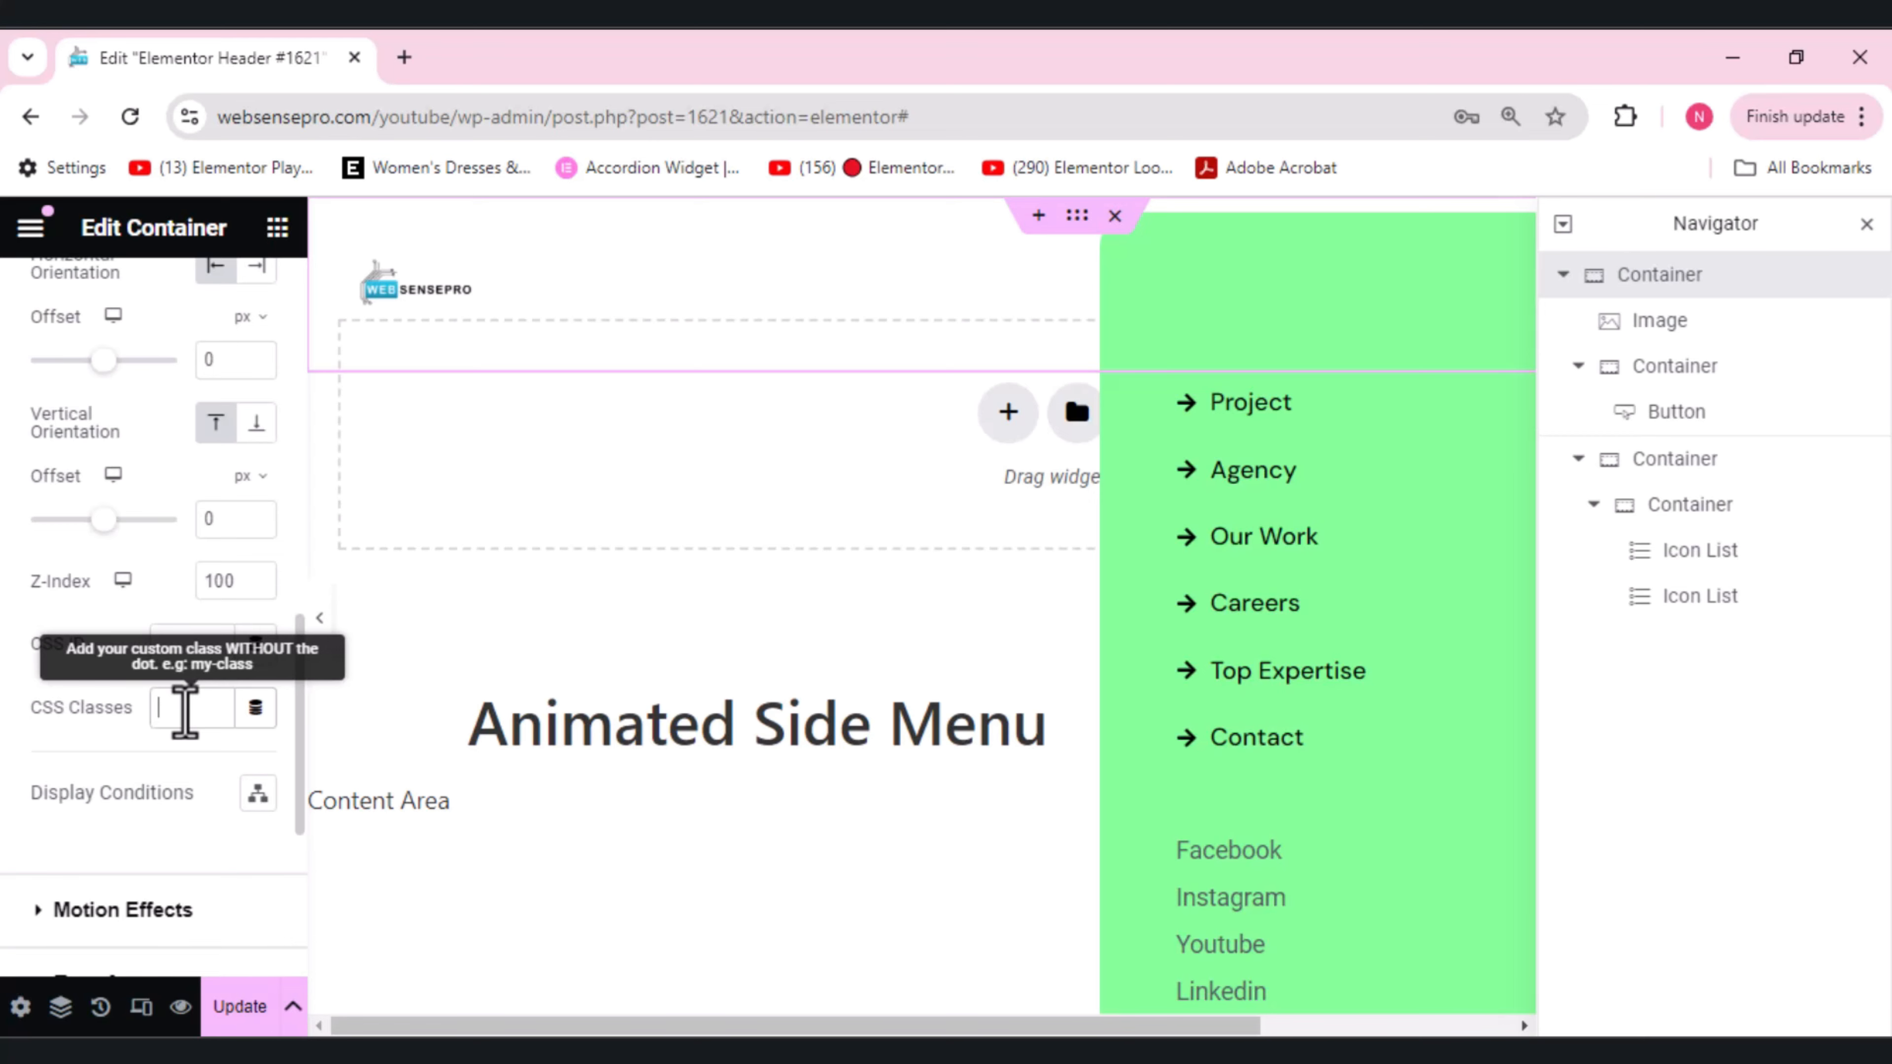
text(mdw)
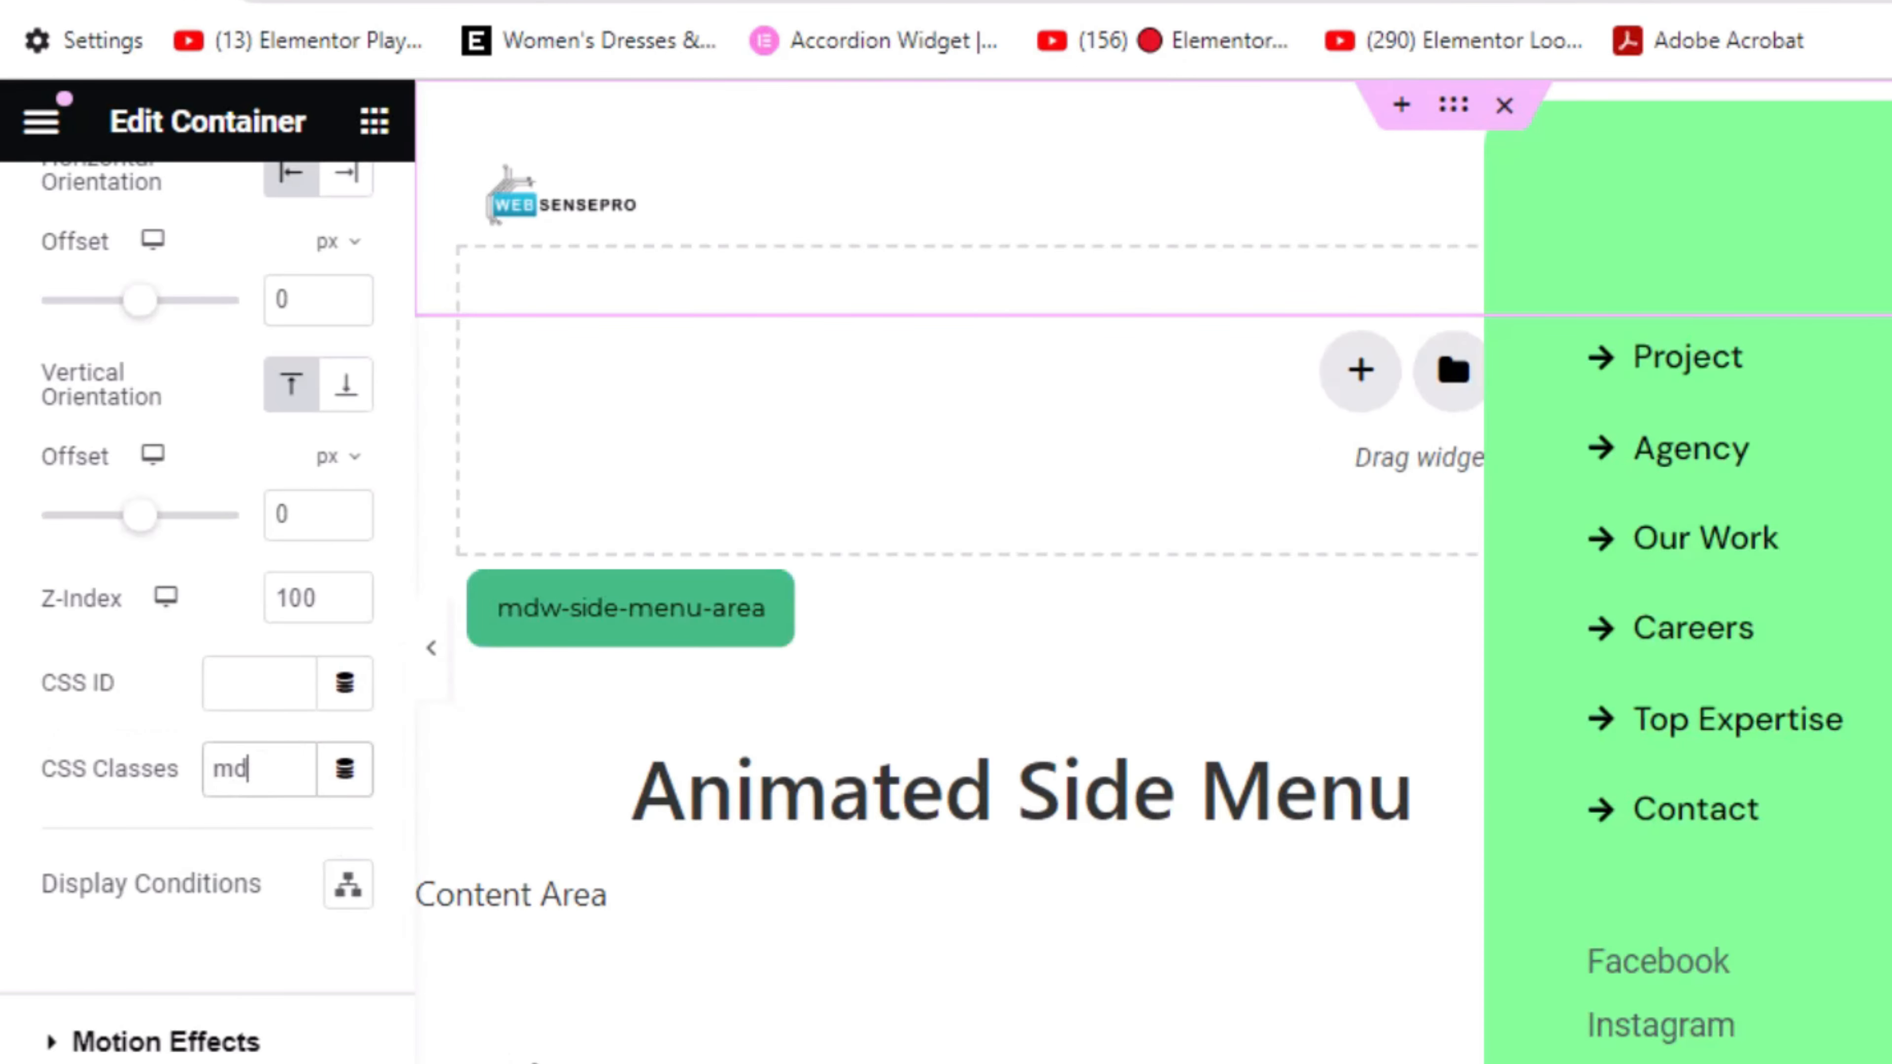
text(-side-menu-area)
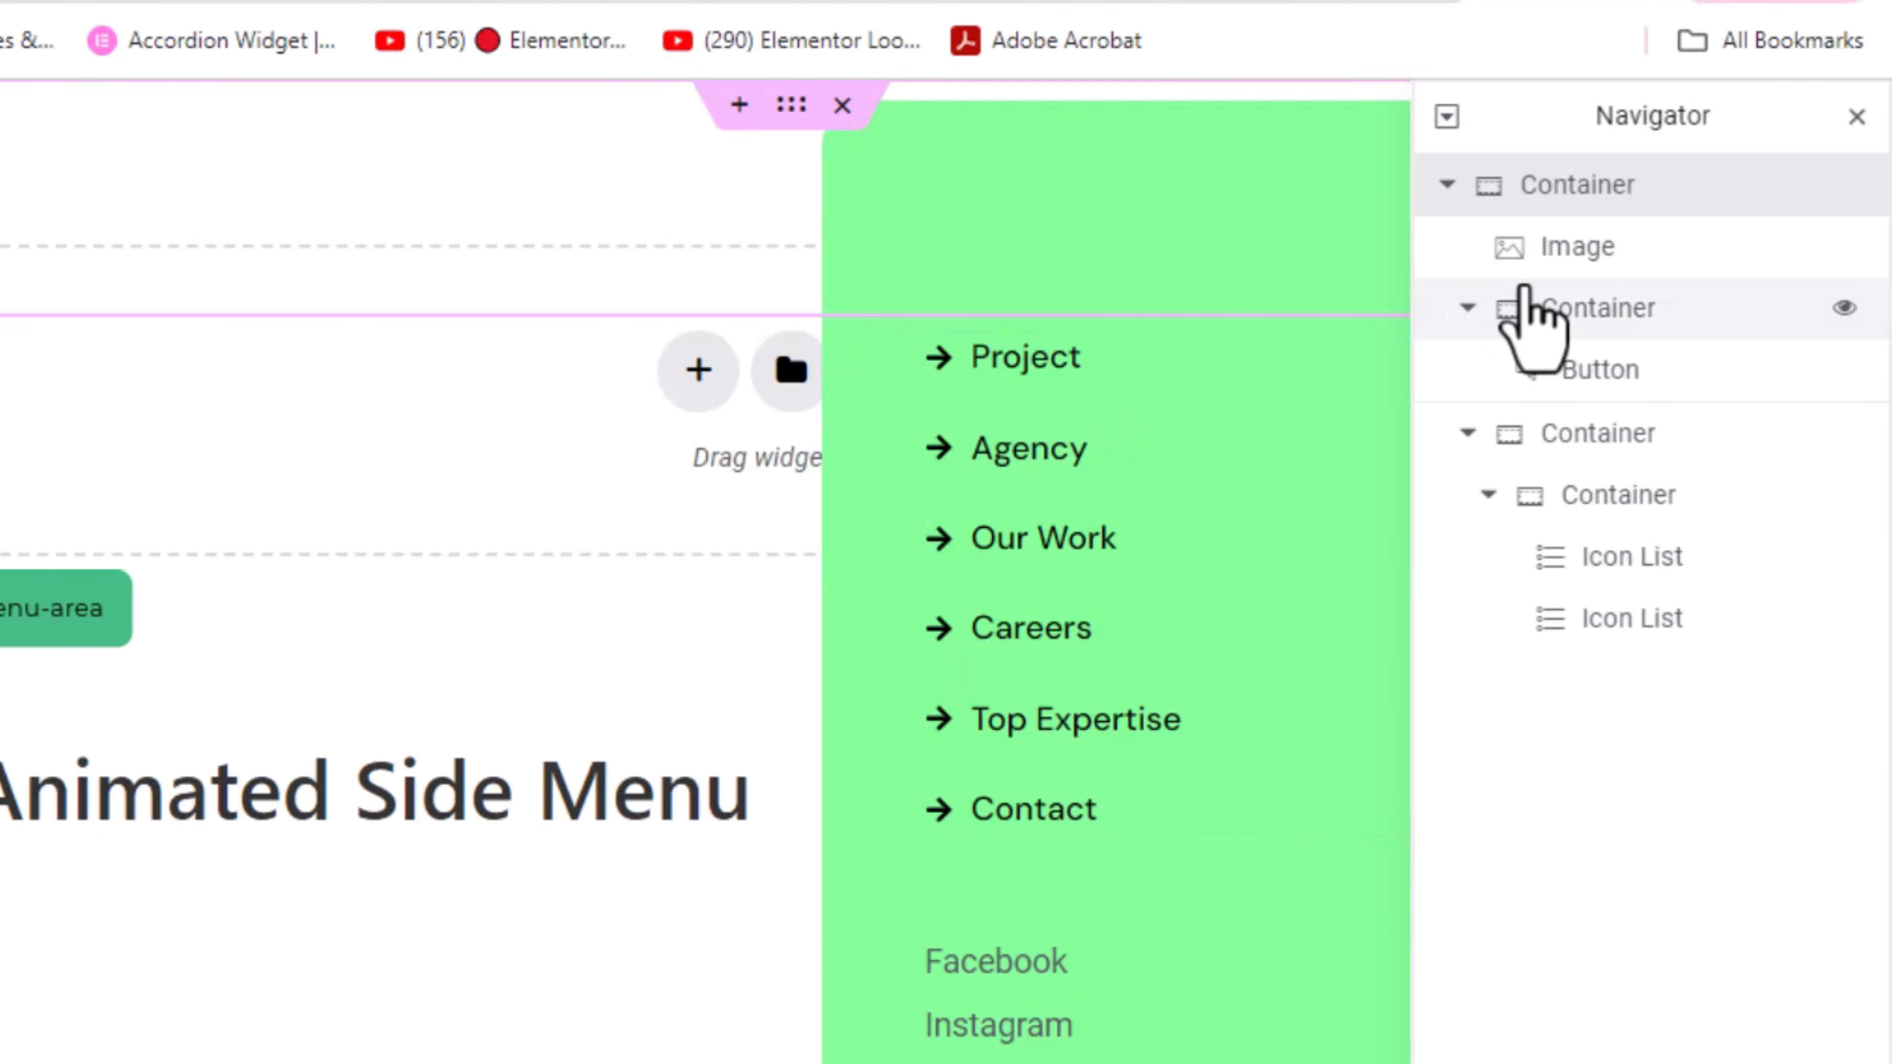
- Assign the CSS class mdw-hide-on-scroll to the logo image
click(1553, 264)
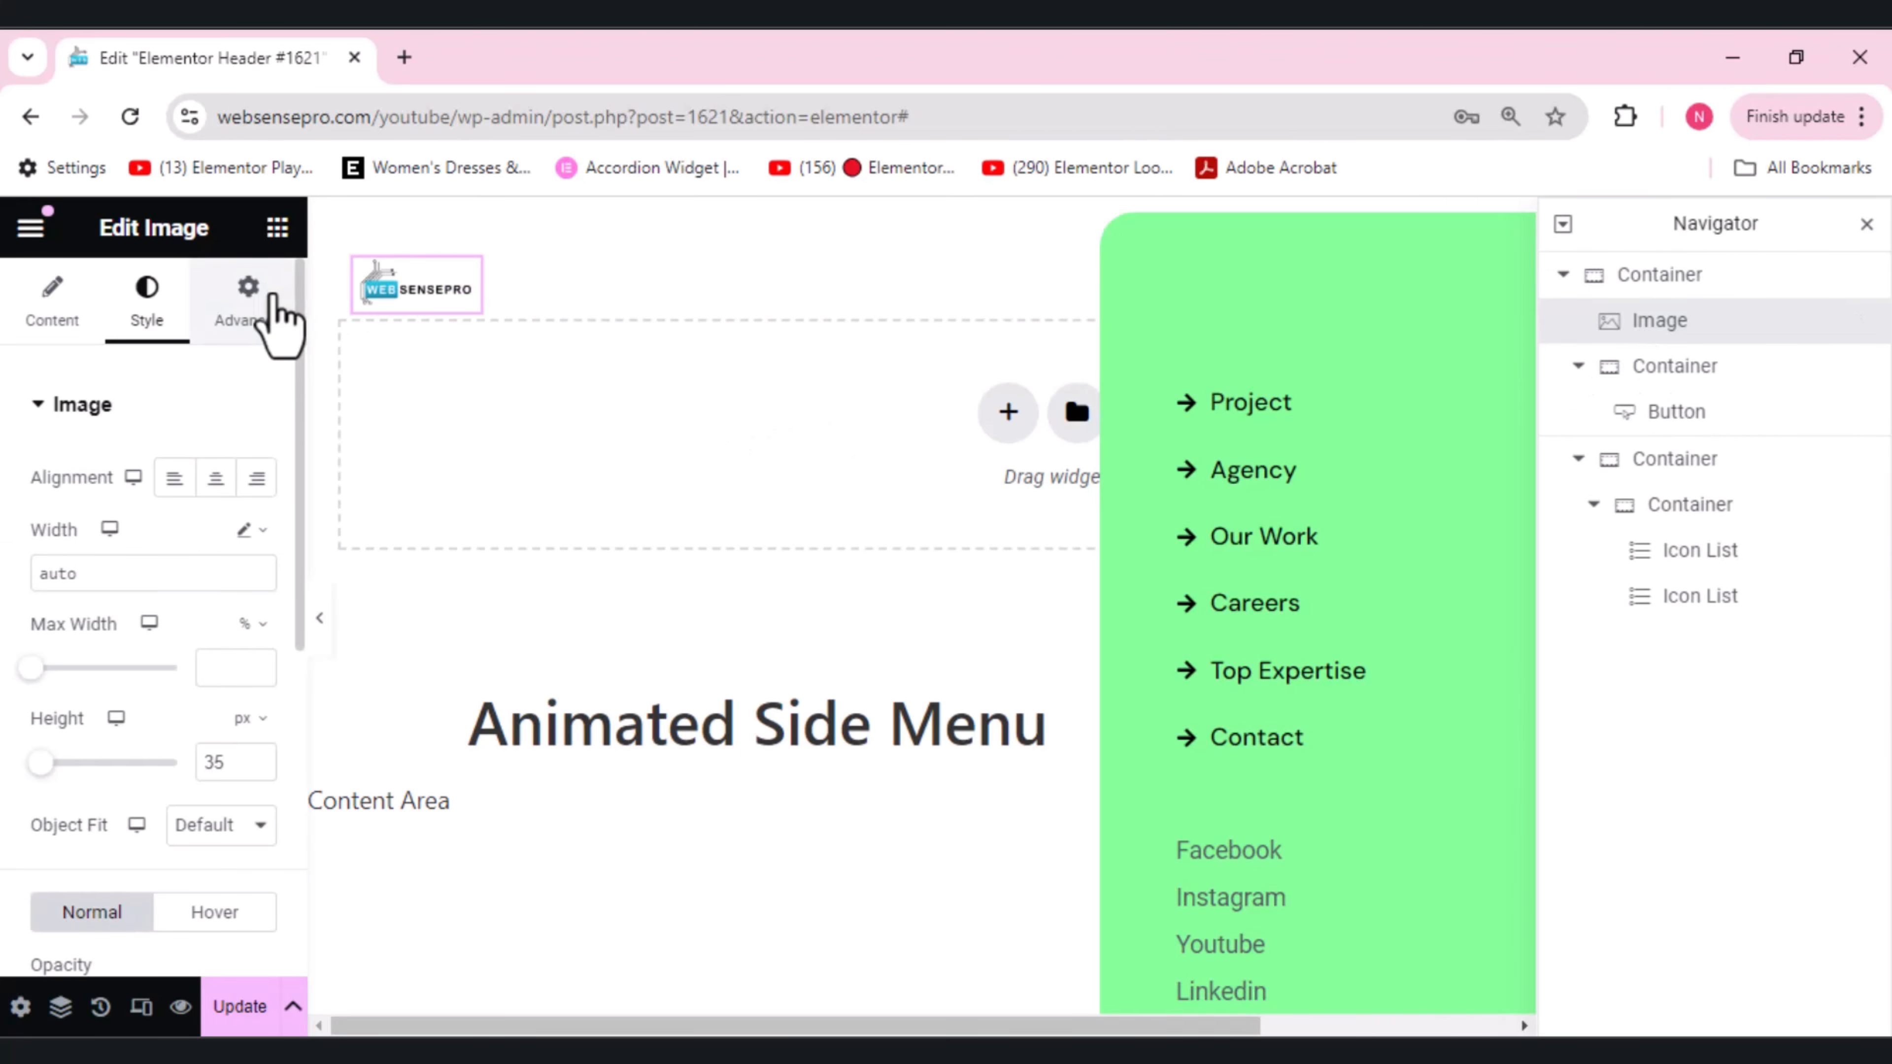
click(248, 305)
scroll(276, 320, down, 6)
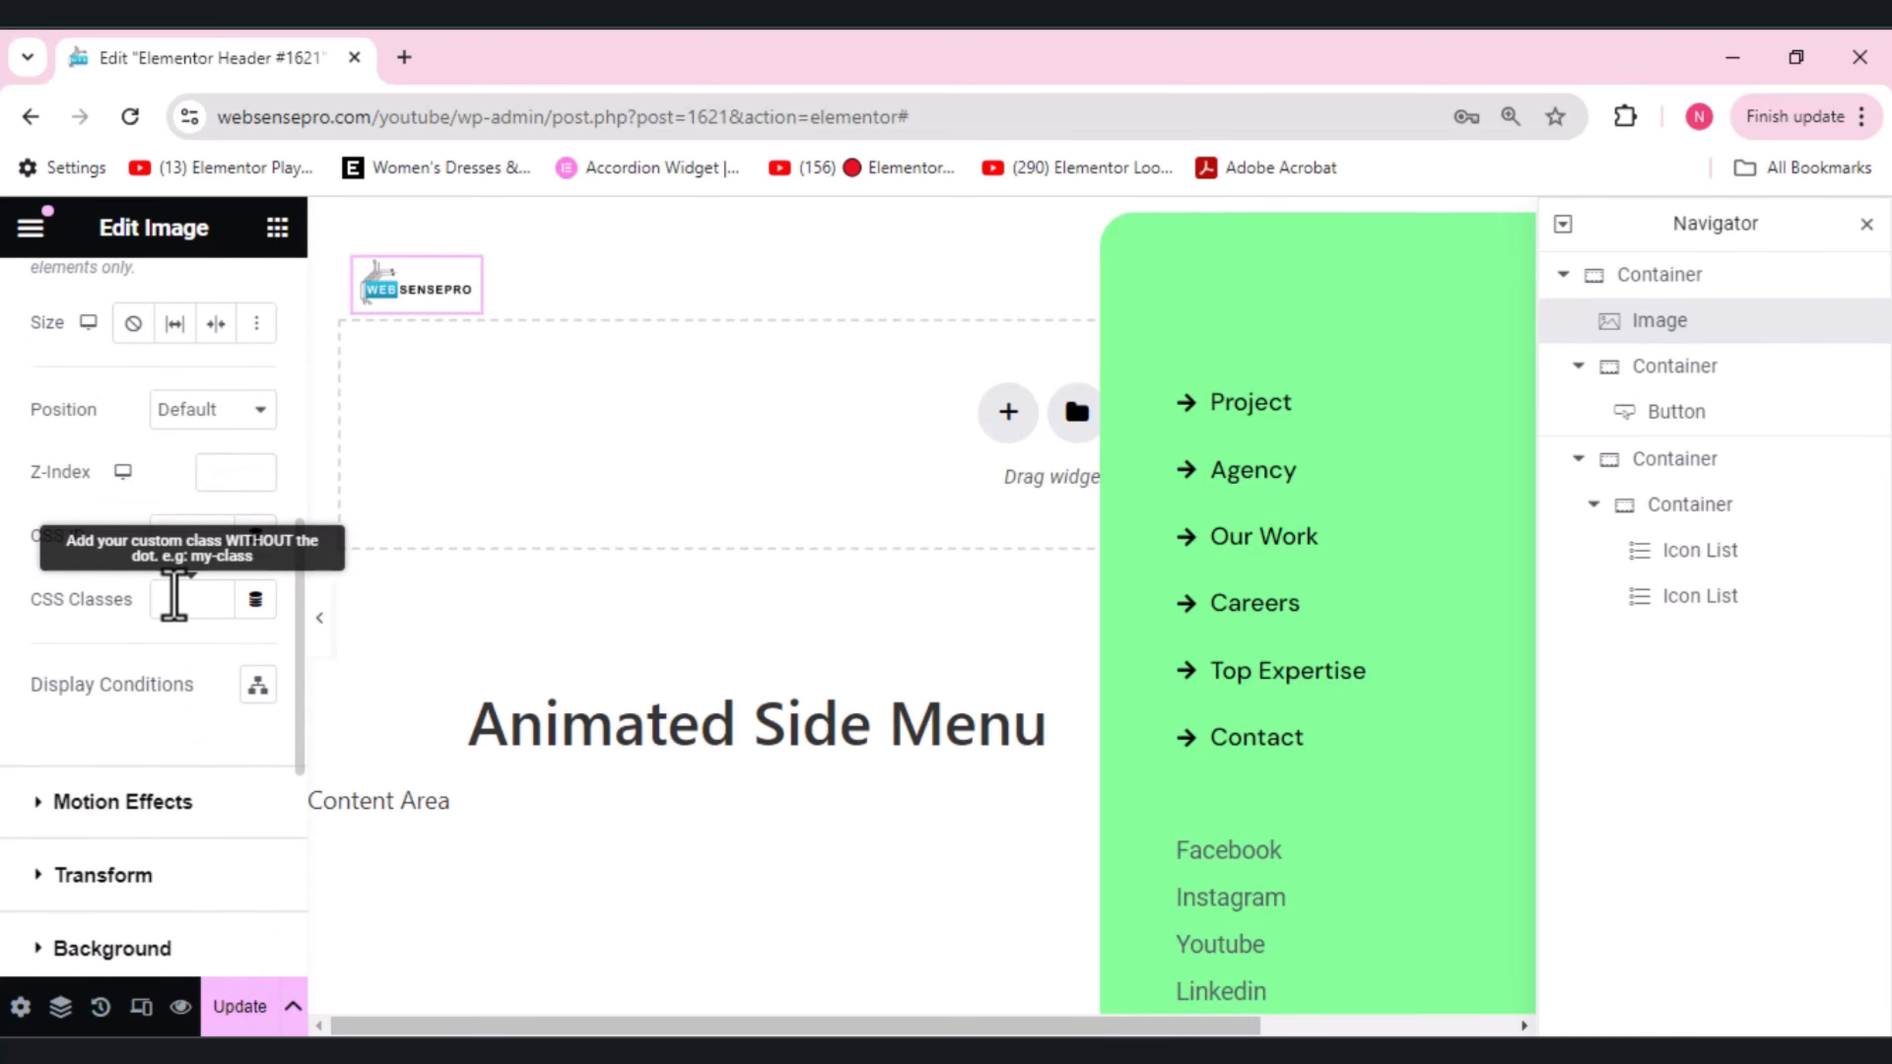
click(173, 598)
text(mdw)
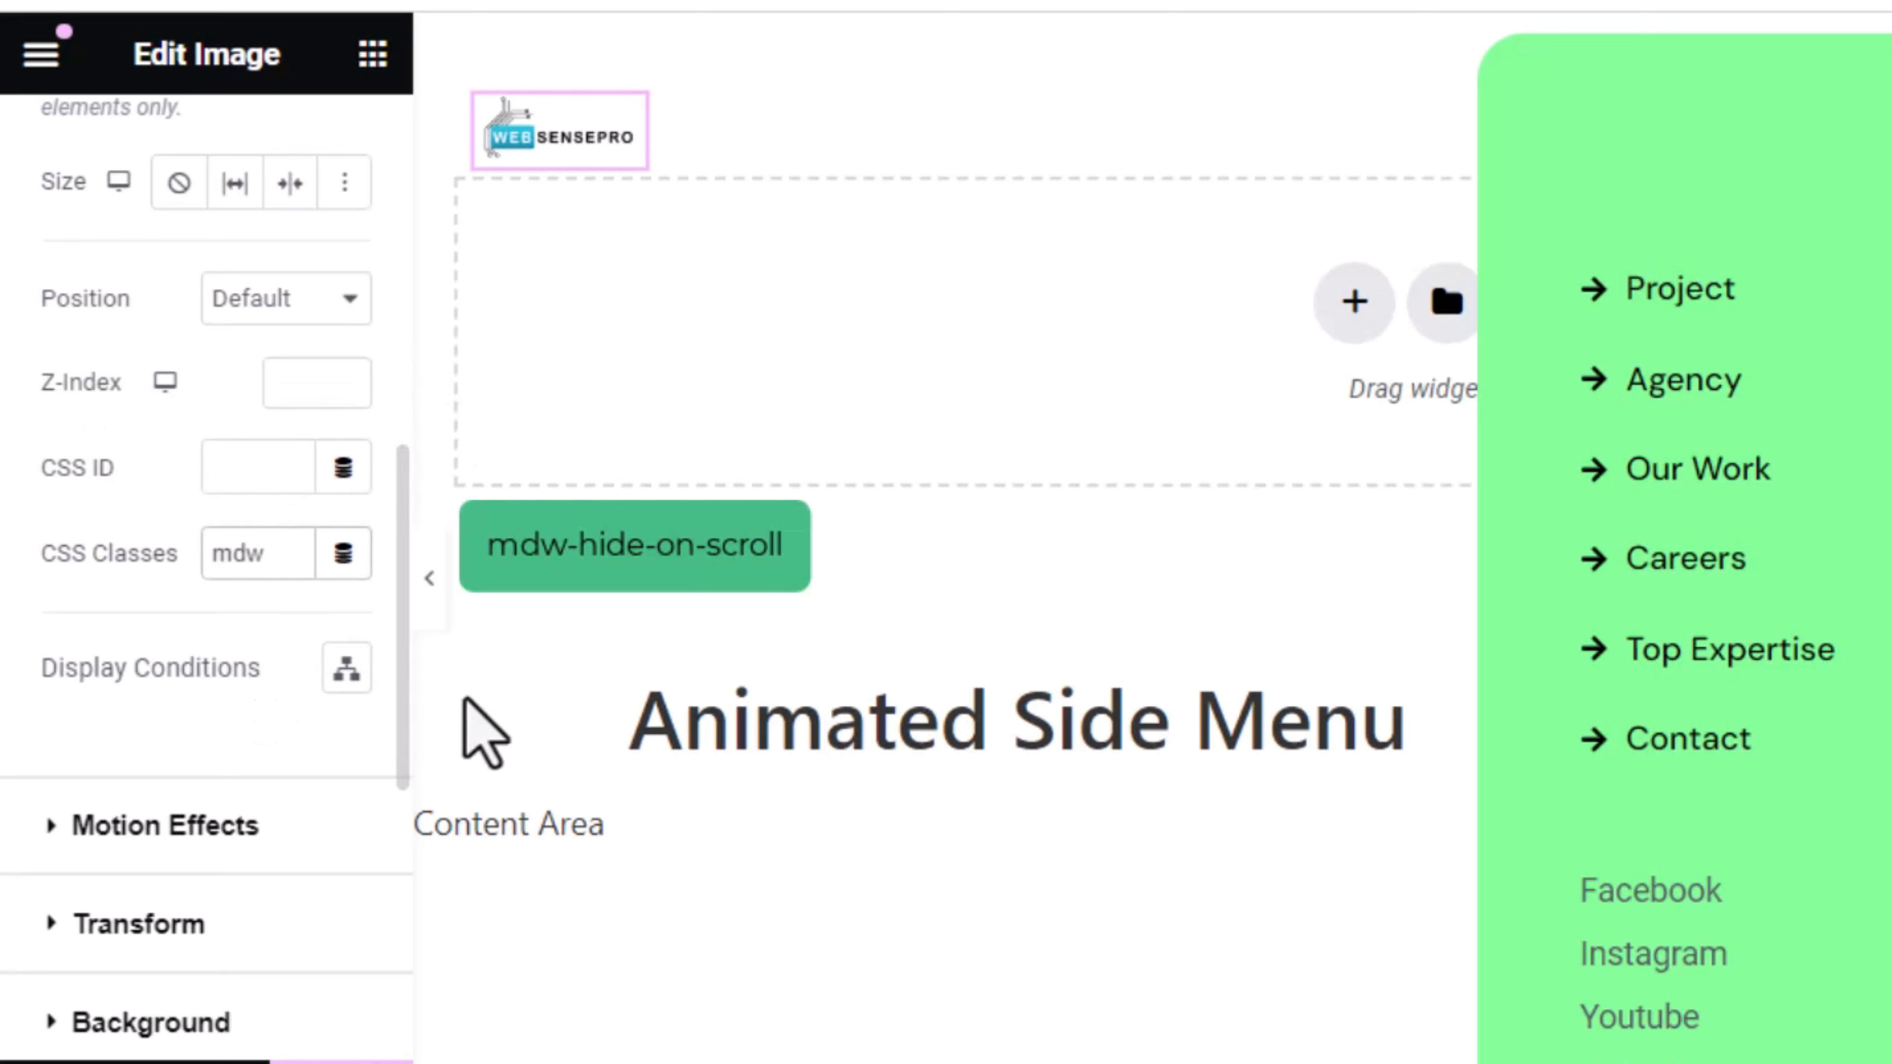
text(-hide)
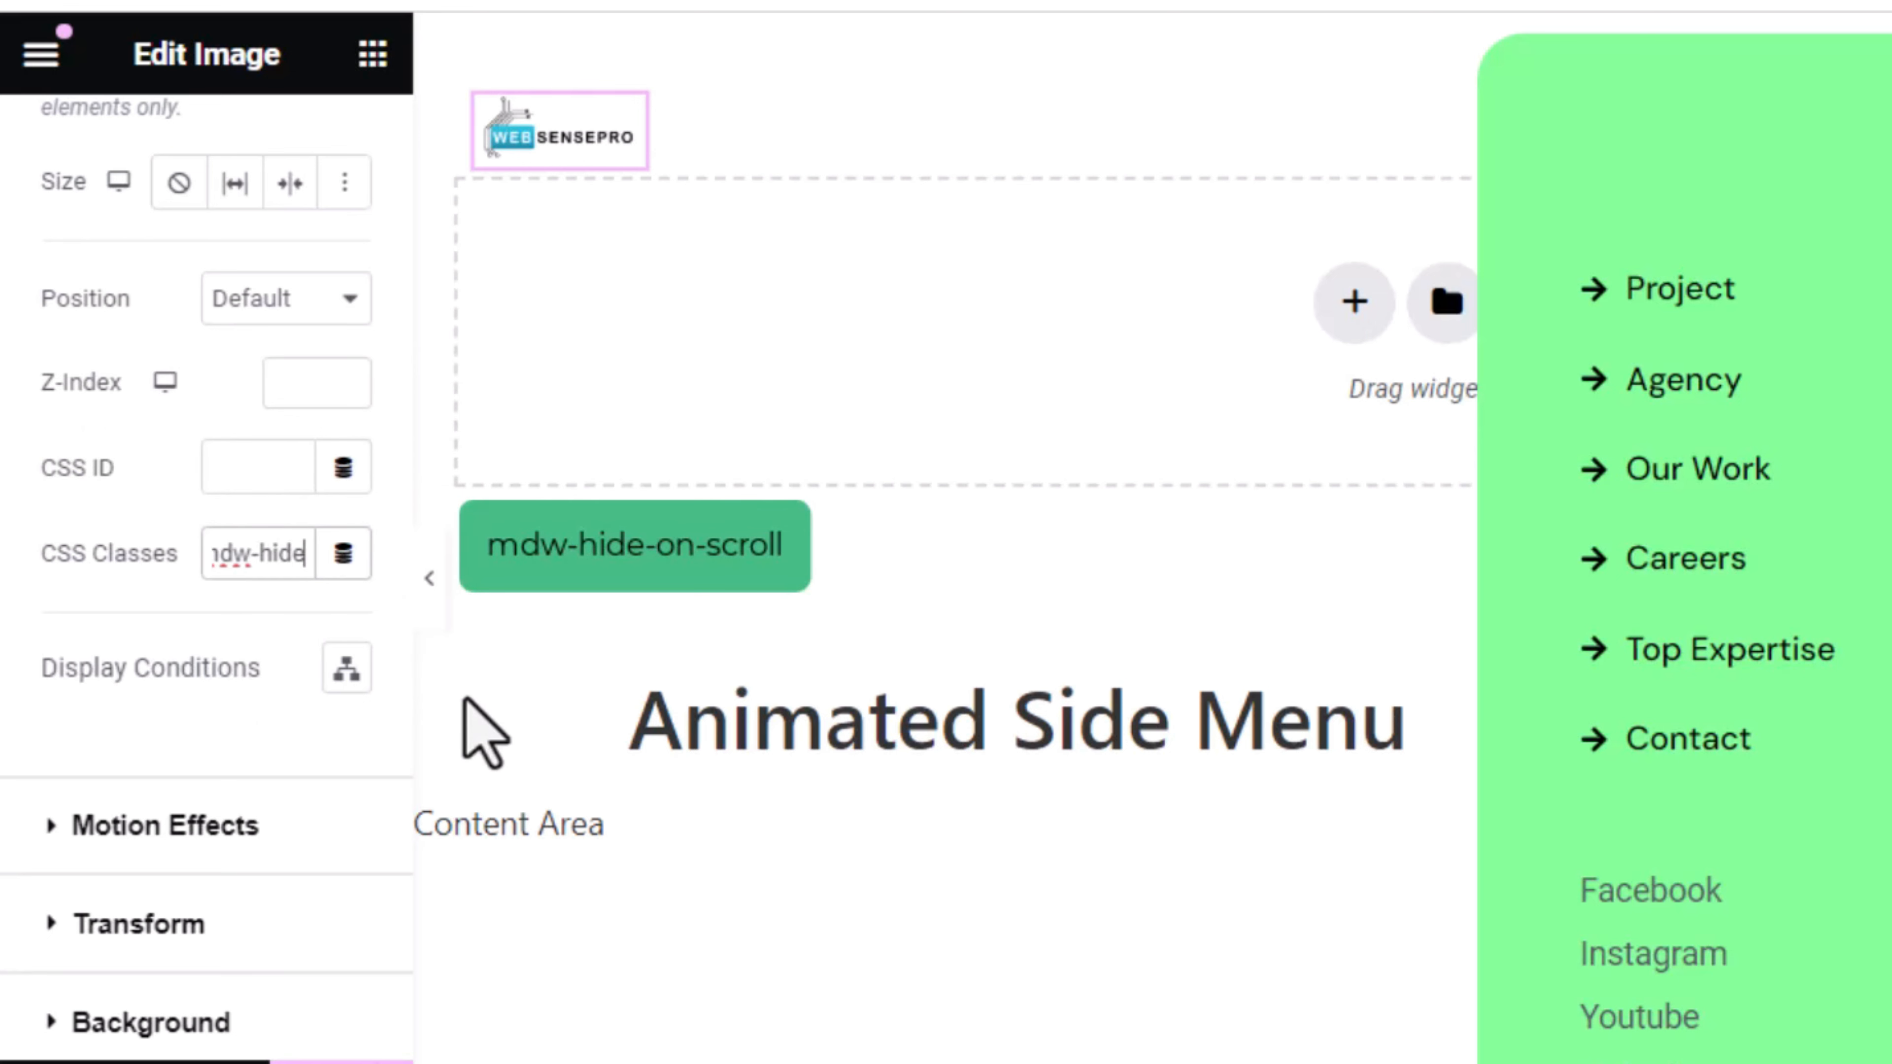
text(-)
text(on-s)
text(croll)
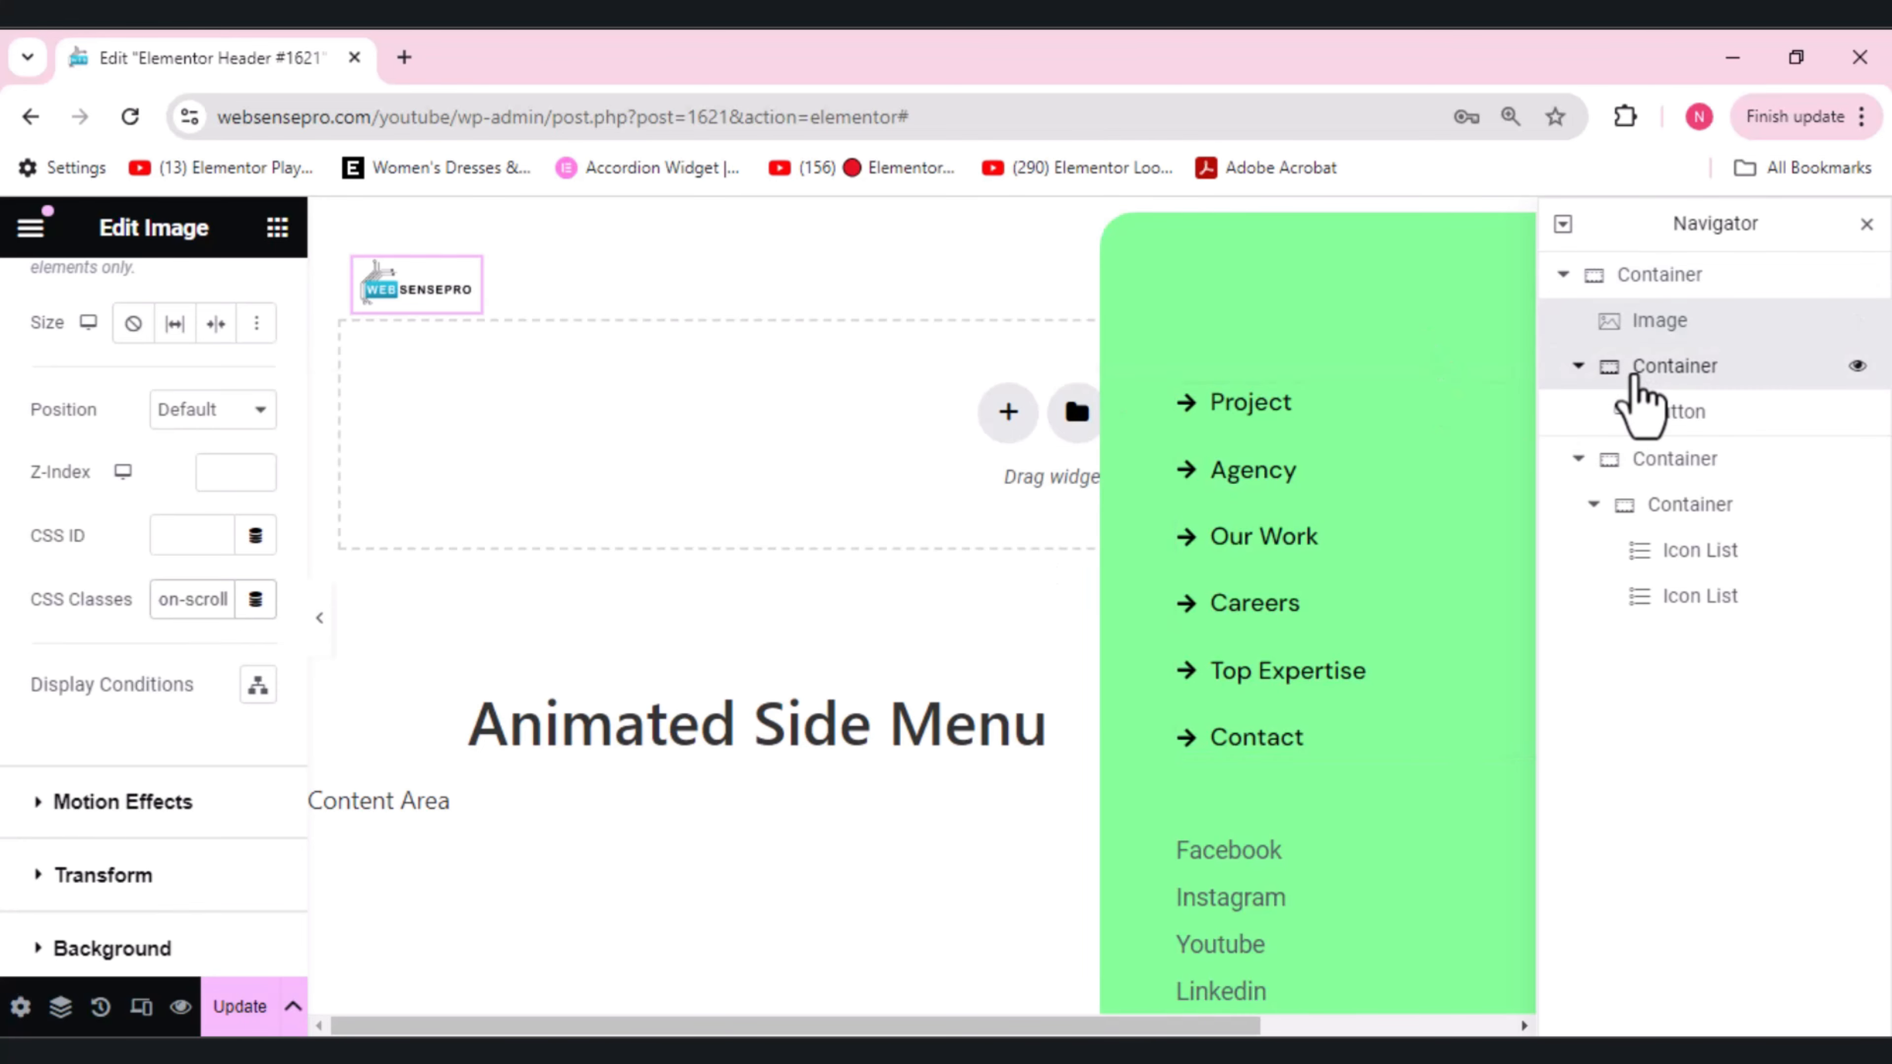
- Assign the CSS class mdw-side-menu-button to the container that holds the menu button
click(1641, 388)
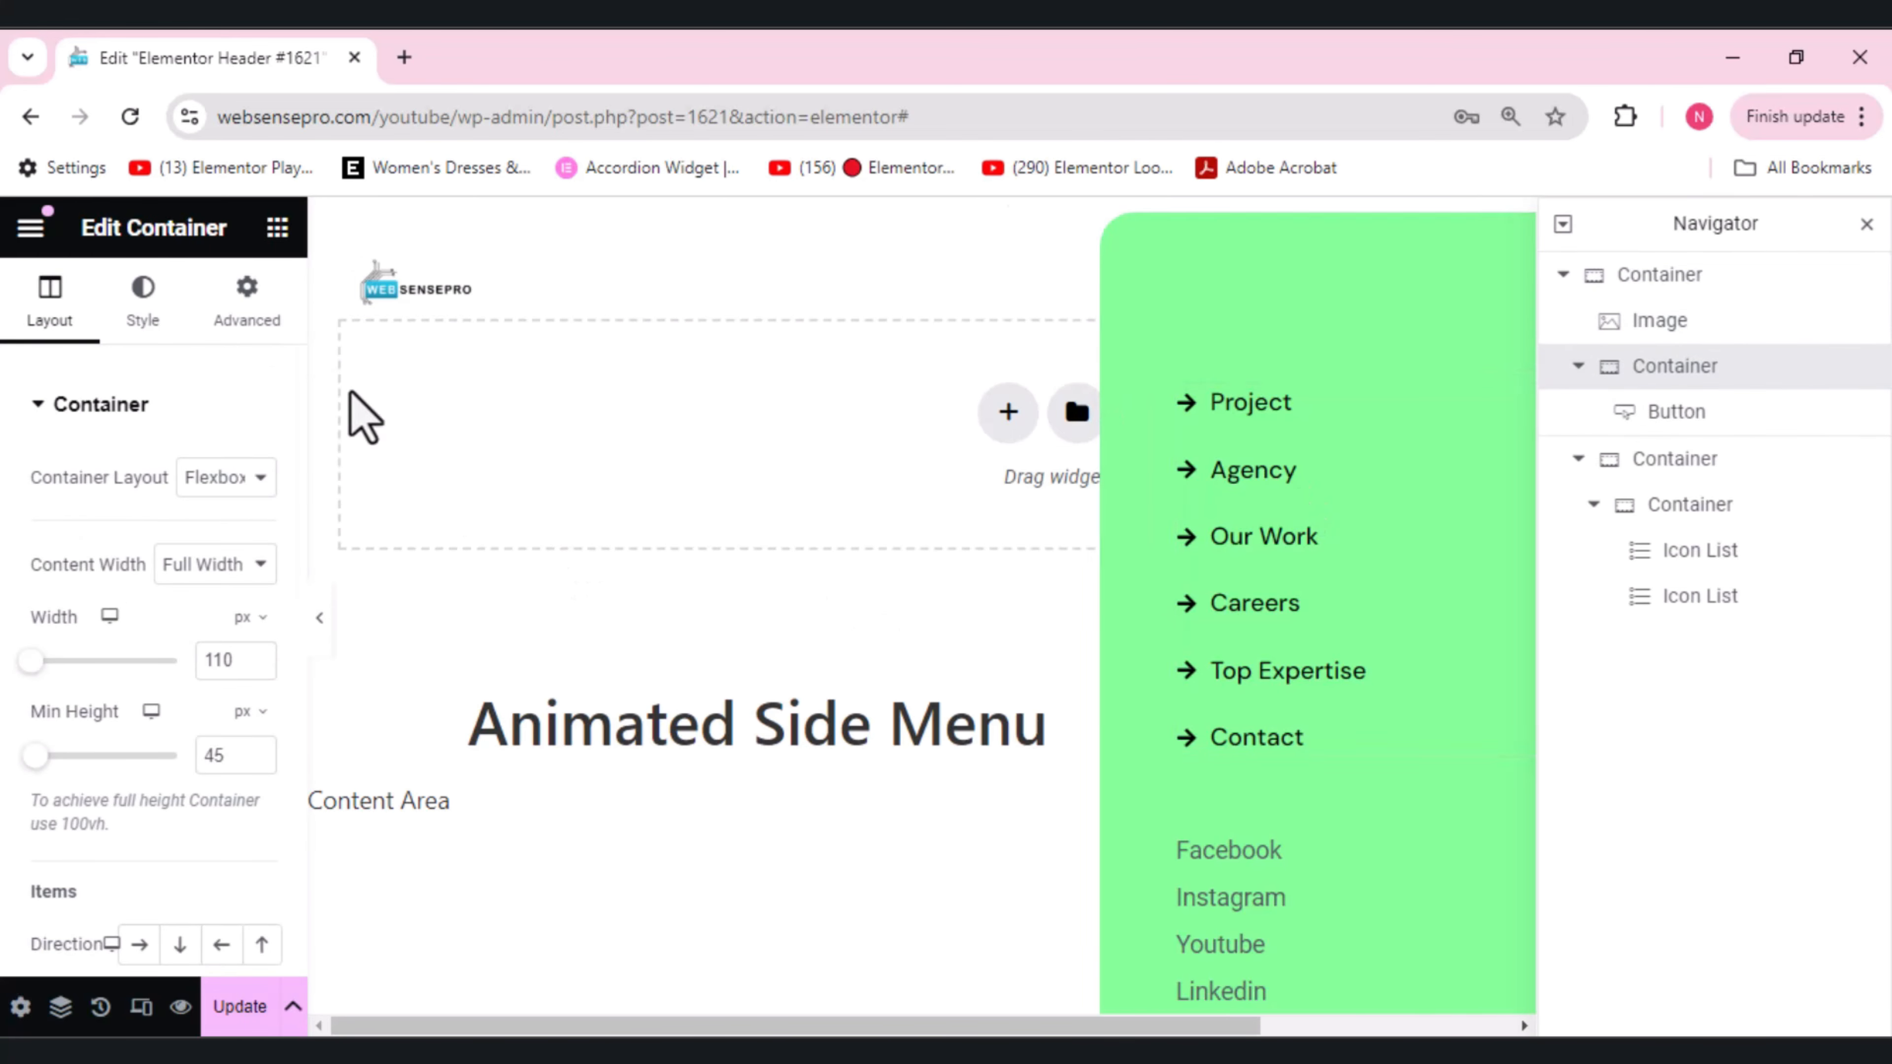
click(247, 317)
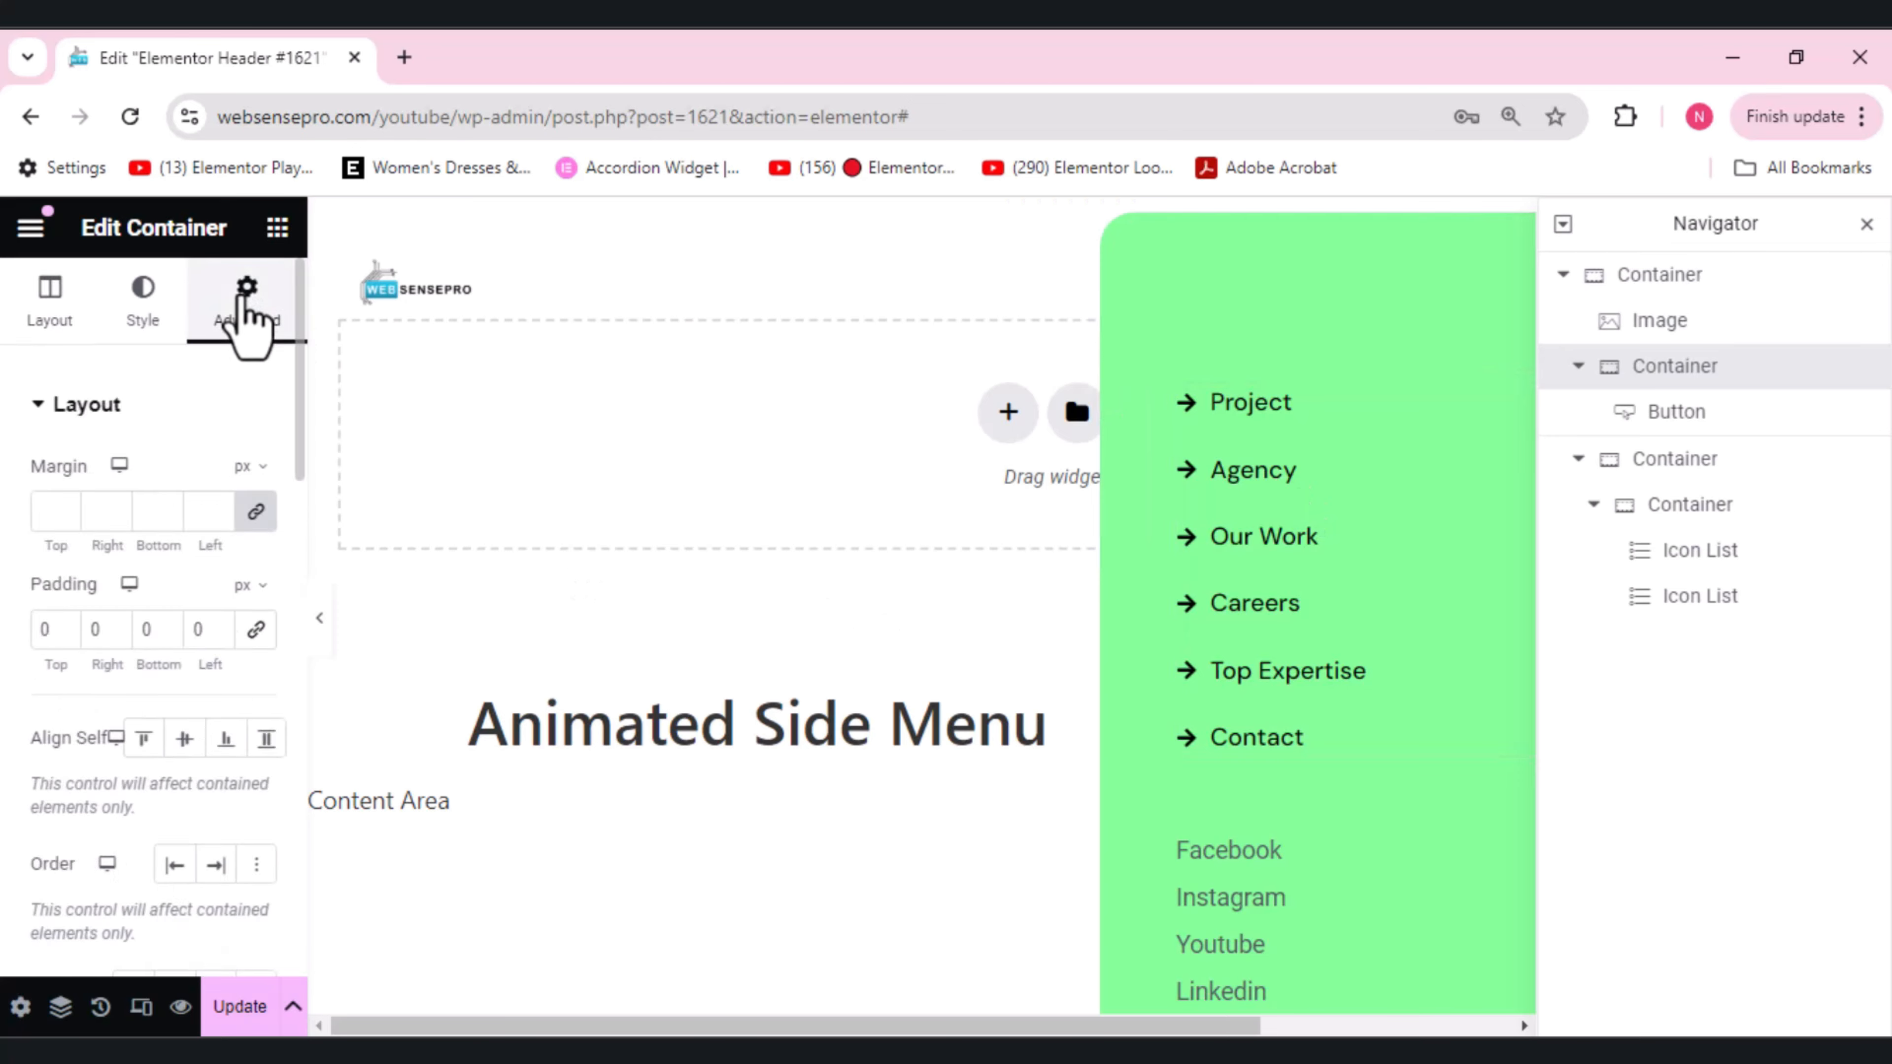
scroll(246, 320, down, 5)
scroll(246, 321, down, 5)
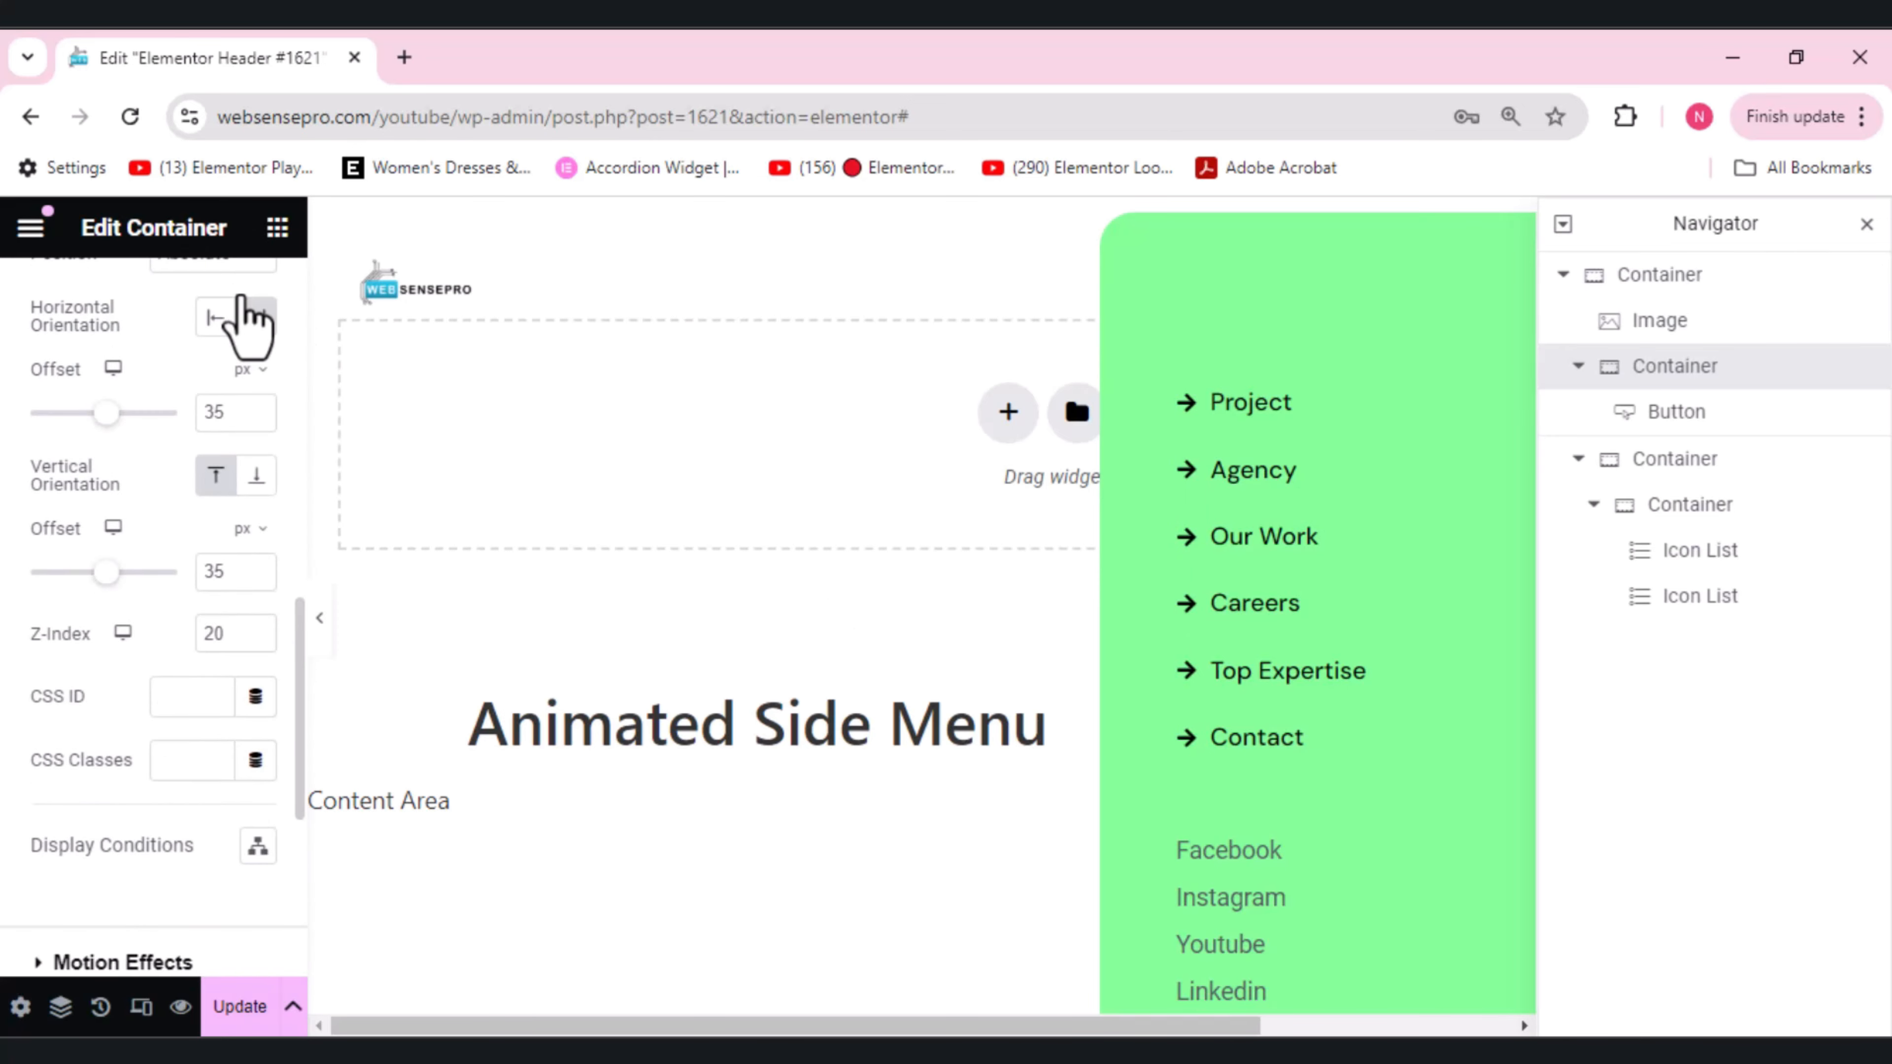
click(160, 768)
text(mdw-)
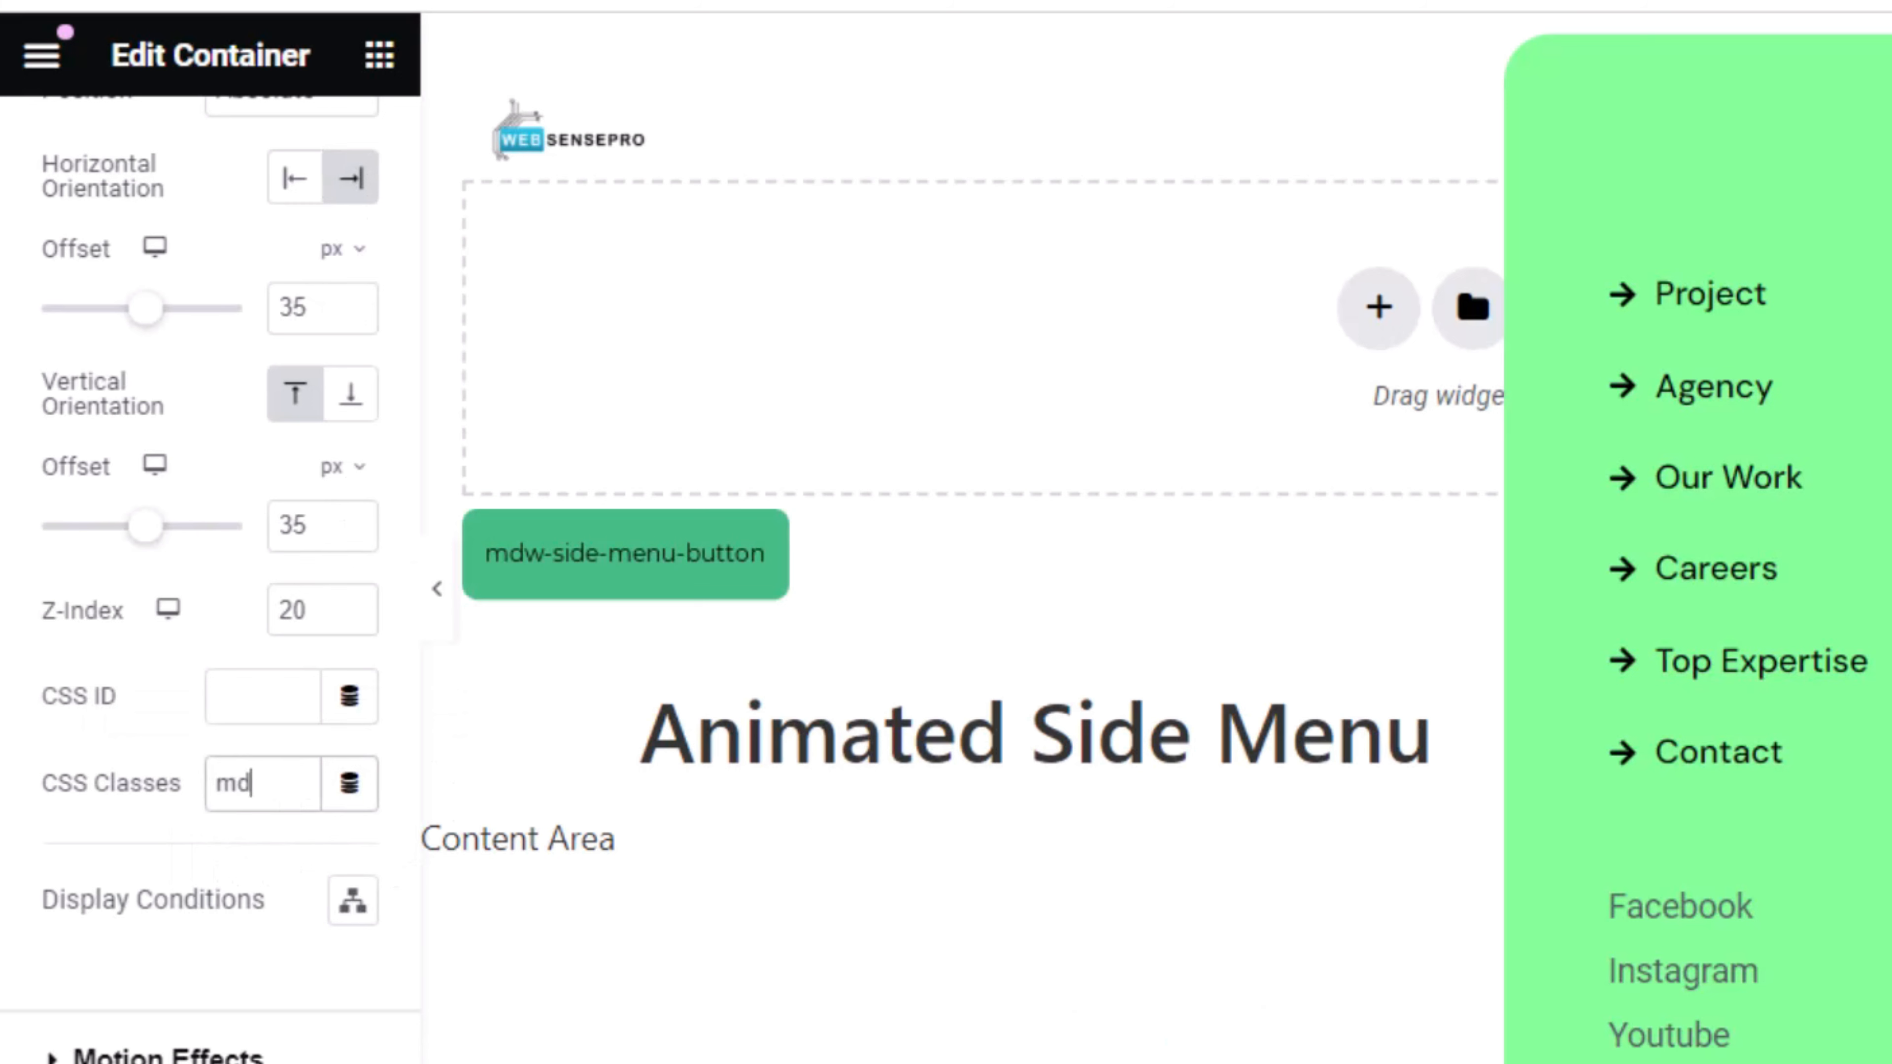
text(side)
text(-)
text(me)
text(nu-b)
text(utton)
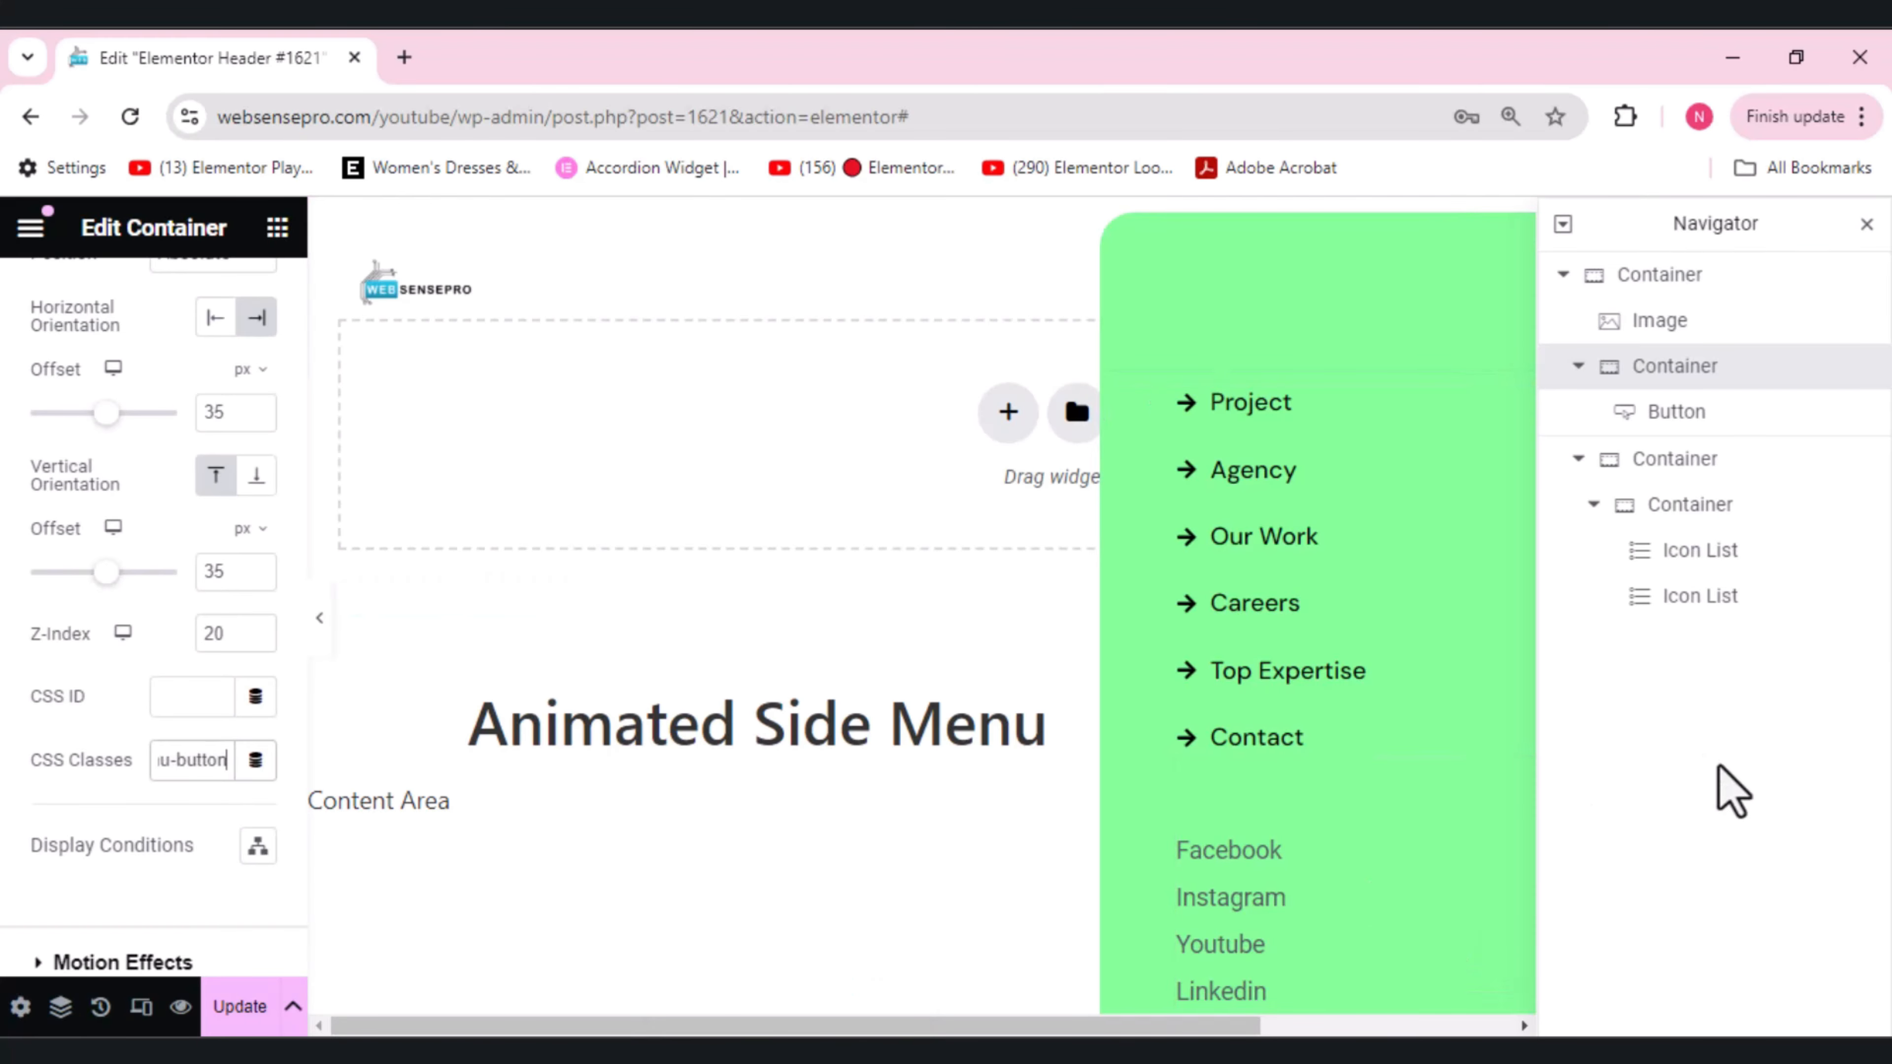
- Assign the CSS class mdw-side-menu to the outer container of the green side menu
click(1671, 477)
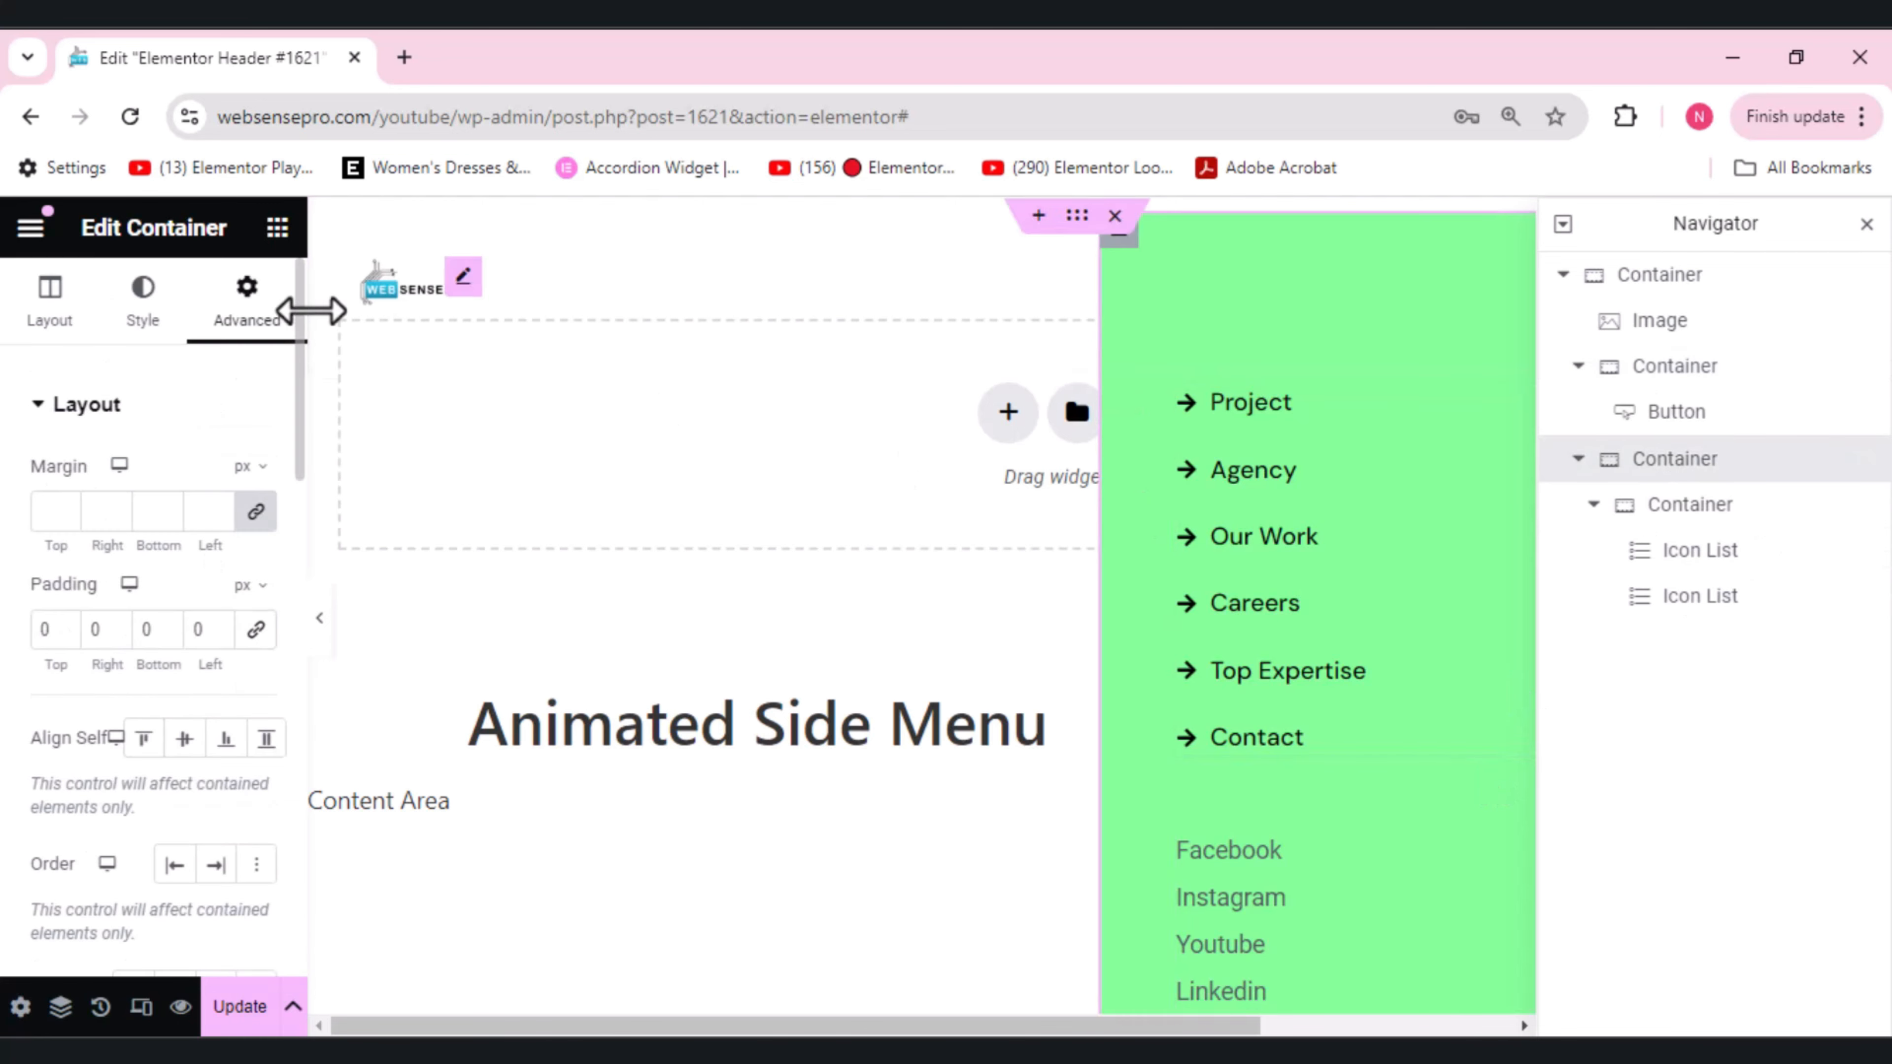
scroll(268, 496, down, 8)
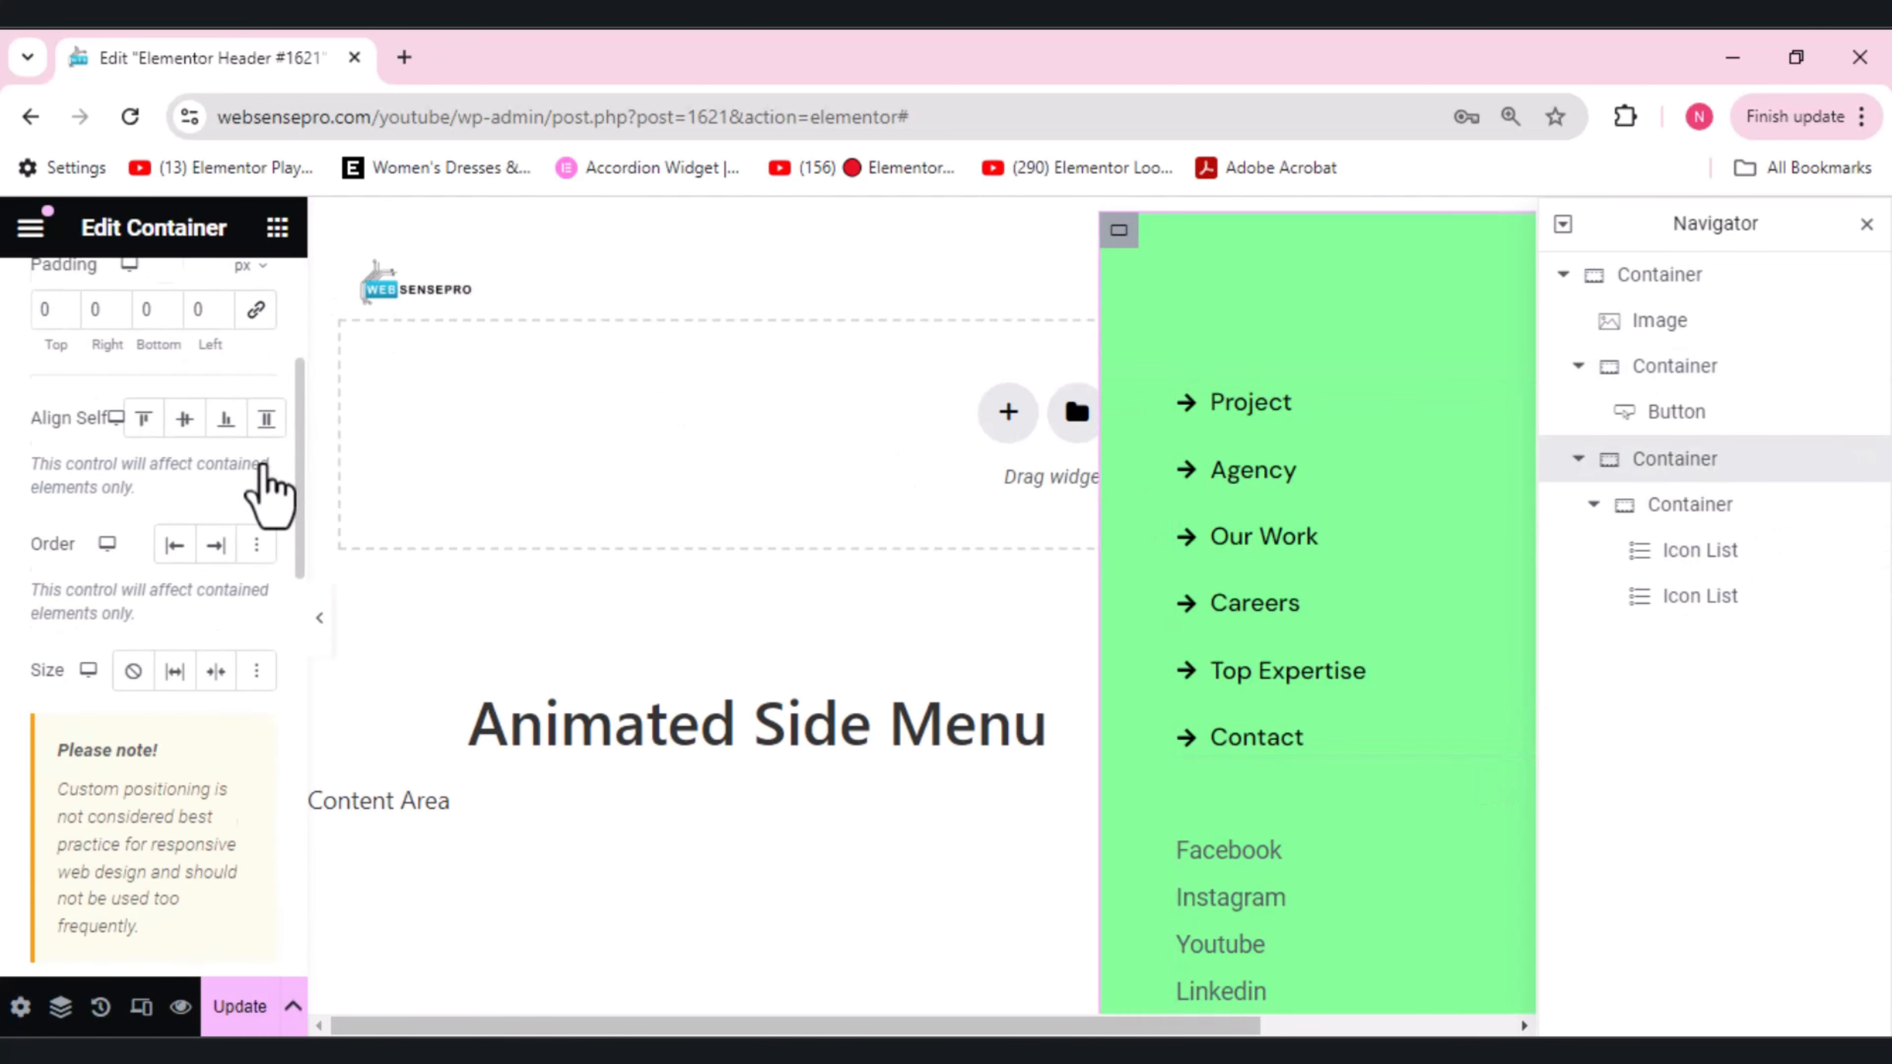
scroll(269, 496, down, 5)
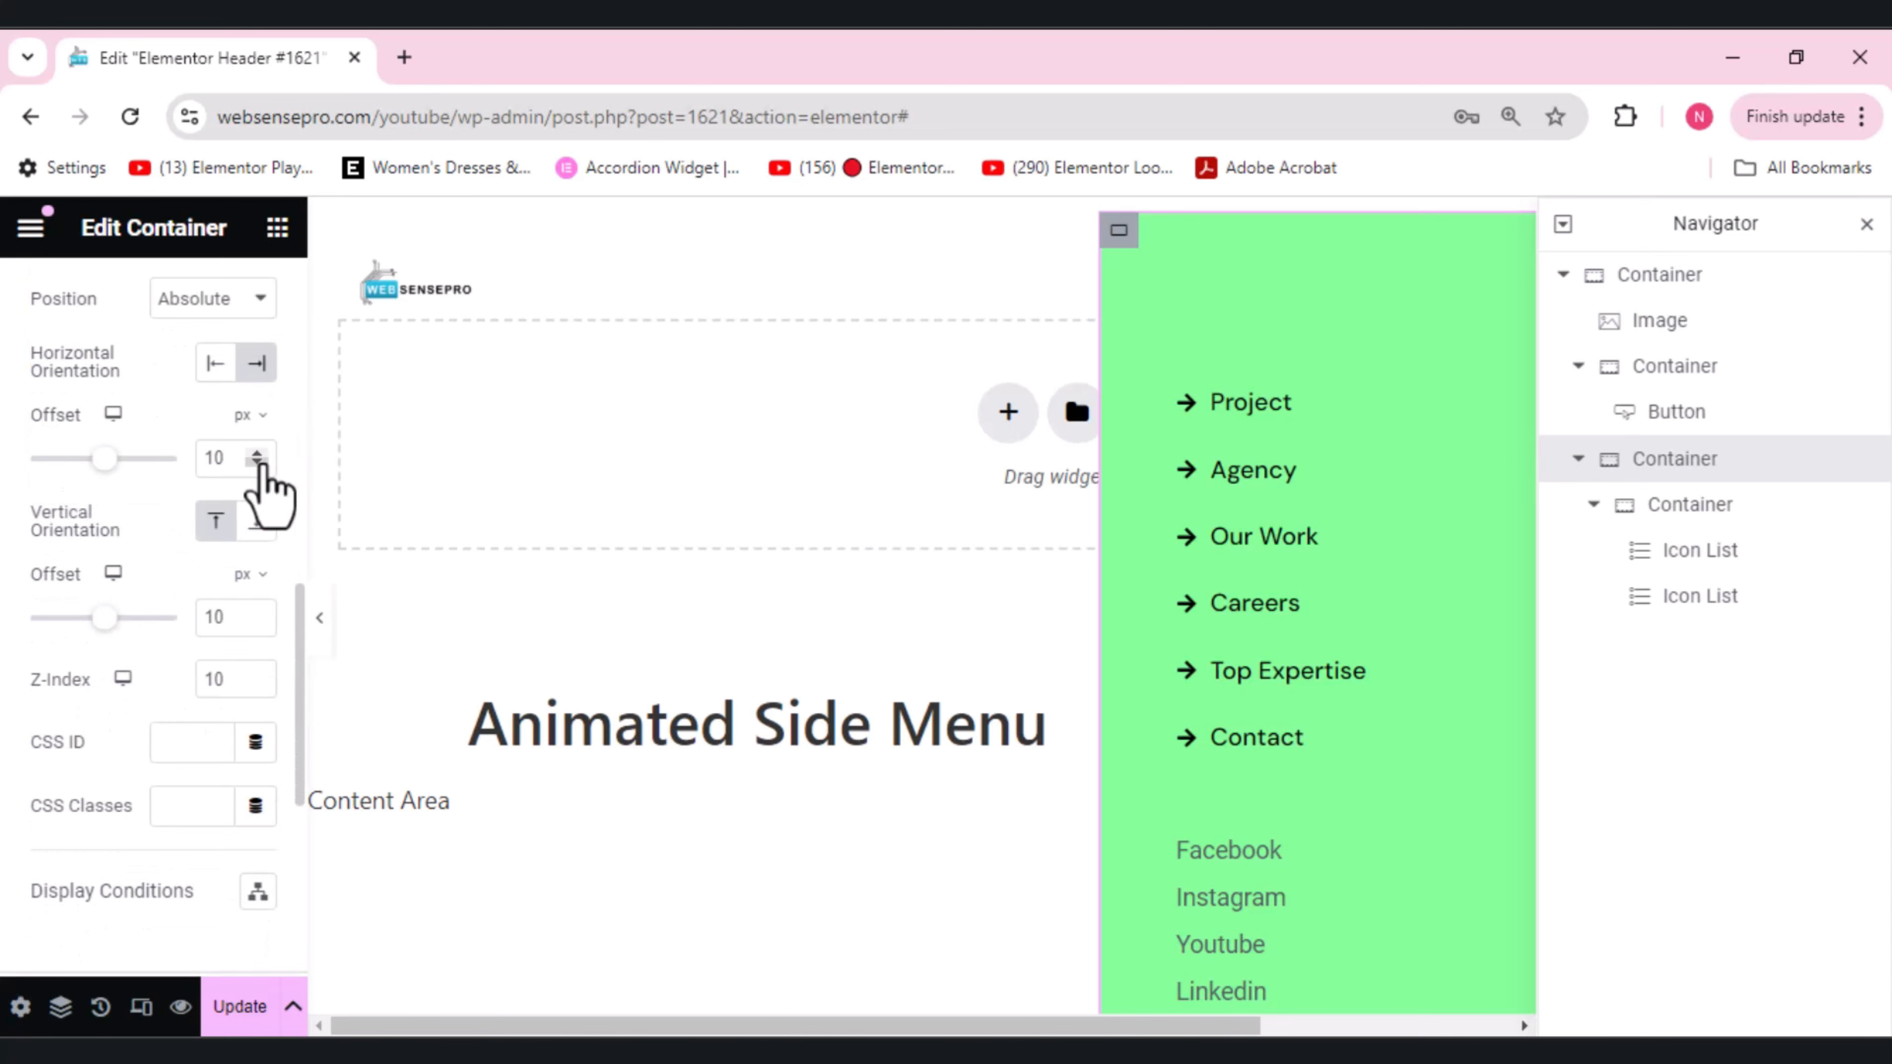
click(173, 805)
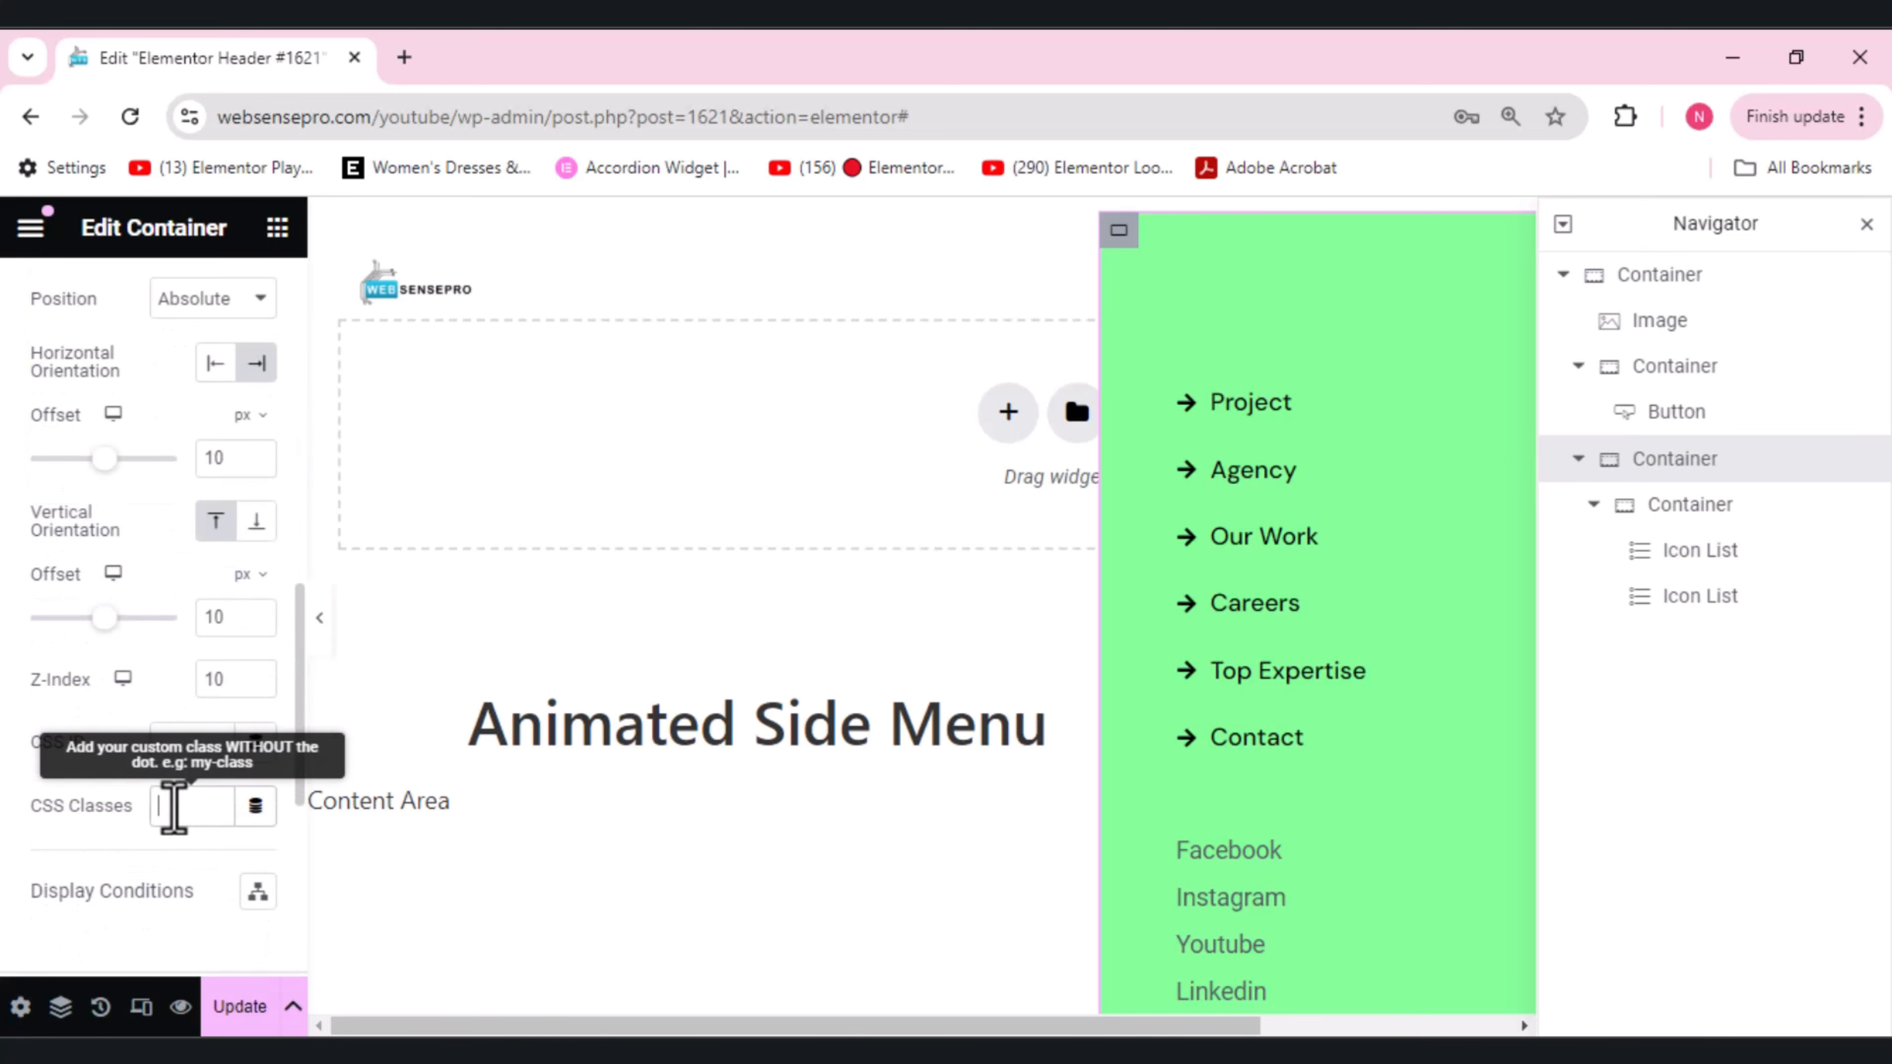
text(mdw)
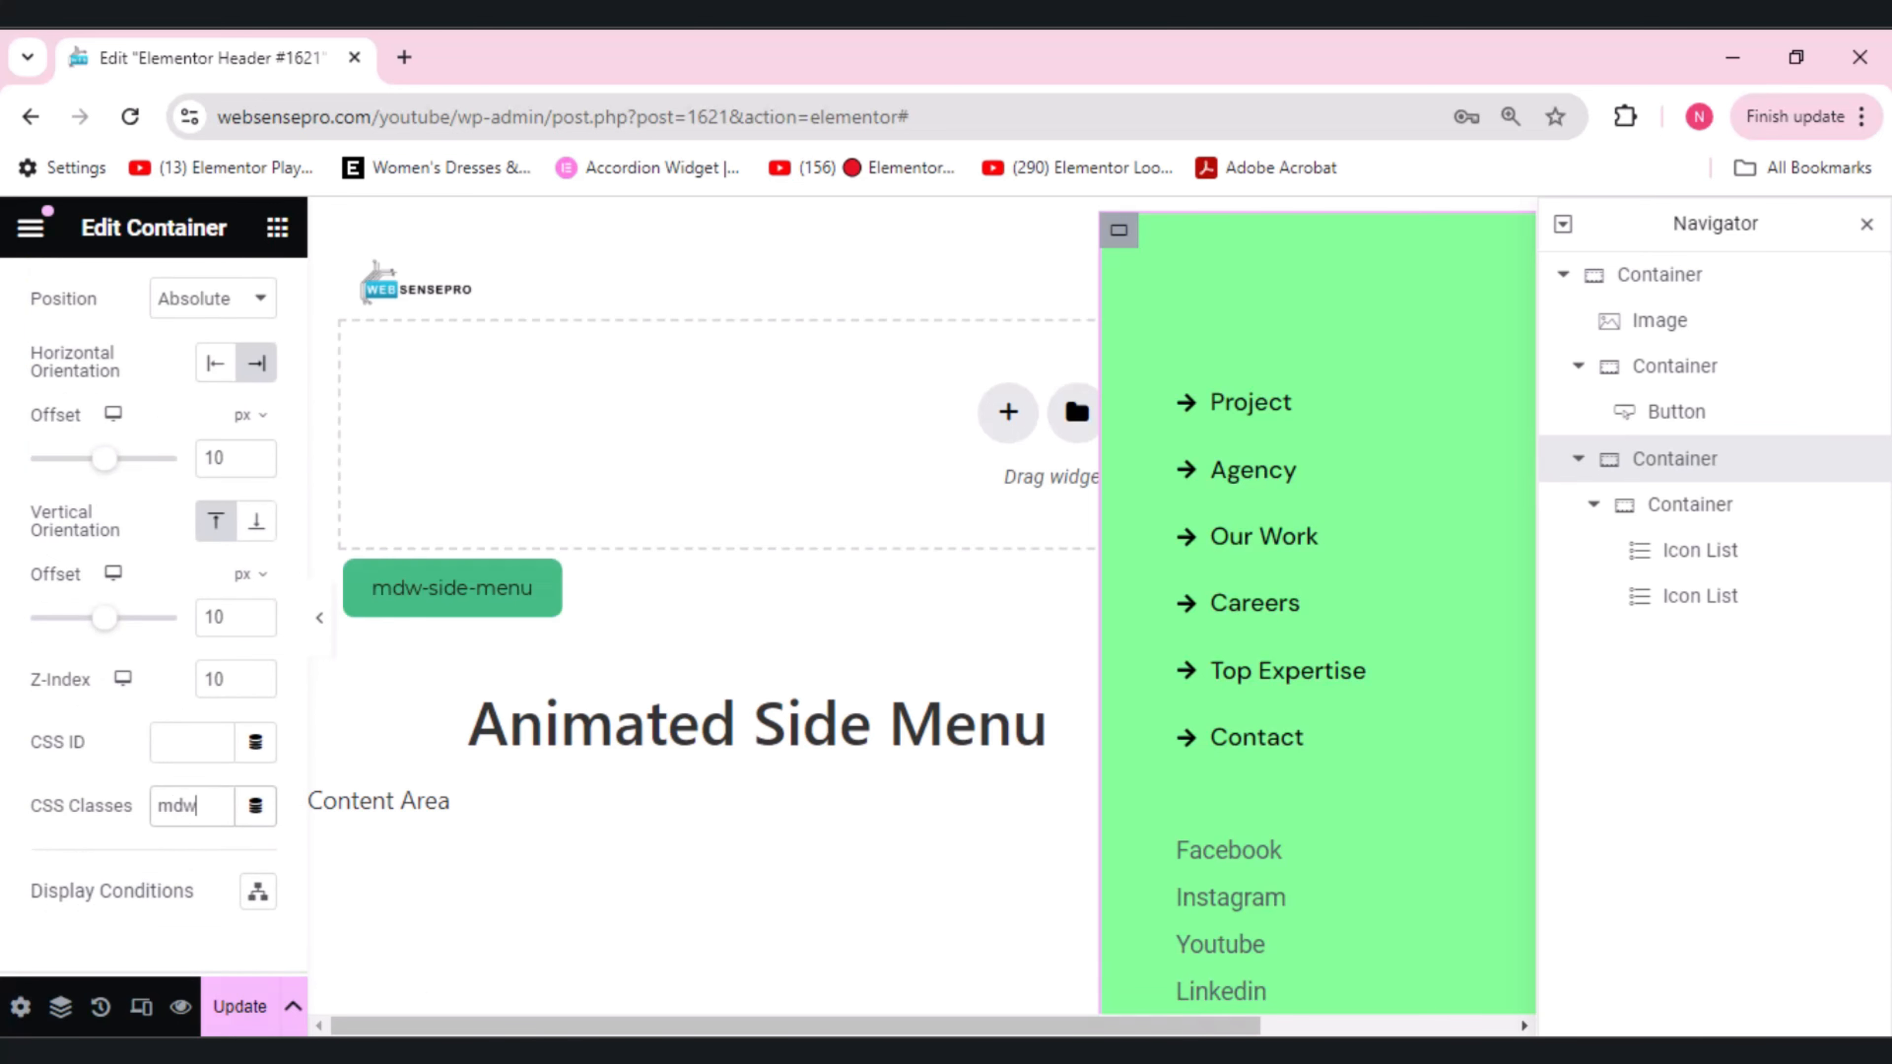
text(-si)
text(de-menu)
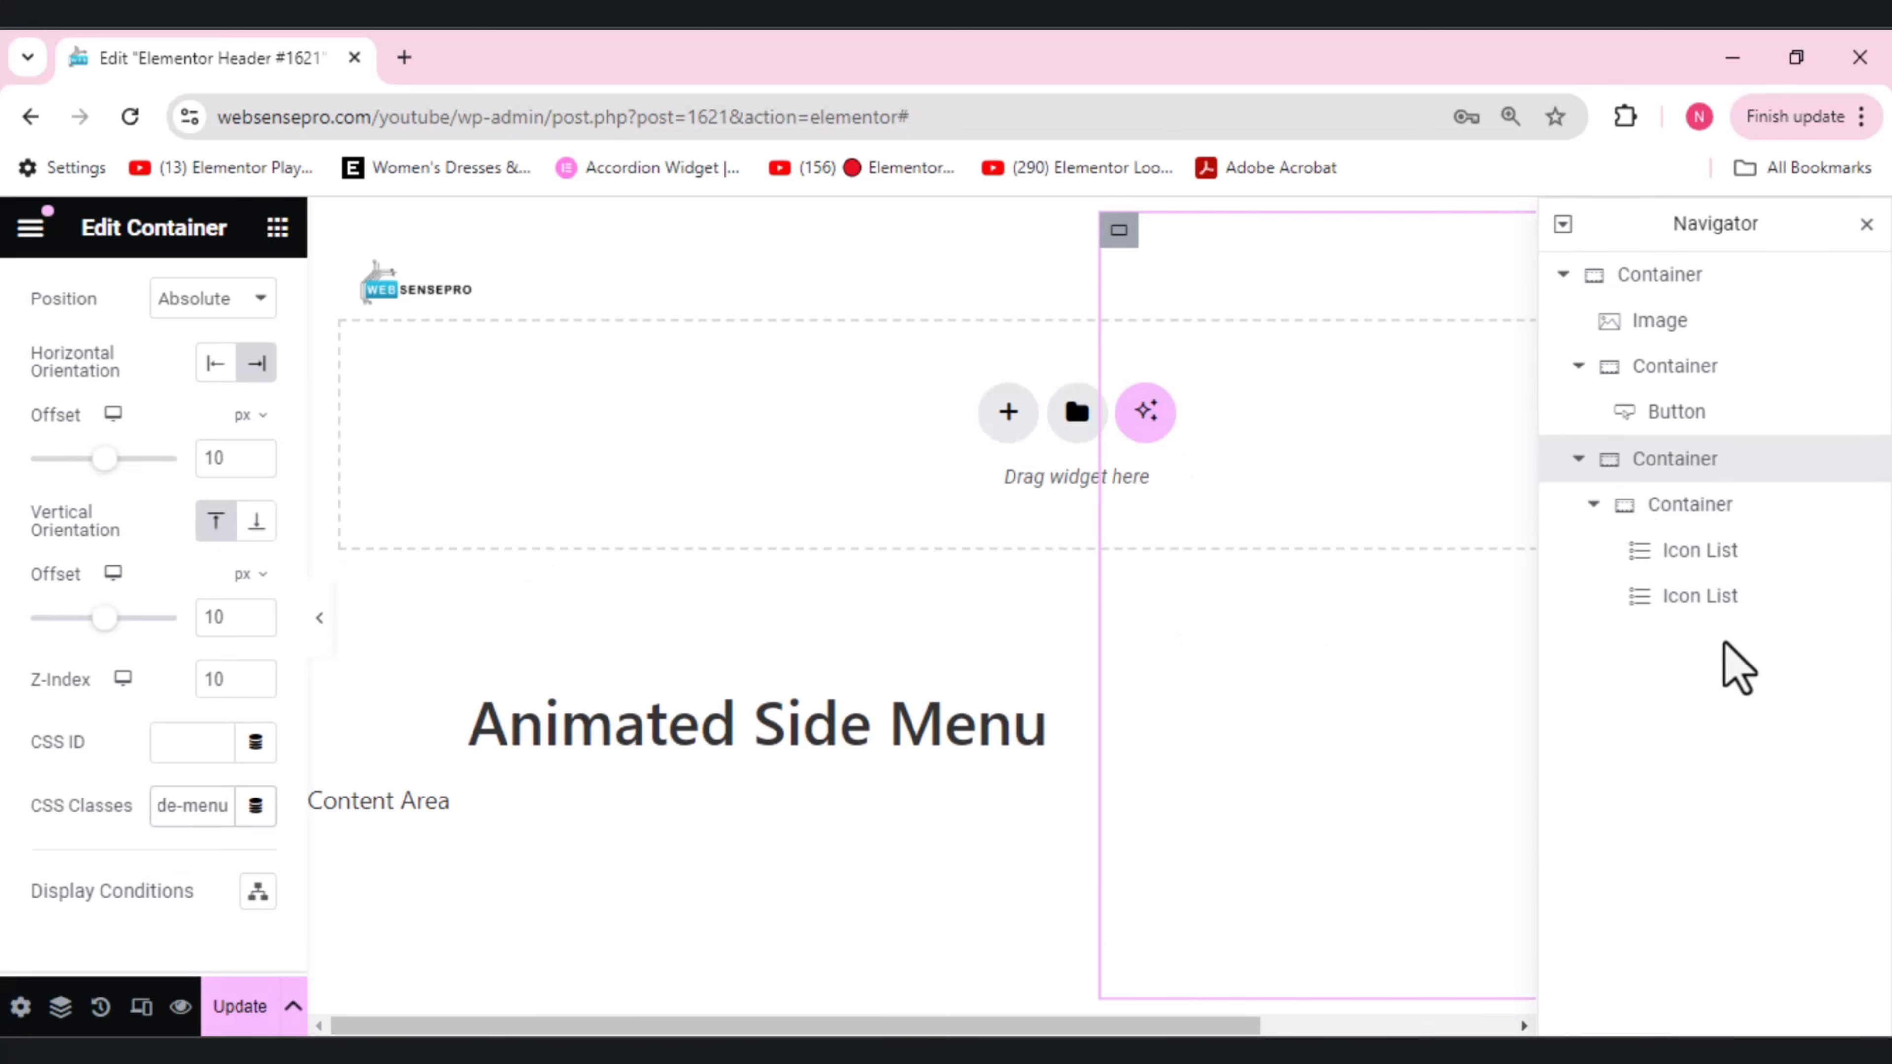
- Assign the CSS class mdw-side-menu-social to the social links Icon List
click(1712, 608)
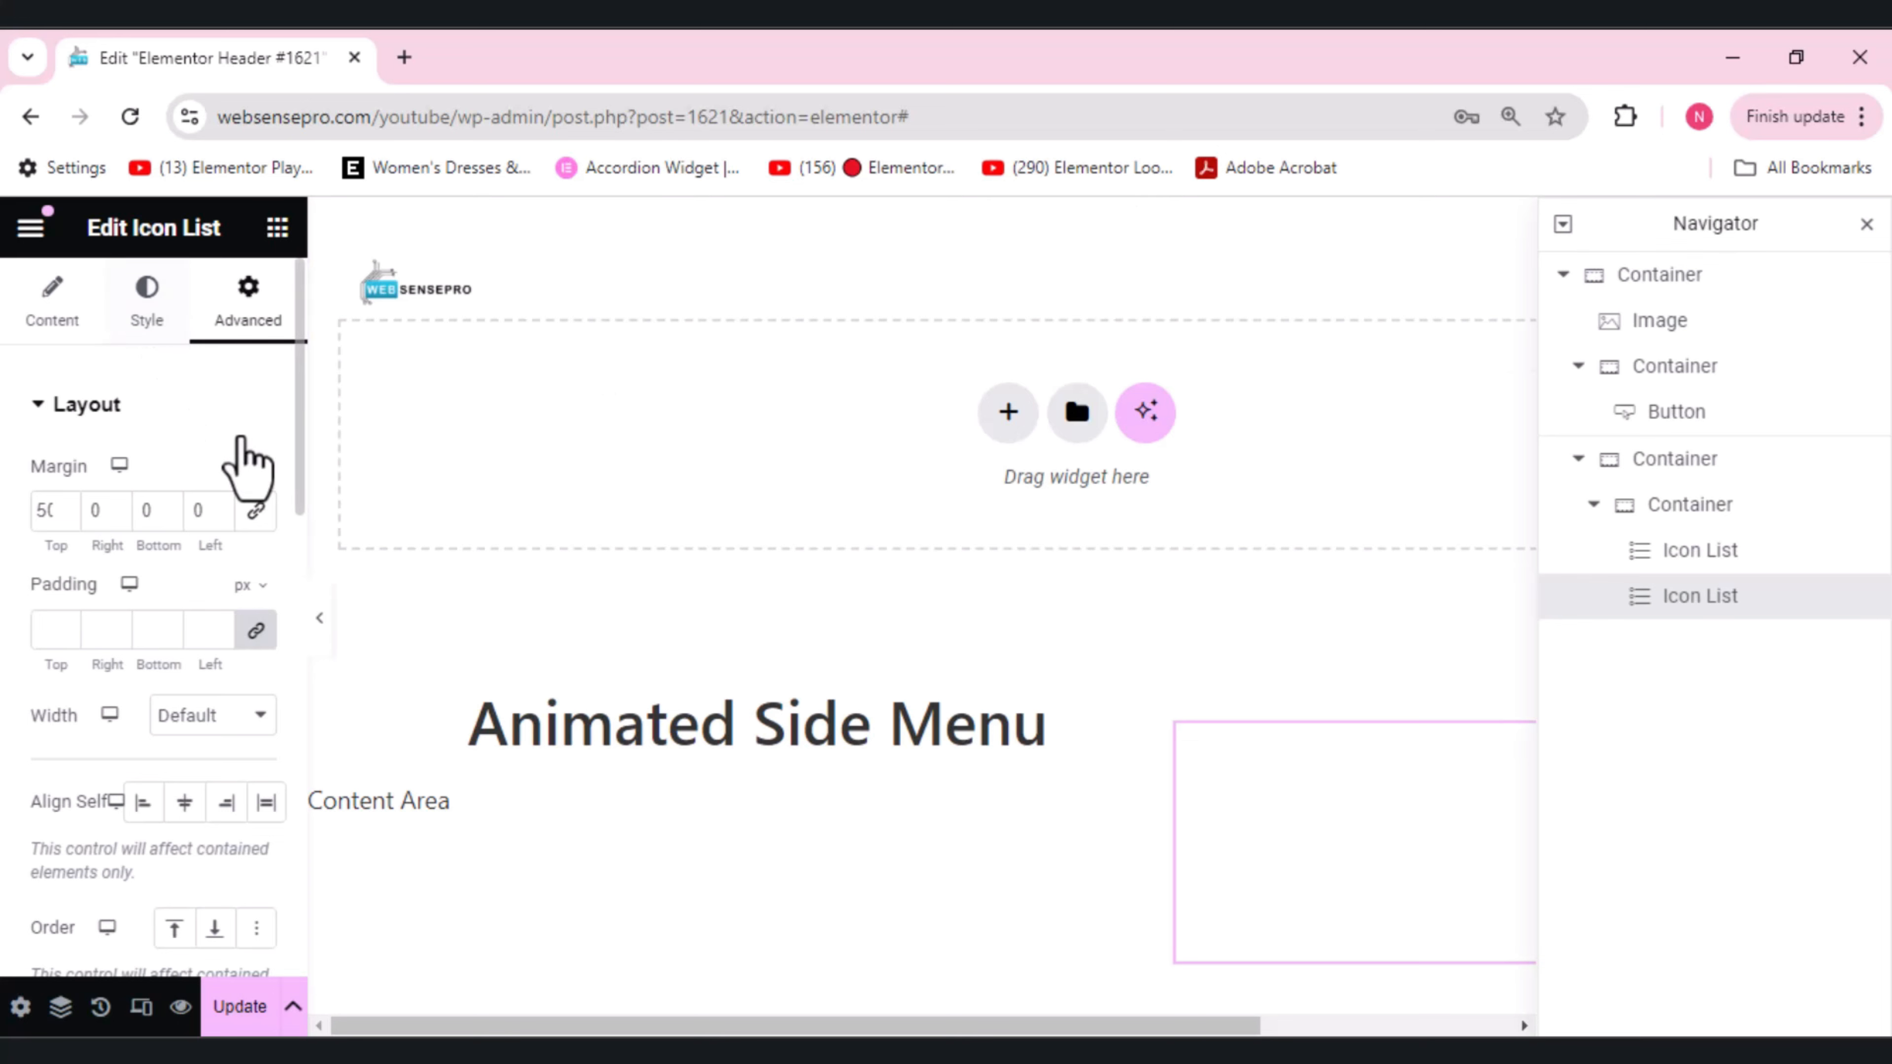
scroll(249, 465, down, 5)
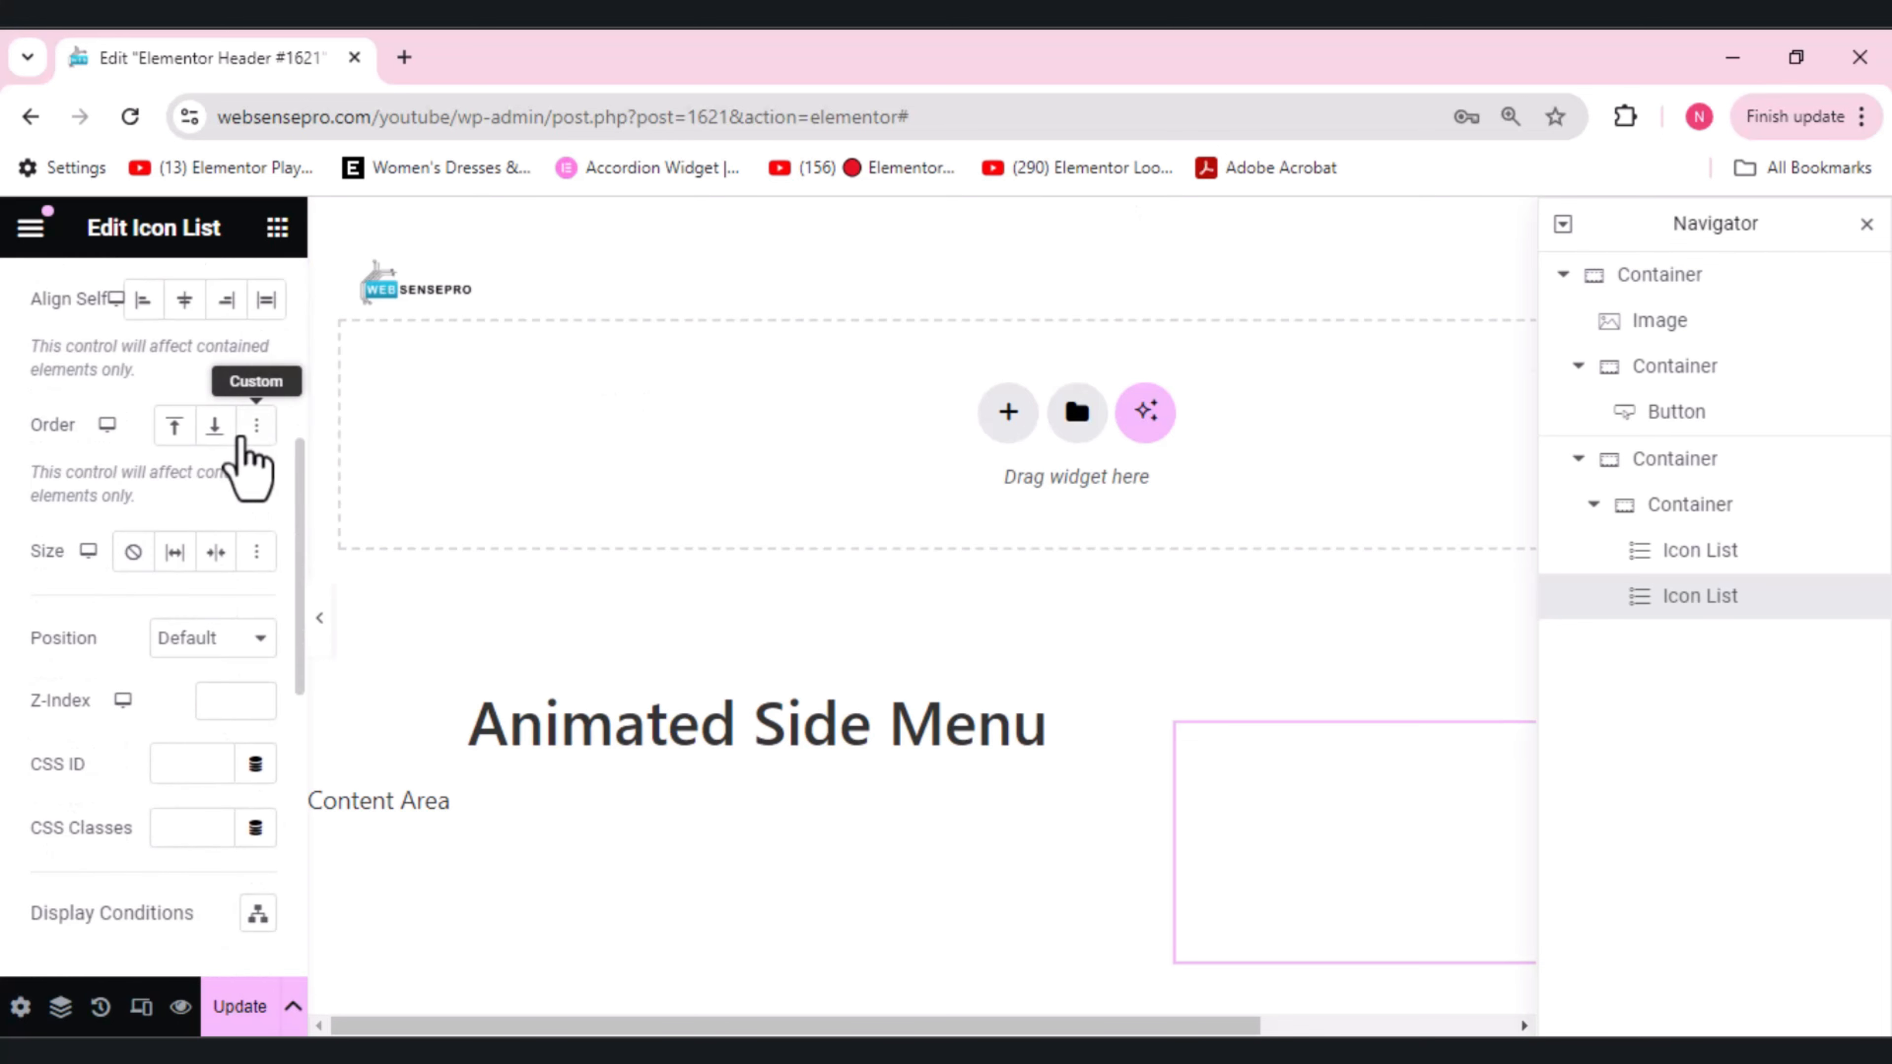
scroll(250, 466, down, 2)
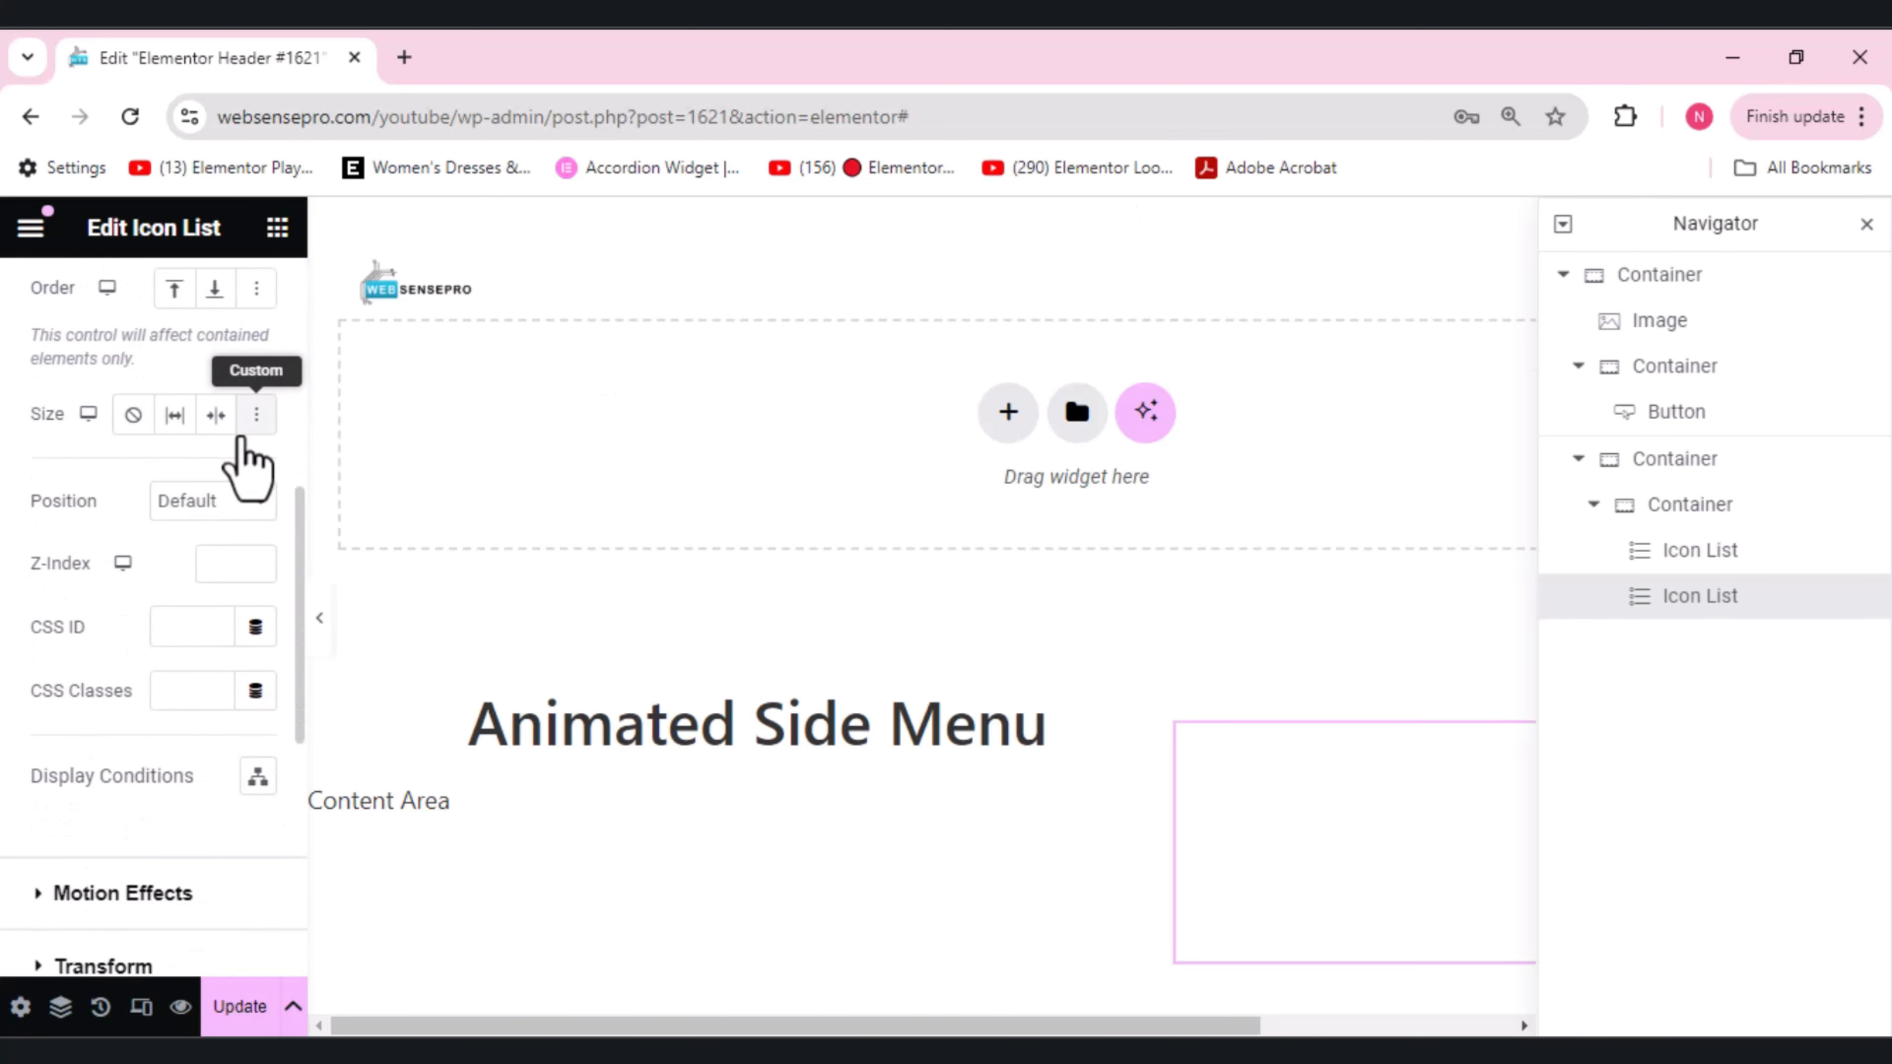
click(183, 696)
text(m)
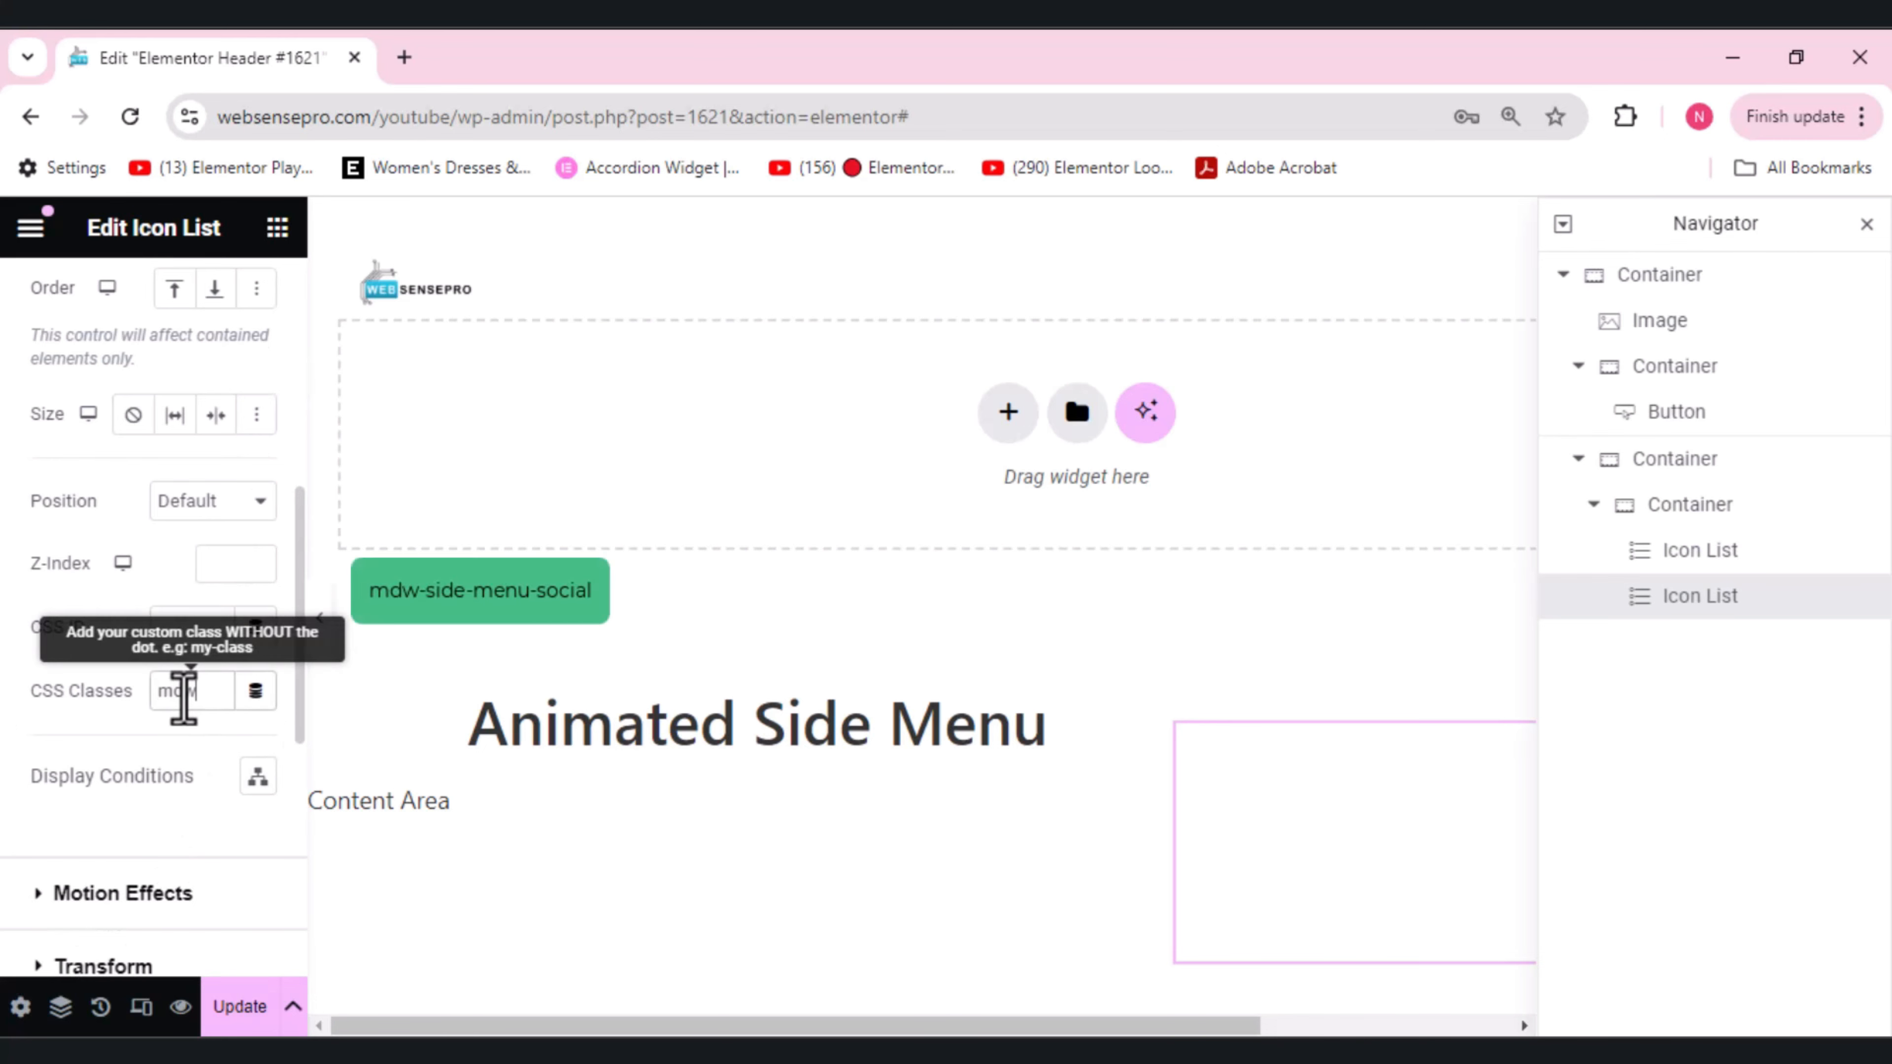
text(dw)
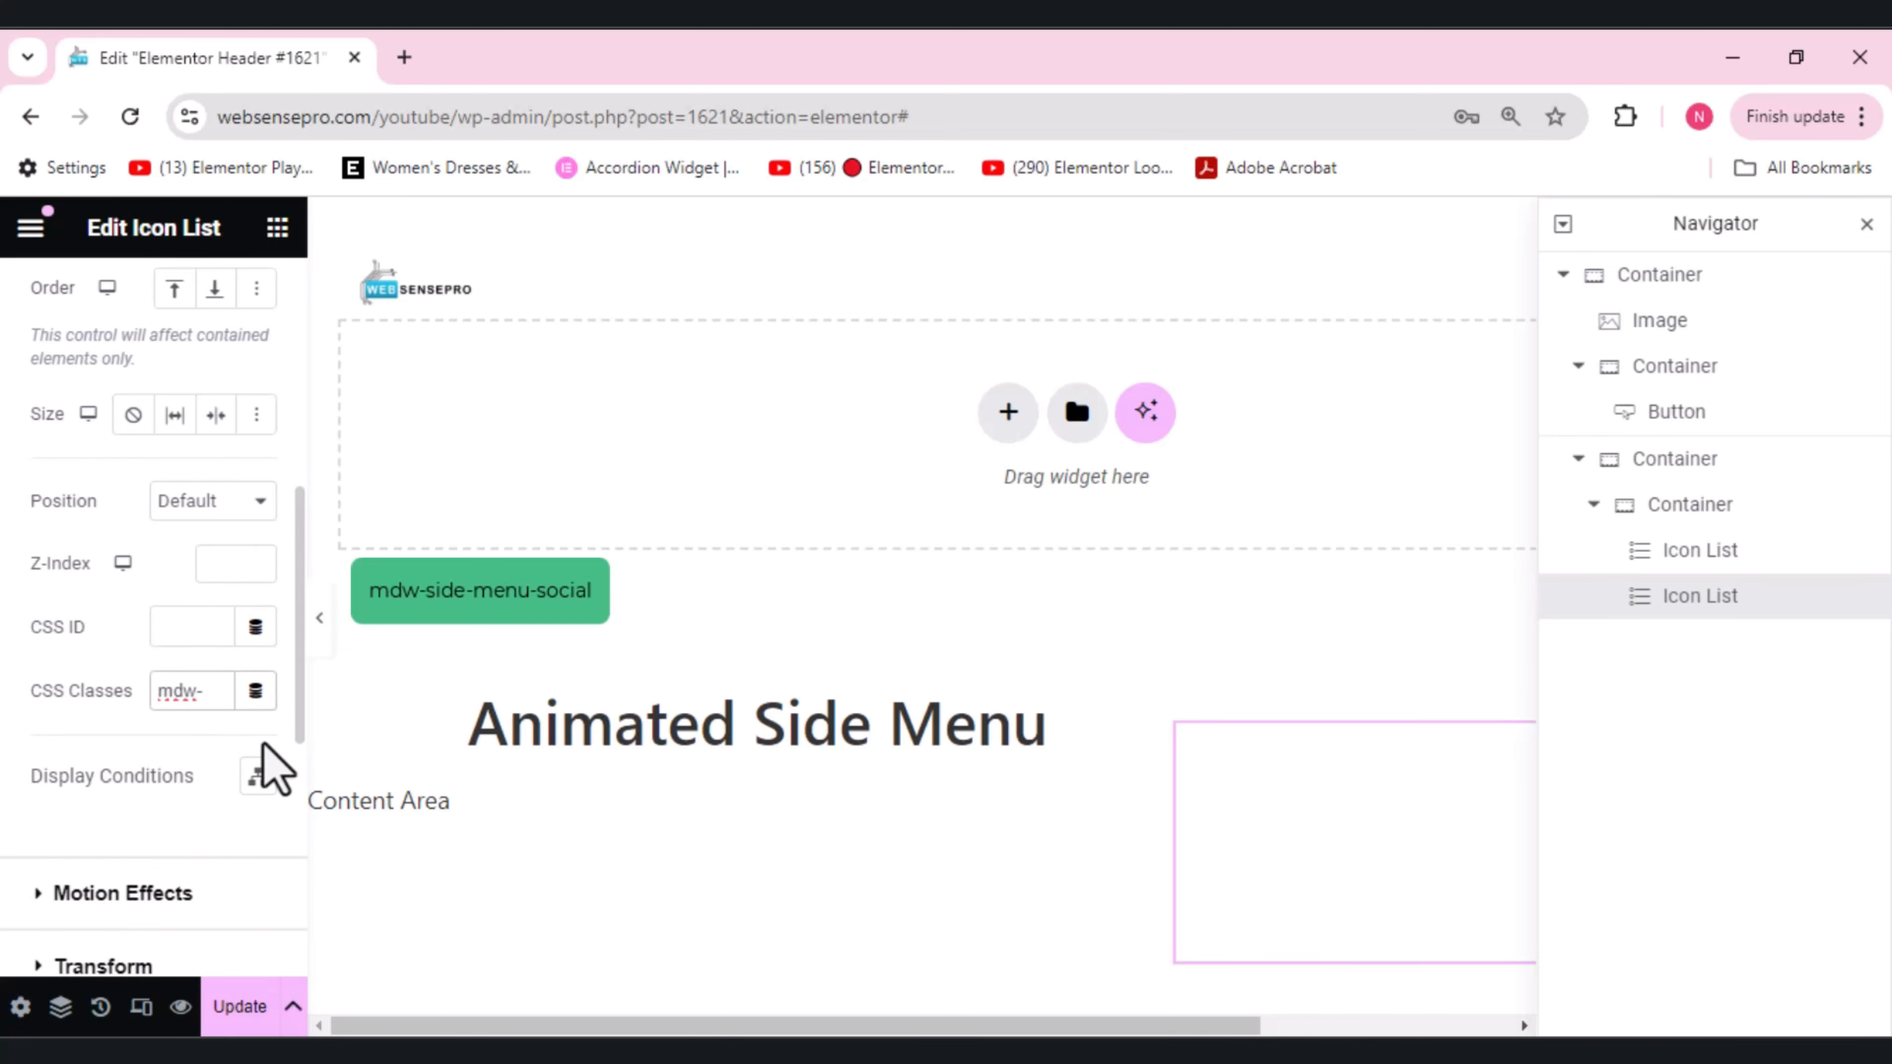
text(-side-menu-s0cial)
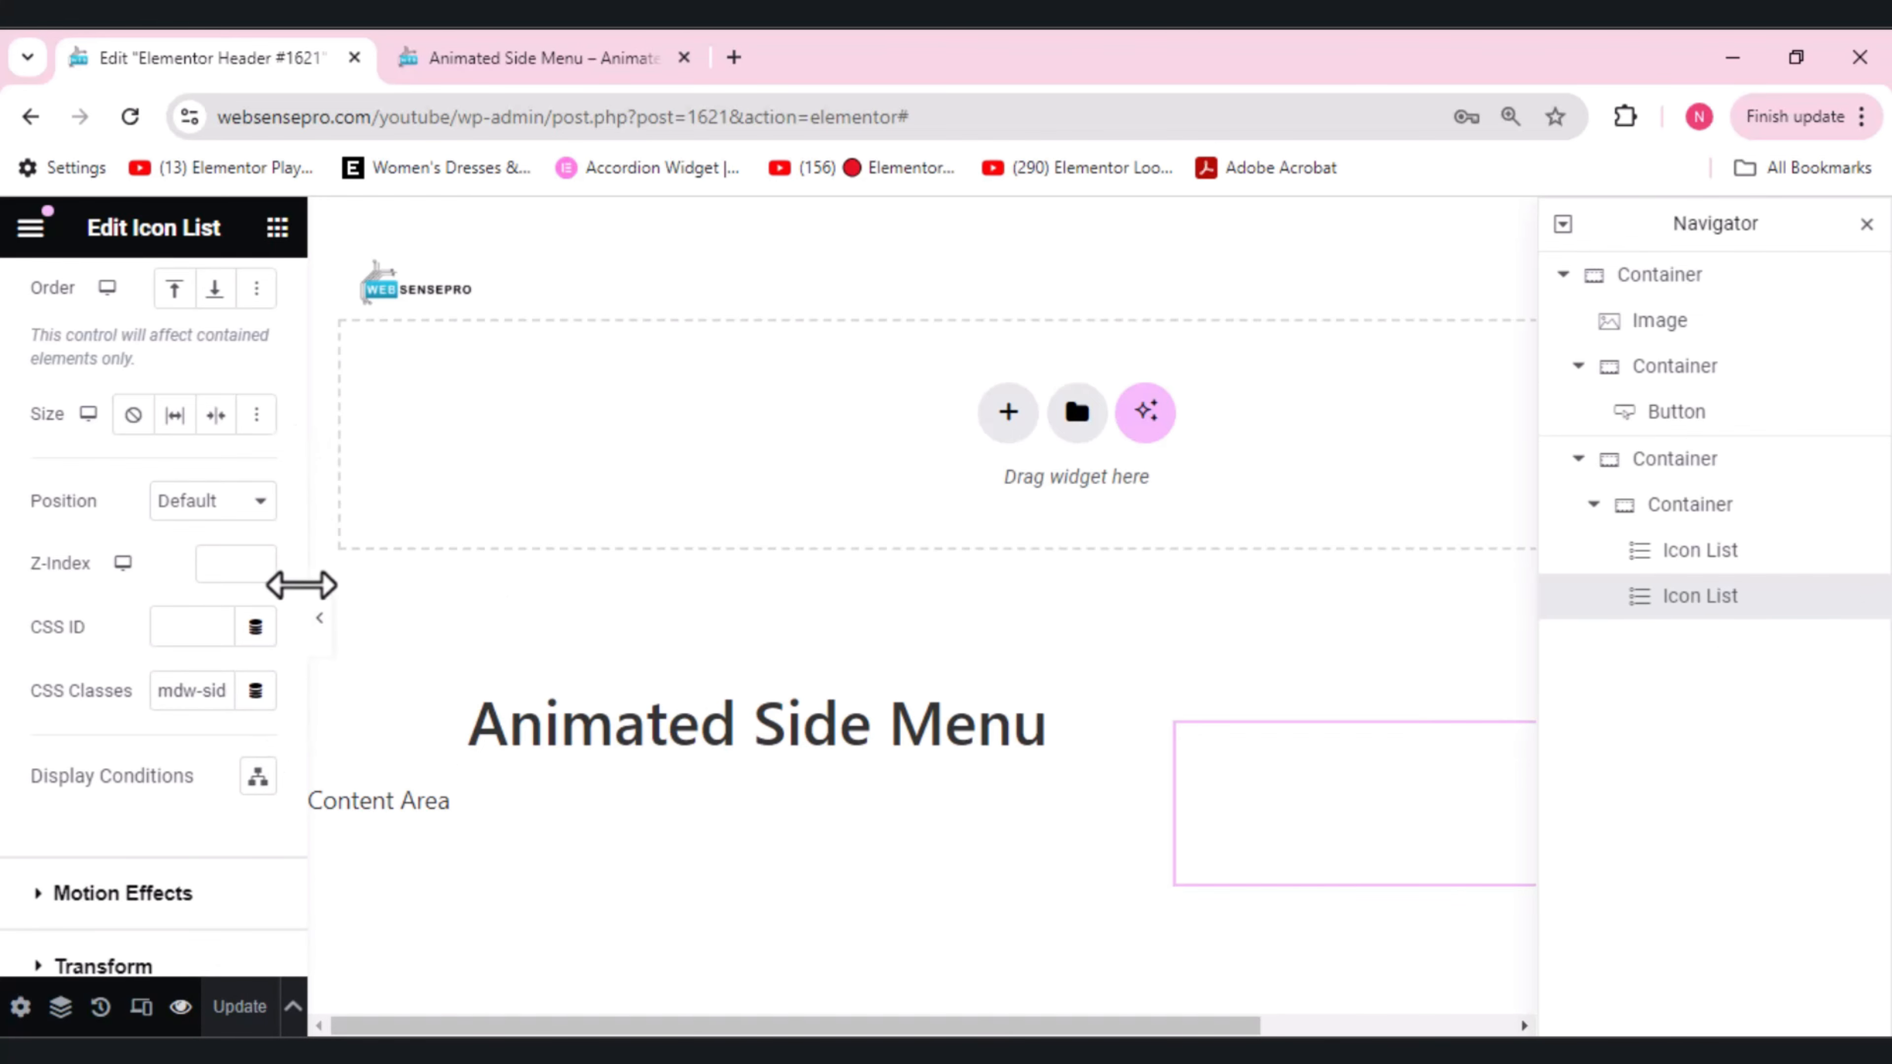
- Set the normal text color of the social links Icon List to #0A0A0A
drag(298, 570, 304, 240)
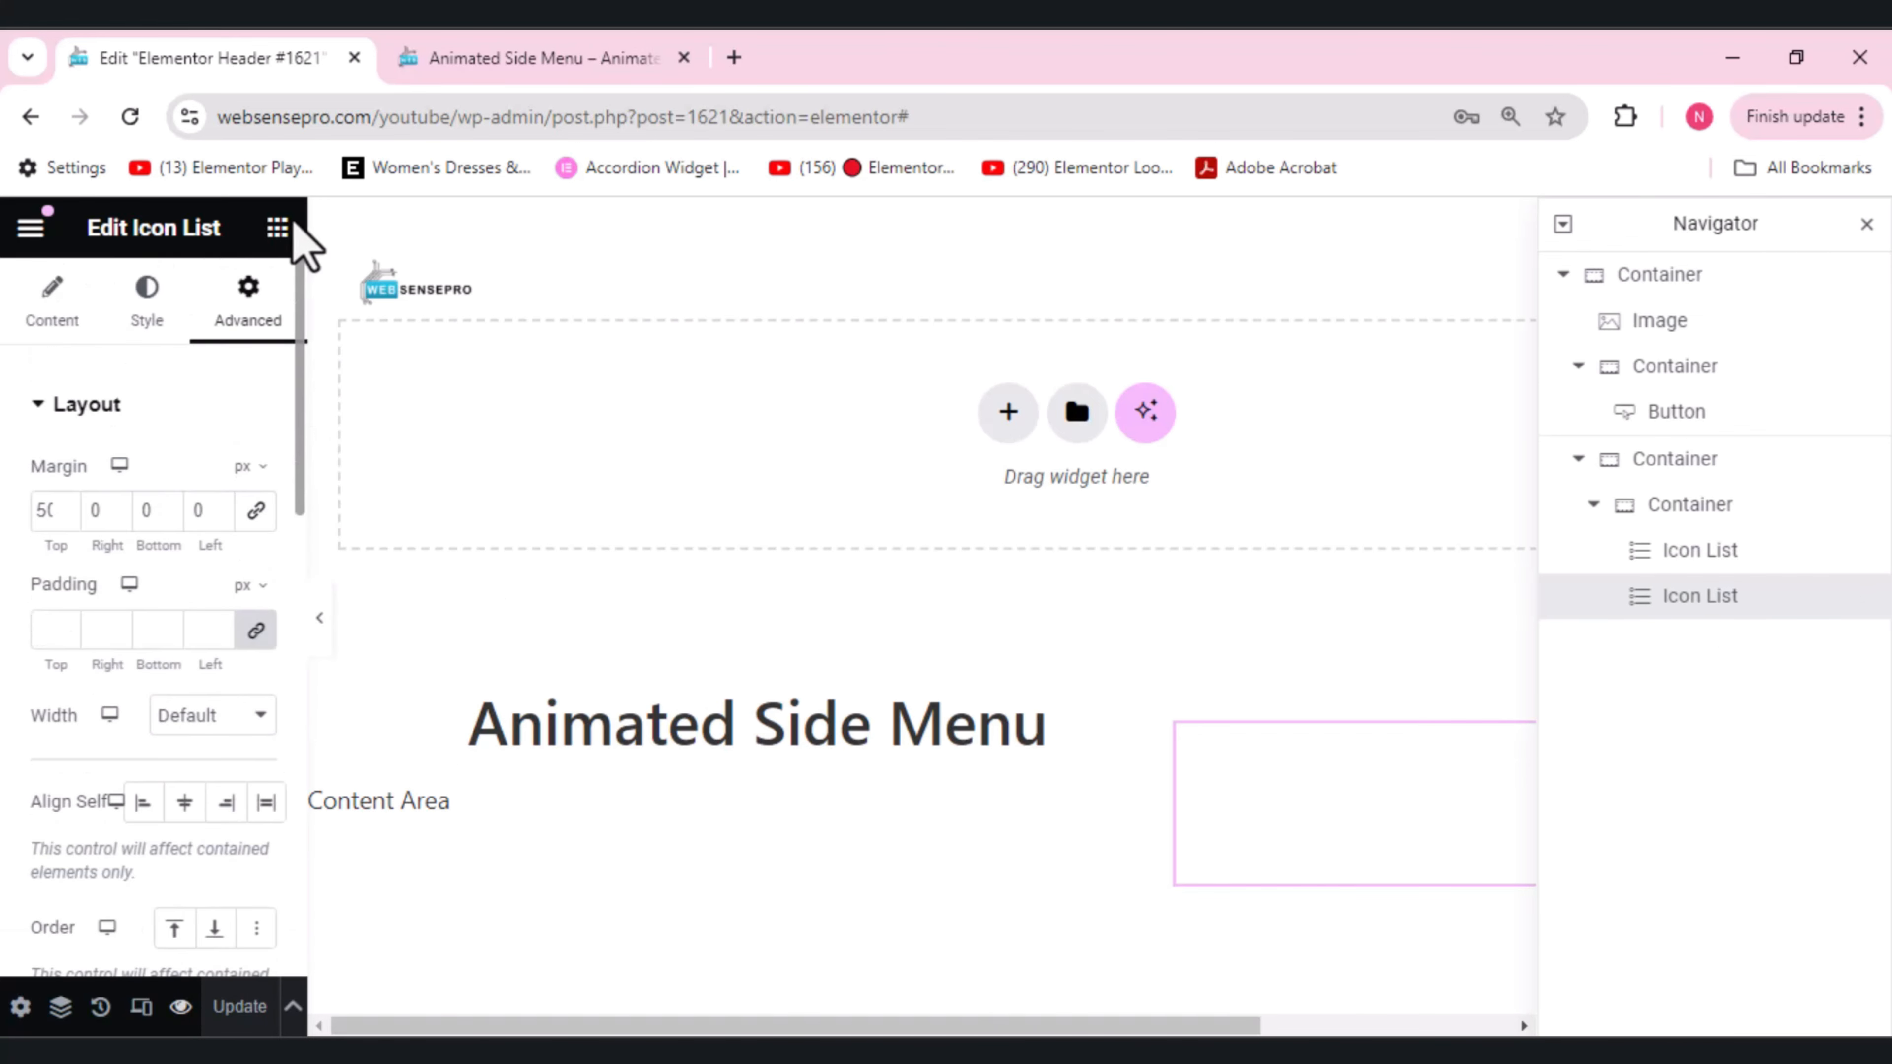
click(146, 333)
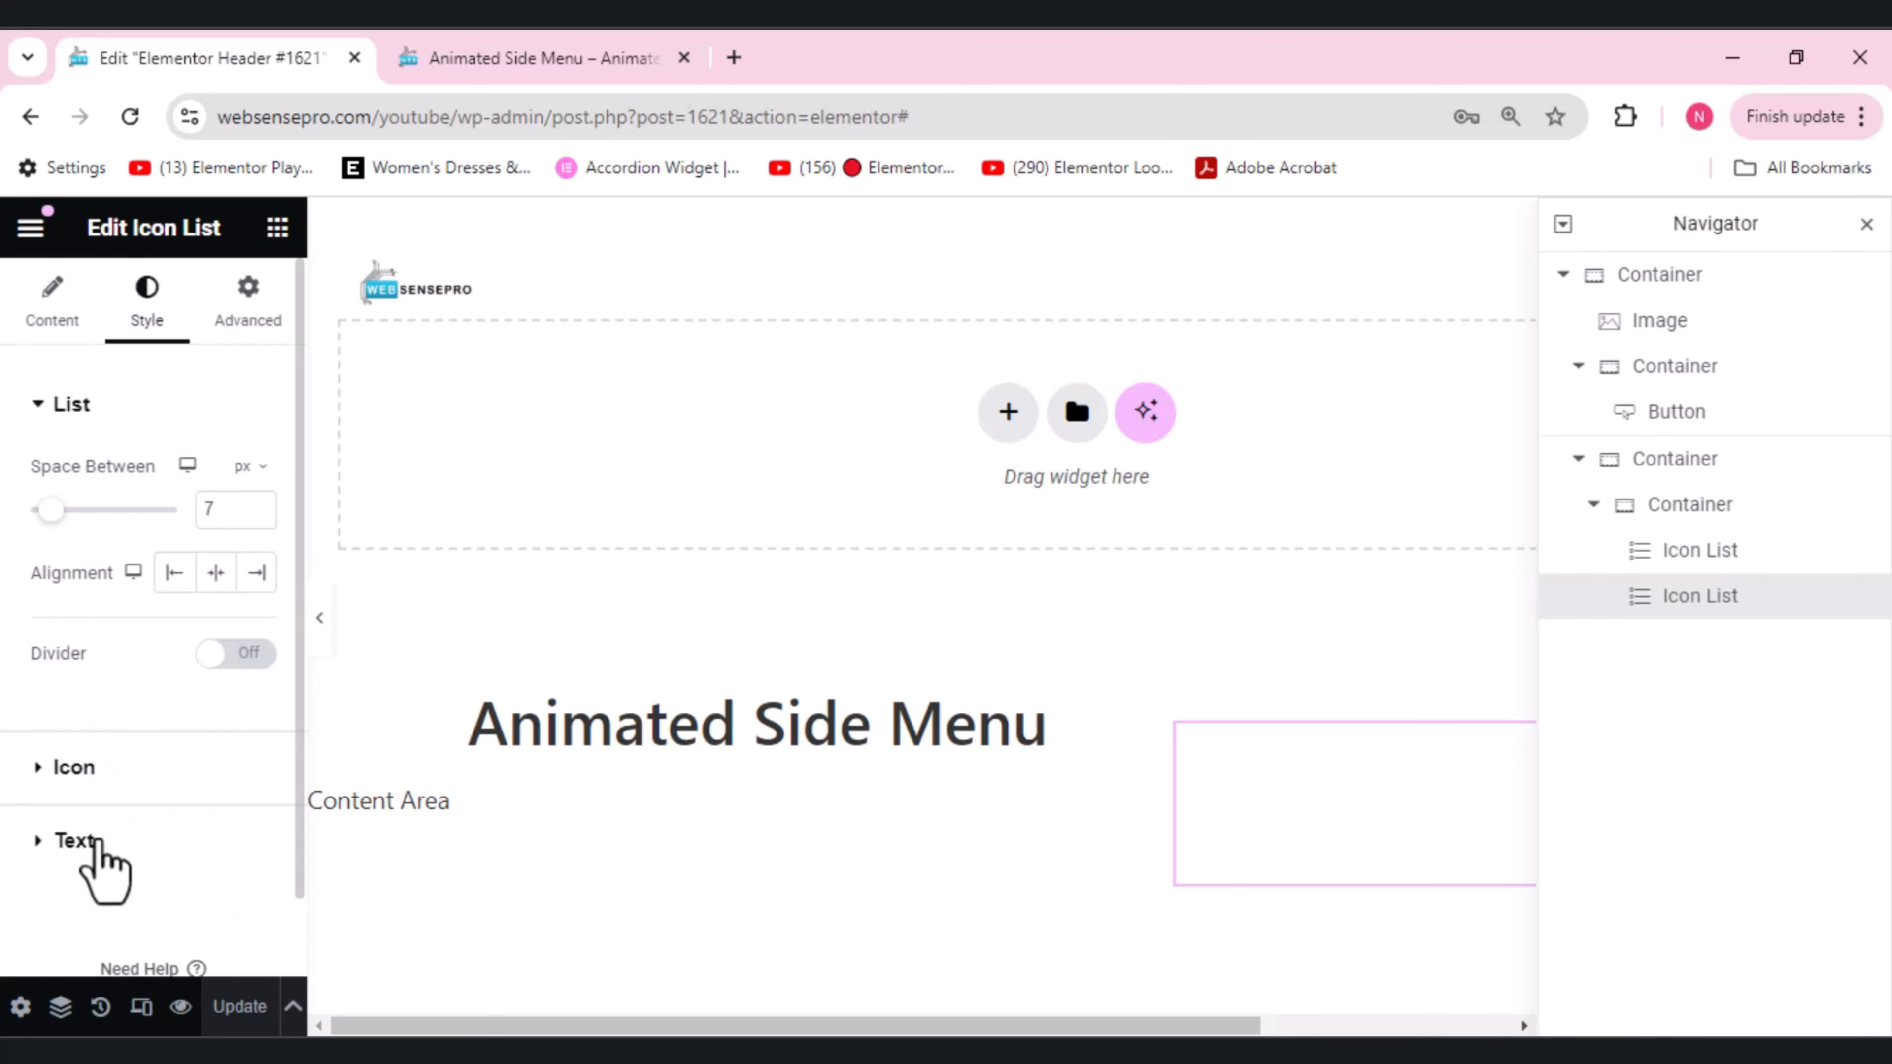
click(81, 841)
click(256, 814)
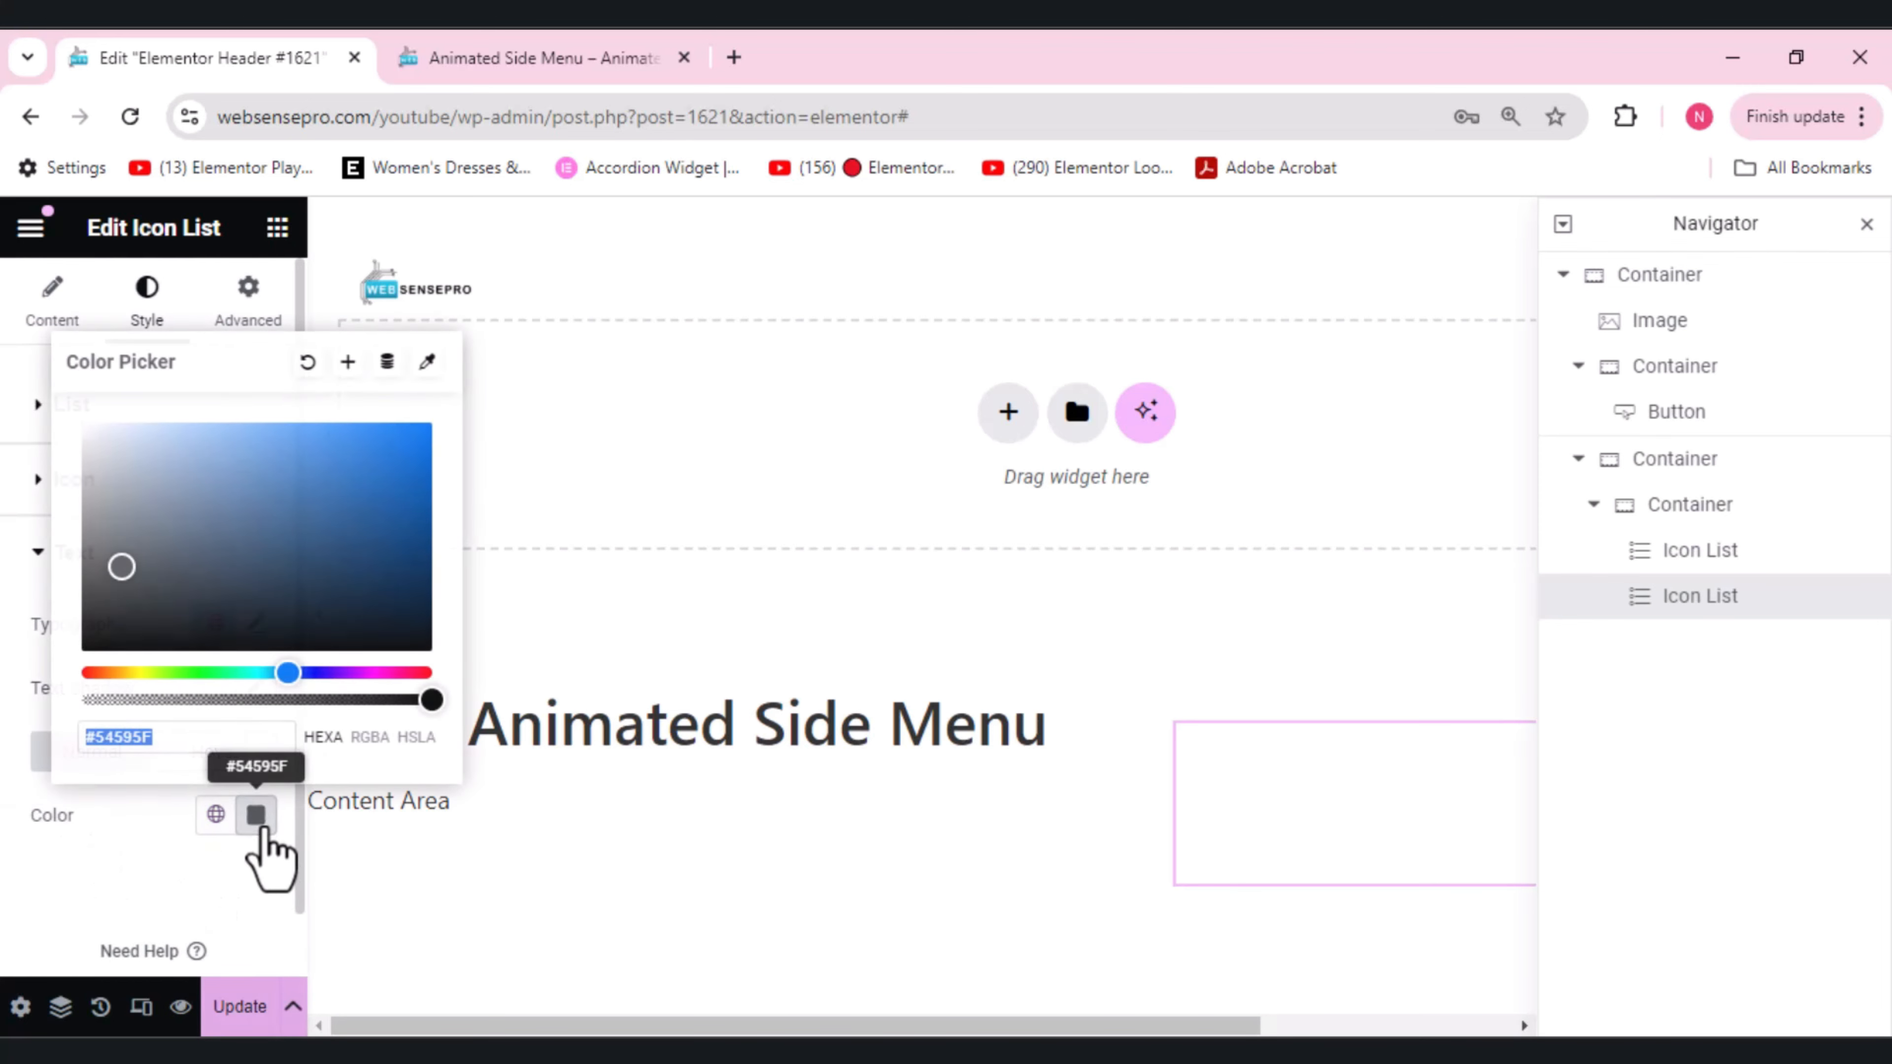
text(#0A0A0A)
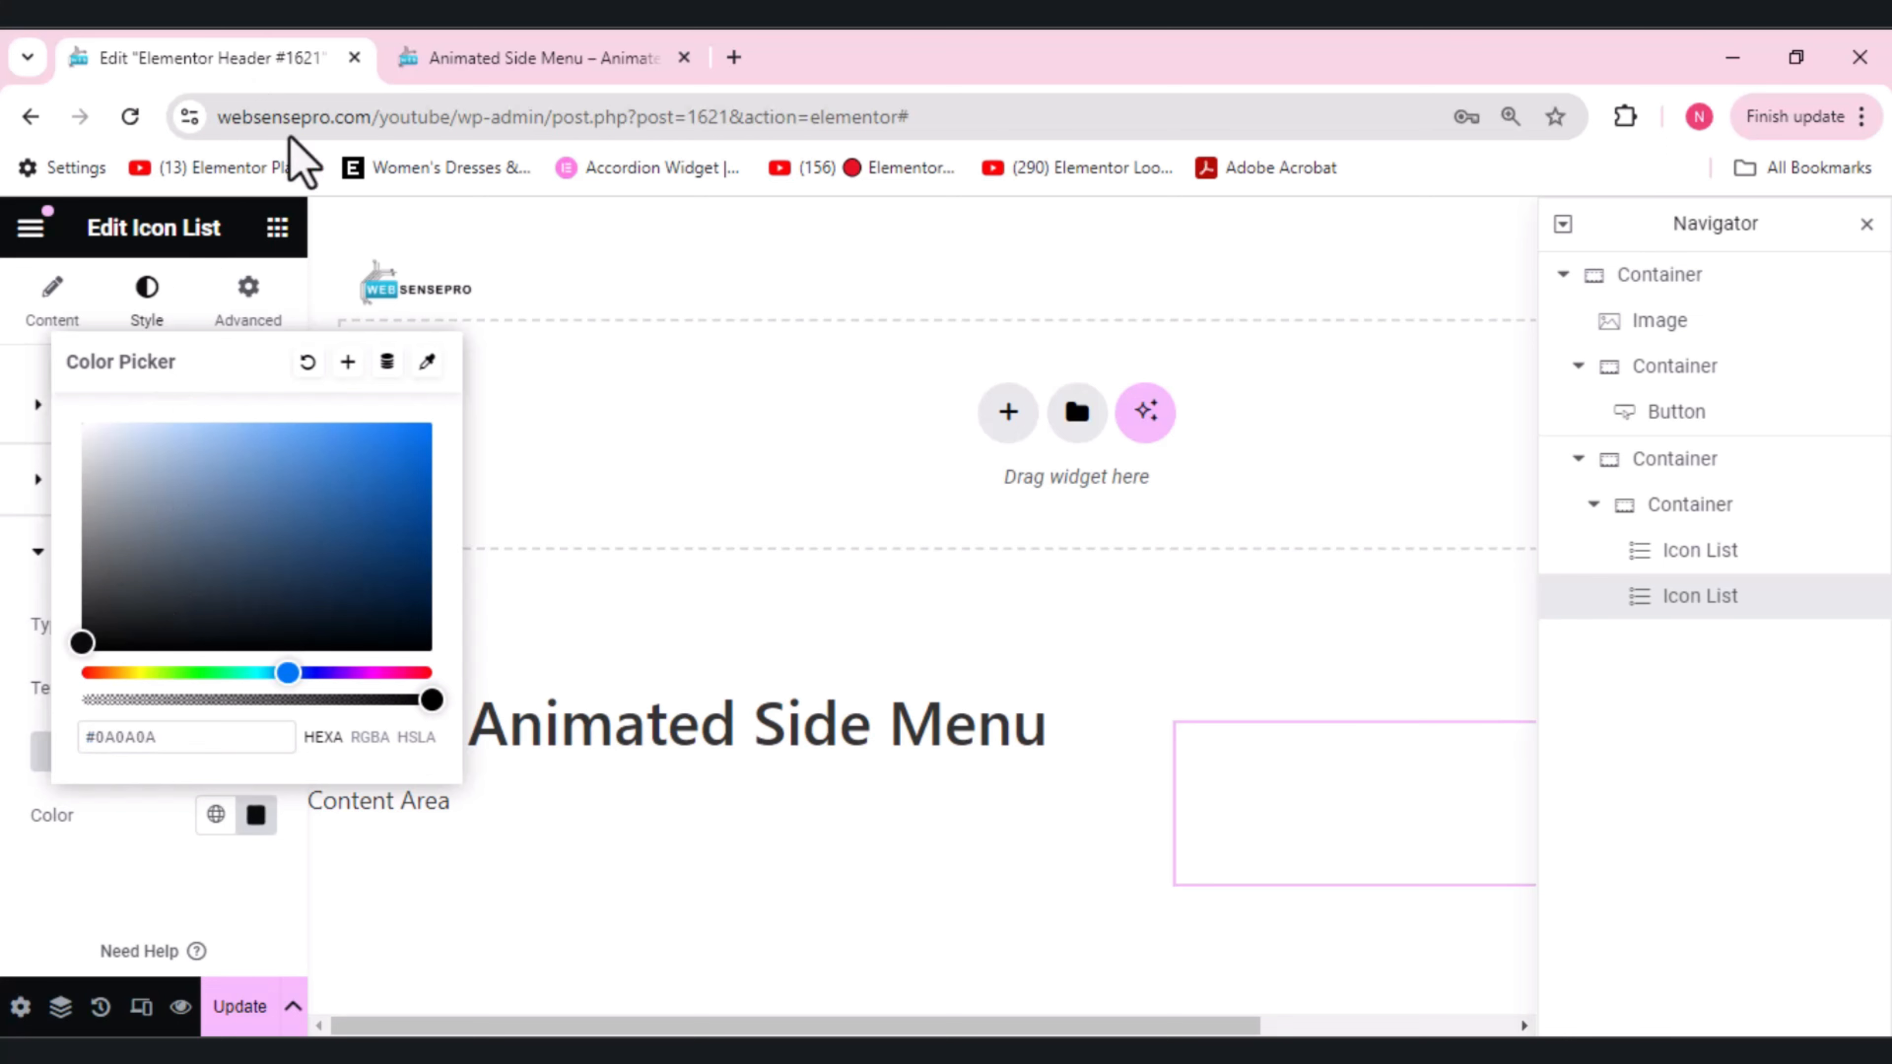
click(582, 634)
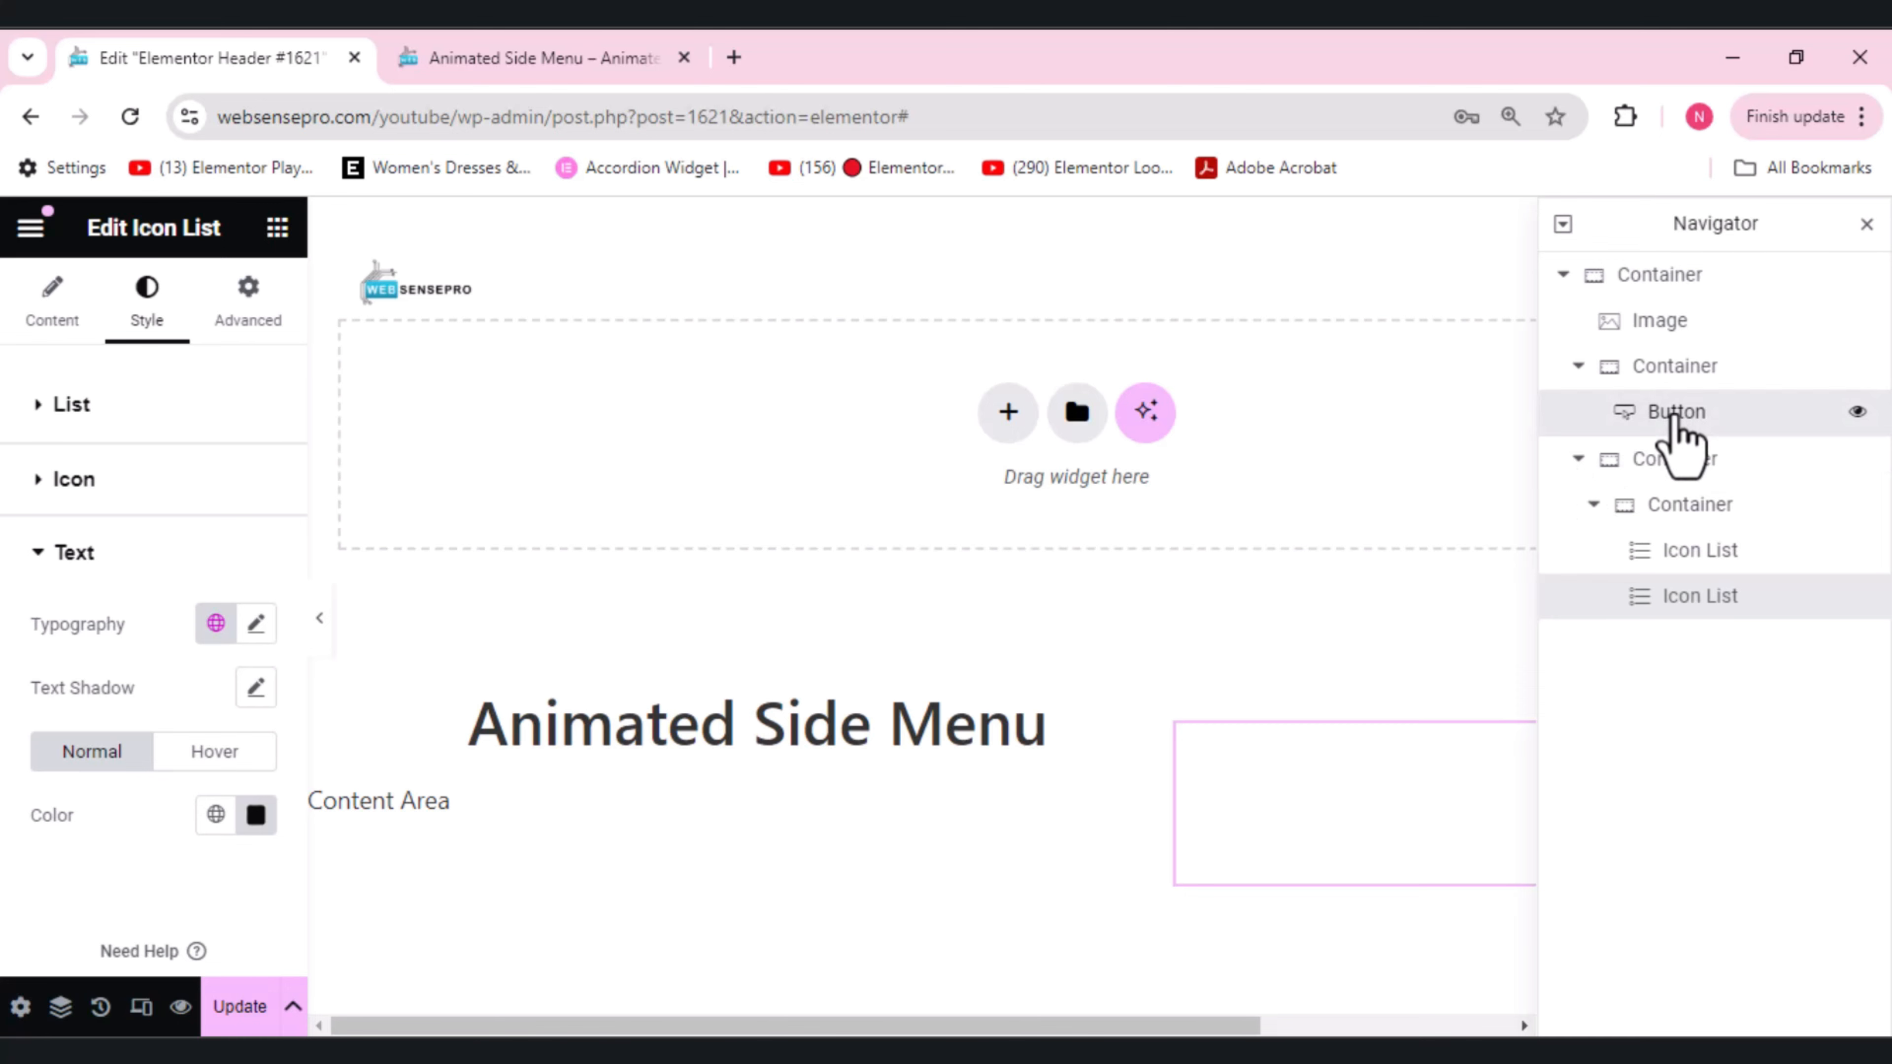
- Duplicate the MENU button inside its container
click(1676, 412)
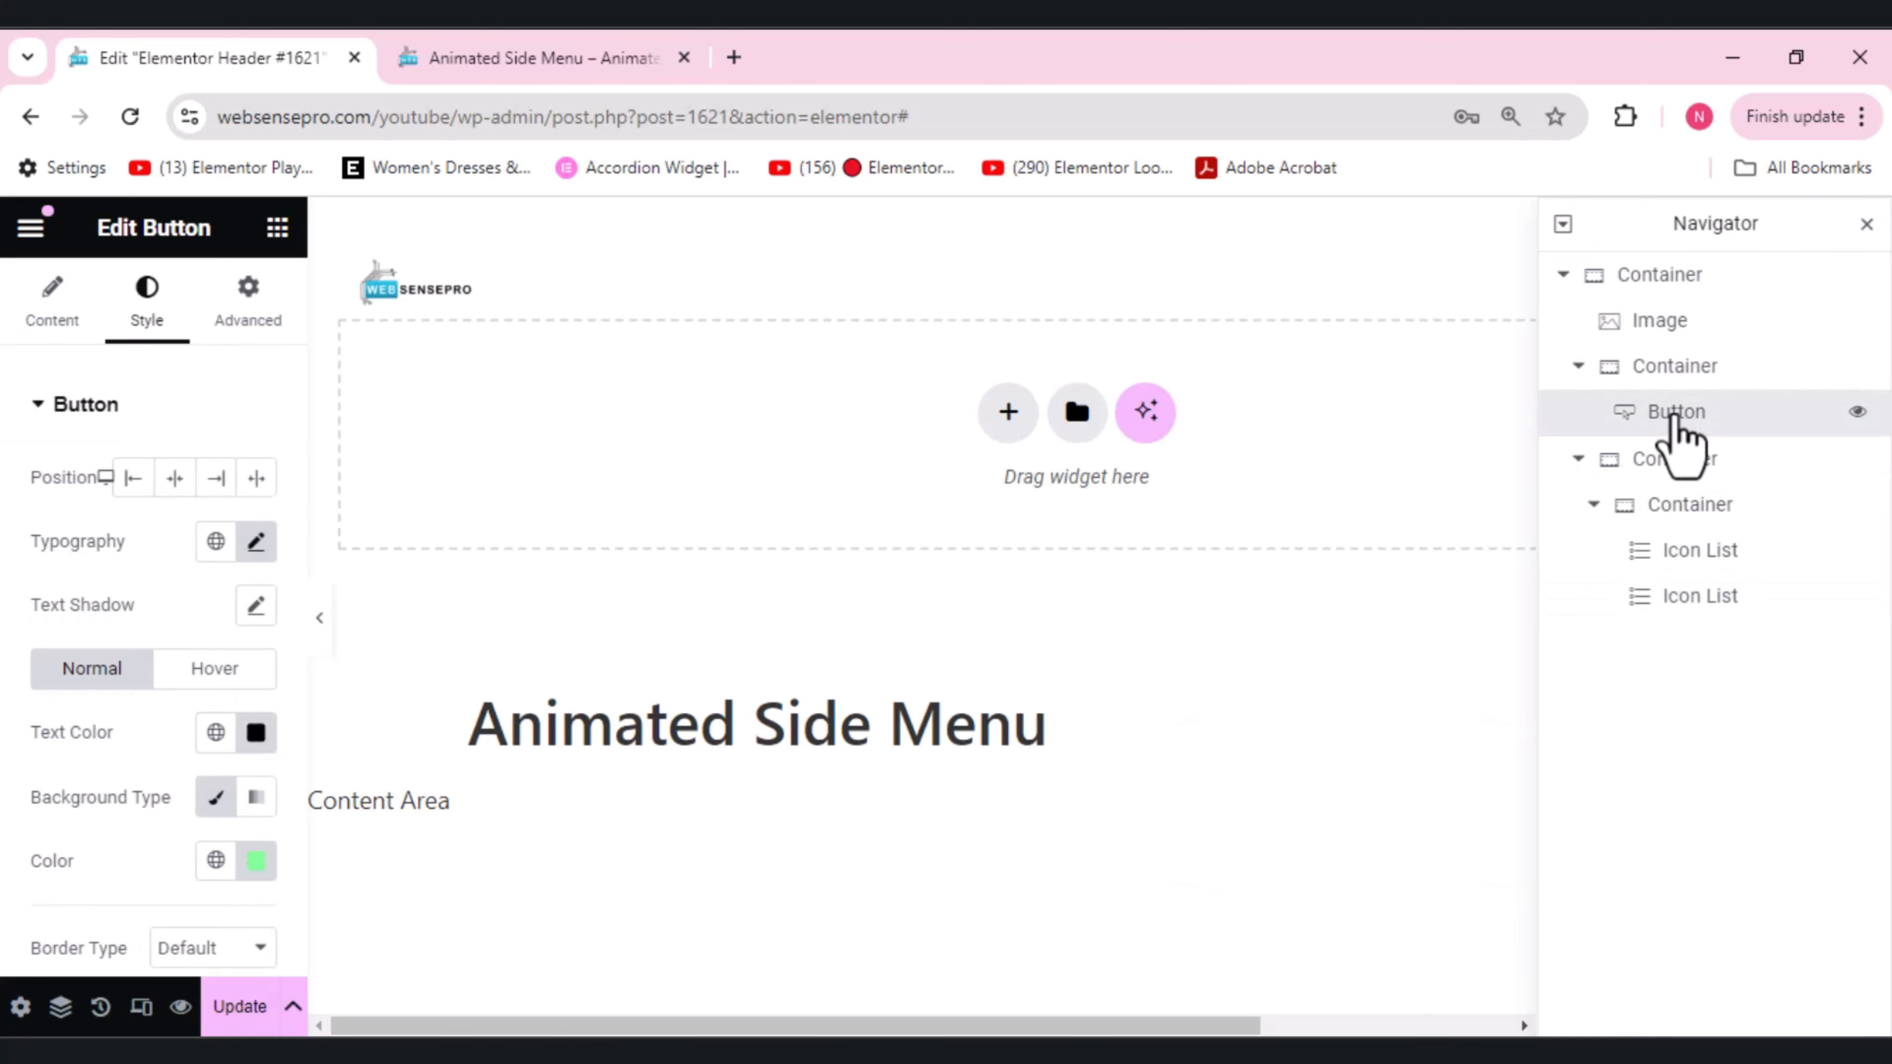
right_click(1675, 418)
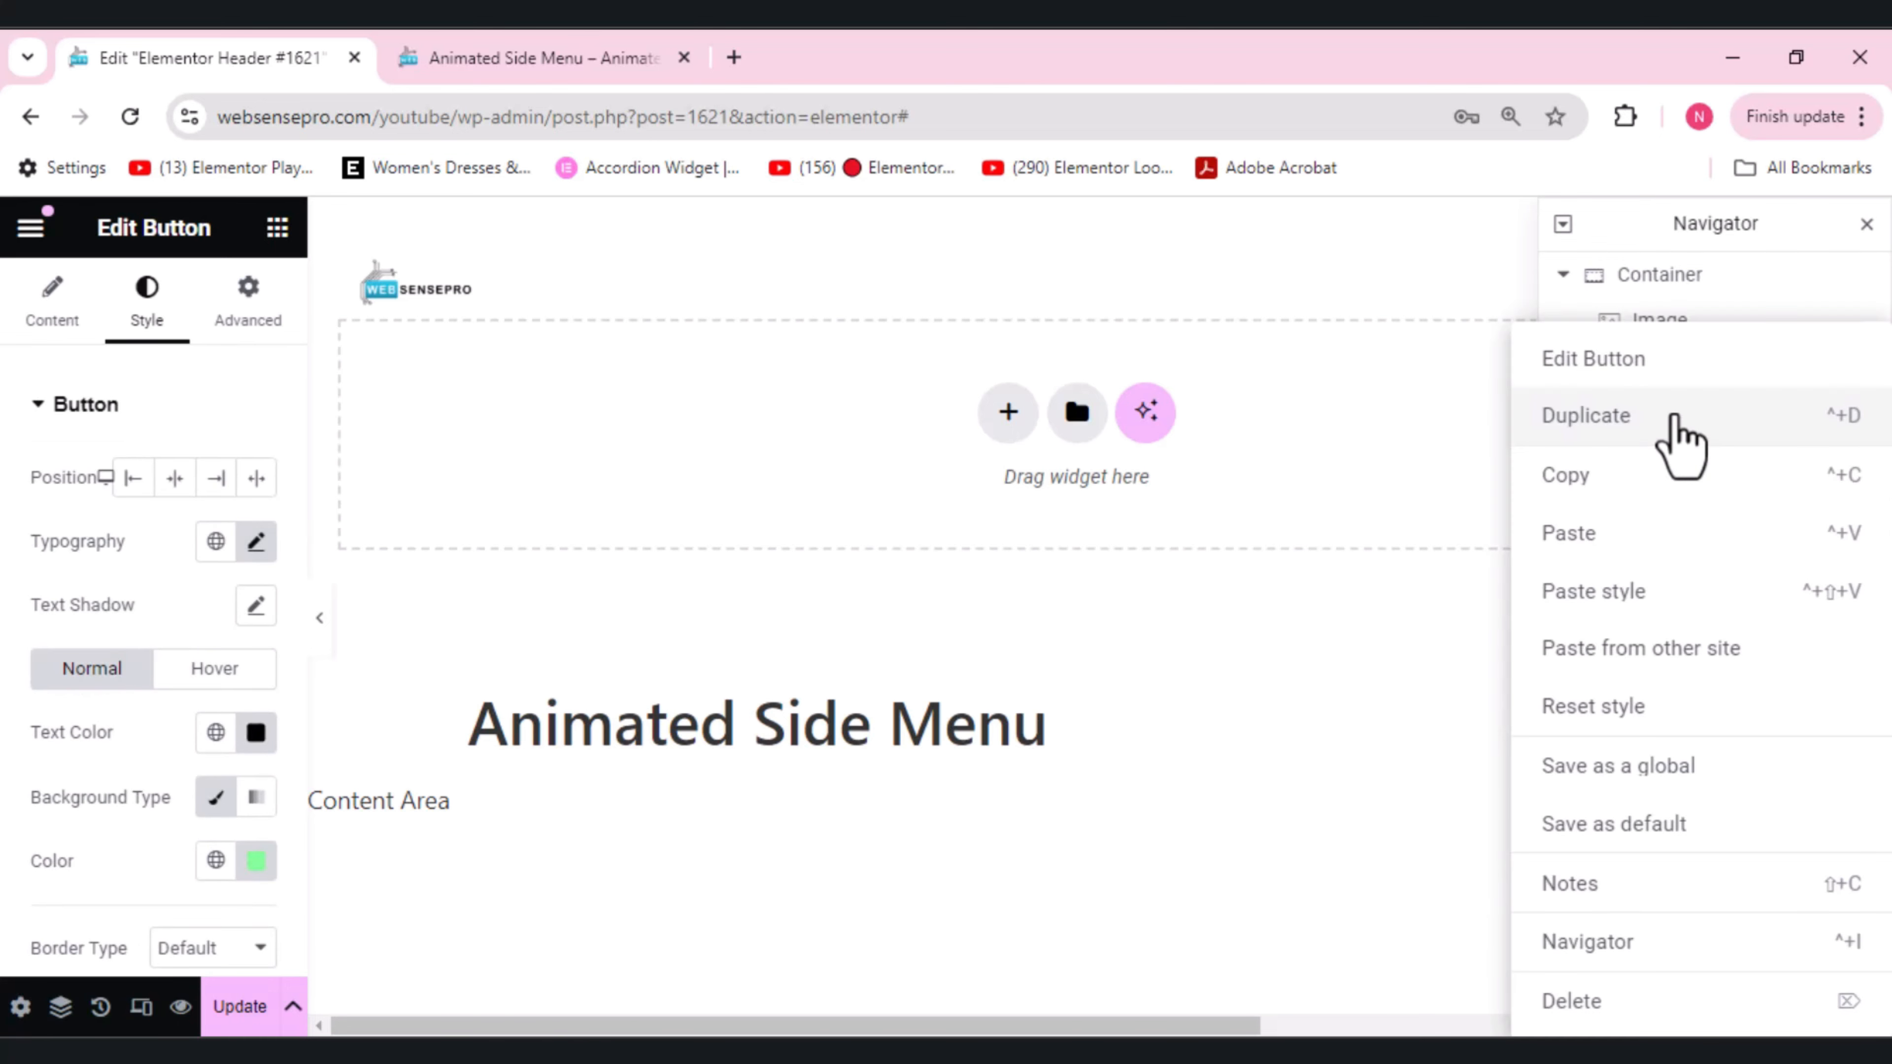
click(1609, 436)
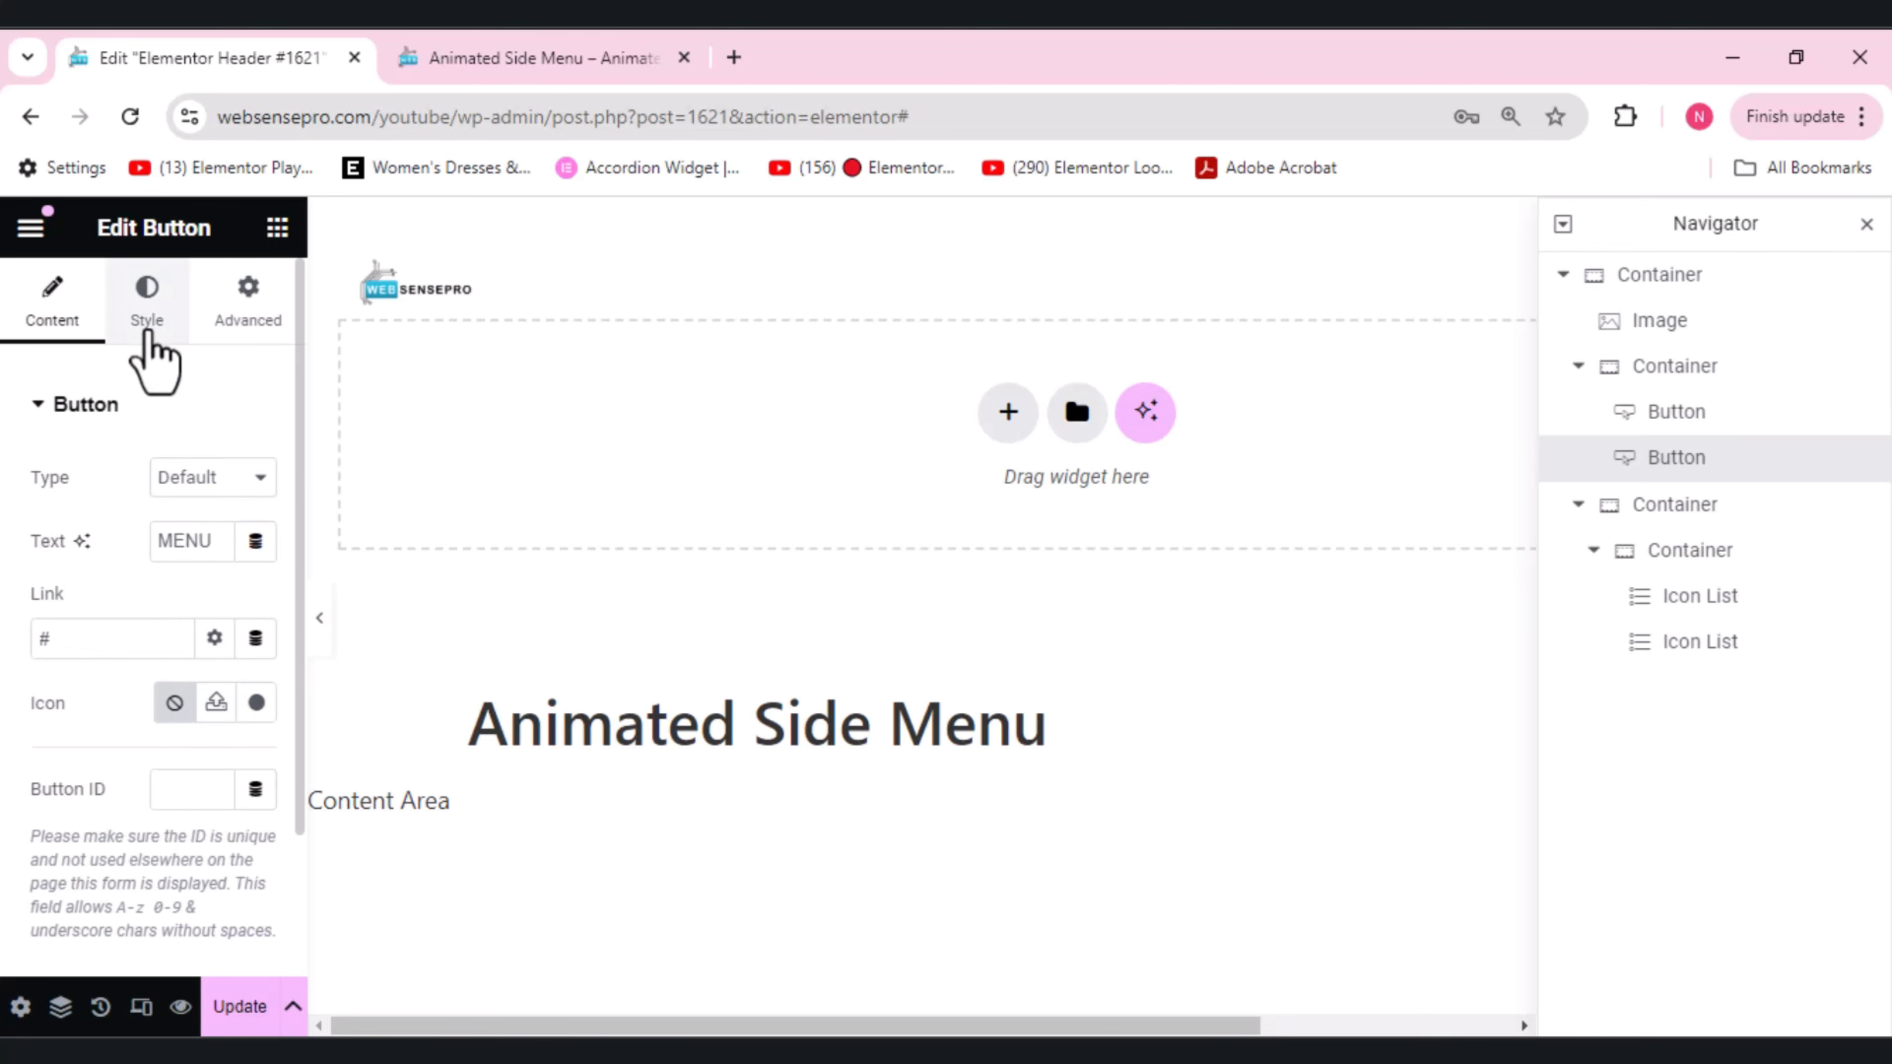
- Set the duplicated button's normal background color to black
click(148, 334)
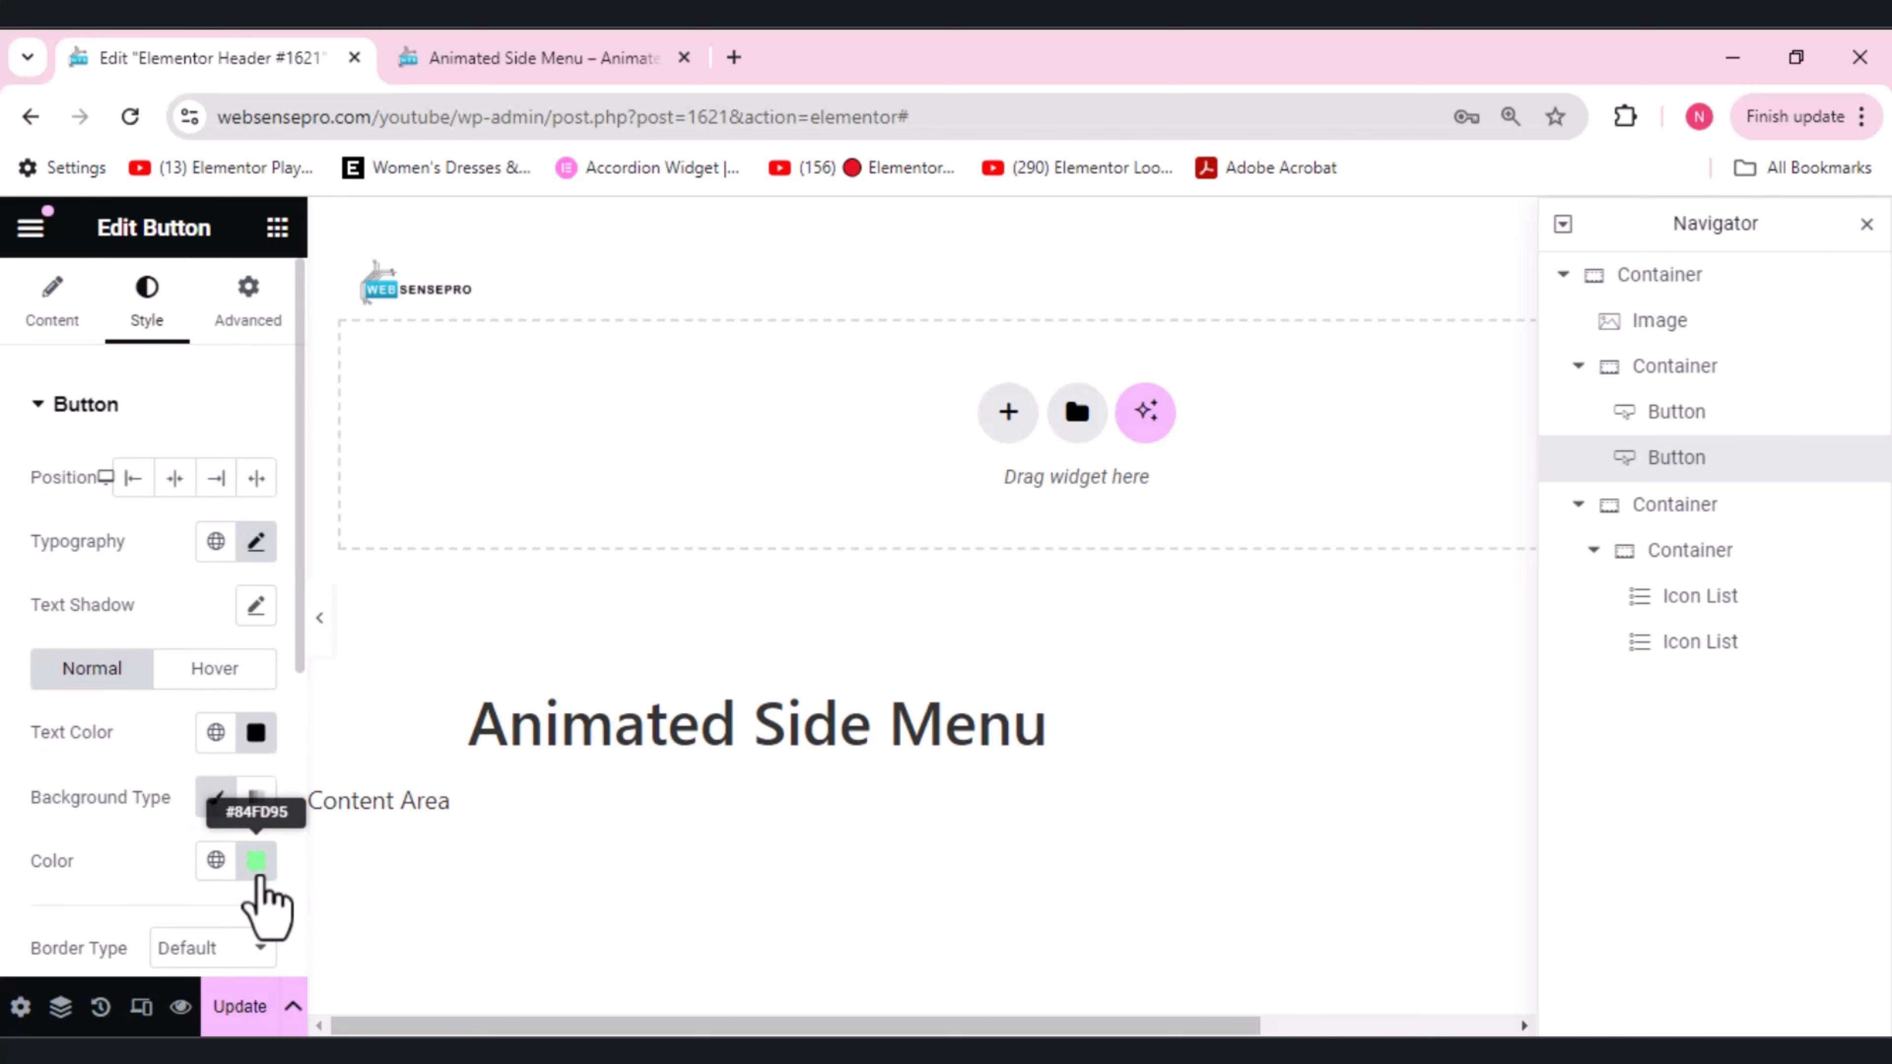
click(258, 865)
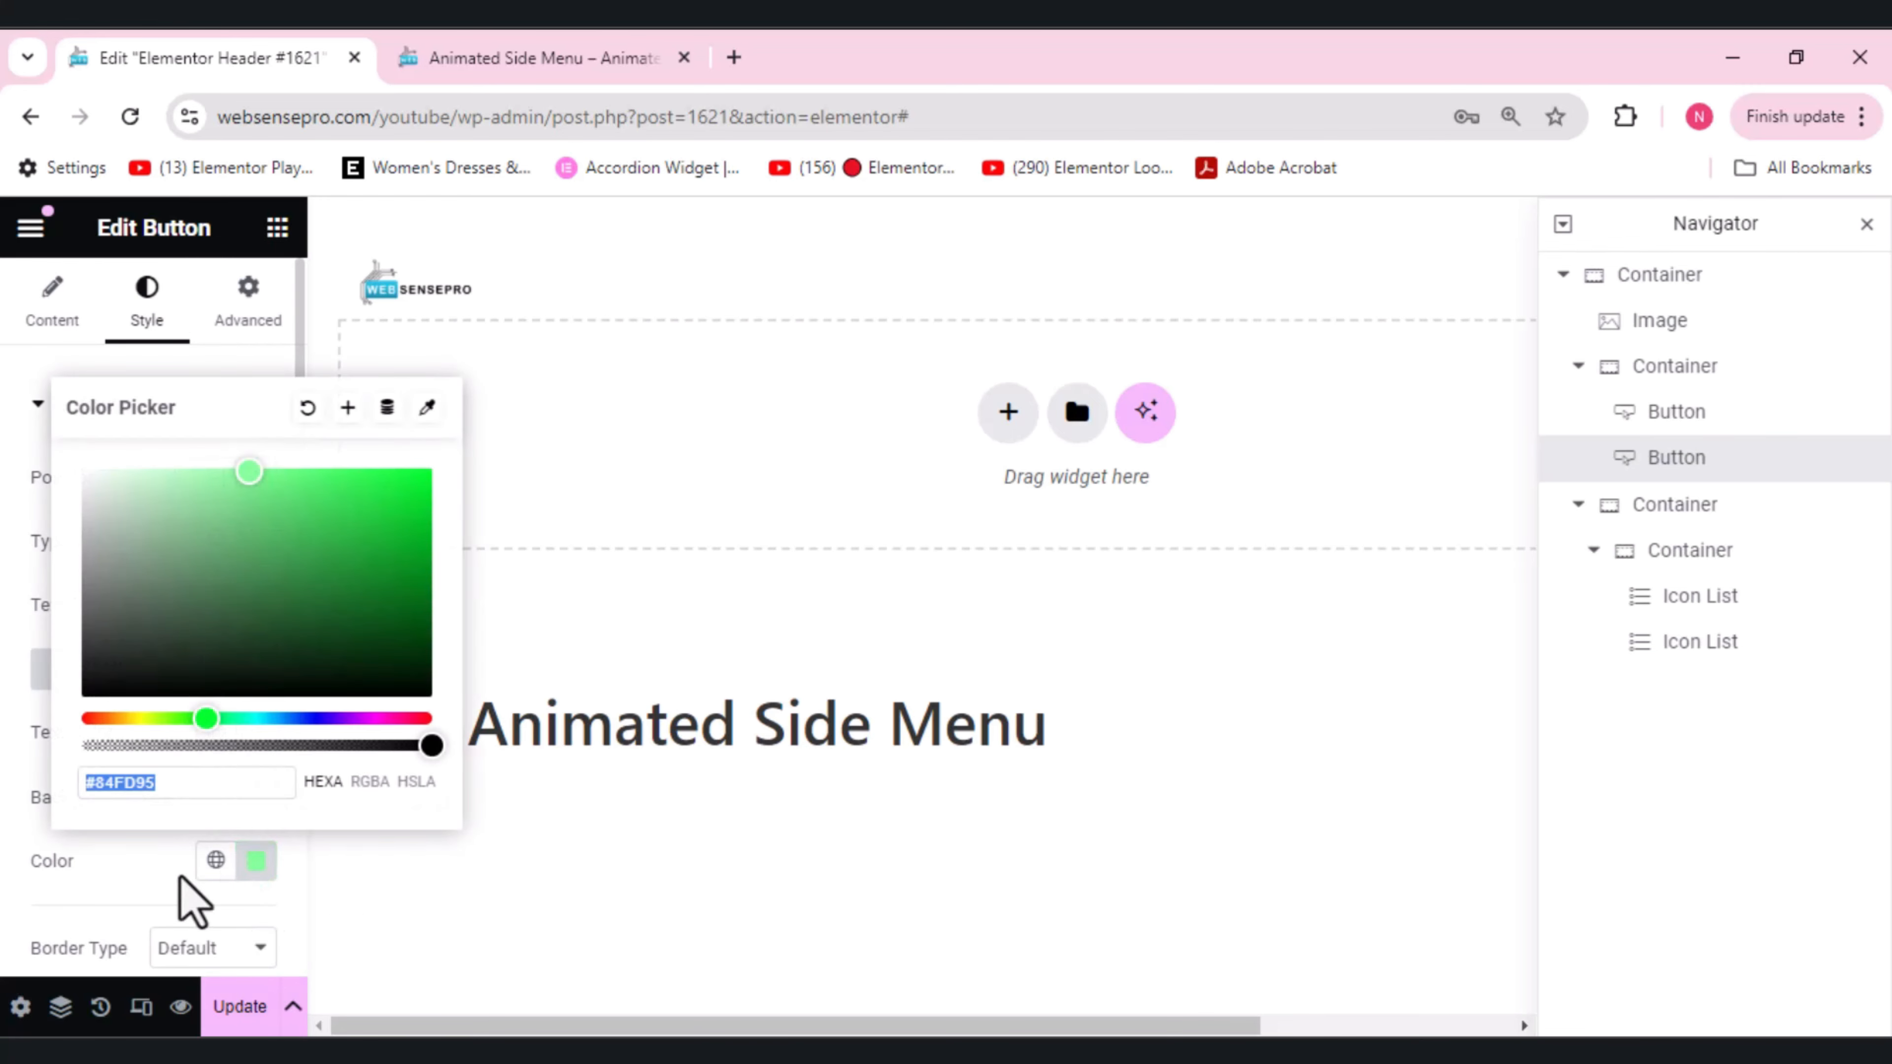
click(143, 630)
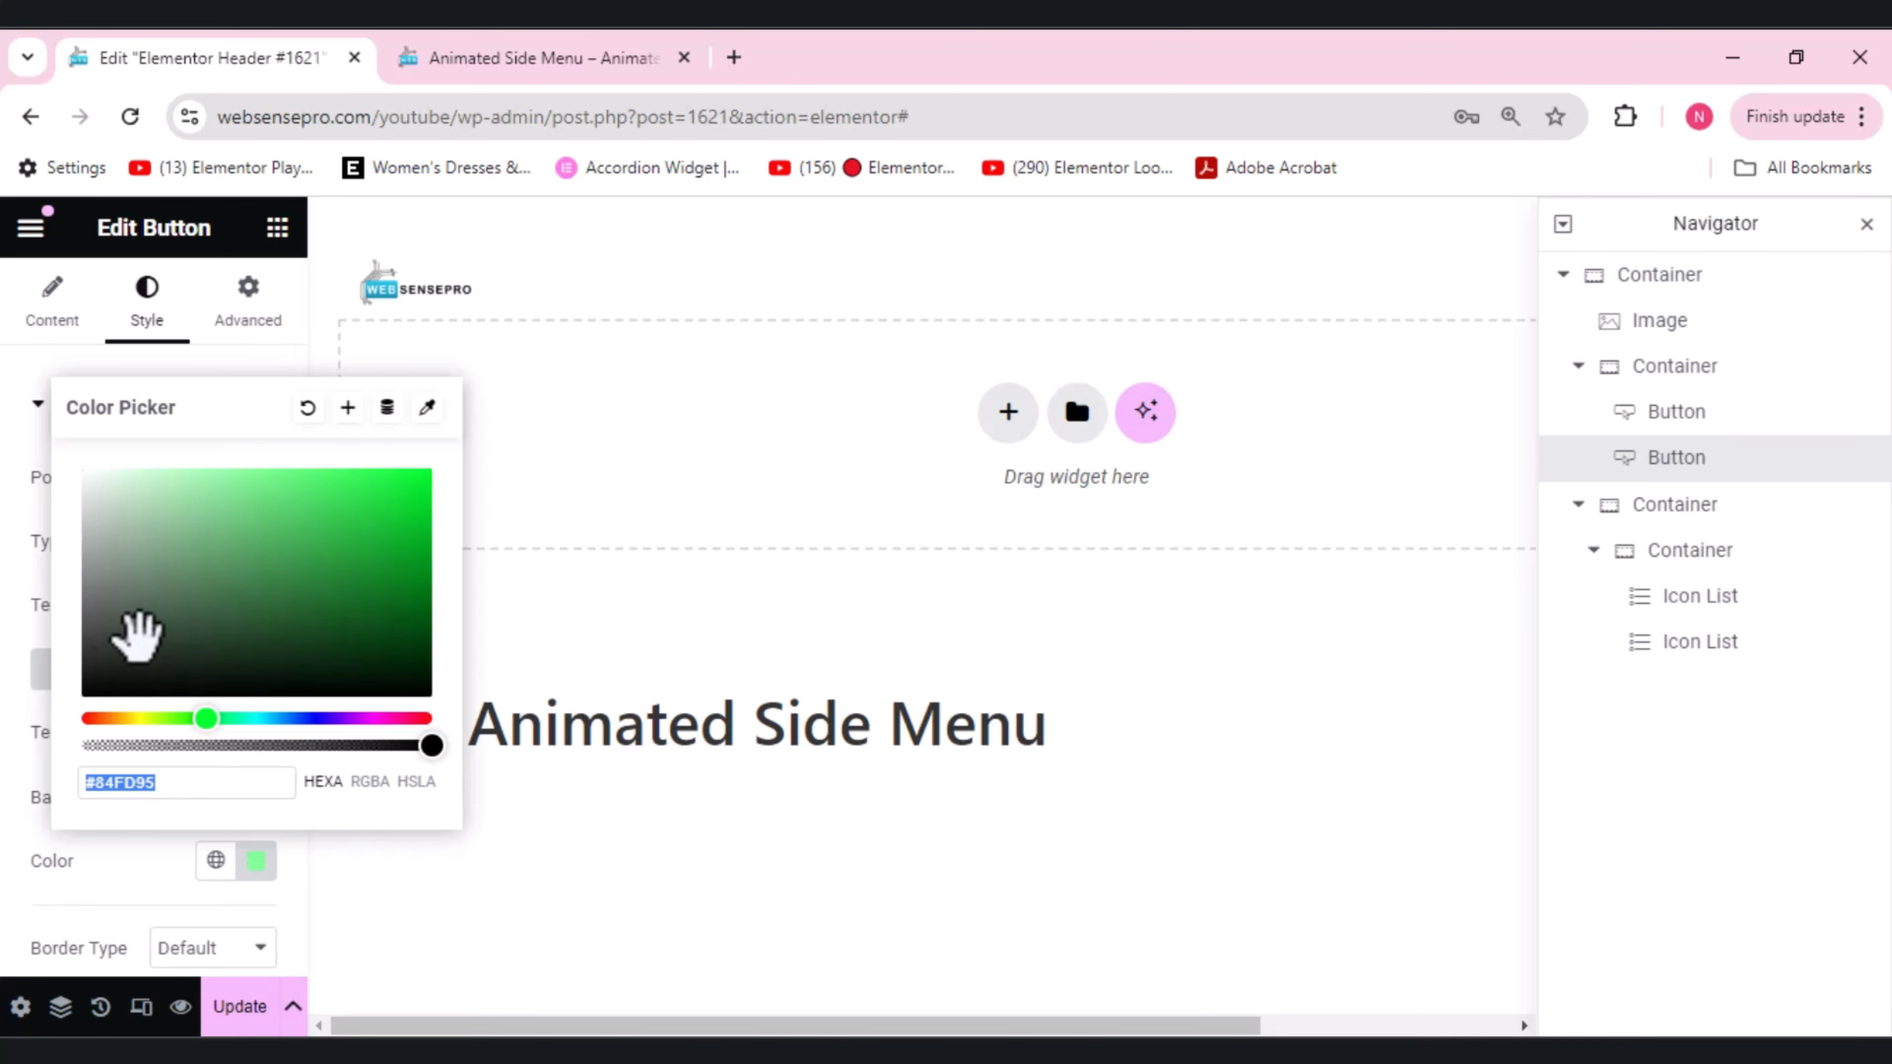
drag(96, 678, 71, 701)
click(419, 863)
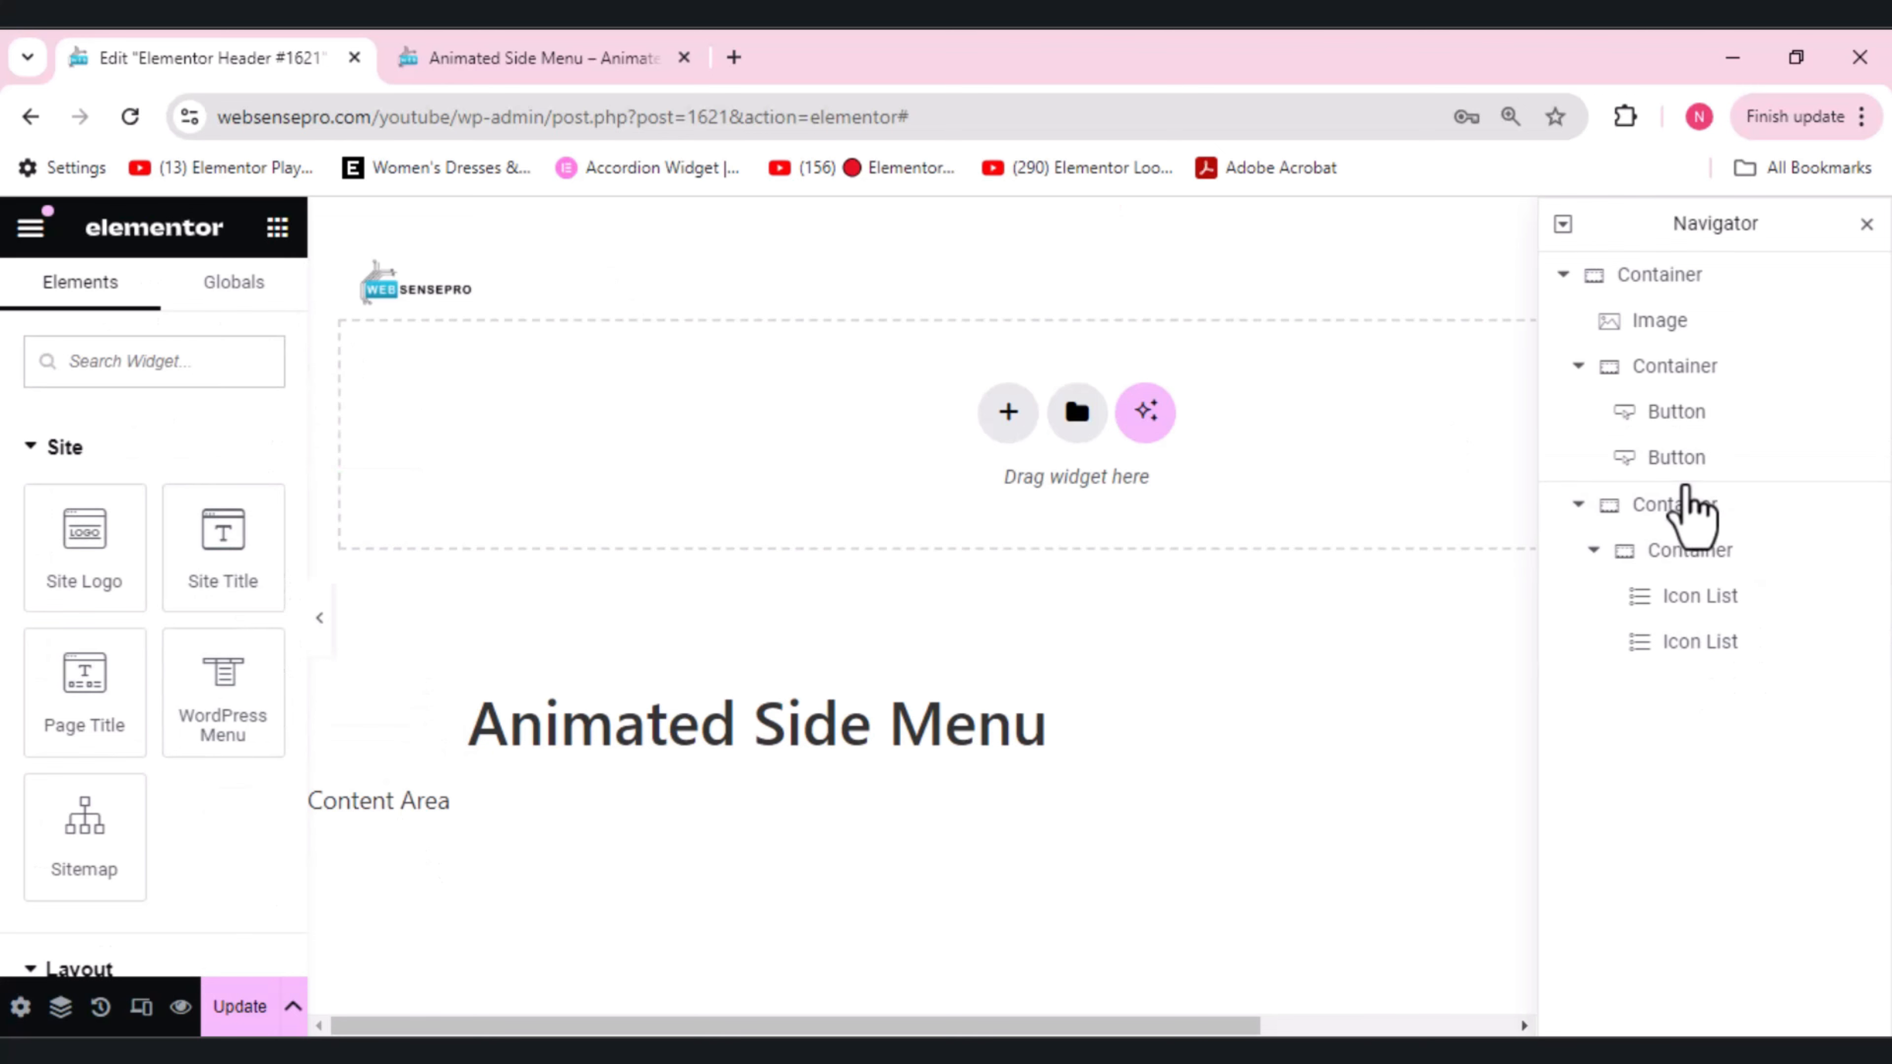
- Set the duplicated button's normal text color to the light green #84FD95
click(1656, 461)
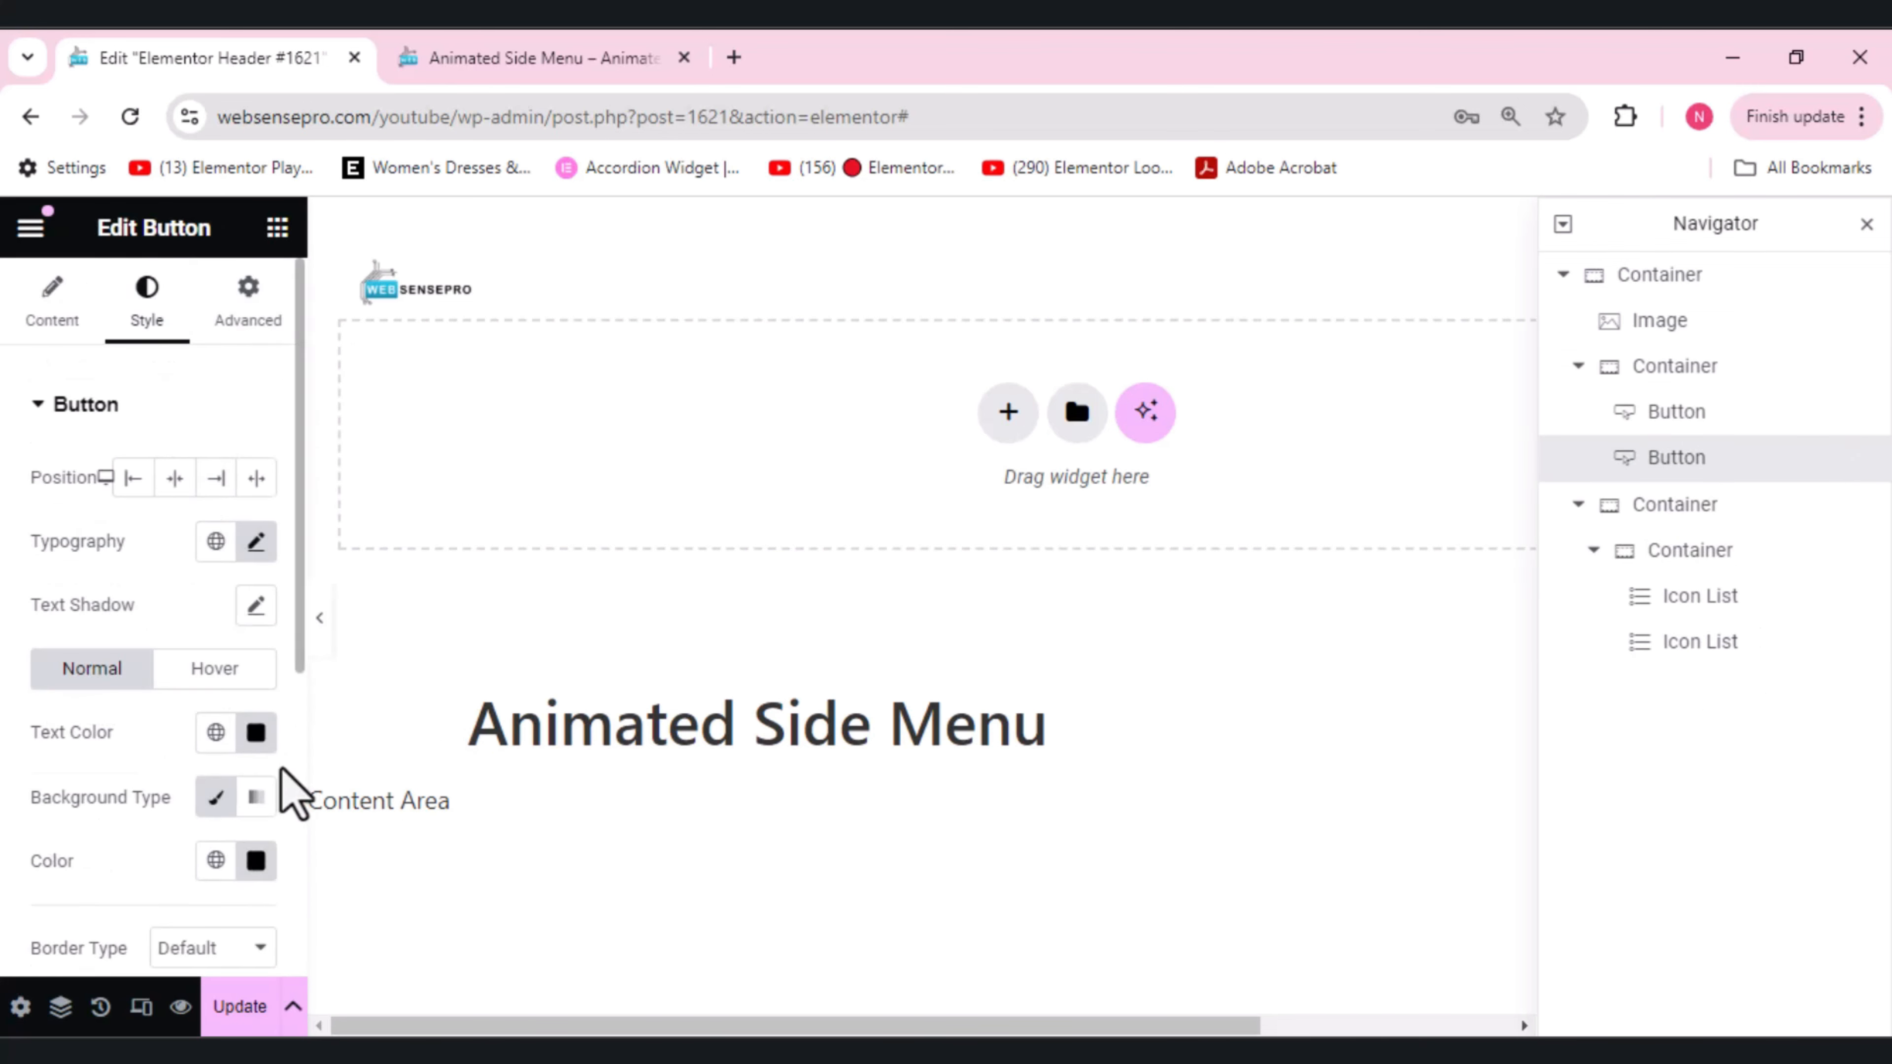
click(256, 733)
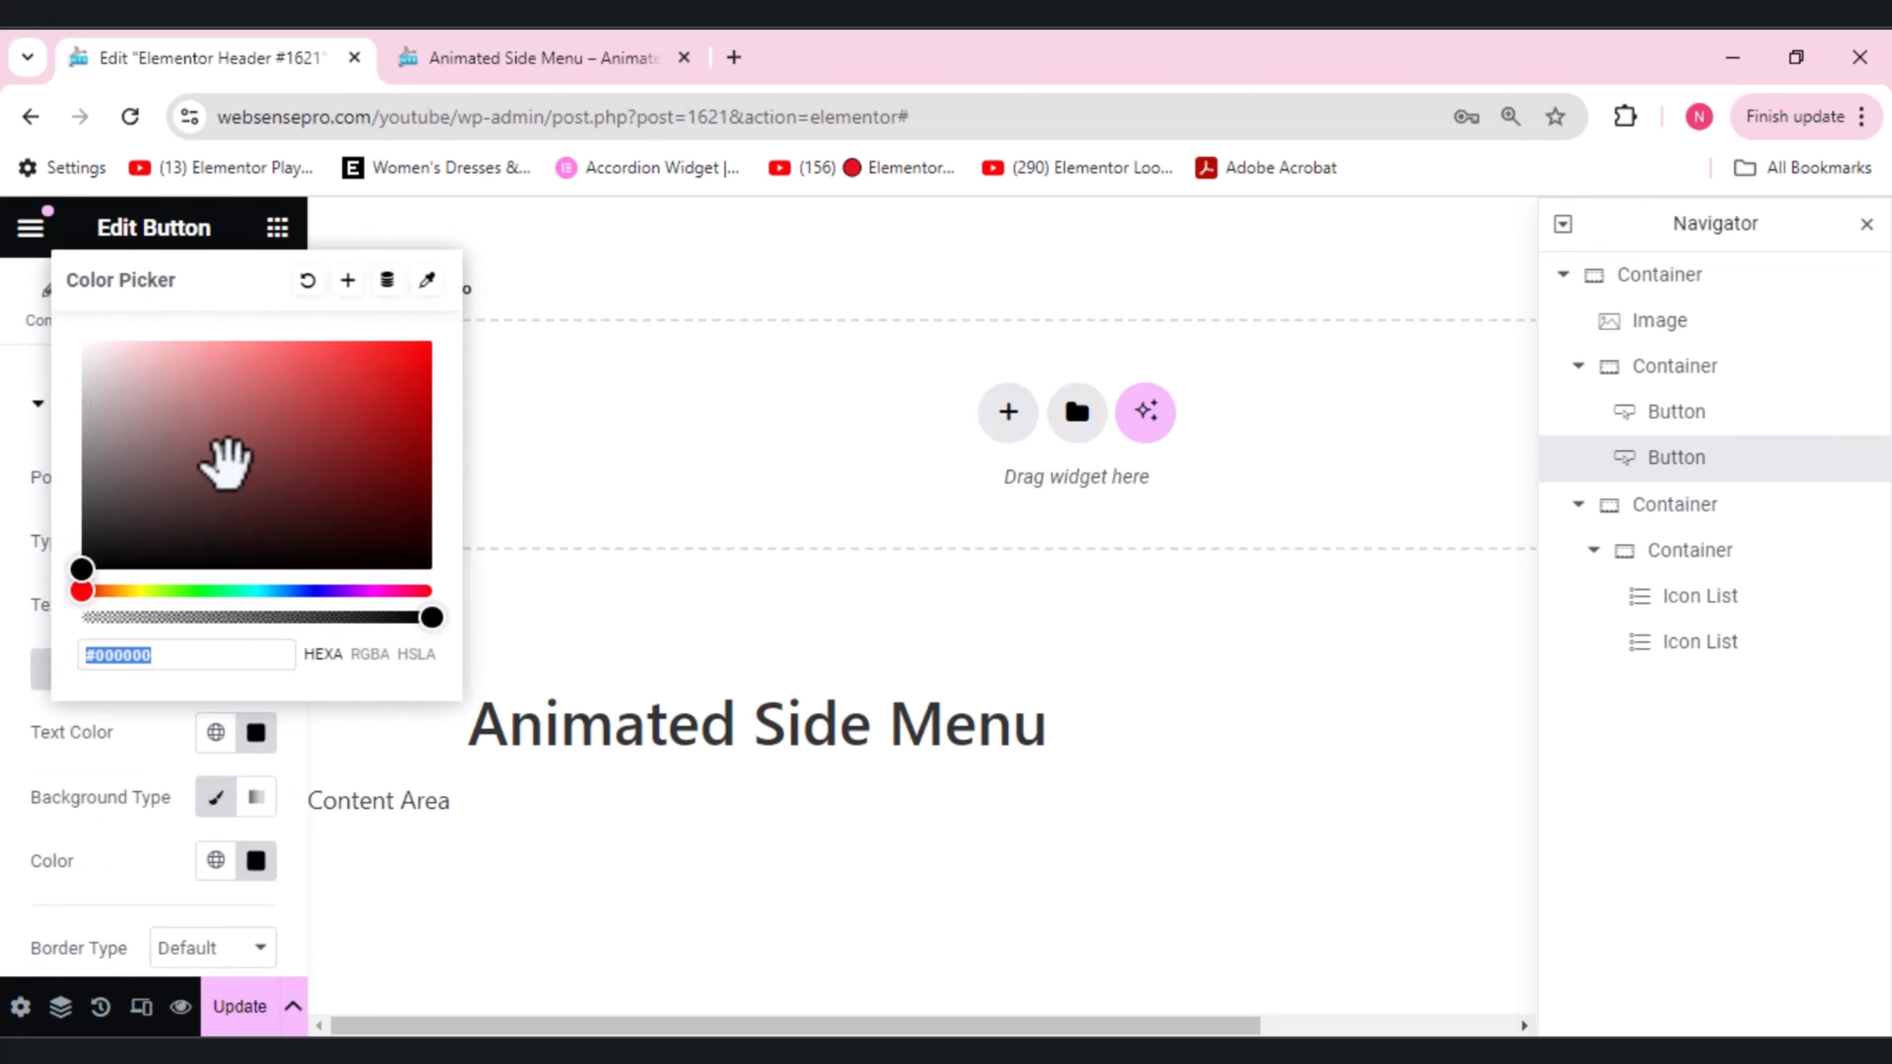
key(ctrl+v)
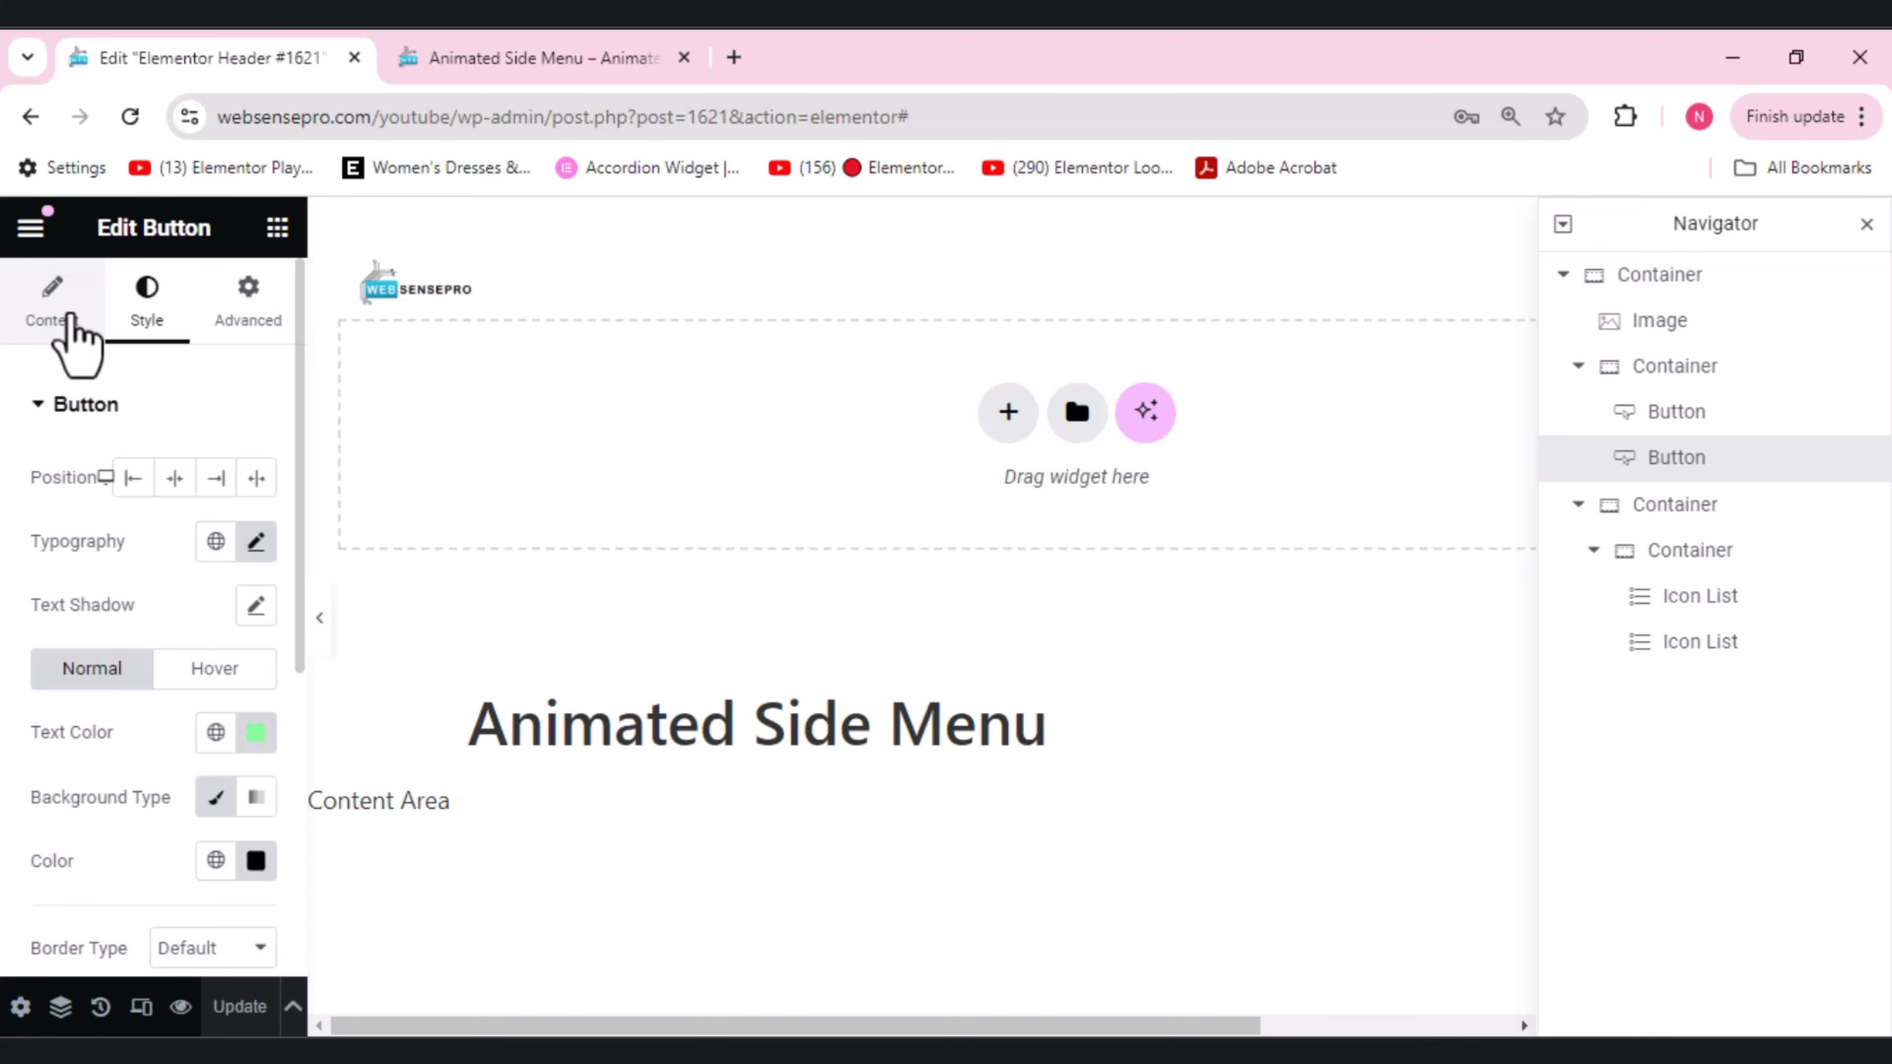
- Change the duplicated button's text to CLOSE
click(73, 317)
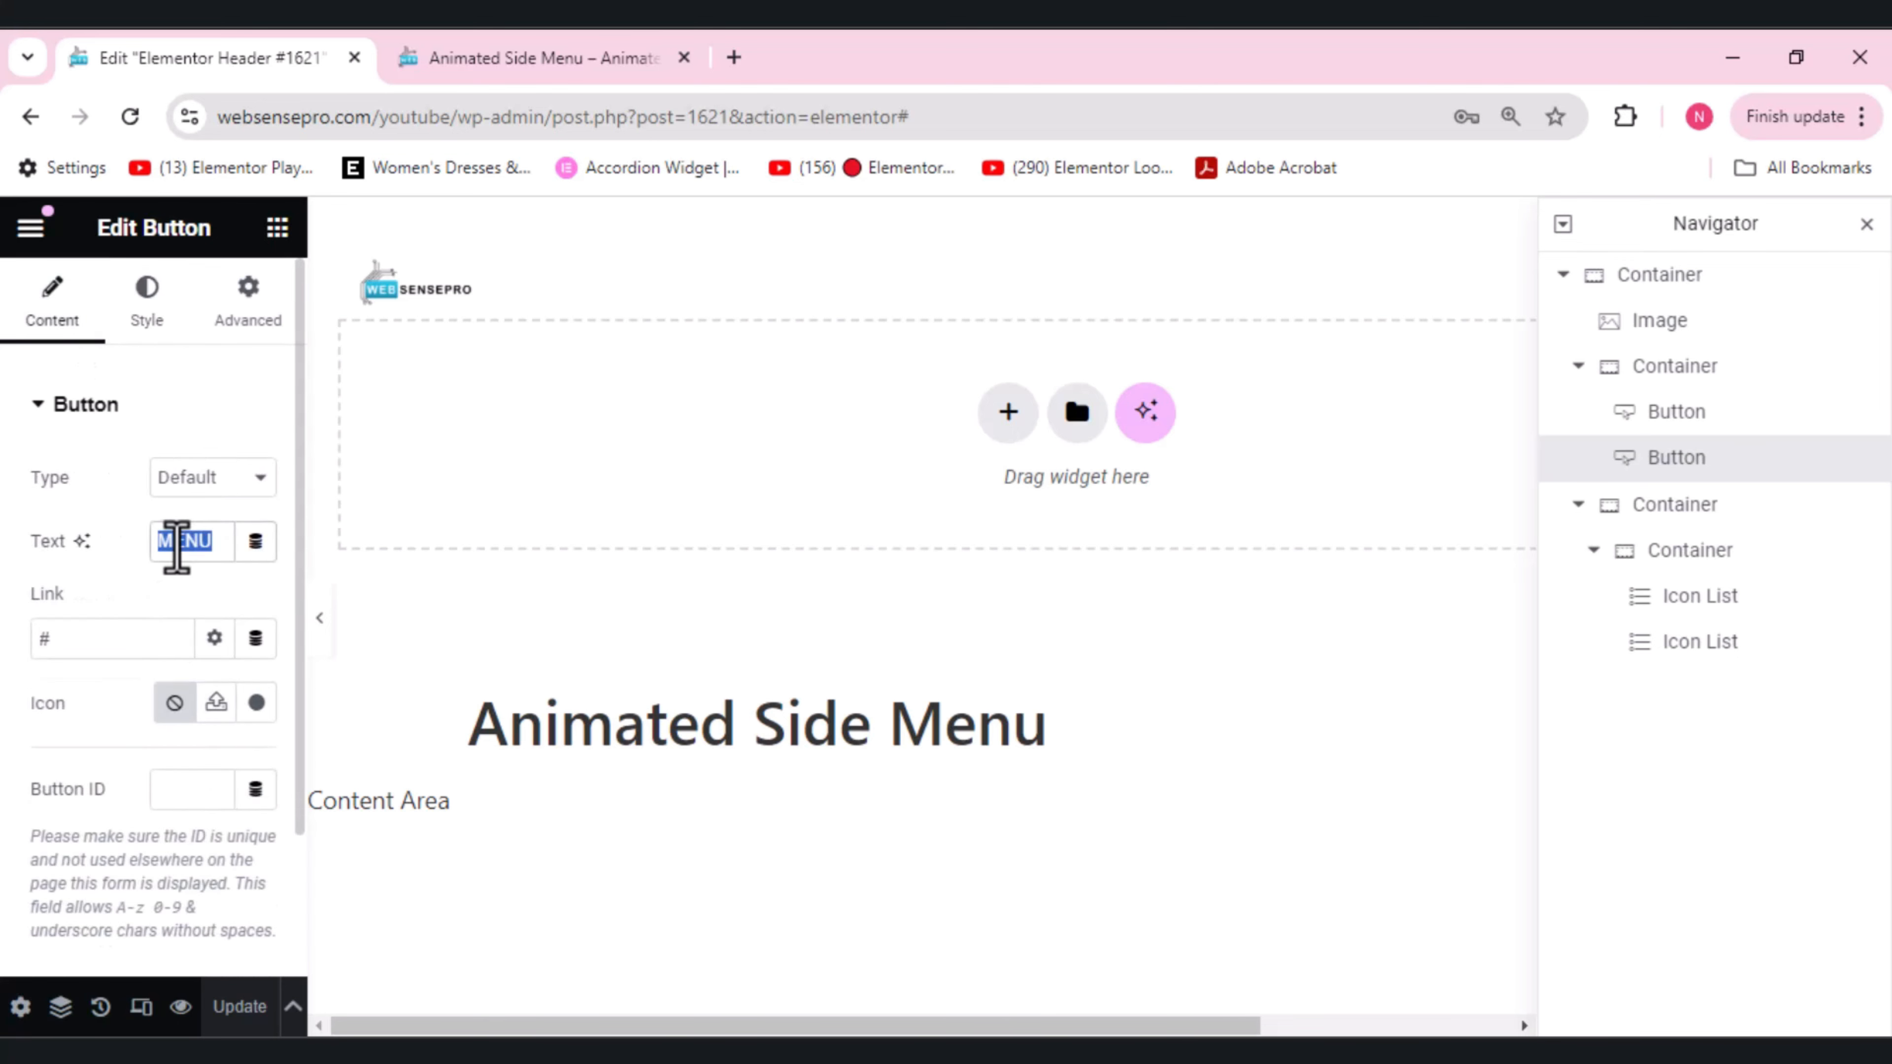
text(CLO)
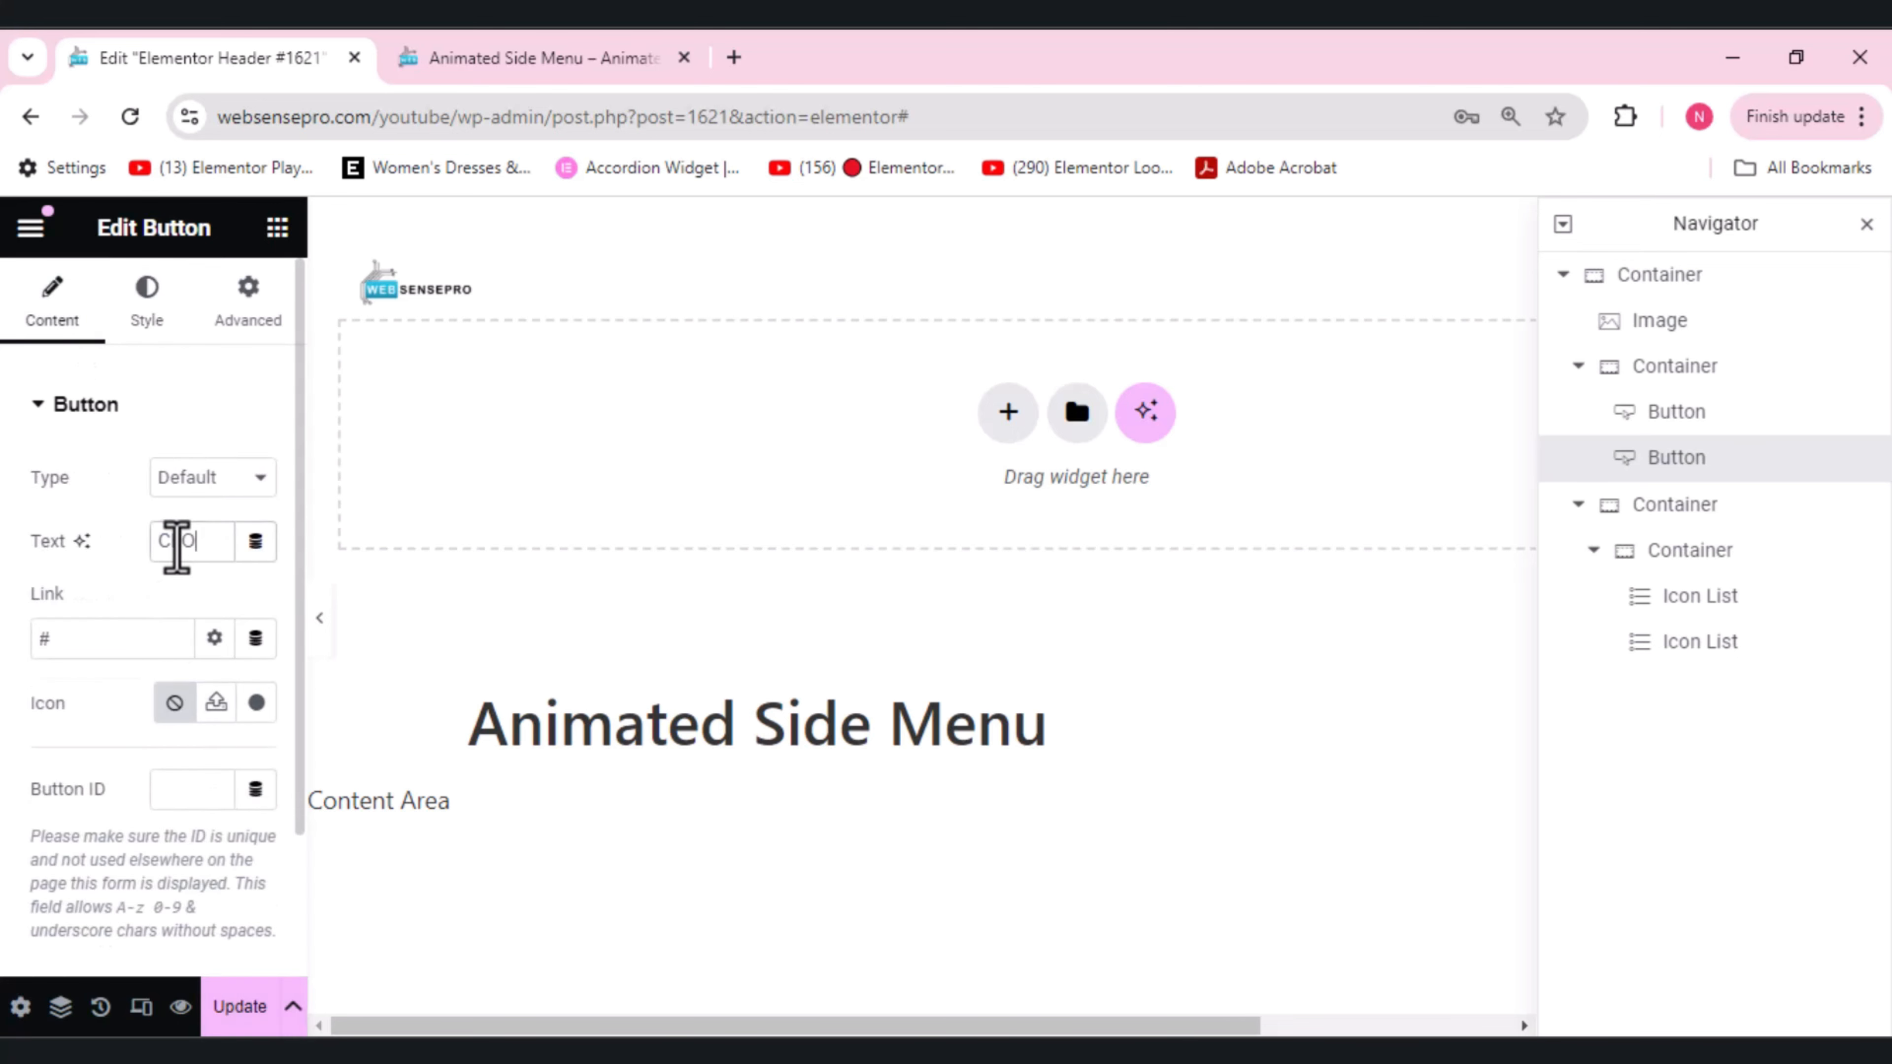
text(S)
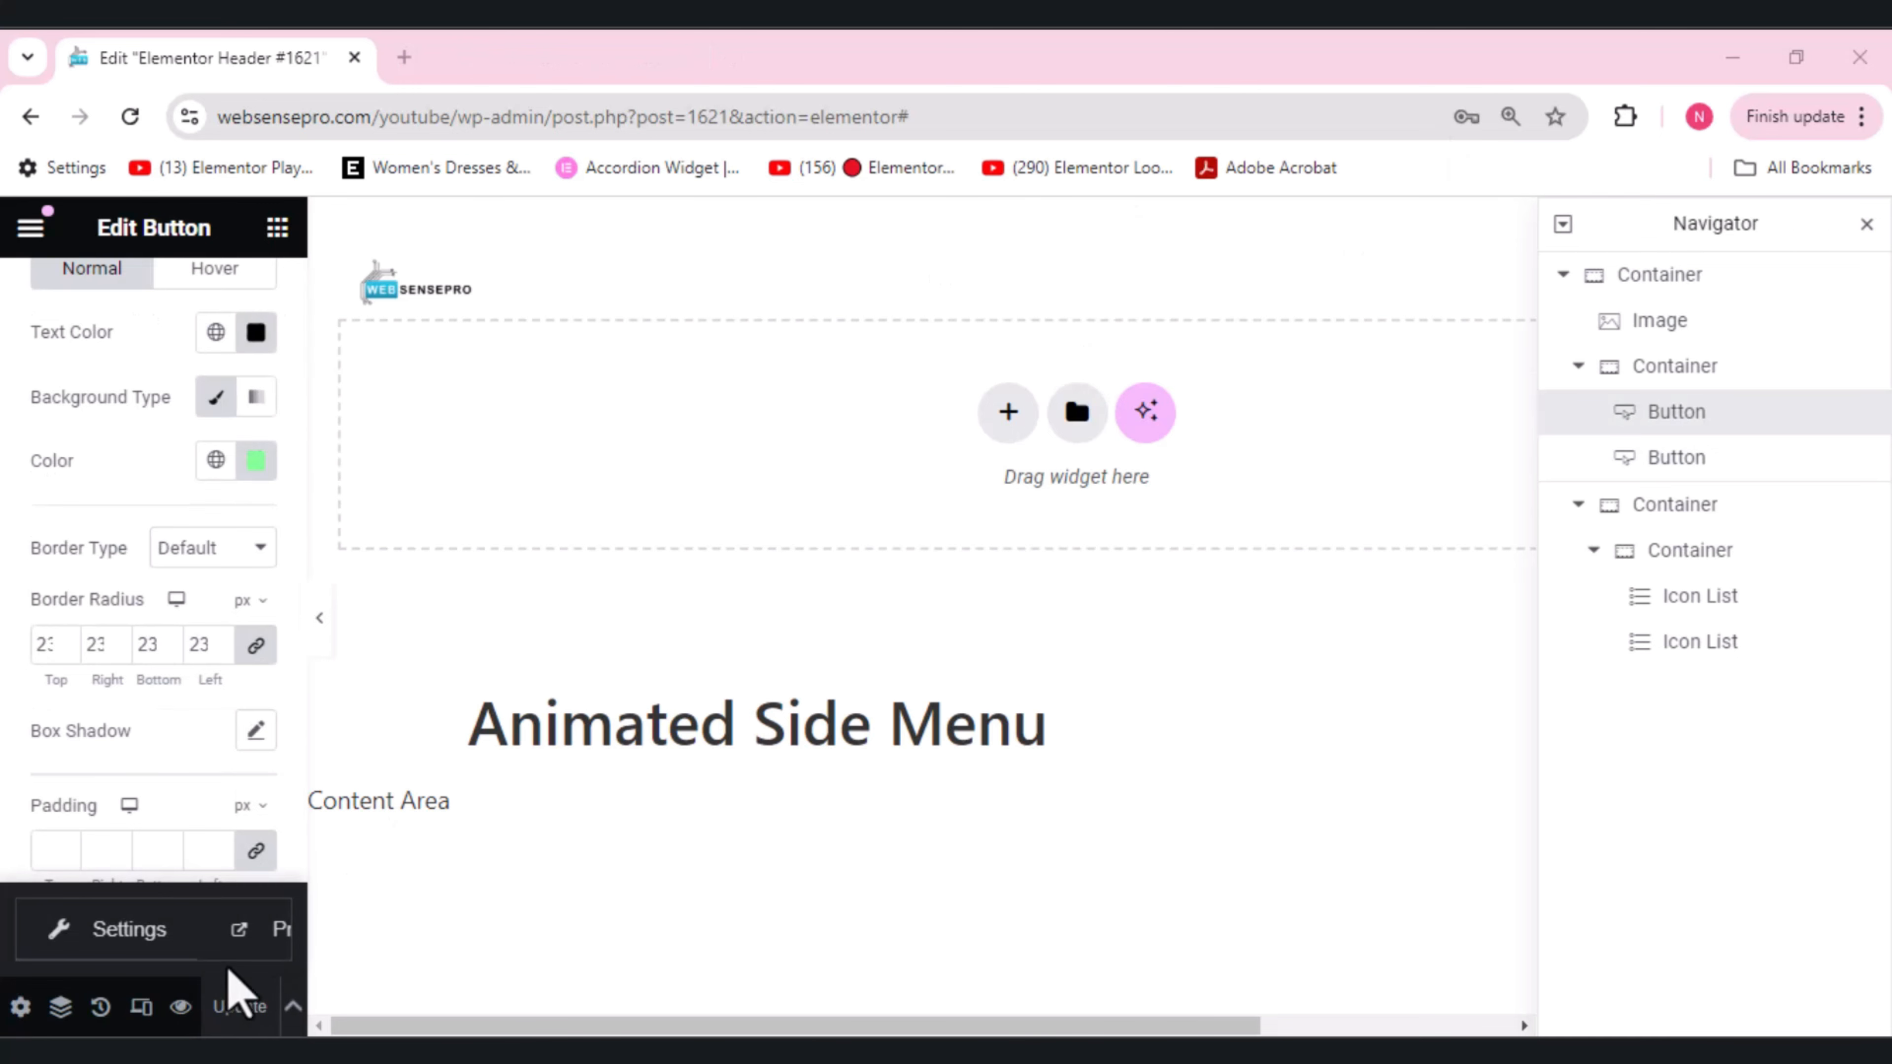
- Preview the header template in the browser and test its MENU button
click(272, 935)
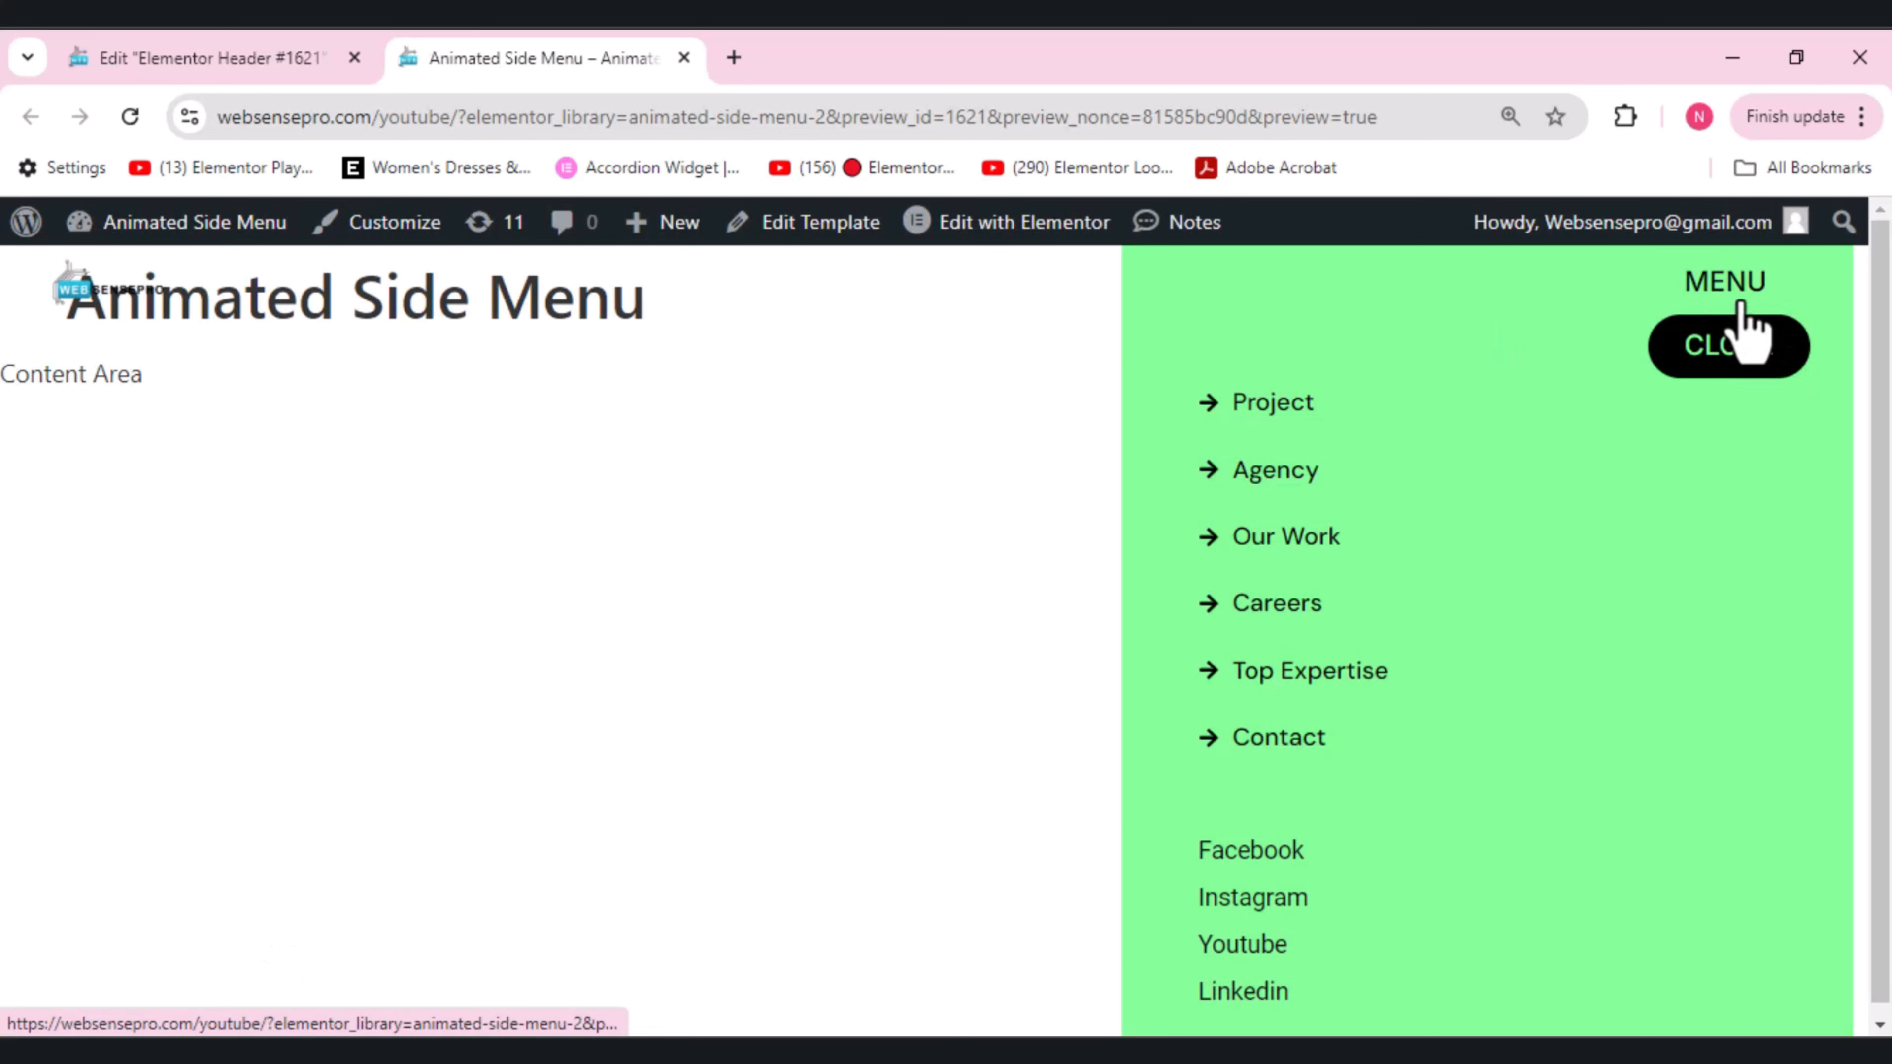
click(1743, 309)
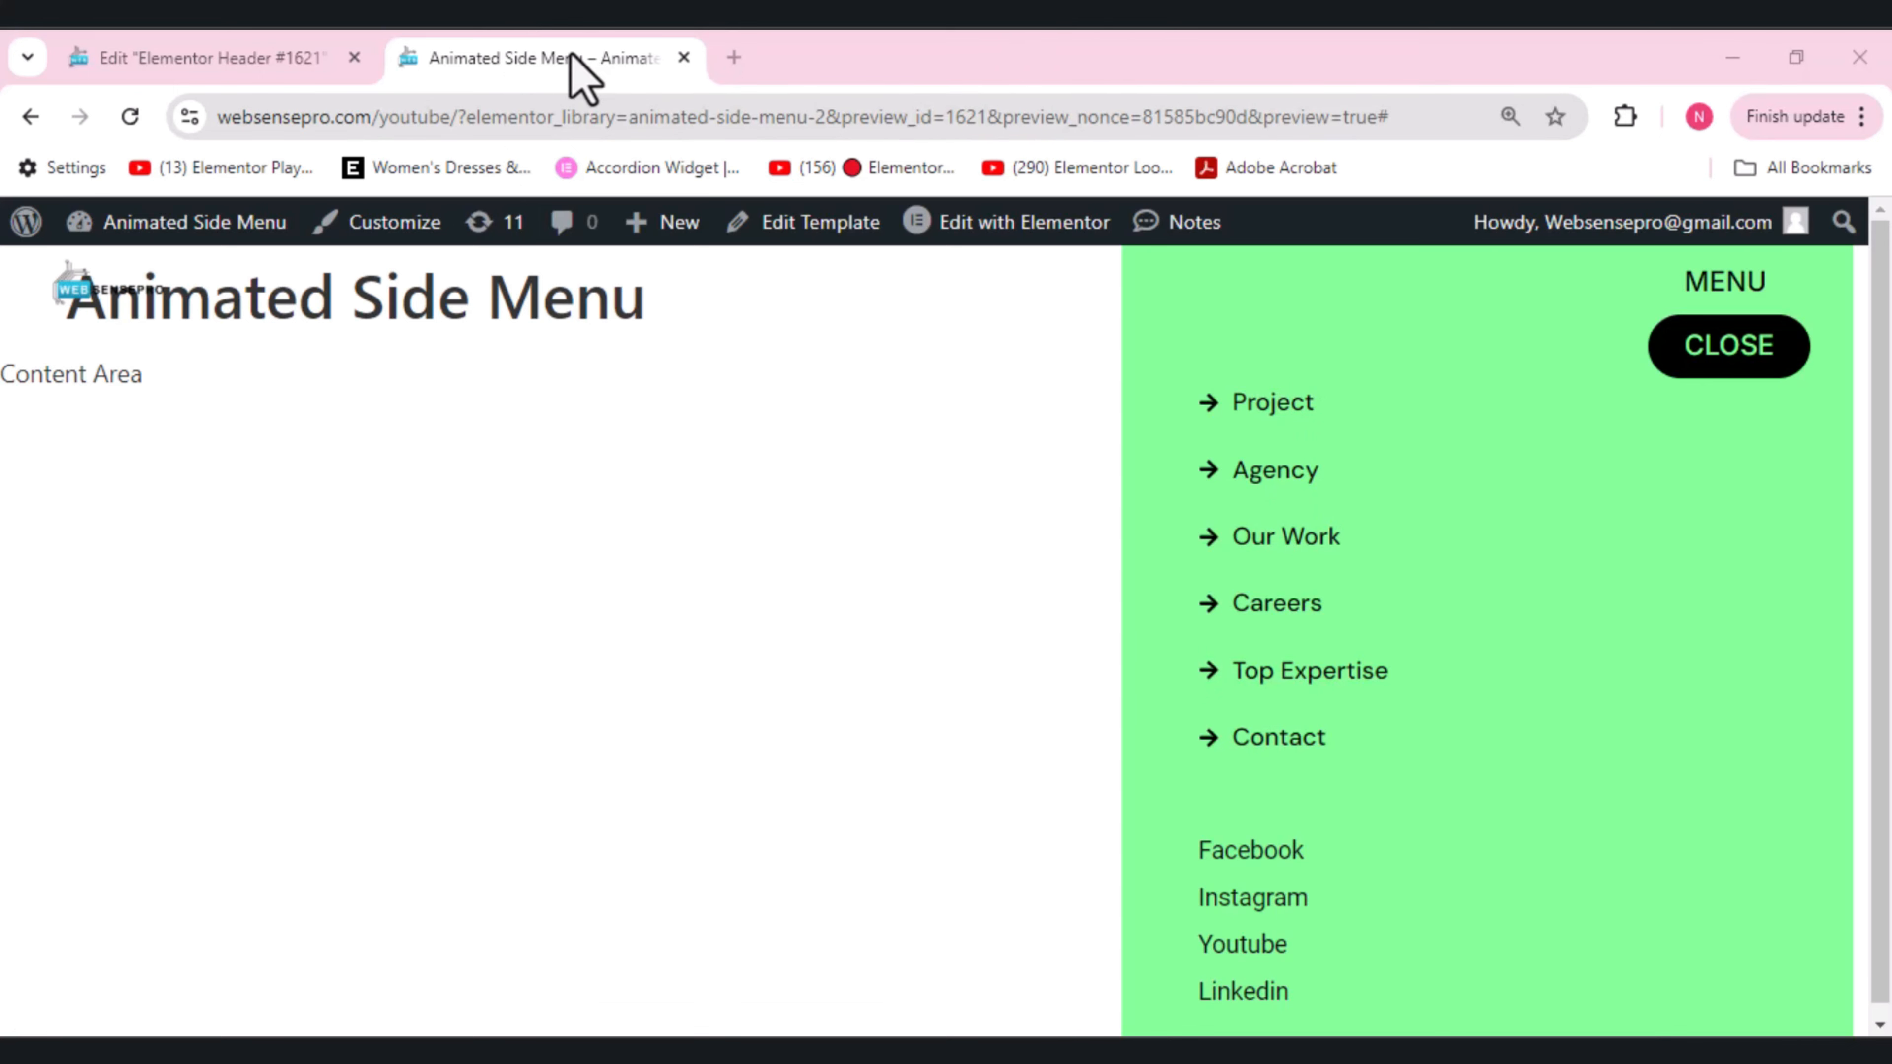
- Open the site's WordPress admin in a new browser tab and go to Elementor's Custom Code list
click(734, 57)
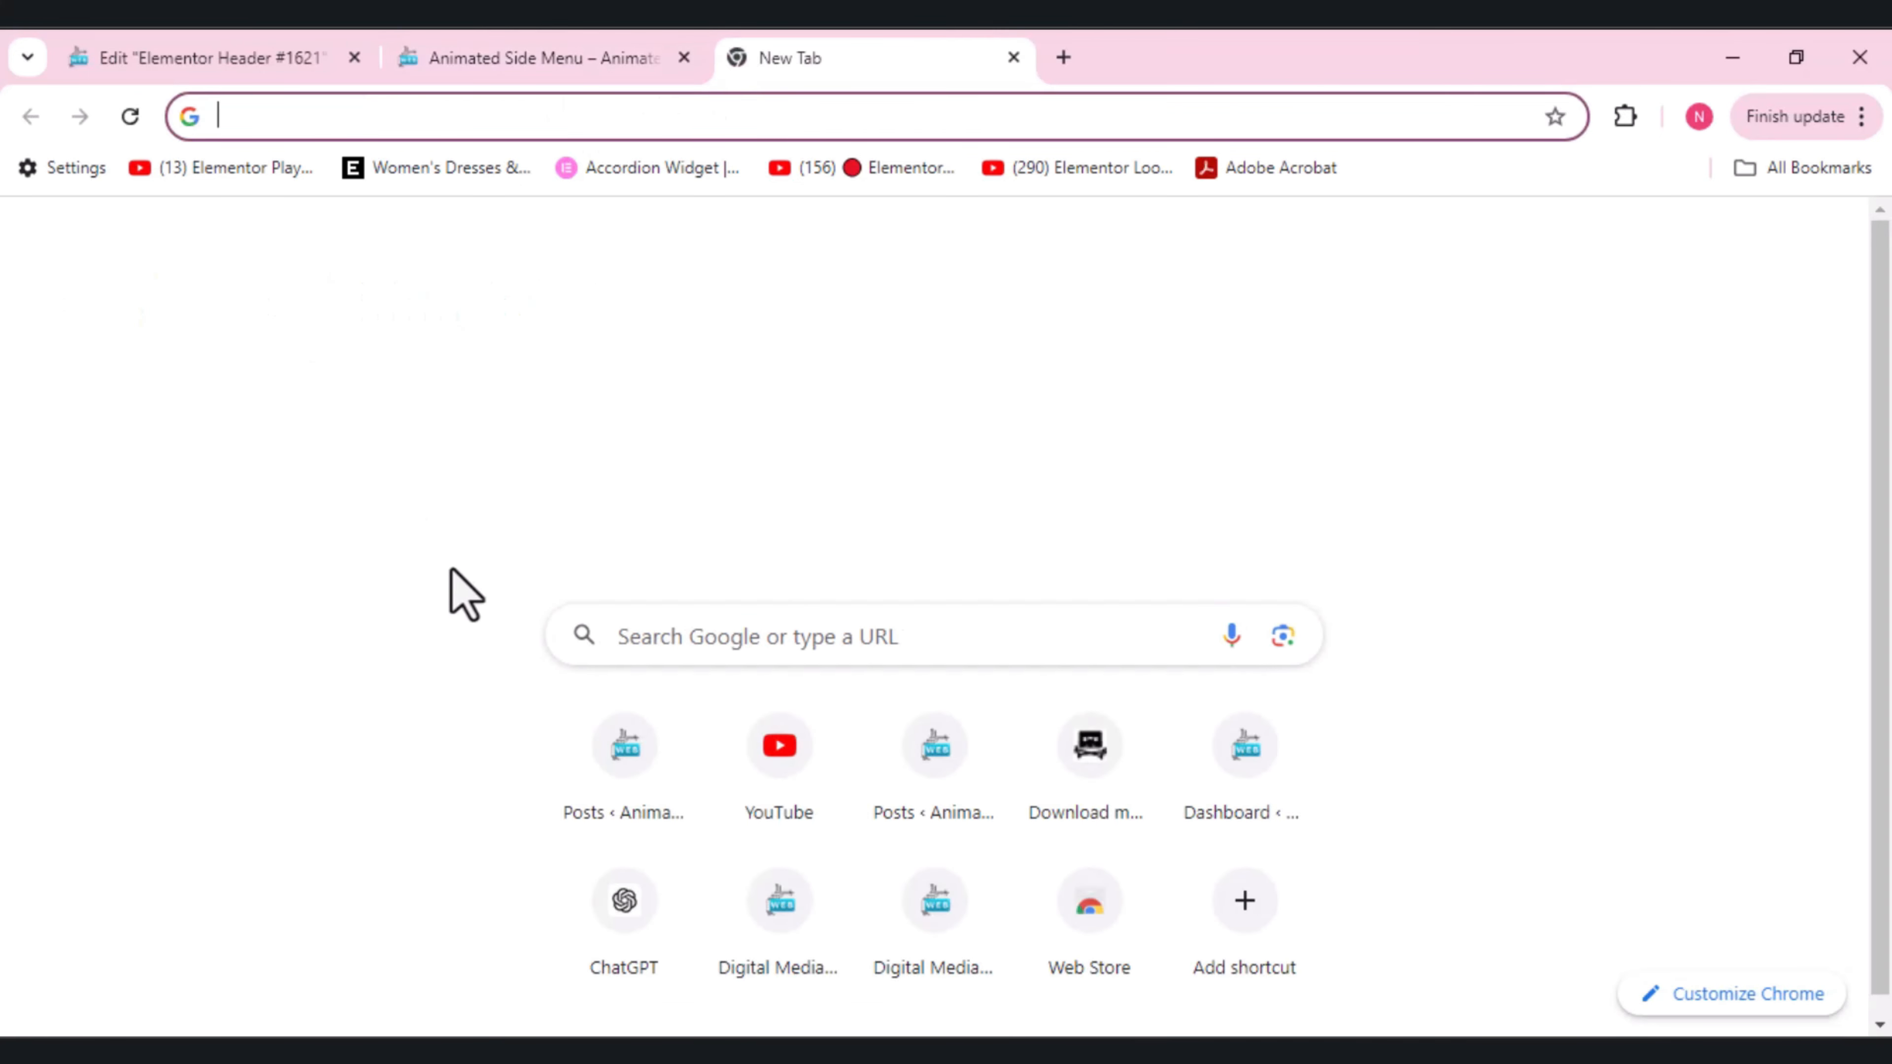
click(633, 809)
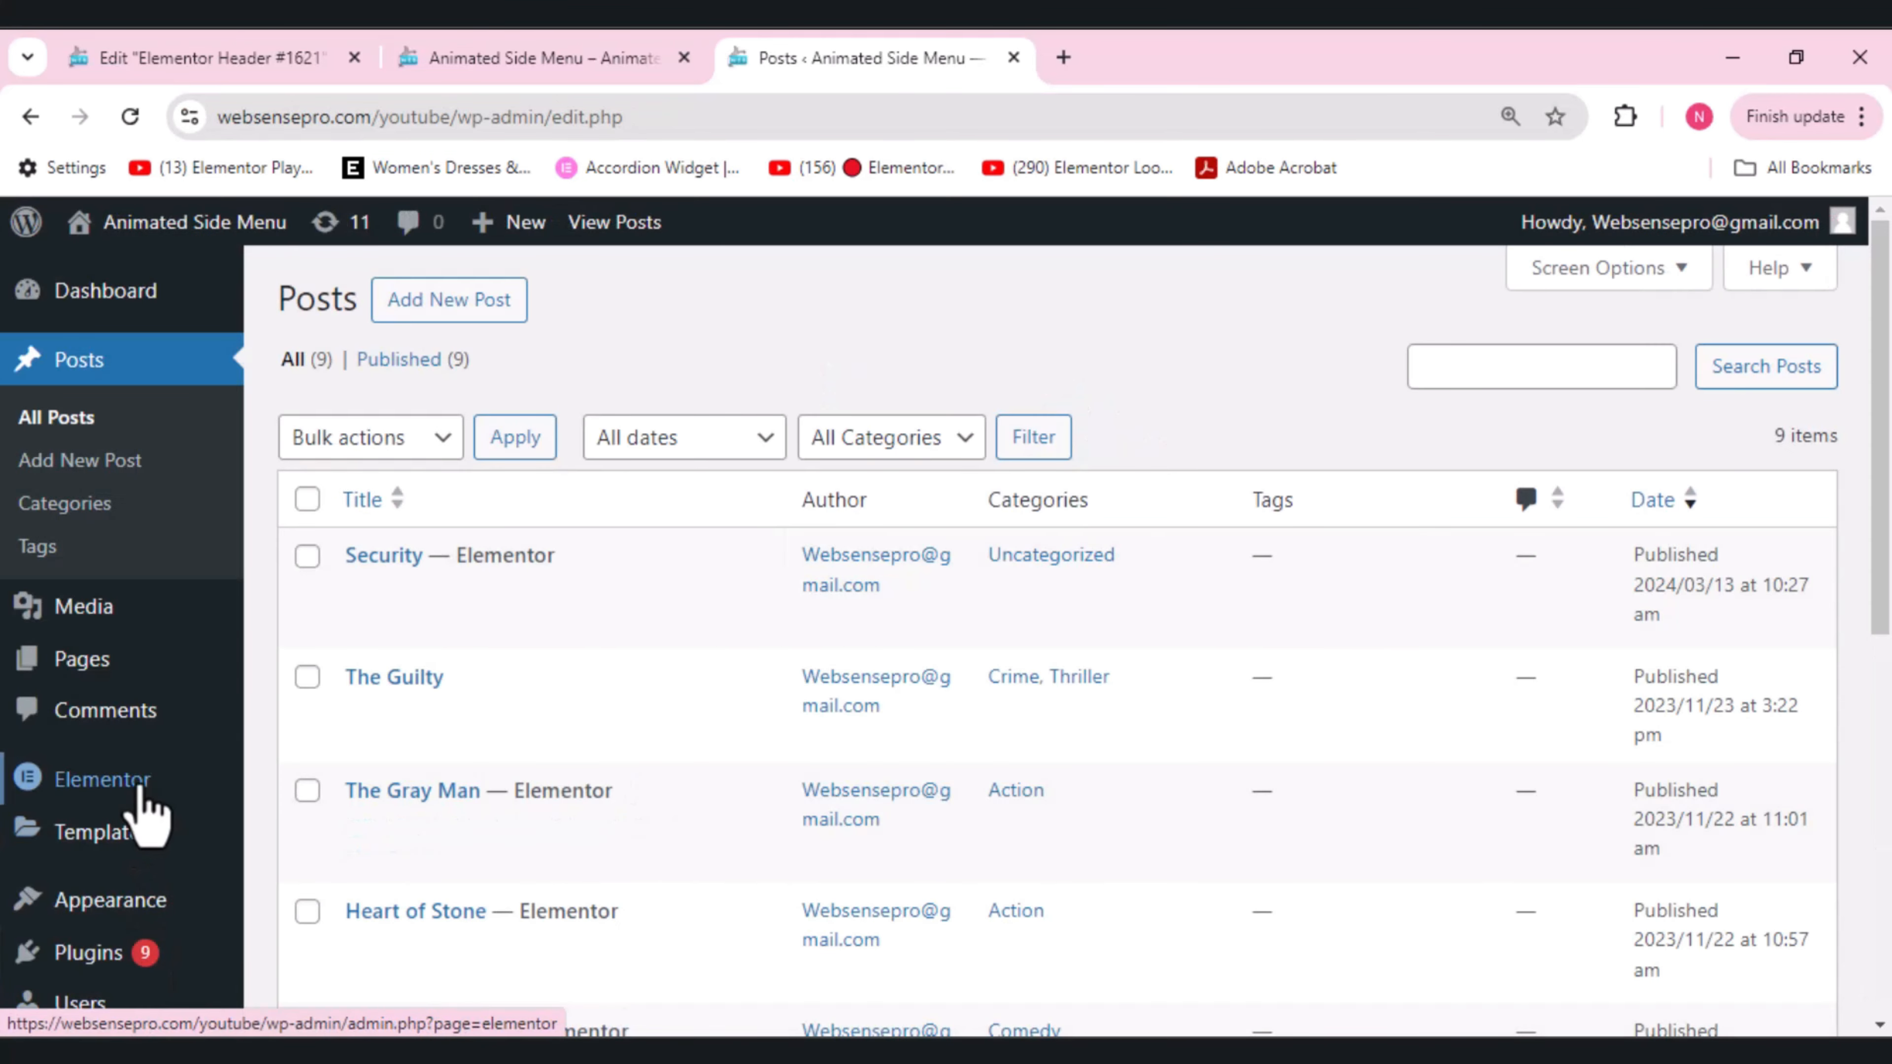
mouse_move(142, 792)
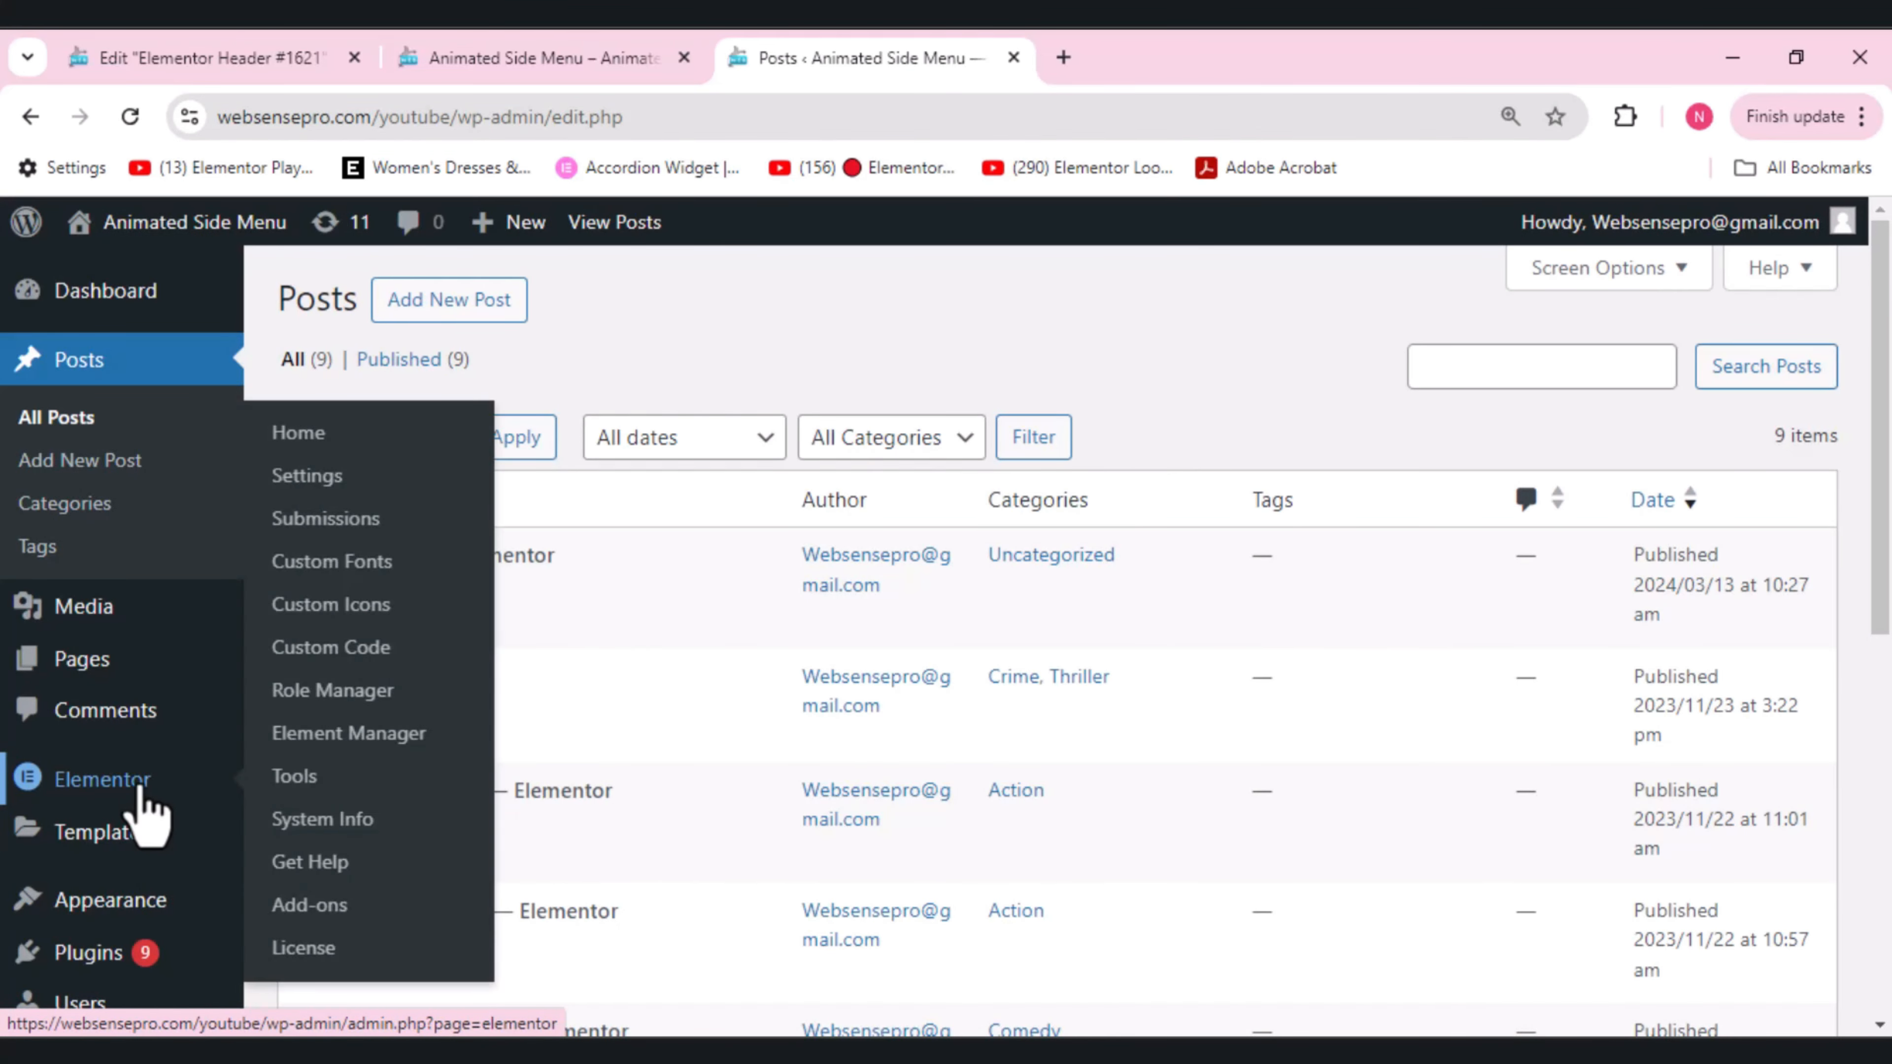
click(352, 653)
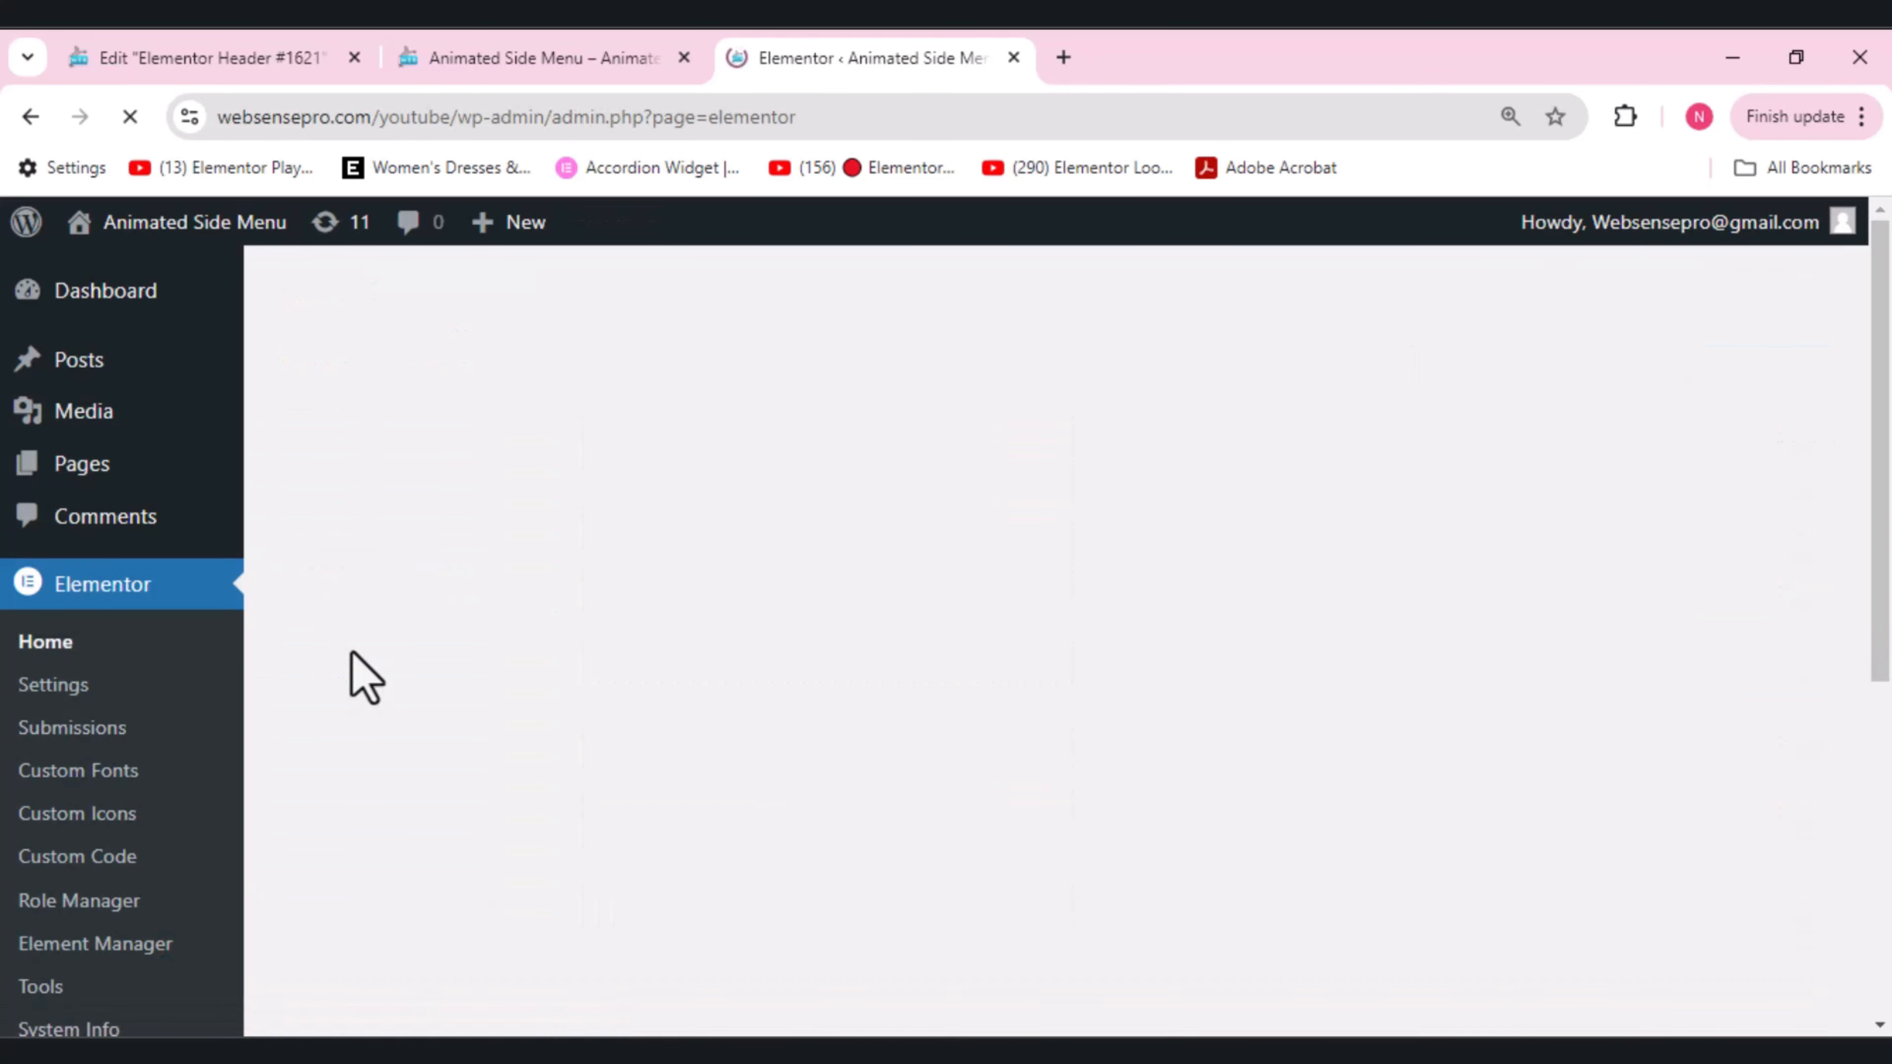
click(113, 817)
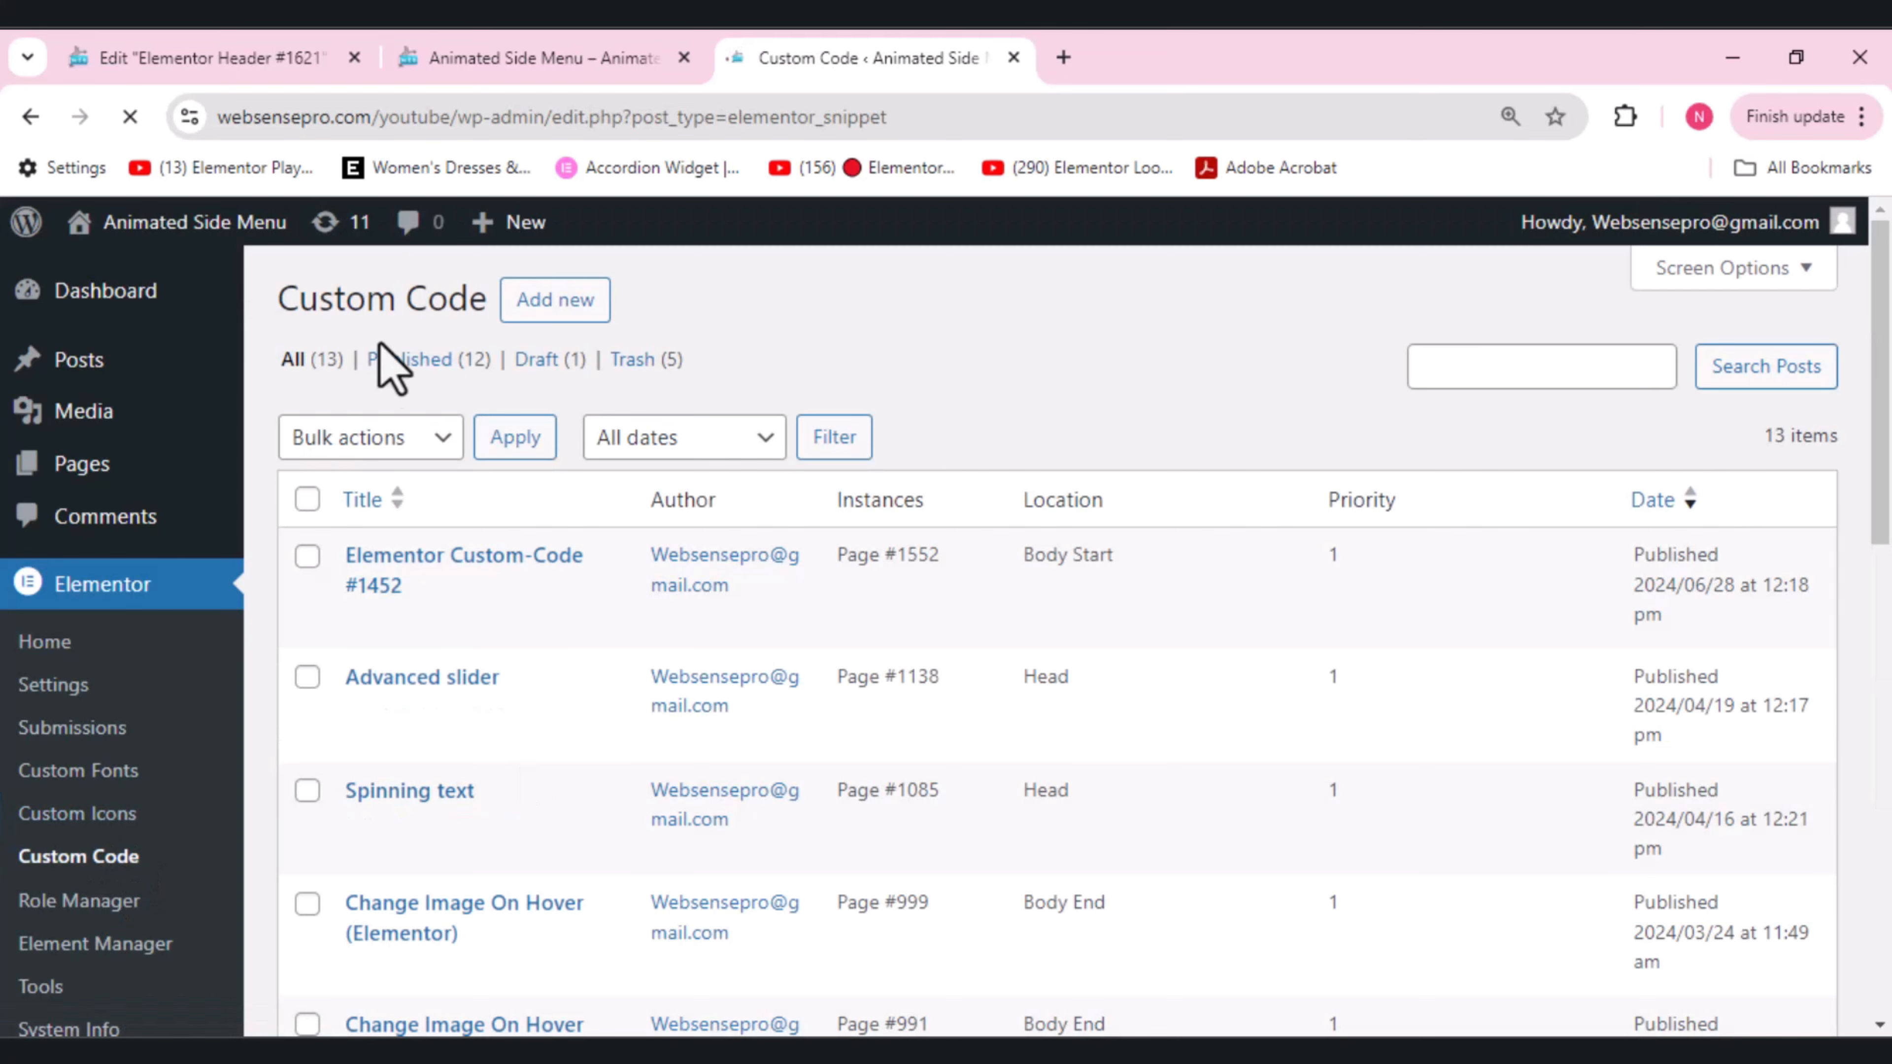
- Add a new custom code snippet titled "Animated Side Menu"
click(575, 332)
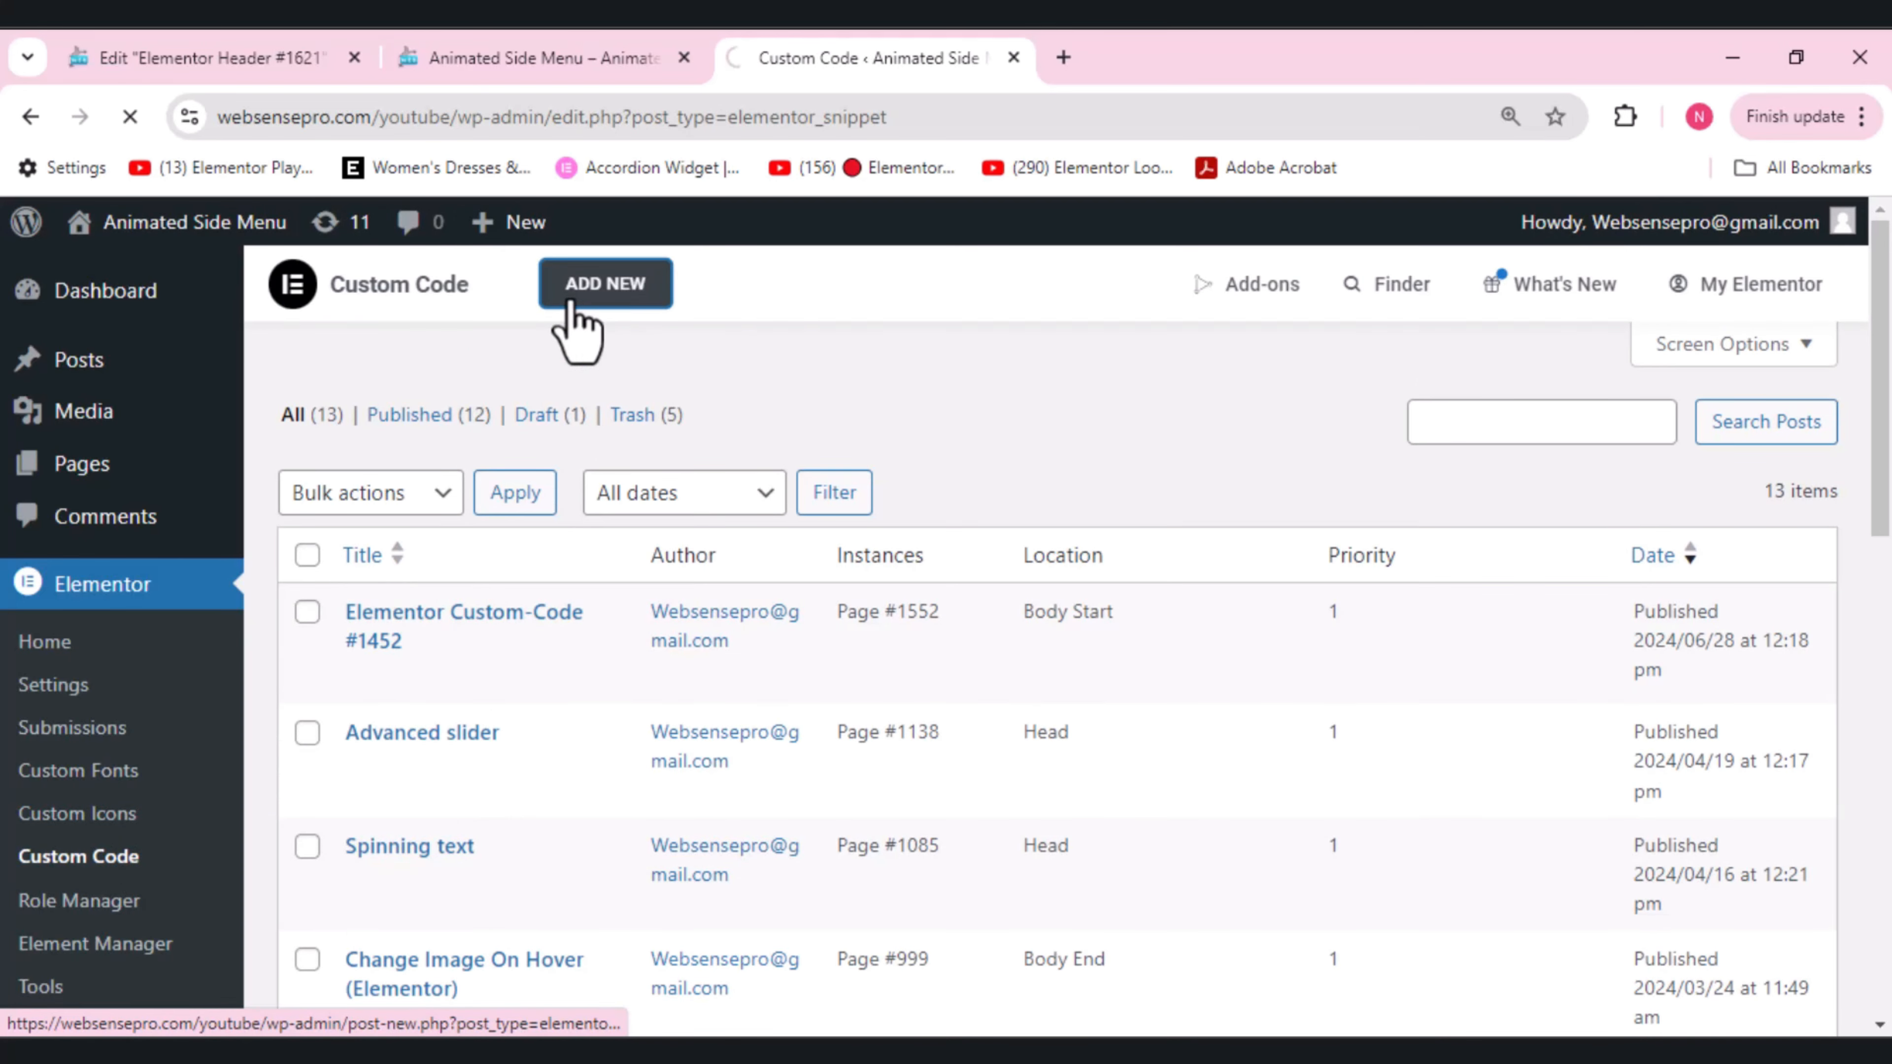
text(A)
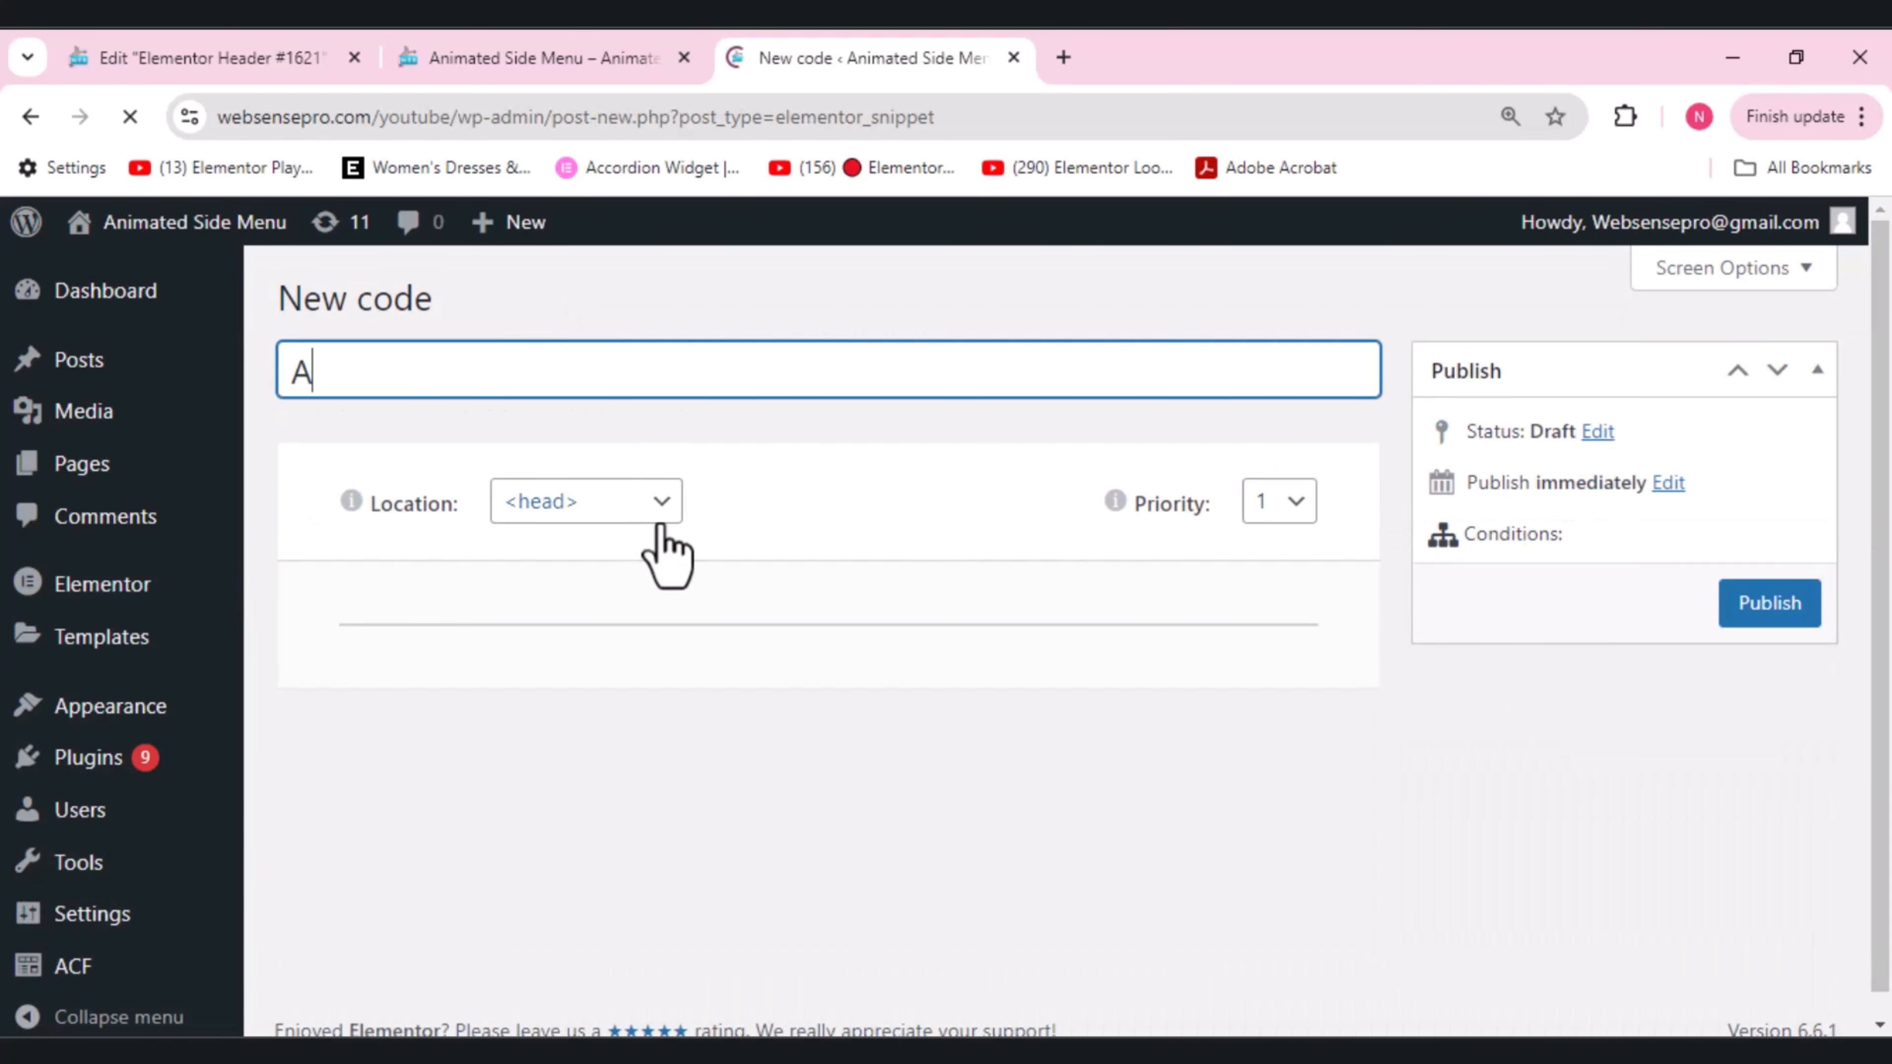
text(nimate)
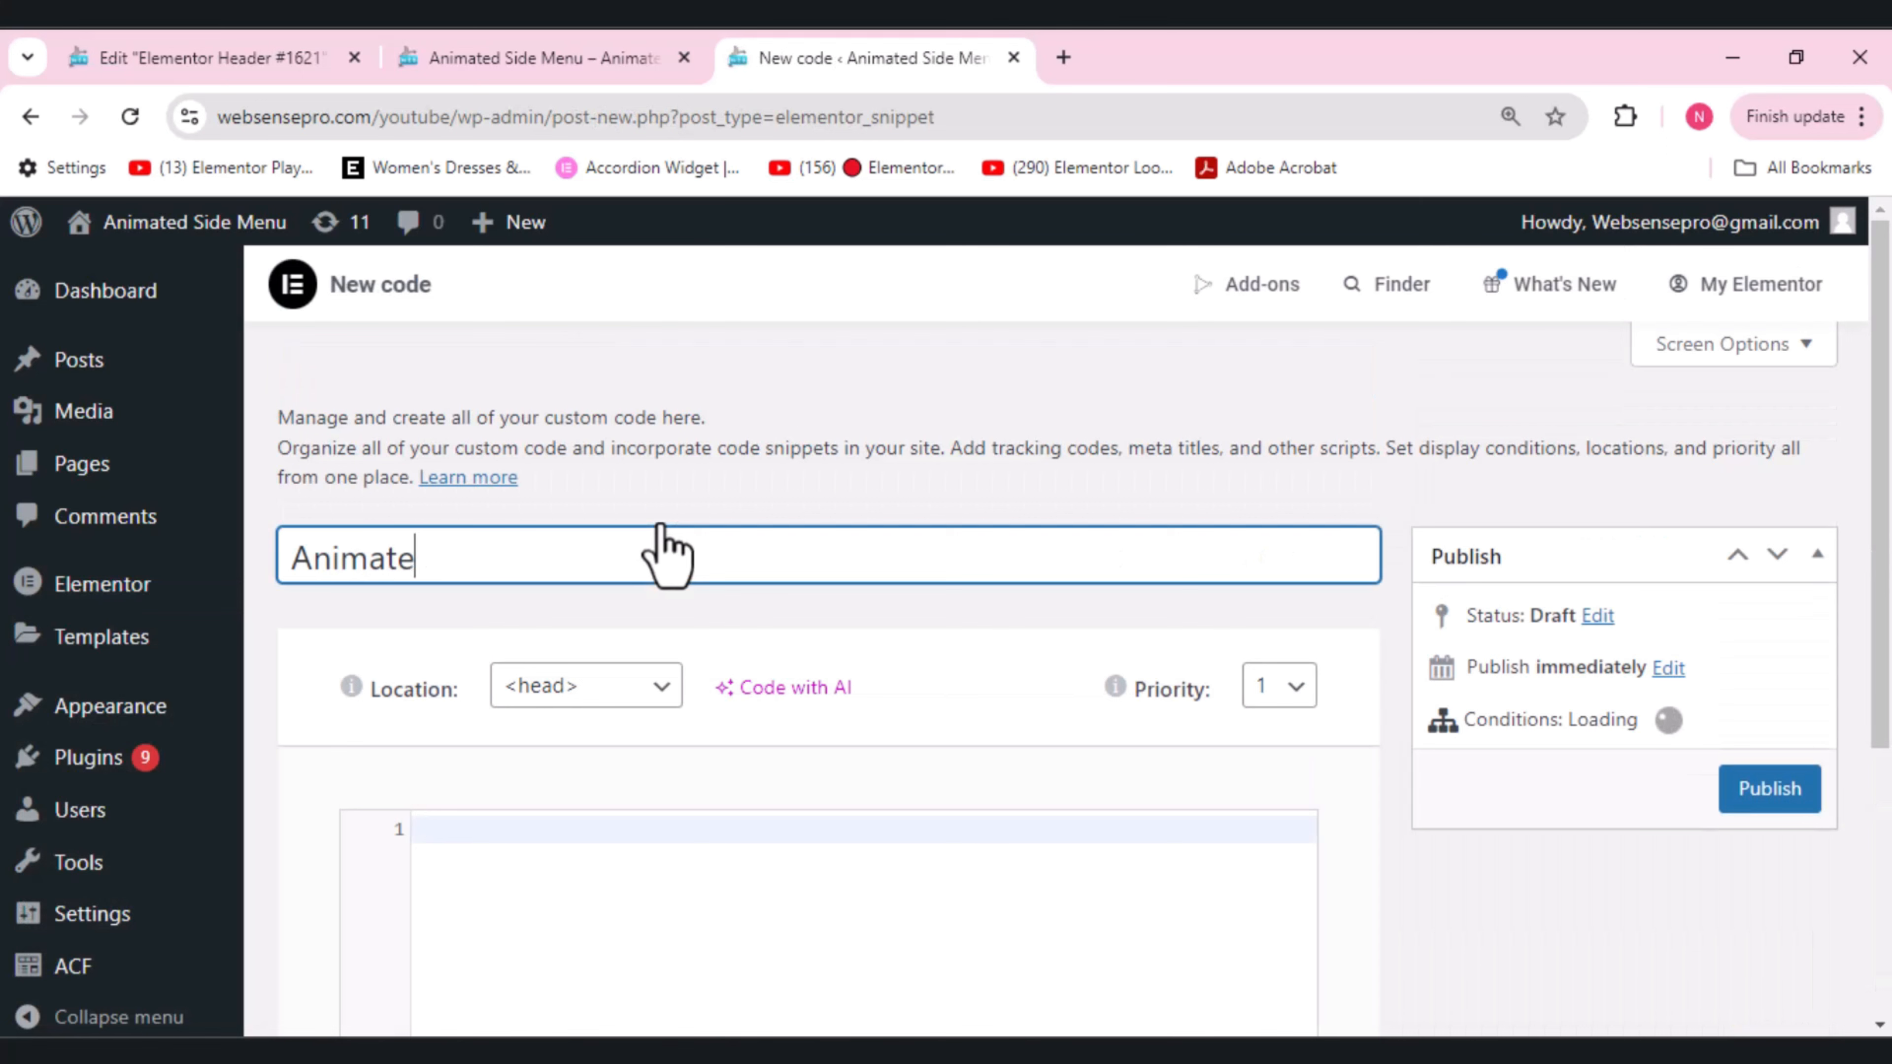
text(d Side Menu)
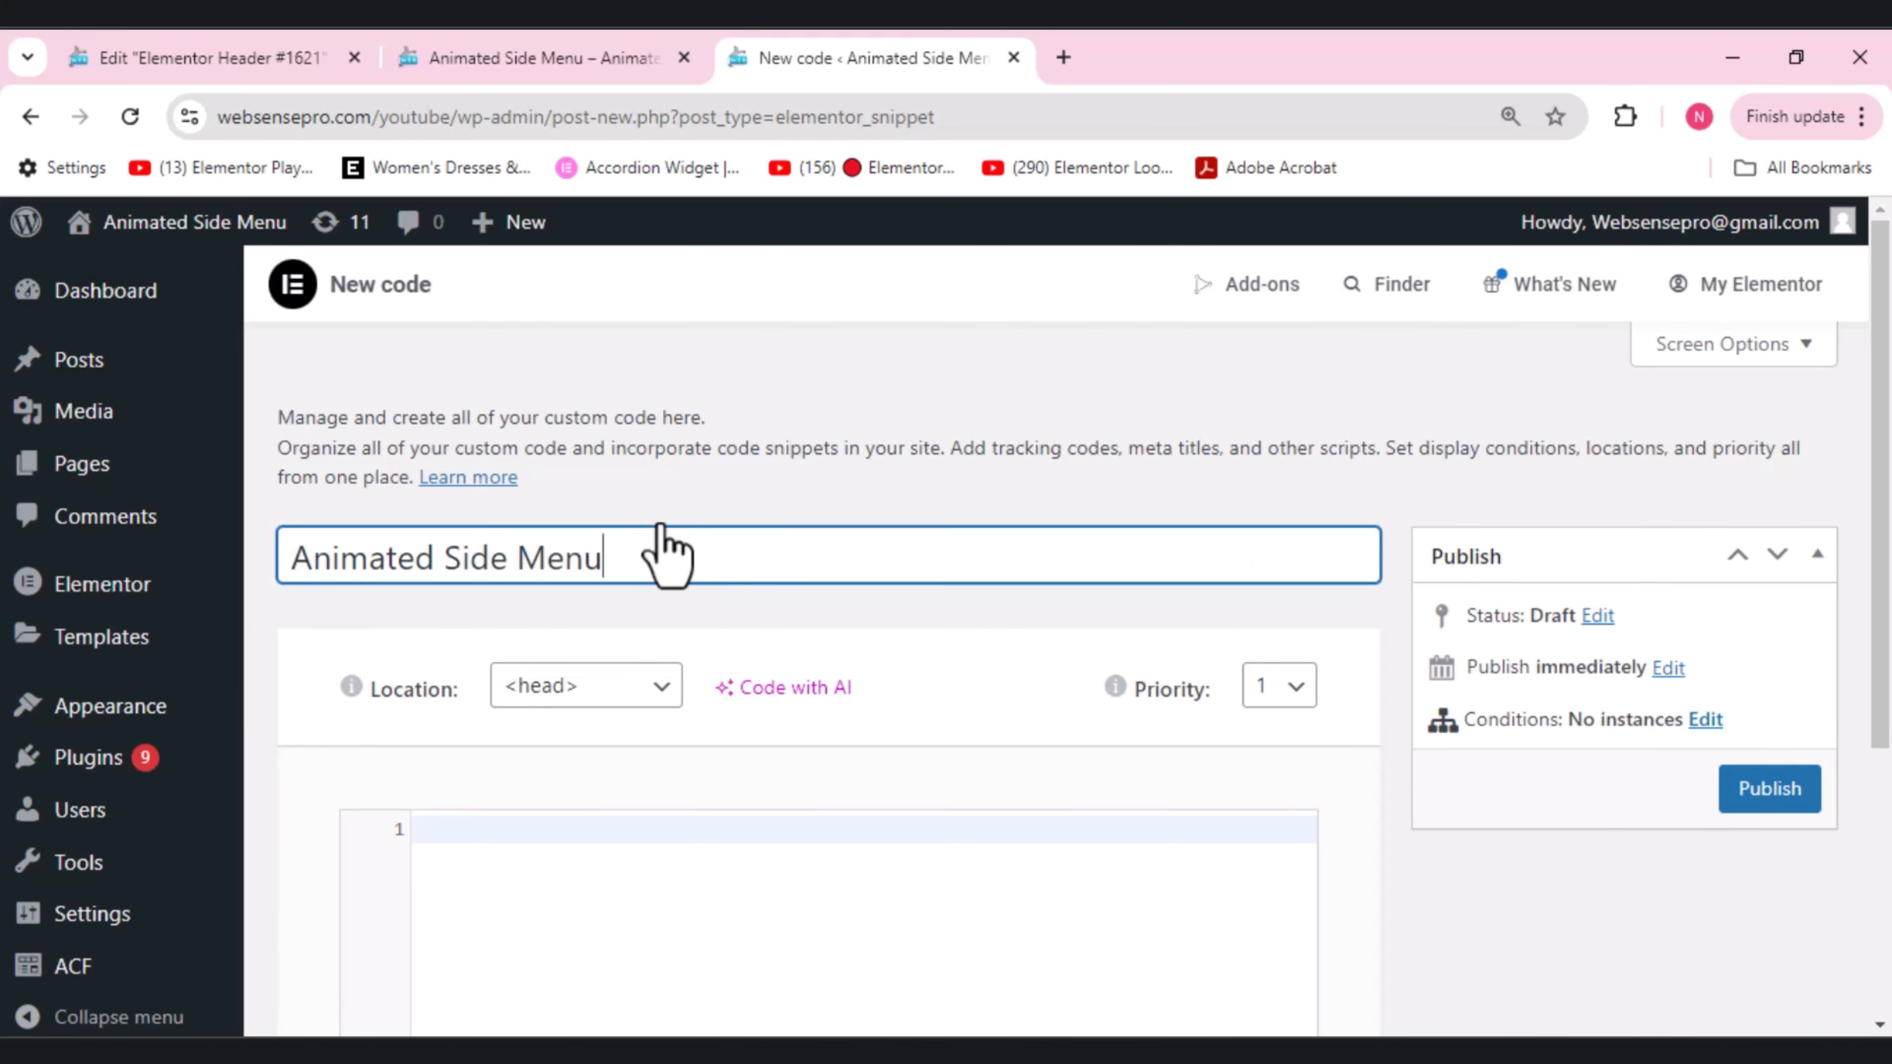
- Paste the side menu's style and script code into the snippet and publish it with the Entire Site condition
click(488, 833)
key(ctrl+v)
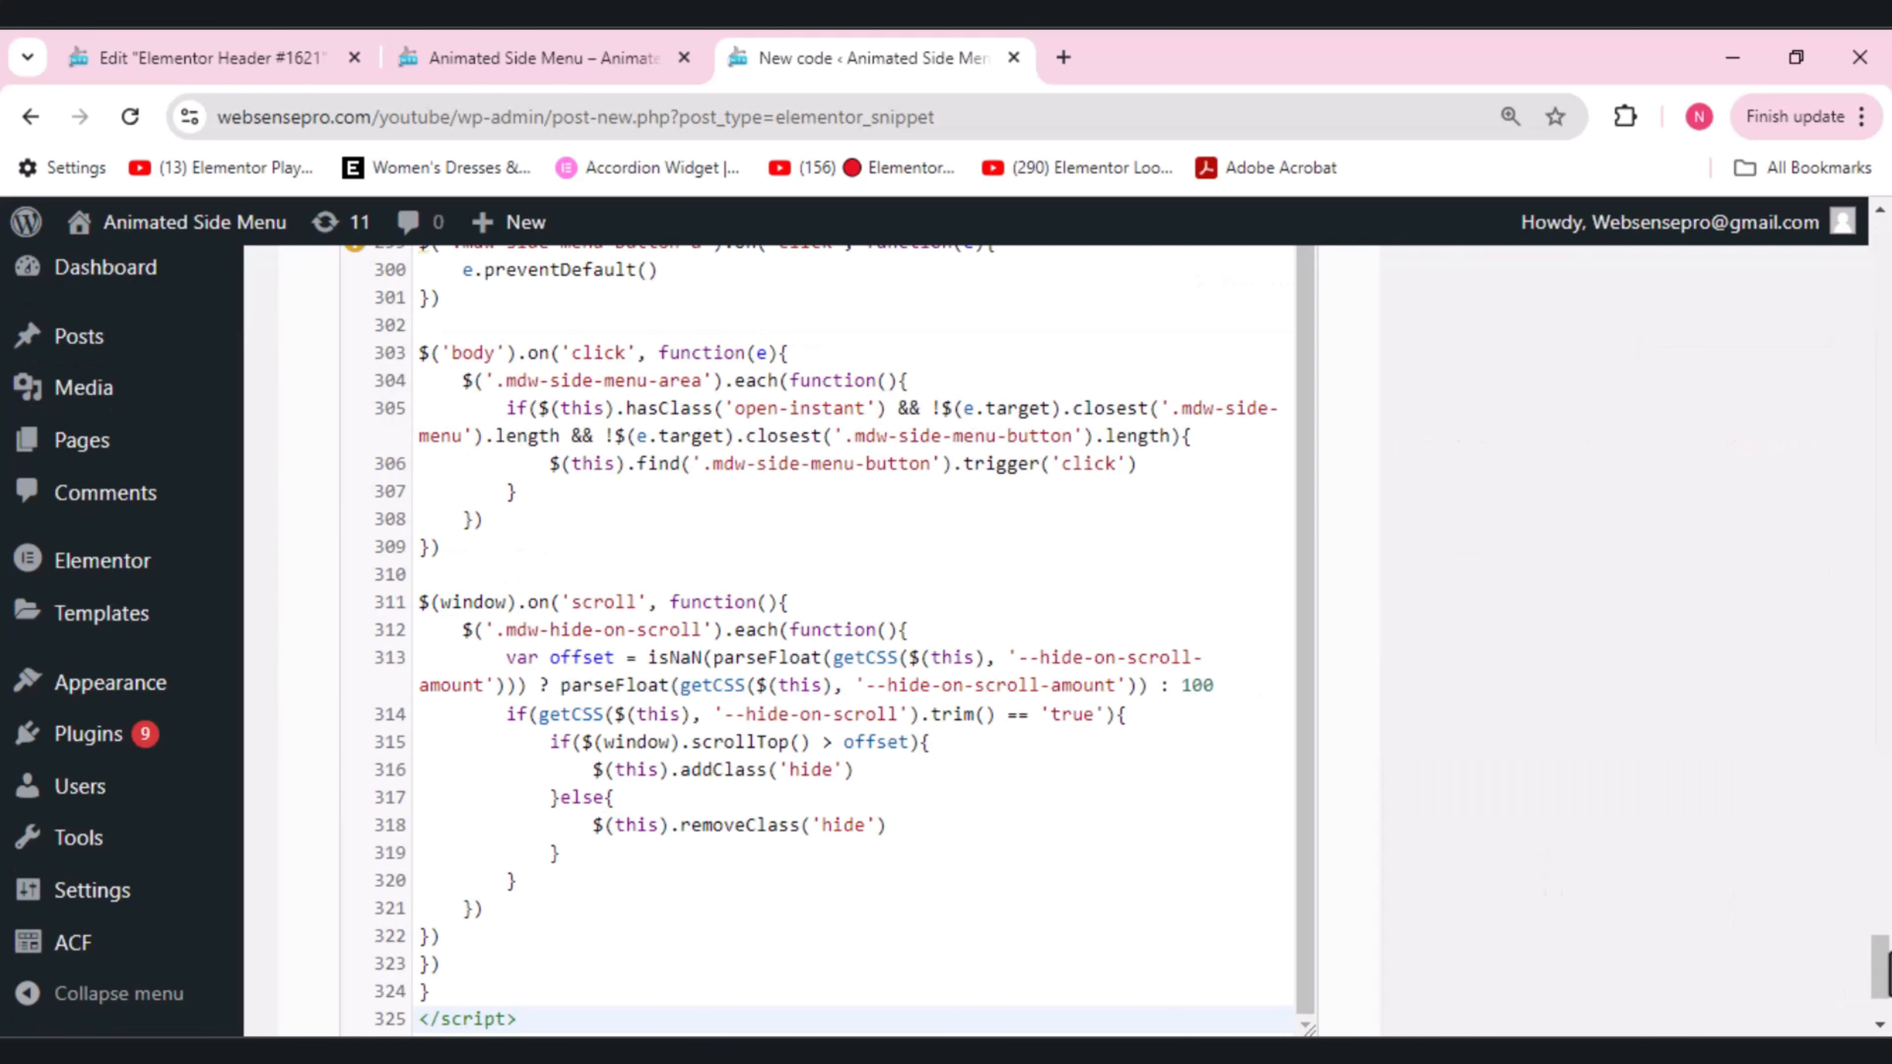
drag(1881, 969, 1885, 269)
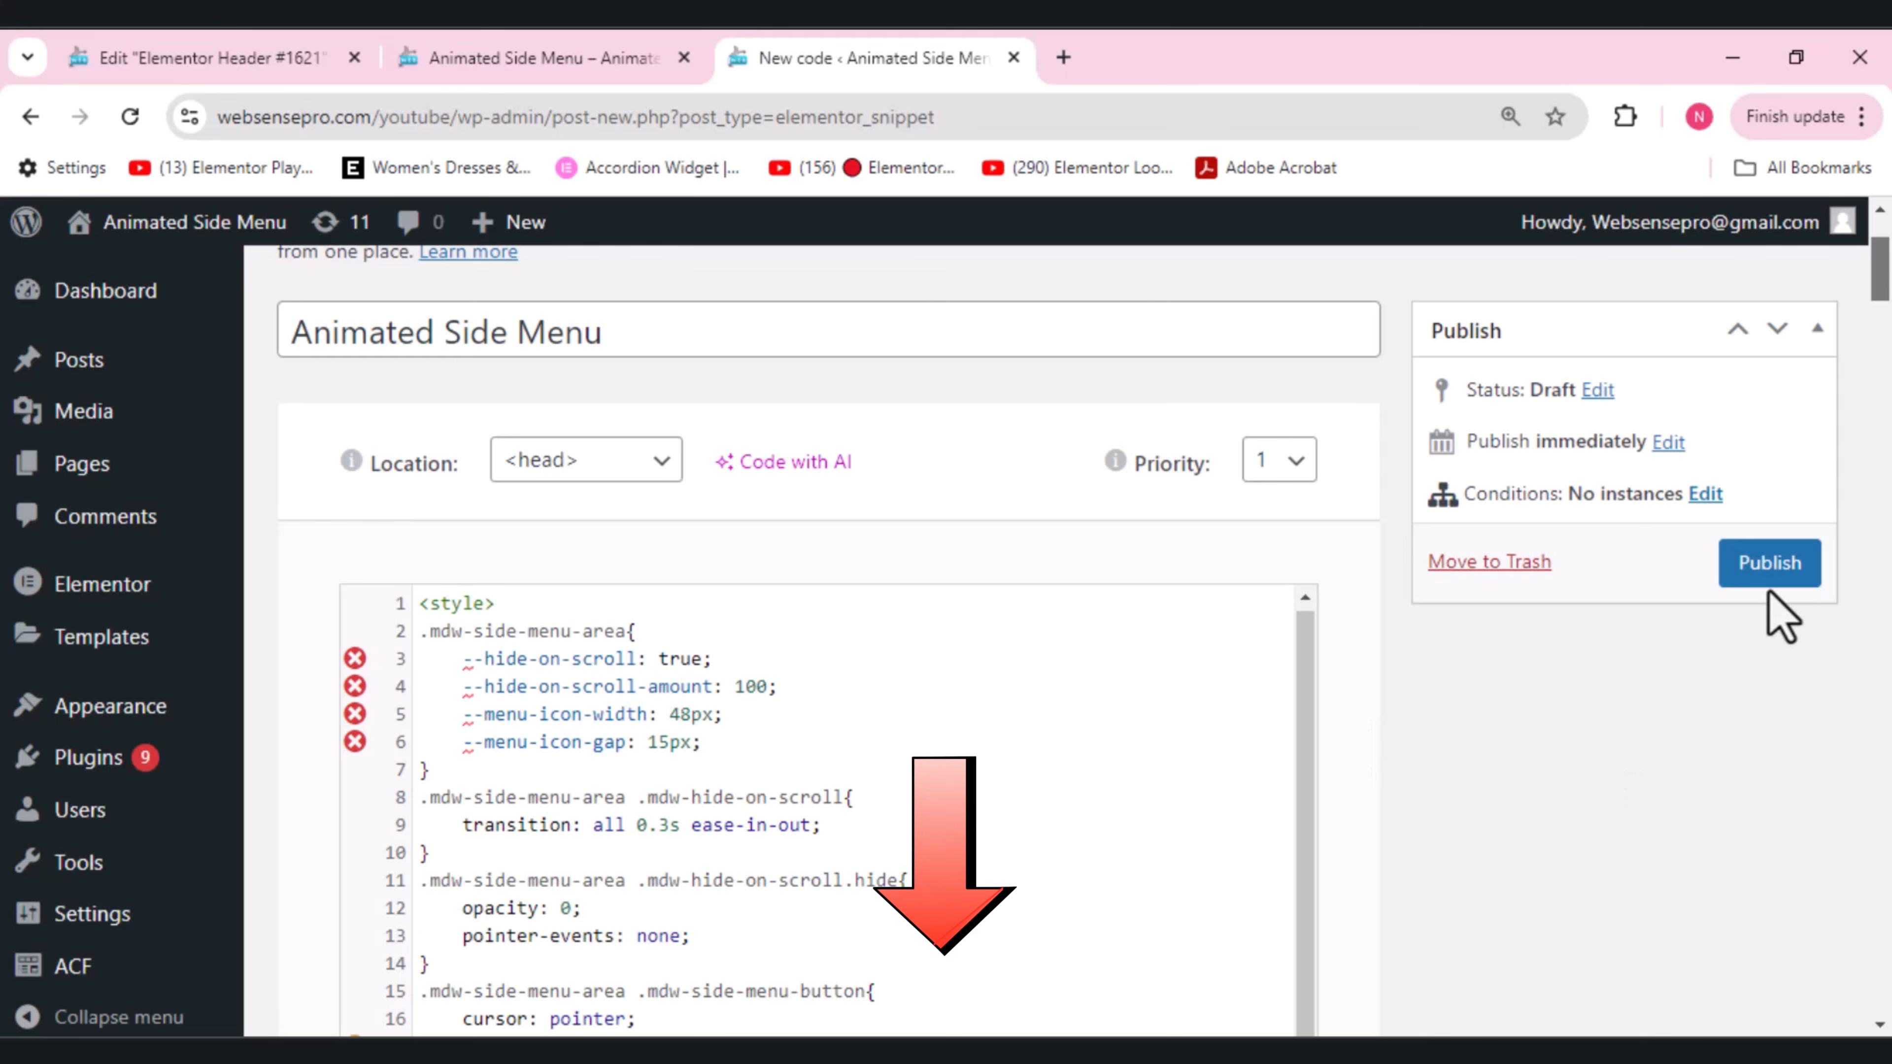
click(1767, 563)
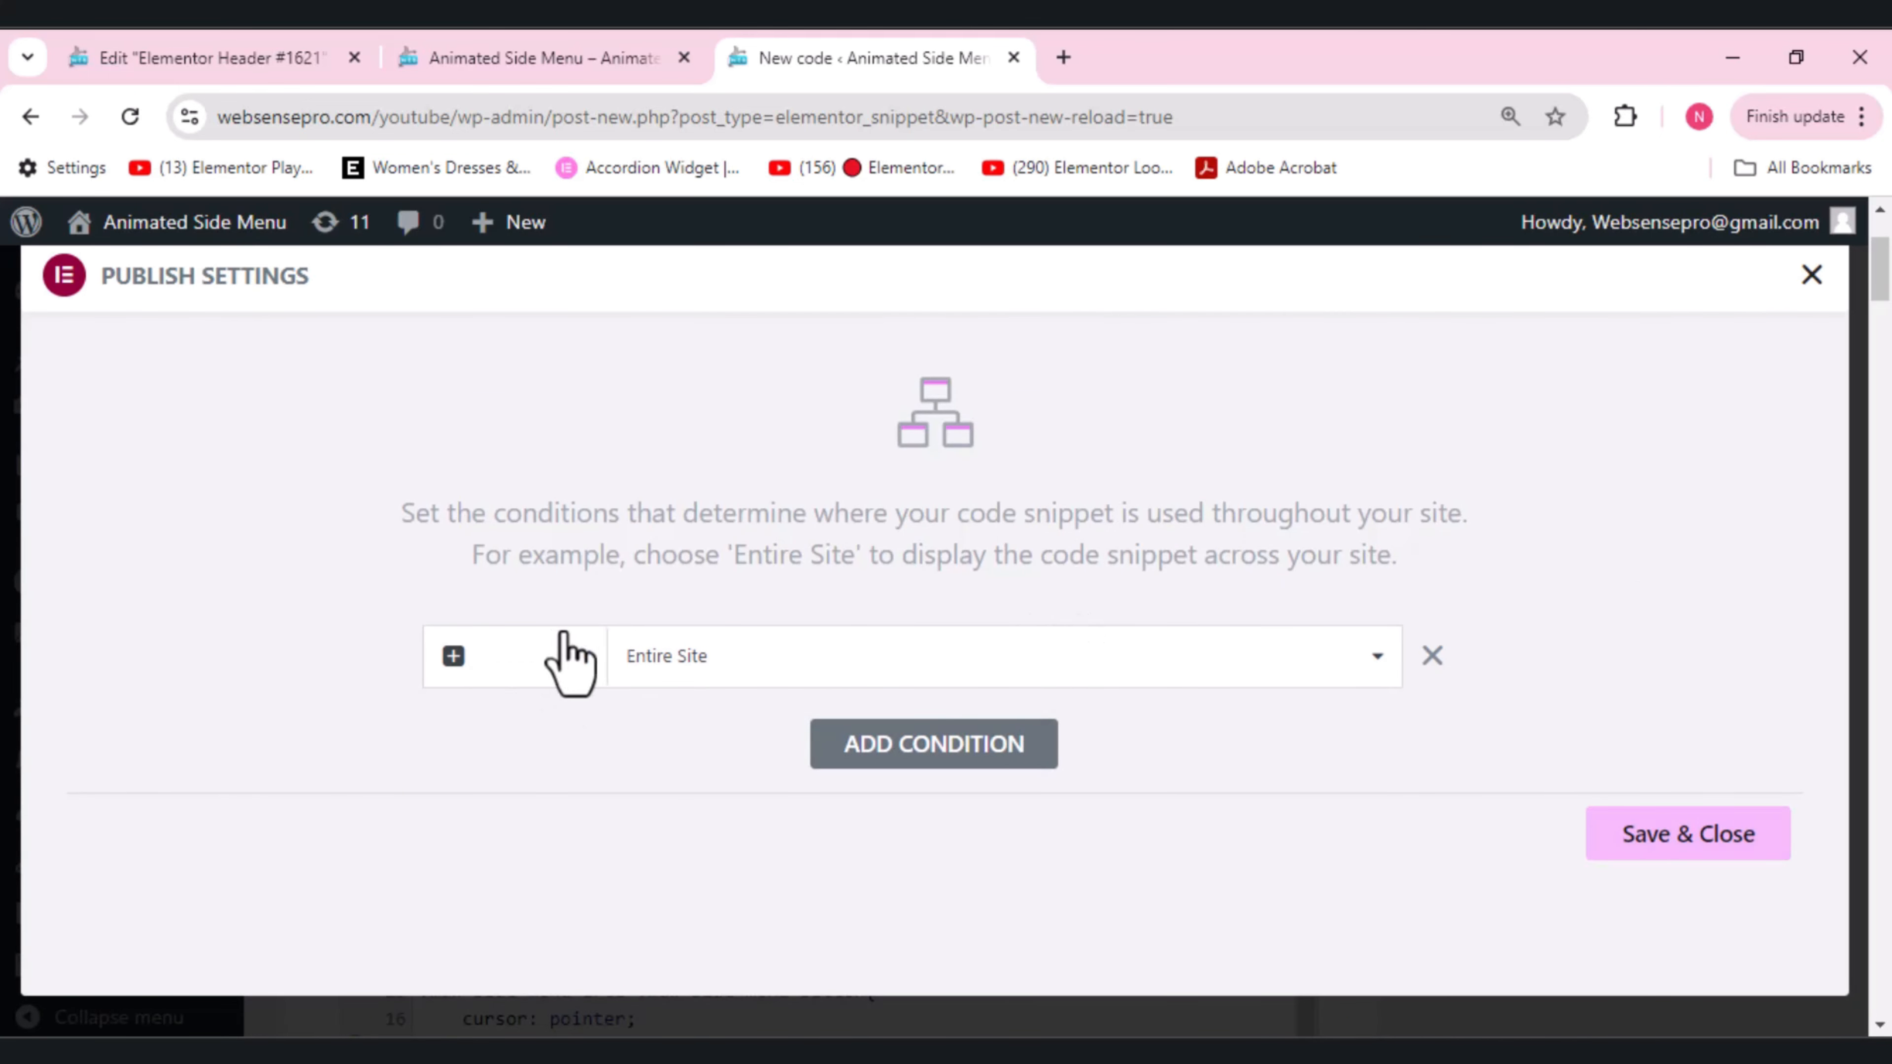
click(1686, 835)
- Preview the header template again and test opening and closing the side menu with its MENU and CLOSE buttons
click(201, 57)
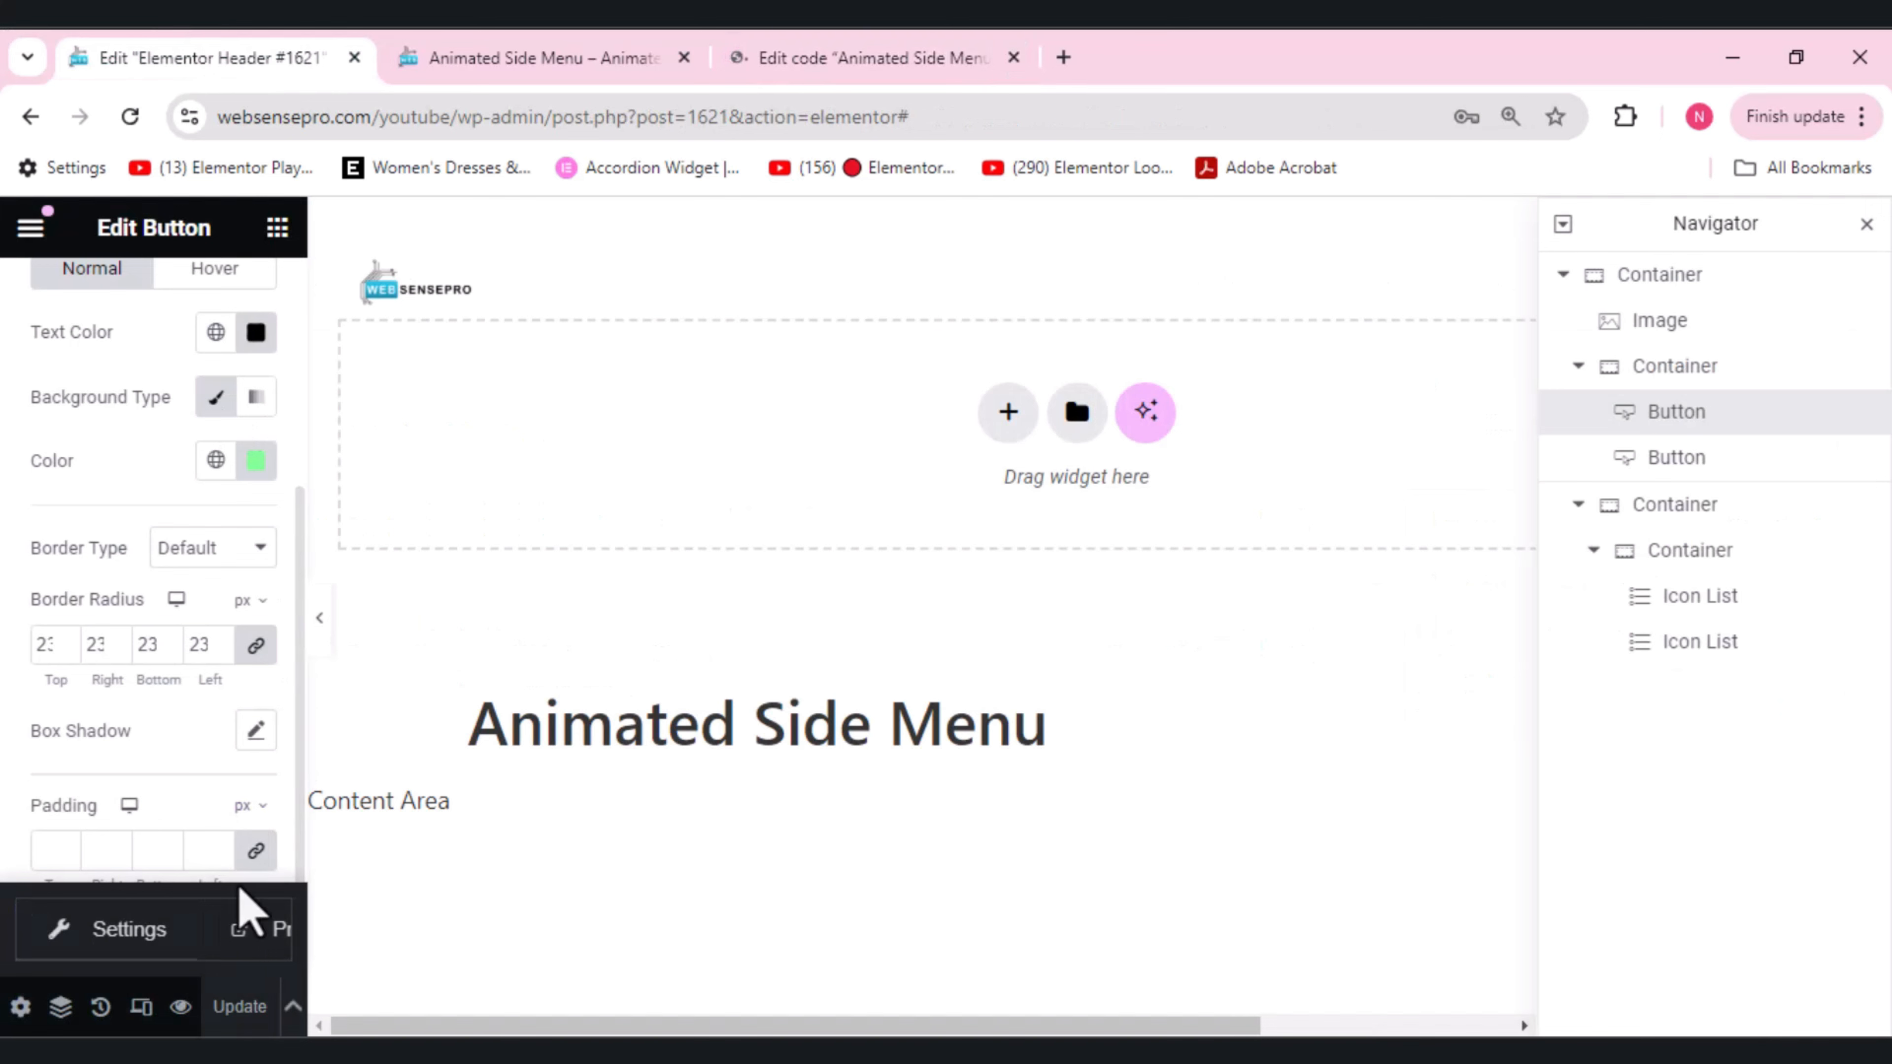
click(257, 932)
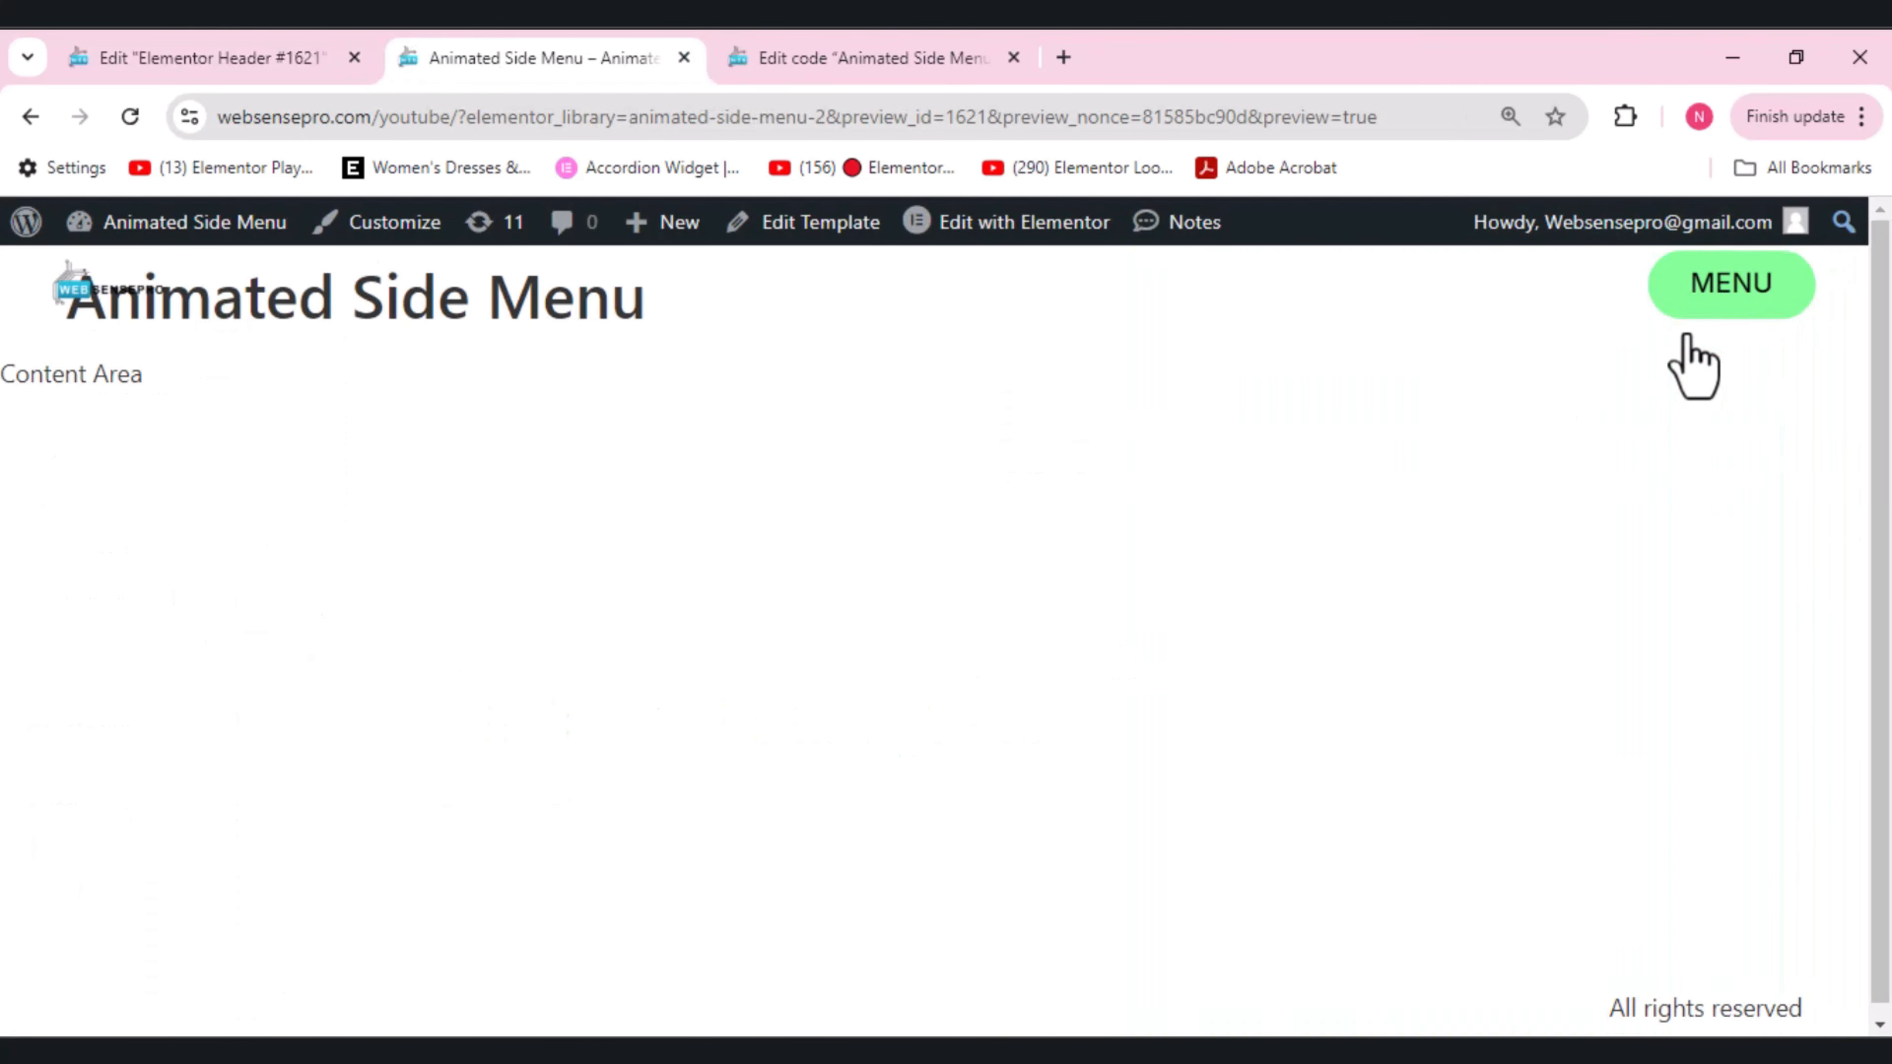
click(1714, 283)
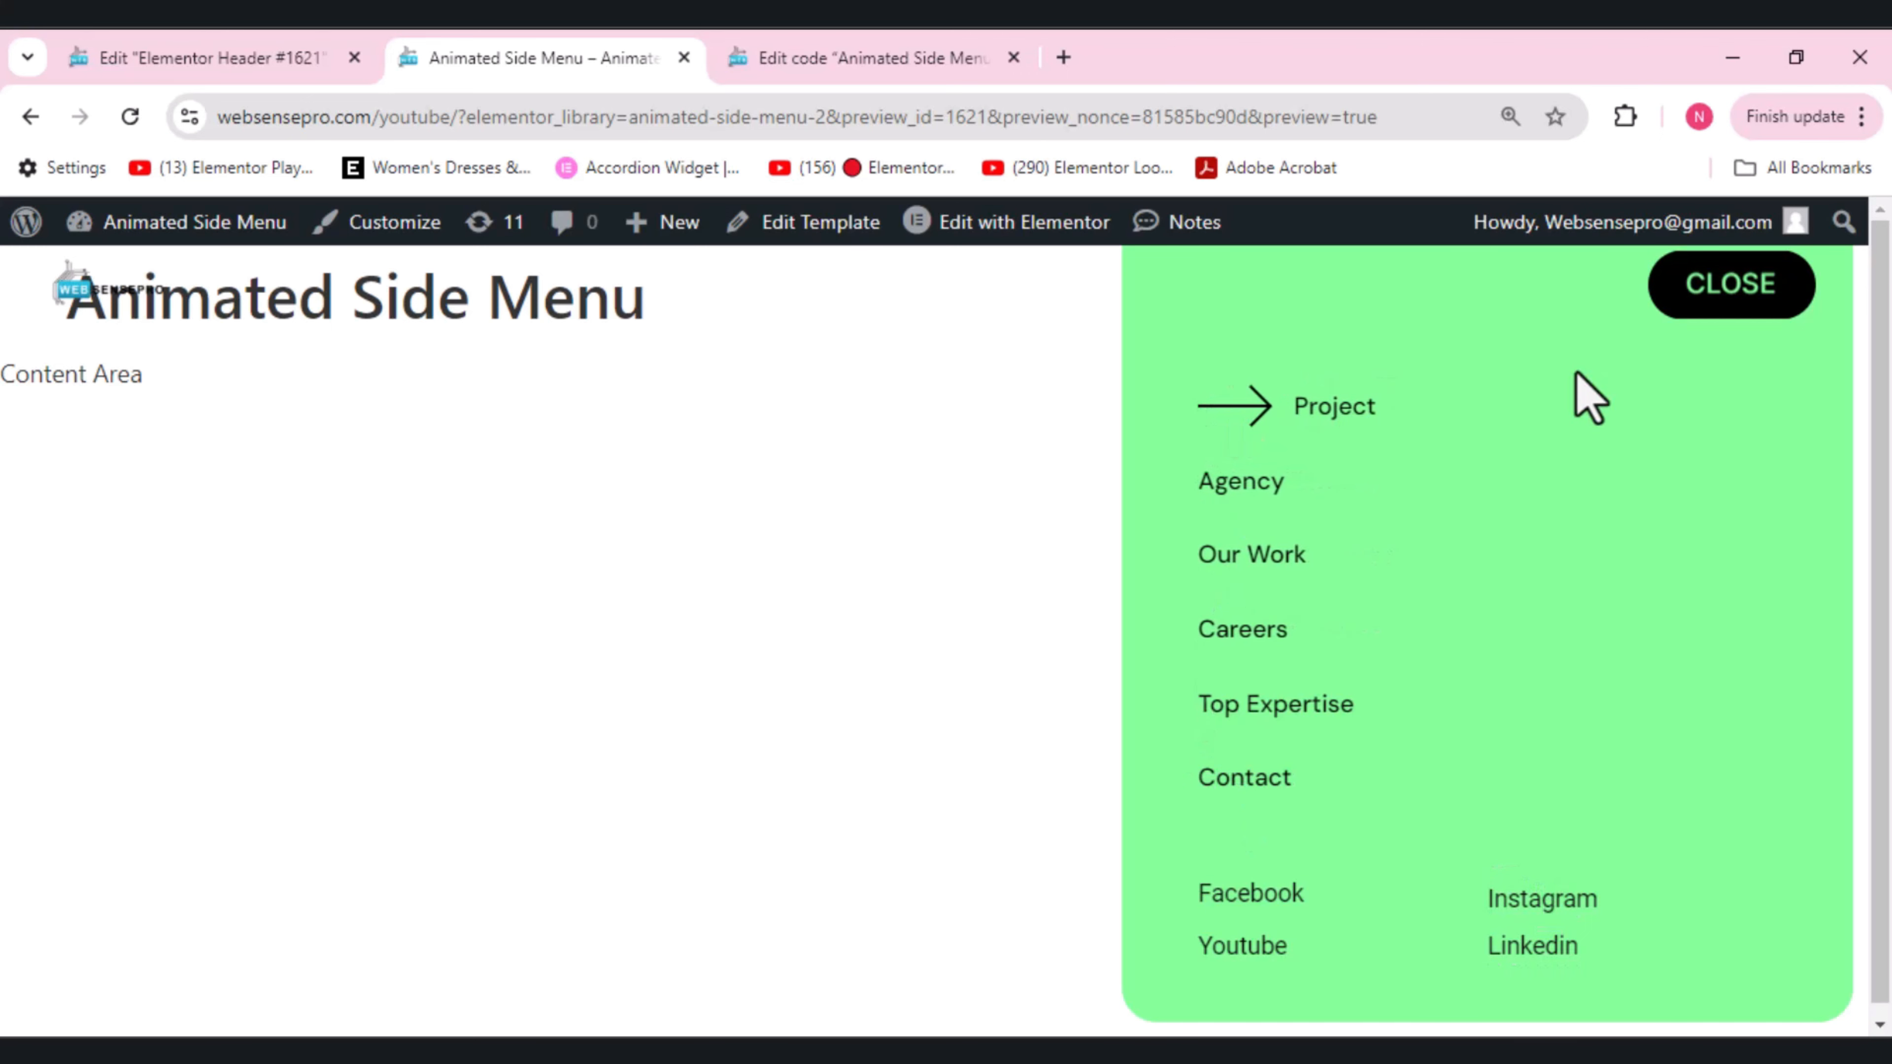
click(1706, 284)
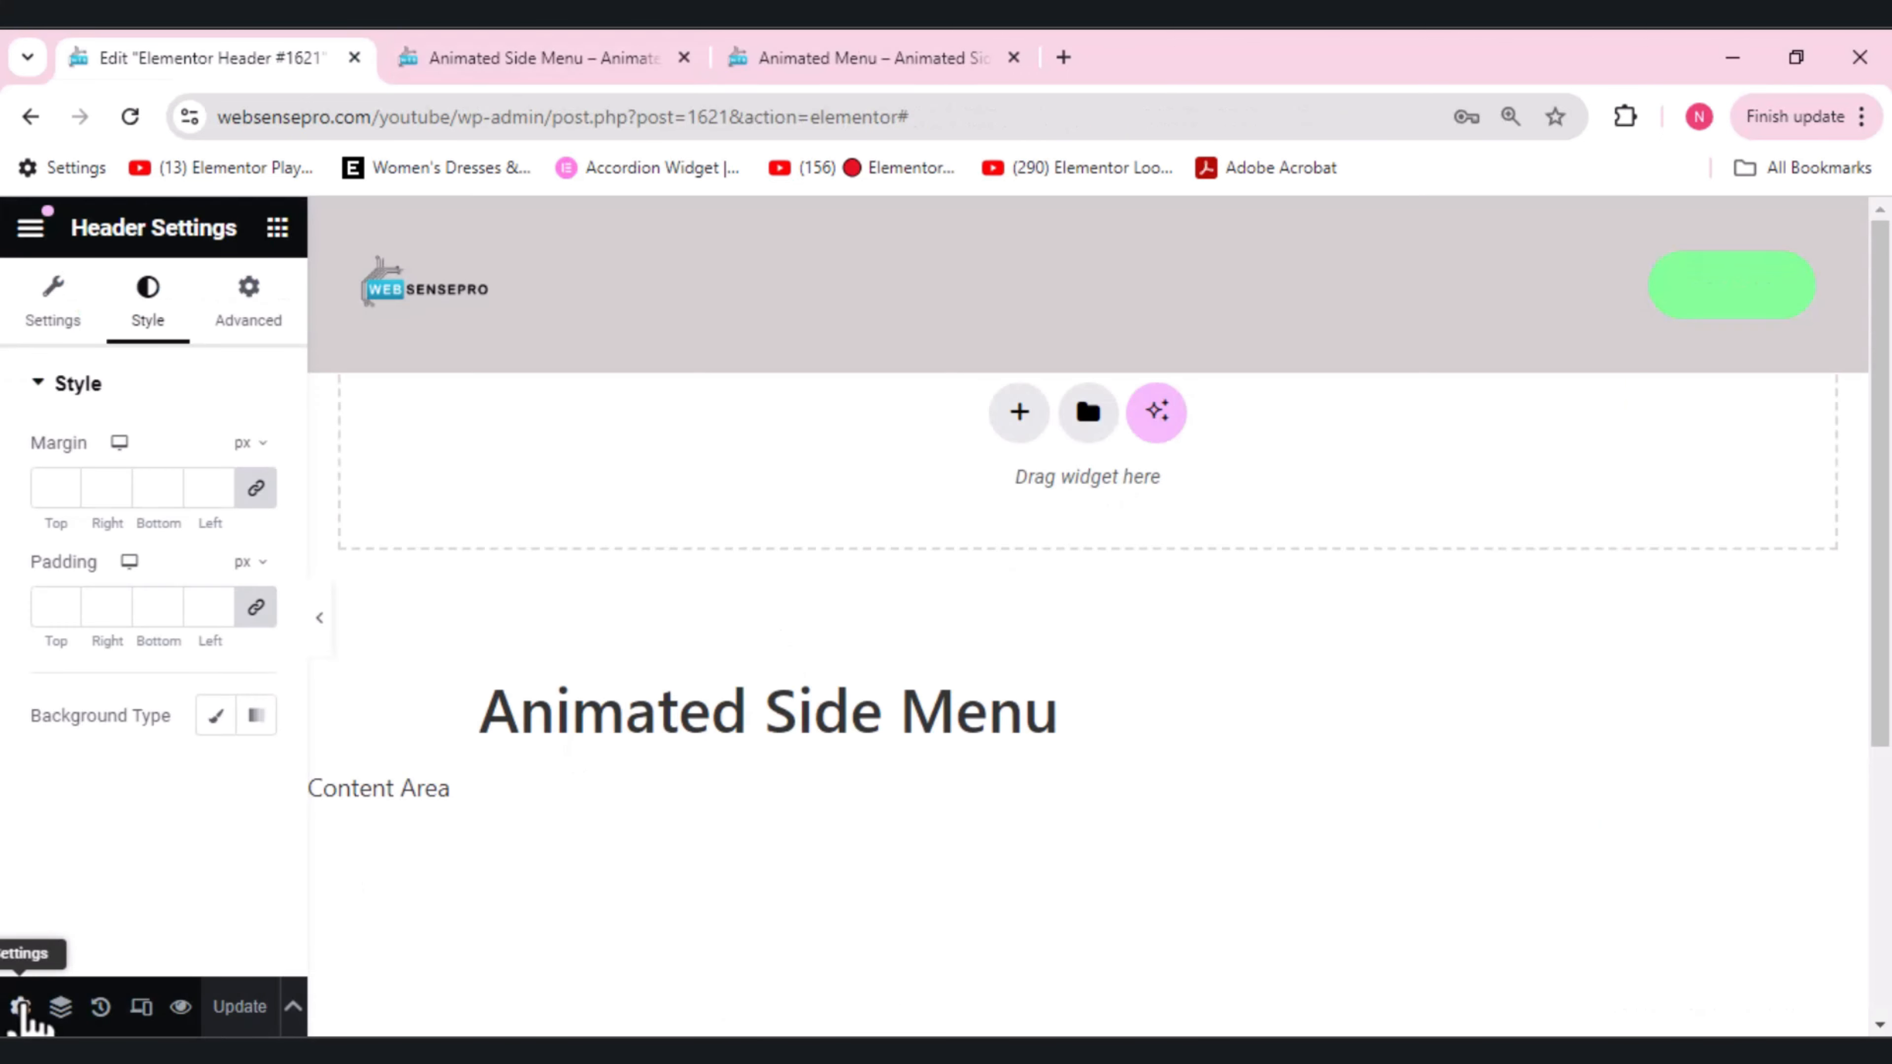
- Check the header template's preview settings, and test opening and closing the side menu on the Animated Menu page
click(20, 1008)
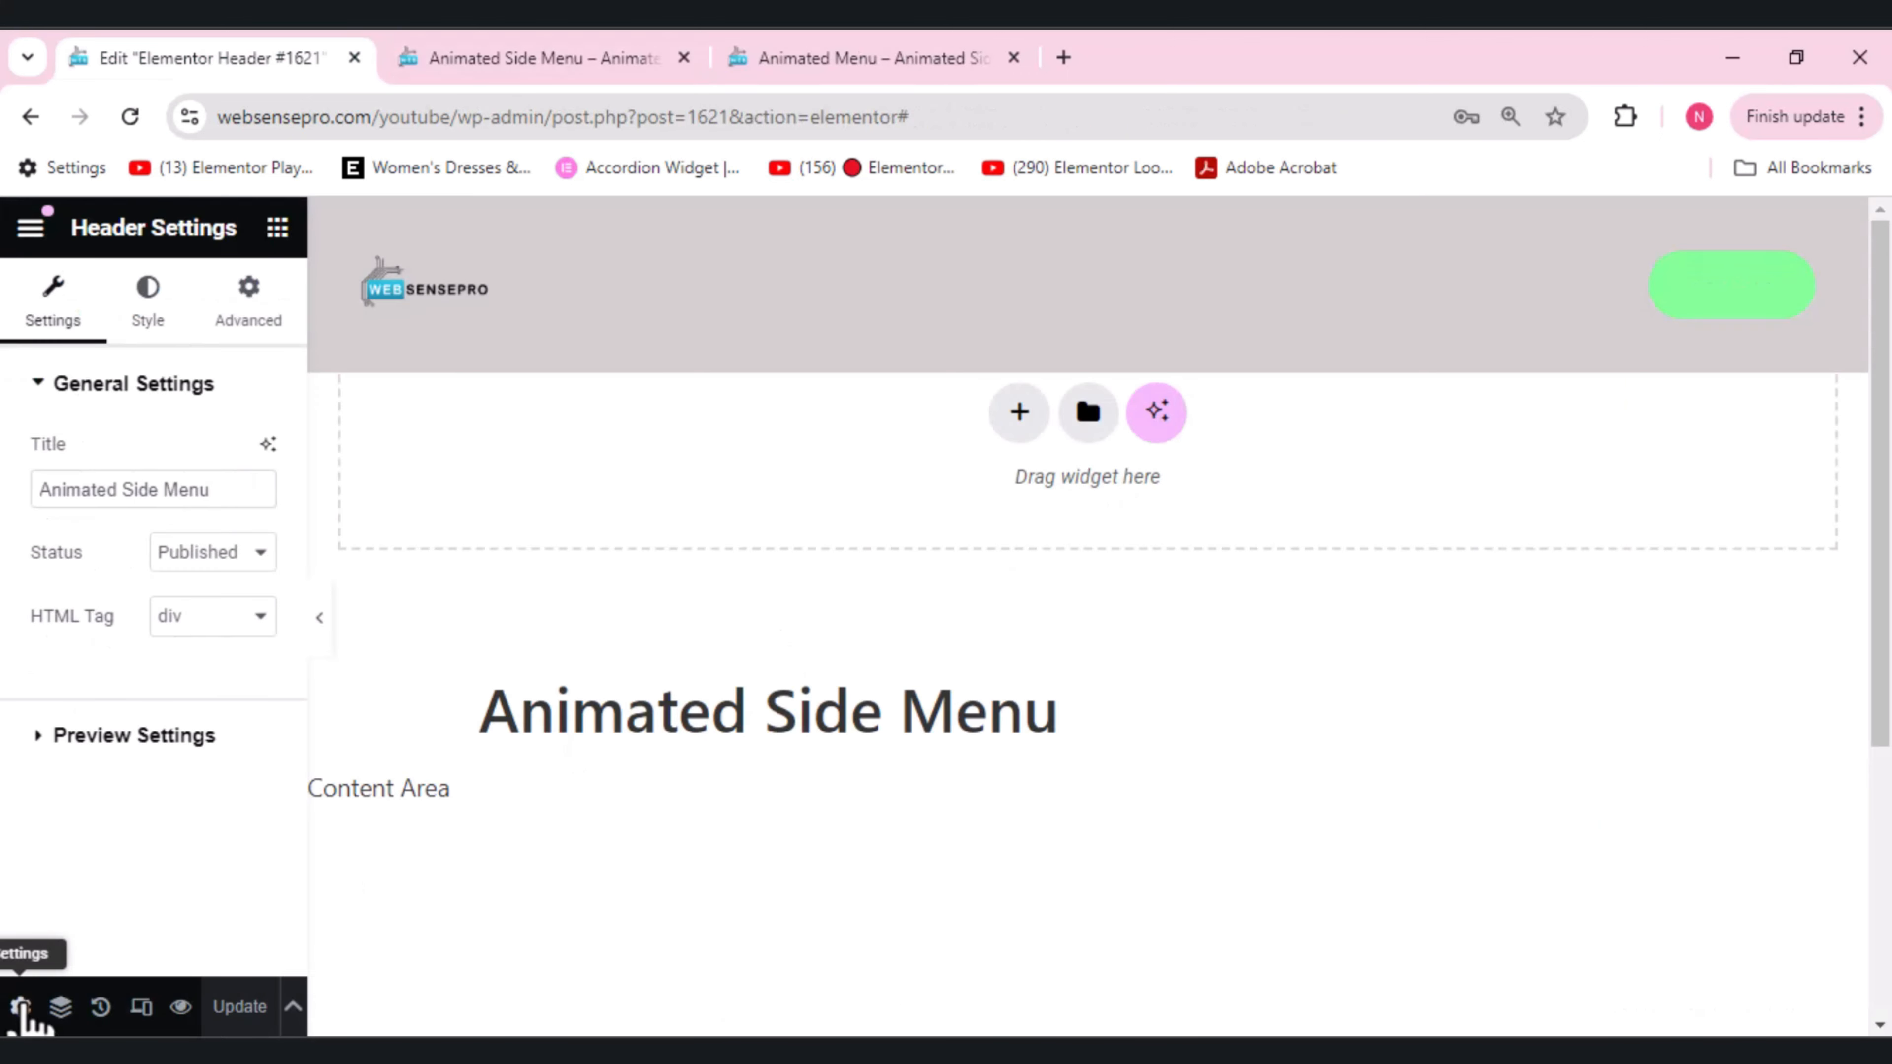
click(159, 735)
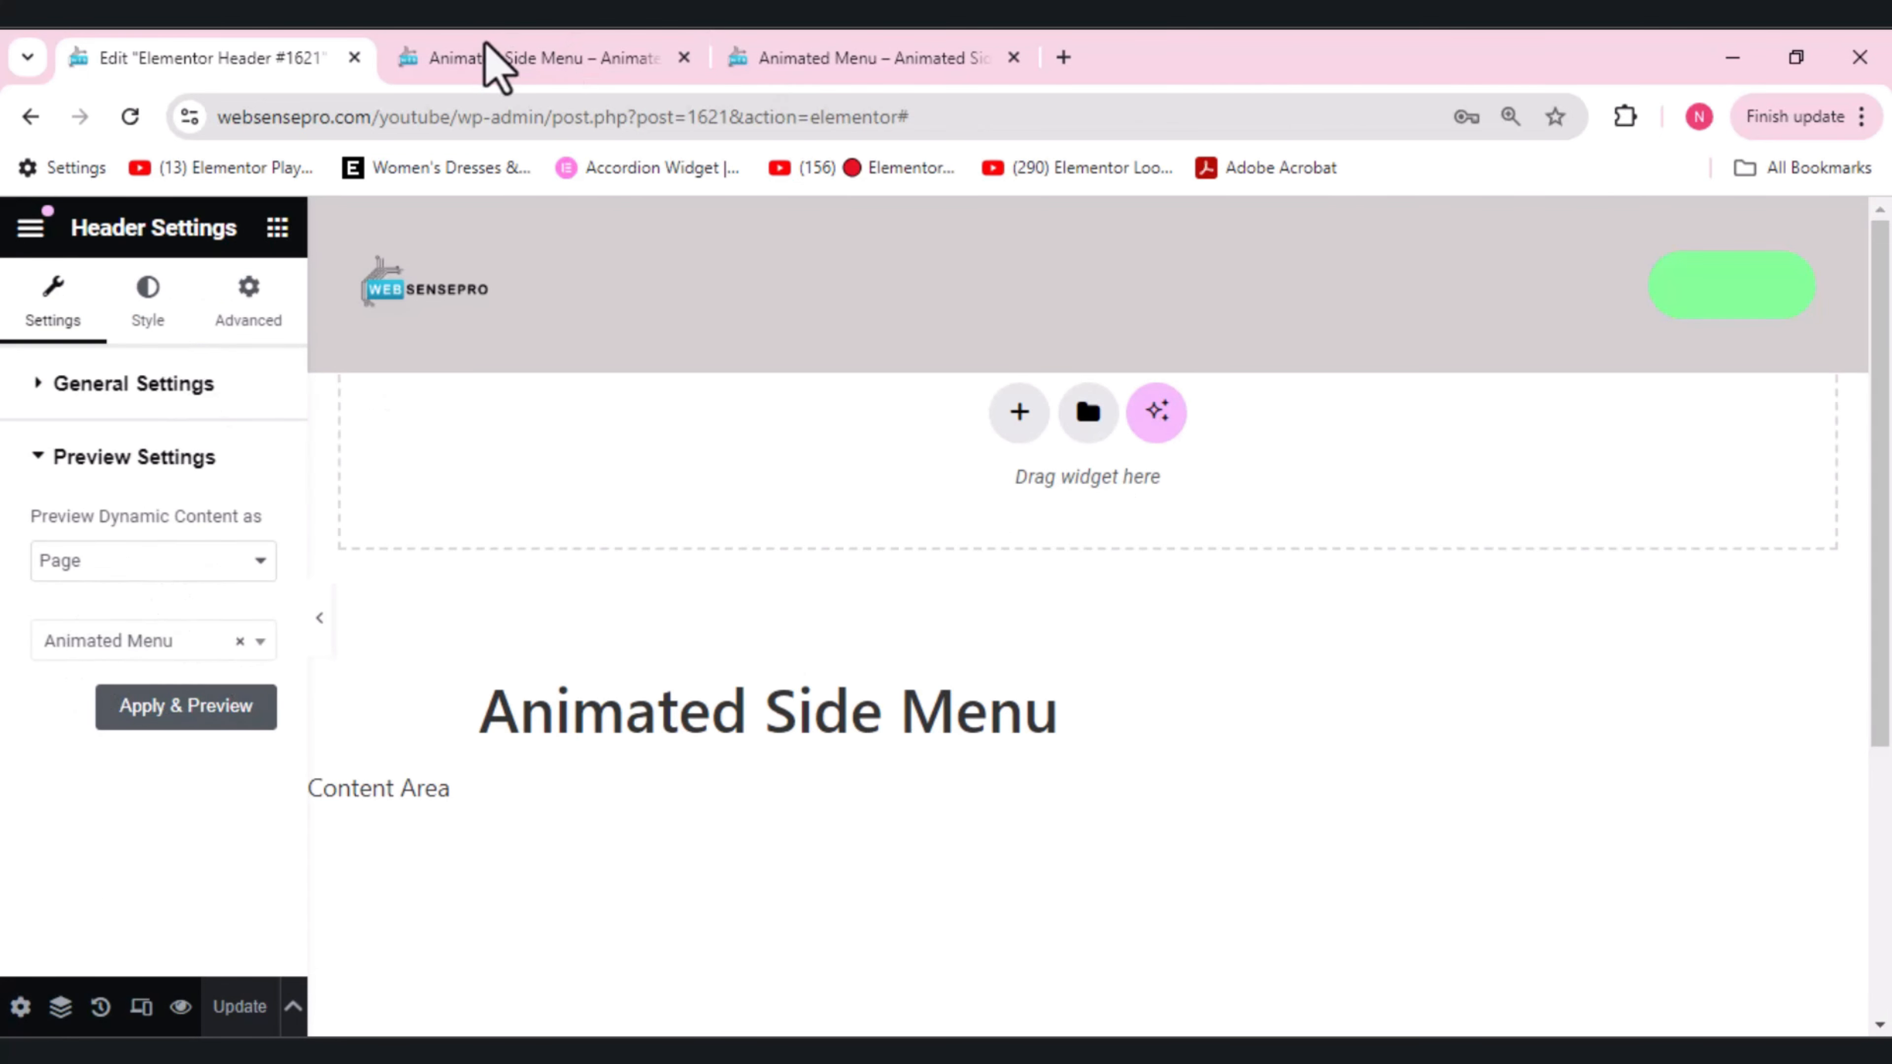
click(882, 56)
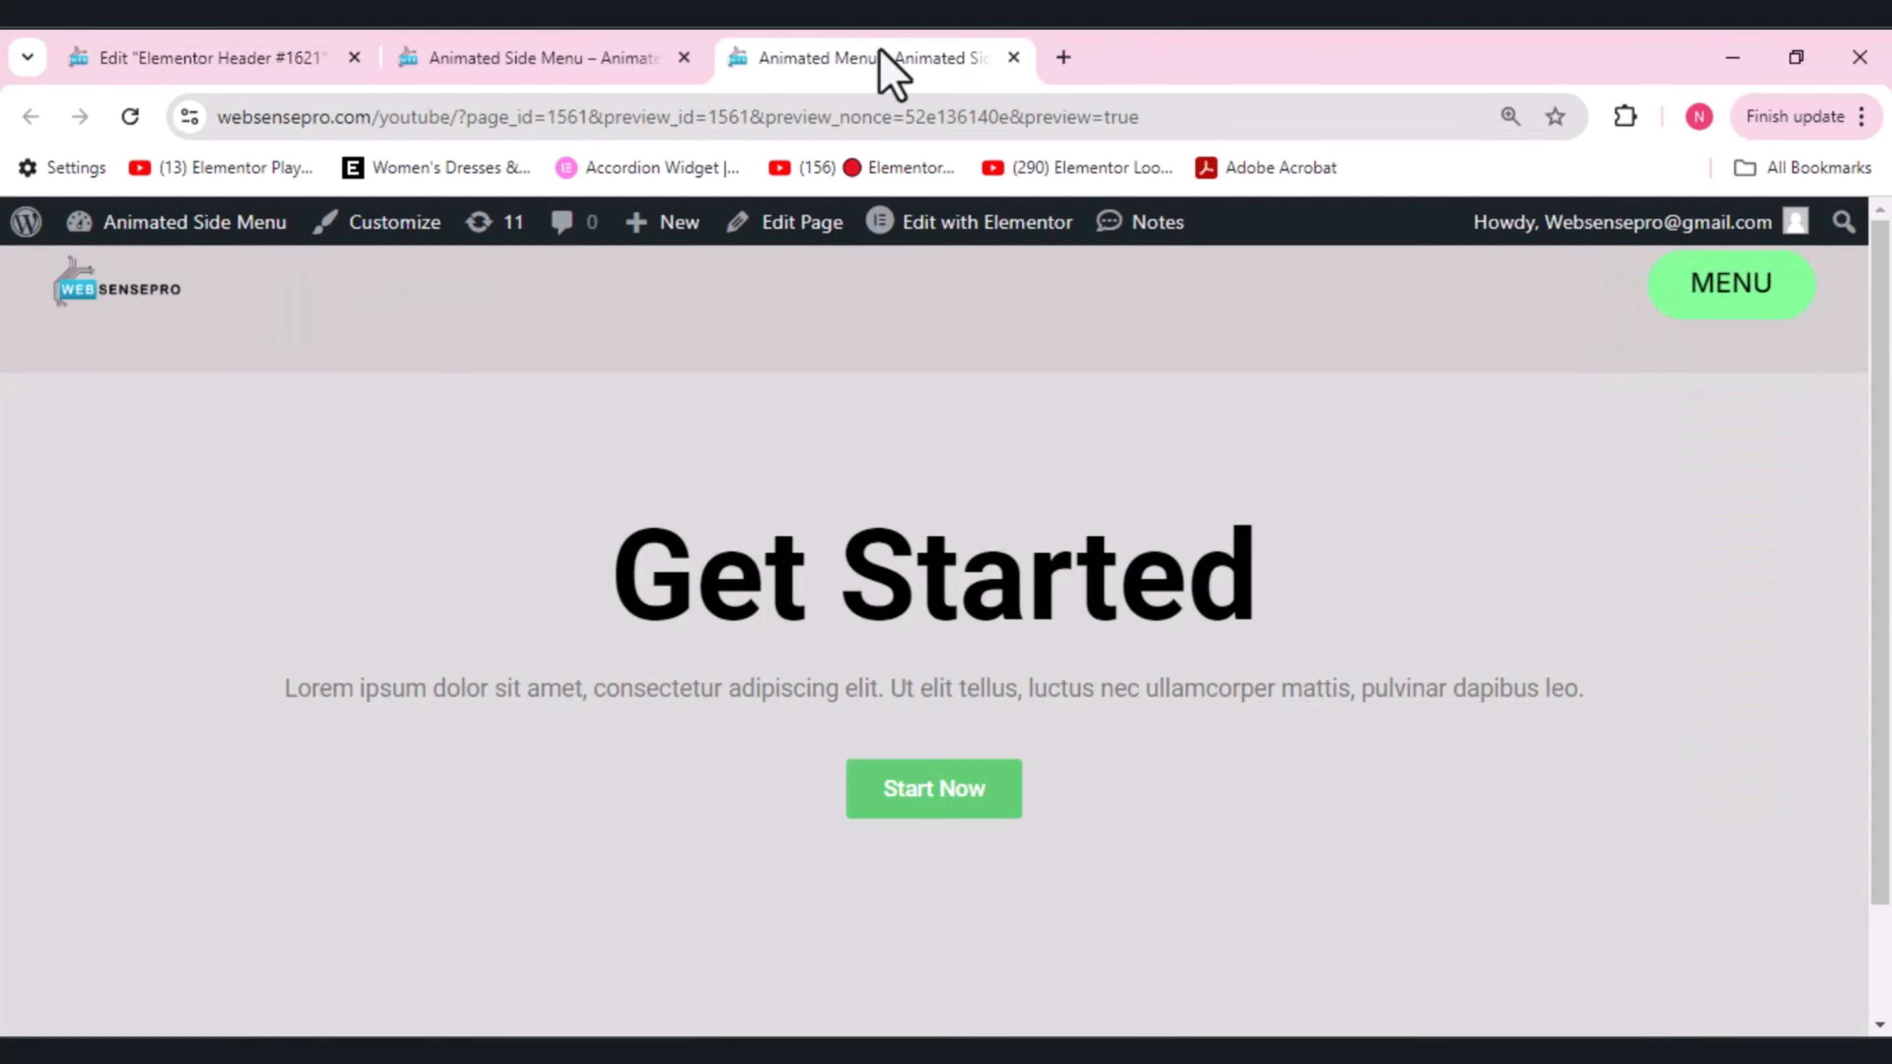
click(1740, 298)
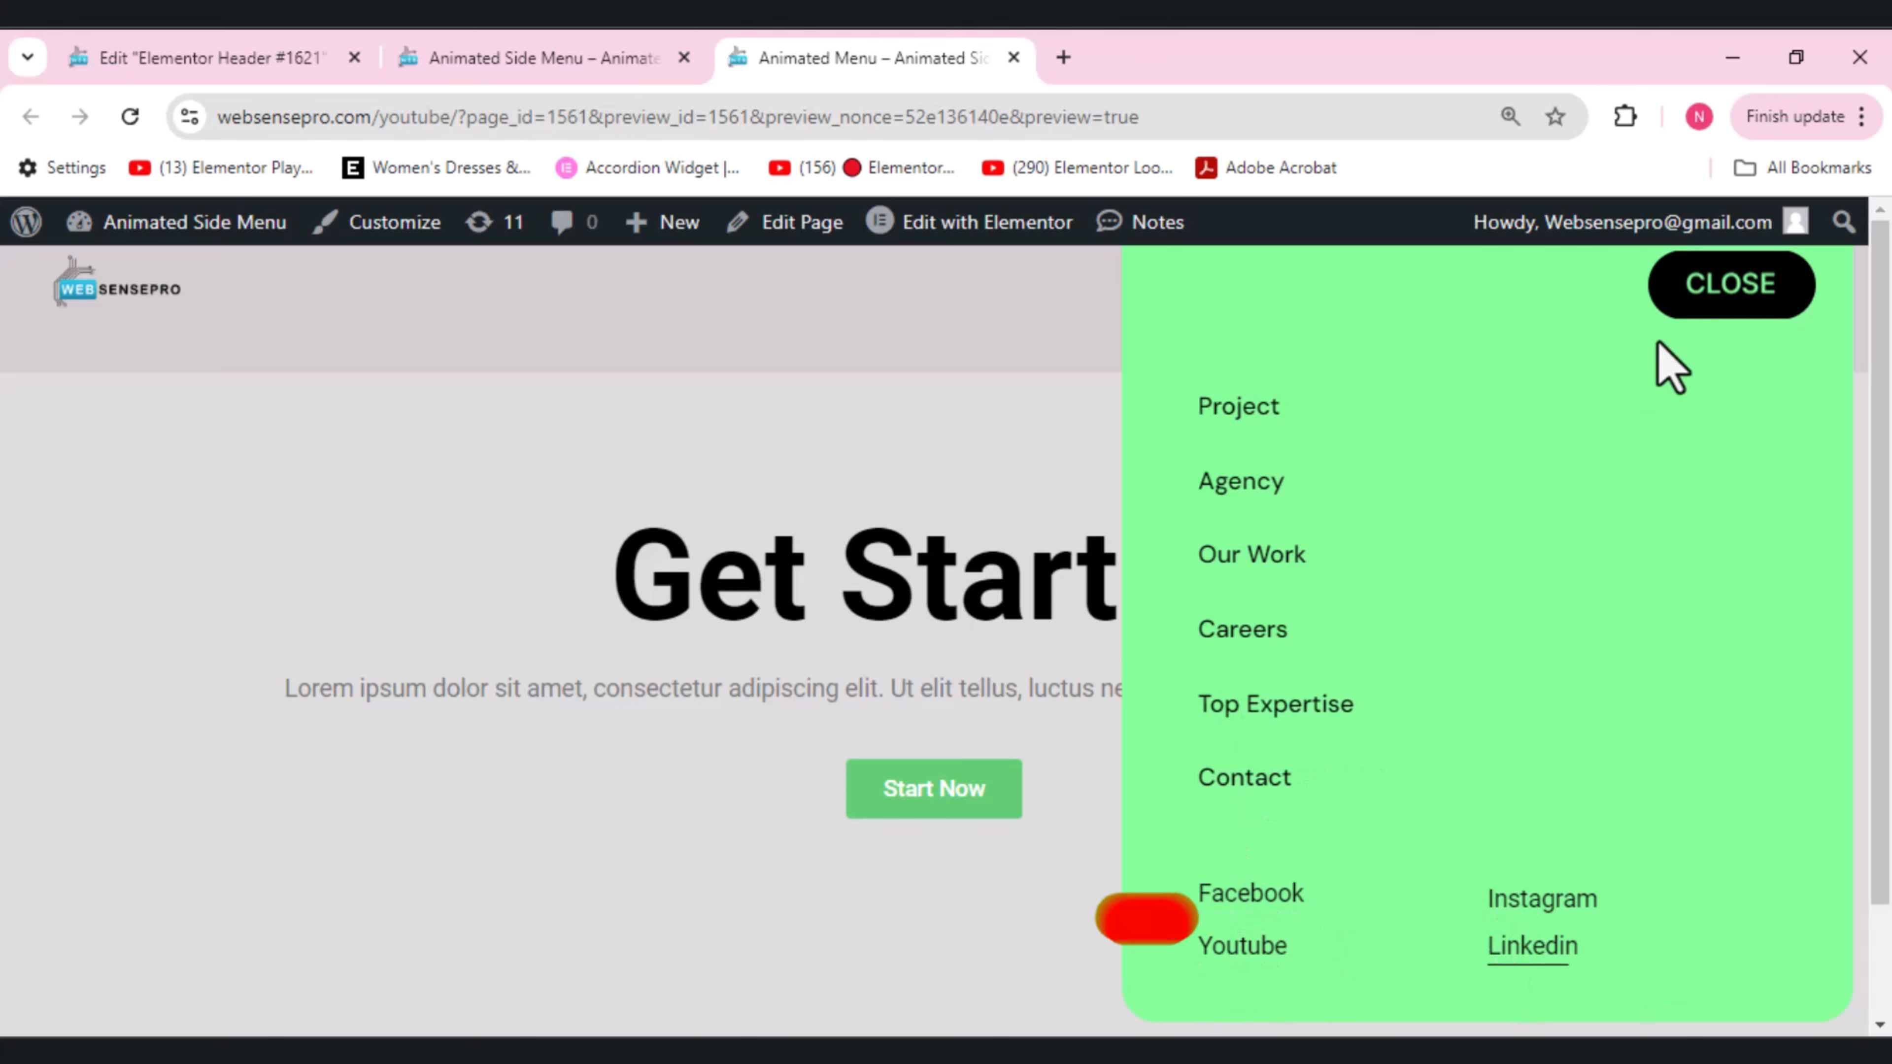
click(1729, 281)
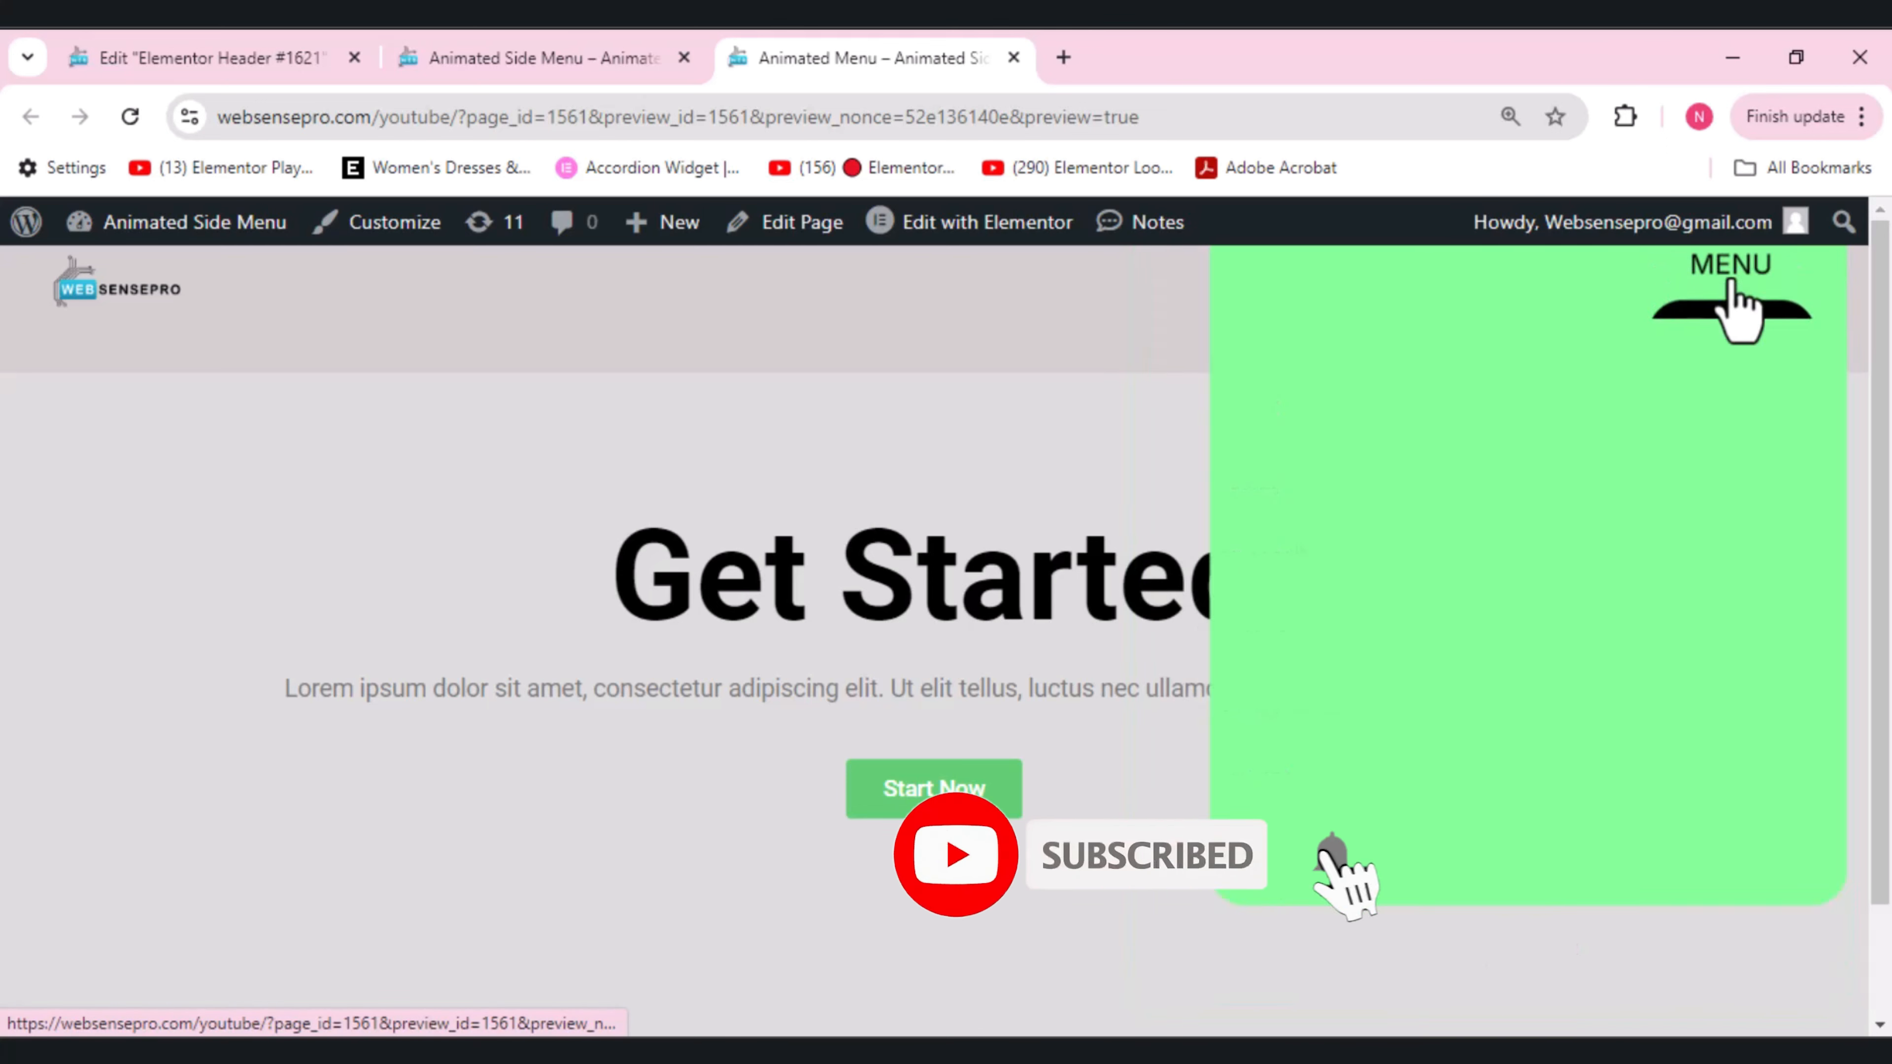